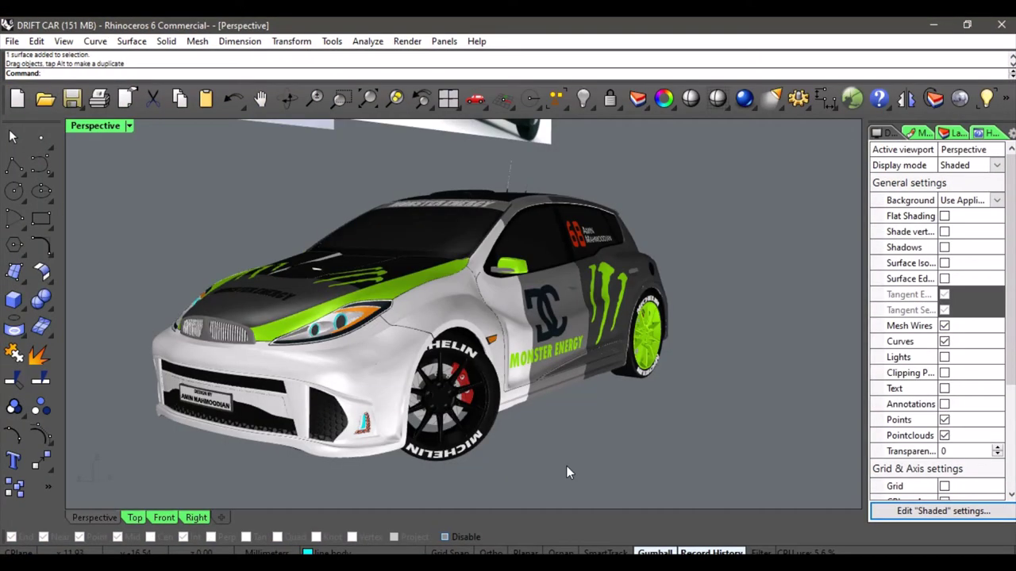
Examine the rear wing's shape in the four reference photos, then inspect the rear end of the car model.
scroll(568, 415, "down", 3)
scroll(592, 397, "down", 2)
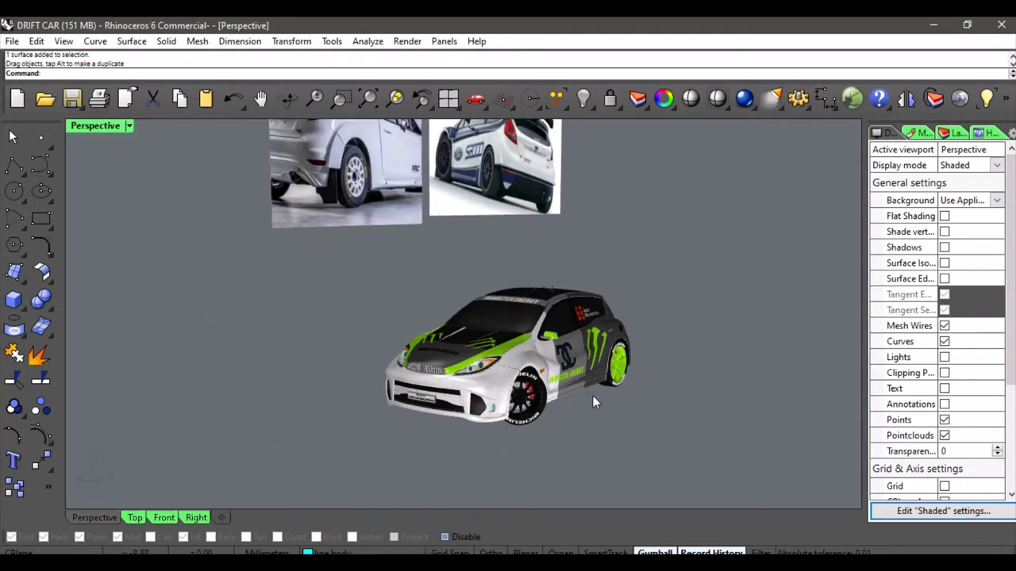
right_click_drag(597, 414, 492, 410)
scroll(498, 368, "up", 6)
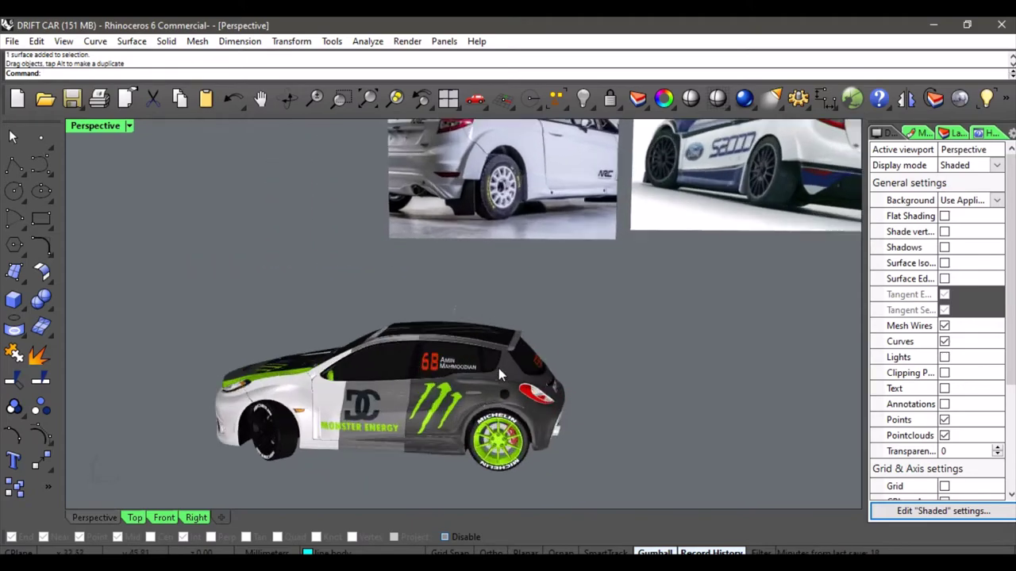
right_click_drag(600, 351, 476, 313)
scroll(530, 342, "down", 5)
scroll(539, 335, "down", 4)
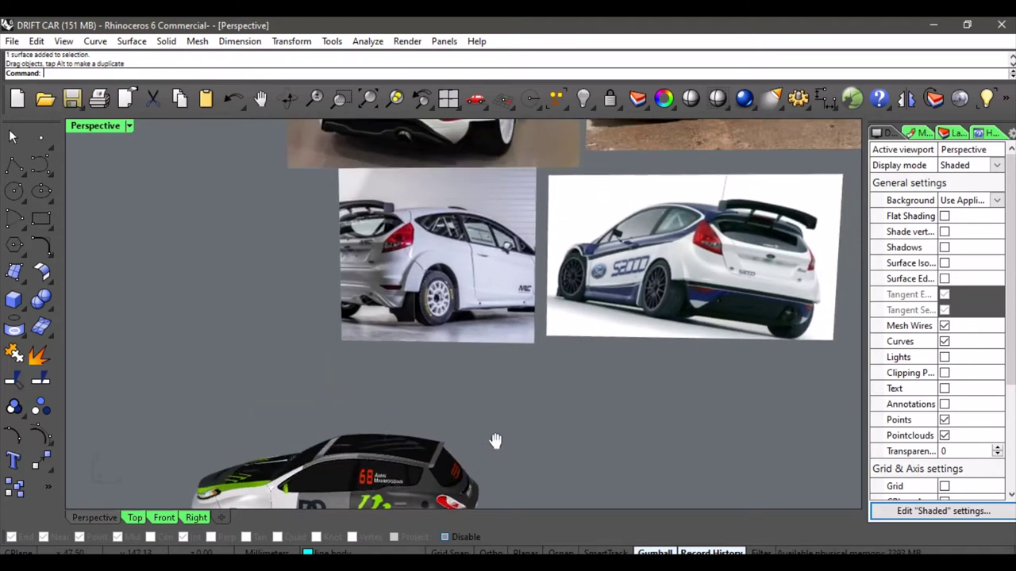
scroll(368, 215, "up", 6)
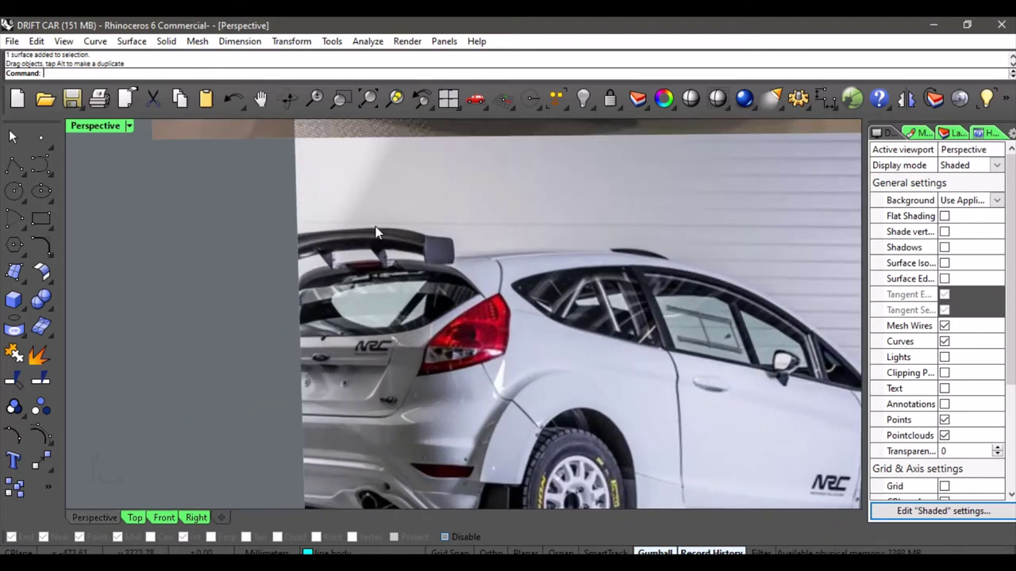
scroll(377, 231, "down", 6)
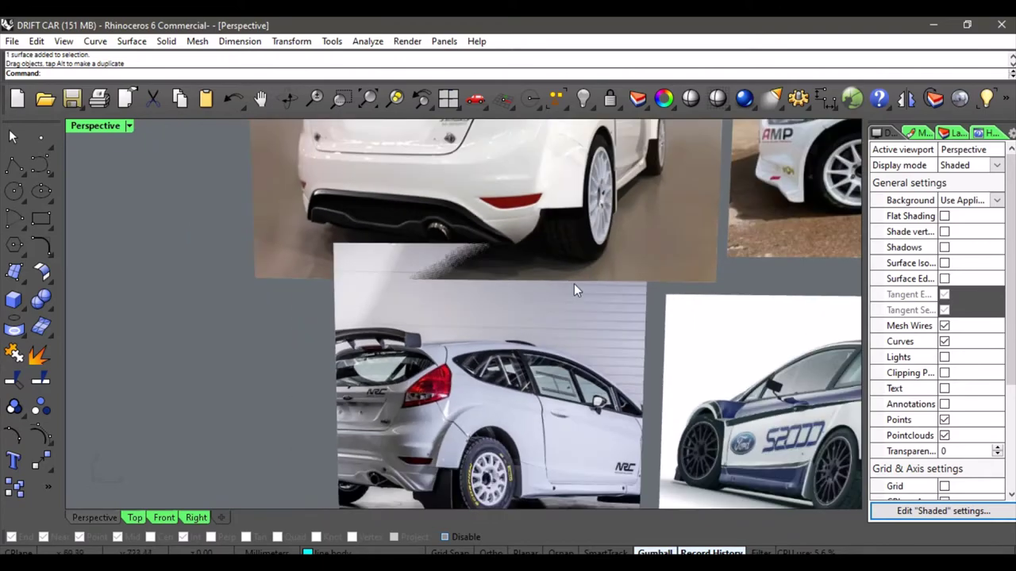
right_click_drag(573, 284, 496, 453, "shift")
right_click_drag(549, 248, 573, 397, "shift")
scroll(406, 246, "up", 4)
scroll(406, 247, "down", 3)
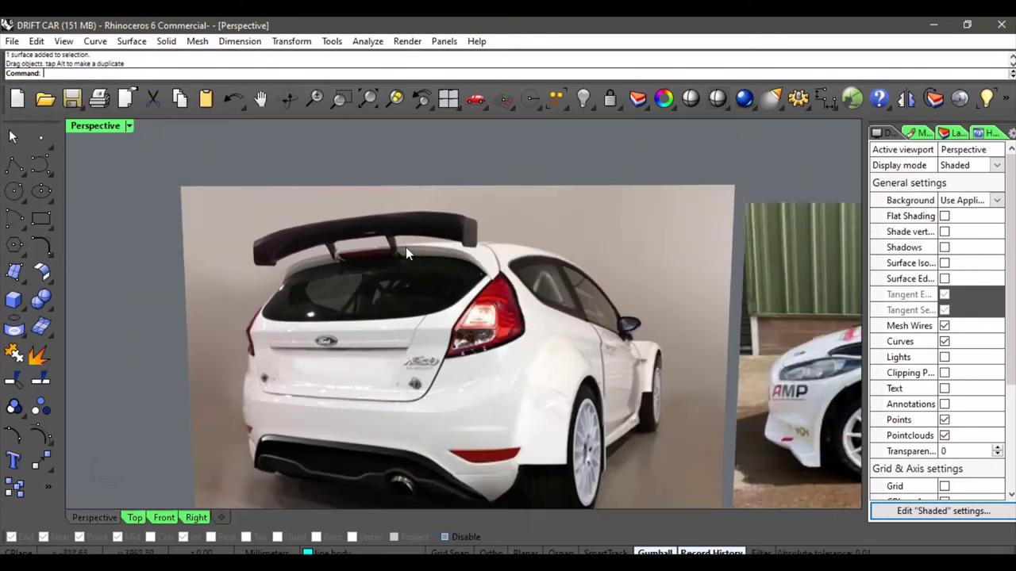
scroll(406, 247, "down", 4)
right_click_drag(826, 304, 507, 304, "shift")
scroll(533, 296, "up", 6)
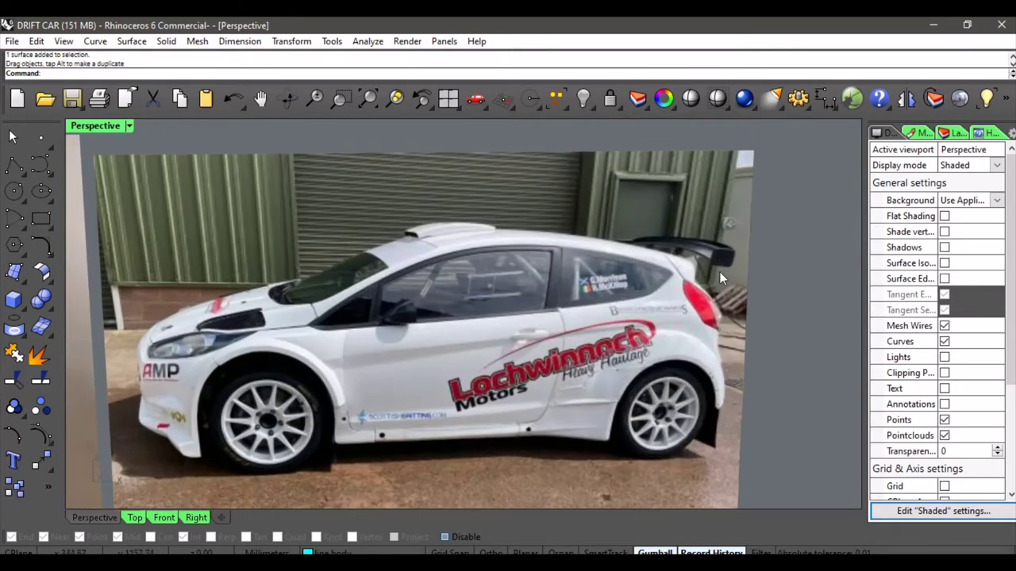
scroll(719, 278, "up", 2)
scroll(649, 286, "down", 5)
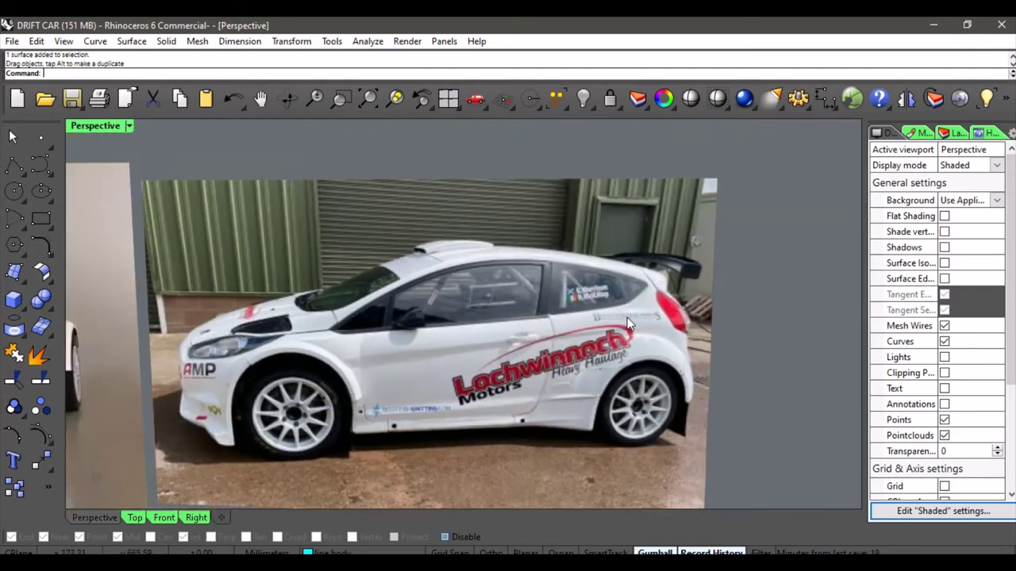
scroll(559, 397, "up", 4)
scroll(560, 397, "up", 2)
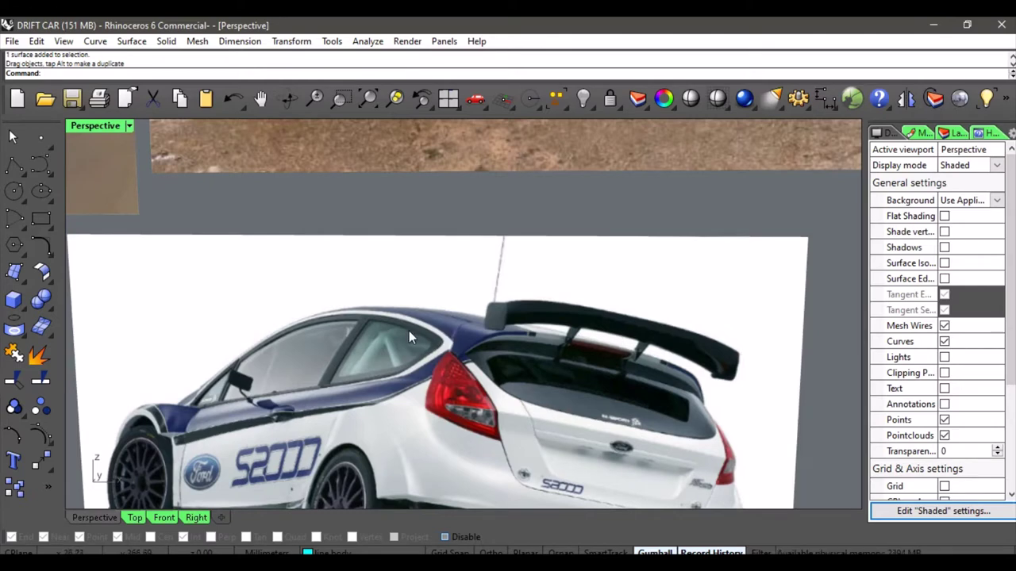
scroll(409, 338, "down", 6)
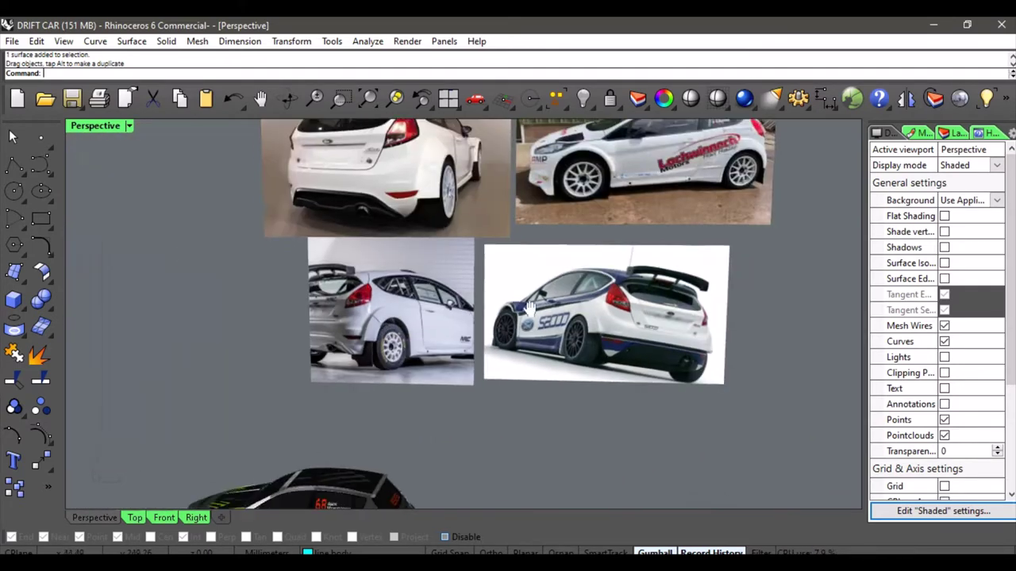
right_click_drag(521, 310, 270, 334)
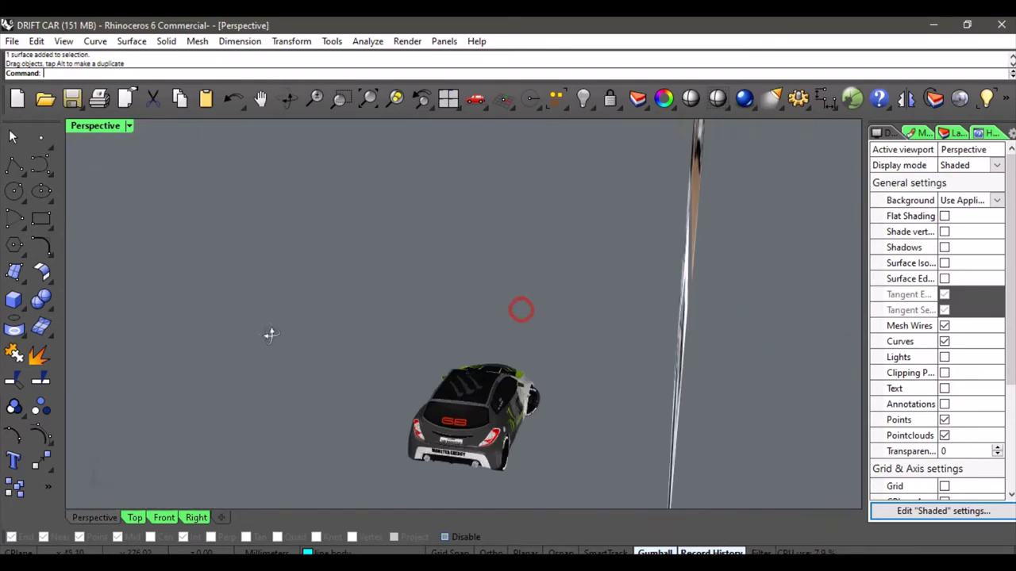
scroll(510, 420, "up", 6)
right_click_drag(510, 420, 588, 290)
scroll(496, 337, "down", 4)
mouse_move(496, 337)
right_mouse_down("shift")
mouse_move(482, 345)
mouse_move(493, 332)
right_mouse_up("shift")
In the Right view, draw a vertical polyline about 5.4 mm long upward from the centre of the roof's rear edge, with Ortho on.
left_click(193, 521)
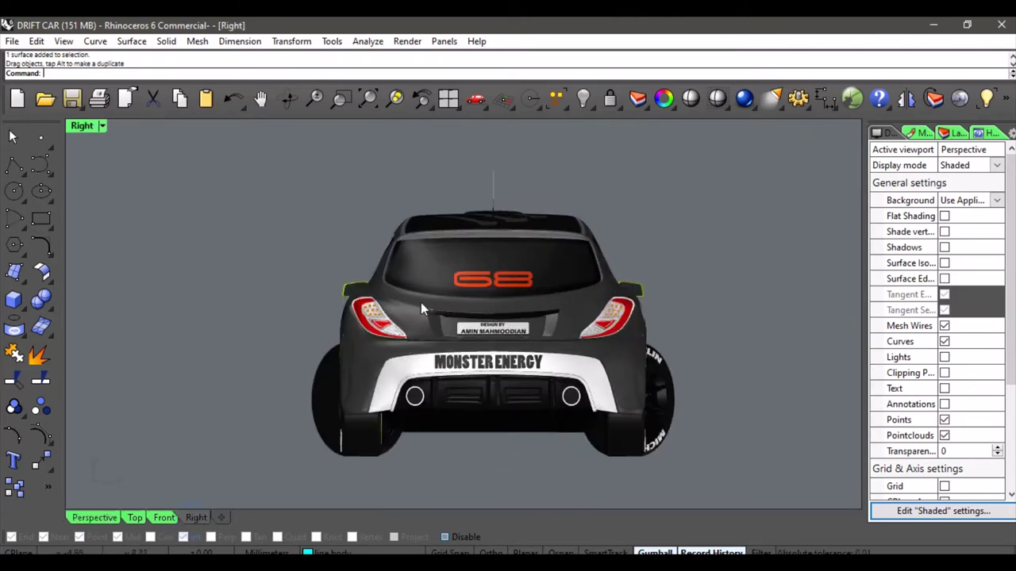
scroll(421, 298, "down", 4)
right_click_drag(502, 252, 468, 336)
scroll(469, 335, "up", 4)
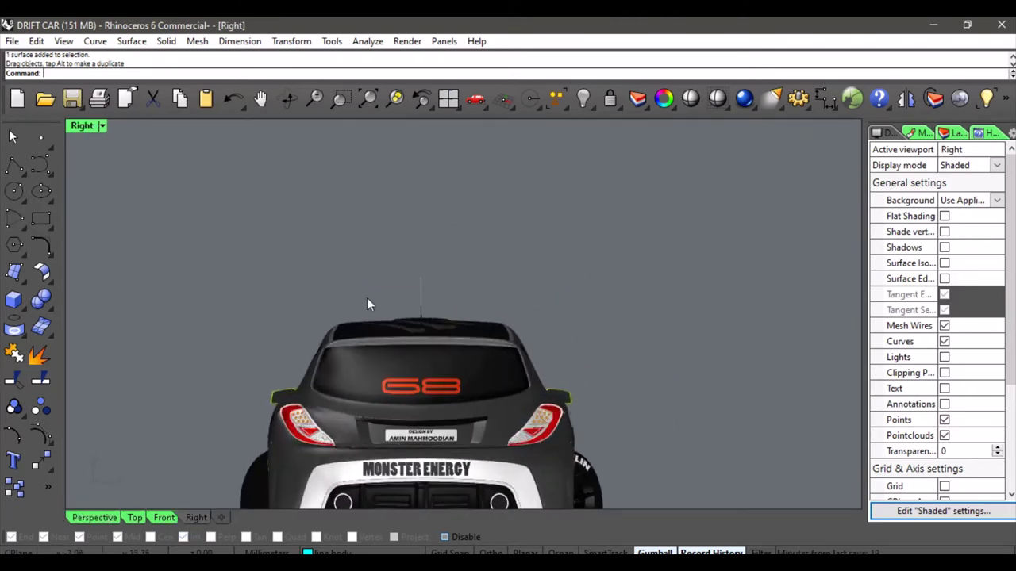
right_click_drag(607, 385, 671, 271)
left_click(14, 165)
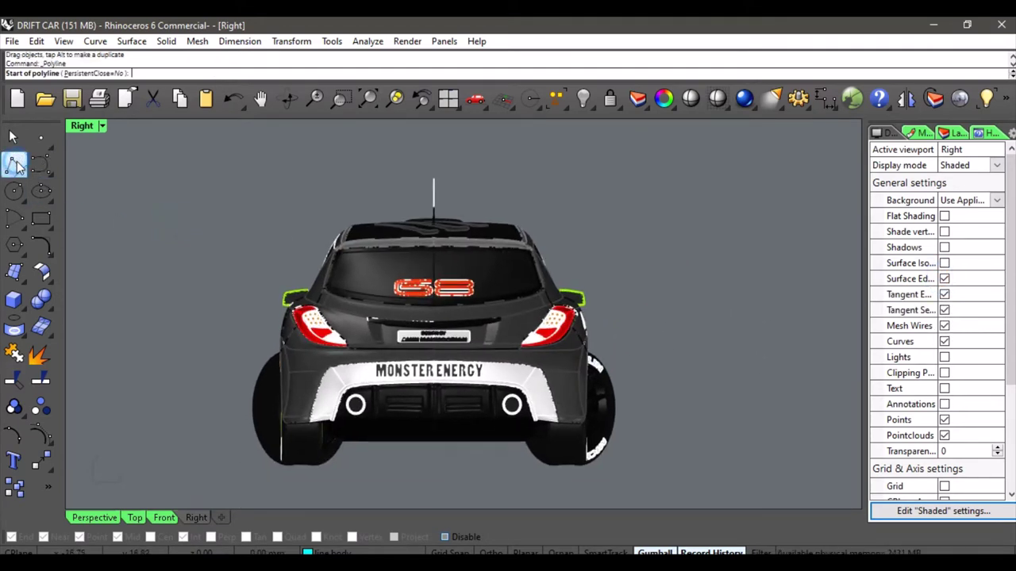
scroll(451, 342, "up", 5)
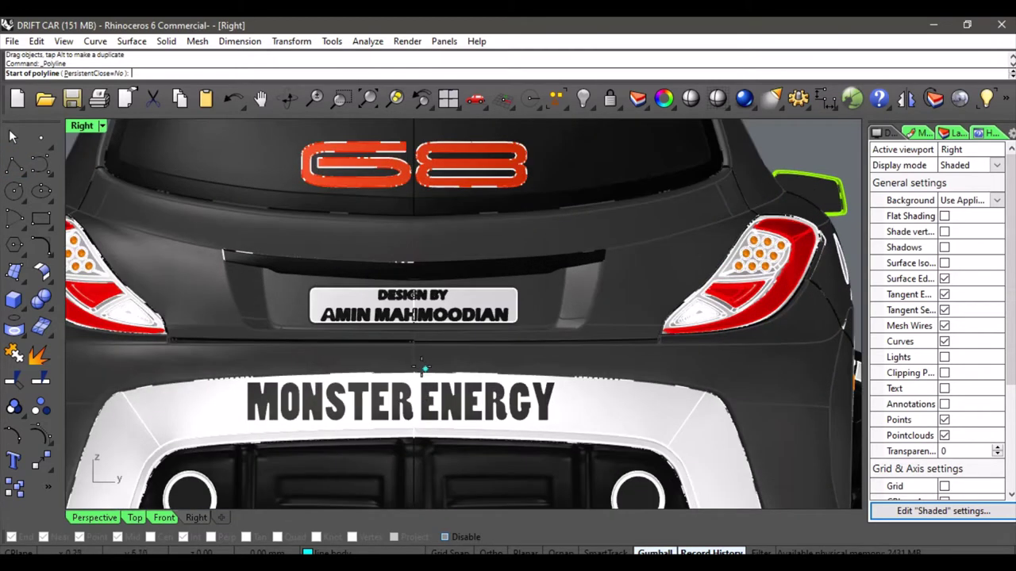
scroll(436, 347, "down", 4)
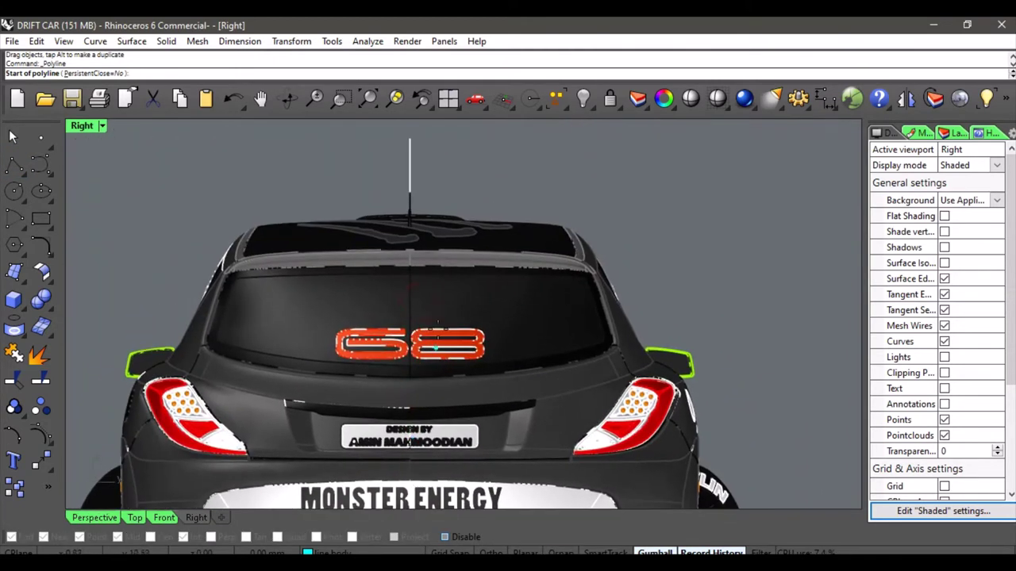
scroll(436, 347, "up", 5)
left_click(380, 264)
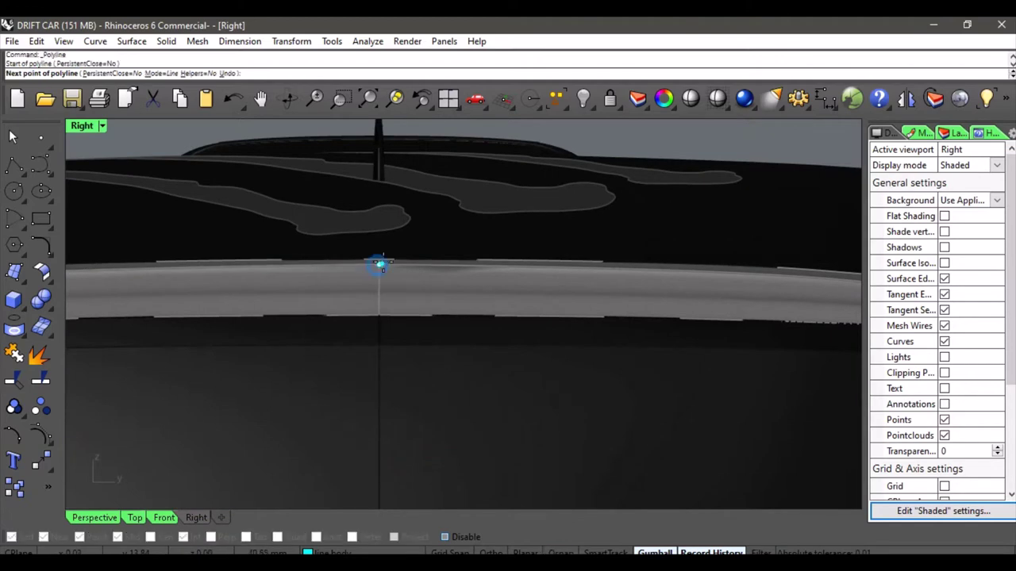
scroll(379, 264, "down", 5)
key("F8")
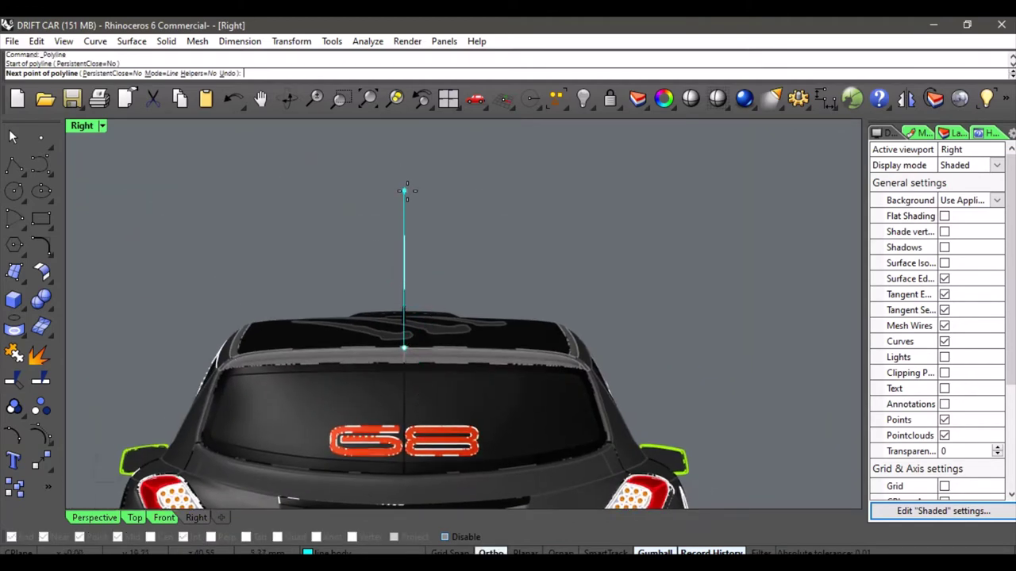
left_click(405, 190)
key("Return")
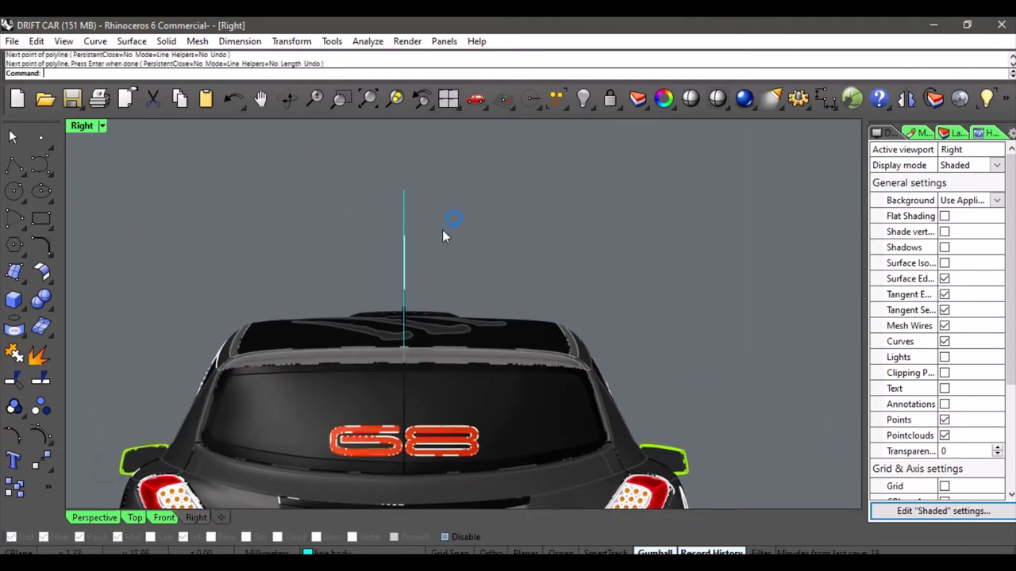
Select the antennas on the car's roof in the Perspective view and hide them.
left_click(104, 515)
right_click_drag(276, 416, 348, 273)
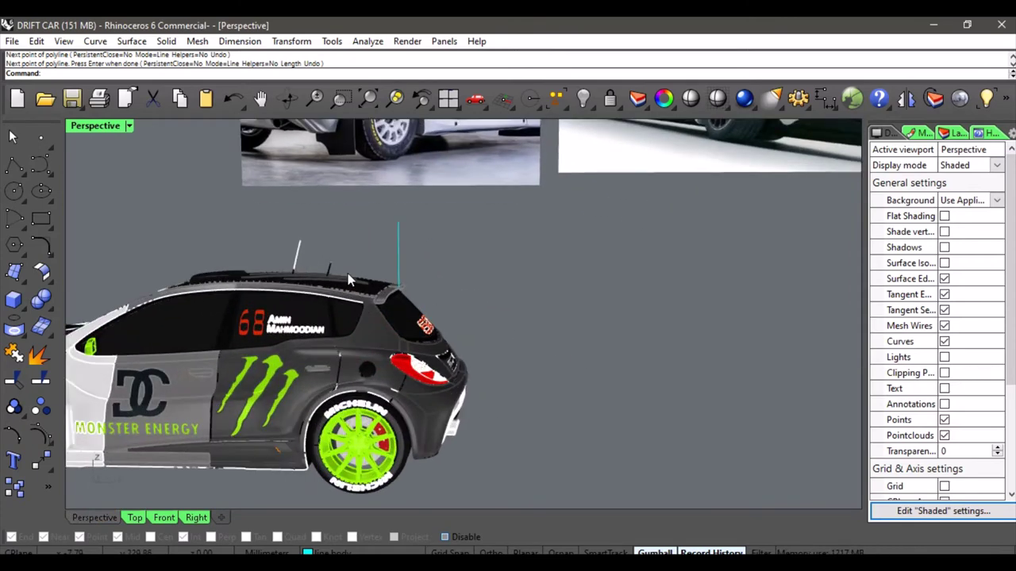
scroll(367, 275, "up", 5)
scroll(460, 286, "down", 2)
right_click_drag(526, 286, 500, 278)
right_click_drag(323, 256, 367, 257)
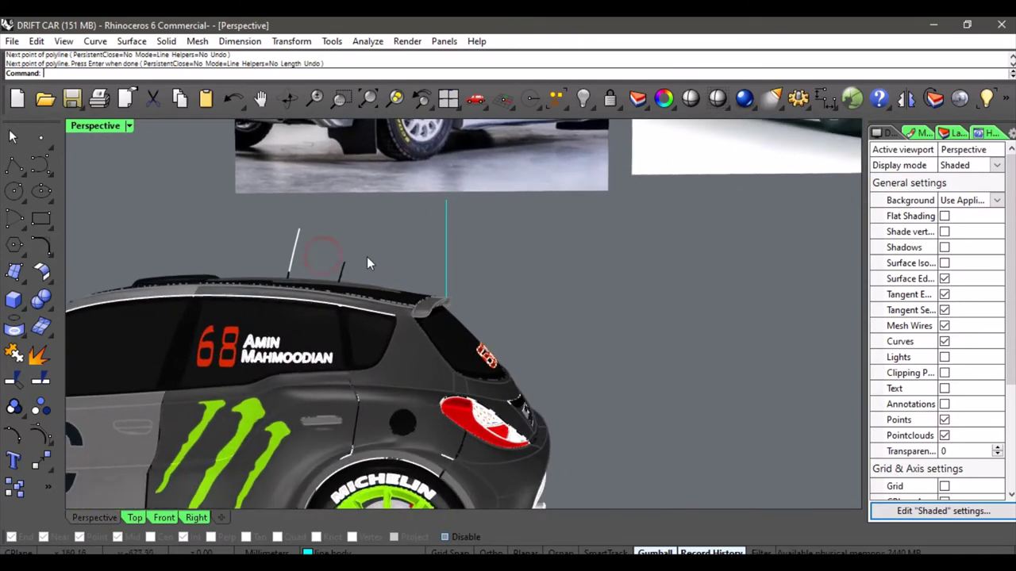
left_click_drag(244, 268, 244, 268)
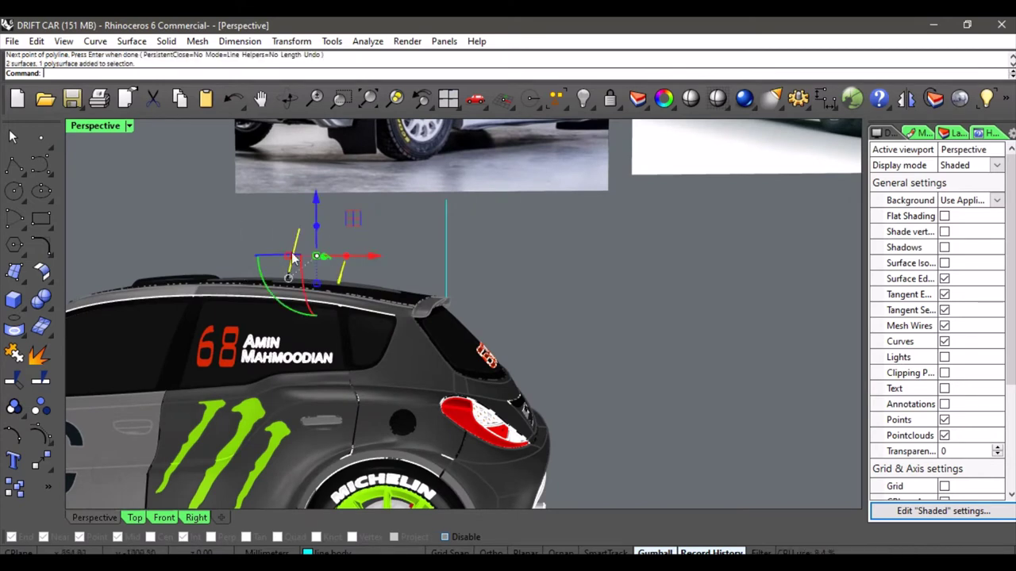
left_click(584, 98)
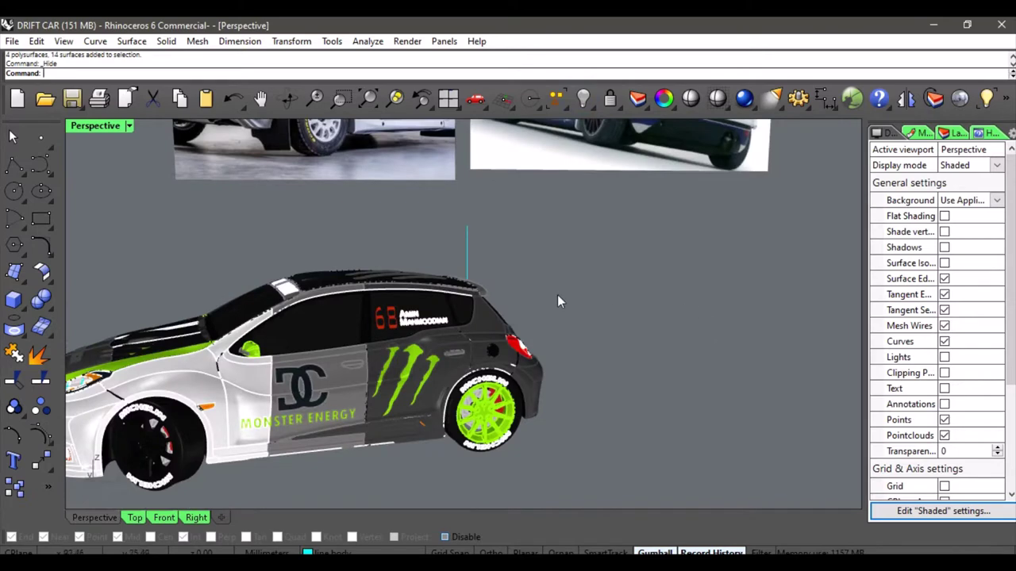
Float the Curve toolbar over the empty area of the Right view and widen it to two rows of tools.
right_click_drag(557, 301, 472, 315)
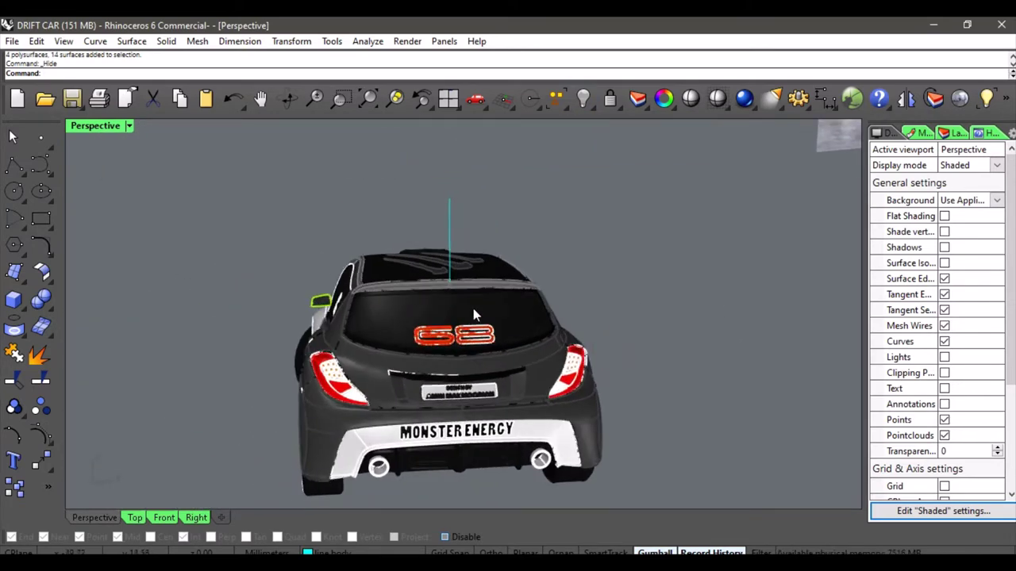
left_click(195, 517)
scroll(334, 324, "down", 3)
scroll(309, 314, "up", 3)
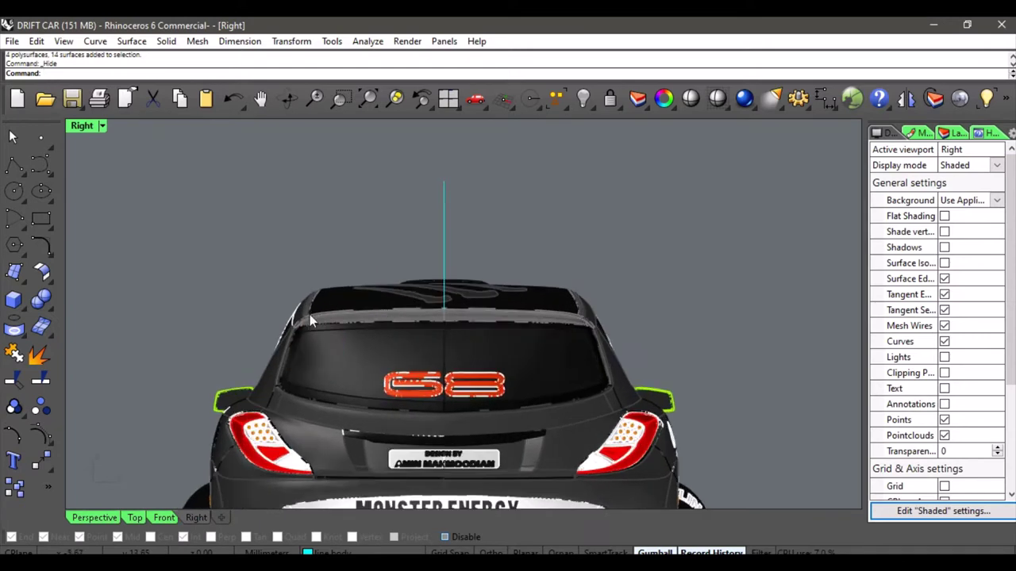
left_click(46, 171)
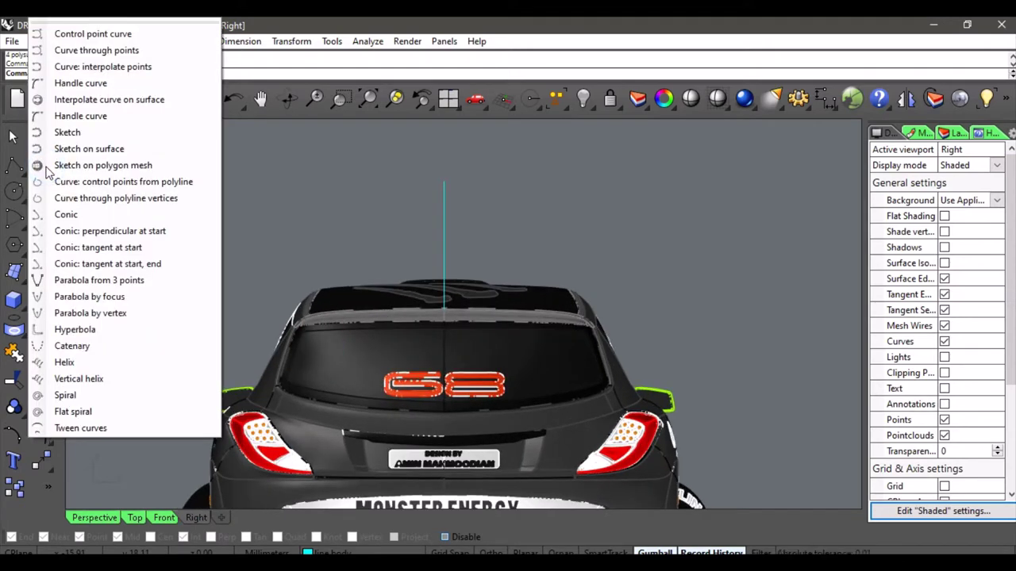
left_click_drag(102, 21, 621, 162)
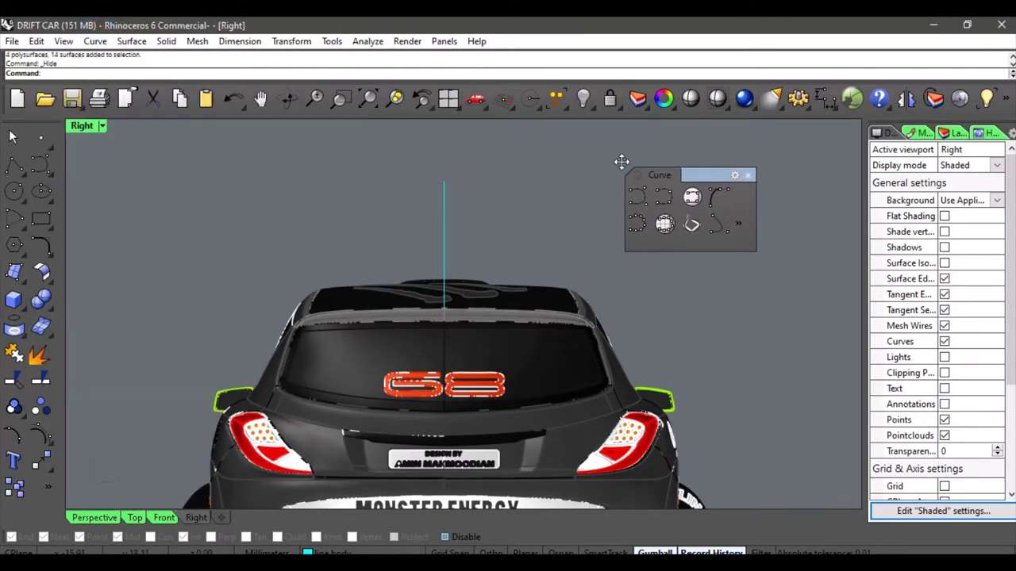
left_click_drag(752, 249, 862, 245)
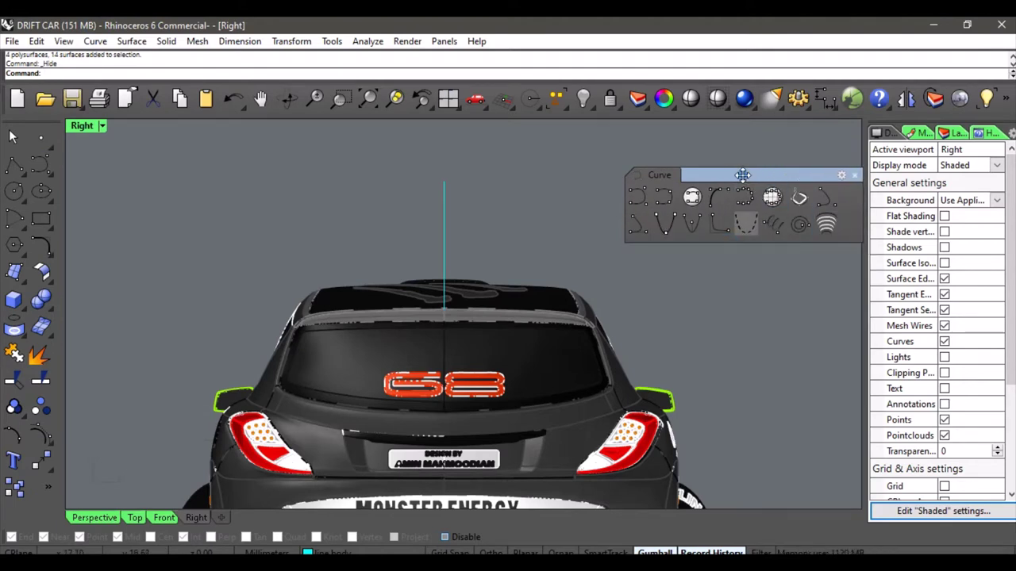
left_click_drag(739, 174, 726, 130)
Draw a two-point interpolated curve in the Right view, from the vertical centre line outward to near the roof's left edge.
left_click(659, 151)
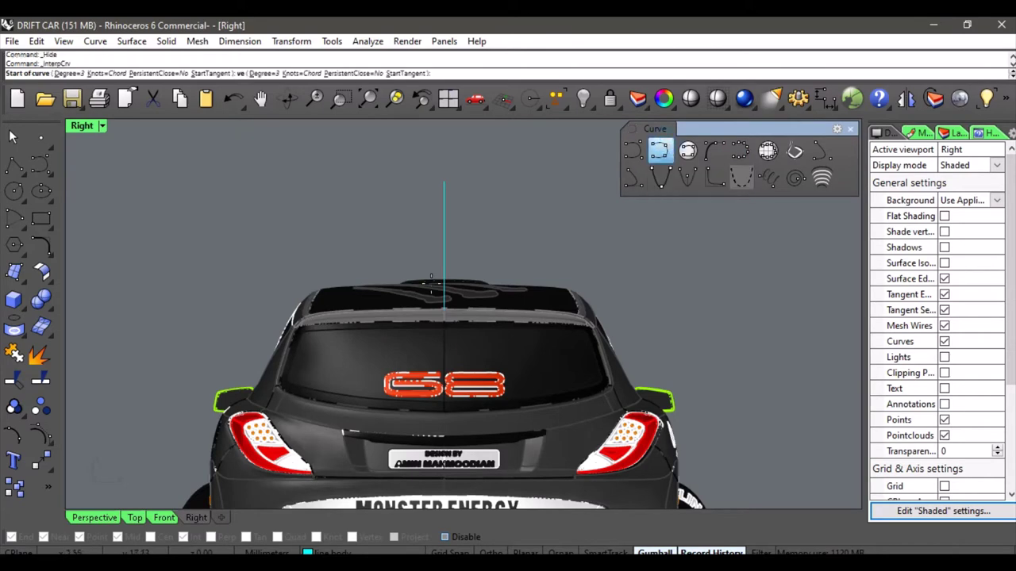
scroll(474, 305, "up", 6)
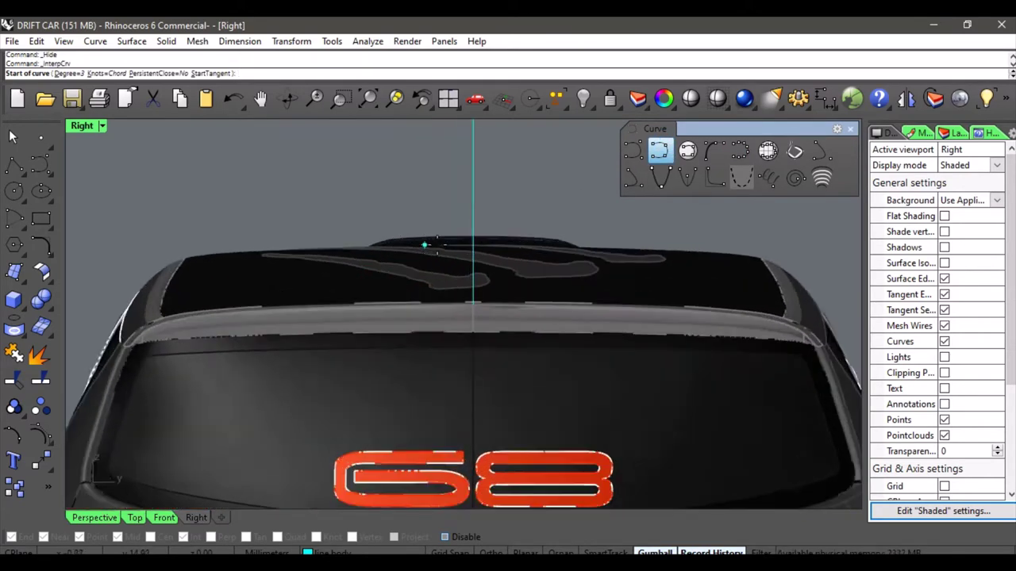
scroll(477, 264, "up", 2)
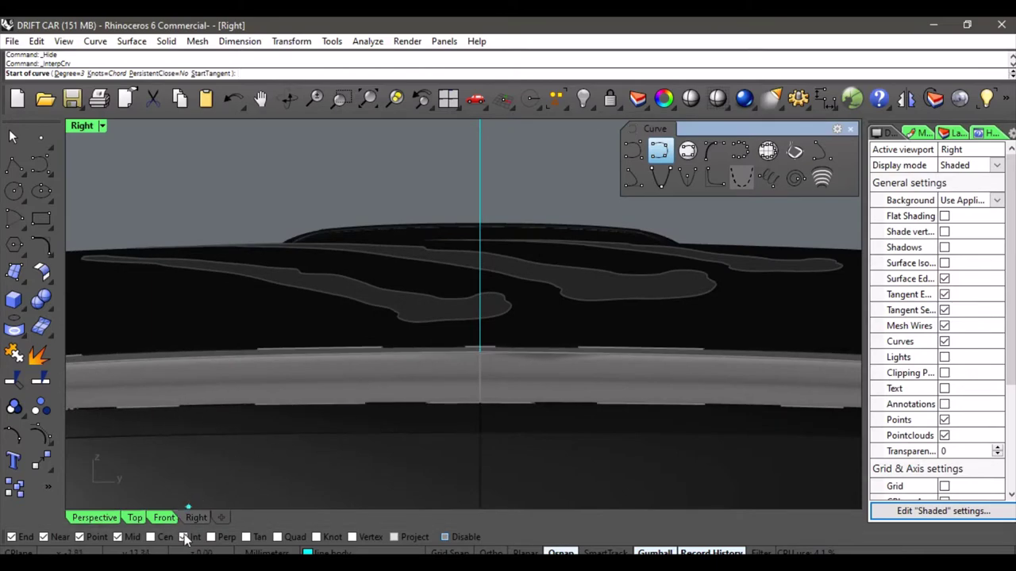
left_click(480, 252)
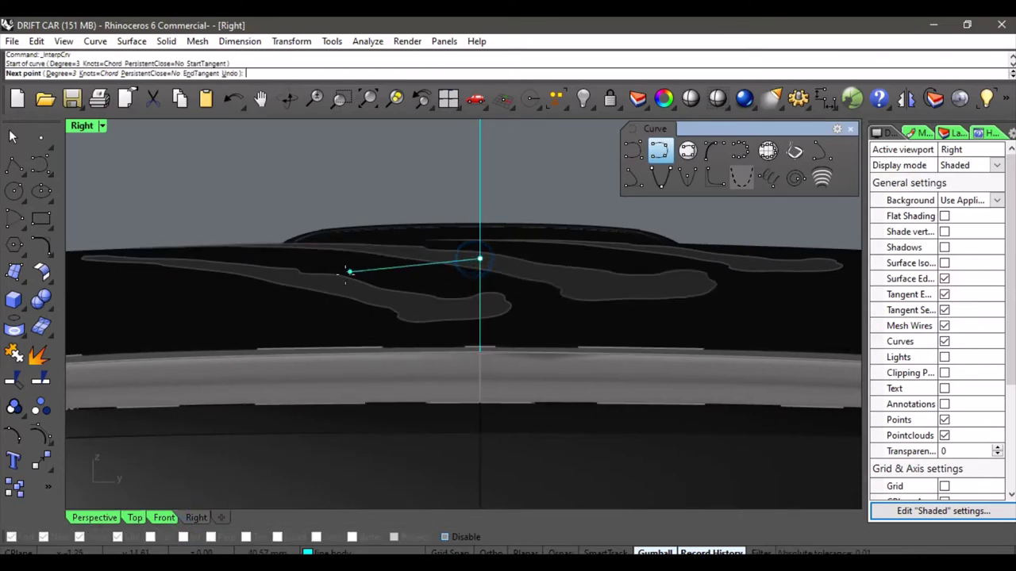
scroll(346, 266, "down", 2)
scroll(346, 251, "down", 3)
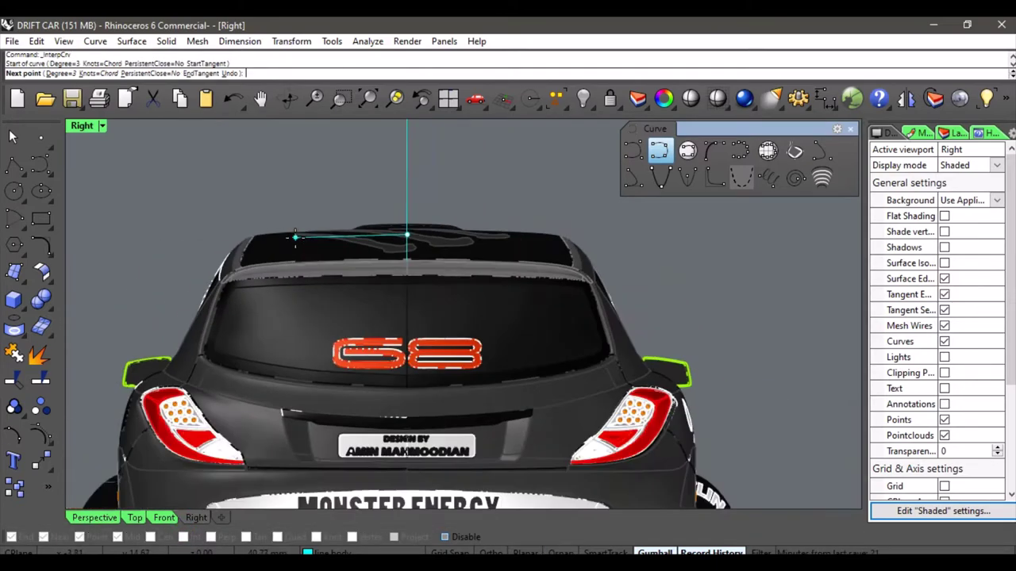
scroll(273, 266, "up", 1)
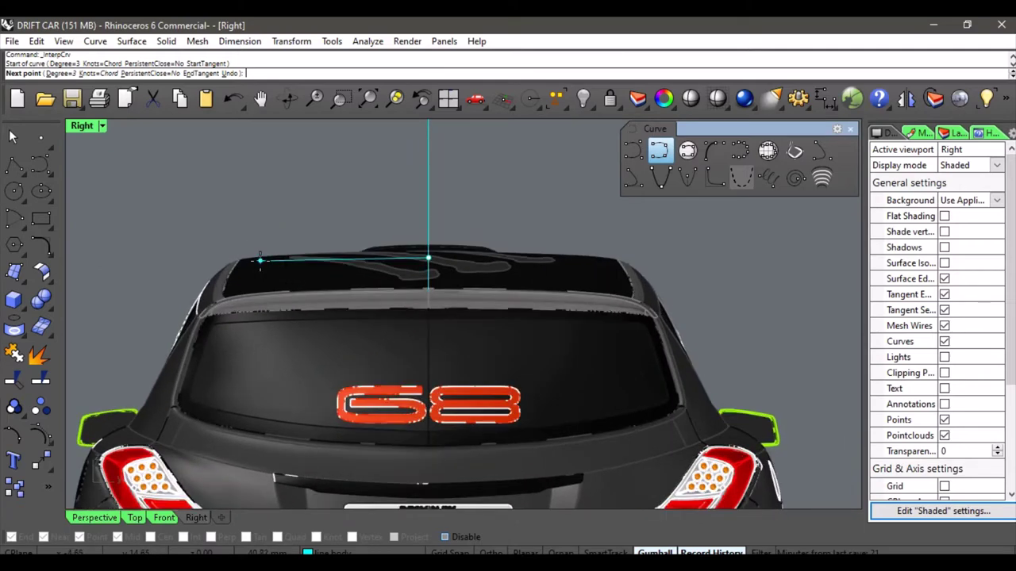
left_click(250, 263)
key("Return")
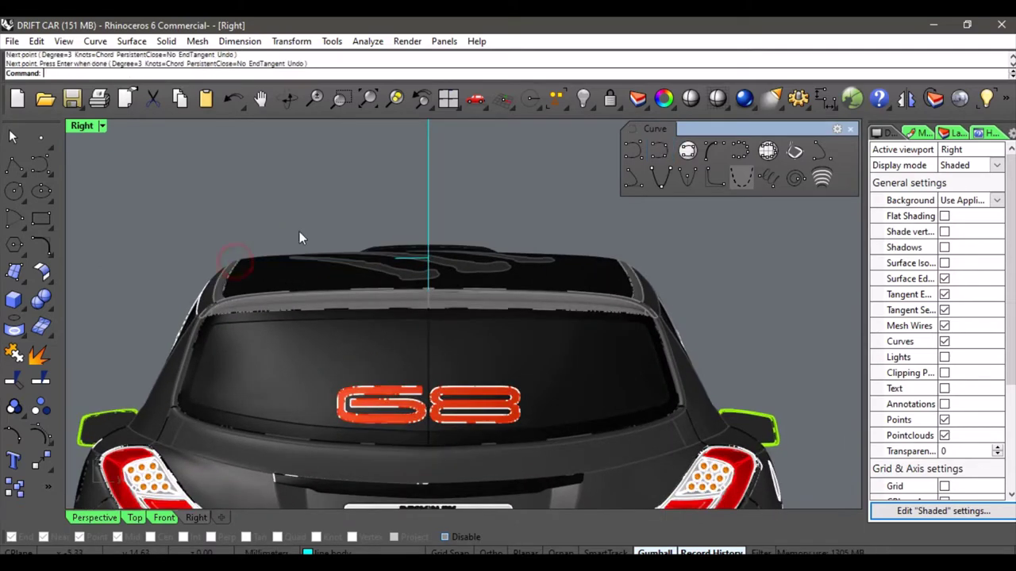
Delete the two-point curve drawn outward from the vertical centre line across the roof.
scroll(299, 232, "down", 2)
scroll(341, 252, "down", 1)
scroll(370, 271, "up", 4)
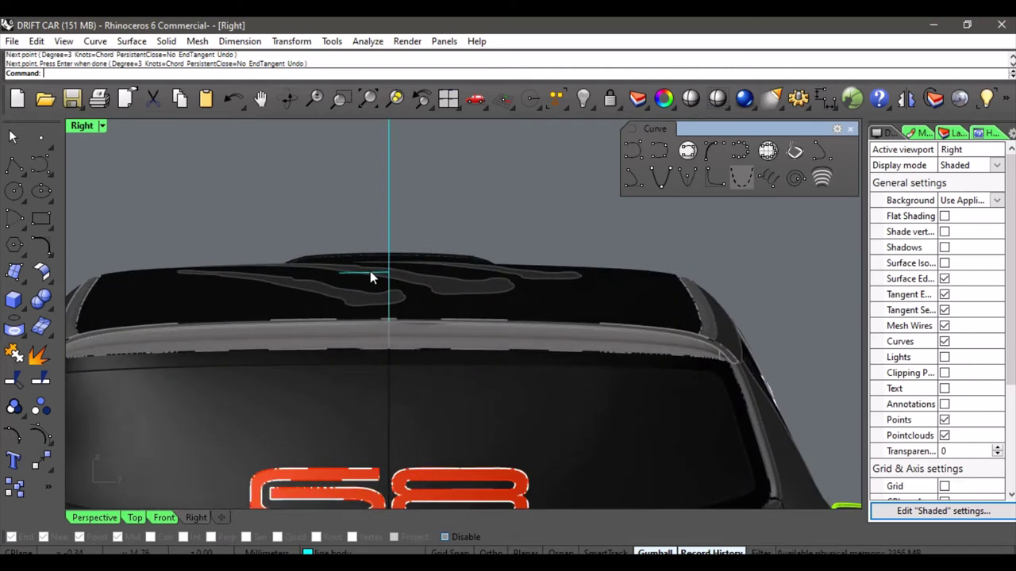
left_click(375, 273)
left_click(421, 310)
scroll(309, 396, "down", 3)
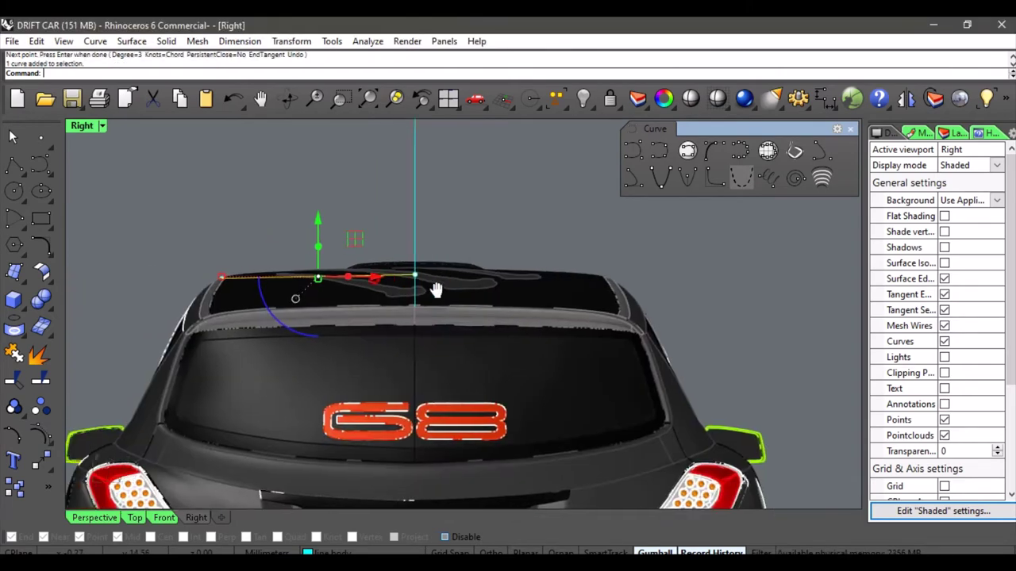
left_click(117, 517)
right_click_drag(328, 252, 401, 283)
scroll(400, 283, "up", 2)
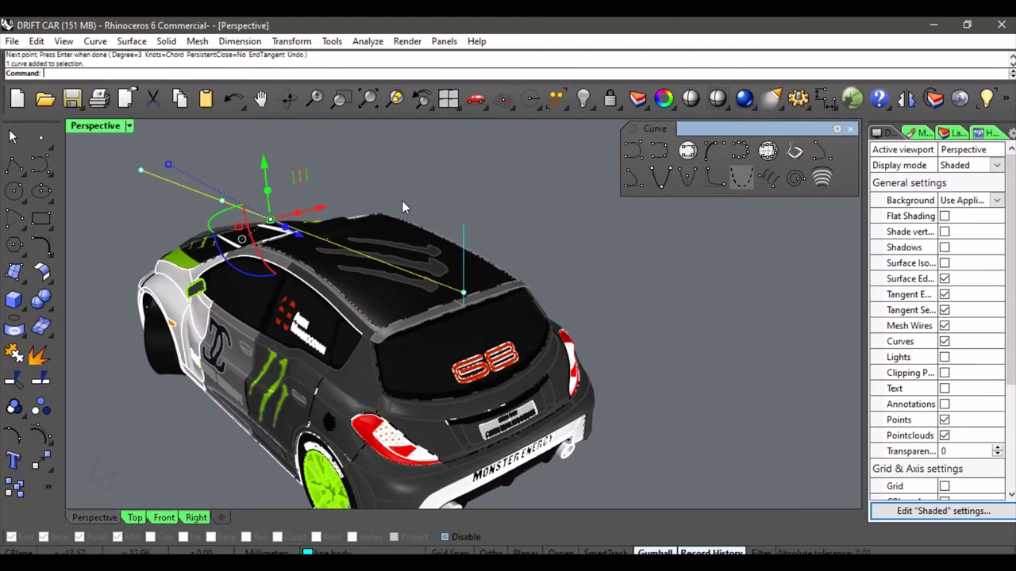
key("Delete")
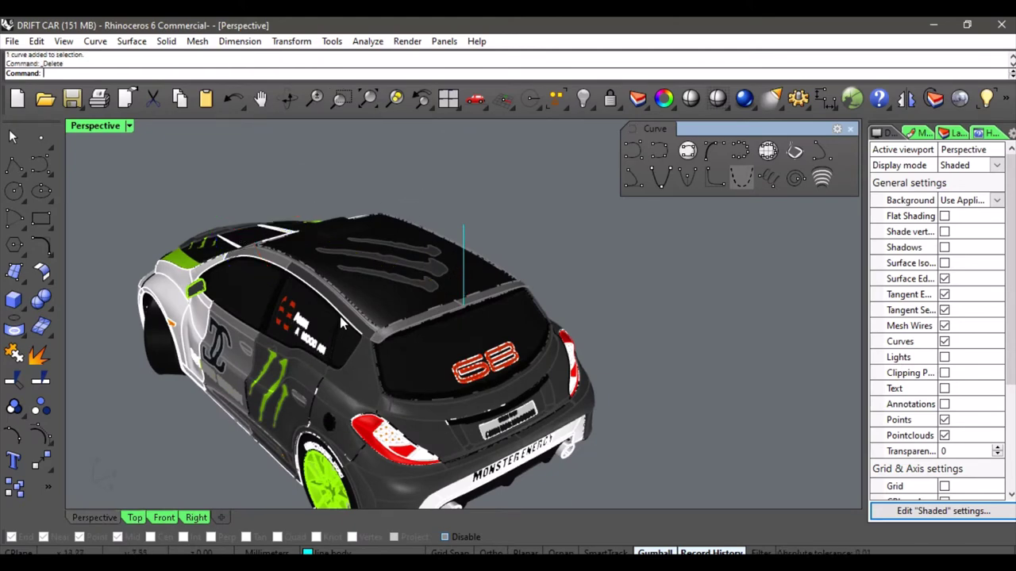
In the Right view, draw a two-point interpolated curve about 5.1 mm long from the vertical centre line to the roof's left corner, with Planar on.
left_click(195, 517)
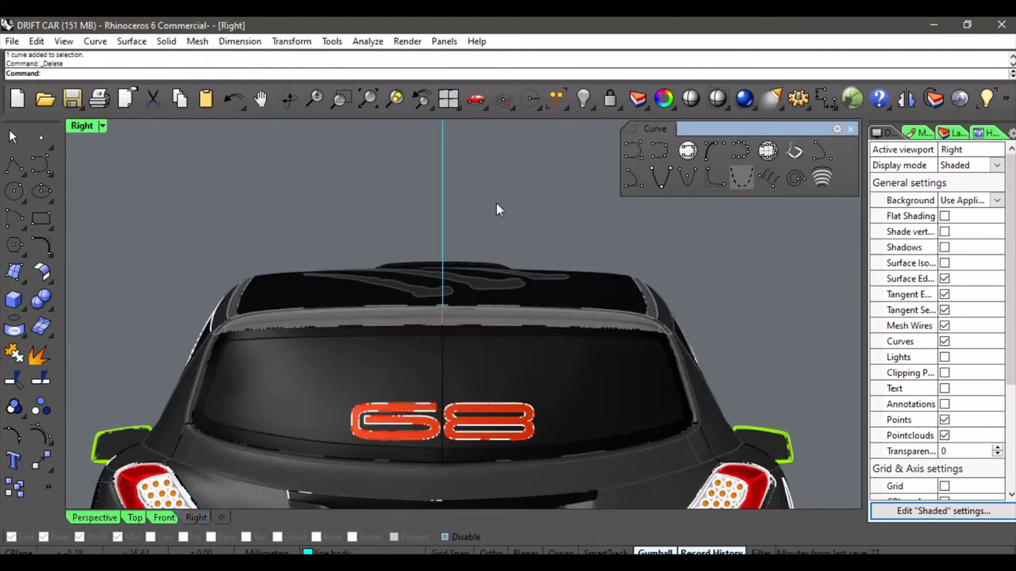
left_click(658, 151)
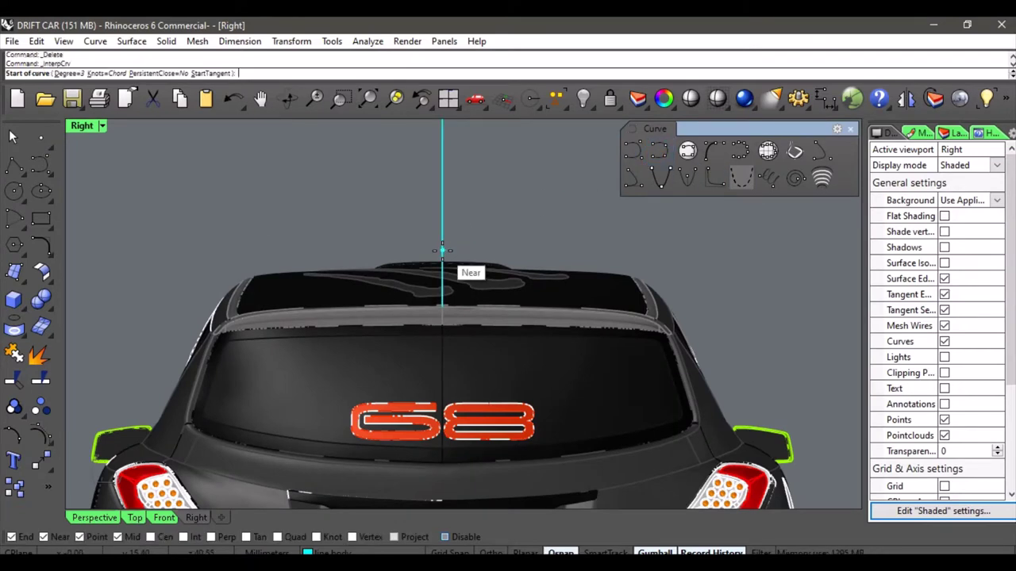
left_click(442, 252)
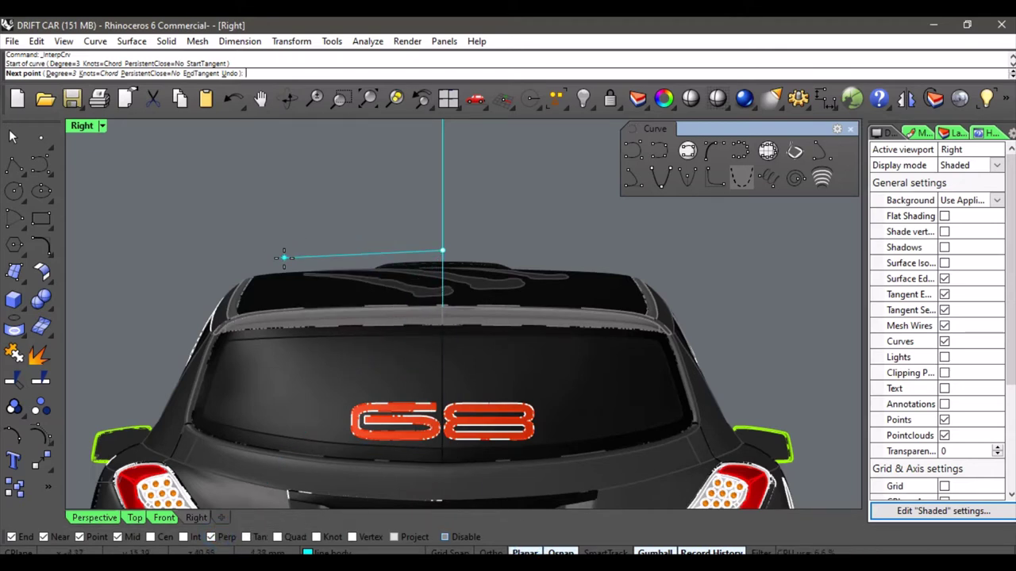
key("alt")
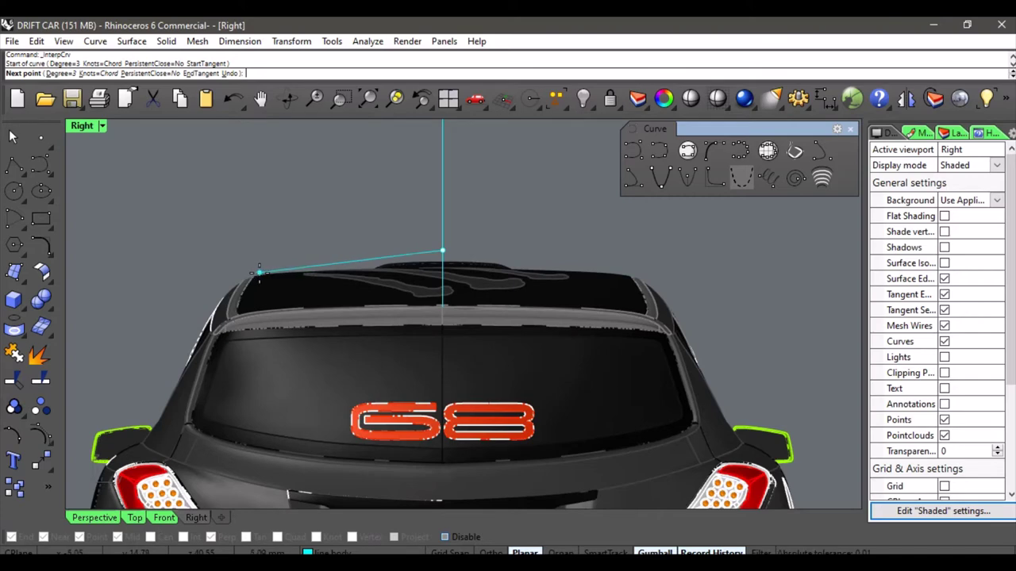
left_click(259, 272)
key("Return")
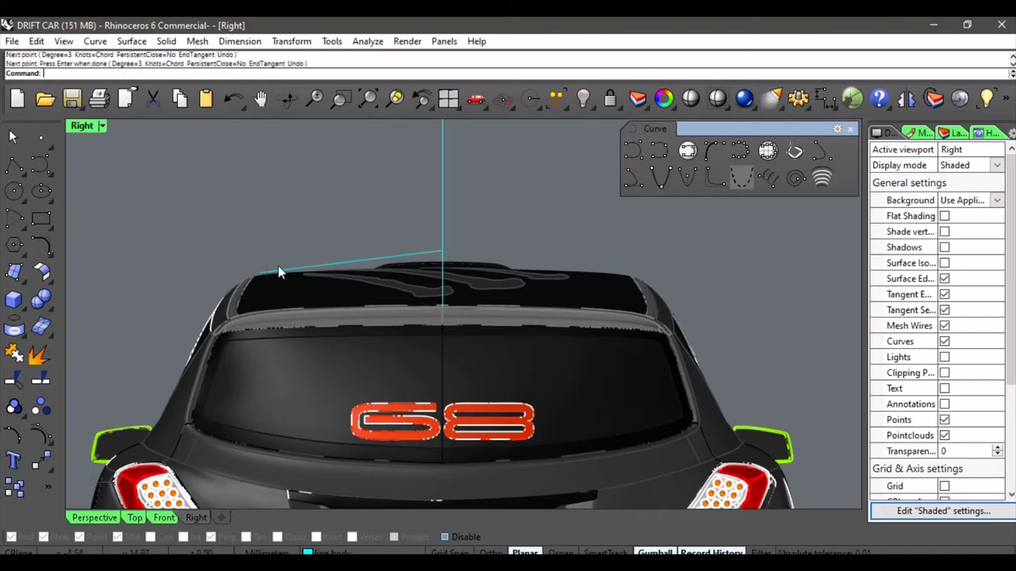
left_click(94, 517)
right_click_drag(316, 307, 422, 293)
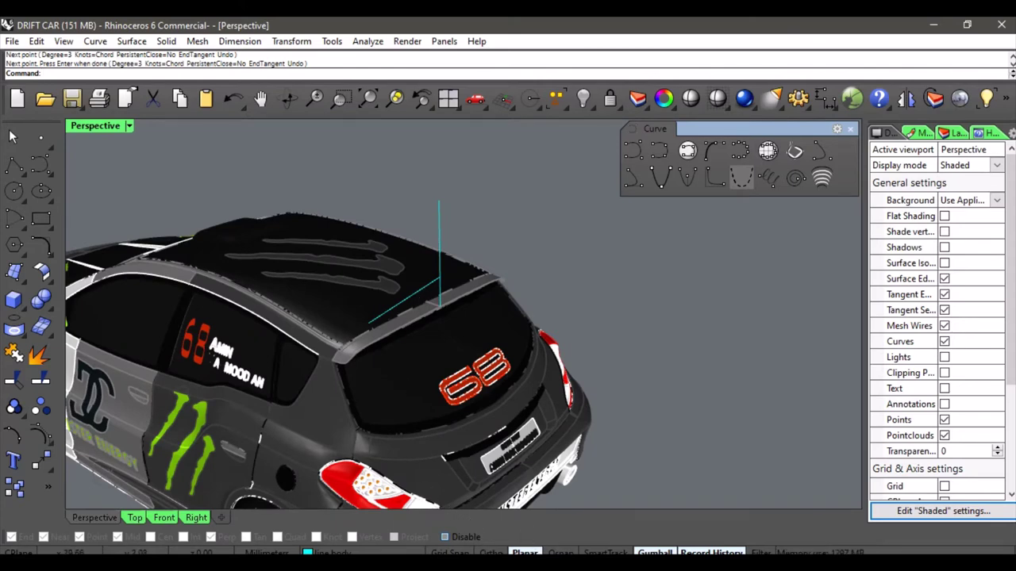
mouse_move(452, 264)
right_mouse_down()
mouse_move(494, 279)
mouse_move(465, 290)
mouse_move(434, 261)
right_mouse_up()
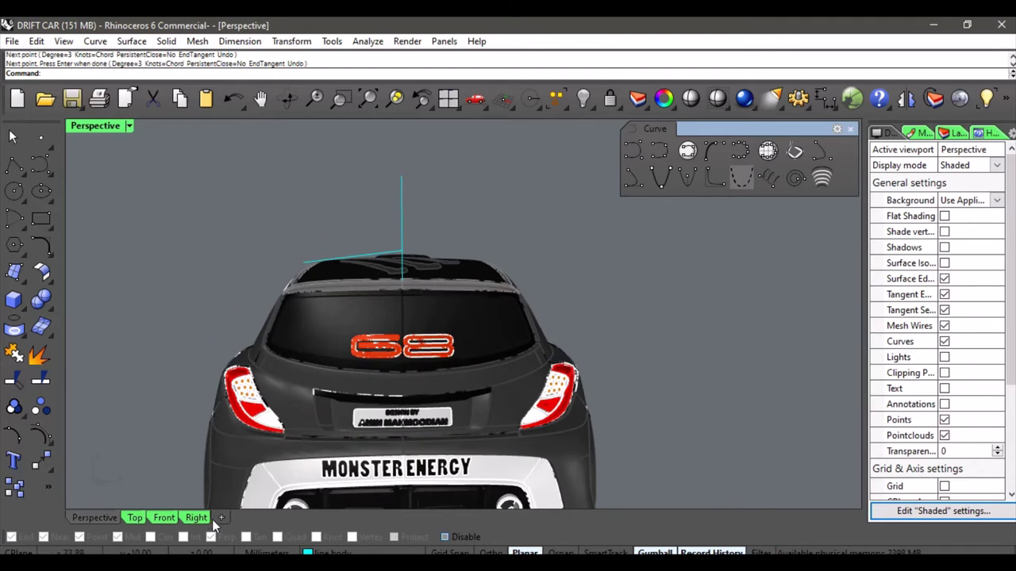
Move the new curve's outer control point farther outward, just past the roof's left corner, in the Right view.
left_click(186, 517)
scroll(433, 267, "up", 1)
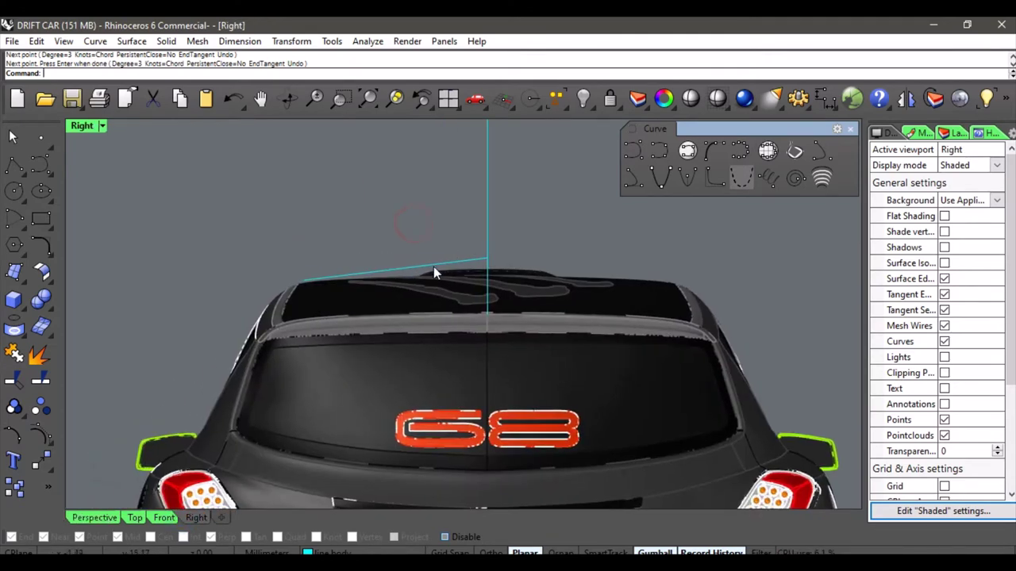
left_click(433, 267)
scroll(333, 286, "up", 2)
scroll(312, 285, "up", 2)
left_click(293, 280)
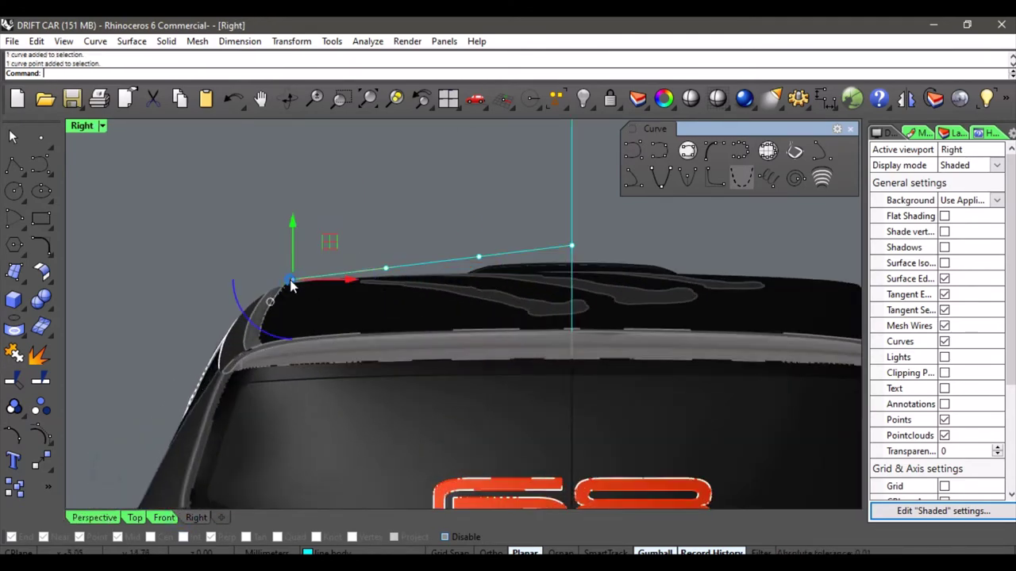
left_click_drag(328, 240, 300, 241)
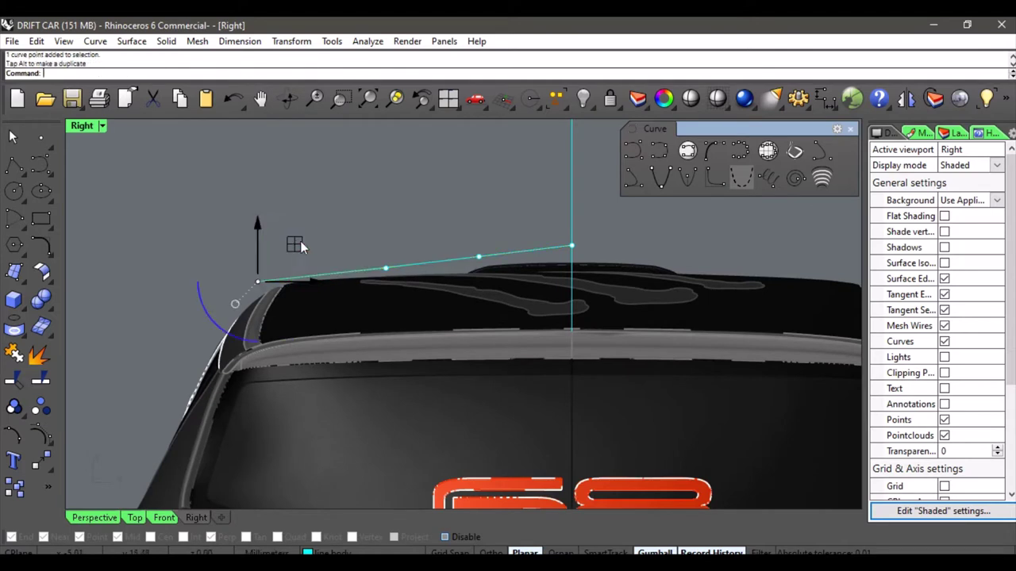
Arch the curve by shifting its two middle control points outward, scaling them closer together horizontally and raising them.
left_click(383, 270)
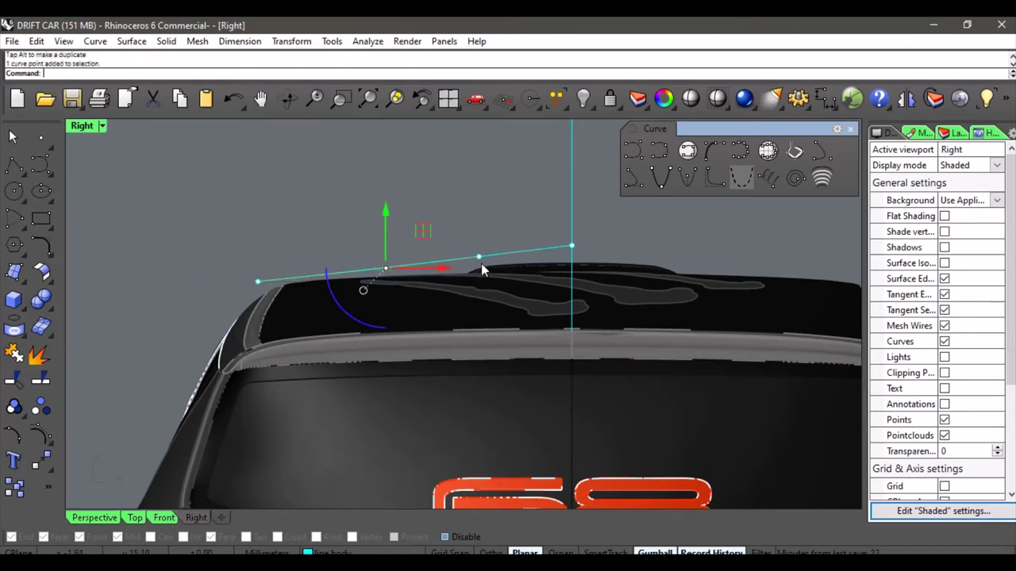
left_click_drag(500, 222, 418, 238)
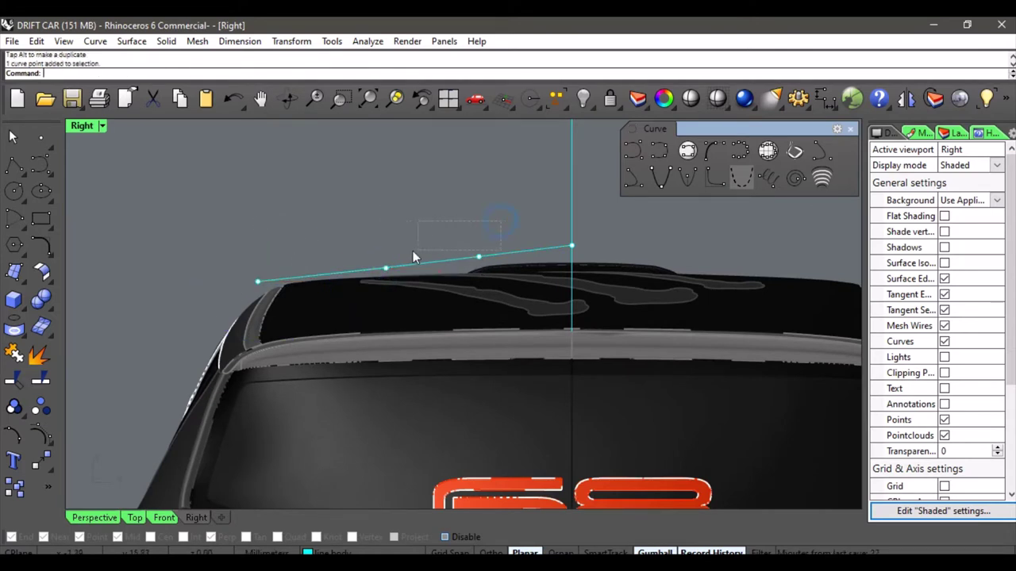
left_click_drag(337, 197, 447, 268)
left_click(447, 268)
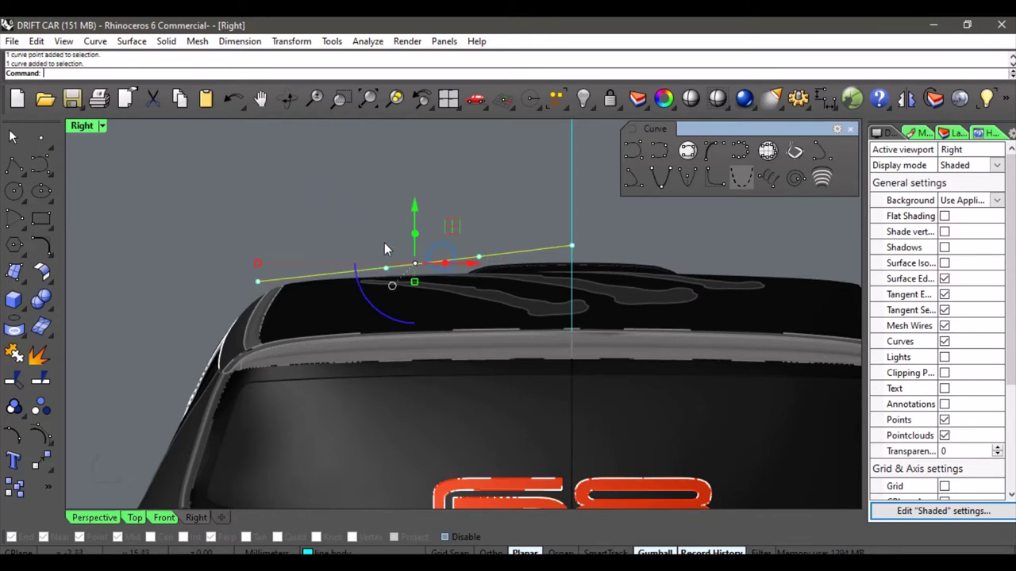
left_click_drag(287, 180, 410, 266)
scroll(411, 266, "up", 4)
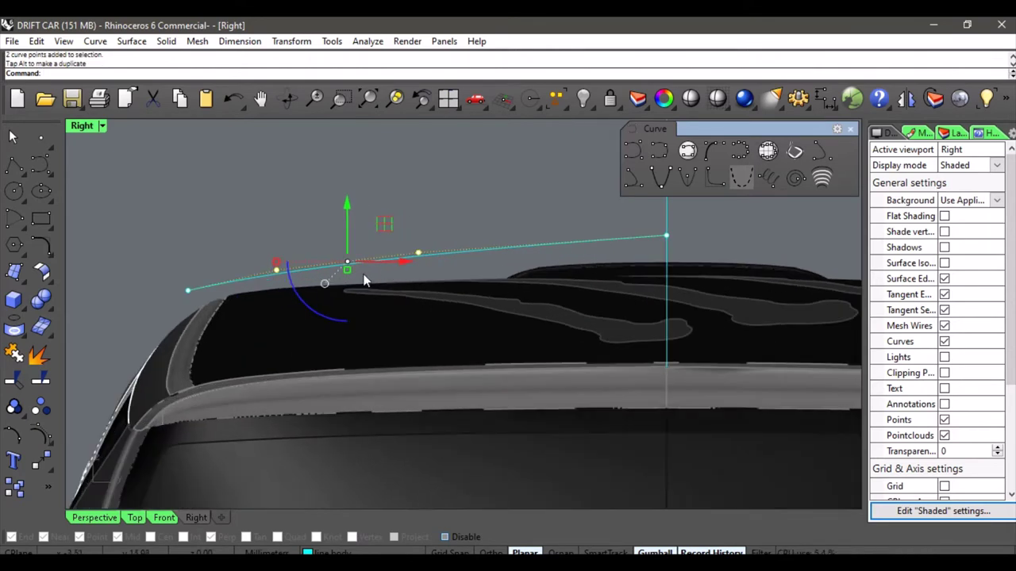
left_click_drag(281, 260, 306, 255)
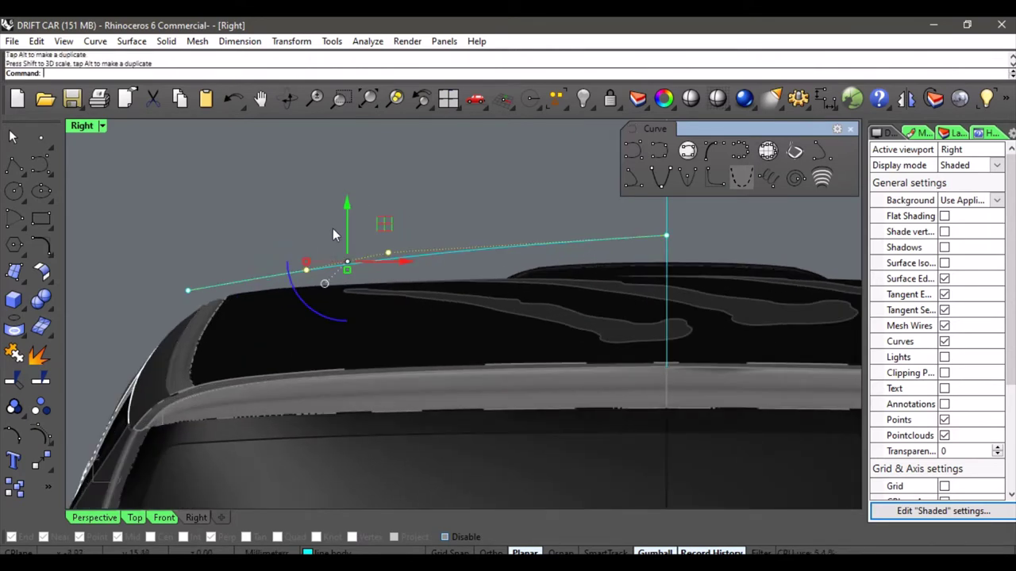
left_click_drag(351, 216, 349, 197)
left_click(295, 201)
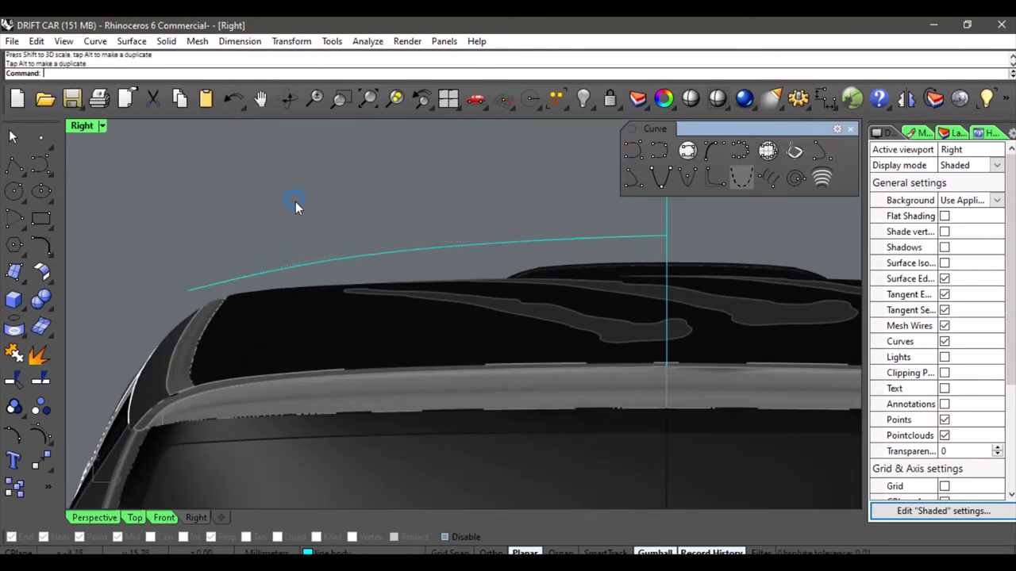
Draw a short horizontal polyline from the arched curve's end on the centre line toward the opposite side of the roof.
scroll(386, 199, "down", 2)
right_click_drag(440, 248, 321, 284)
scroll(460, 231, "down", 3)
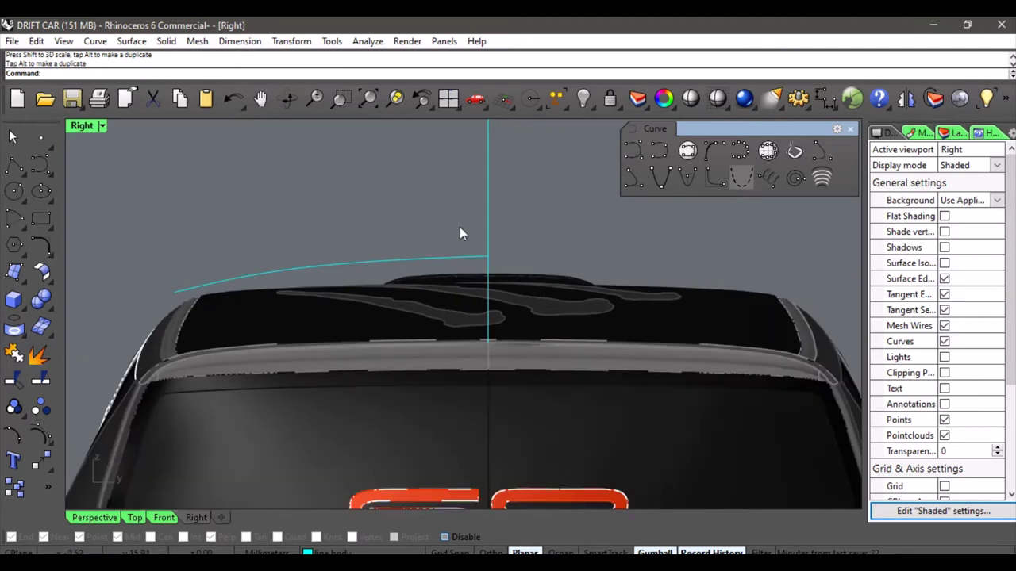
left_click(15, 162)
right_click_drag(501, 256, 442, 253)
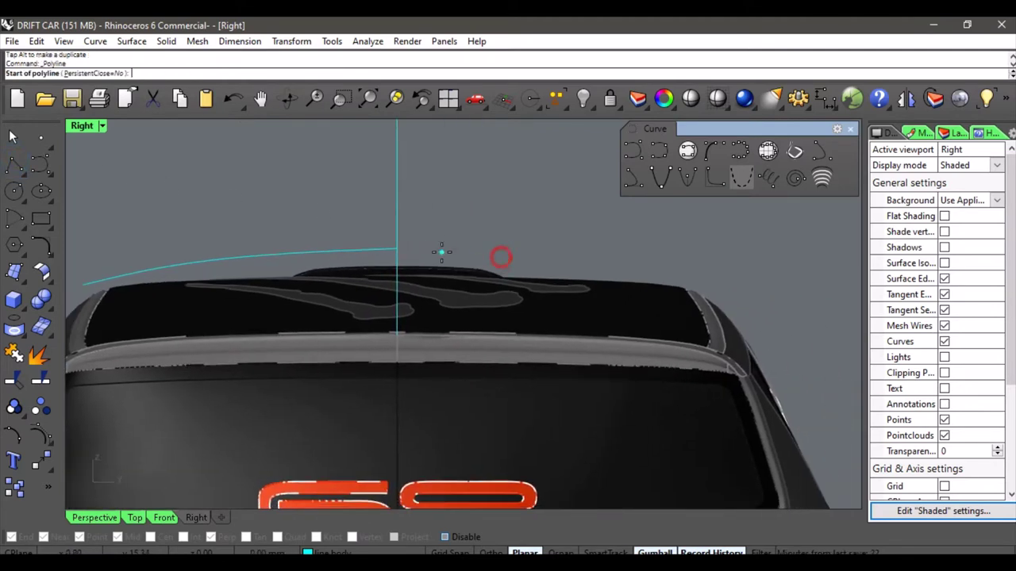
scroll(408, 252, "up", 2)
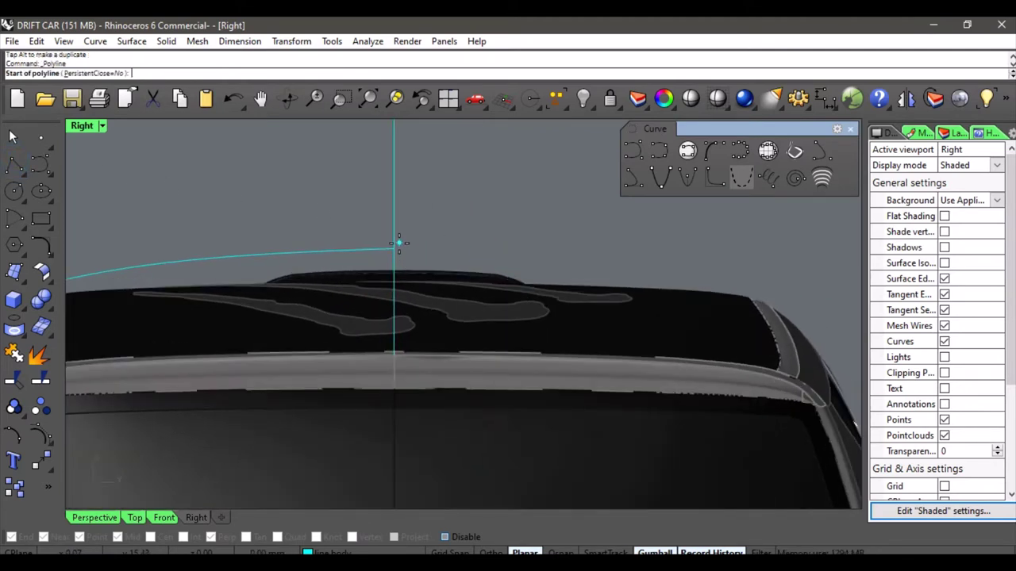
left_click(395, 245)
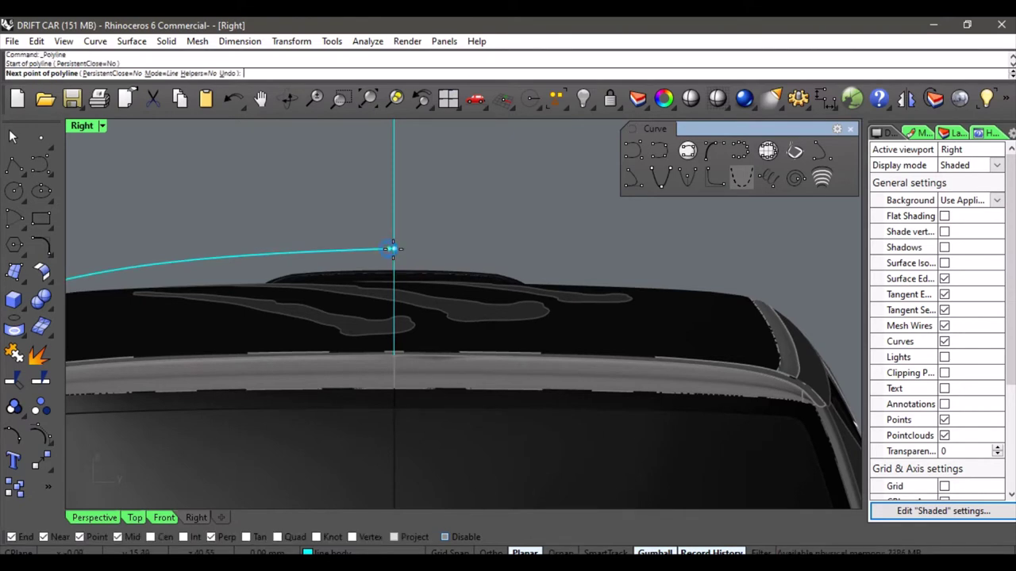
scroll(429, 250, "down", 2)
left_click(483, 254)
right_click(487, 253)
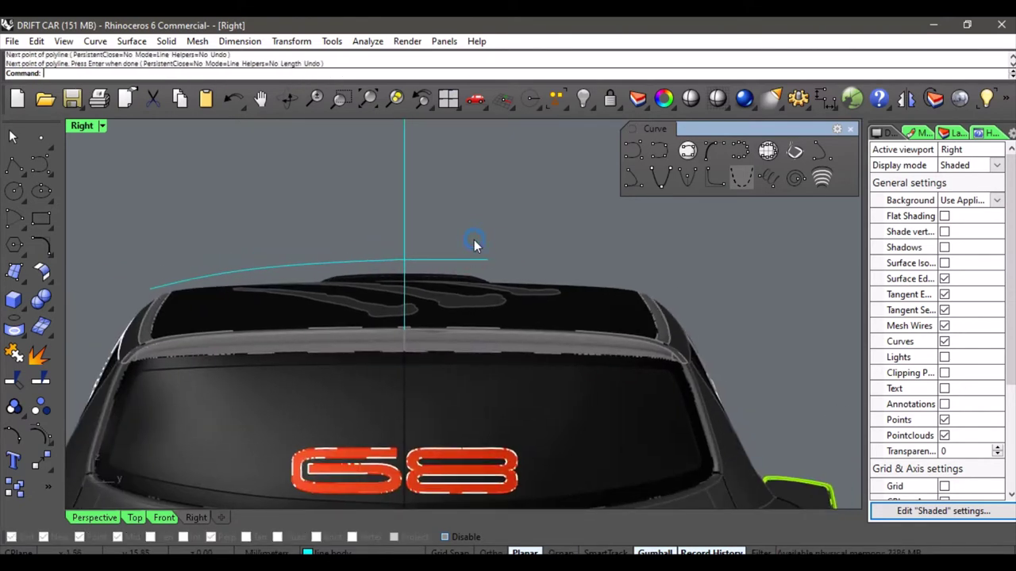
Assign the short horizontal line to Layer 02.
left_click(466, 255)
left_click(329, 553)
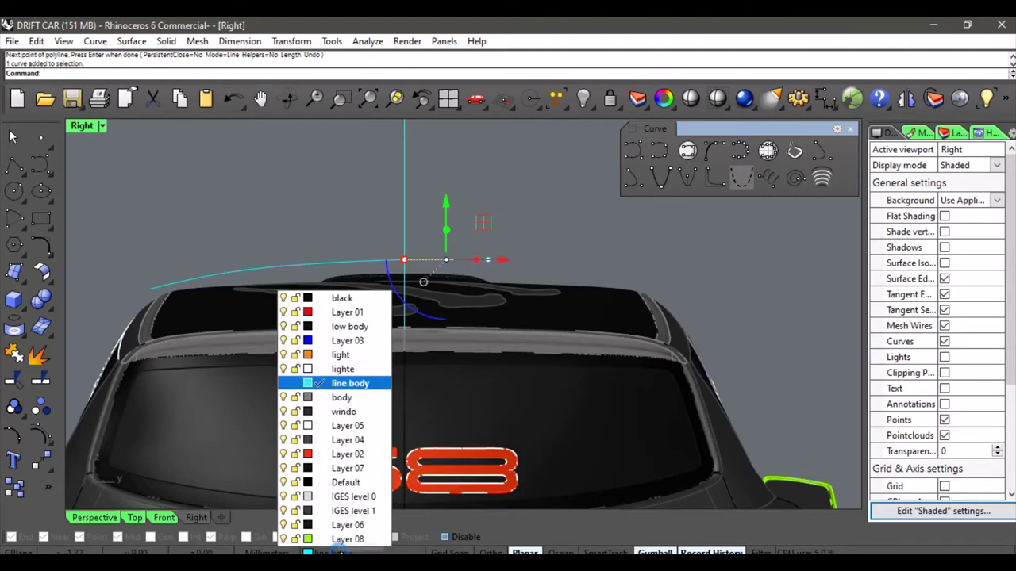
left_click(344, 456)
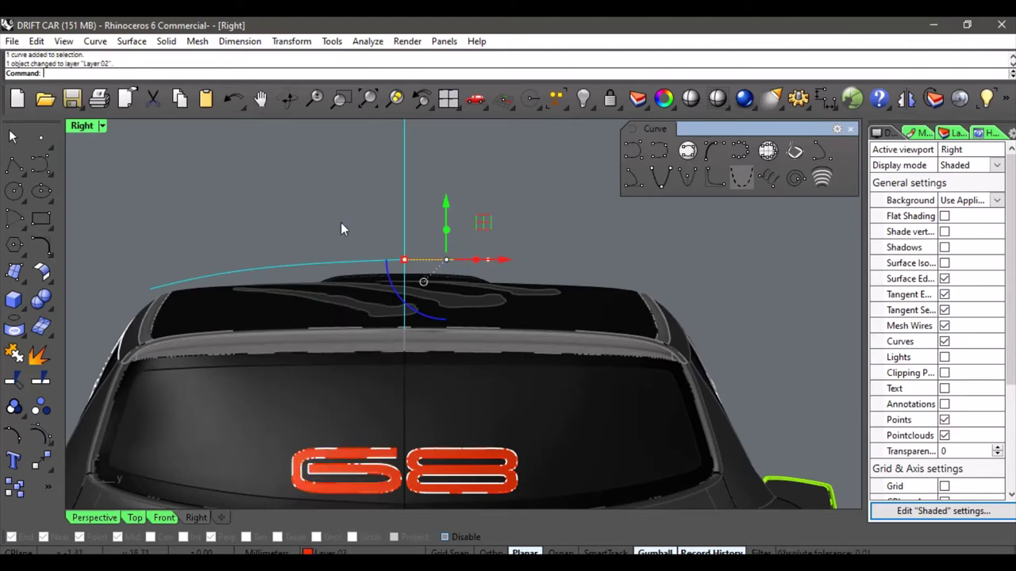
left_click(341, 222)
right_click_drag(316, 302, 335, 295)
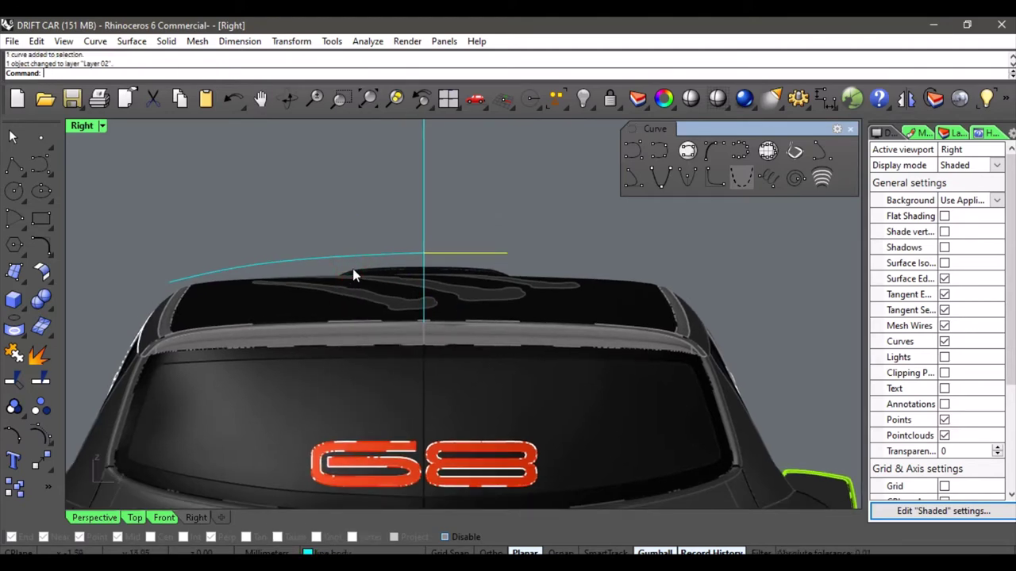
scroll(337, 302, "down", 3)
In the Perspective view, move the blue-and-white Ford S2000 reference photo beside the car and rotate it about a quarter turn around the vertical axis.
left_click(106, 520)
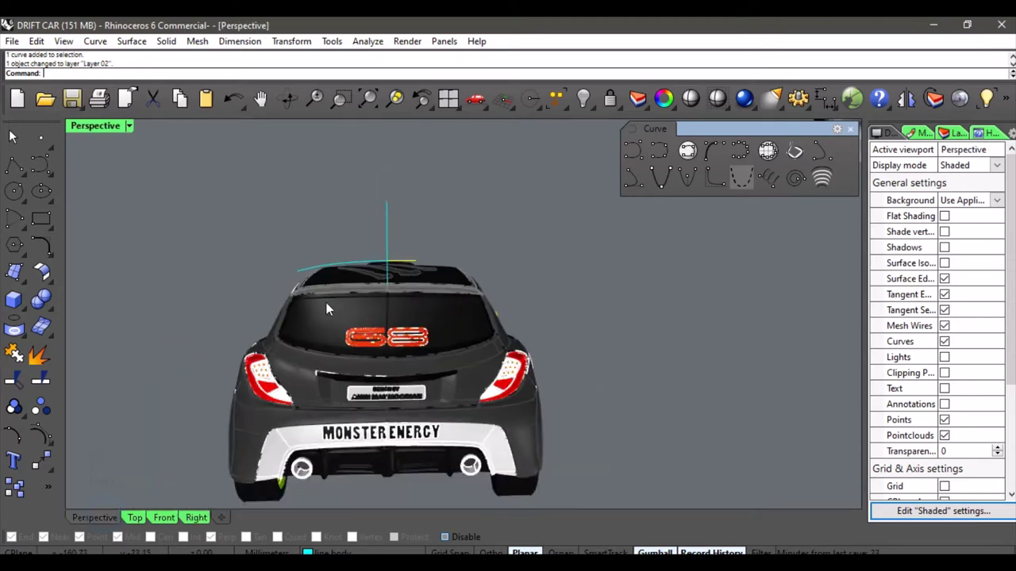
right_click_drag(328, 304, 494, 315)
scroll(516, 315, "up", 3)
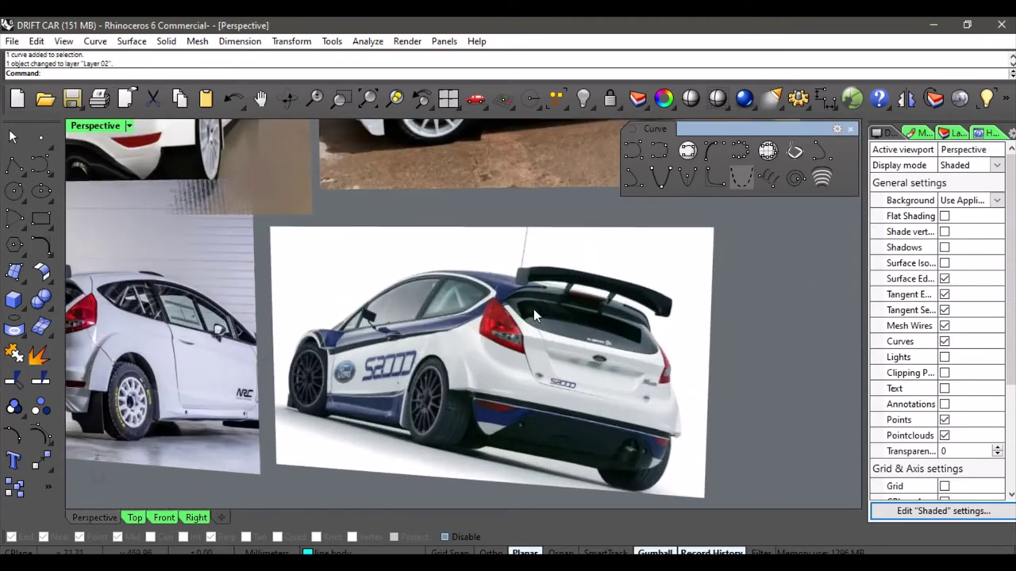
scroll(579, 278, "up", 2)
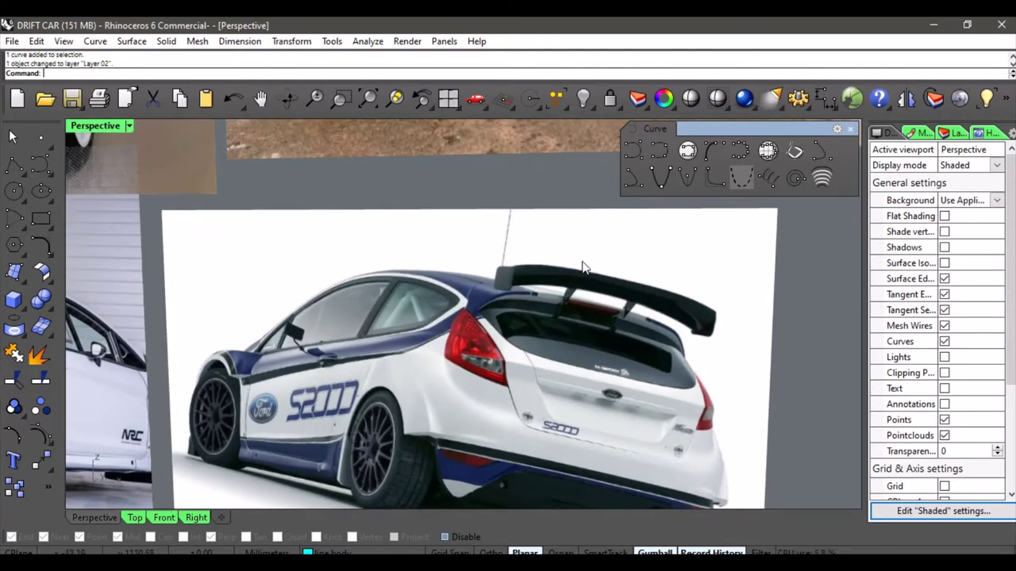
scroll(605, 265, "down", 3)
left_click(594, 297)
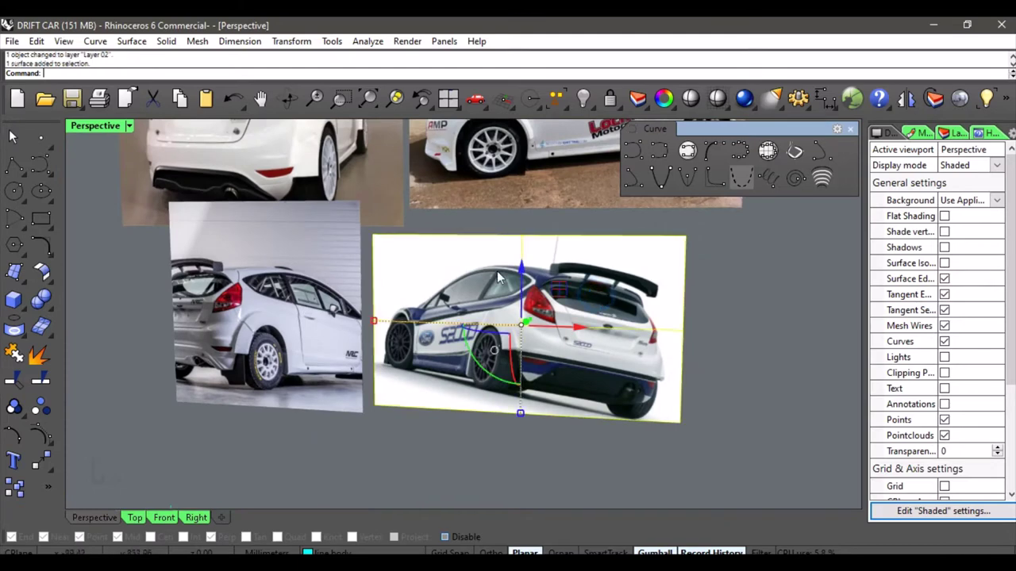
scroll(479, 298, "down", 3)
right_click_drag(548, 282, 554, 335)
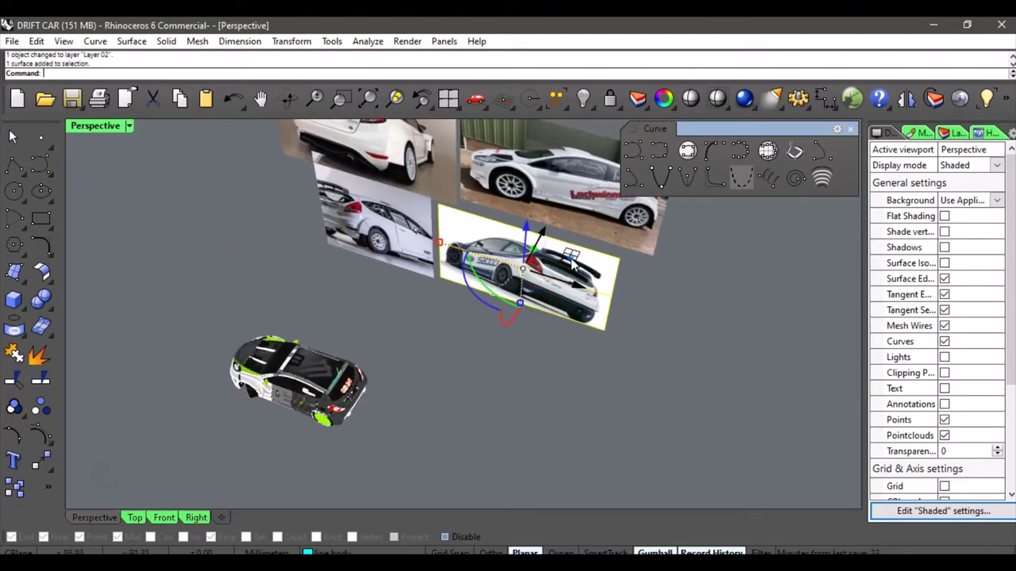
left_click_drag(560, 287, 201, 316)
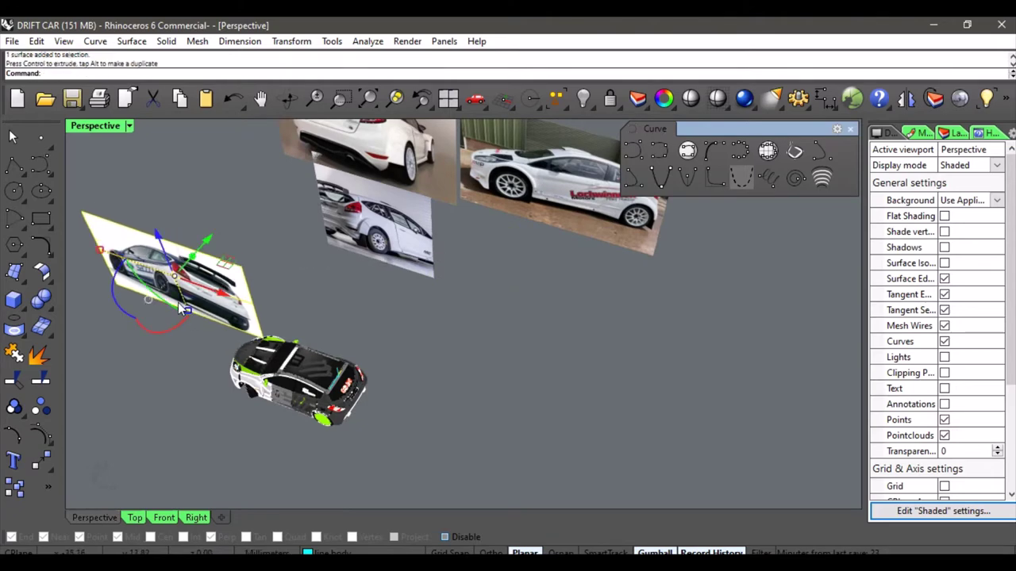
left_click_drag(123, 308, 229, 300)
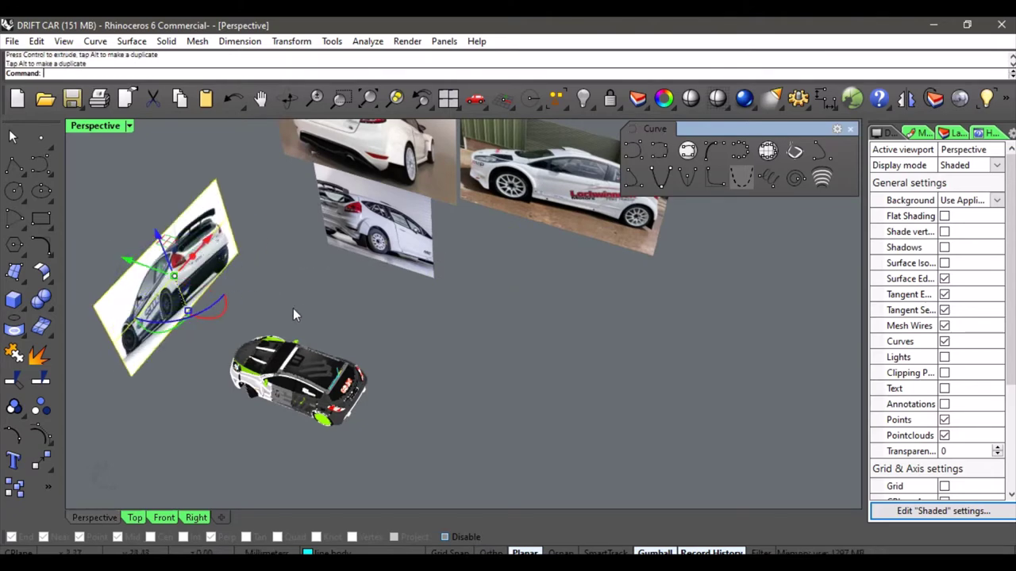
In the Right view, move the Ford S2000 reference photo down so that it sits behind the rear of the car.
right_click_drag(297, 317, 203, 273)
left_click(196, 517)
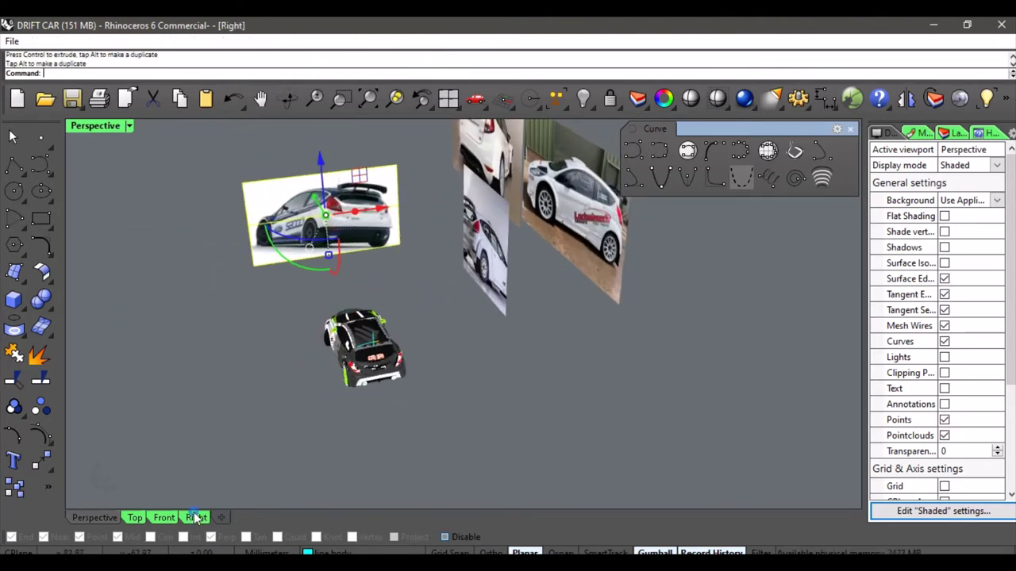
right_click_drag(367, 383, 451, 375)
scroll(405, 286, "down", 8)
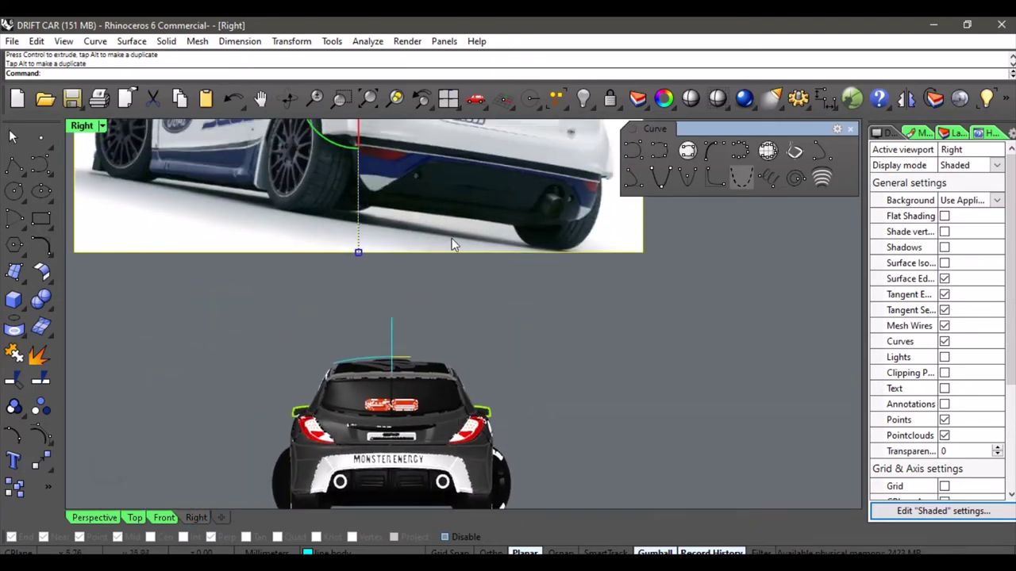
scroll(451, 238, "down", 2)
left_click_drag(487, 183, 509, 372)
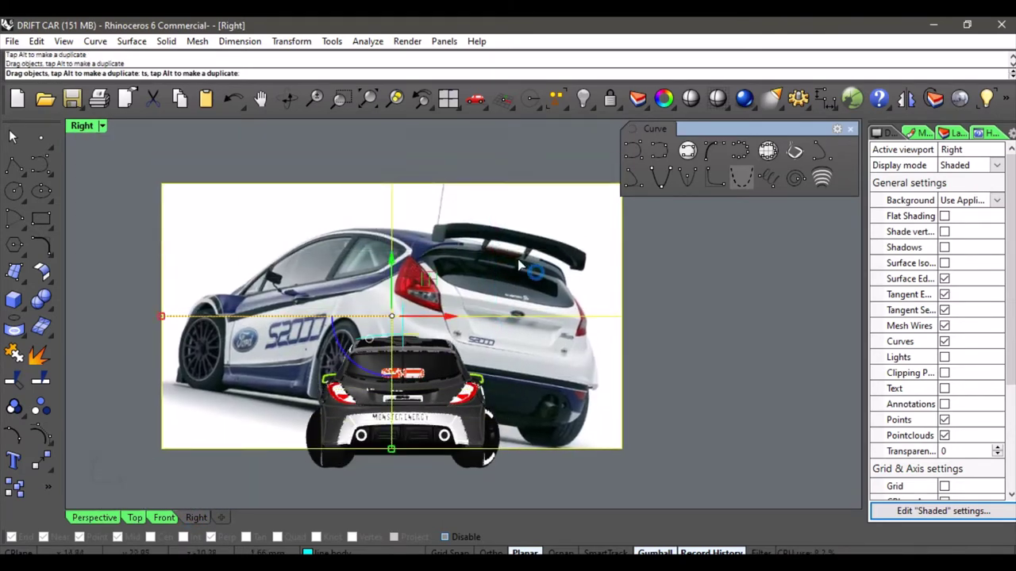
left_click_drag(518, 259, 431, 235)
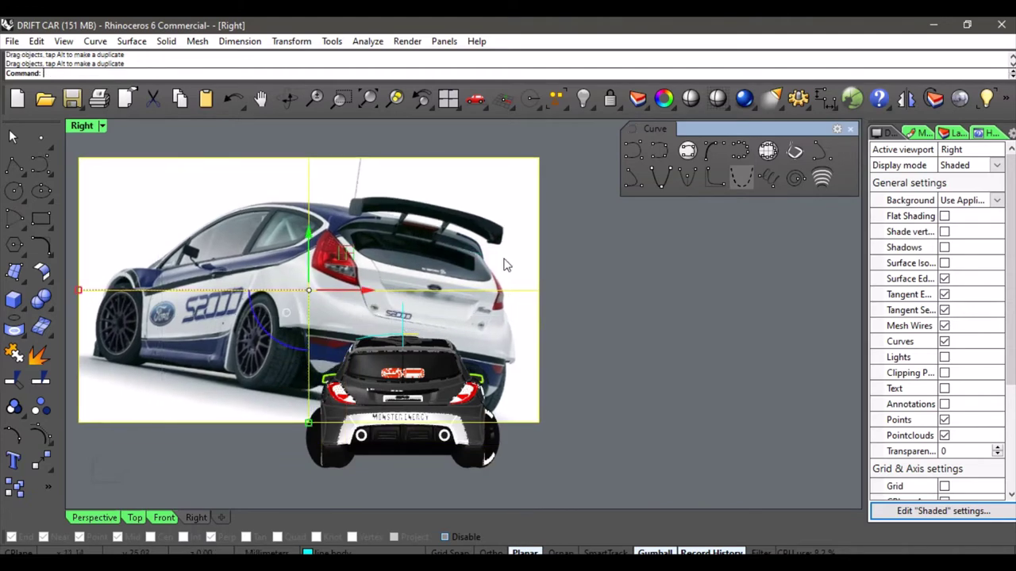
left_click(587, 279)
Scale the reference photo down uniformly and move it just above the car's roof.
scroll(399, 331, "up", 2)
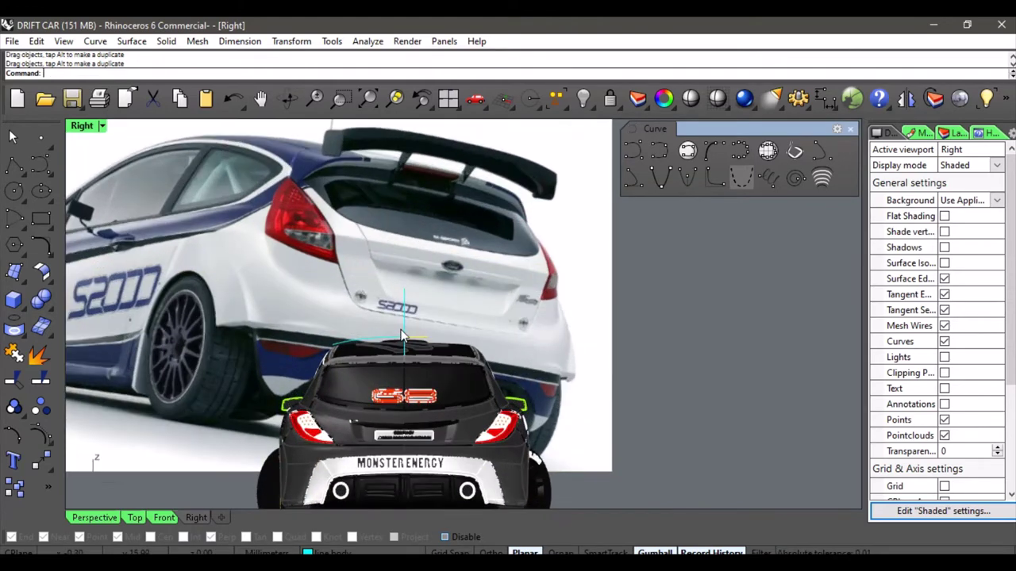
right_click_drag(417, 290, 470, 348)
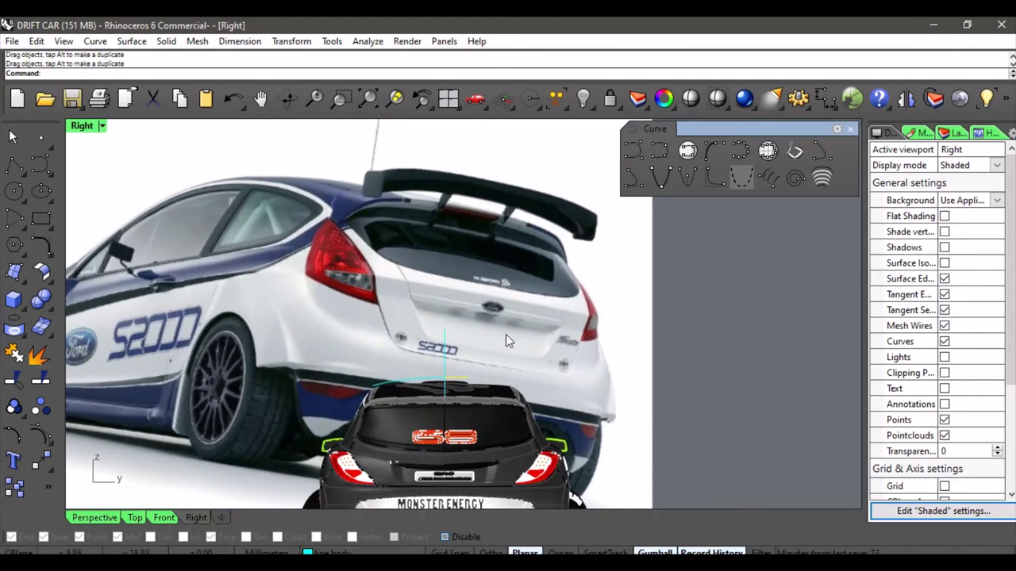
left_click(485, 287)
scroll(428, 298, "down", 3)
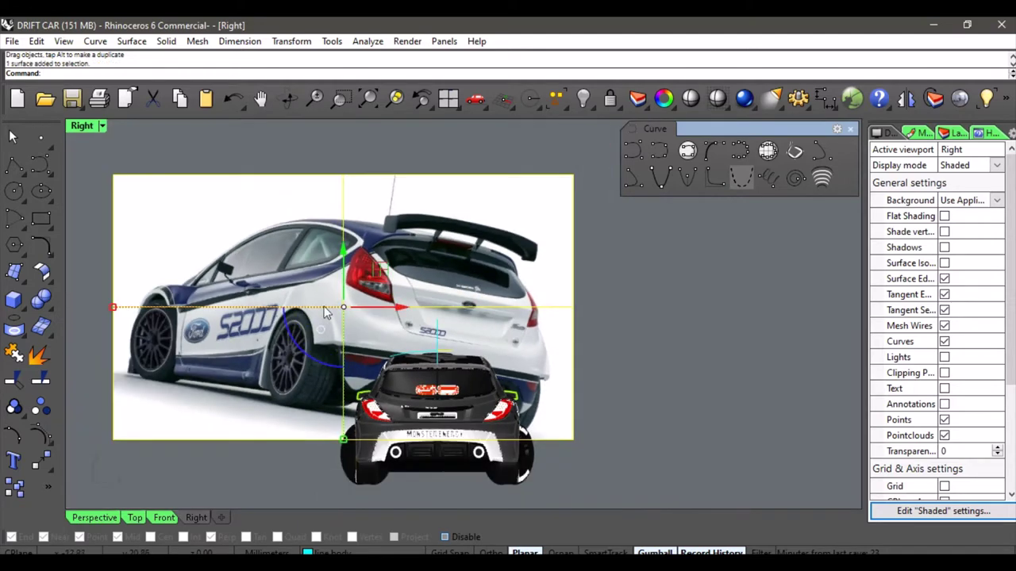
left_click_drag(188, 315, 227, 308)
scroll(536, 347, "up", 4)
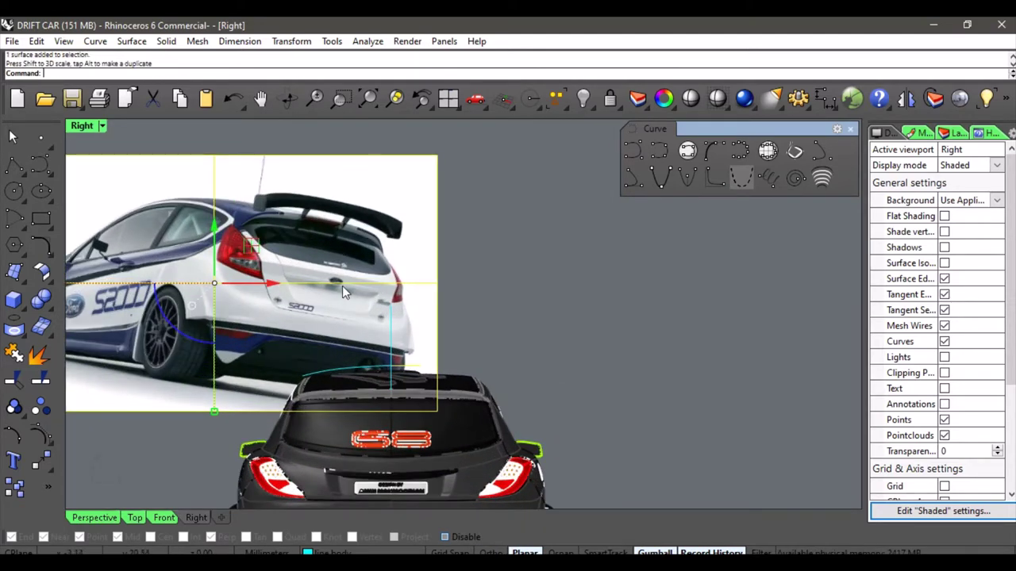
scroll(342, 290, "up", 2)
left_click_drag(407, 268, 458, 197)
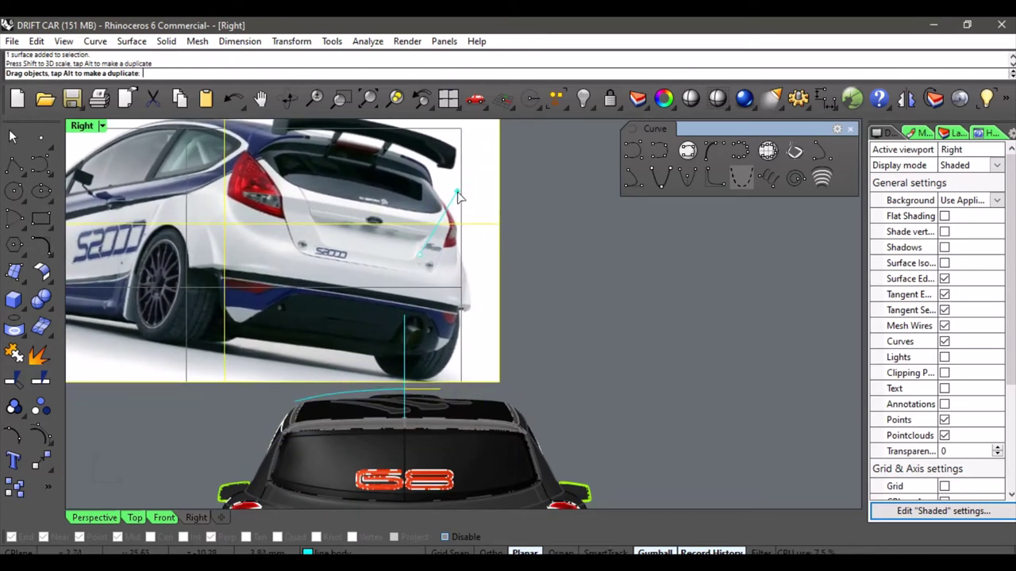
left_click(555, 257)
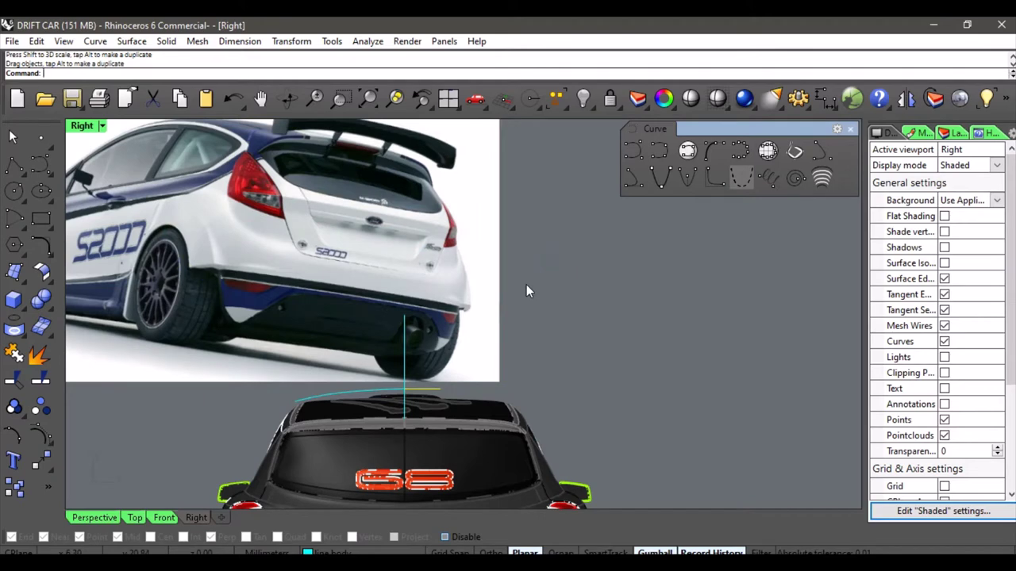
right_click_drag(539, 335, 534, 359)
scroll(373, 405, "up", 5)
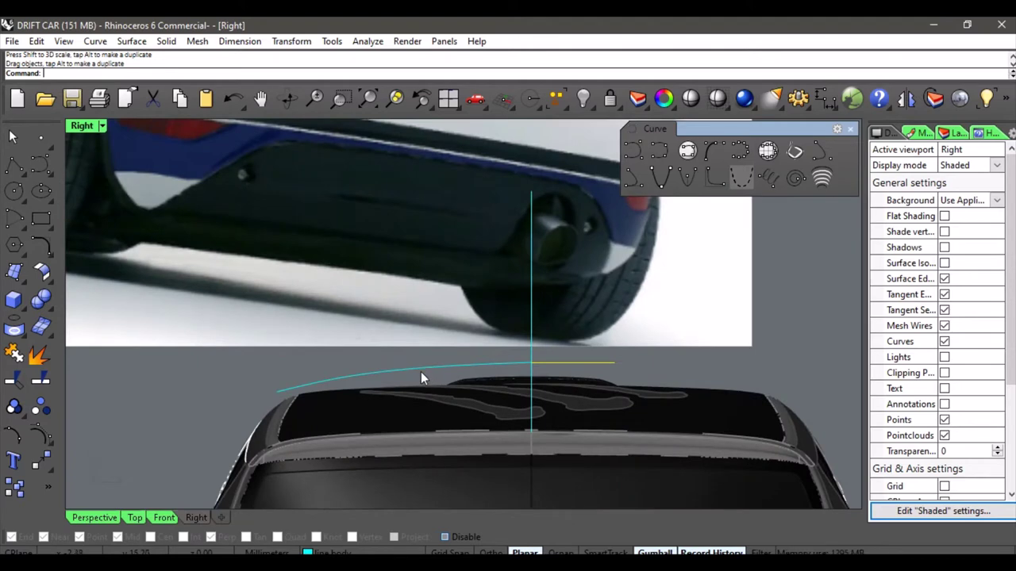
left_click(421, 370)
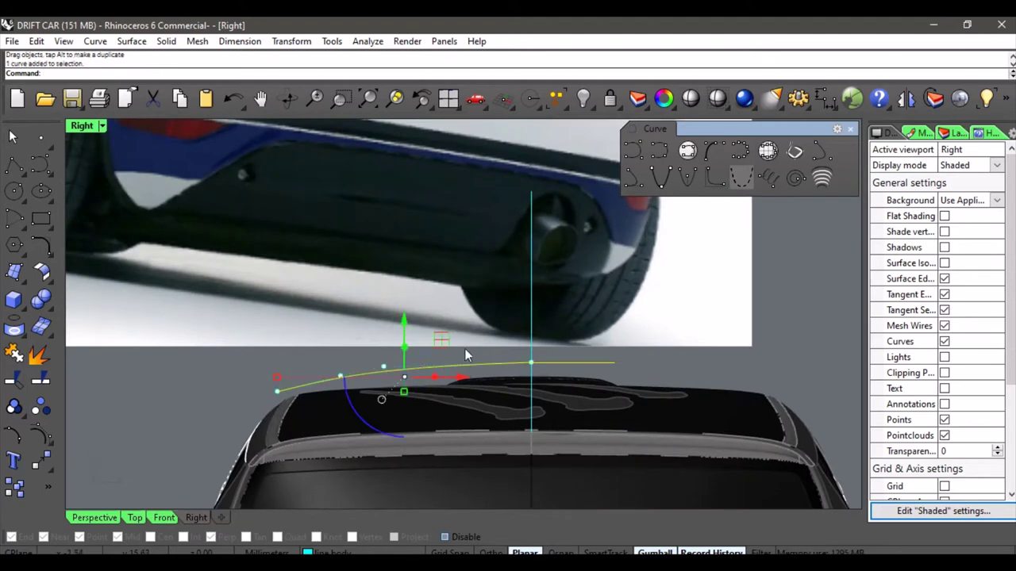
right_click(47, 242)
left_click(47, 238)
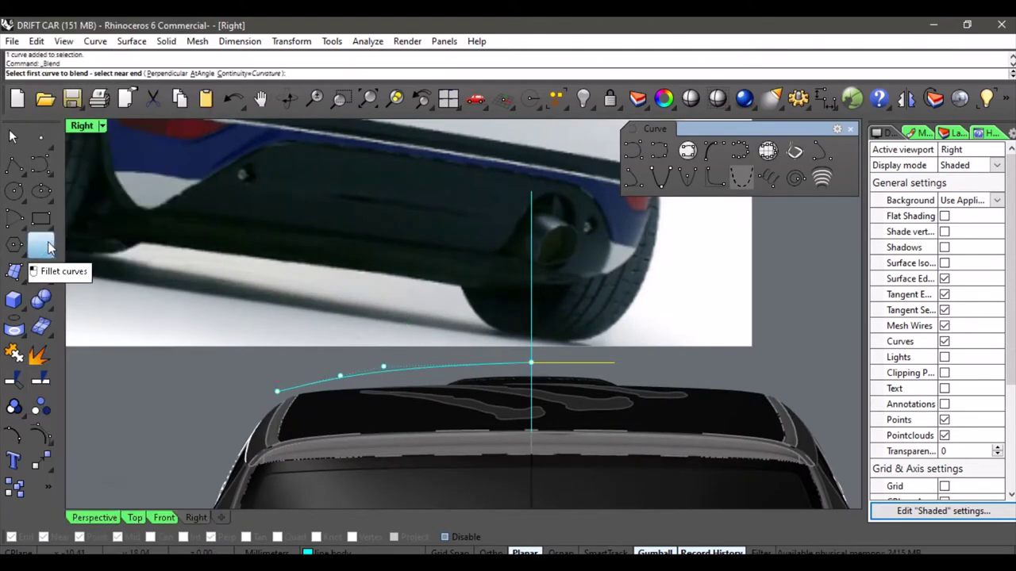
left_click(47, 249)
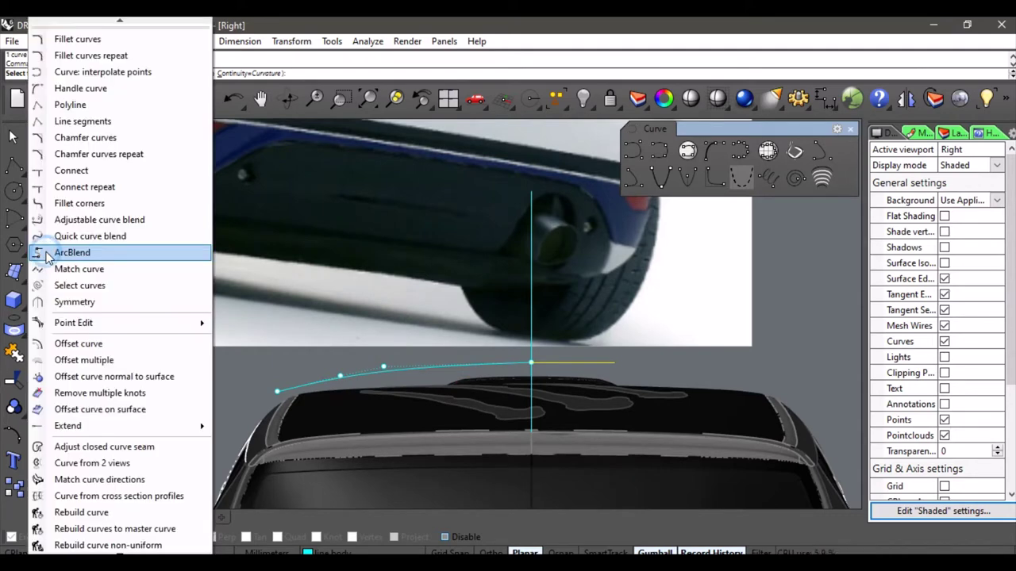
left_click(144, 27)
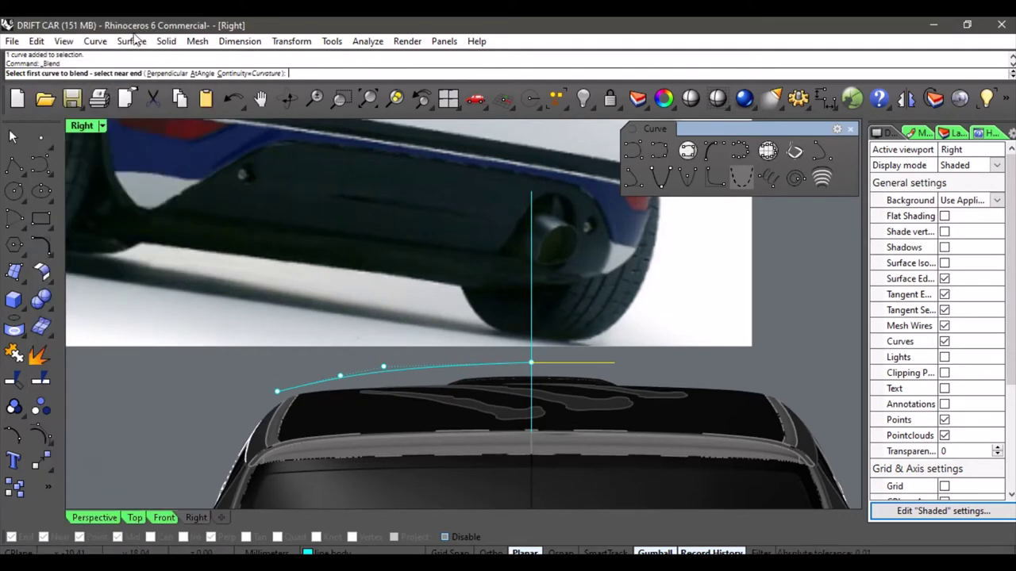
left_click(38, 247)
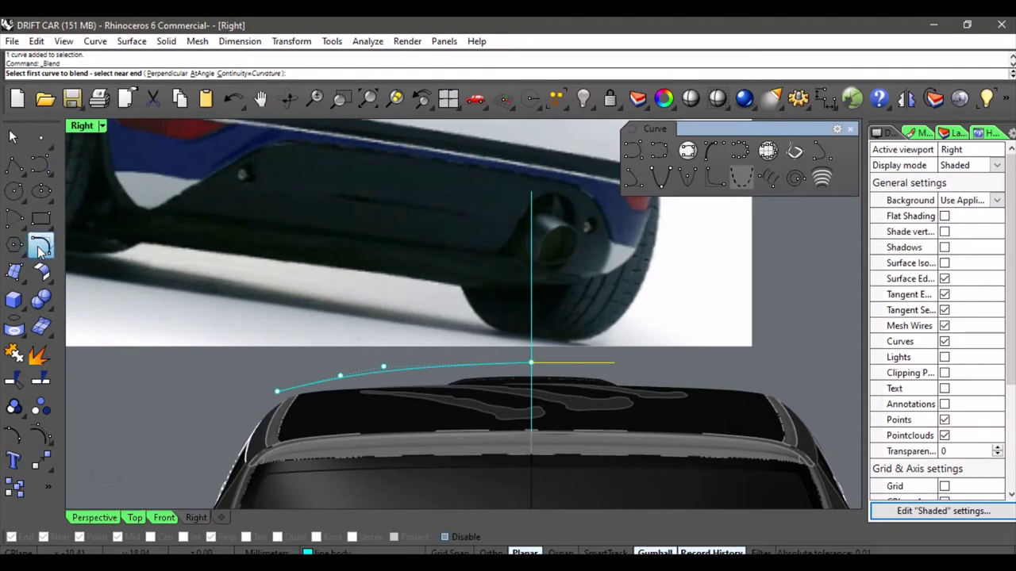
Float the Curve Tools set and rebuild the arched roof curve with 6 points at degree 3, deleting the input.
left_click(41, 250)
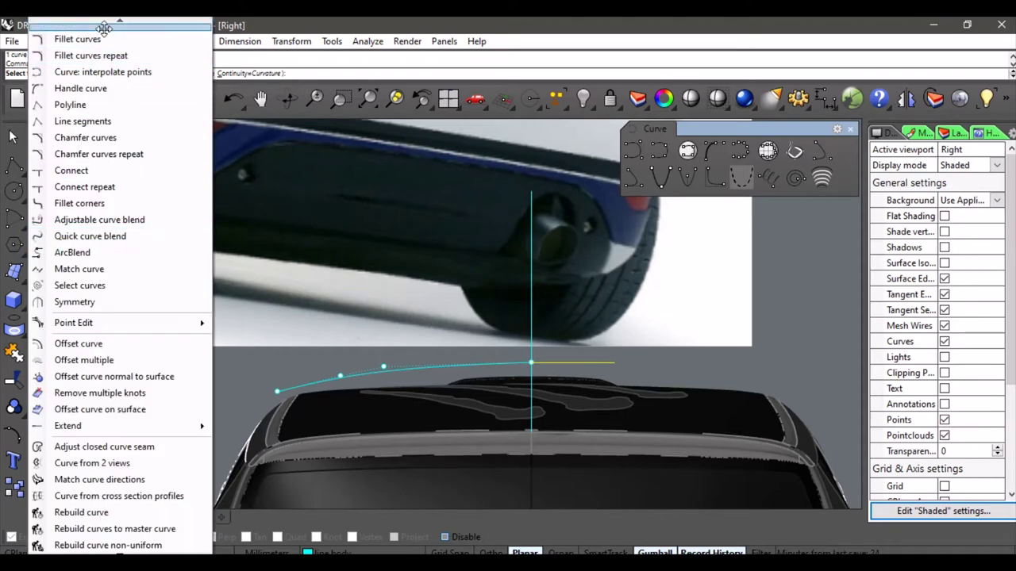
left_click_drag(107, 25, 657, 206)
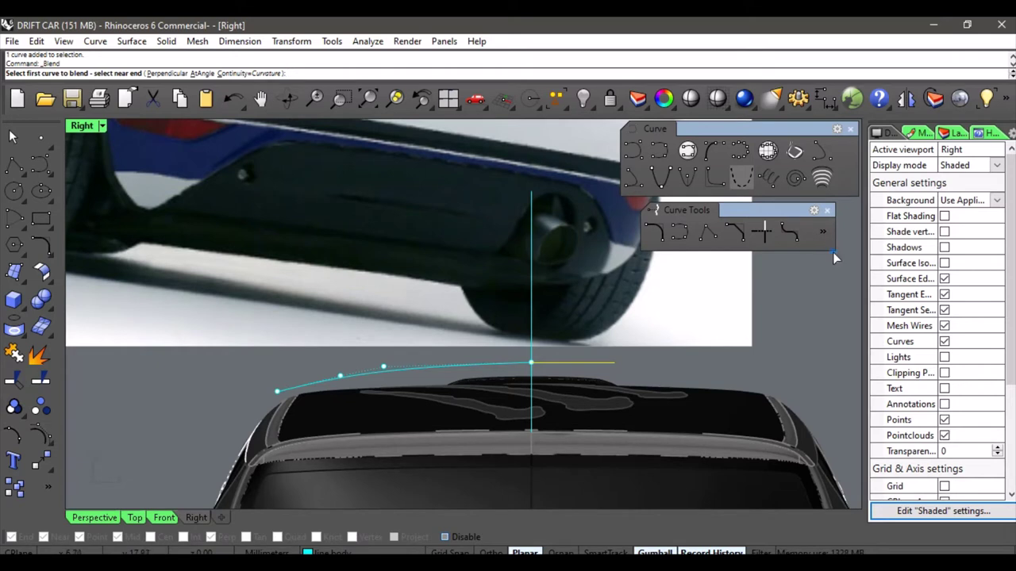
left_click_drag(832, 250, 861, 304)
left_click(787, 286)
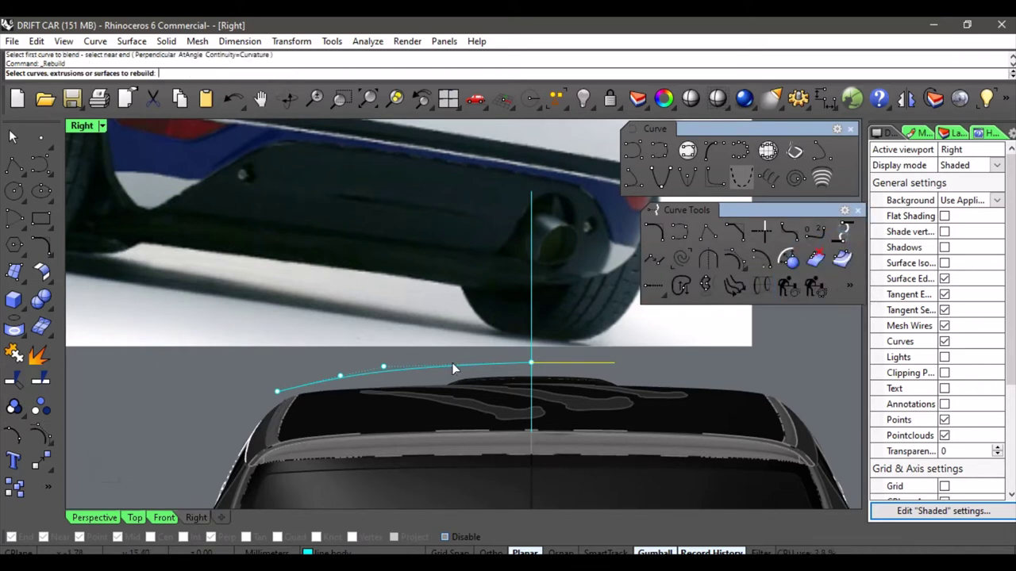
left_click(449, 365)
key("Return")
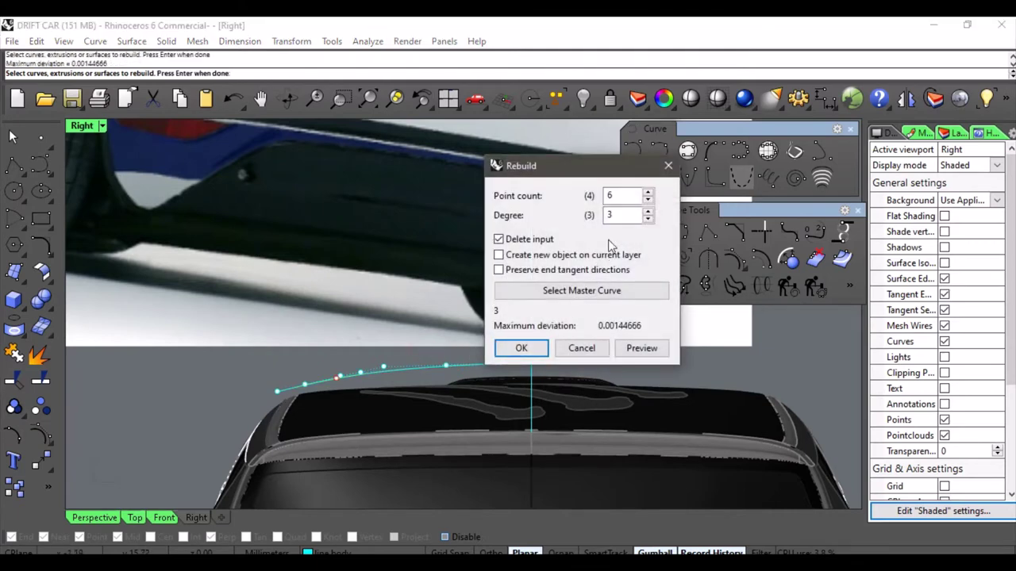
left_click(521, 348)
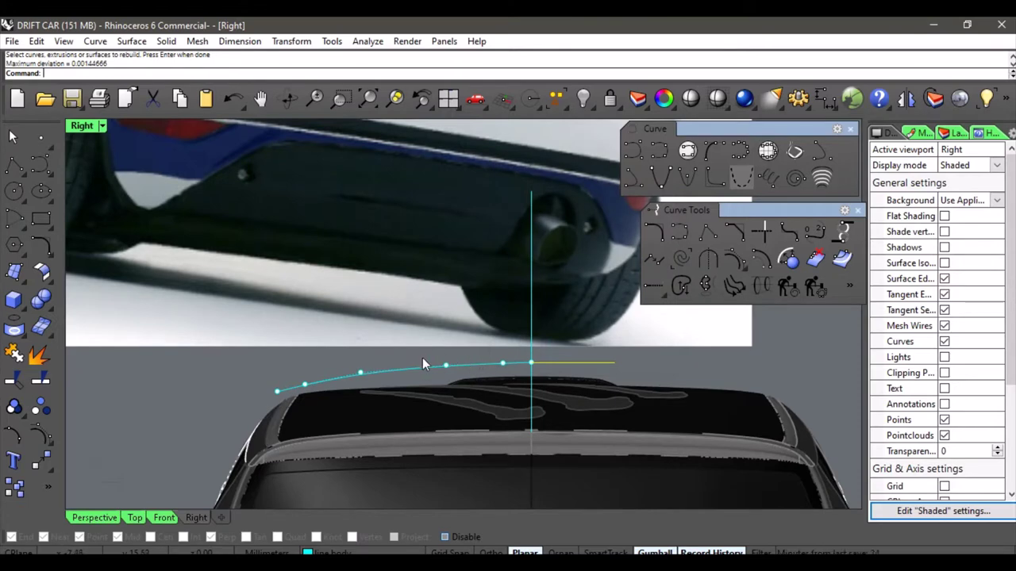
Shift the rebuilt curve's third control point from the centre line horizontally outward, then hide its control points.
right_click_drag(422, 346, 334, 277)
scroll(334, 284, "up", 2)
left_click(335, 306)
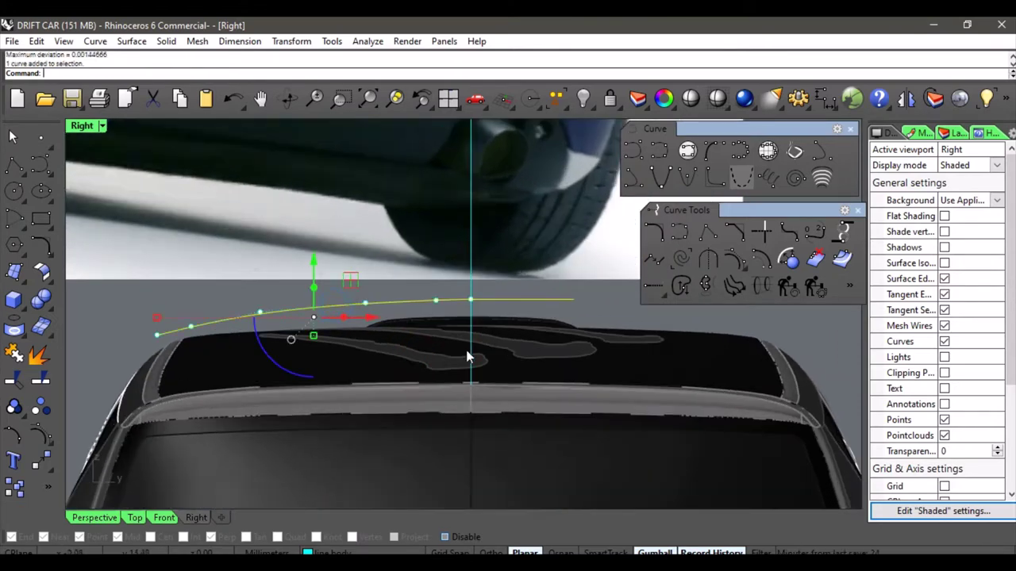
right_click_drag(459, 350, 480, 335)
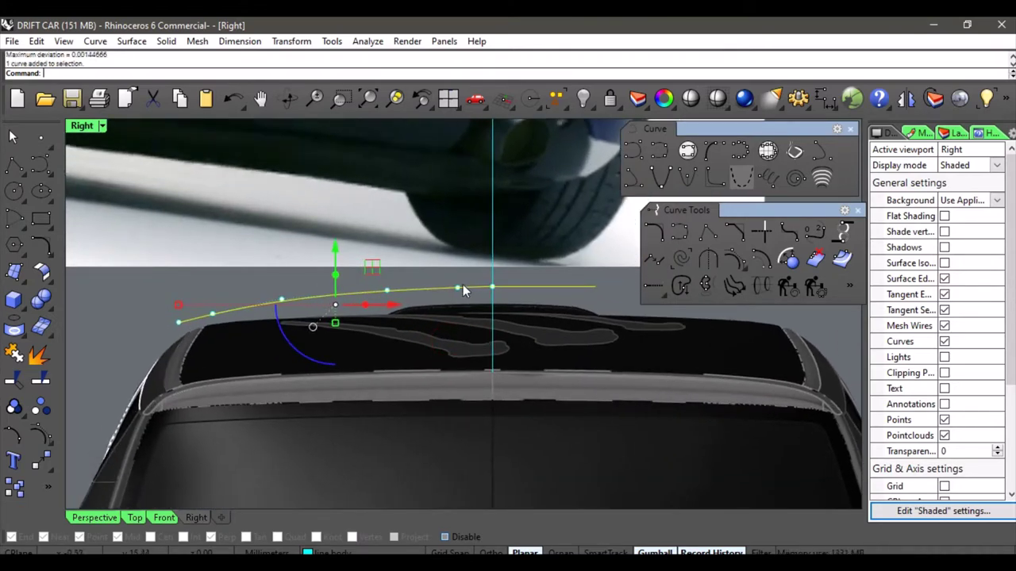
scroll(389, 285, "up", 2)
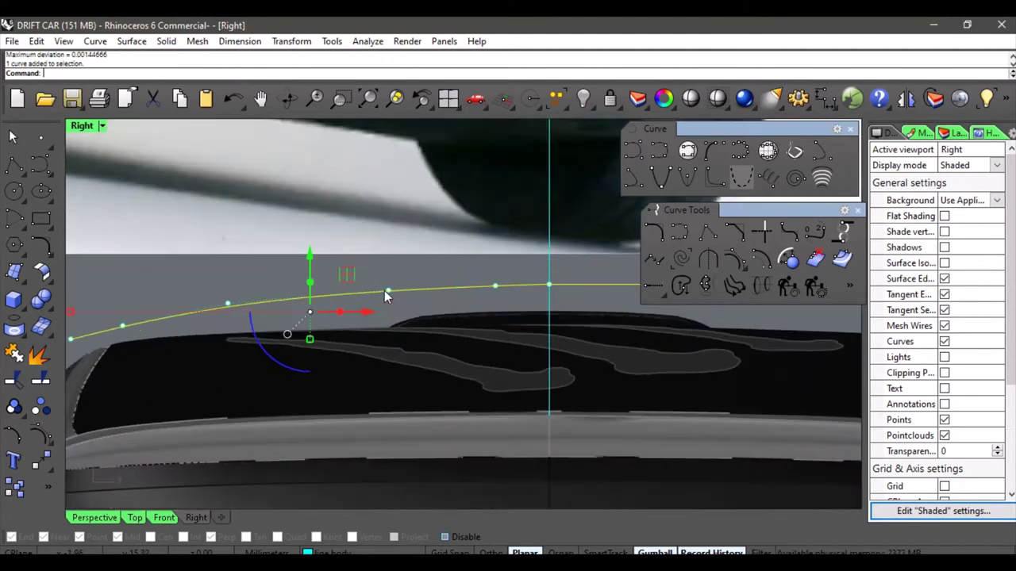
left_click(390, 291)
left_click_drag(447, 291, 359, 288)
key("Escape")
key("Escape")
Move the Ford S2000 reference photo horizontally away from the car to clear the space above the roof.
scroll(261, 265, "down", 6)
right_click_drag(283, 266, 297, 275)
scroll(414, 277, "down", 6)
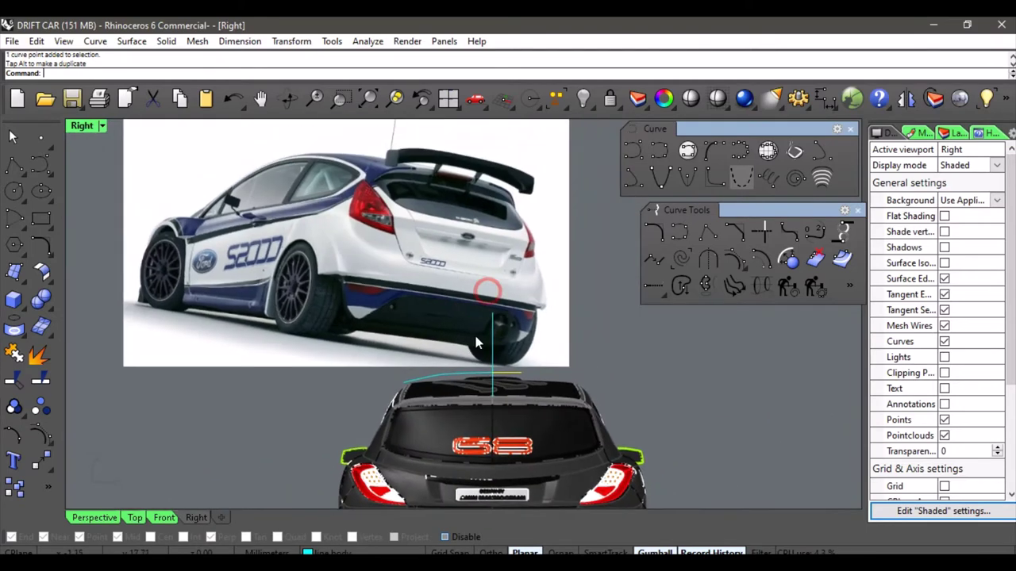
right_click_drag(474, 292, 451, 317)
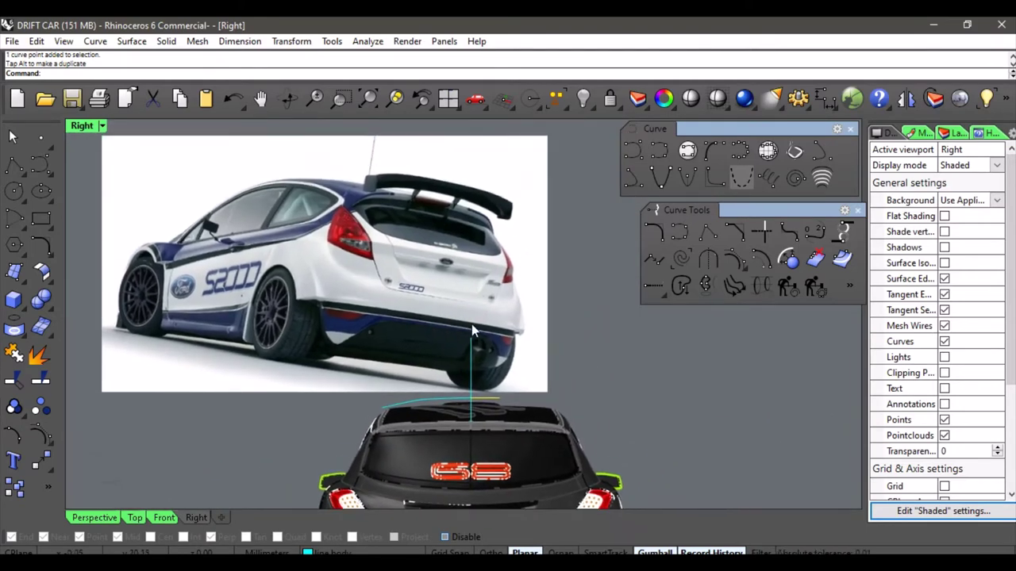
left_click(426, 254)
scroll(412, 270, "down", 3)
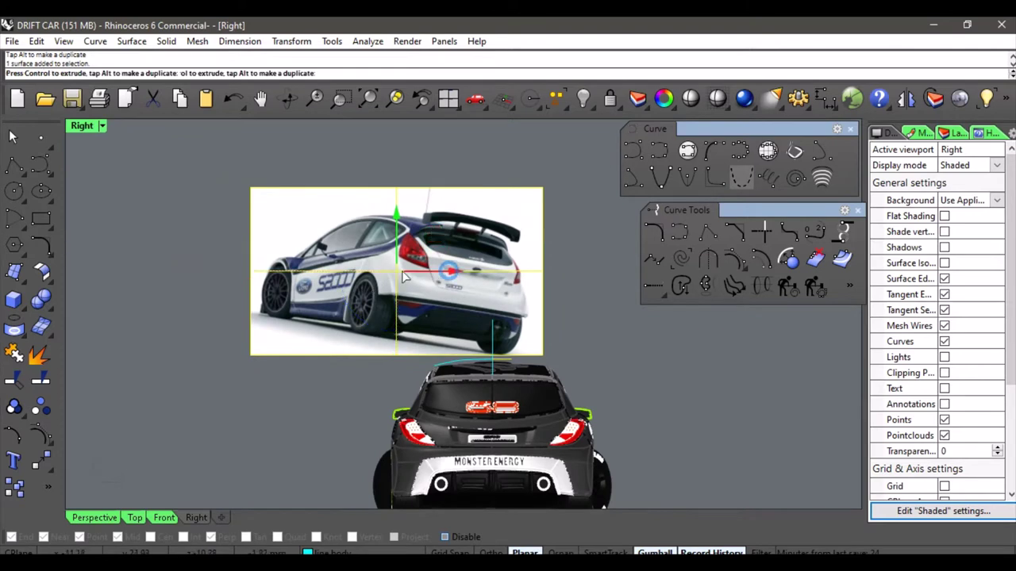
left_click_drag(404, 277, 141, 258)
left_click(328, 246)
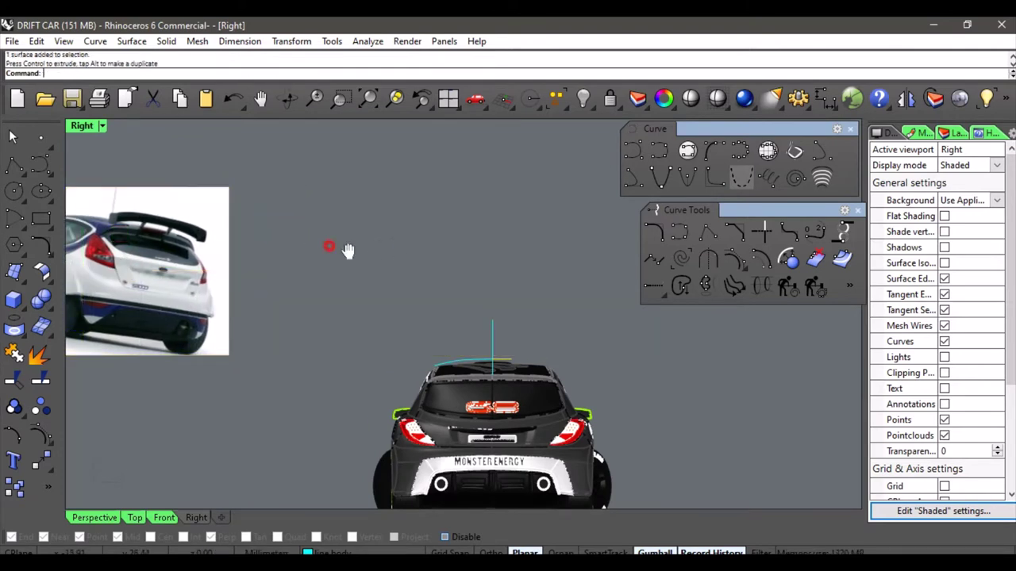
Draw a rectangle around the rear wing in the Ford S2000 reference photo.
scroll(347, 250, "up", 2)
left_click(41, 219)
scroll(202, 202, "up", 2)
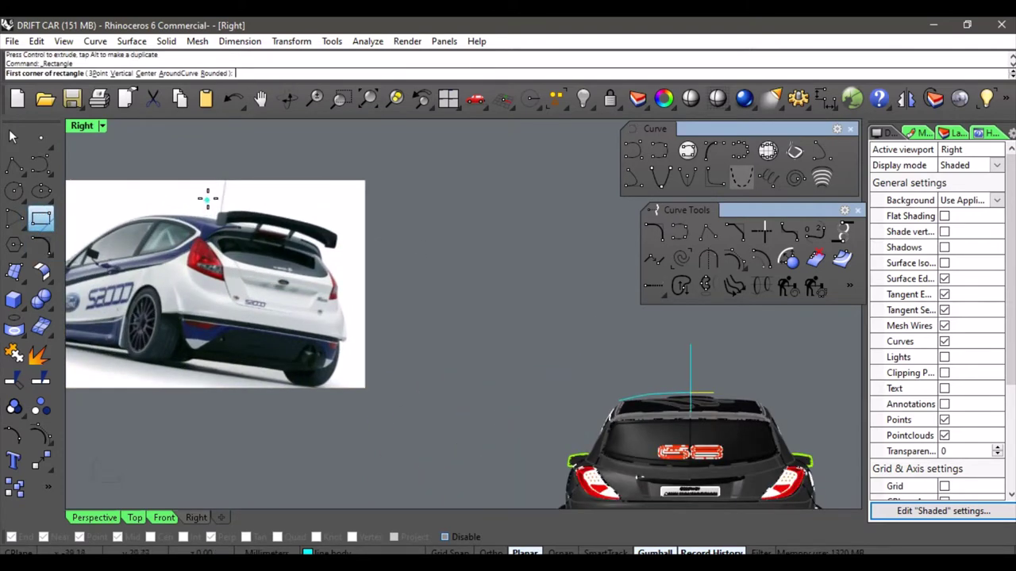
left_click(207, 198)
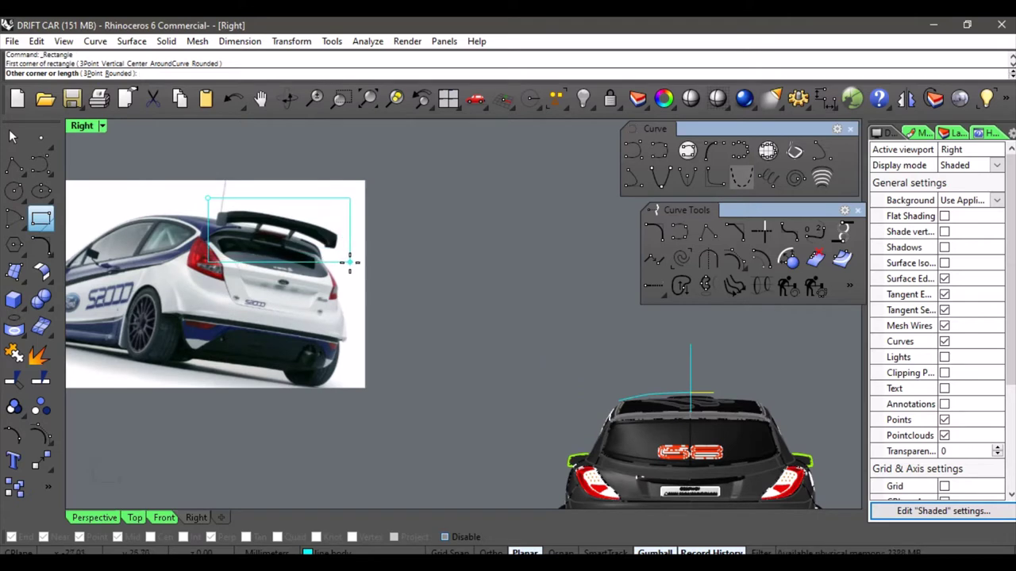
left_click(344, 262)
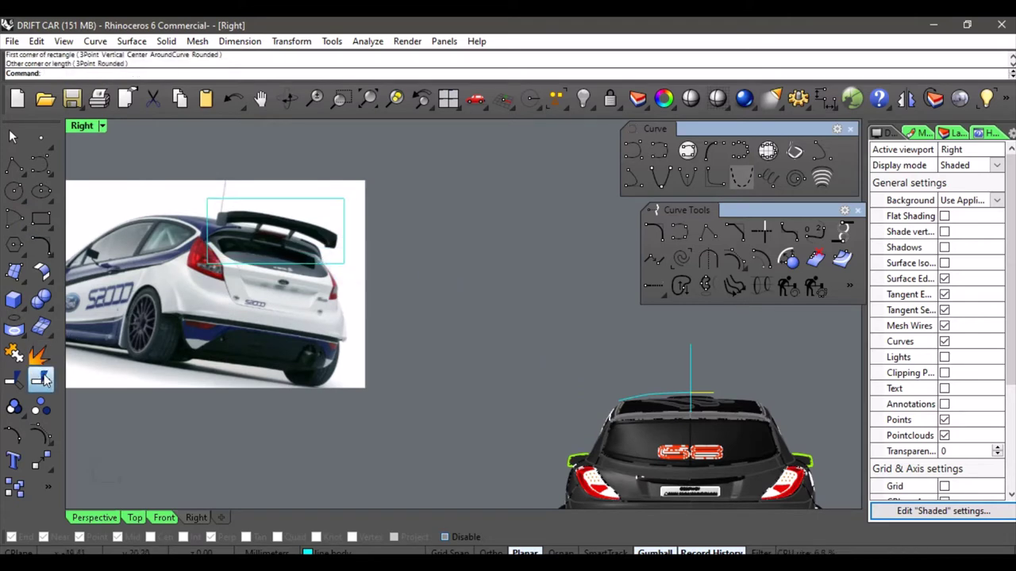
Split the reference photo surface using the rectangle around the wing as the cutting object.
left_click(44, 380)
left_click(238, 310)
key("Return")
left_click(306, 263)
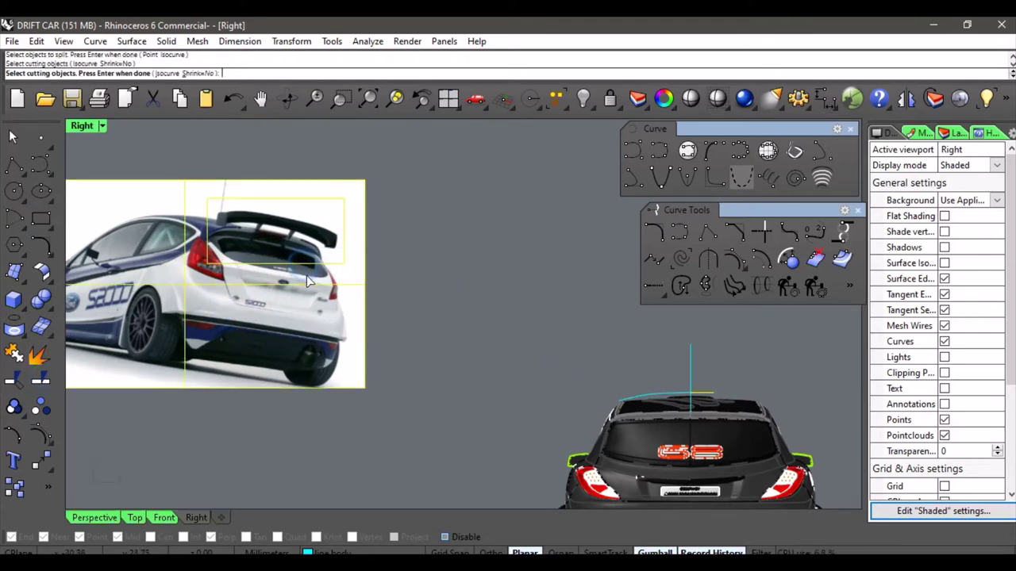
key("Return")
Copy and paste the cut-out wing piece of the photo and place the copy directly above the car's roof.
left_click(272, 260)
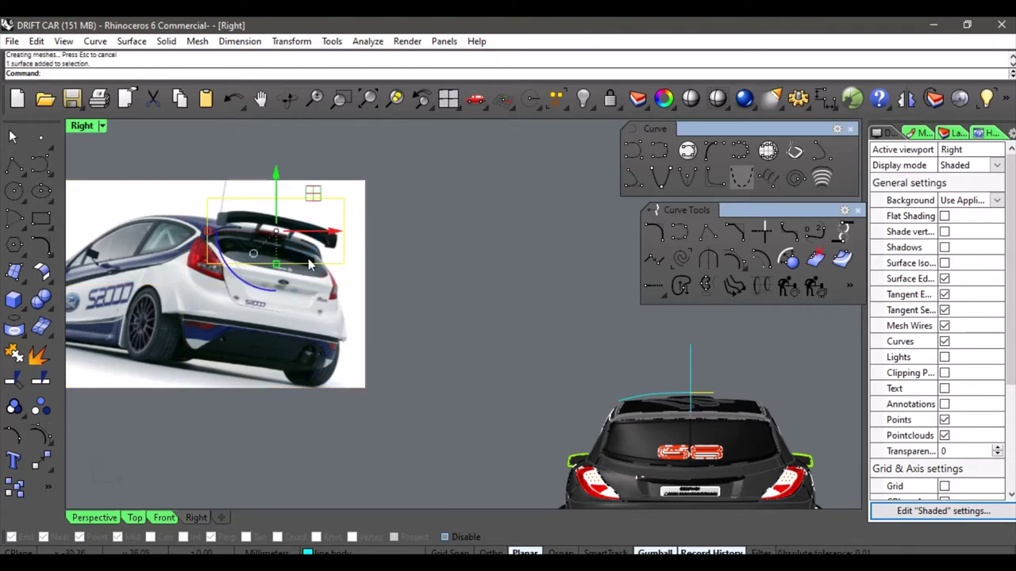
key("ctrl+c")
key("ctrl+v")
left_click_drag(329, 232, 676, 317)
right_click_drag(590, 352, 290, 330)
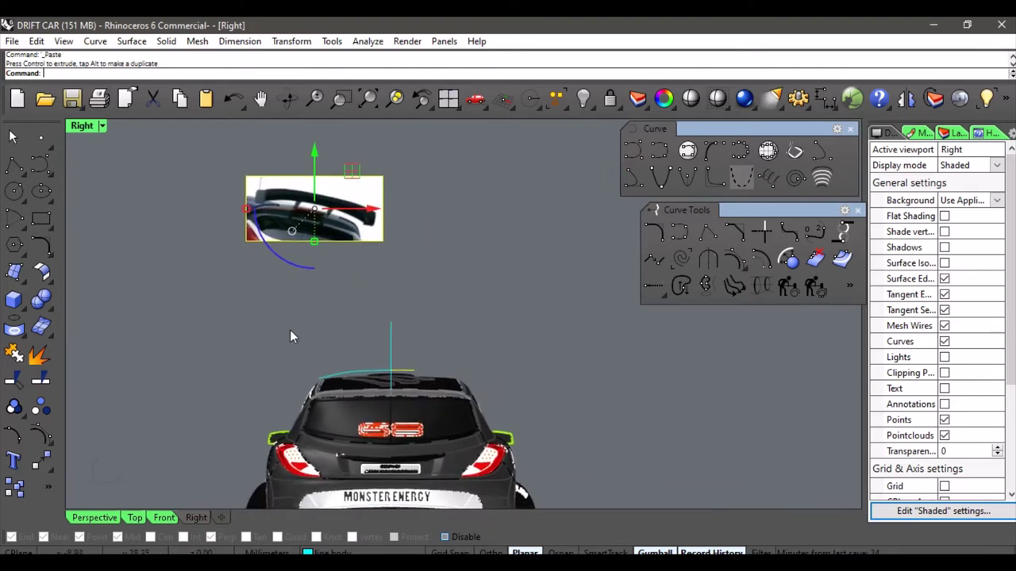
left_click_drag(352, 169, 433, 289)
left_click(489, 322)
right_click_drag(452, 360, 473, 292)
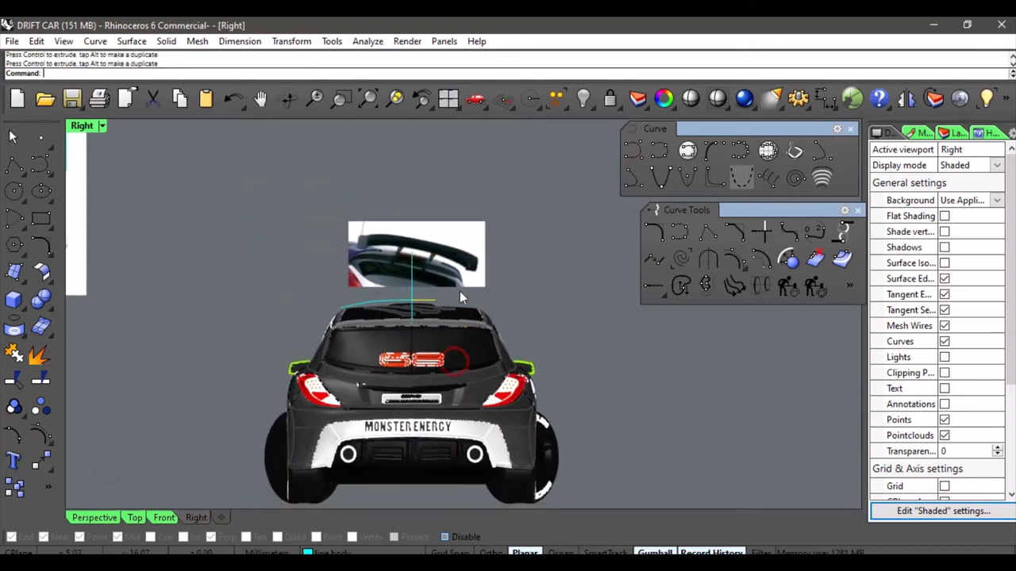
Examine the wing shape in the cropped photo above the roof and in the white hatchback's rear reference photo in perspective.
scroll(423, 292, "up", 2)
scroll(439, 286, "up", 4)
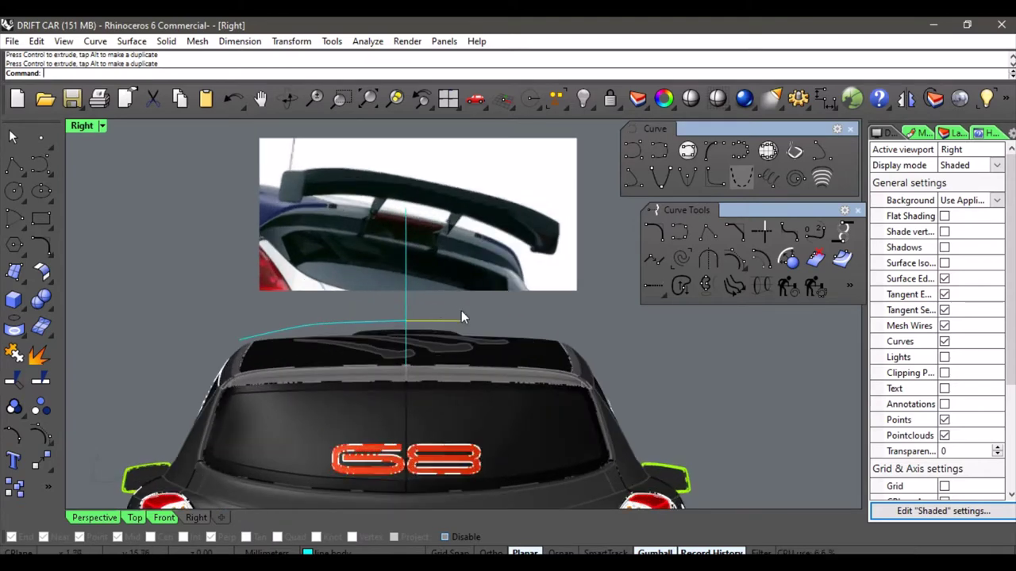
scroll(441, 257, "down", 4)
right_click_drag(412, 317, 201, 355)
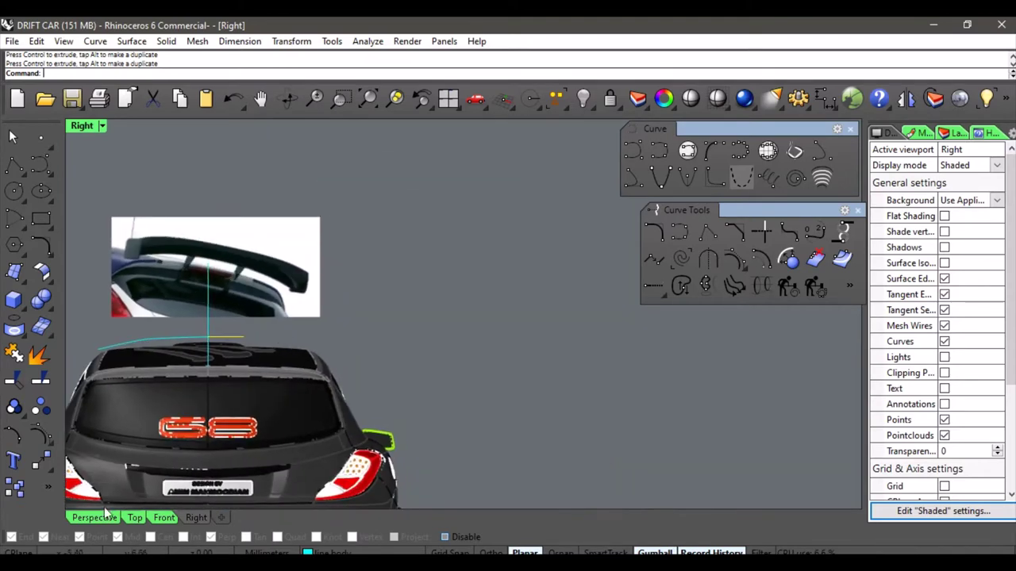
left_click(98, 516)
scroll(315, 308, "up", 8)
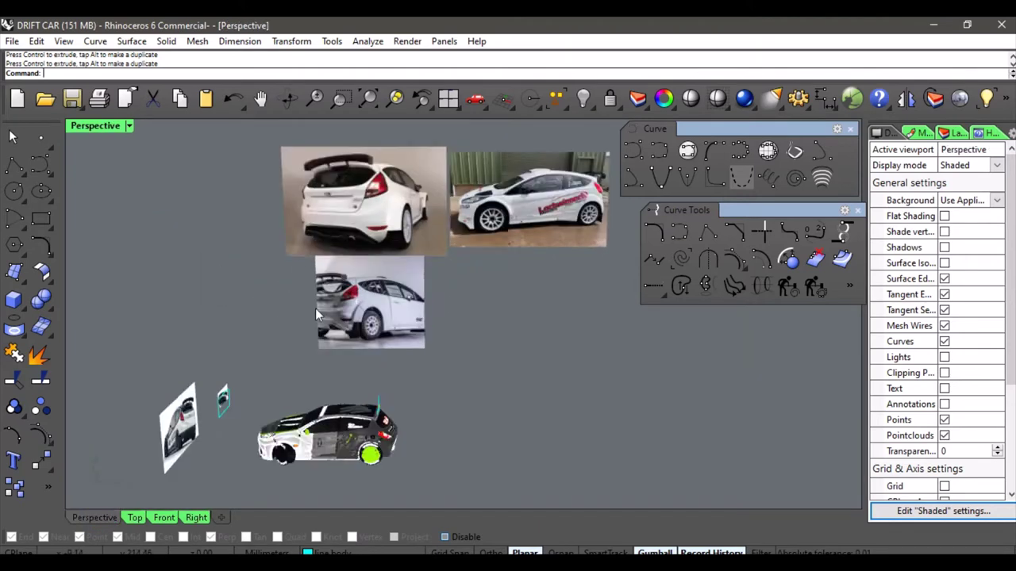
scroll(306, 239, "up", 2)
scroll(425, 265, "down", 3)
right_click_drag(429, 230, 358, 370, "shift")
scroll(371, 306, "up", 2)
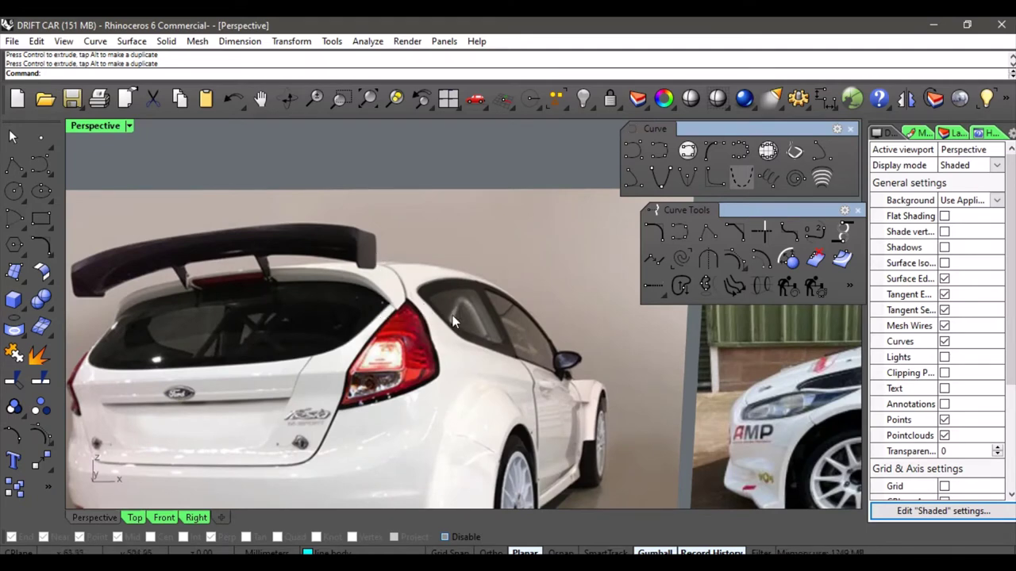
In the Right view, shift the three outermost control points of the guide curve above the roof slightly outward, away from the car's centre.
left_click(189, 518)
right_click_drag(331, 421, 468, 358)
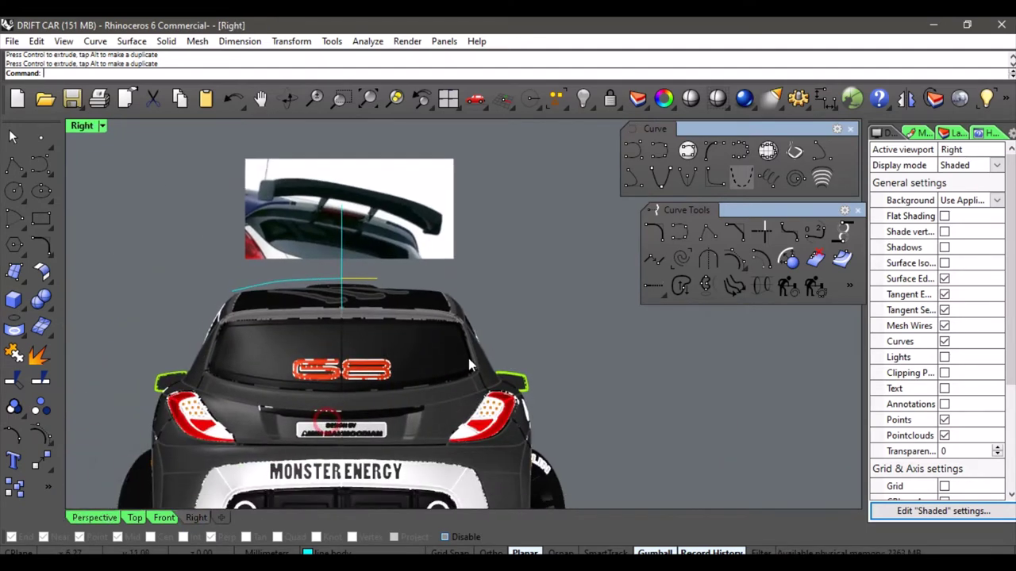
right_click_drag(203, 322, 238, 319)
scroll(237, 319, "up", 2)
scroll(263, 294, "up", 3)
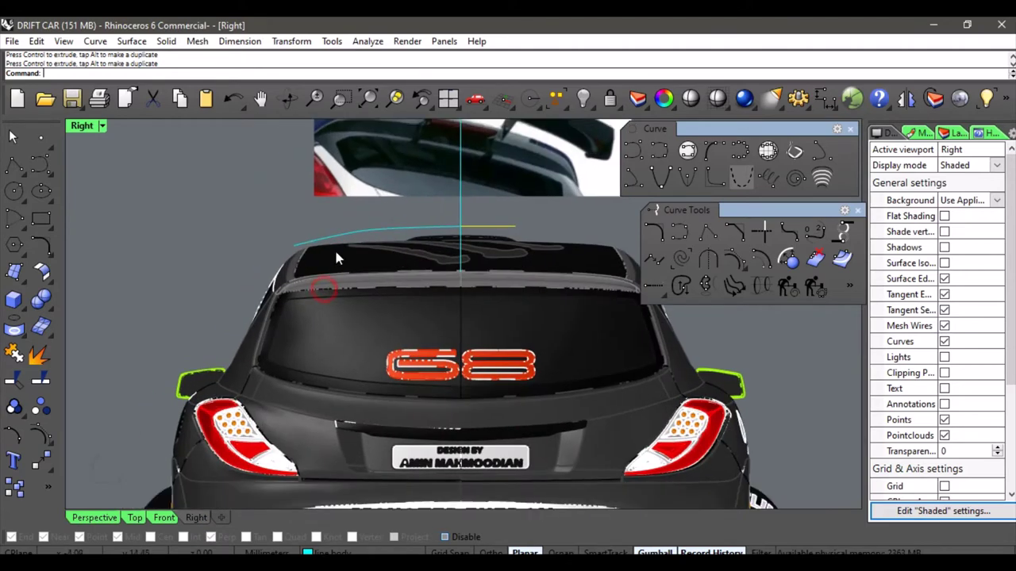
left_click(340, 234)
scroll(339, 241, "up", 4)
right_click_drag(343, 268, 369, 291)
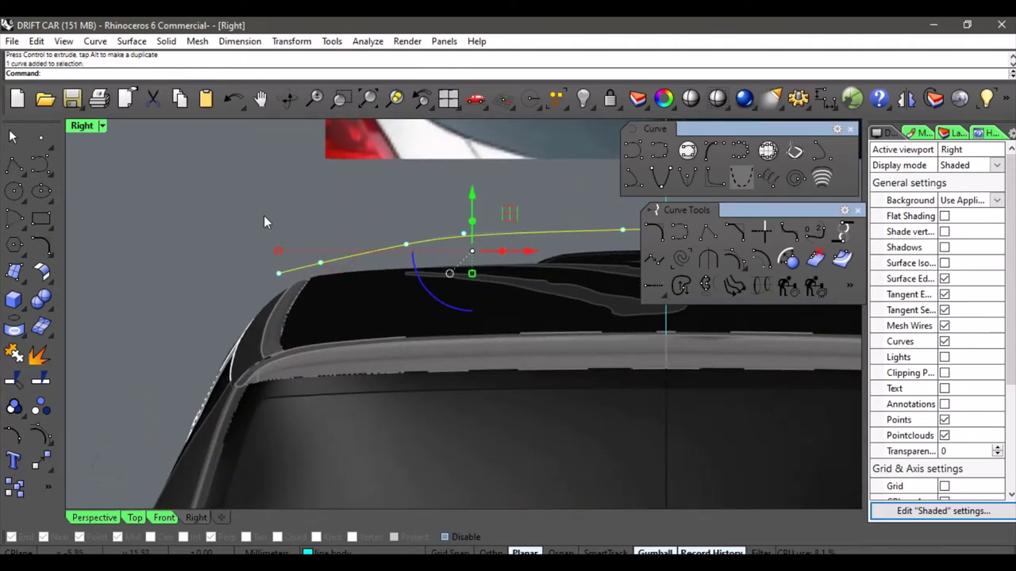
left_click_drag(248, 208, 387, 264)
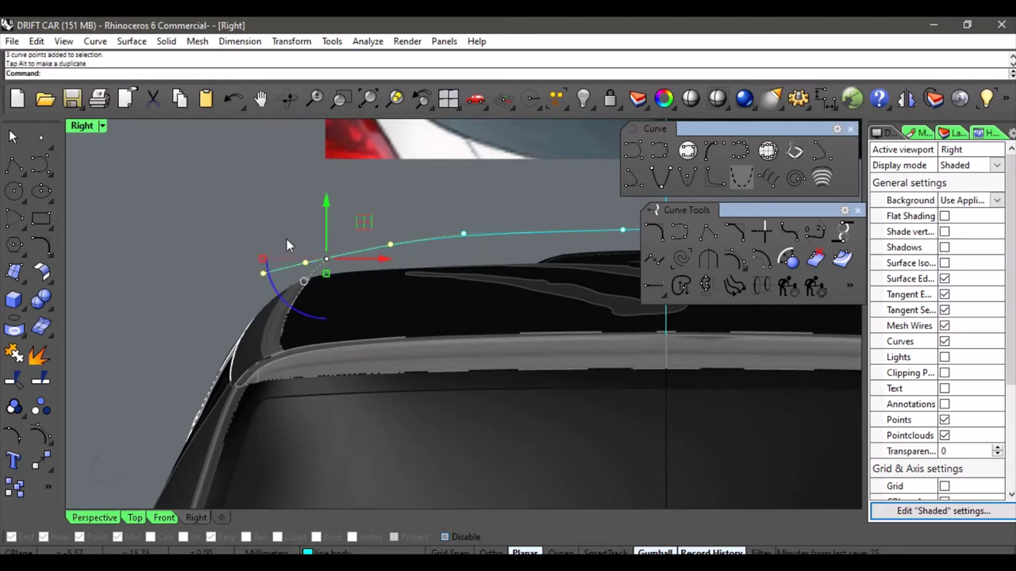
left_click_drag(323, 214, 326, 210)
key("Escape")
key("Escape")
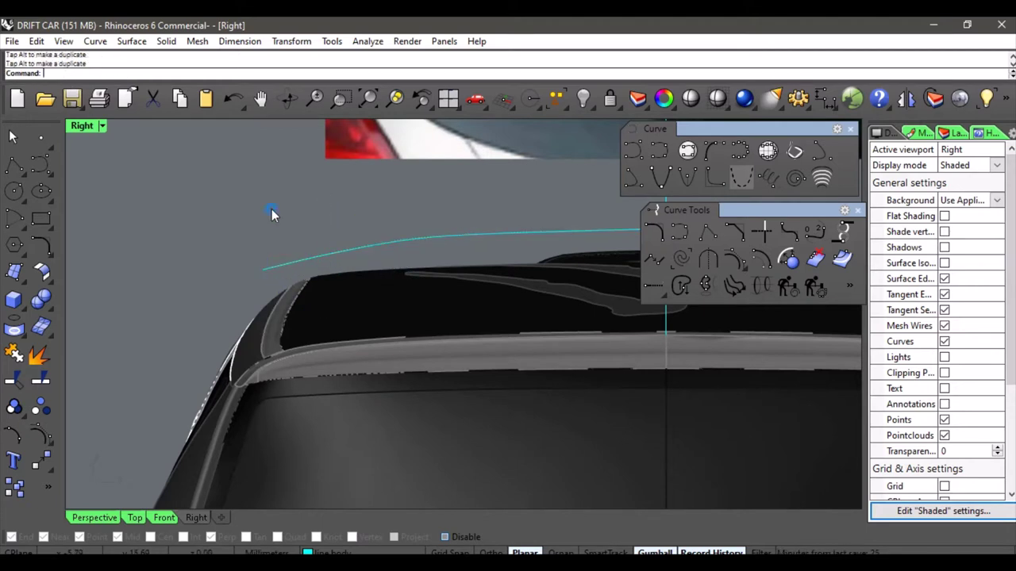
Display the curvature graph of the guide curve above the roof.
scroll(338, 267, "down", 4)
right_click_drag(352, 269, 295, 299)
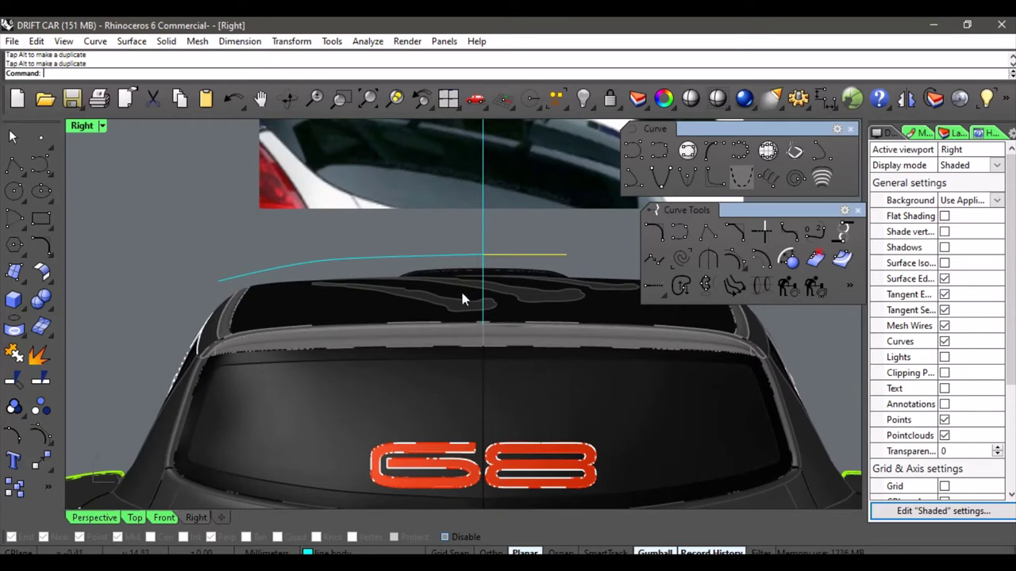
left_click(400, 258)
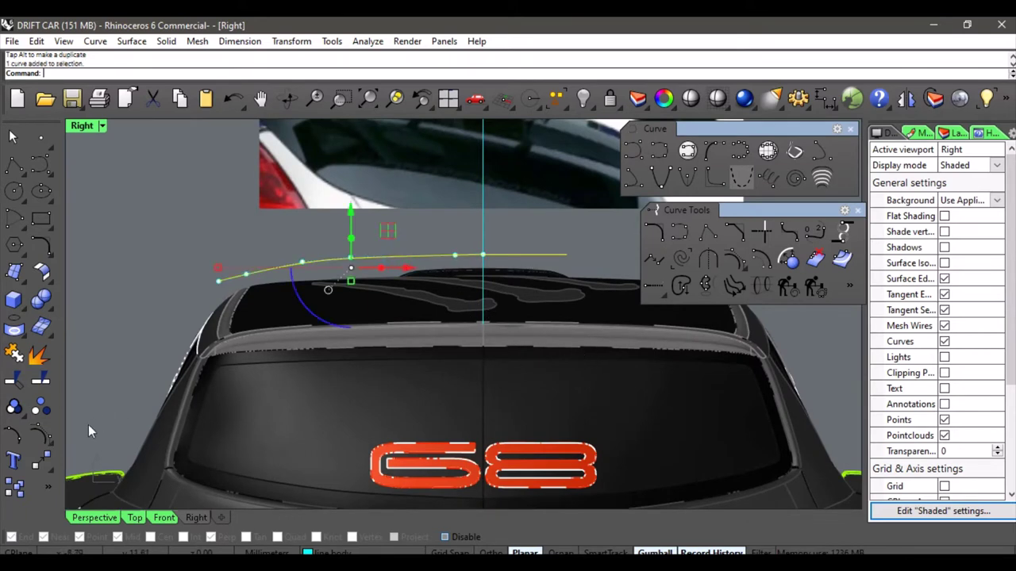
left_click(48, 487)
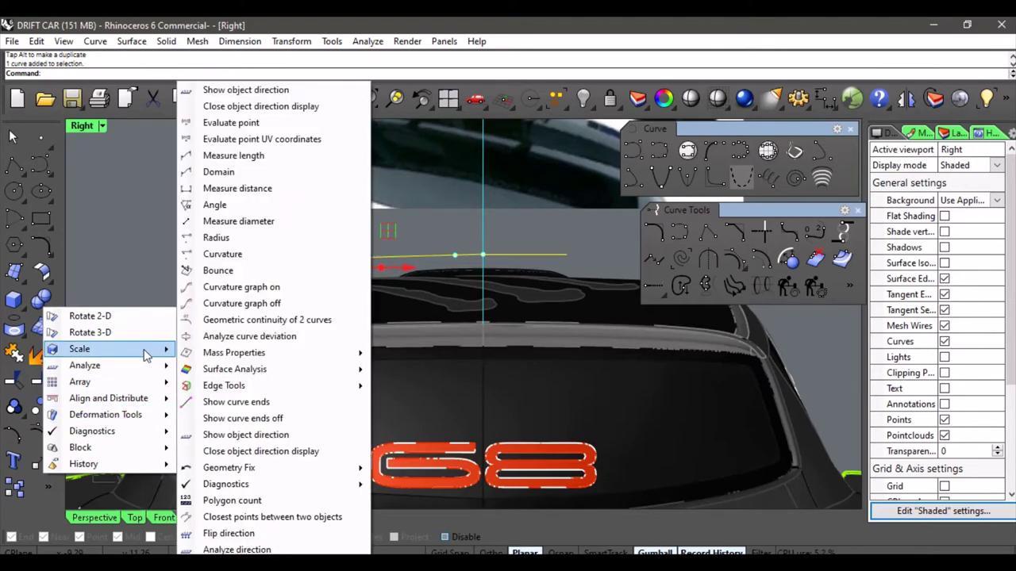
mouse_move(145, 369)
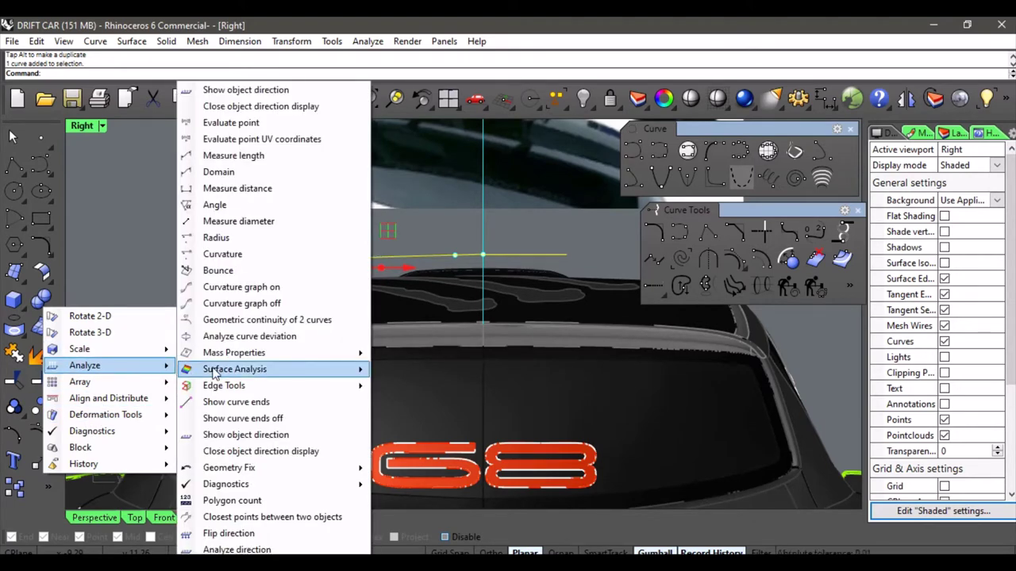
left_click(254, 287)
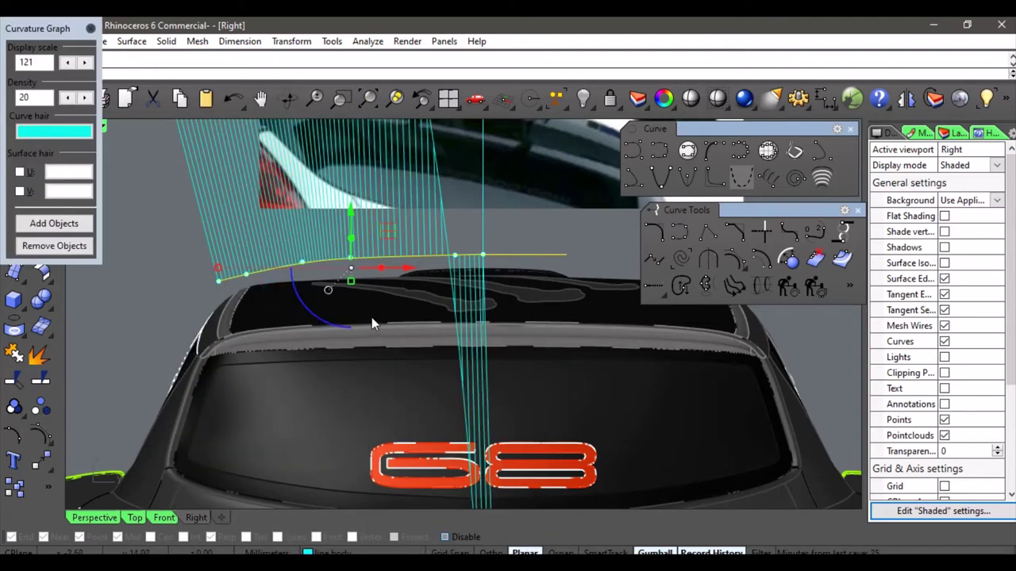
scroll(428, 306, "down", 2)
right_click_drag(430, 312, 430, 380)
scroll(405, 393, "down", 3)
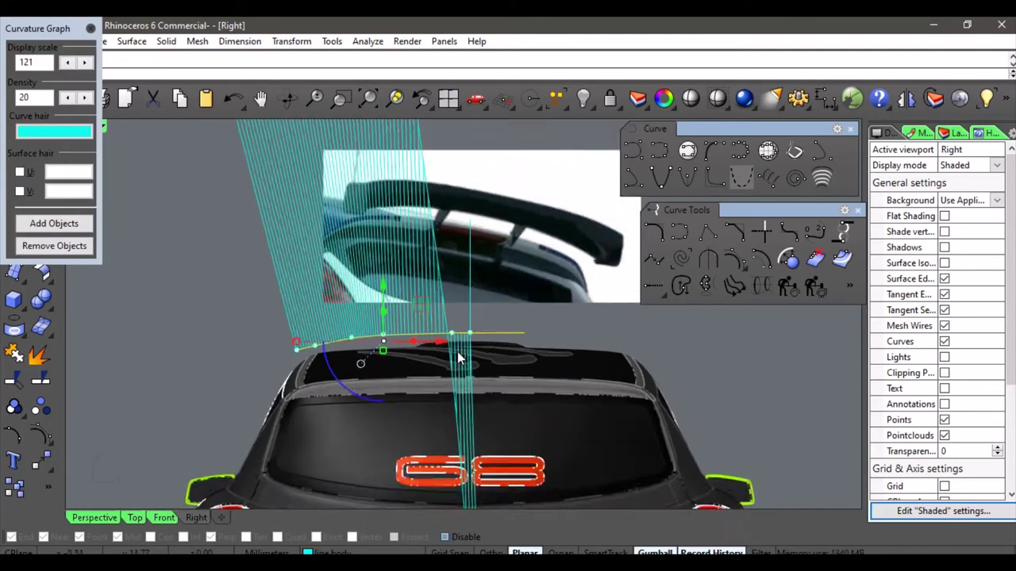
left_click(575, 349)
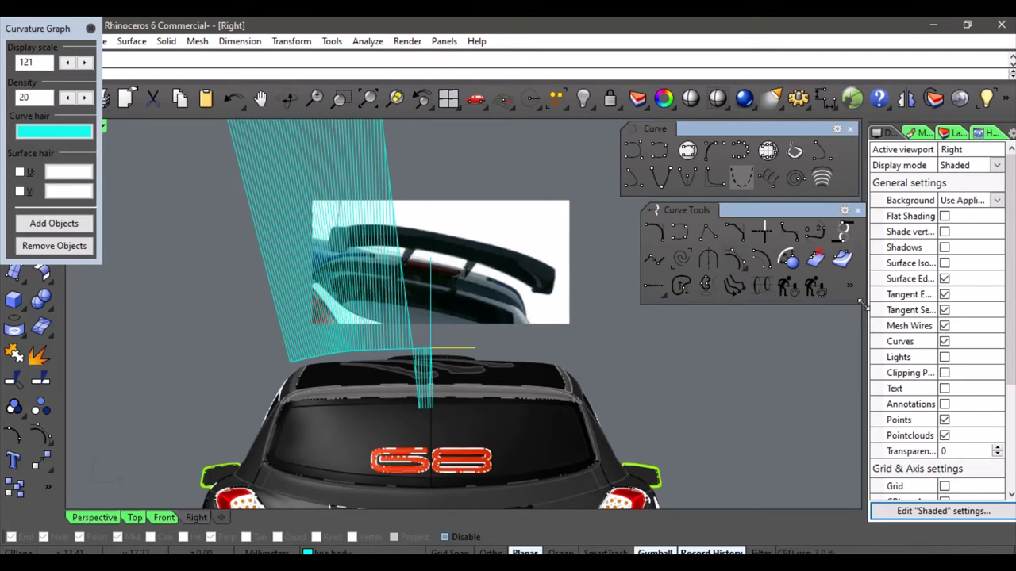
Match the guide curve's centre end to the short horizontal line with Curvature continuity, preserving Curvature at the other end.
left_click_drag(863, 303, 862, 352)
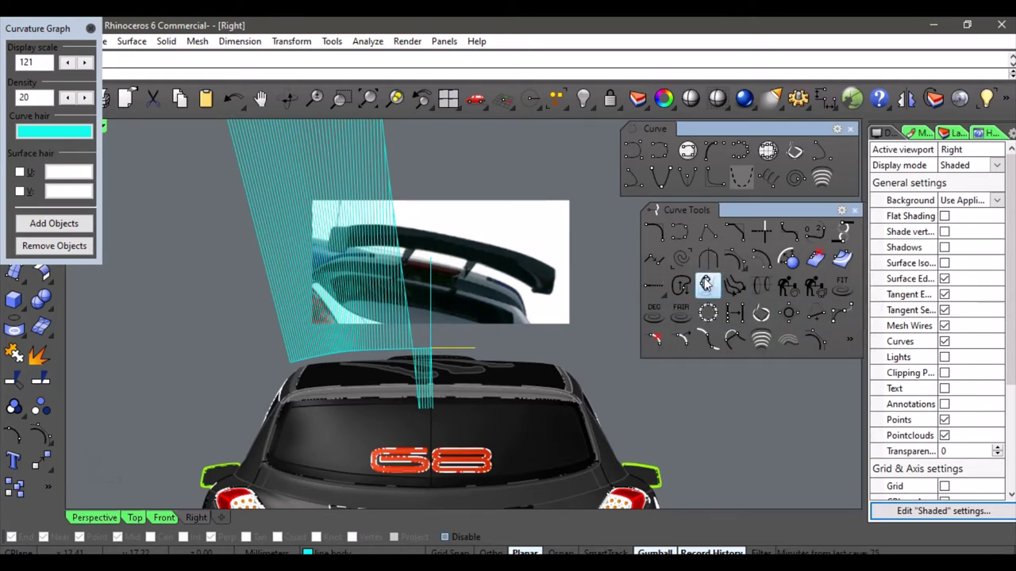
left_click(660, 268)
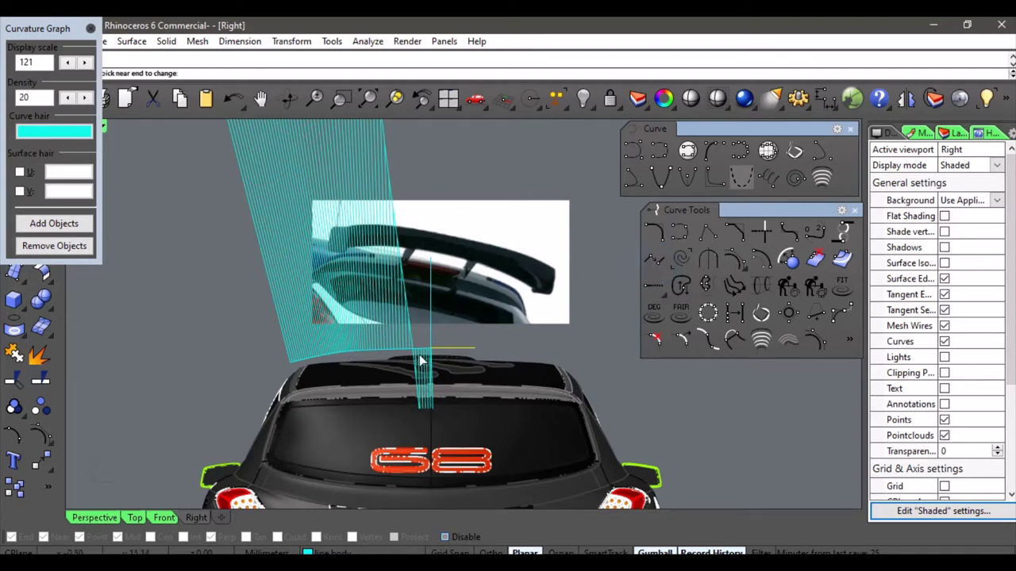
scroll(442, 350, "up", 6)
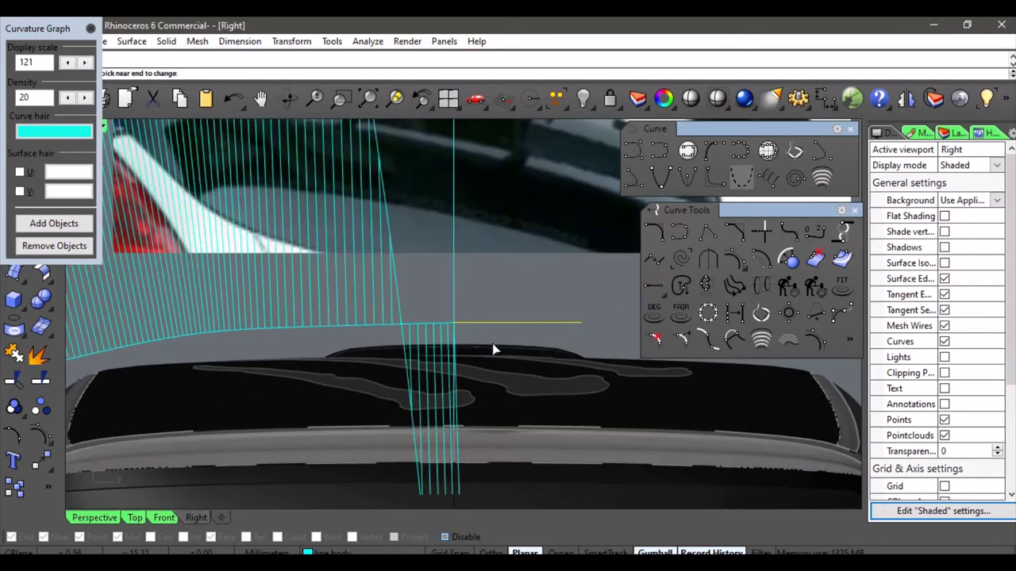
left_click(432, 325)
left_click(469, 323)
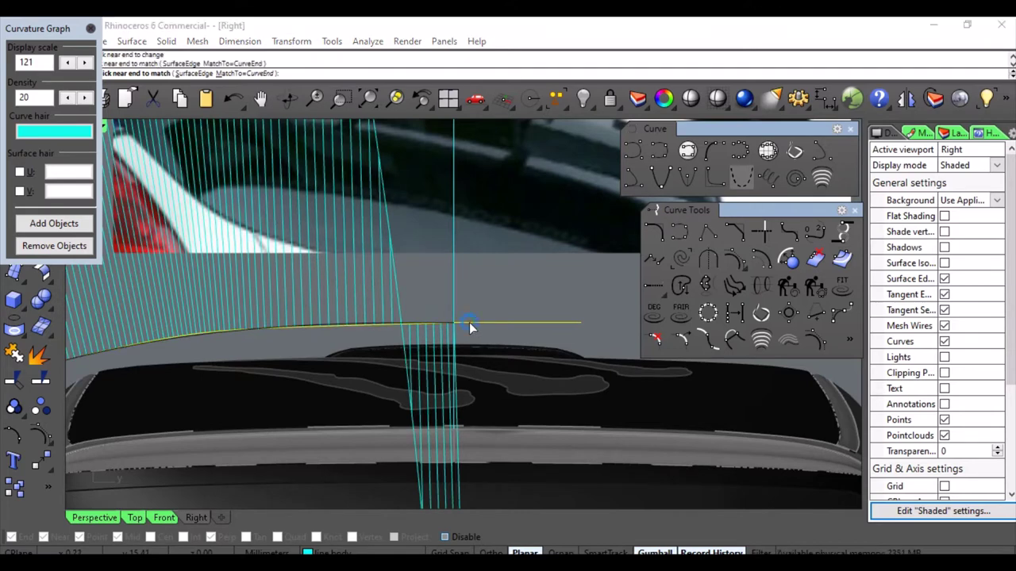
scroll(492, 326, "down", 2)
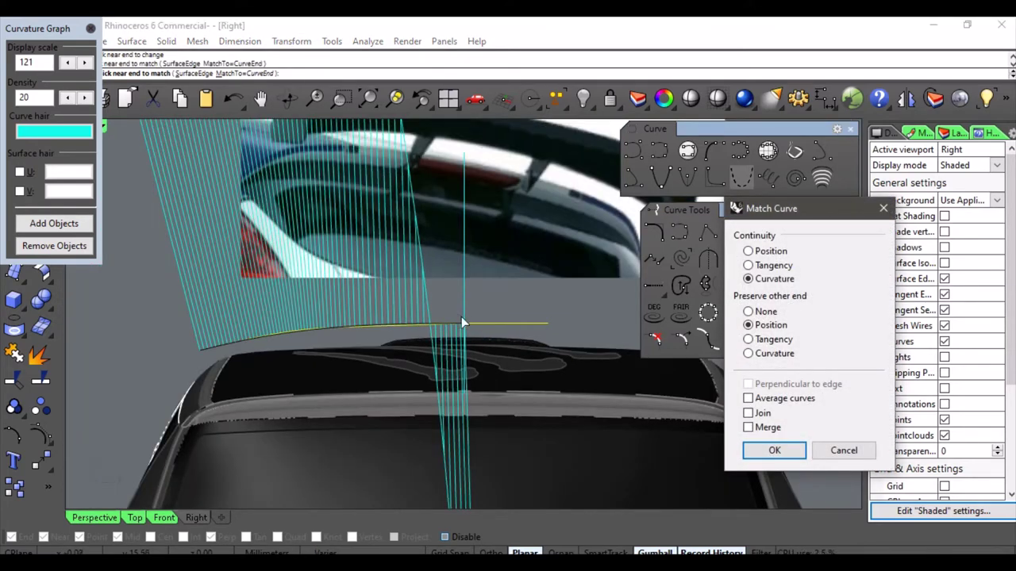
scroll(477, 313, "up", 5)
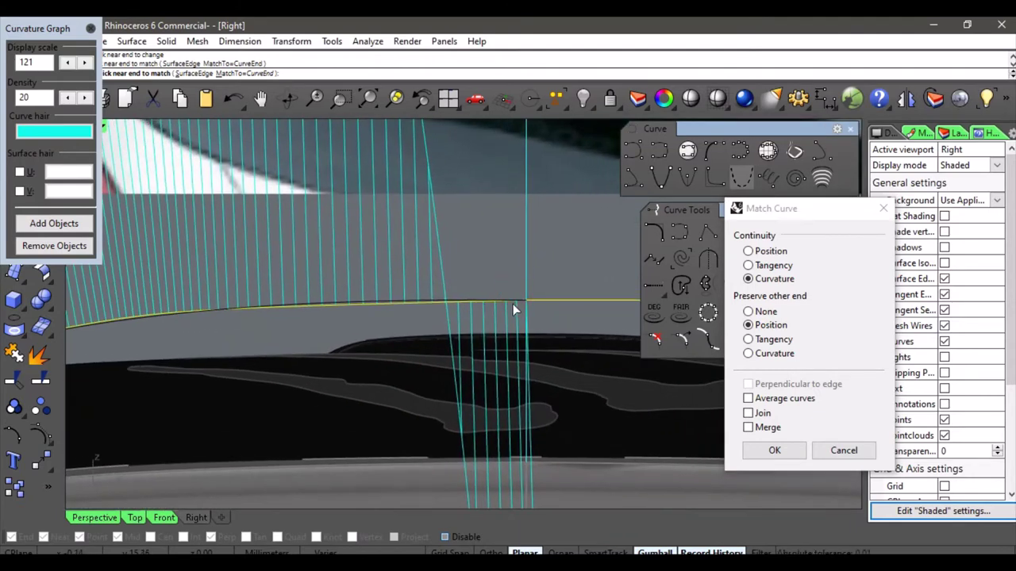
left_click(768, 343)
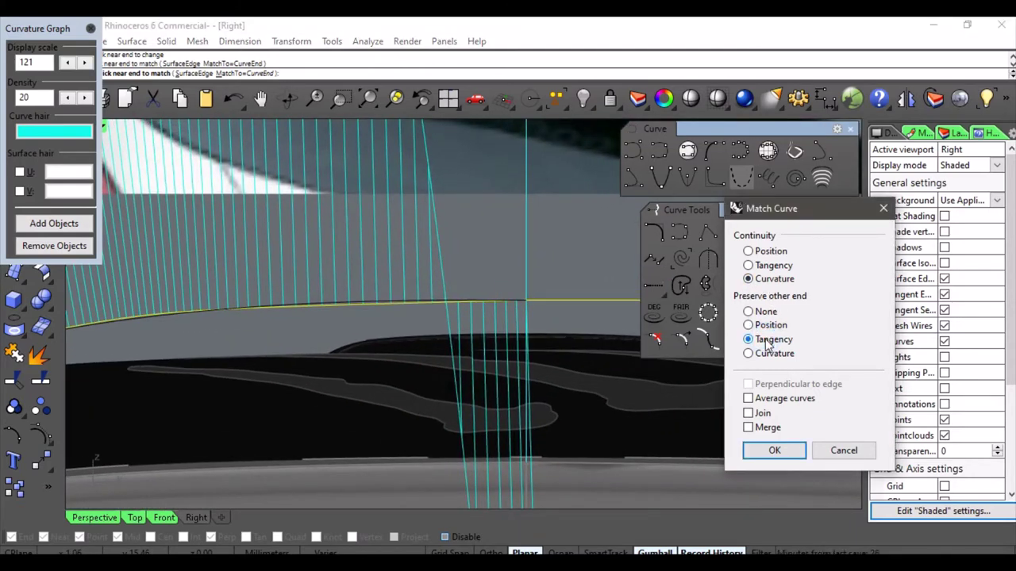
left_click(766, 354)
scroll(547, 333, "down", 3)
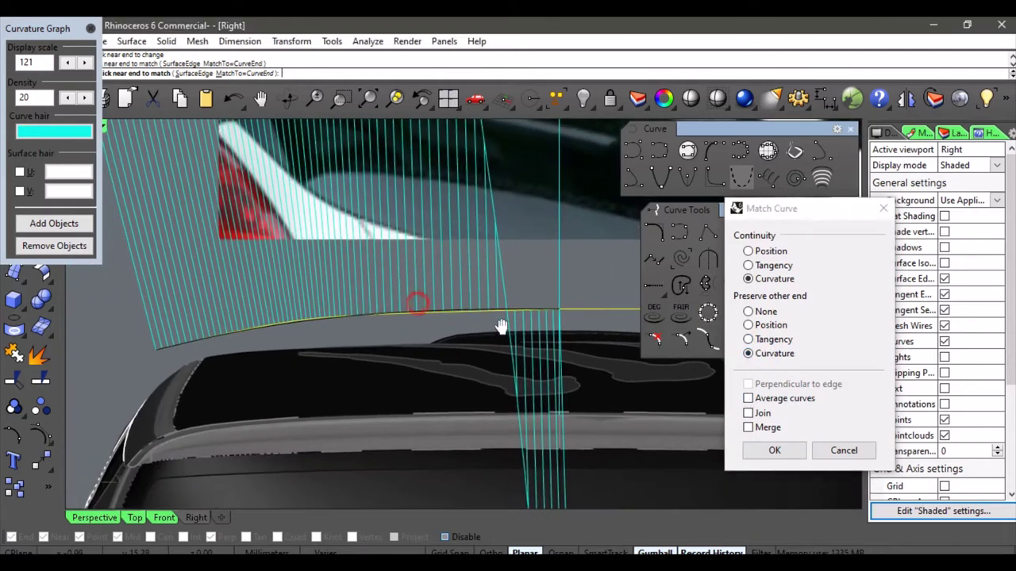
right_click_drag(562, 342, 530, 334)
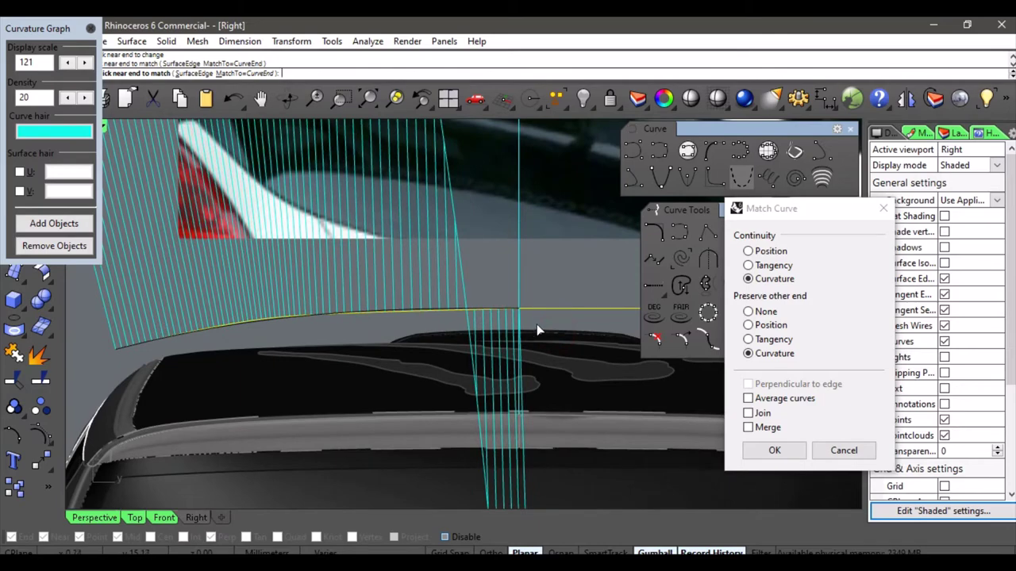
left_click(772, 451)
Inspect the matched curve's curvature graph and lower its density to 8.
scroll(480, 325, "up", 3)
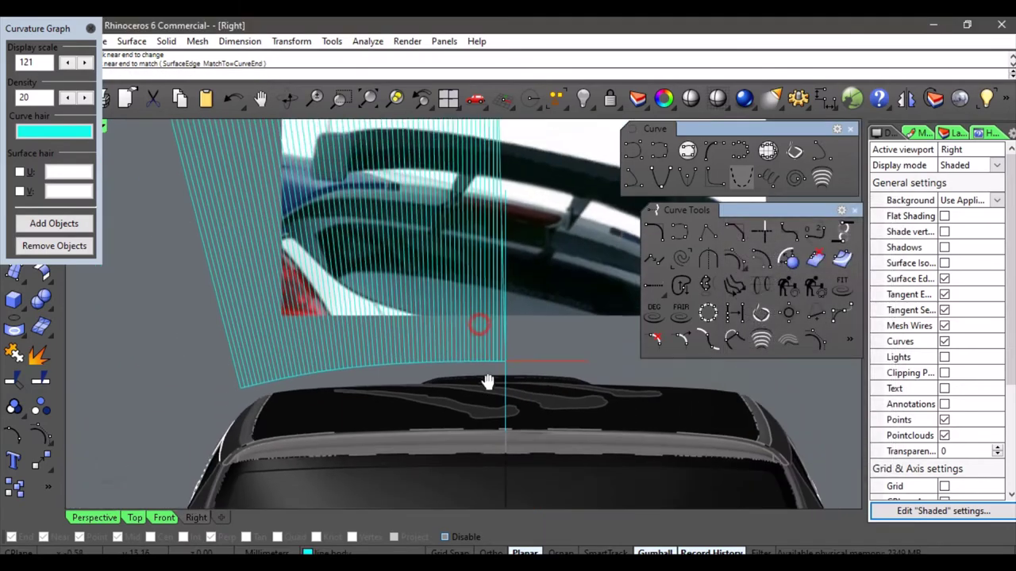
scroll(507, 358, "down", 4)
scroll(508, 296, "down", 3)
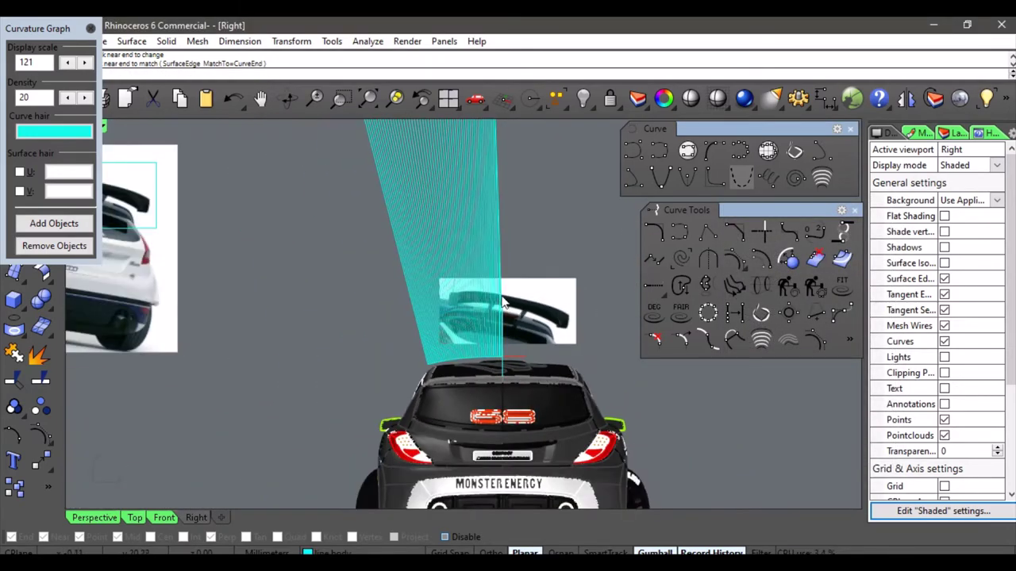
left_click(69, 97)
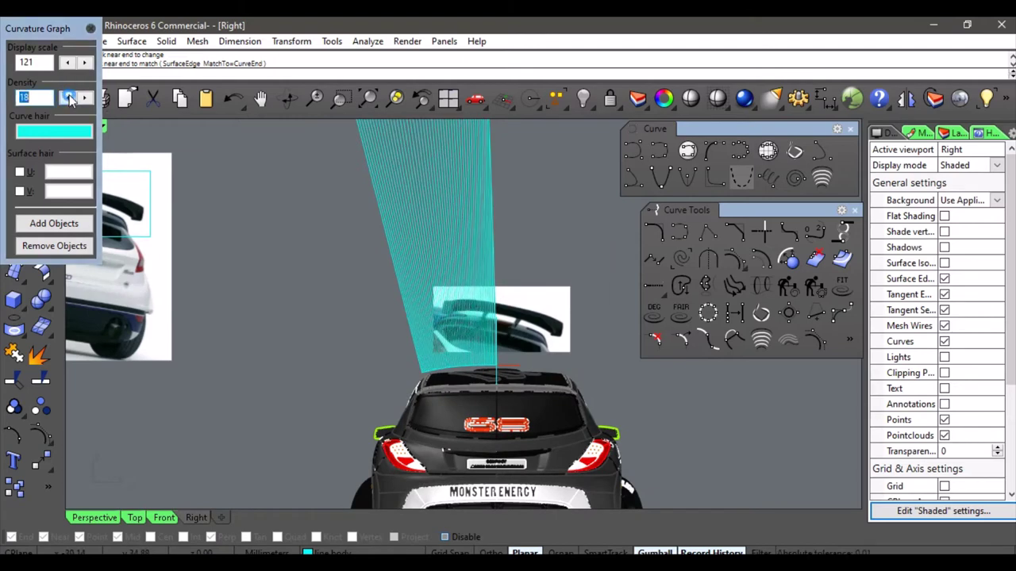
left_click(68, 97)
left_click(68, 97)
left_click(68, 97)
left_click(68, 97)
left_click(68, 97)
left_click(68, 97)
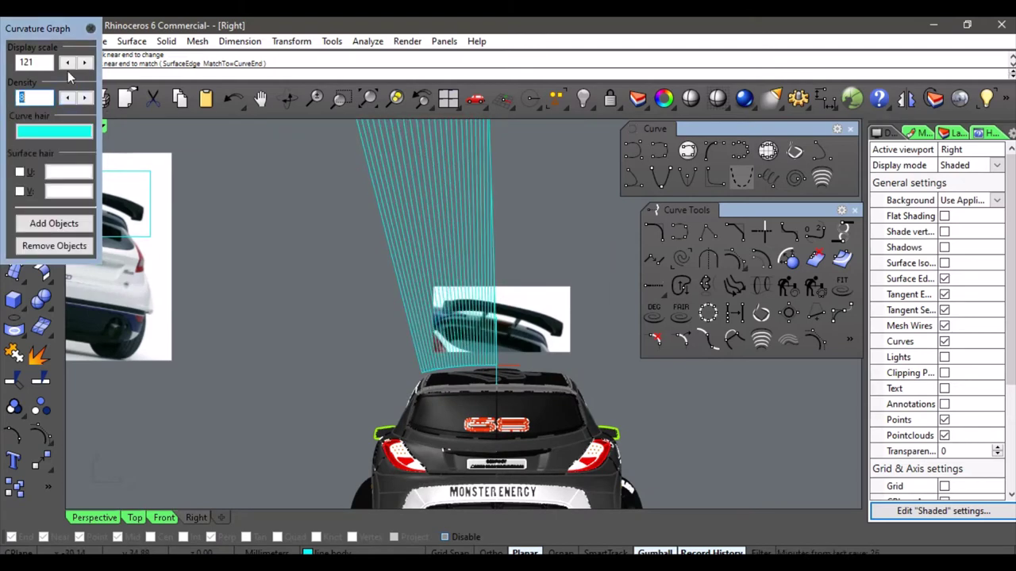
Lower the curvature graph's display scale to 109, check the guide curve's smoothness and close the graph.
left_click(67, 67)
left_click(68, 67)
left_click(68, 67)
left_click(69, 67)
left_click(68, 67)
left_click(68, 67)
left_click(68, 67)
left_click(68, 67)
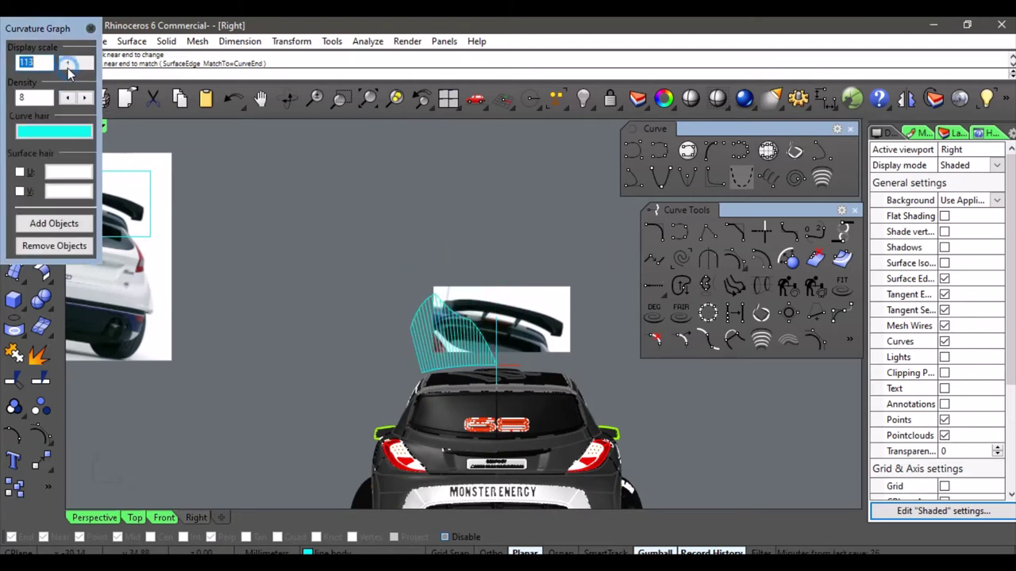
left_click(68, 67)
left_click(67, 67)
left_click(68, 67)
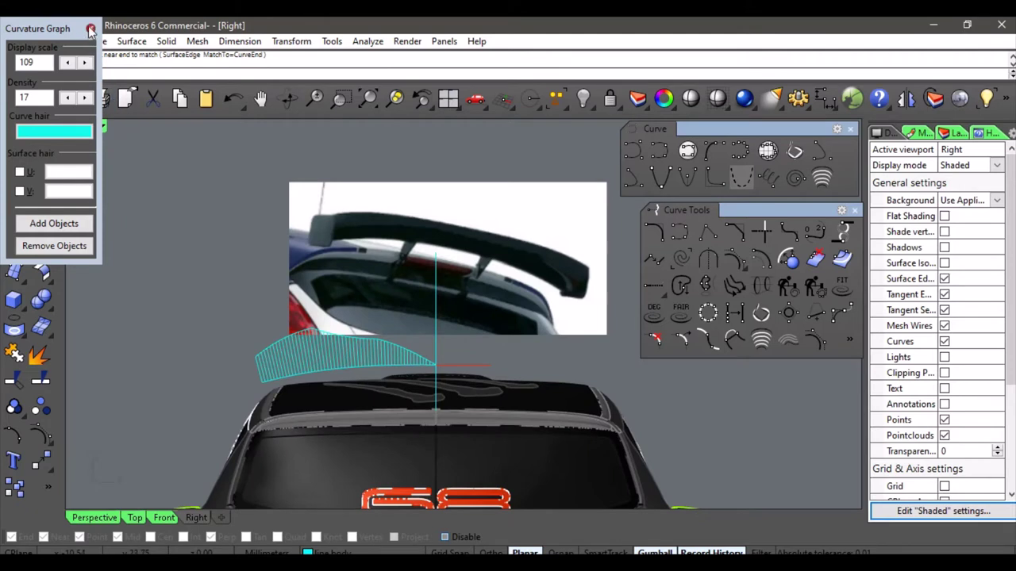
left_click(90, 29)
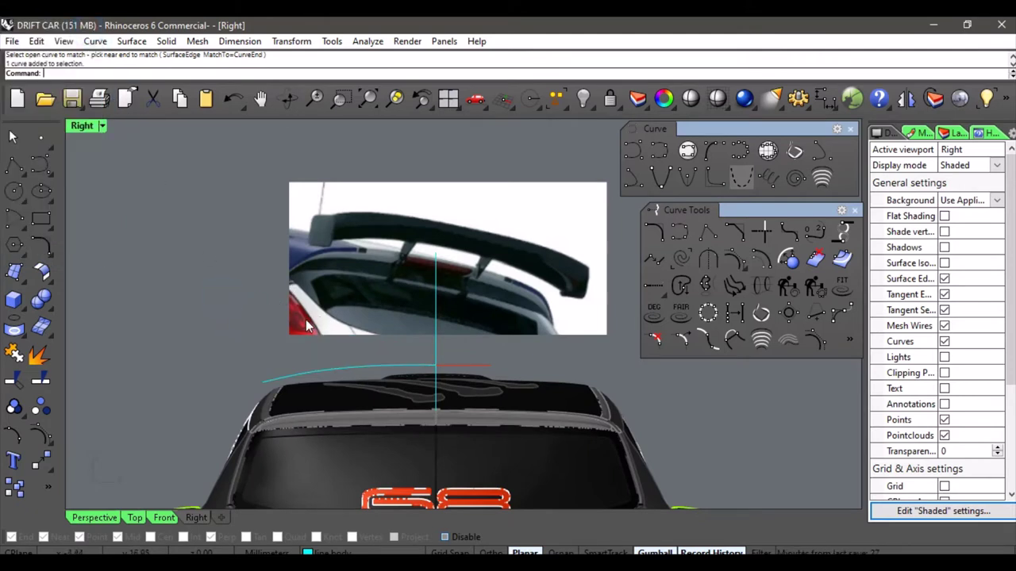
Examine the rear wing's shape in the reference photos from the Right and Perspective views.
right_click_drag(306, 321, 311, 300)
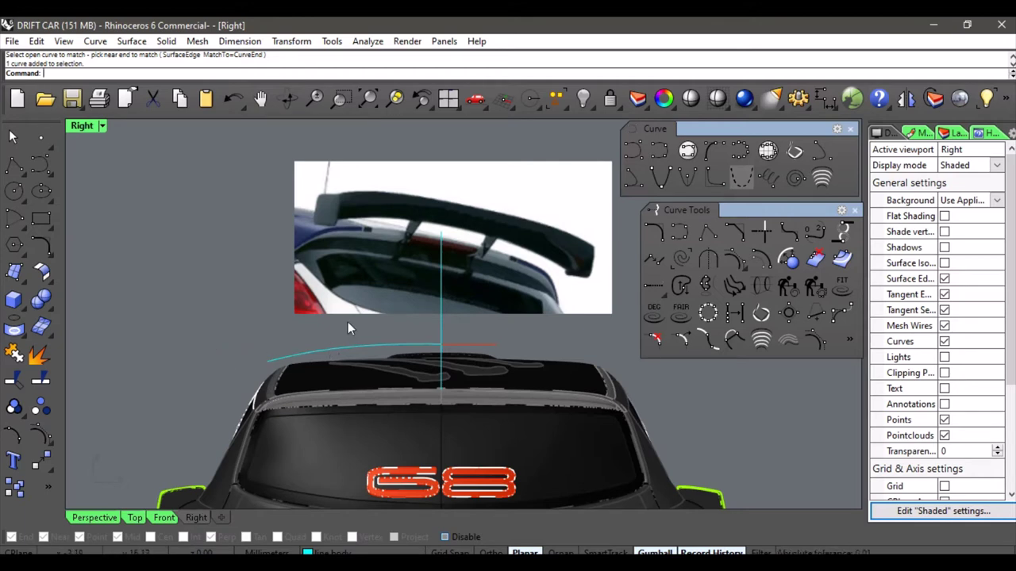
scroll(482, 334, "down", 6)
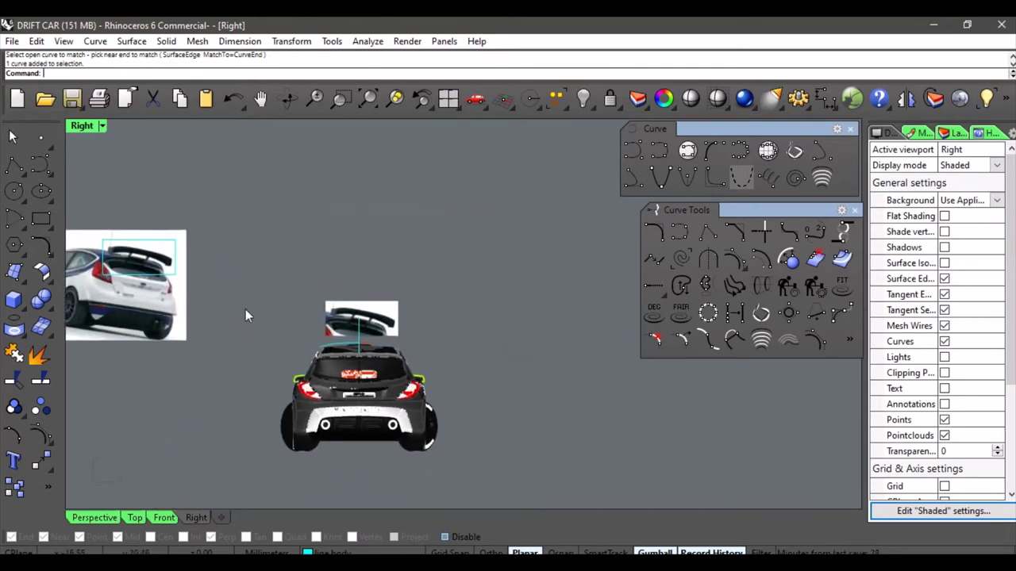
left_click(99, 517)
scroll(403, 344, "down", 4)
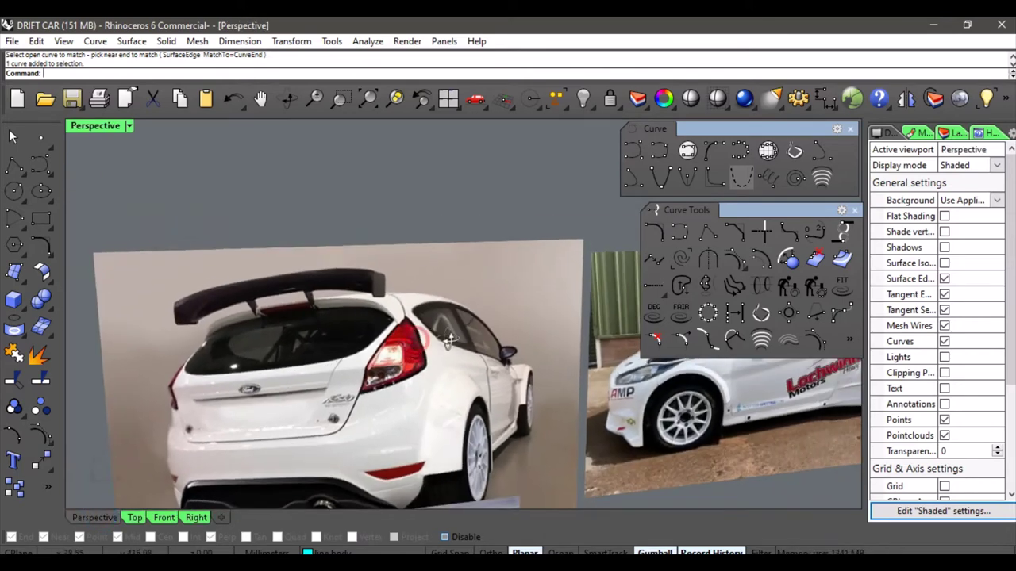
scroll(468, 333, "down", 5)
right_click_drag(464, 333, 376, 330, "shift")
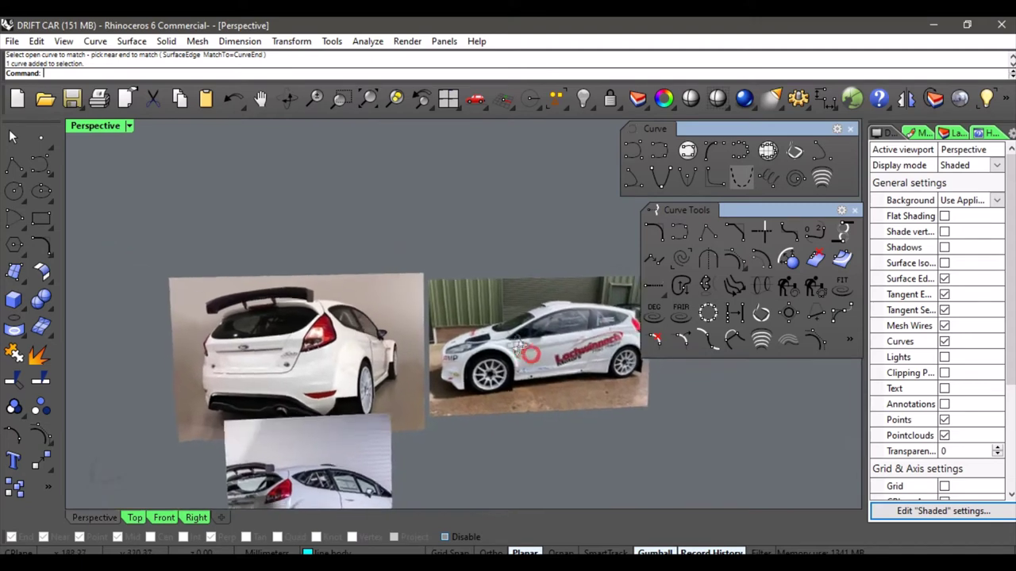
scroll(376, 330, "up", 8)
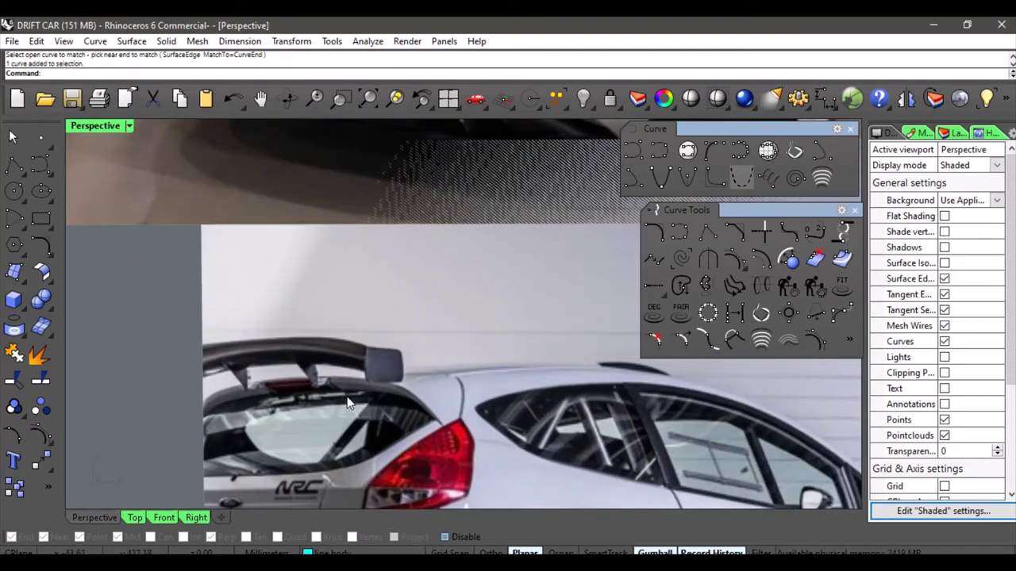
right_click_drag(347, 404, 413, 397)
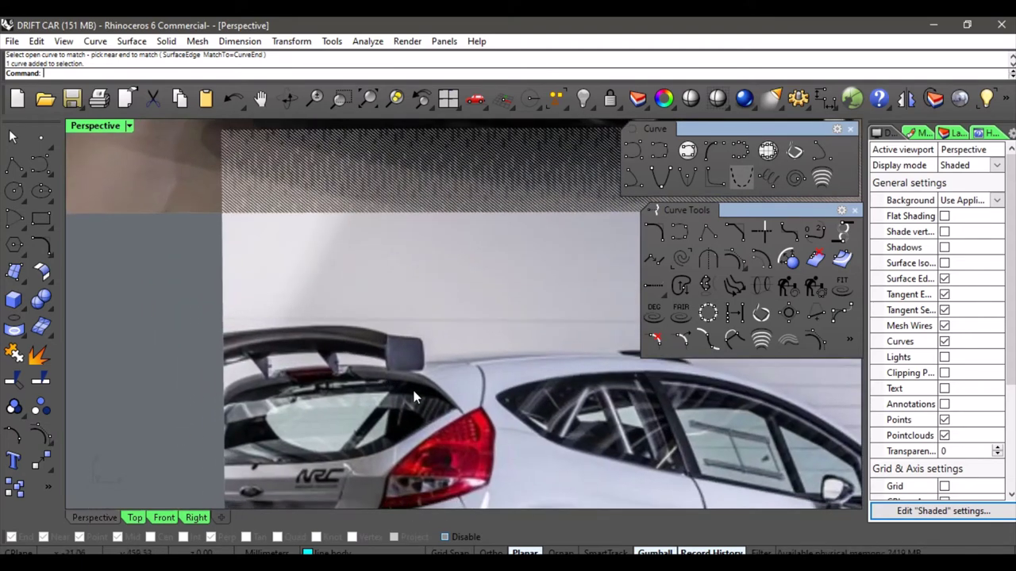
scroll(365, 460, "down", 6)
Duplicate the curved guide above the roof in the Right view and move the copy straight down over the roof.
left_click(196, 518)
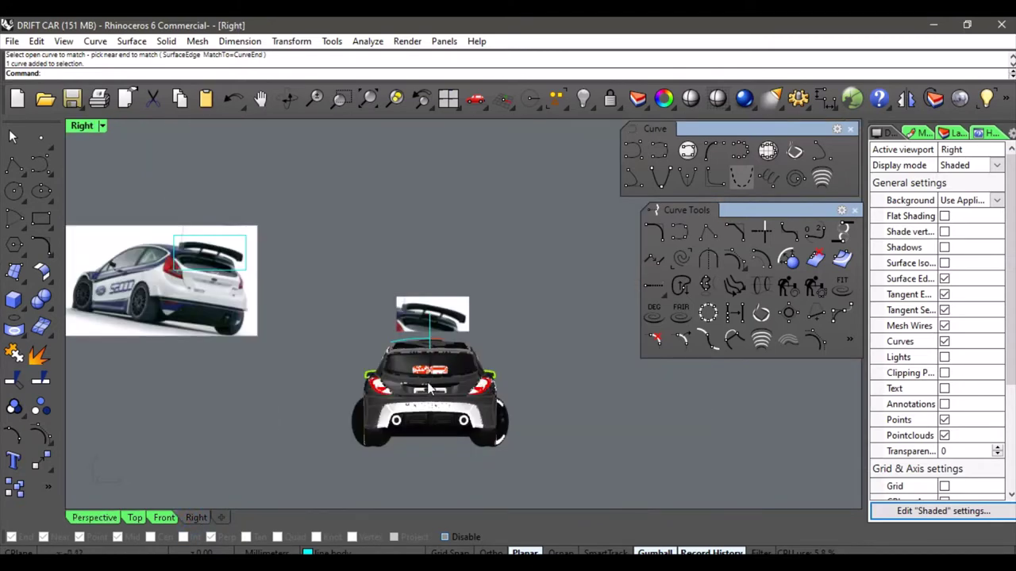
scroll(379, 353, "up", 10)
left_click(397, 276)
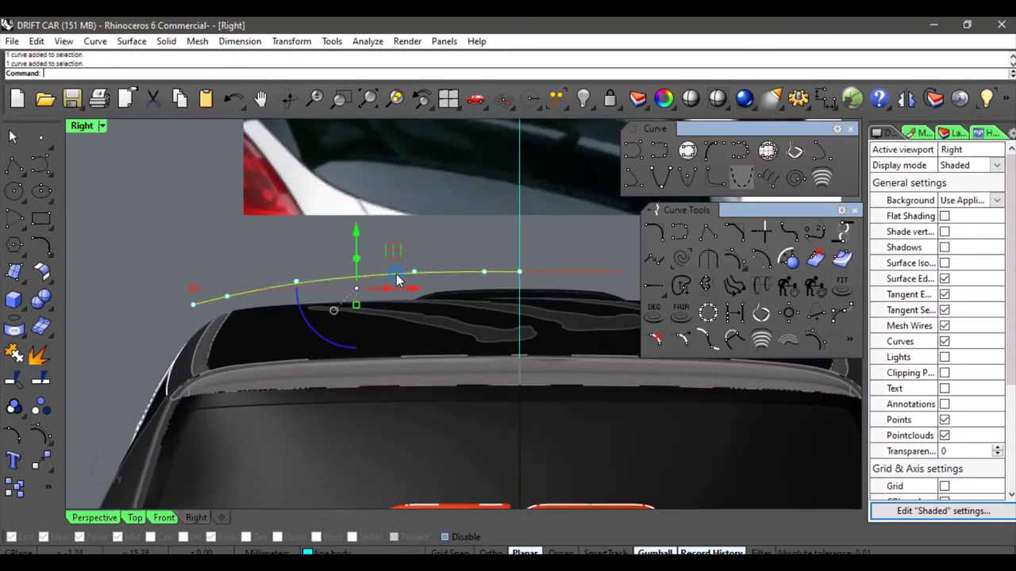
key("ctrl+c")
key("ctrl+v")
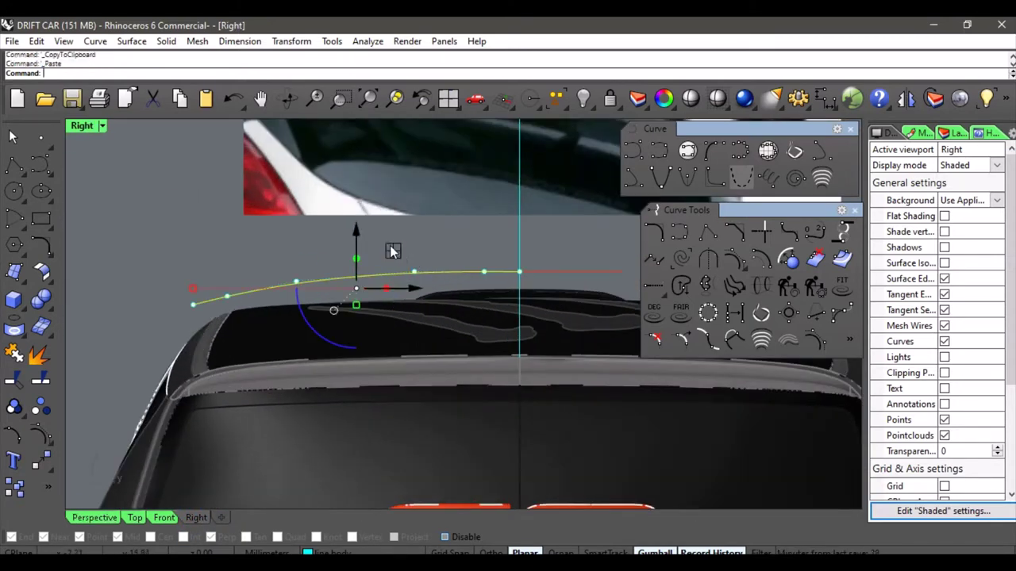
left_click_drag(354, 233, 357, 285)
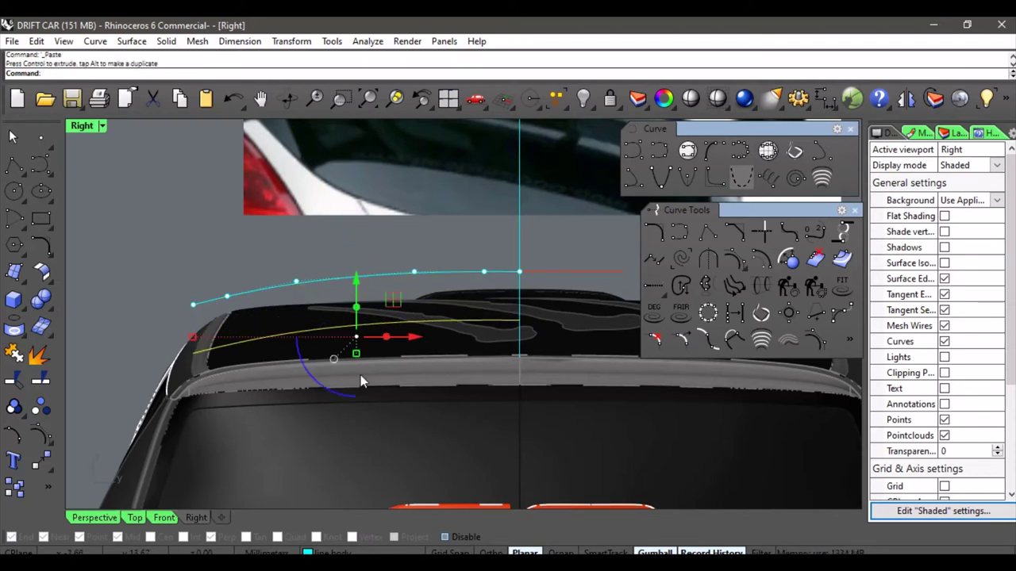
Show the lower curve's control points and shift its two middle points horizontally towards the car's centreline.
left_click(38, 435)
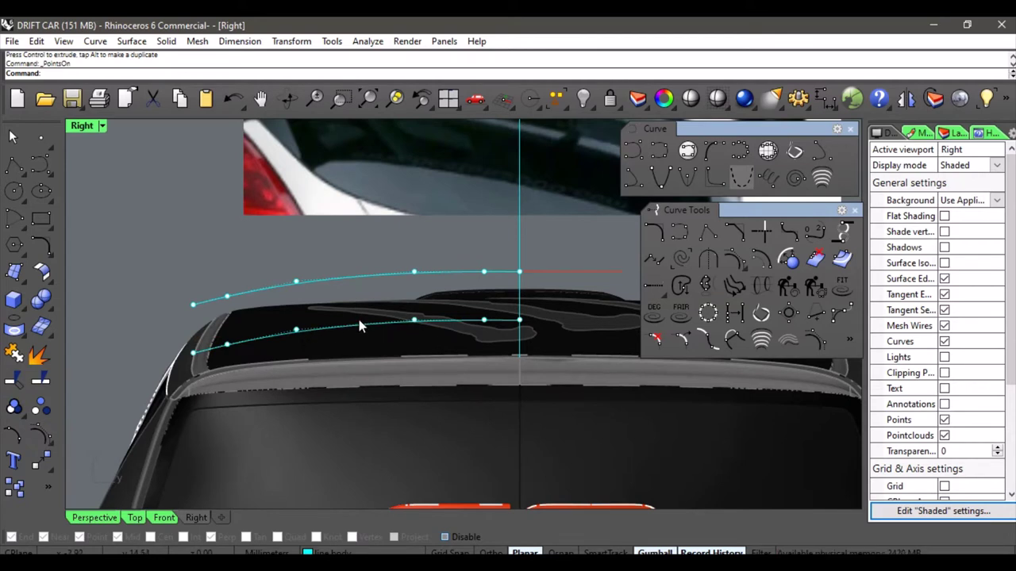
scroll(325, 318, "up", 1)
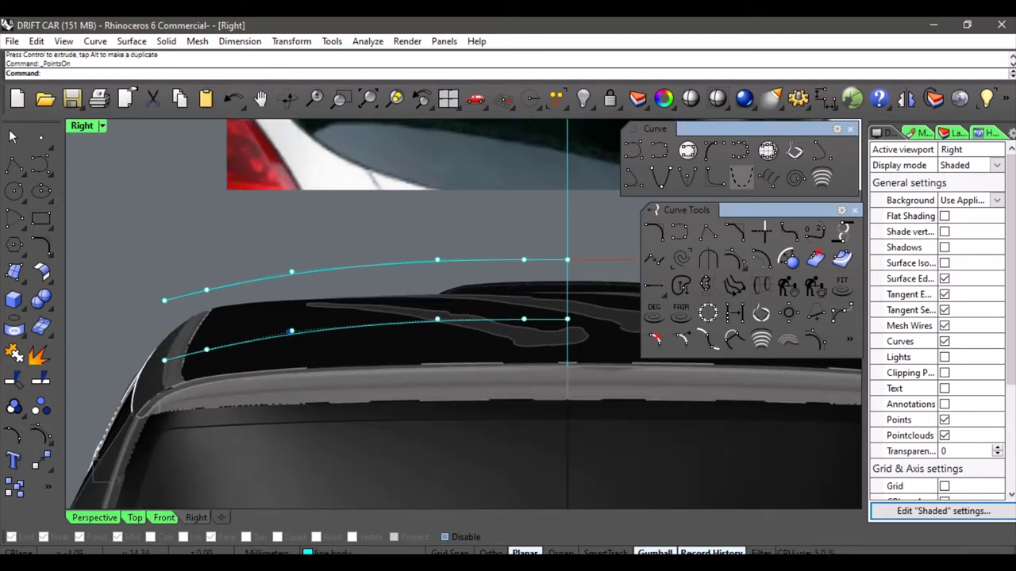
left_click(291, 332)
left_click_drag(344, 331, 406, 332)
left_click(436, 321)
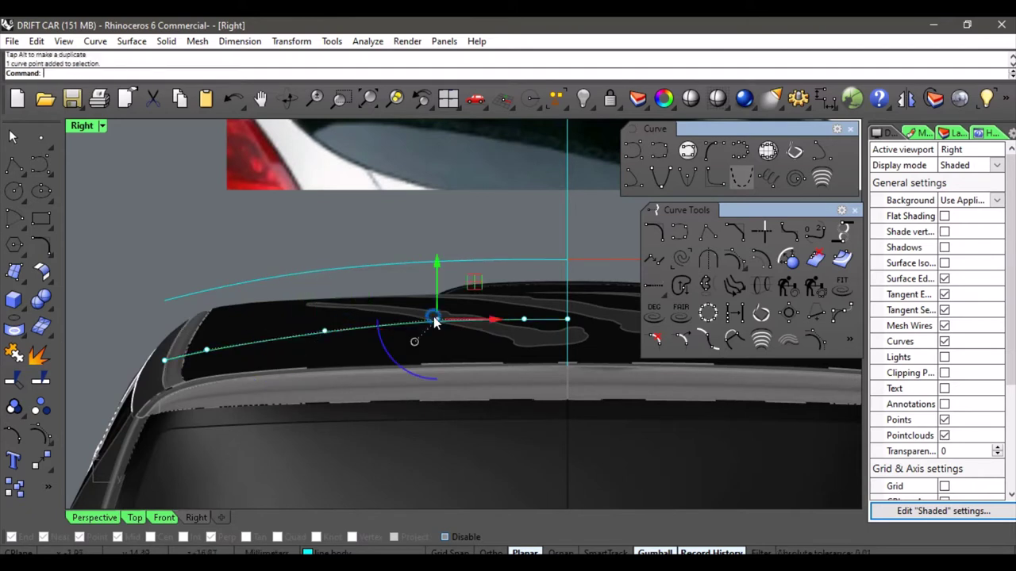
left_click_drag(468, 321, 485, 321)
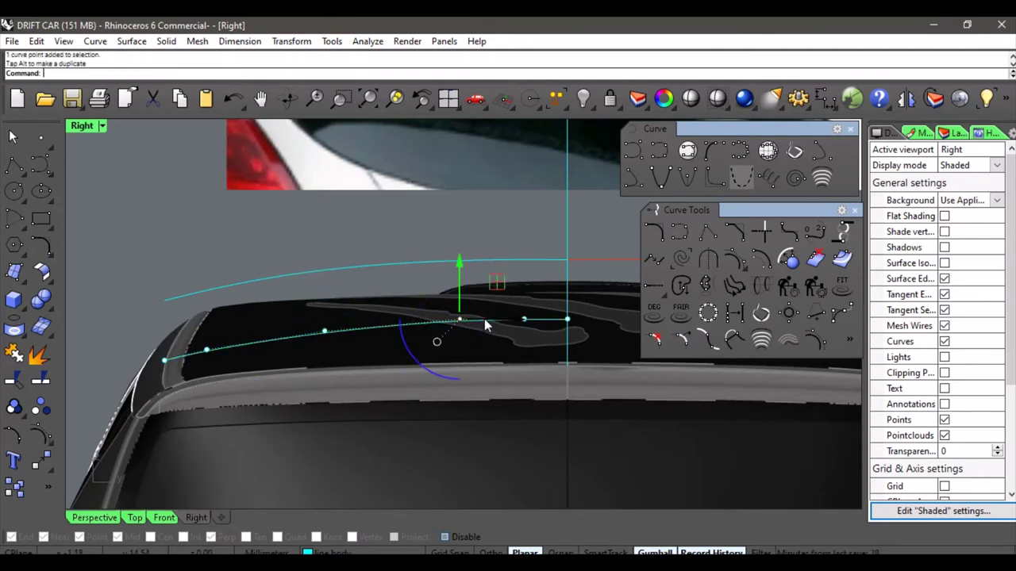
left_click(184, 266)
scroll(343, 336, "down", 2)
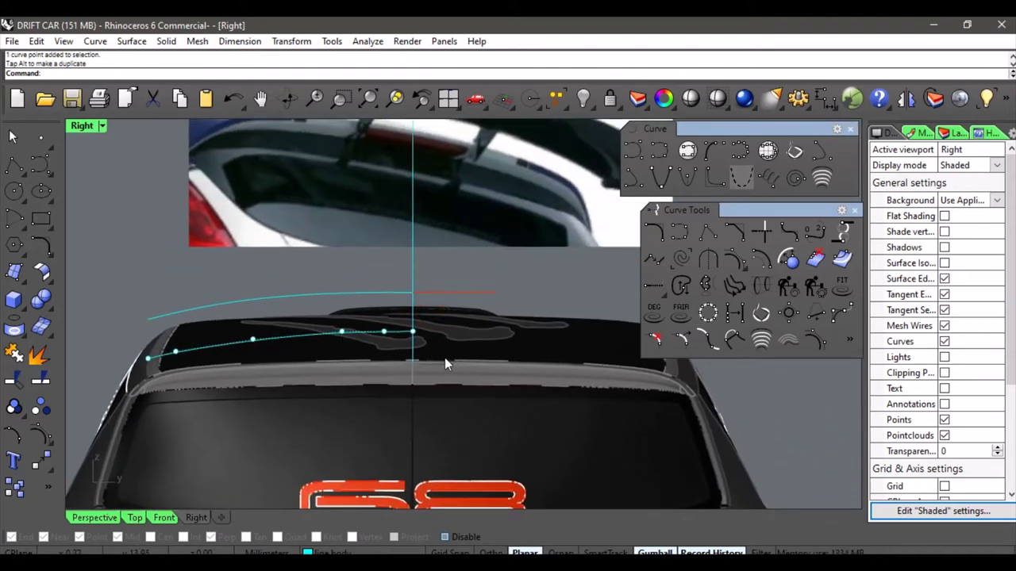
Draw a short horizontal polyline outward from the lower curve's centre end, across the vertical centreline.
scroll(443, 341, "up", 3)
left_click(451, 246)
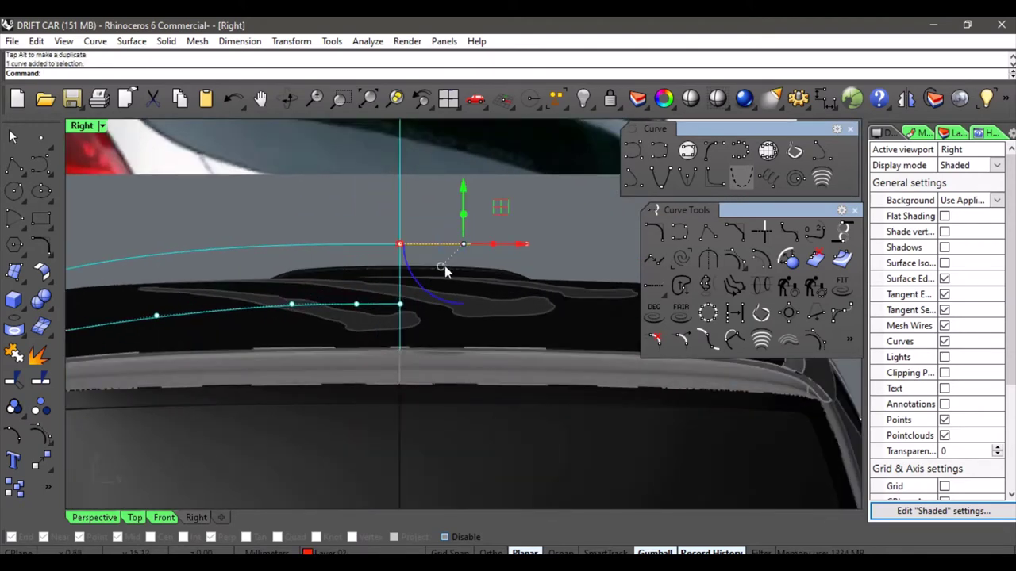
left_click(96, 218)
left_click(13, 164)
scroll(438, 331, "up", 3)
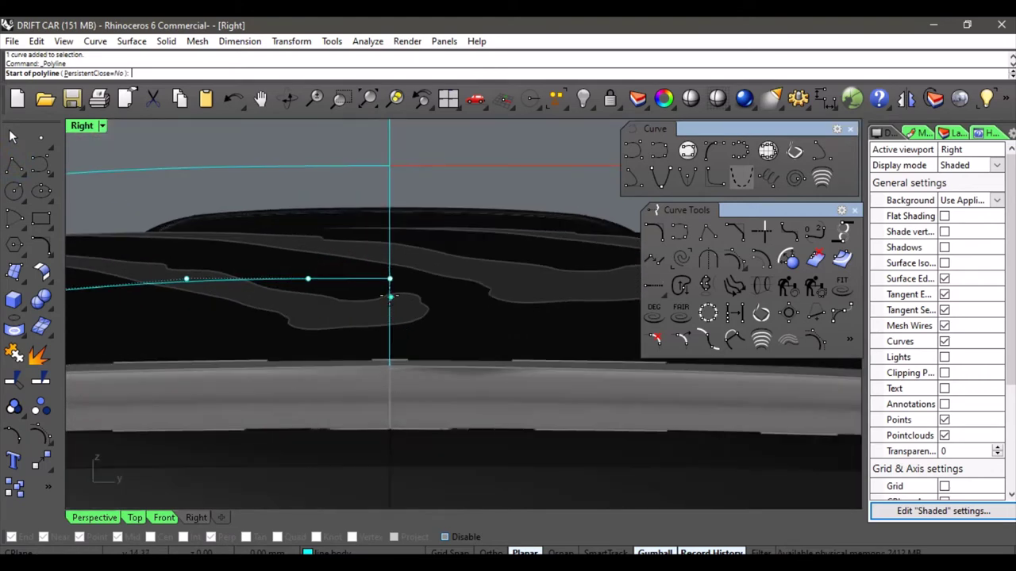
left_click(389, 279)
scroll(370, 328, "down", 2)
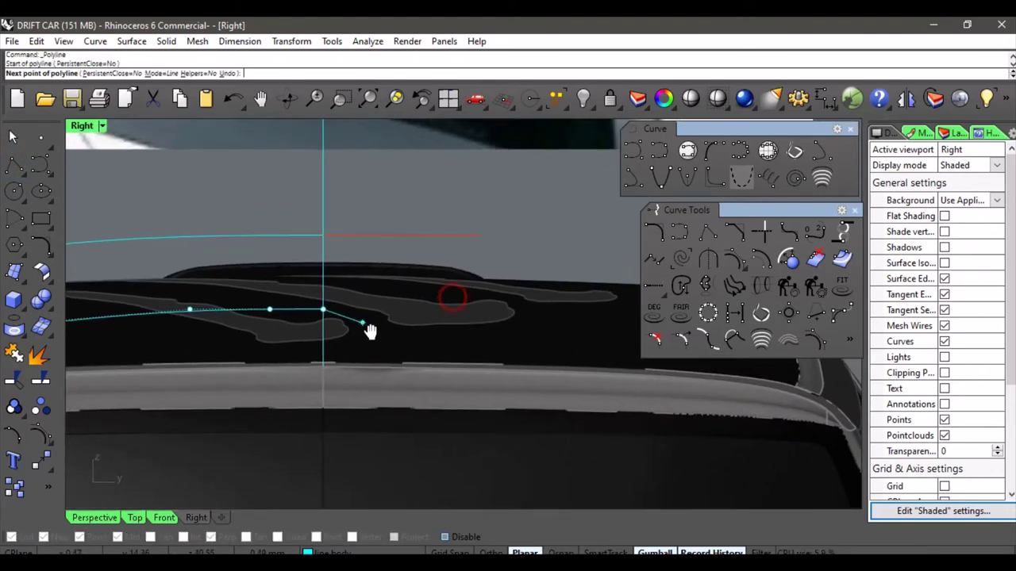
left_click(495, 307)
key("Return")
Move the new short horizontal line to Layer 02.
left_click(484, 316)
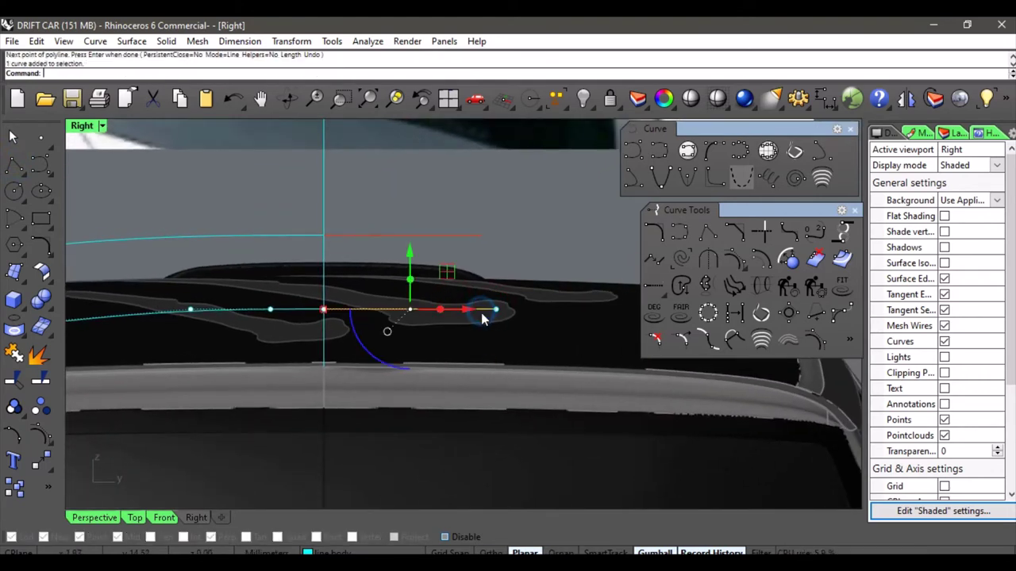
left_click(376, 553)
left_click(329, 442)
left_click(488, 226)
Start matching the lower curve's centre end to the short horizontal line and examine the preview in the Right and Perspective views.
scroll(389, 275, "down", 2)
right_click_drag(372, 294, 446, 285)
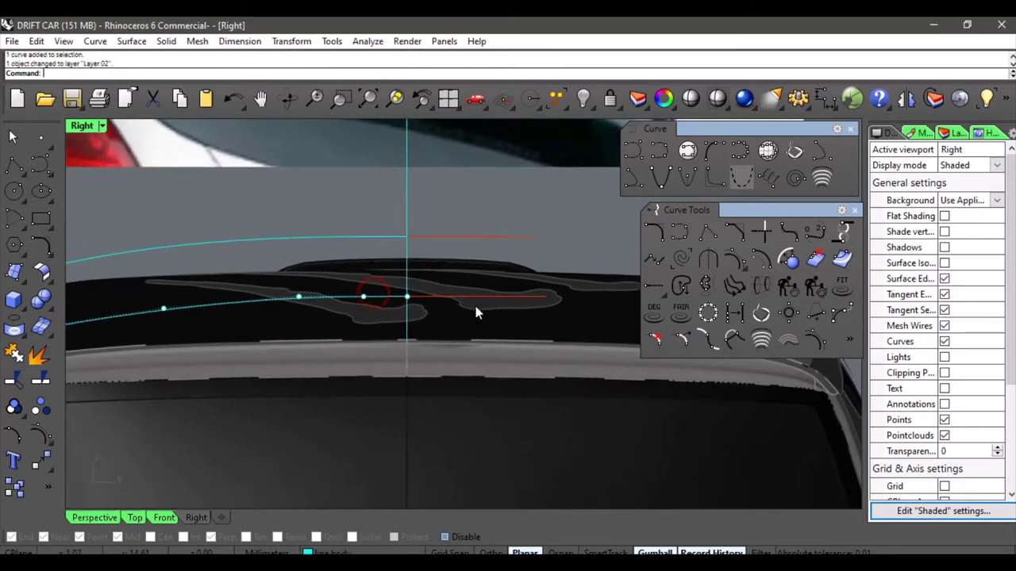
left_click(654, 262)
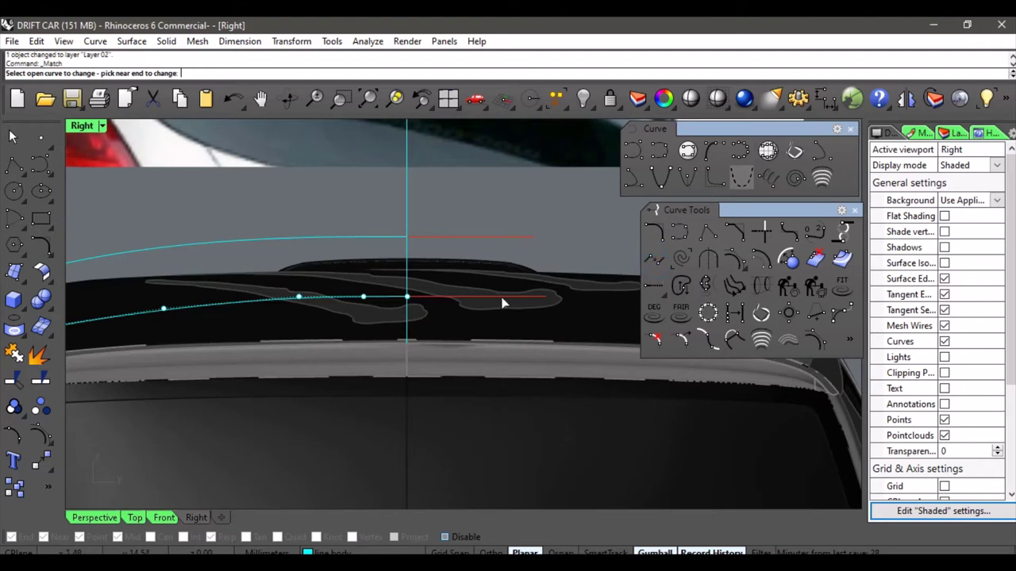
left_click(384, 299)
left_click(429, 294)
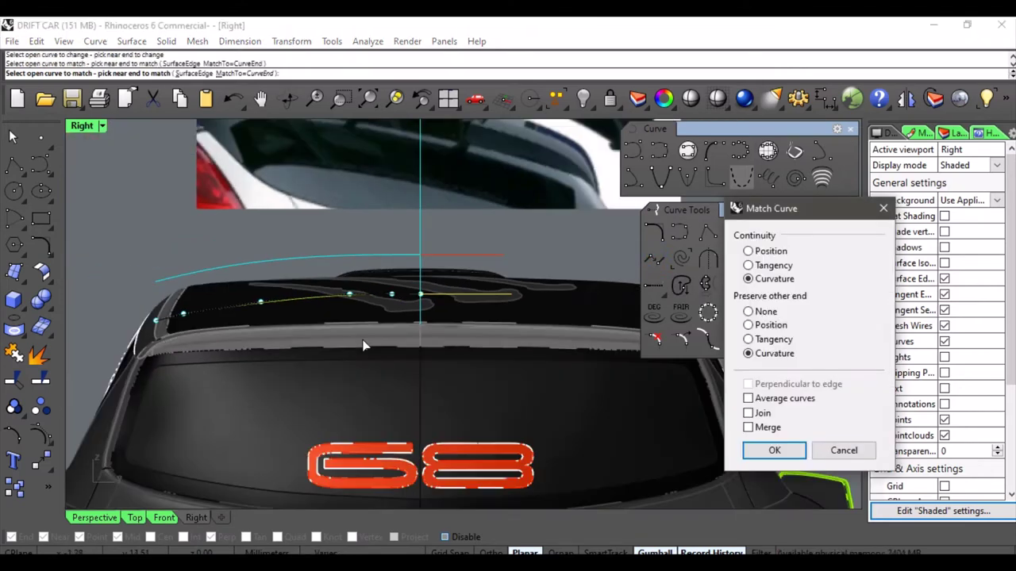
right_click_drag(363, 340, 449, 340)
scroll(449, 295, "up", 4)
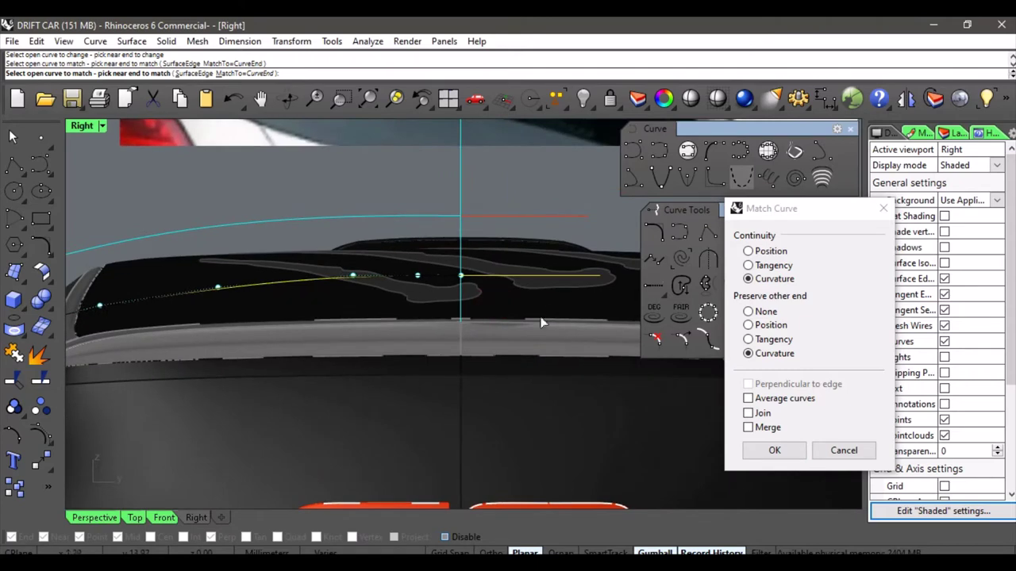
left_click(100, 519)
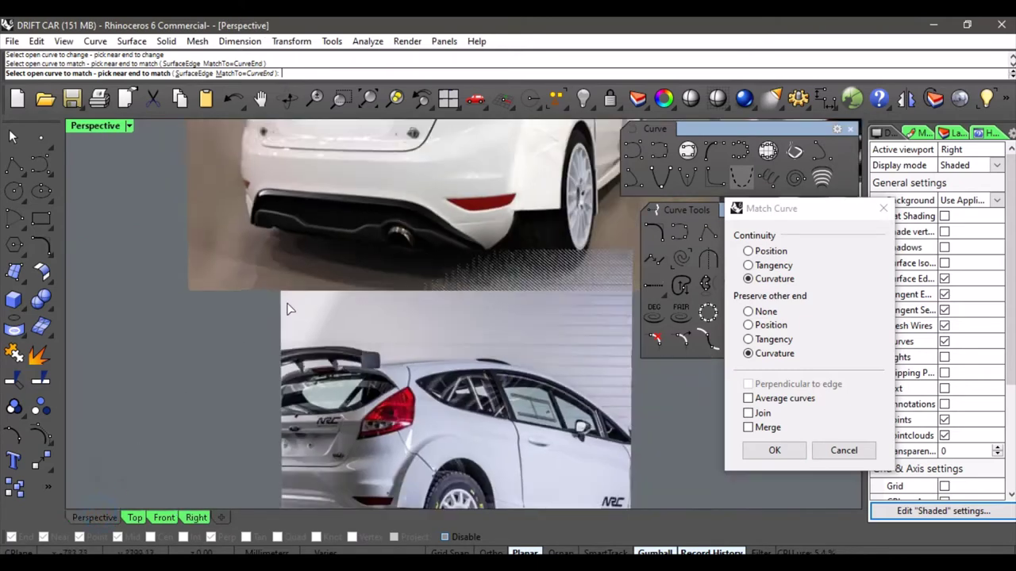
right_click_drag(312, 315, 431, 168)
scroll(408, 306, "down", 4)
scroll(461, 328, "up", 8)
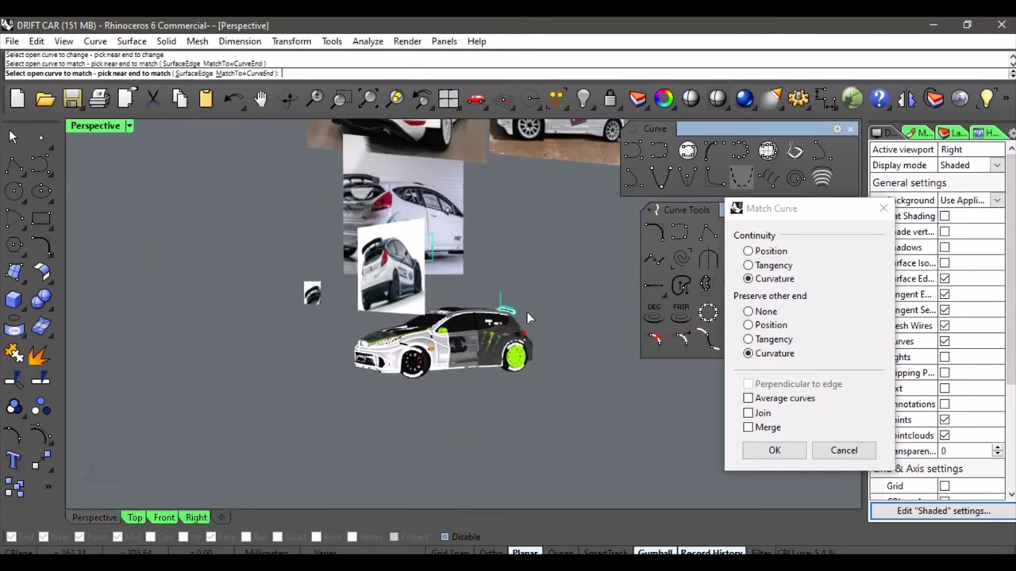
right_click_drag(463, 329, 488, 317)
scroll(490, 317, "up", 6)
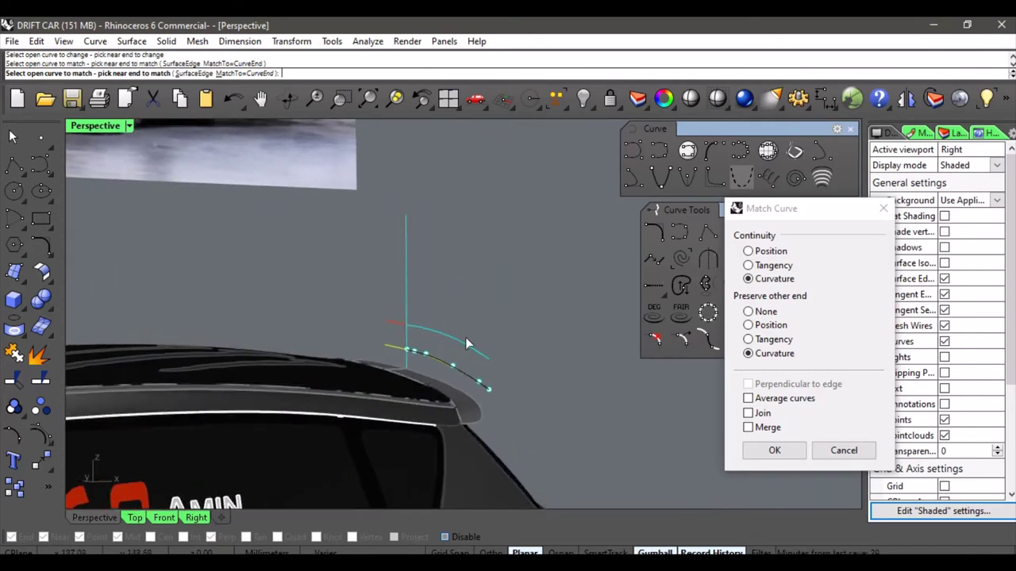
right_click_drag(440, 353, 434, 353)
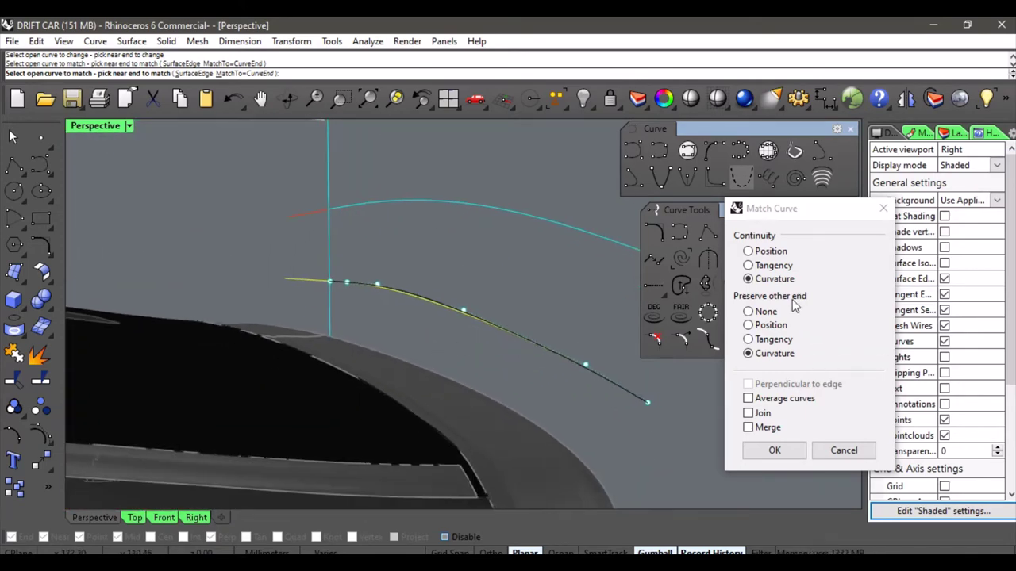
Compare the match options and apply Curvature continuity, preserving Curvature at the other end, with Average curves off.
left_click(774, 266)
left_click(775, 254)
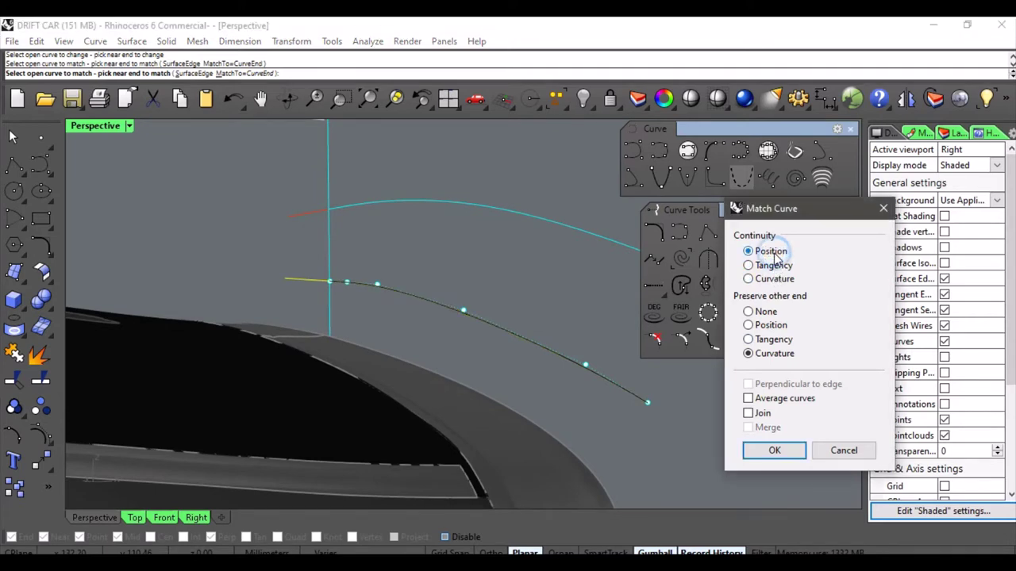
left_click(761, 313)
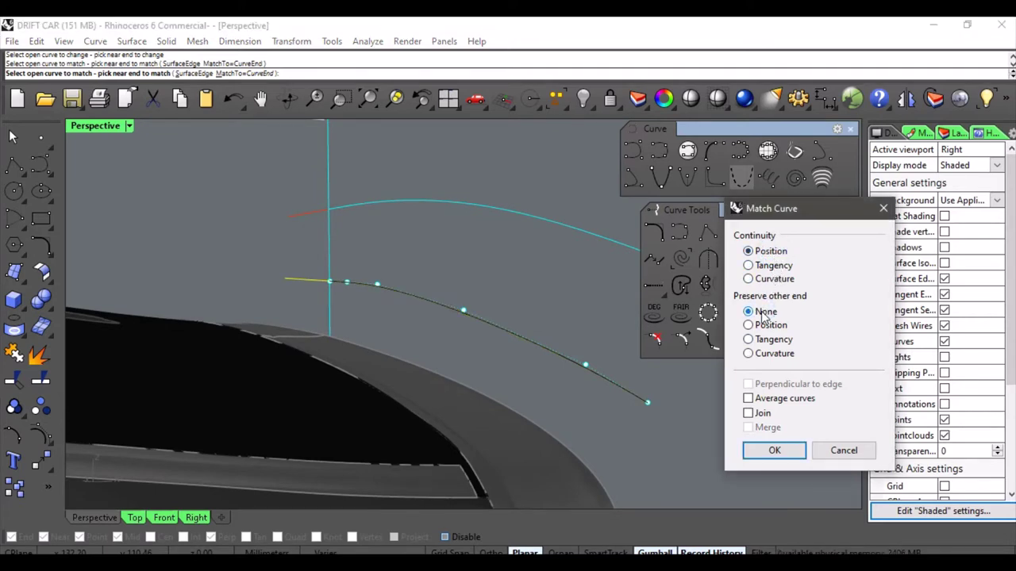
left_click(763, 327)
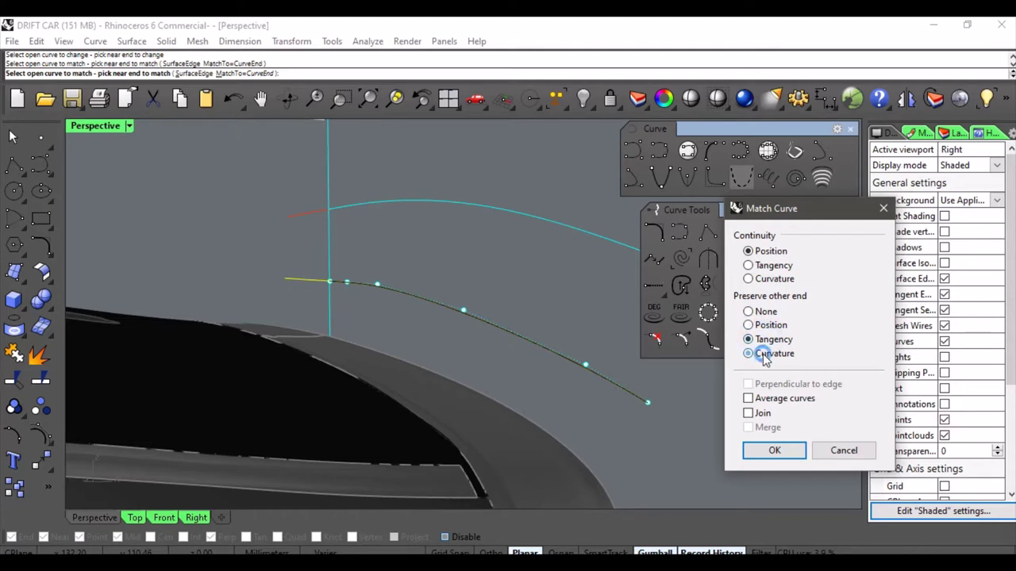
left_click(762, 354)
left_click(768, 280)
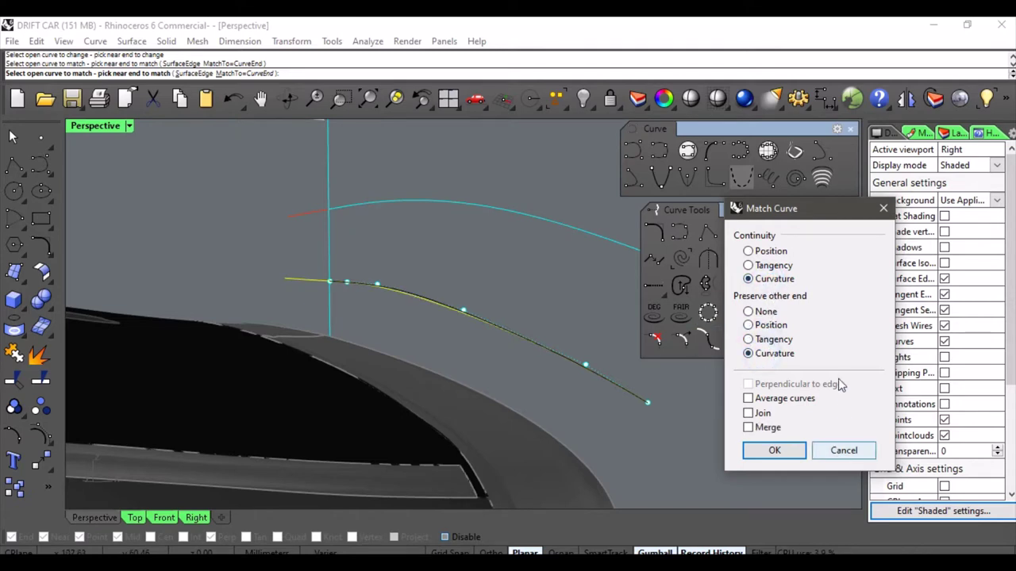
left_click(776, 401)
left_click(775, 403)
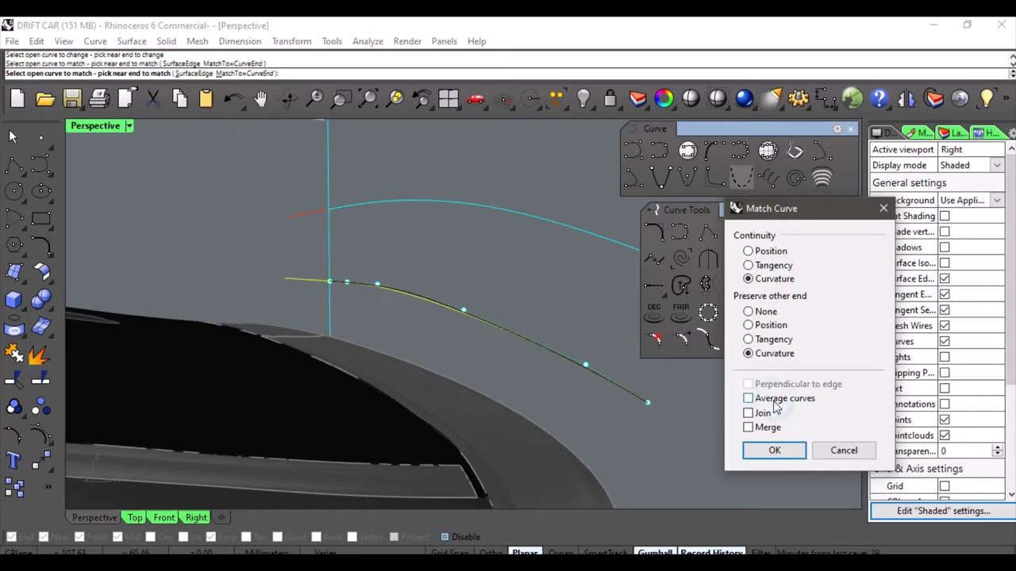
left_click(773, 451)
Inspect the matched lower curve over the car's roof in Perspective and close up in the Right view.
right_click_drag(659, 394, 381, 369)
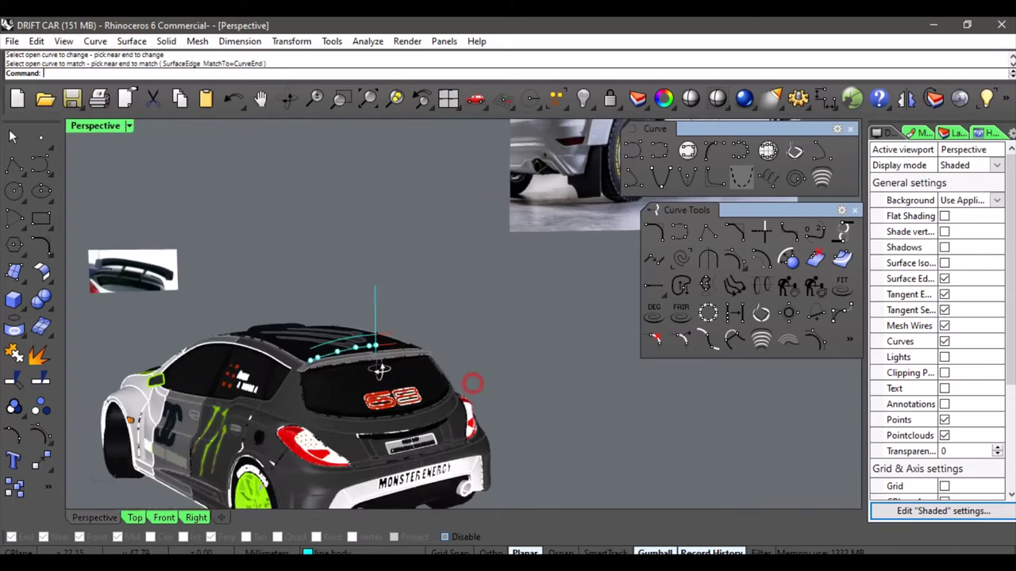
scroll(343, 328, "up", 3)
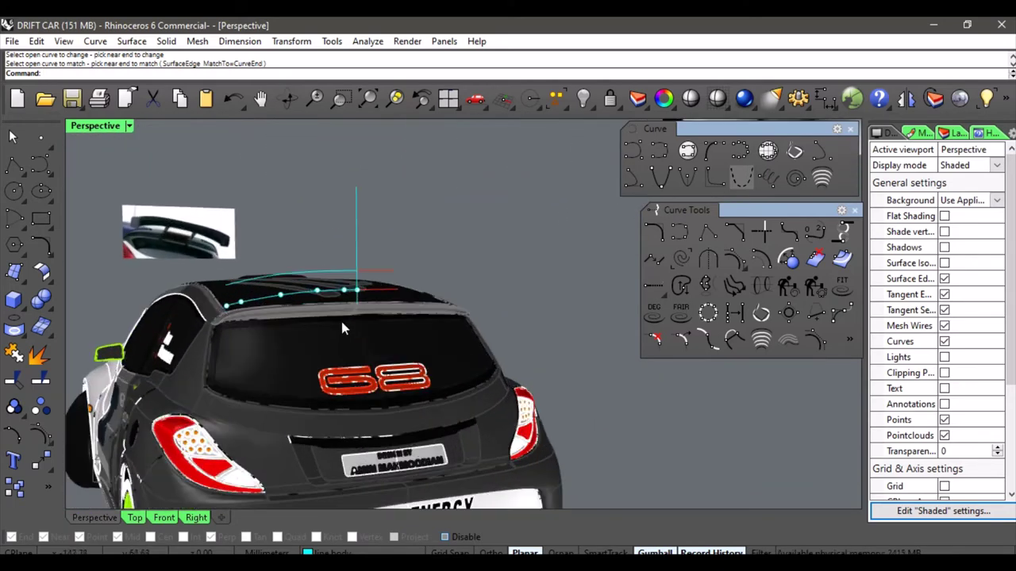
left_click(196, 517)
scroll(388, 304, "up", 3)
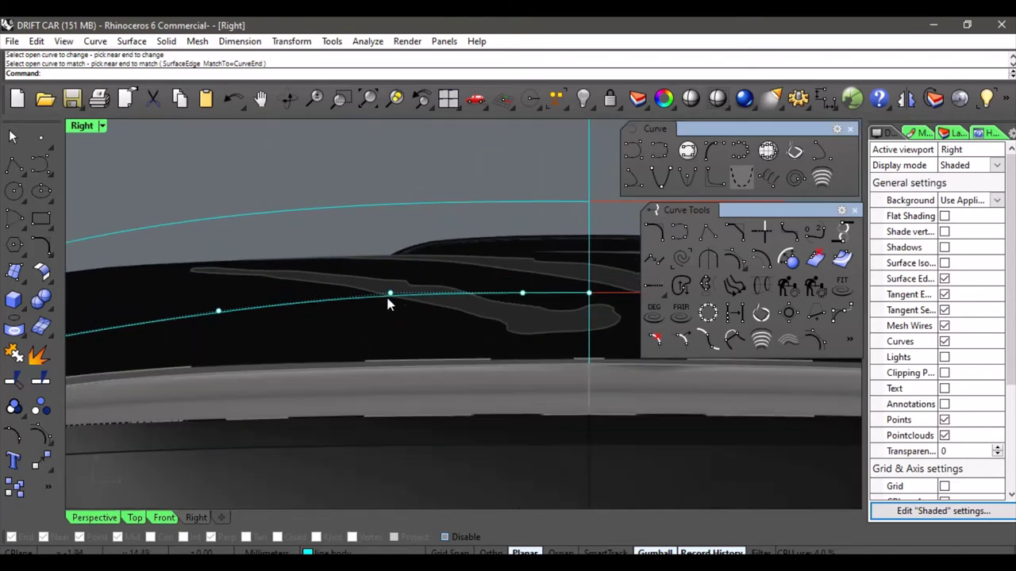
Move the two control points next to the lower curve's centre end outward horizontally, and turn the control points off.
mouse_move(365, 318)
right_mouse_down()
mouse_move(402, 294)
mouse_move(380, 330)
right_mouse_up()
scroll(400, 295, "down", 4)
scroll(418, 311, "up", 2)
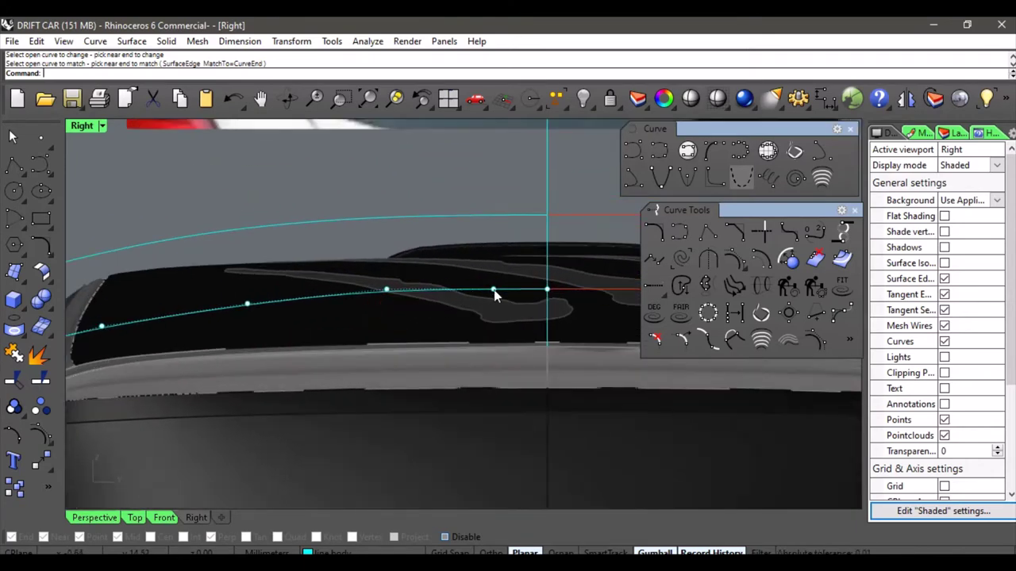
left_click(494, 290)
left_click(386, 291, "shift")
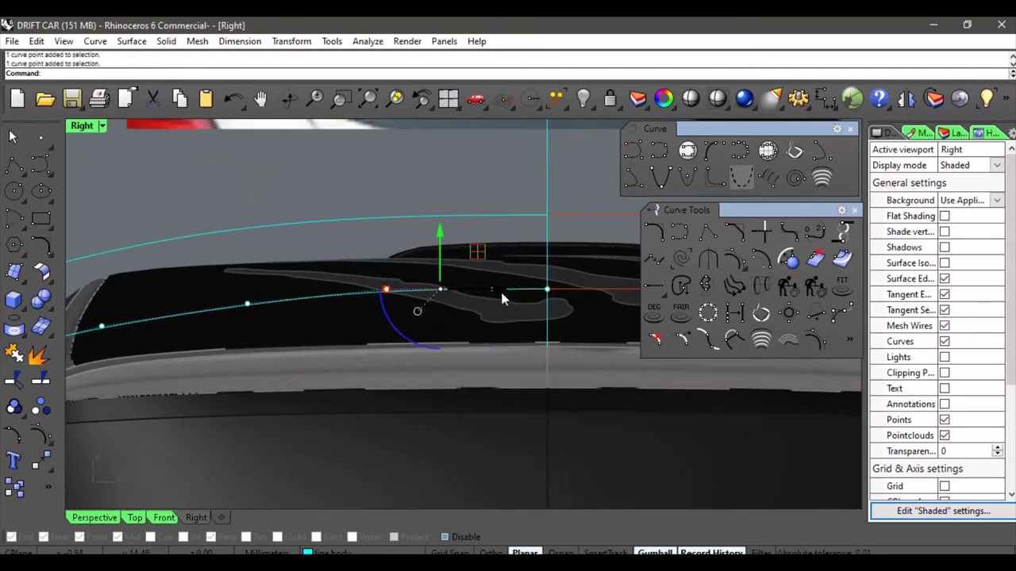
left_click_drag(496, 292, 331, 311)
scroll(331, 312, "down", 4)
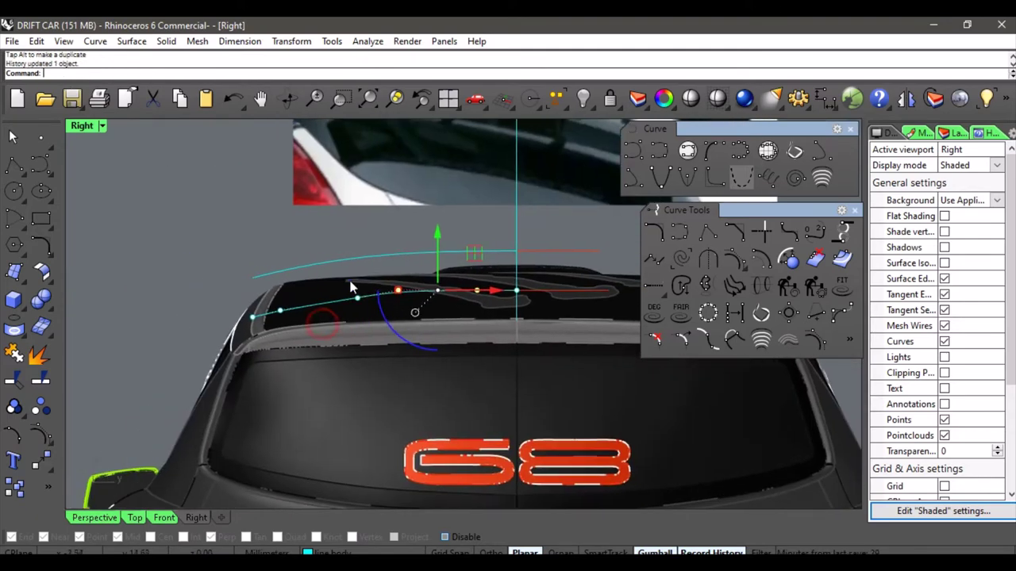
scroll(273, 256, "down", 3)
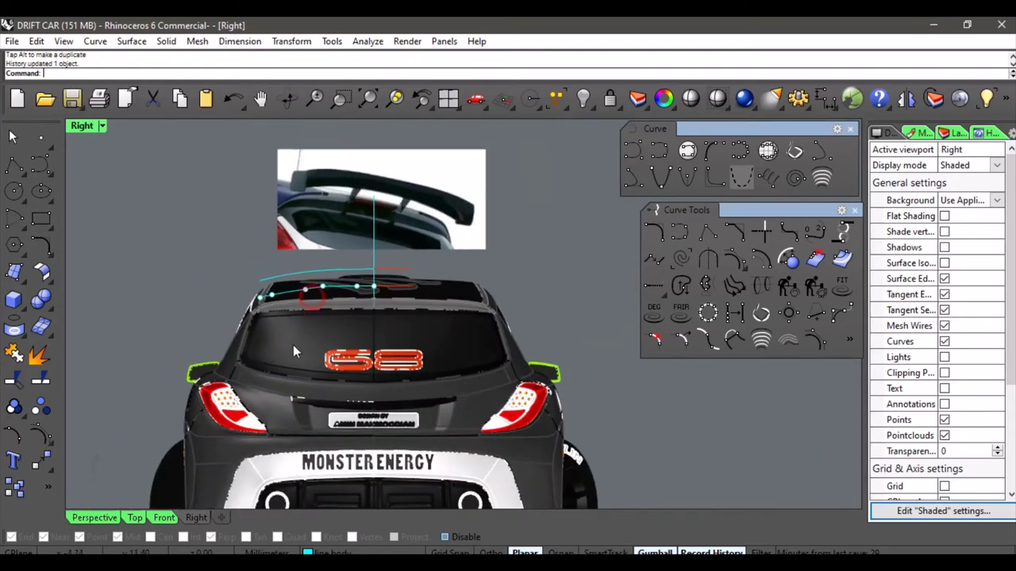
right_click(43, 433)
scroll(365, 308, "up", 2)
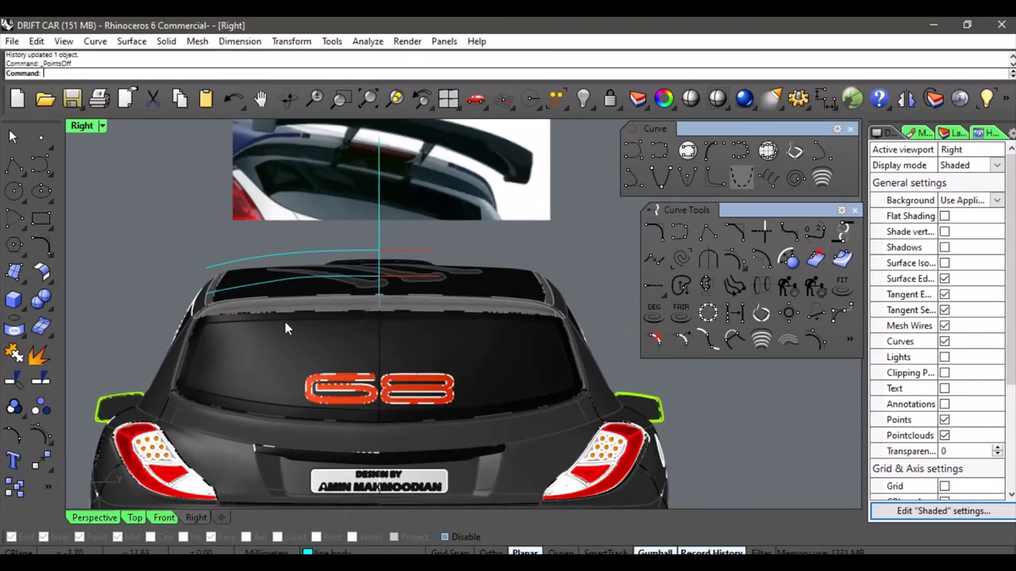
Delete the lower curve's third control point from the centre end to smooth the curve.
scroll(262, 302, "up", 2)
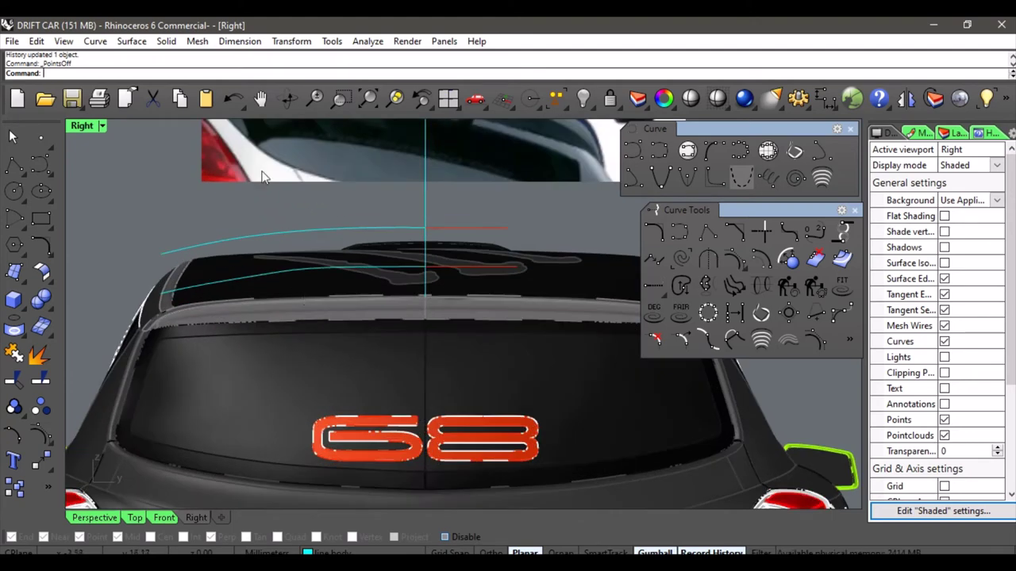
scroll(278, 256, "up", 1)
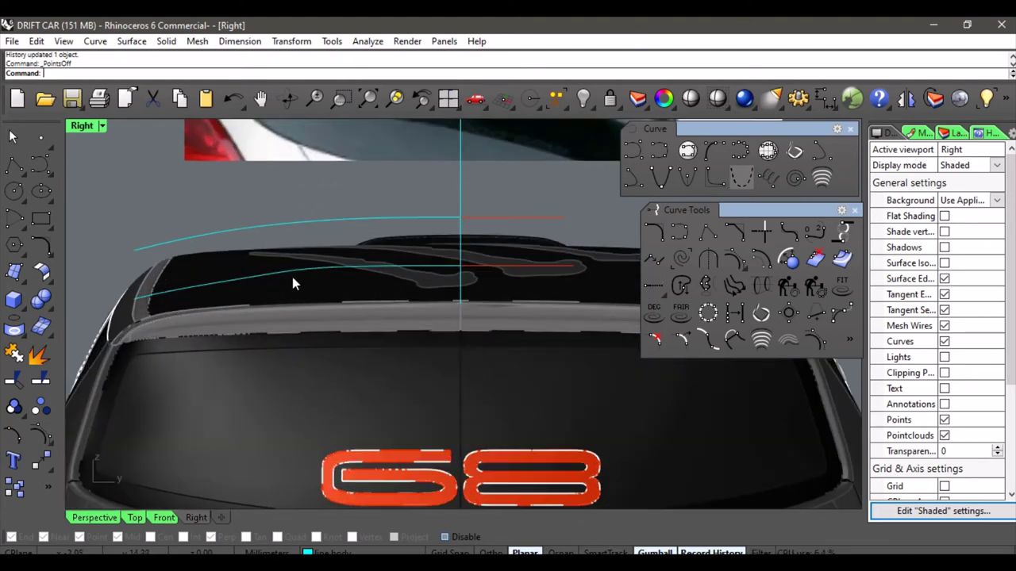
left_click(293, 279)
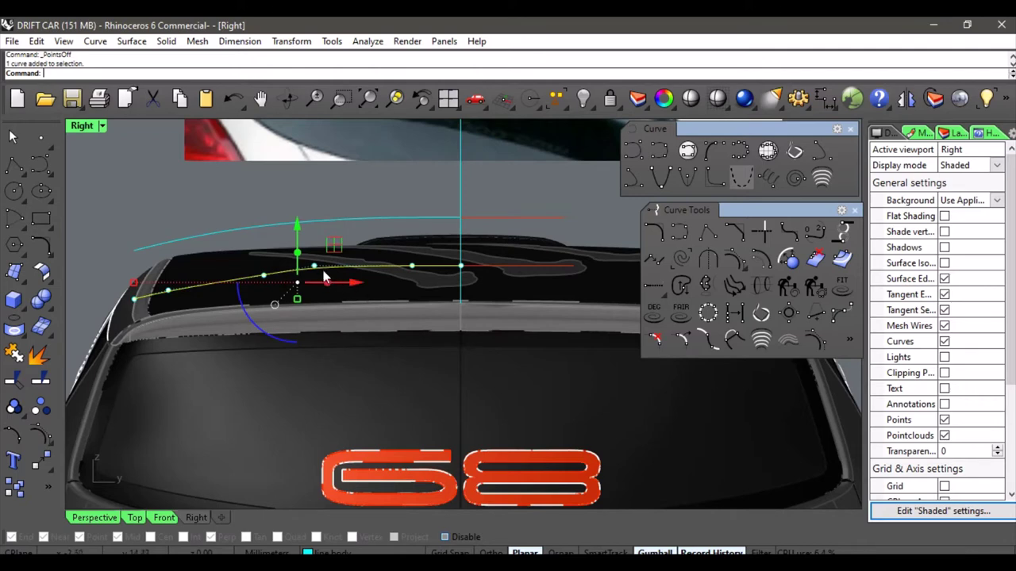
left_click(315, 267)
key("Delete")
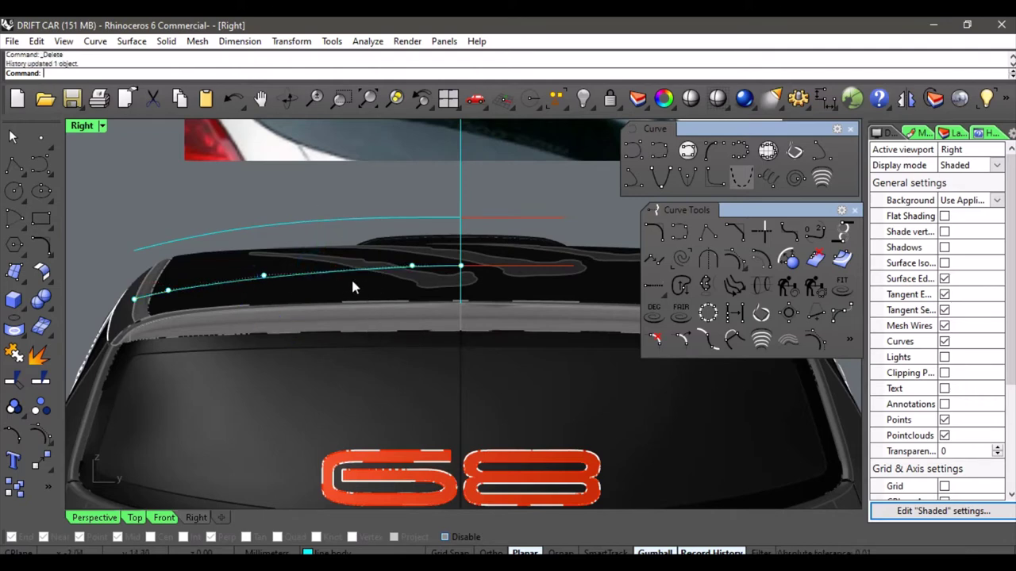
scroll(378, 248, "down", 3)
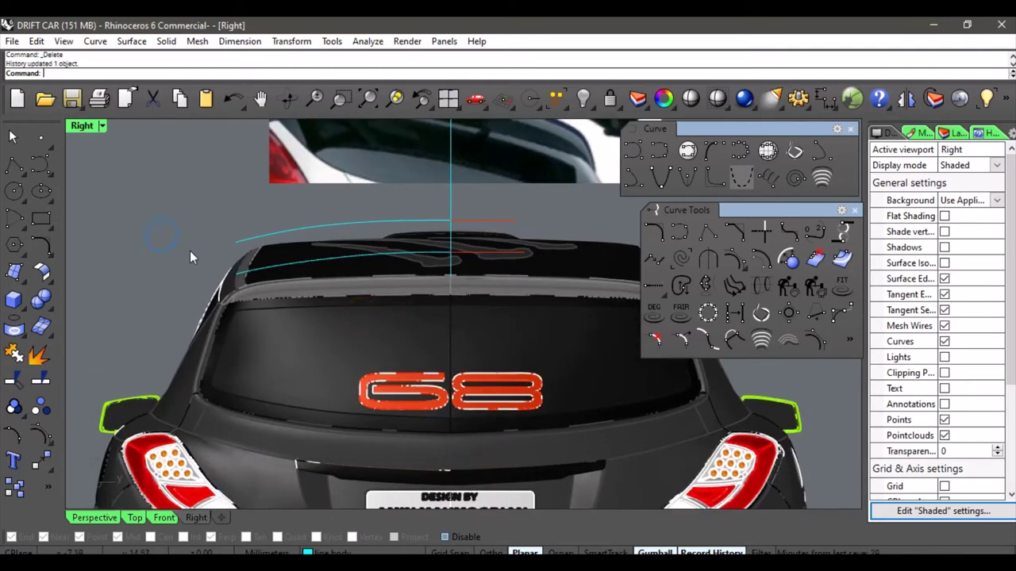
scroll(206, 265, "down", 3)
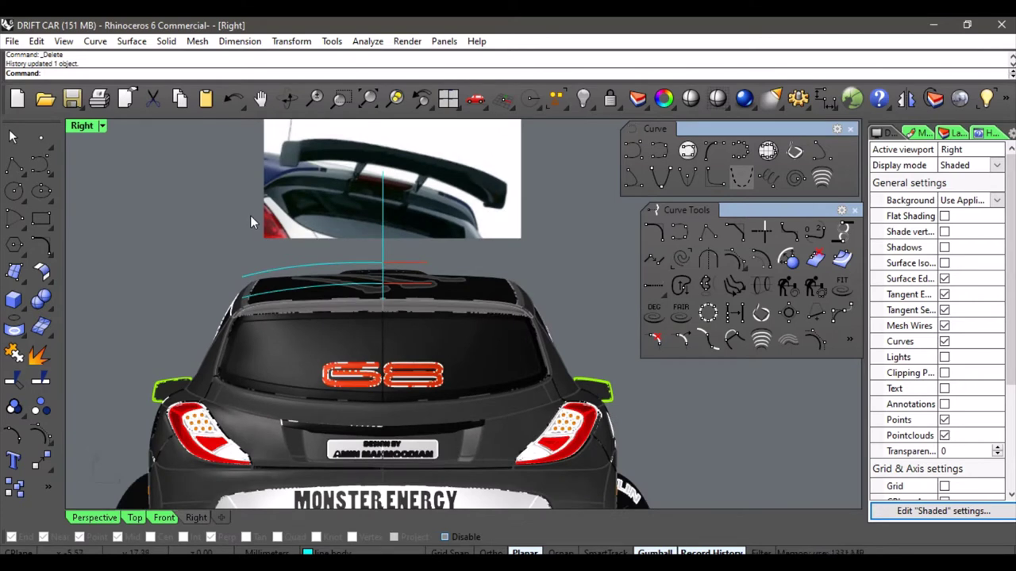
Examine the wing's position and side profile in the reference photos, and compare them with the curves over the car's roof in Perspective.
left_click(95, 518)
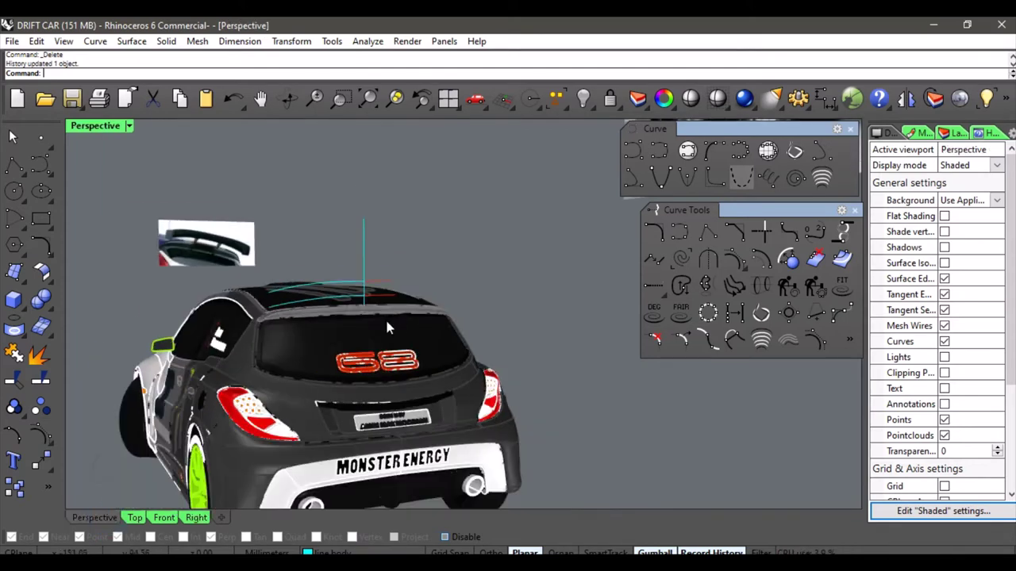
right_click_drag(385, 317, 462, 328)
scroll(464, 337, "up", 5)
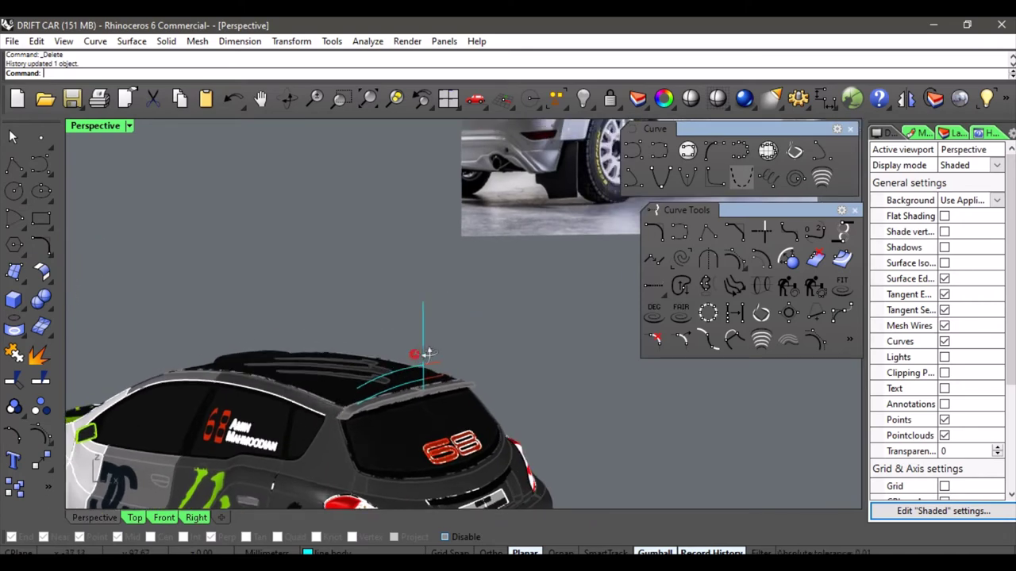
scroll(452, 349, "down", 5)
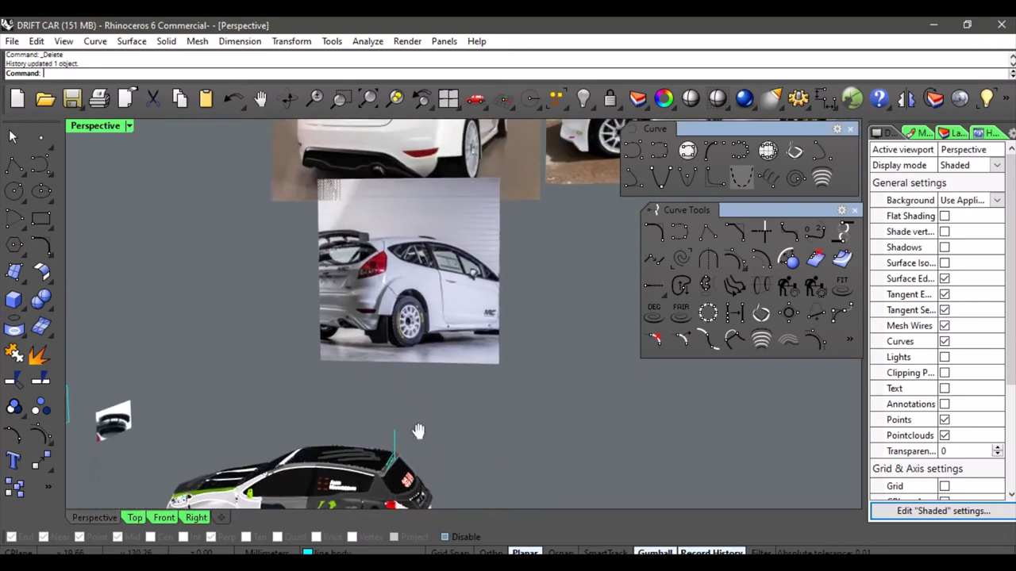
scroll(430, 310, "down", 3)
right_click_drag(463, 318, 445, 286, "shift")
right_click_drag(534, 264, 483, 297, "shift")
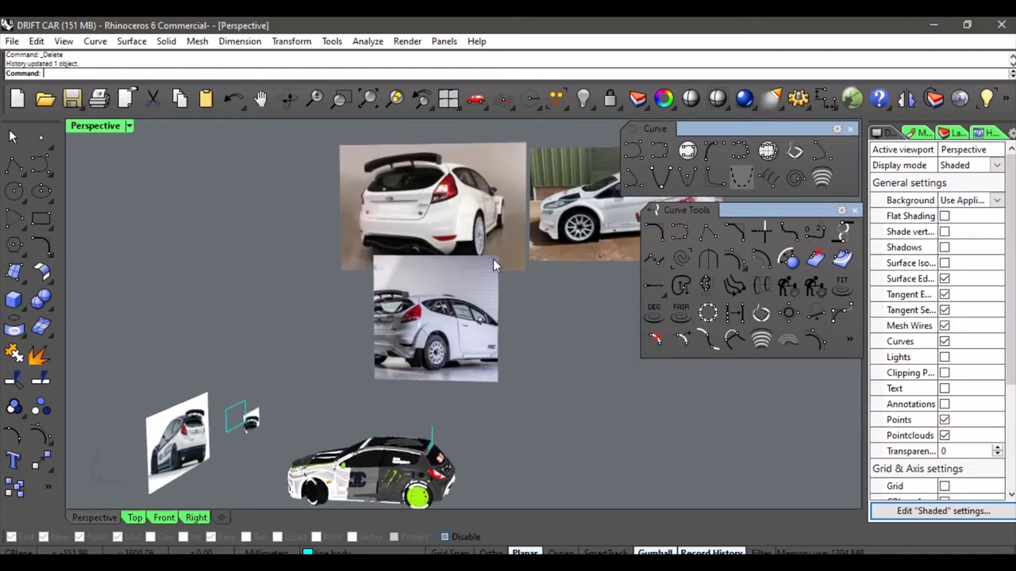
right_click_drag(492, 259, 246, 353, "shift")
scroll(441, 270, "up", 5)
scroll(441, 293, "up", 3)
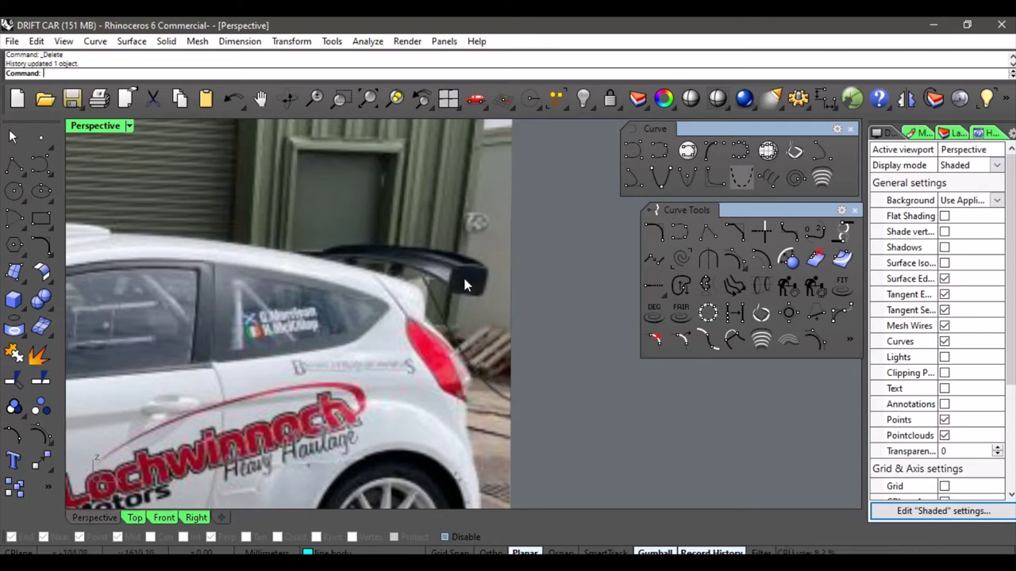
scroll(437, 296, "down", 6)
right_click_drag(387, 302, 448, 282, "shift")
scroll(448, 281, "down", 3)
right_click_drag(333, 306, 453, 277, "shift")
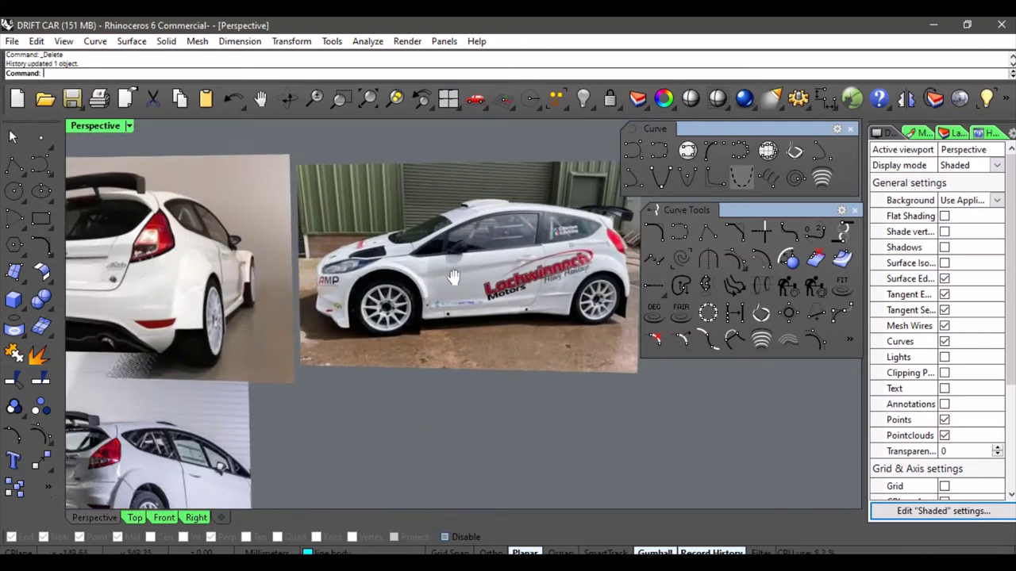
right_click_drag(238, 349, 456, 228, "shift")
scroll(448, 262, "down", 3)
right_click_drag(381, 448, 468, 292, "shift")
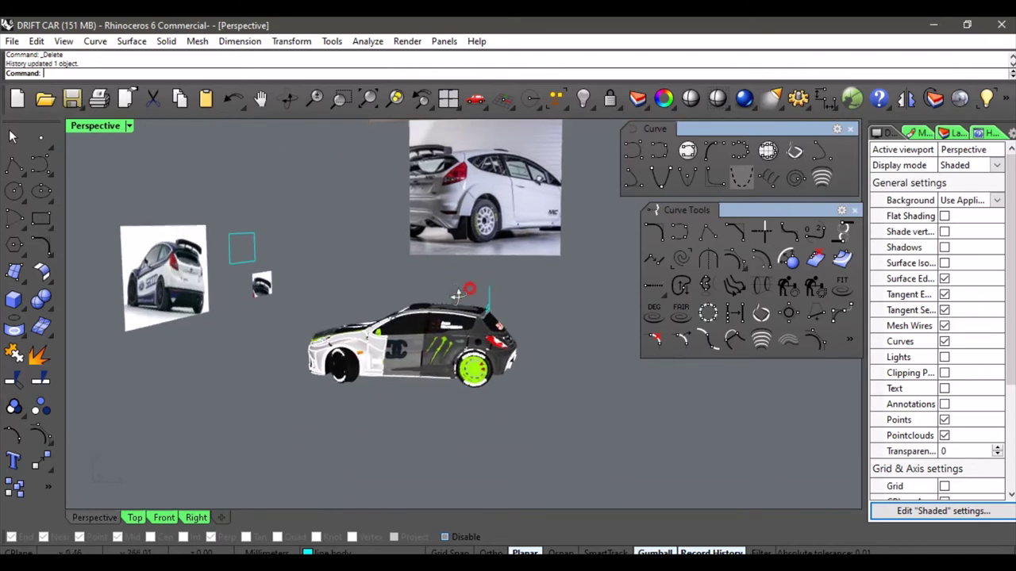
scroll(458, 312, "up", 3)
scroll(457, 312, "up", 5)
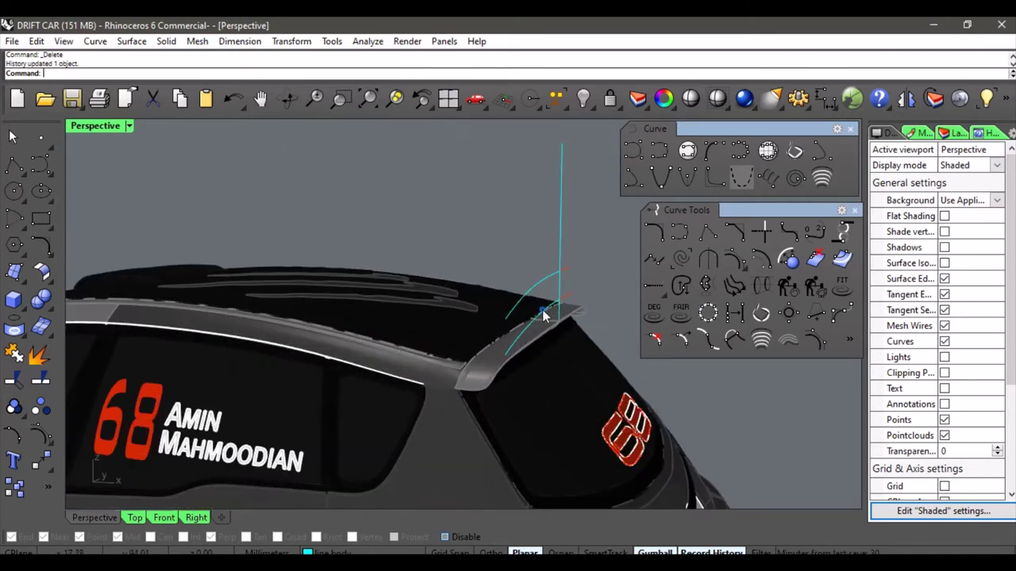
Try to shift the lower curve at the rear of the roof, and undo the move.
left_click(573, 334)
left_click(587, 351)
right_click_drag(490, 328, 550, 315, "shift")
mouse_move(538, 325)
left_mouse_down()
mouse_move(521, 327)
mouse_move(528, 314)
left_mouse_up()
key("Escape")
scroll(457, 283, "down", 4)
right_click_drag(457, 283, 492, 309)
scroll(500, 298, "up", 4)
key("ctrl+z")
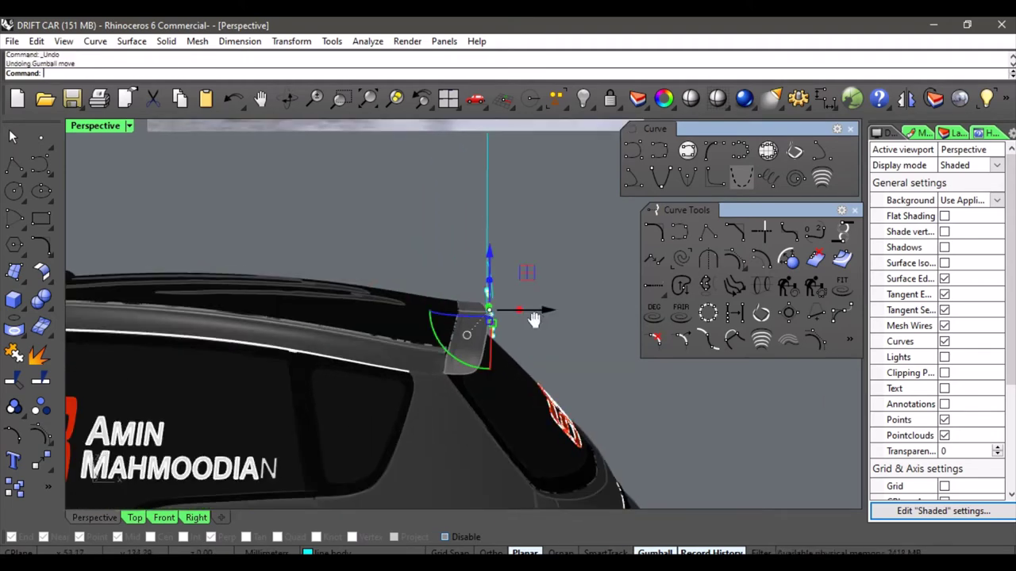
Try to move the lower curve toward the front of the car with history recording off, restore recording and undo the move.
scroll(441, 308, "up", 5)
left_click(398, 295, "shift")
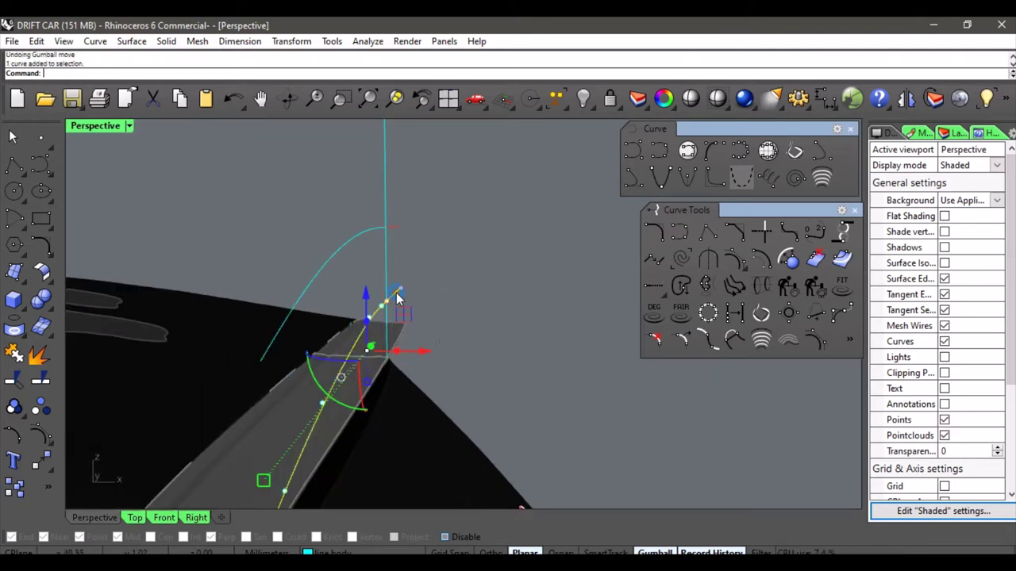
left_click(515, 369)
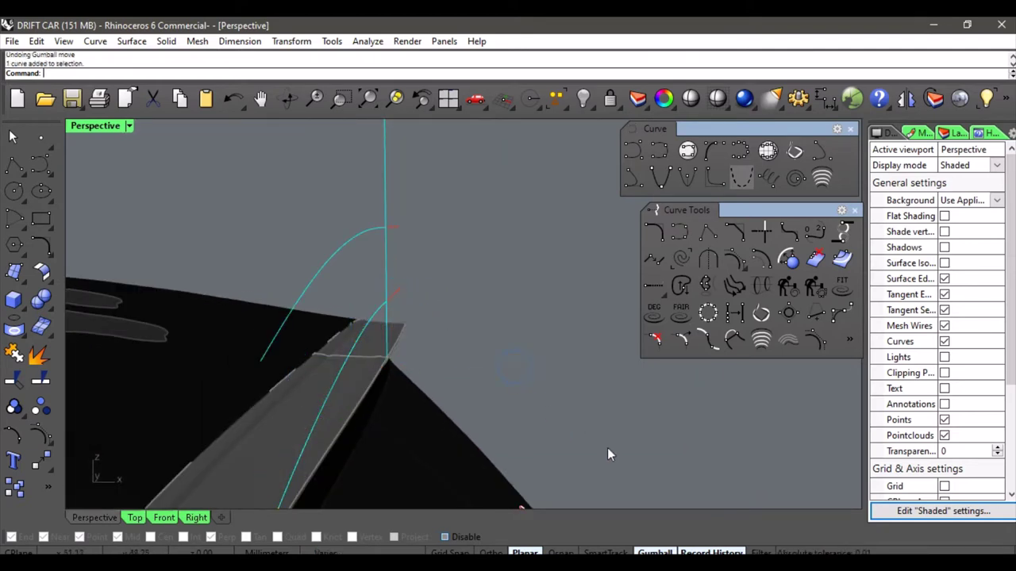
left_click(711, 553)
left_click(371, 316)
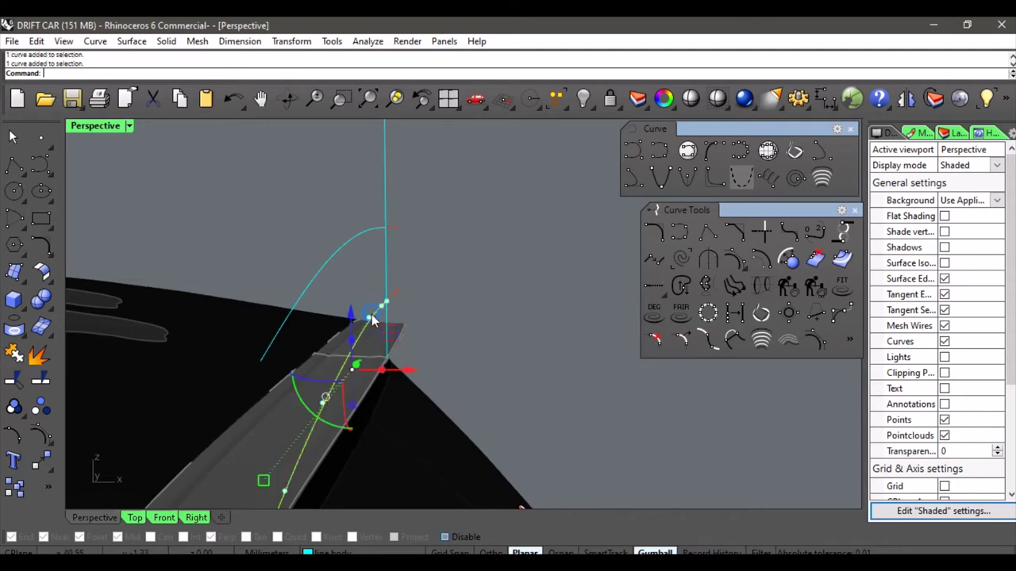
left_click_drag(421, 371, 337, 371)
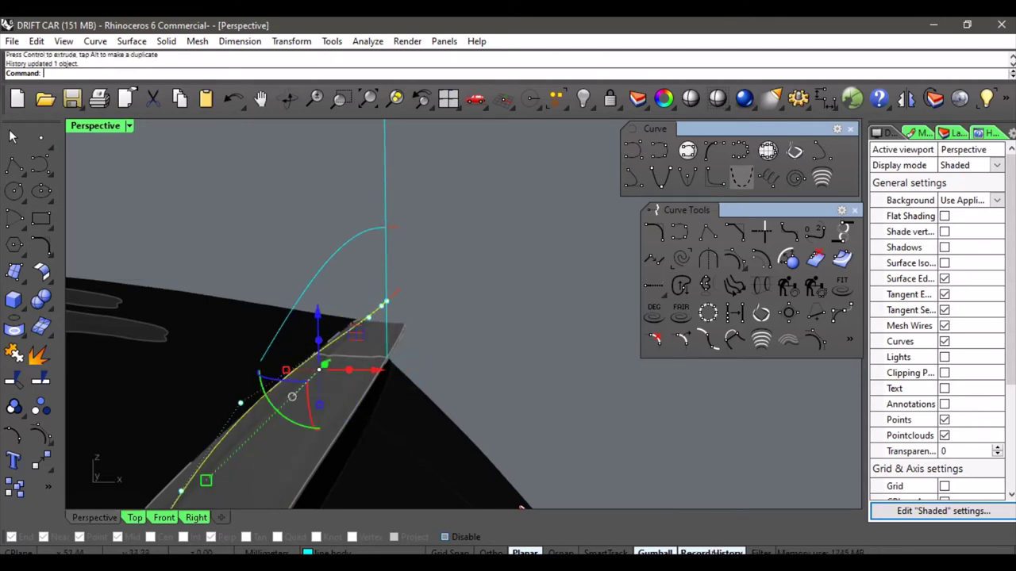
left_click(711, 553)
key("ctrl+z")
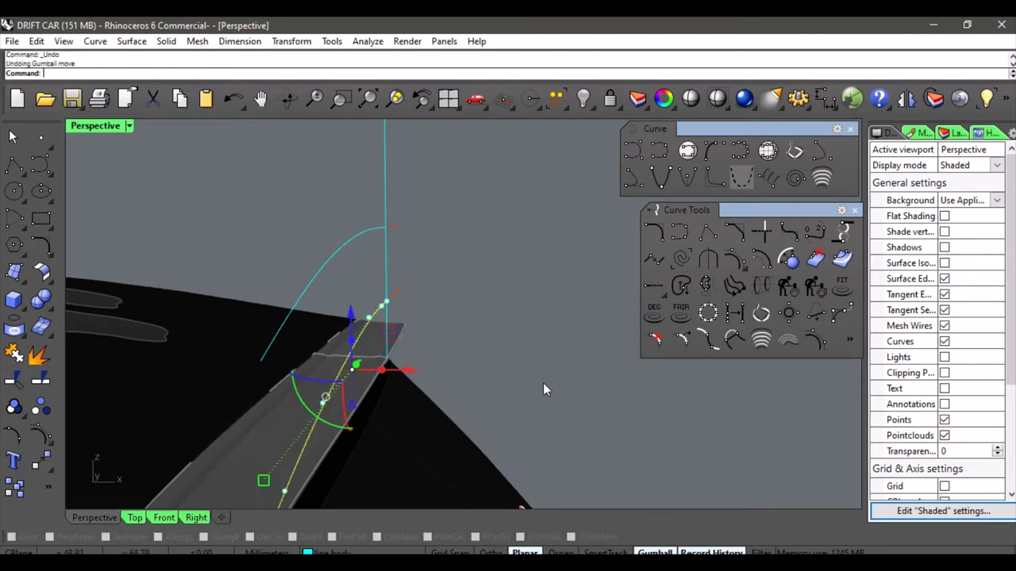
Turn off Update Children in the history settings and move the lower curve toward the front of the car.
left_click(619, 429)
right_click(711, 553)
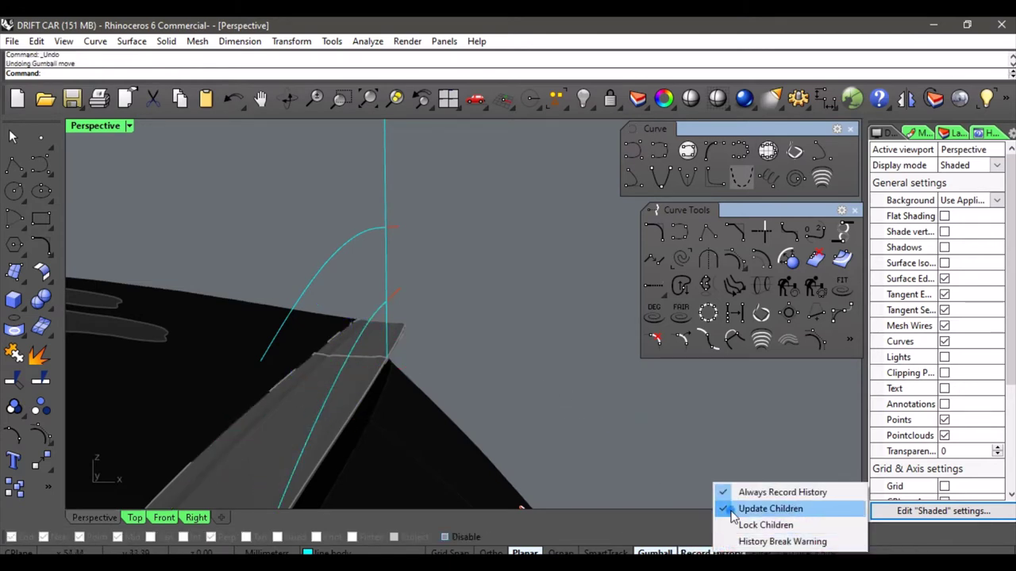
left_click(730, 512)
left_click(385, 330)
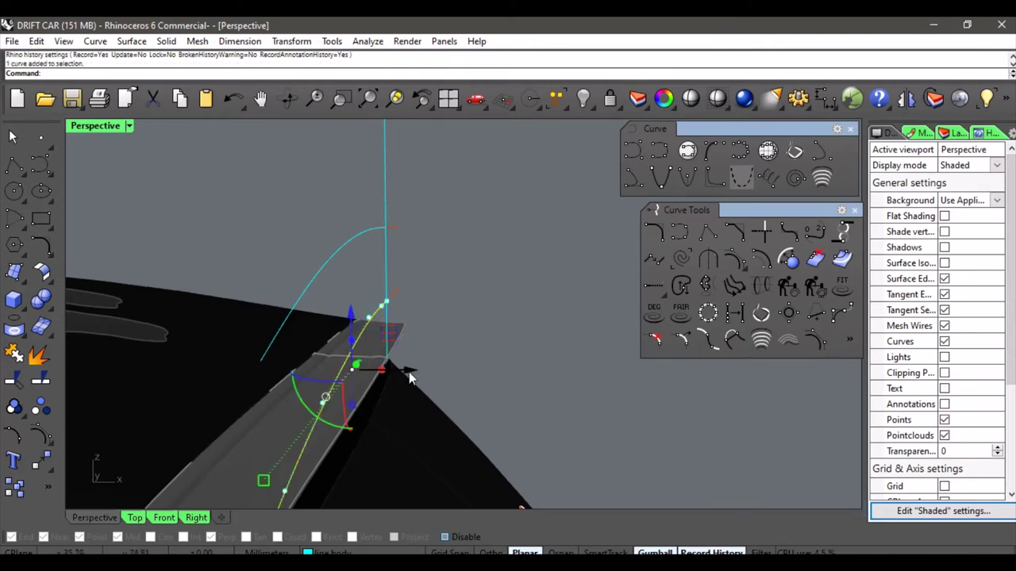
left_click_drag(408, 370, 300, 365)
left_click(521, 315)
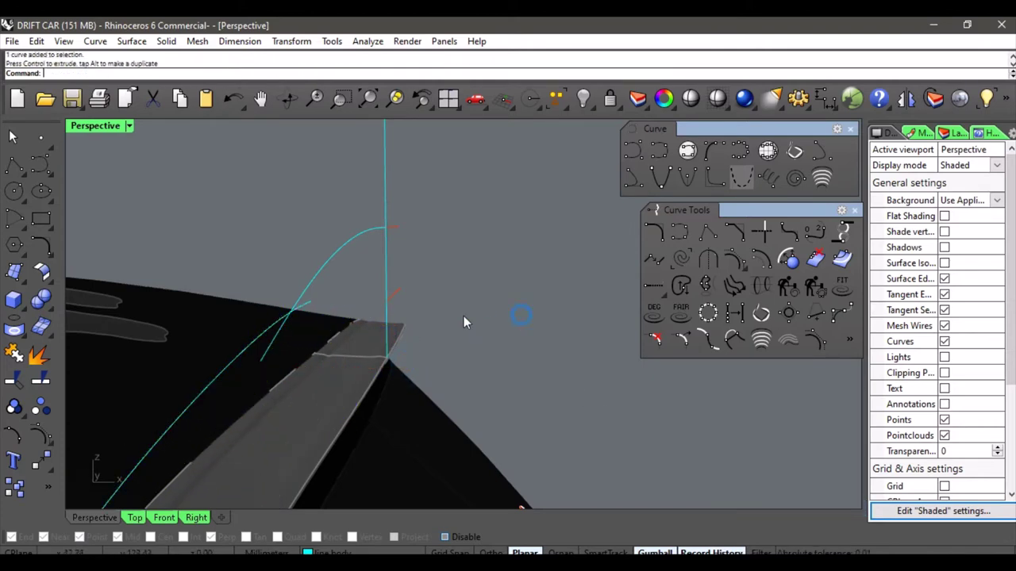
right_click_drag(349, 306, 366, 272)
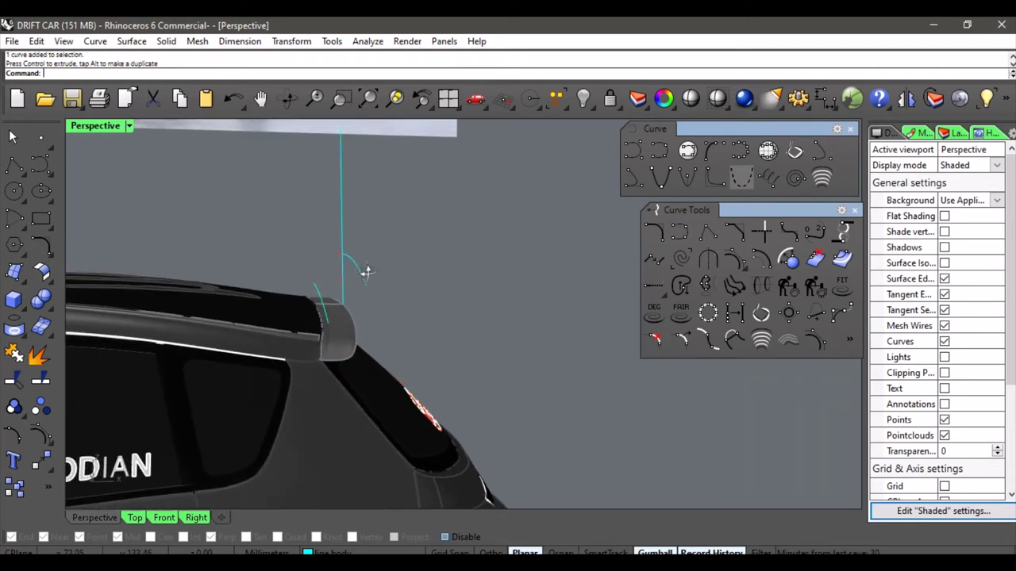
left_click(317, 290)
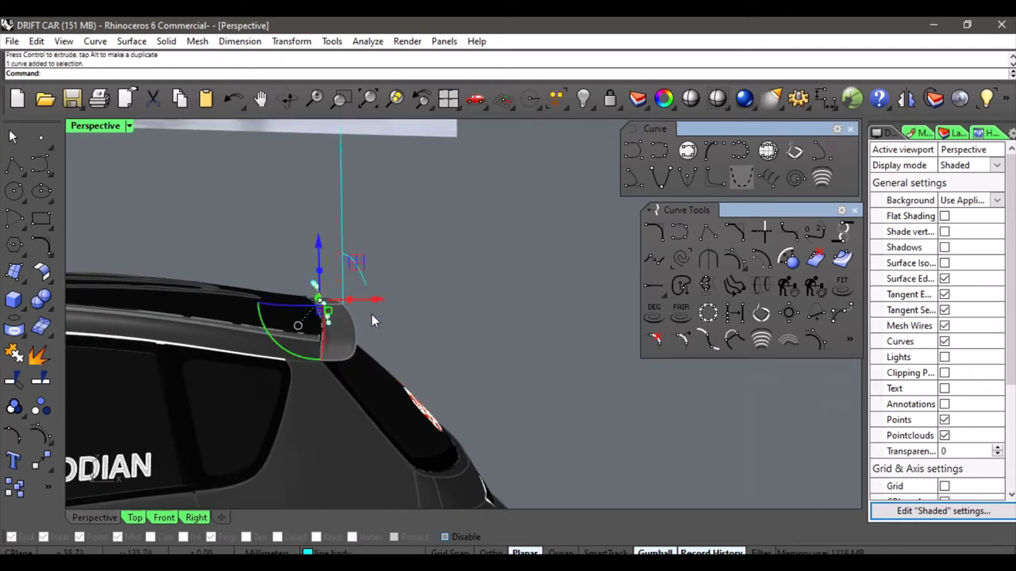
left_click(135, 517)
scroll(159, 474, "down", 3)
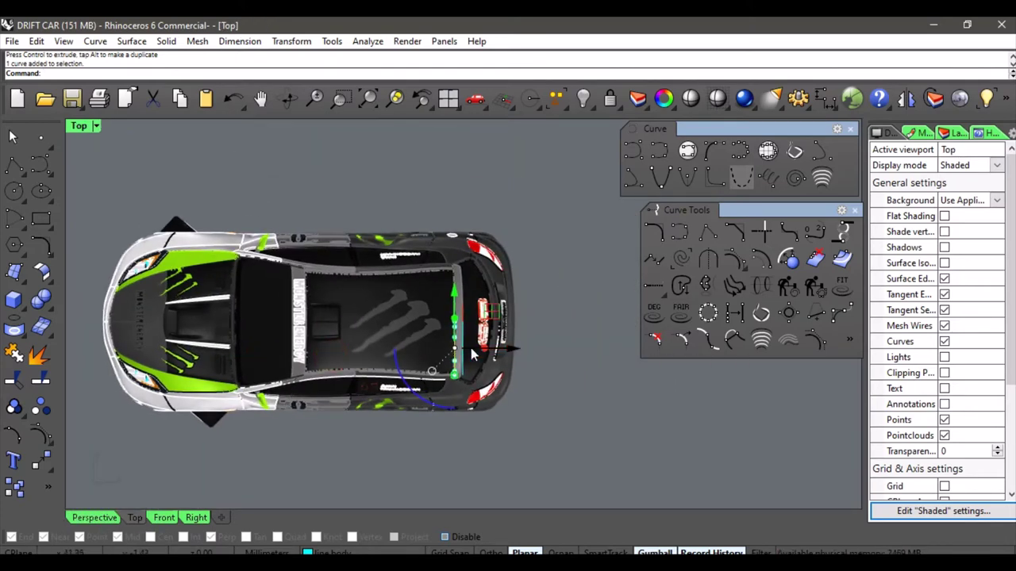
scroll(468, 350, "up", 3)
scroll(420, 403, "up", 2)
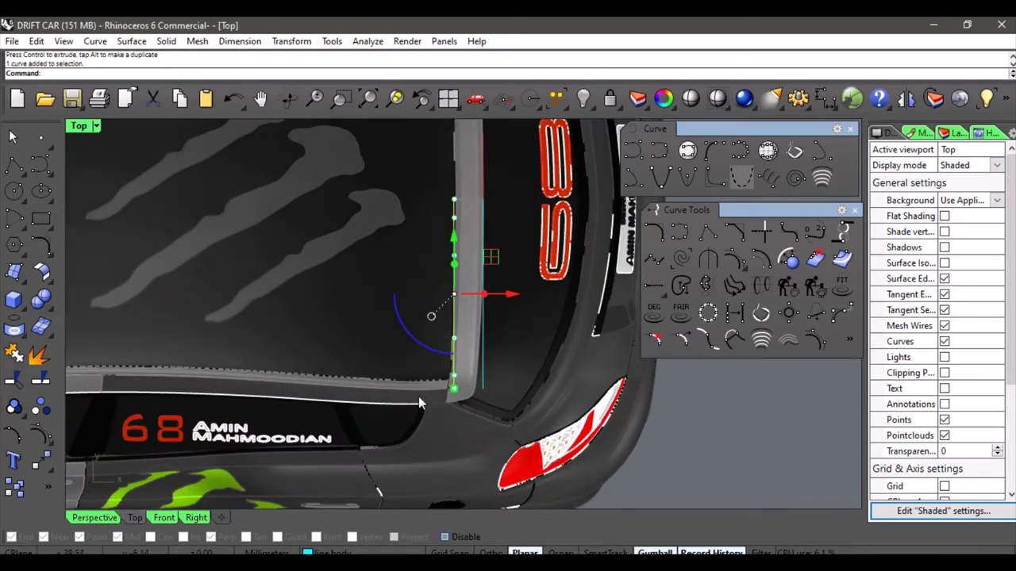
scroll(454, 381, "up", 3)
left_click(456, 366)
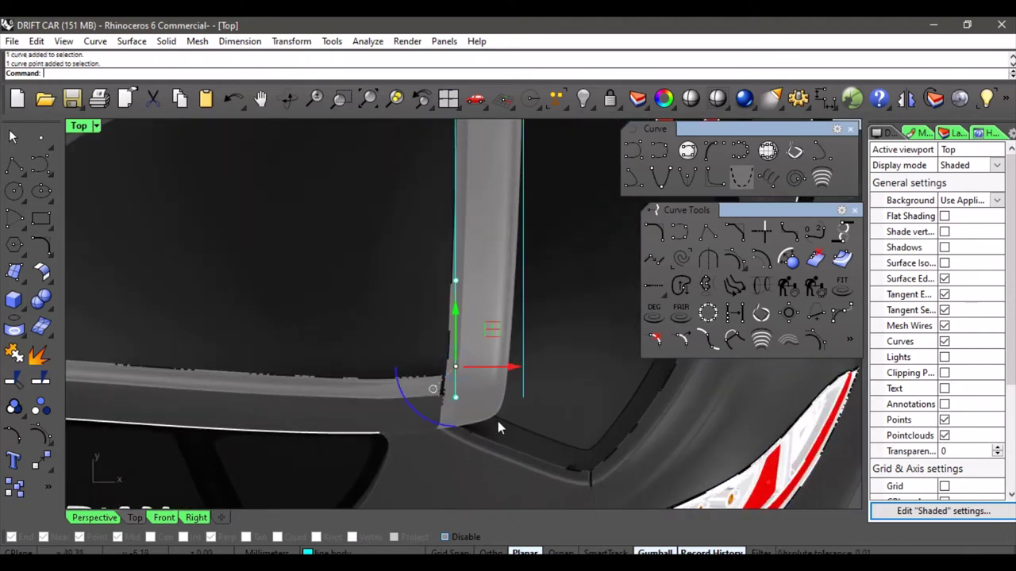
left_click(456, 396, "shift")
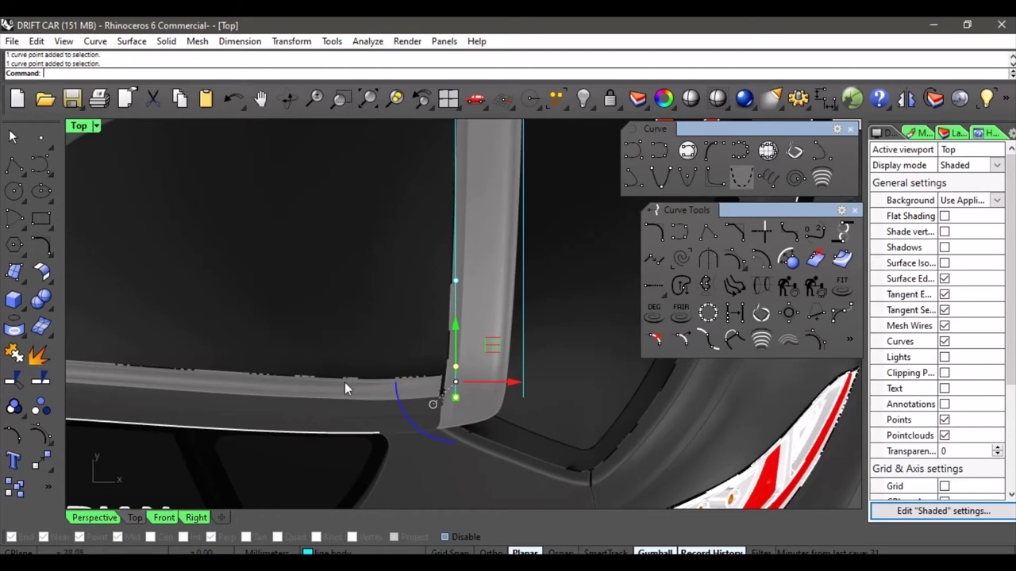
scroll(373, 349, "down", 3)
scroll(401, 316, "up", 2)
scroll(447, 296, "down", 8)
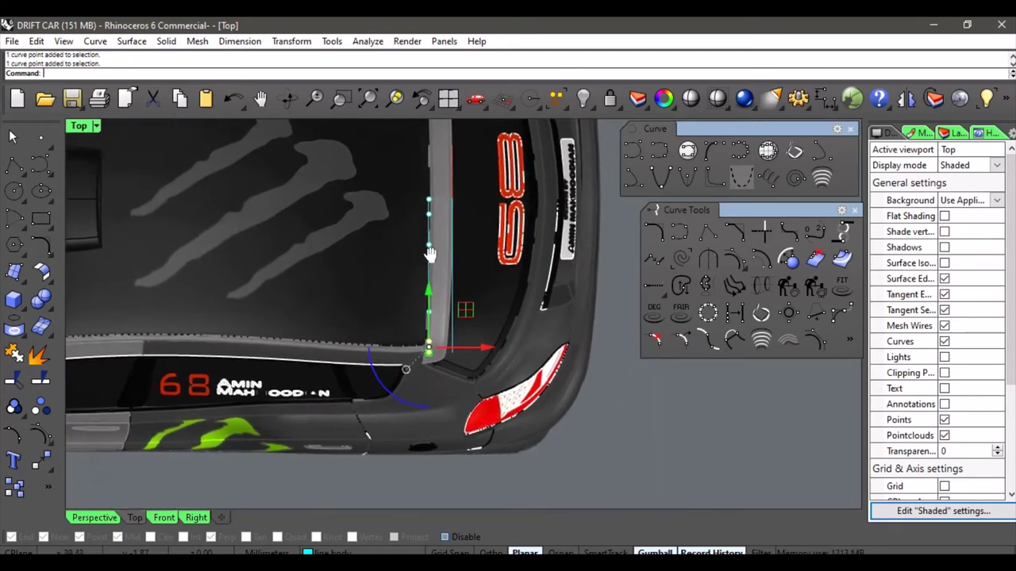
right_click_drag(429, 395, 441, 395)
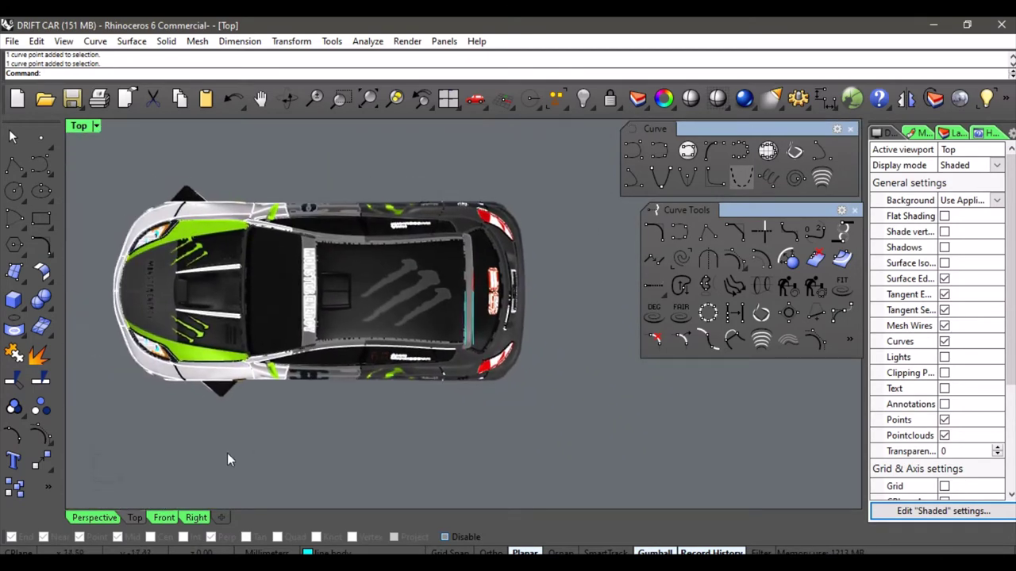
left_click(99, 517)
right_click_drag(450, 344, 434, 324)
scroll(433, 326, "down", 8)
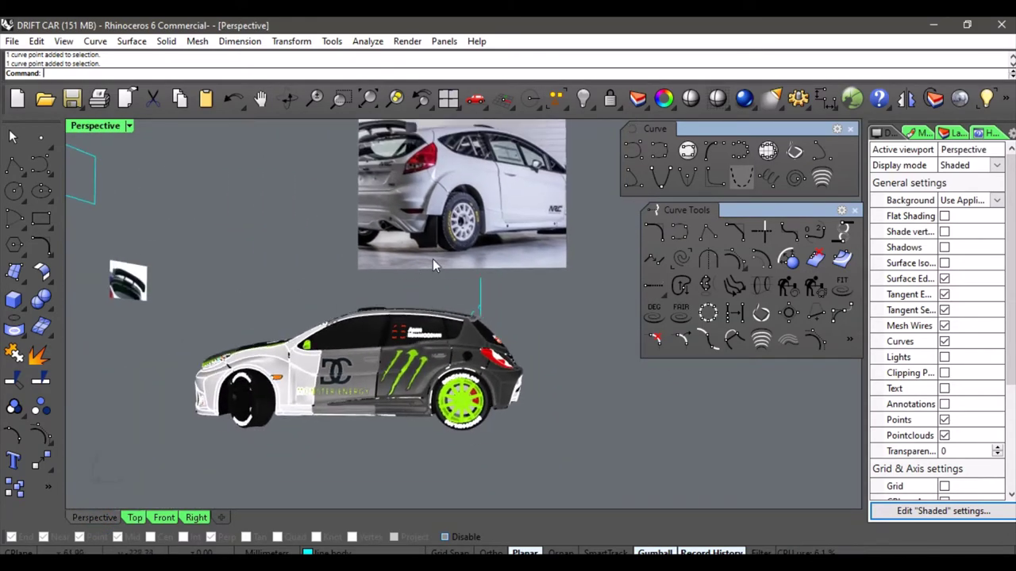
scroll(508, 319, "up", 2)
right_click_drag(497, 328, 517, 310)
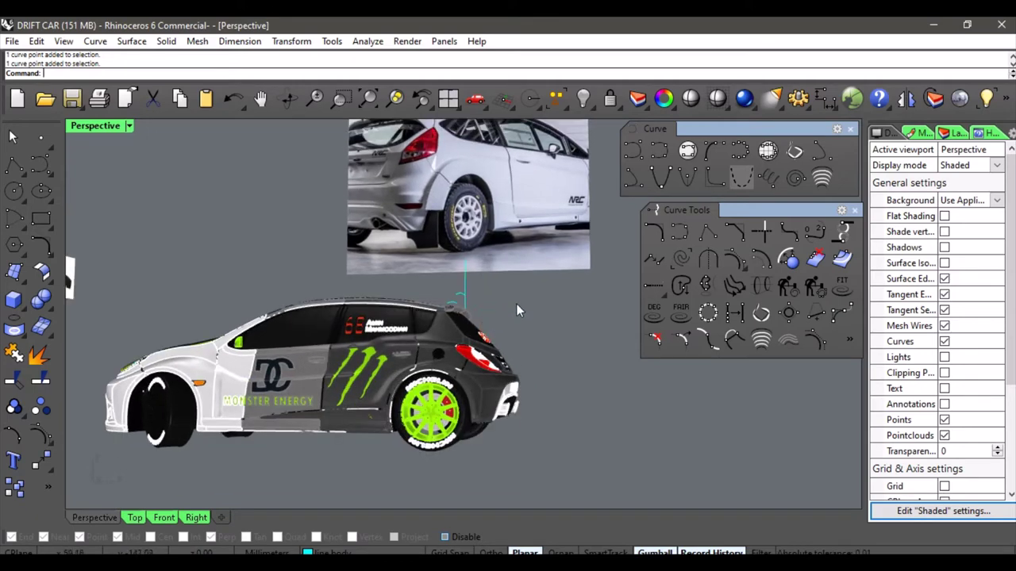
left_click_drag(426, 365, 95, 492)
mouse_move(393, 353)
right_mouse_down()
mouse_move(445, 366)
mouse_move(527, 304)
right_mouse_up()
left_click(484, 350)
scroll(482, 350, "down", 3)
scroll(444, 314, "up", 5)
right_click_drag(449, 345, 458, 341, "shift")
scroll(482, 317, "down", 3)
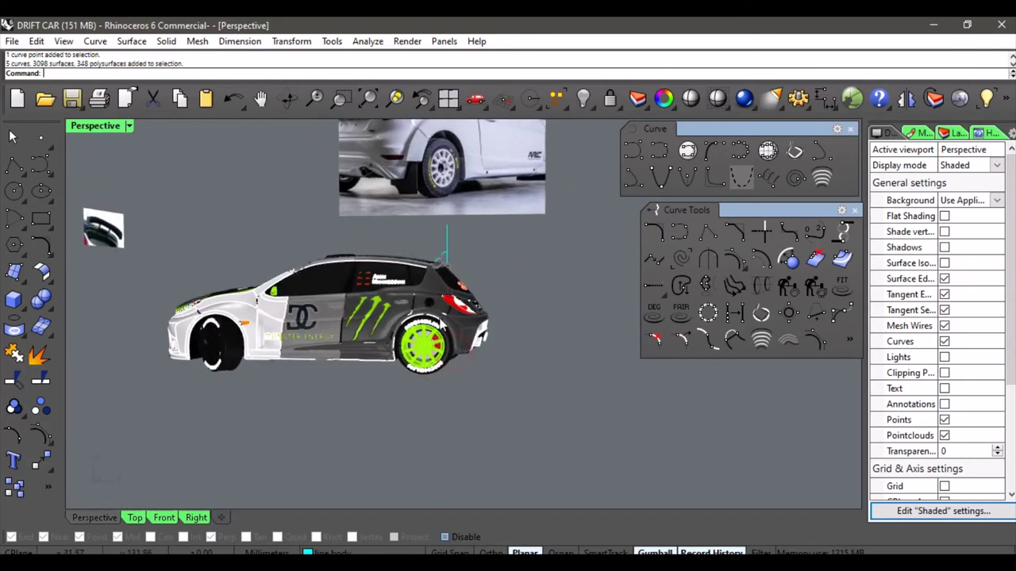
Lock all of the car's geometry while keeping the five wing construction curves unlocked.
left_click_drag(523, 246, 165, 393)
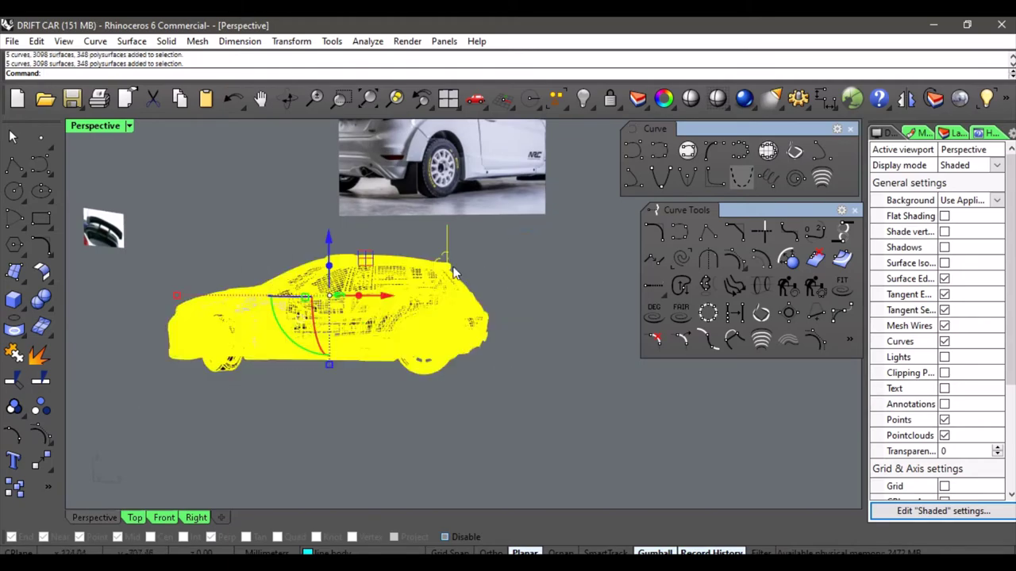
scroll(438, 265, "up", 5)
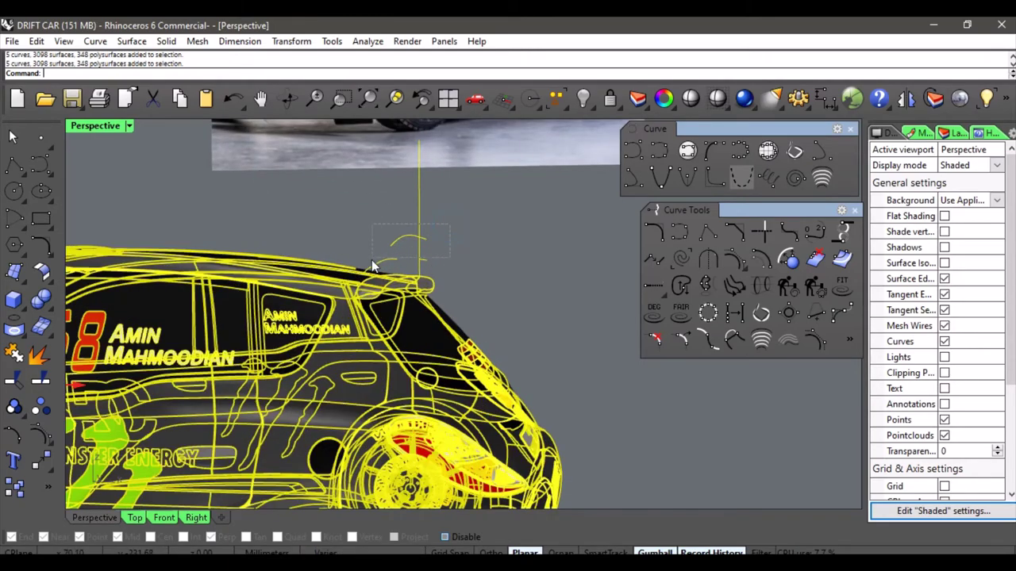
left_click_drag(371, 260, 373, 260, "ctrl")
right_click_drag(396, 256, 438, 259)
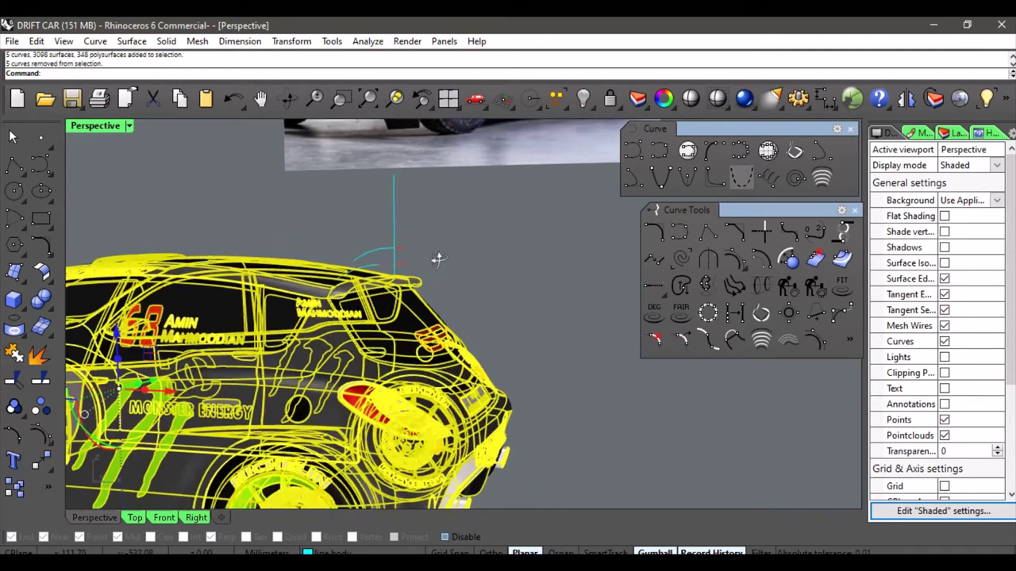
scroll(438, 258, "down", 4)
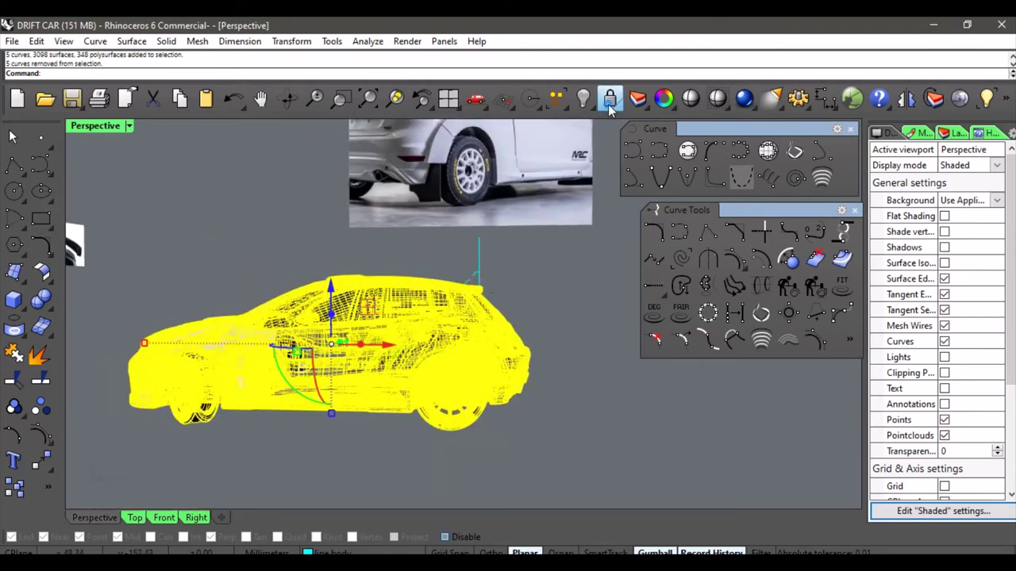
left_click(610, 99)
scroll(441, 288, "up", 3)
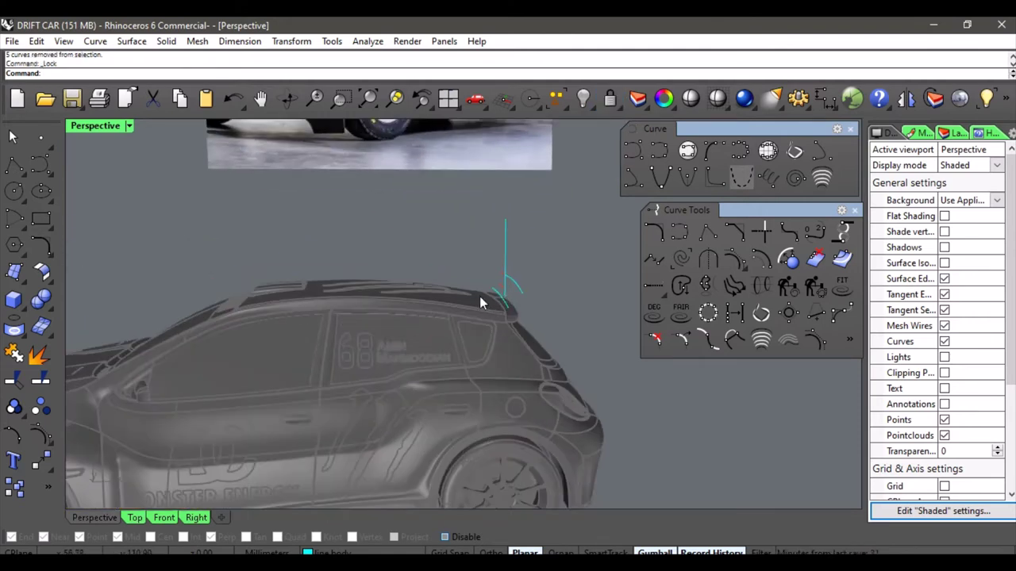
Show the control points of the upper and lower wing curves in the Top view.
right_click_drag(501, 245, 200, 486)
left_click(135, 518)
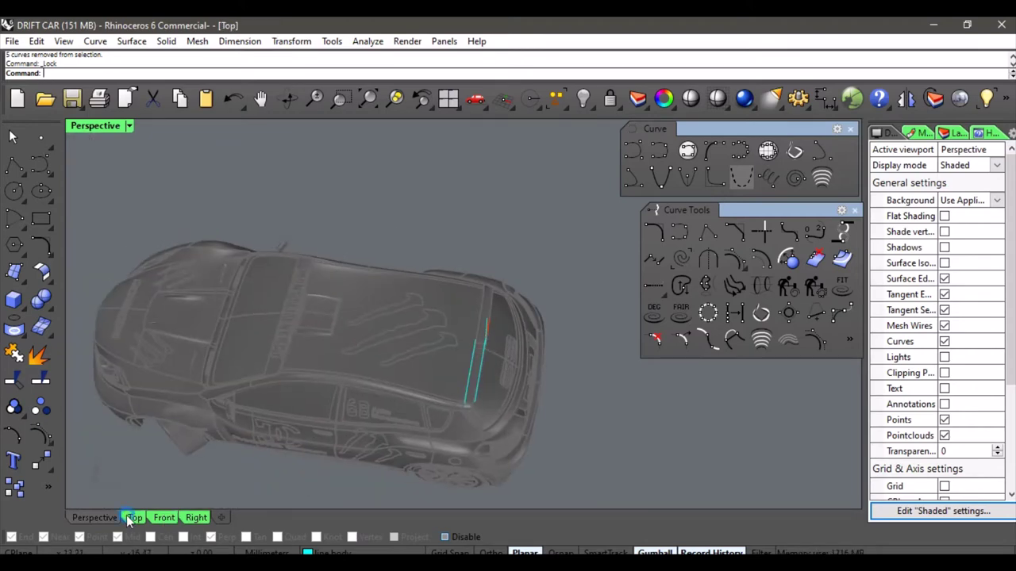
scroll(379, 373, "up", 5)
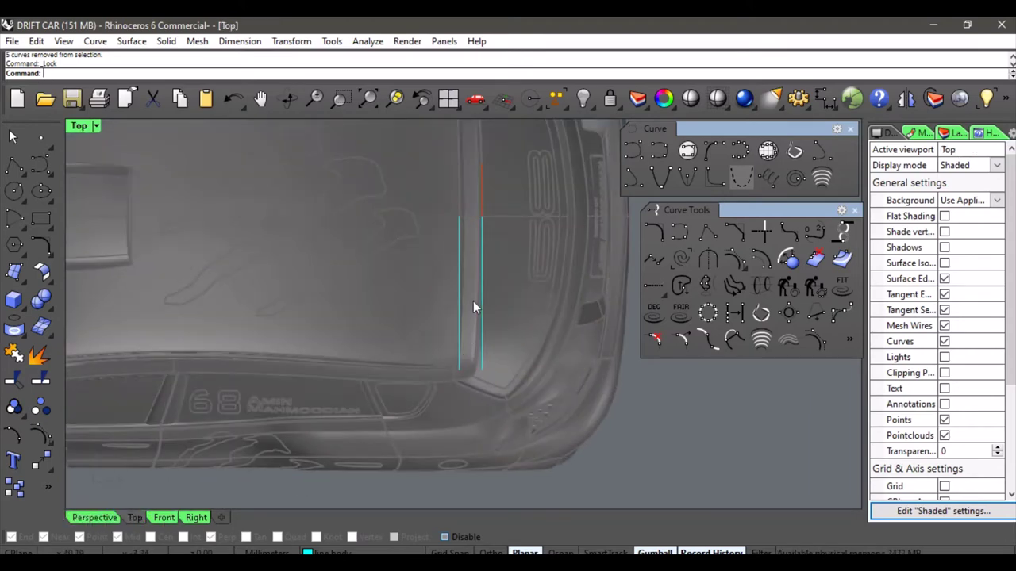
left_click(461, 326)
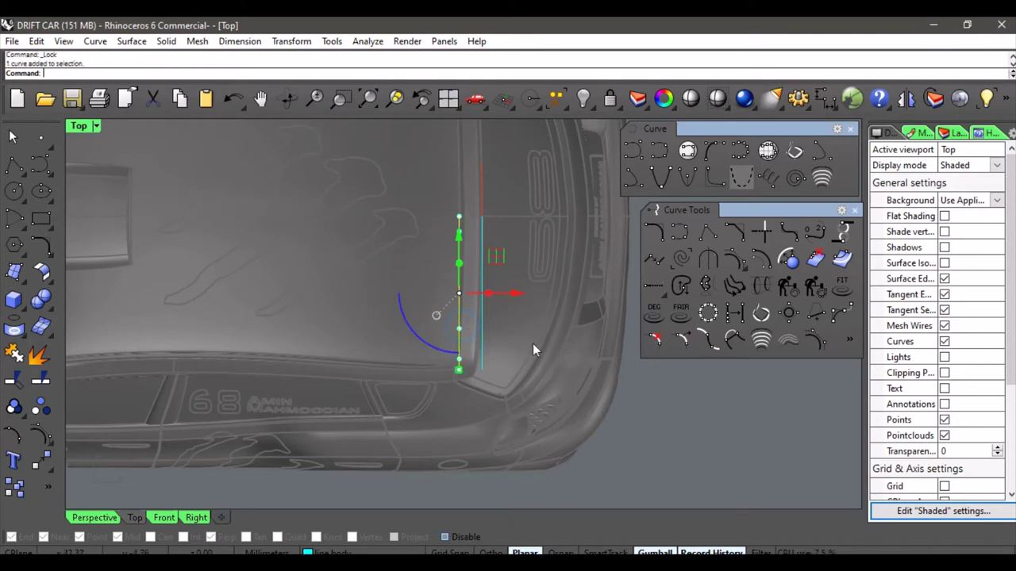
left_click(481, 349, "shift")
scroll(419, 346, "up", 2)
left_click(37, 435)
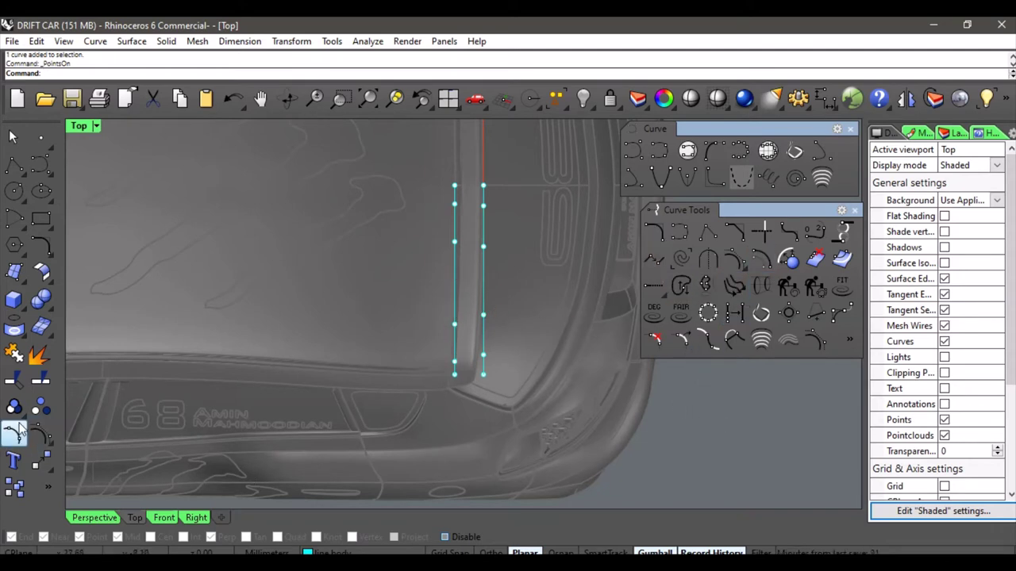
Bend the control points of both wing curves, except their centreline ends, so the outer ends sweep toward the car's front.
left_click(41, 462)
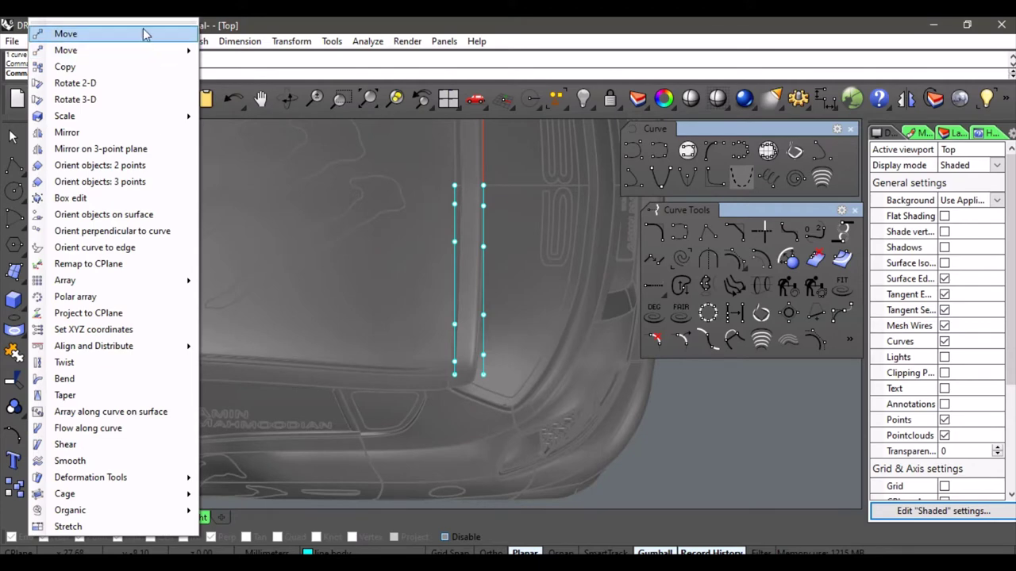
left_click_drag(145, 33, 571, 368)
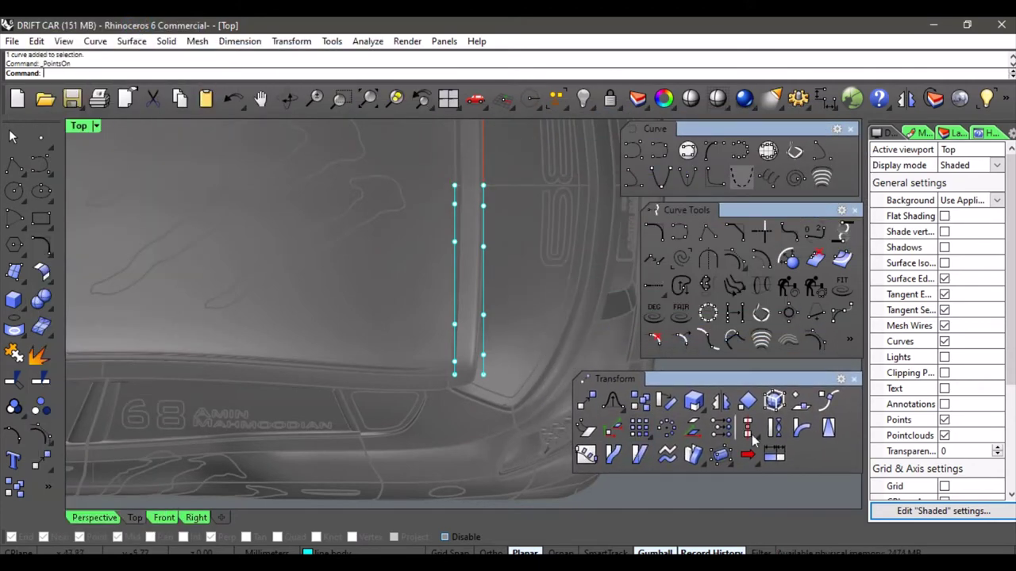
left_click(803, 428)
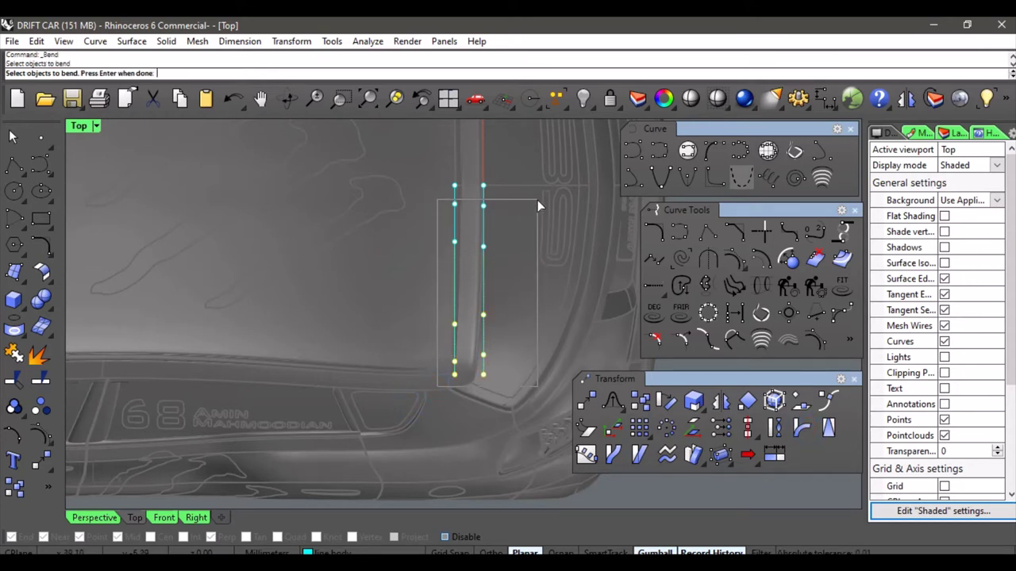
left_click_drag(538, 200, 537, 200)
scroll(481, 242, "down", 2)
right_click_drag(459, 281, 406, 323)
scroll(424, 272, "up", 4)
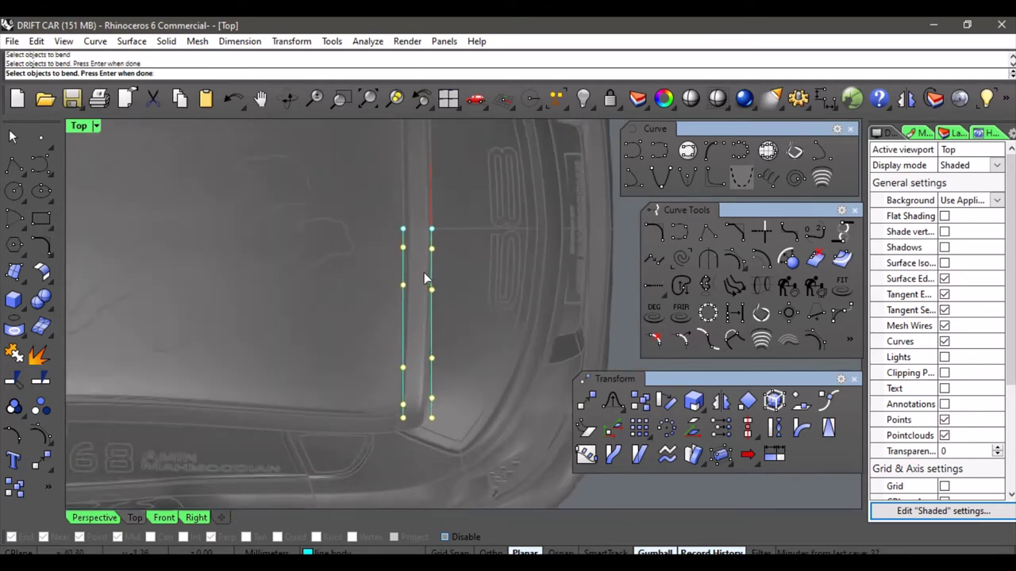
scroll(415, 259, "up", 1)
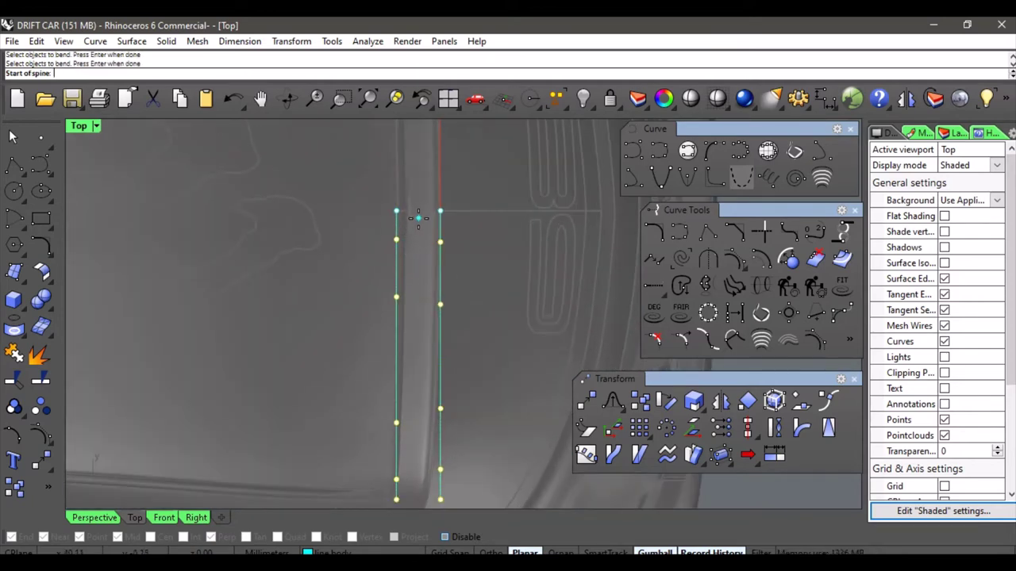
scroll(428, 341, "down", 2)
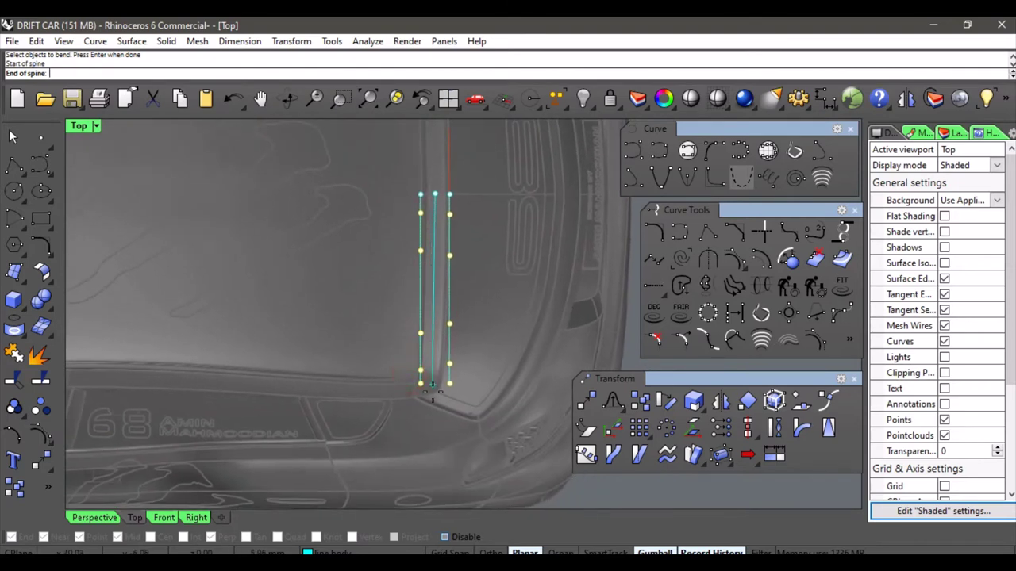
left_click(436, 428)
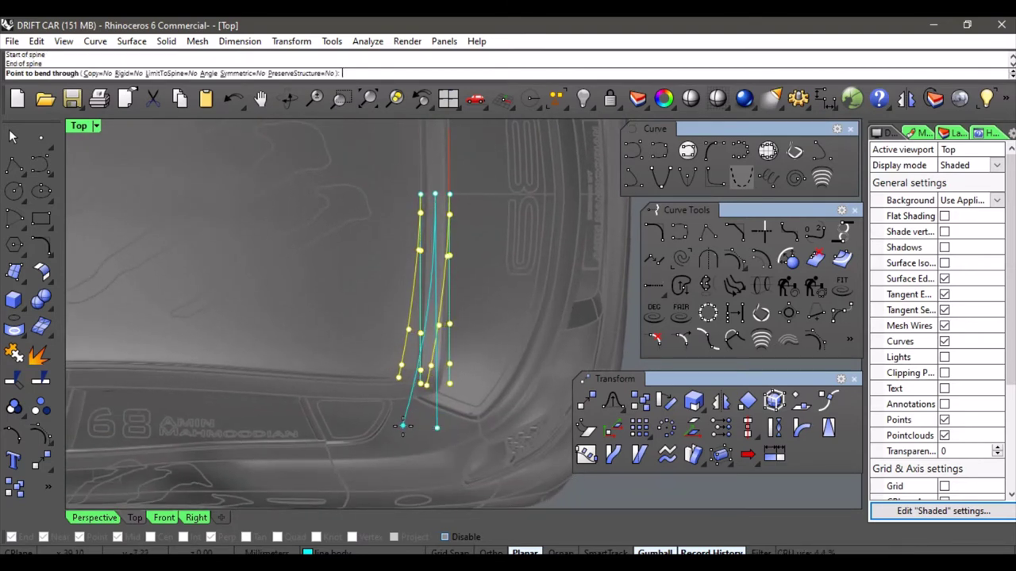
left_click(402, 426)
scroll(383, 353, "down", 3)
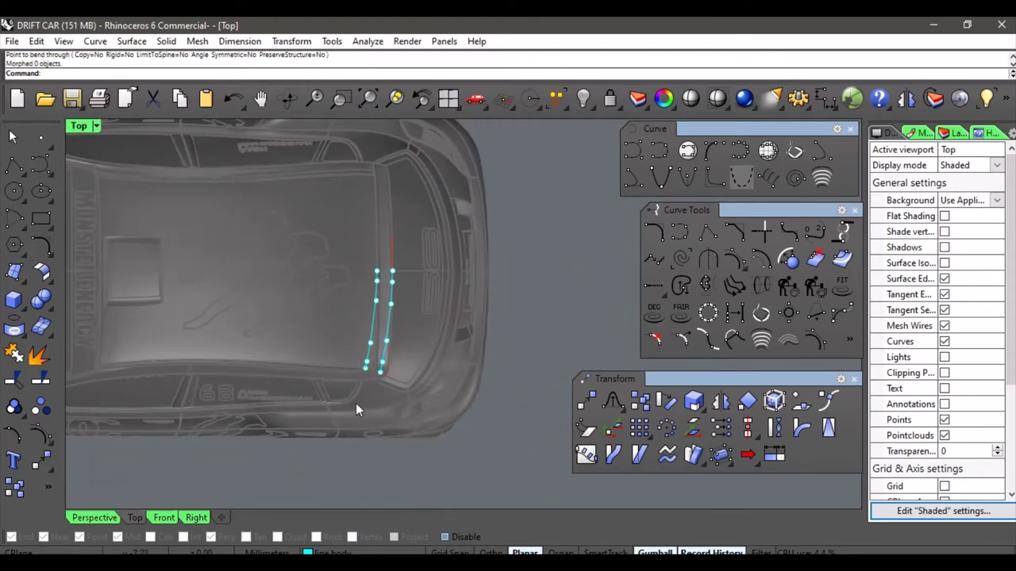
Compare the bent curves over the roof in Perspective with the wing in the side-view reference photo.
left_click(93, 518)
right_click_drag(365, 375, 446, 417)
scroll(359, 314, "up", 5)
scroll(329, 367, "down", 3)
right_click_drag(370, 270, 238, 416, "shift")
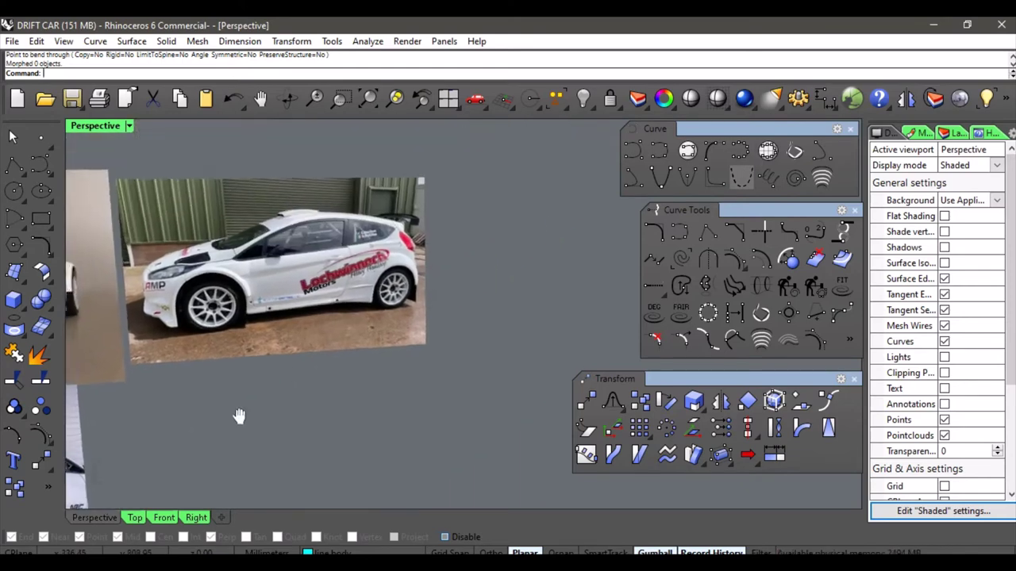
scroll(430, 235, "up", 4)
right_click_drag(430, 234, 328, 319)
scroll(365, 322, "up", 9)
Hide the control points and mirror both bent wing curves across the car's centreline, keeping the originals.
right_click(30, 431)
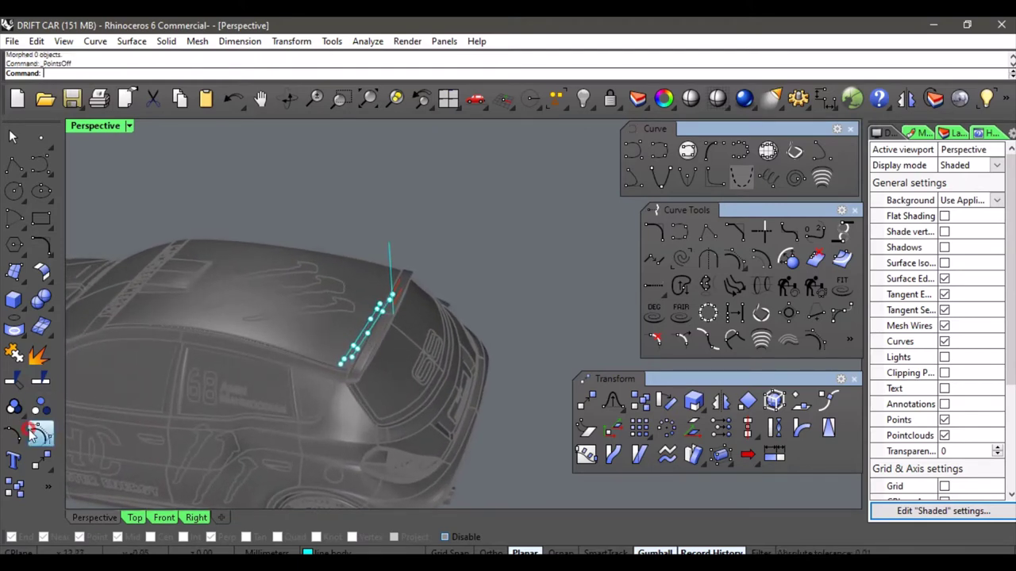
right_click_drag(394, 346, 379, 331)
scroll(379, 328, "up", 9)
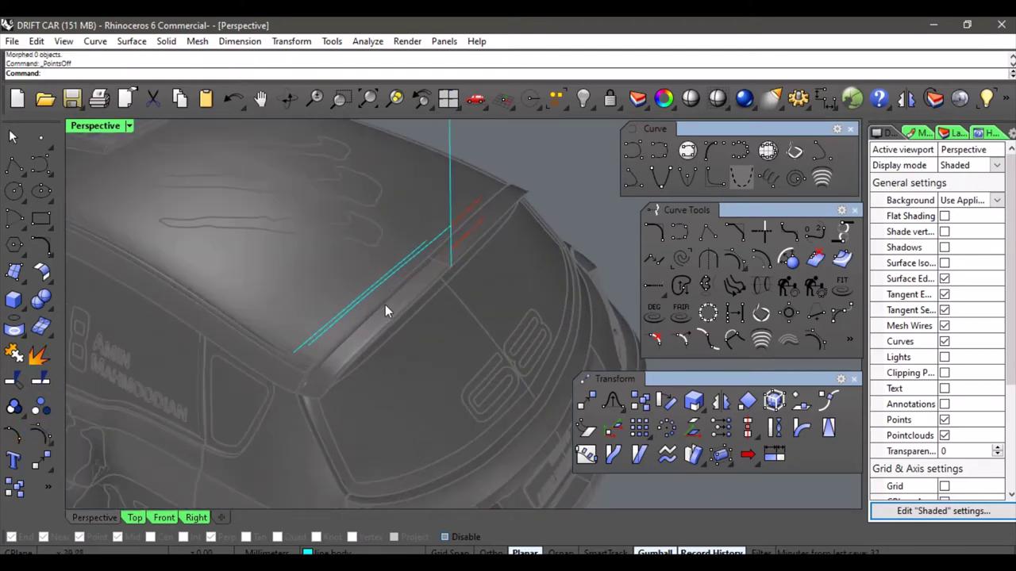
left_click_drag(284, 300, 284, 300)
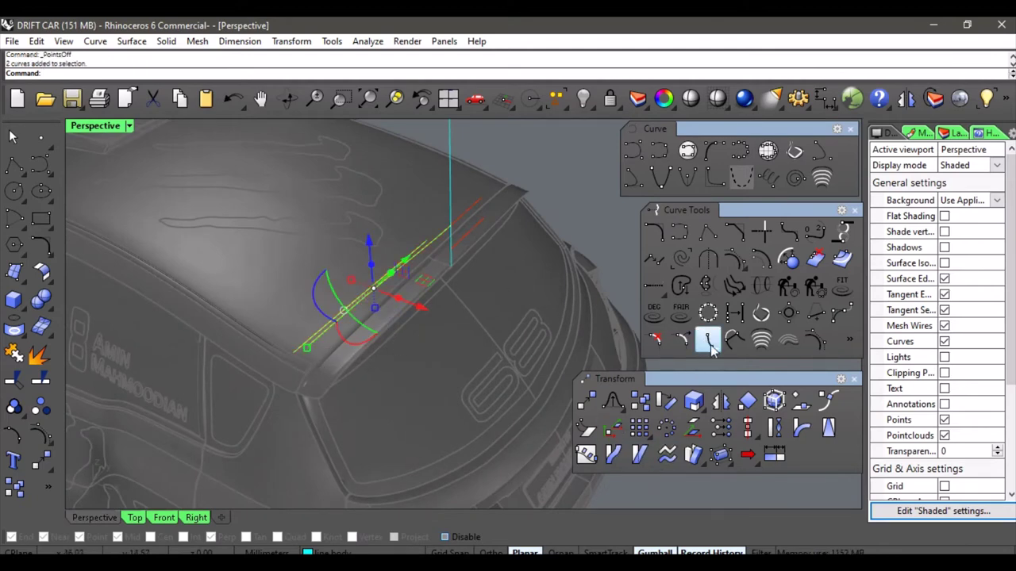
left_click(720, 400)
right_click_drag(445, 317, 357, 343, "shift")
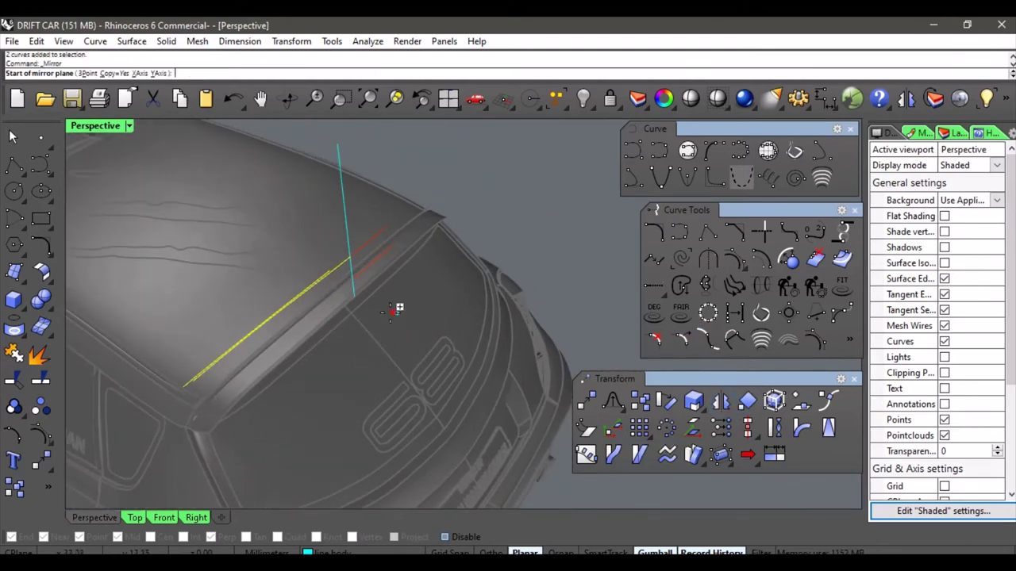
right_click_drag(397, 308, 372, 267)
scroll(371, 266, "up", 7)
left_click(384, 248)
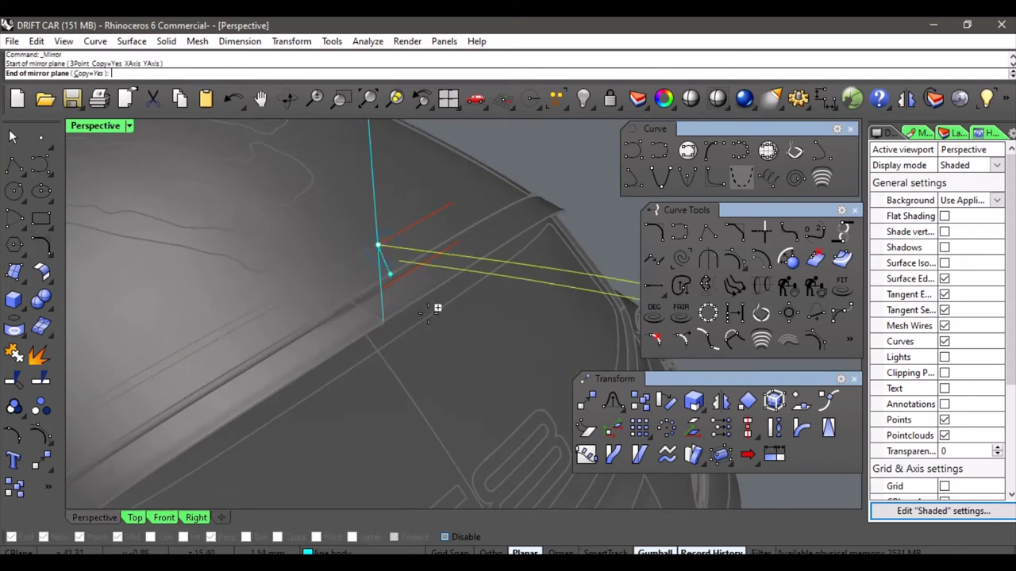
scroll(436, 308, "down", 3)
left_click(467, 306)
key("Escape")
right_click_drag(563, 242, 274, 316)
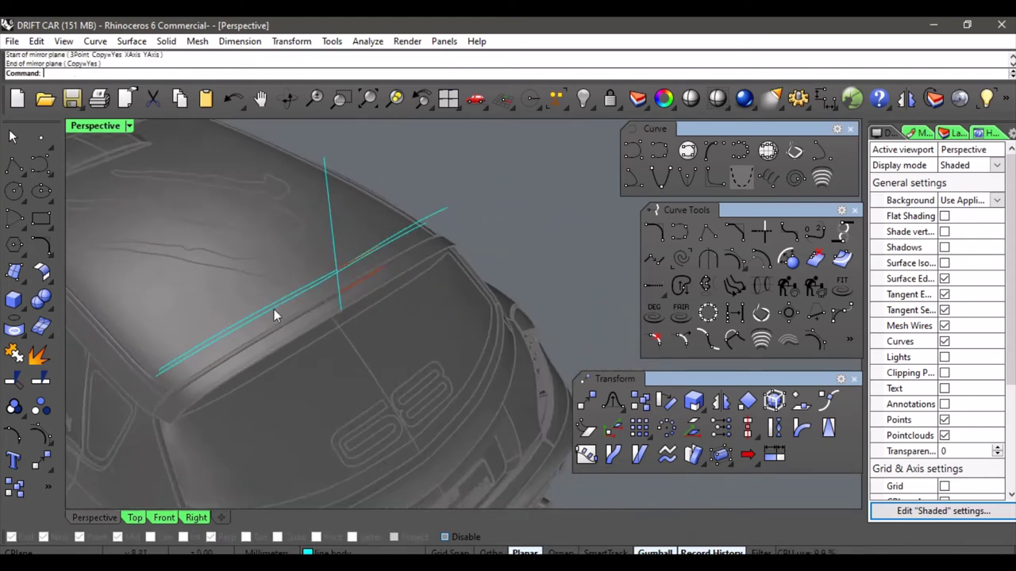
right_click_drag(220, 263, 328, 319)
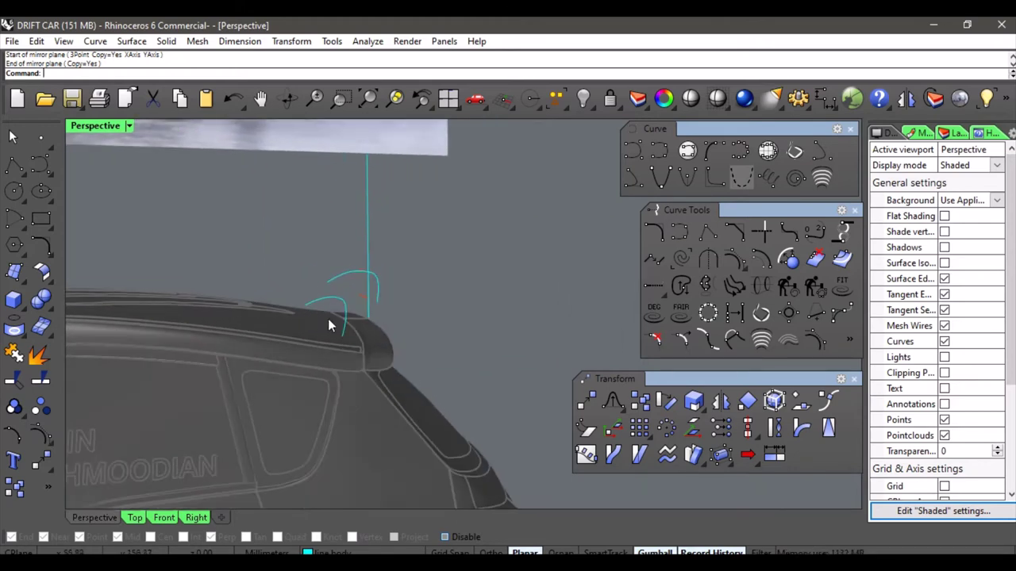
Turn on updating of child objects in the history settings.
scroll(331, 318, "up", 4)
left_click(355, 316)
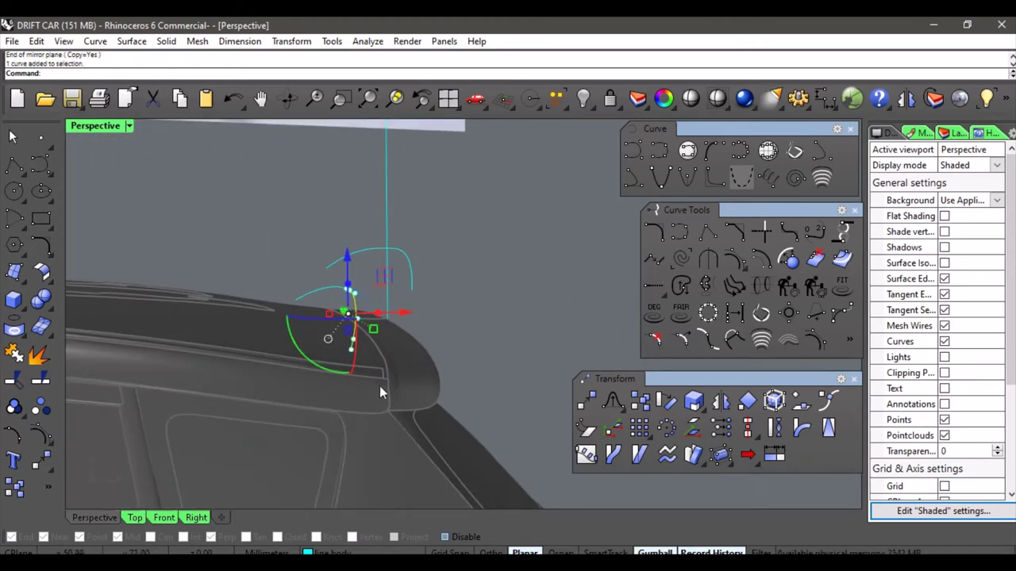
right_click_drag(379, 386, 369, 387)
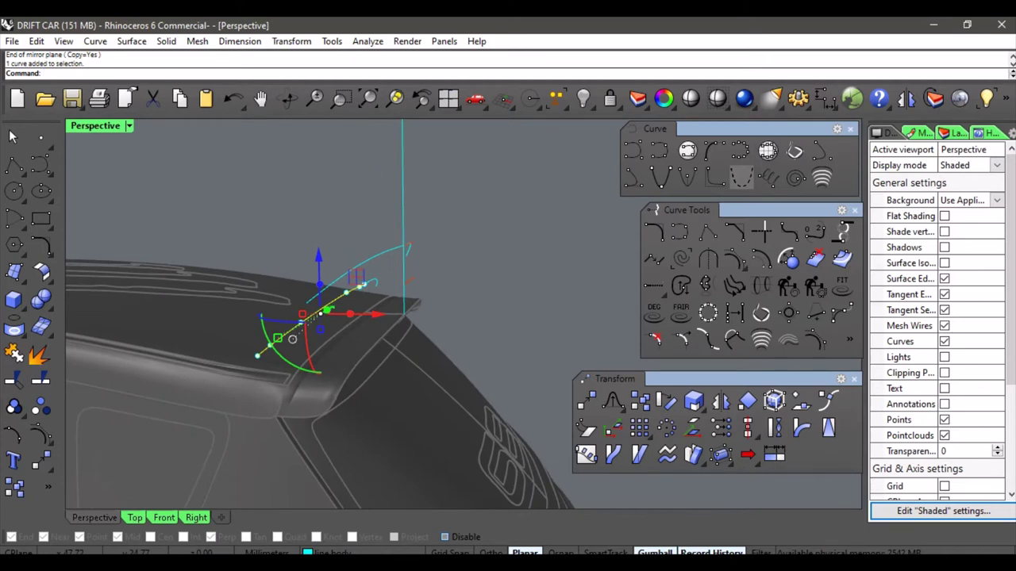
right_click(711, 553)
left_click(755, 513)
left_click(511, 309)
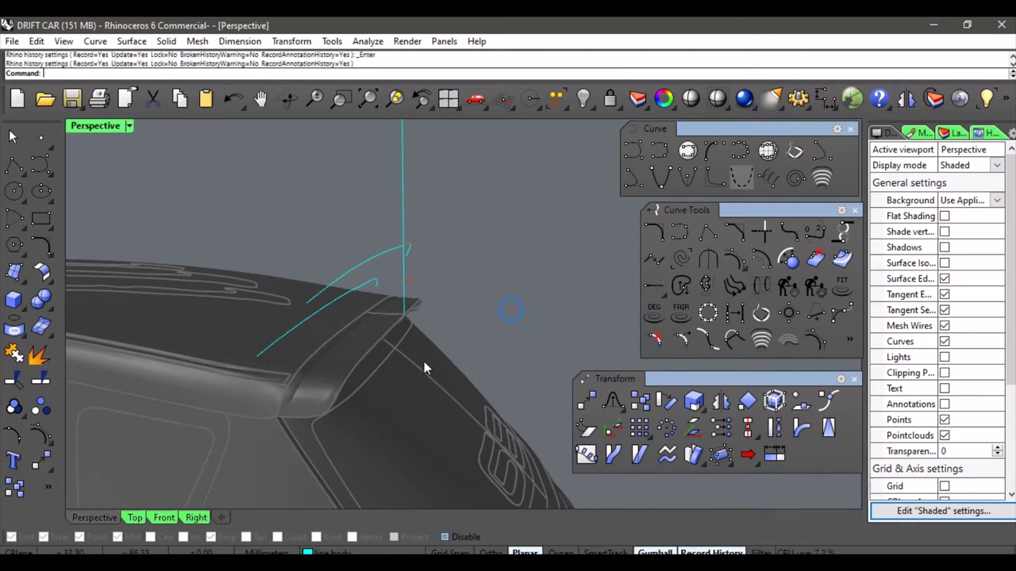
Raise the outer end control point of the lower wing curve slightly in Perspective.
right_click_drag(423, 365, 369, 344)
left_click(364, 365)
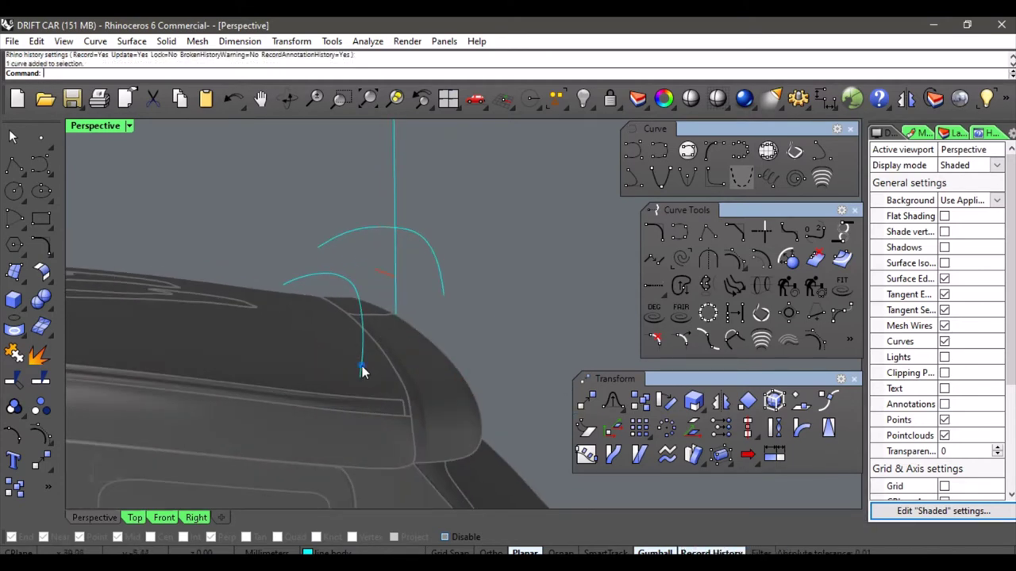
left_click(361, 380)
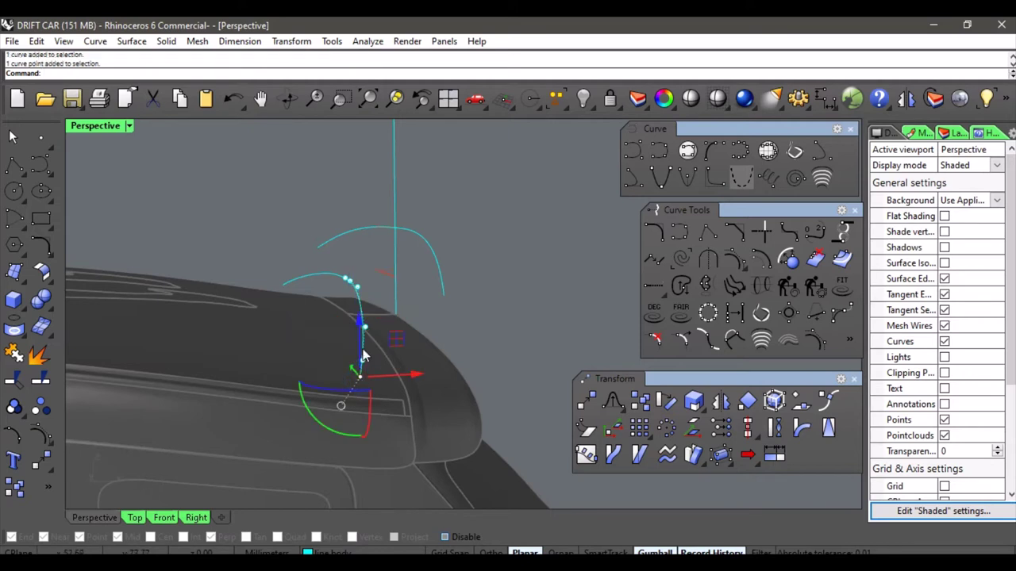
left_click_drag(360, 341, 361, 329)
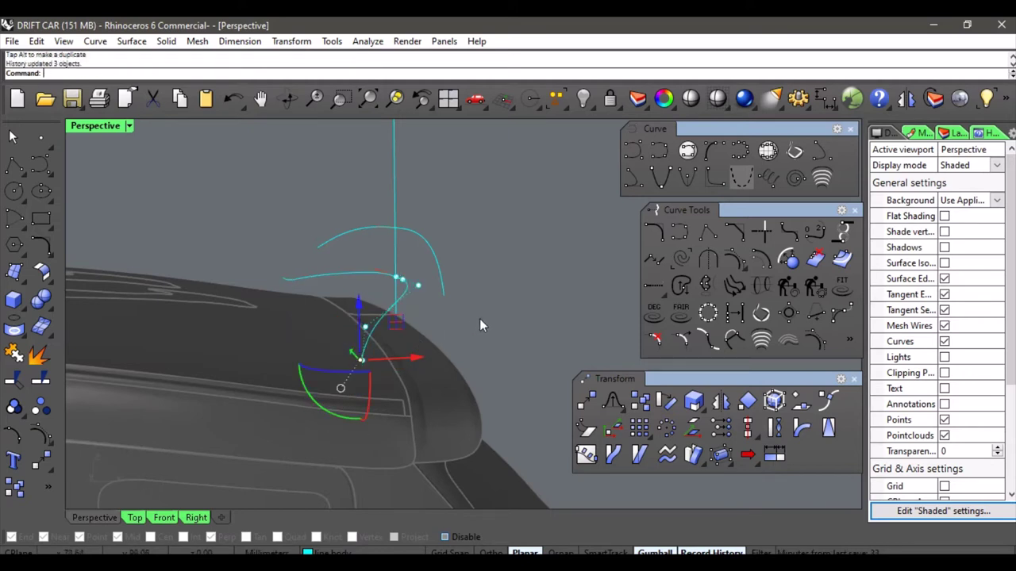
Undo the last control point move and turn off updating of child objects in the history settings.
right_click_drag(480, 320, 407, 321)
key("ctrl+z")
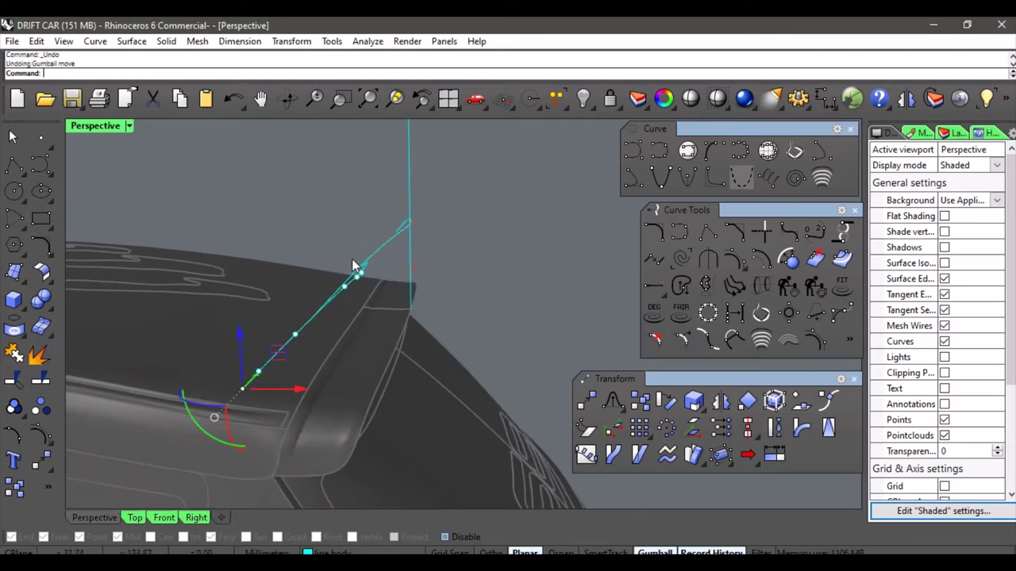
right_click_drag(354, 265, 502, 277)
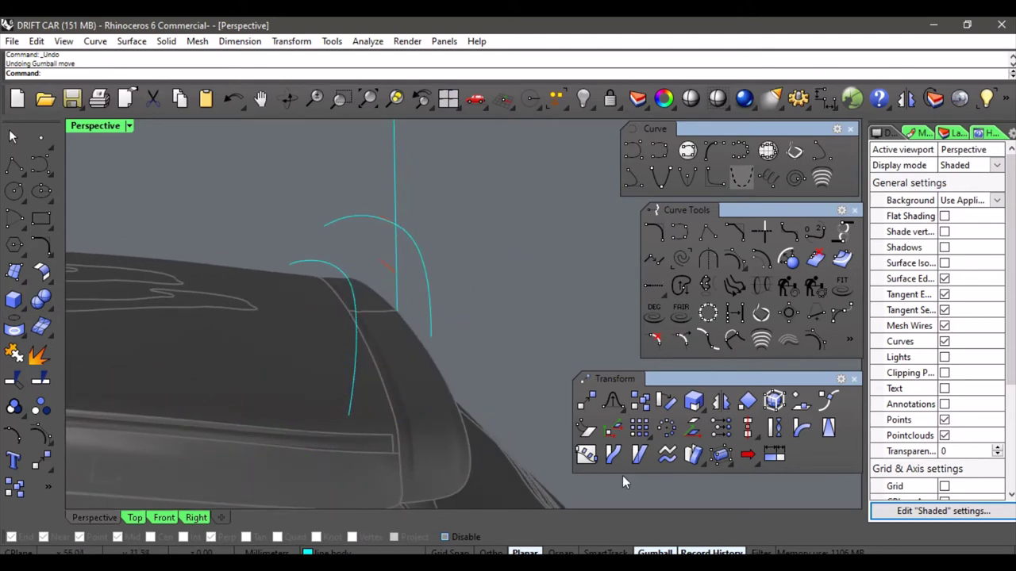
right_click(691, 553)
left_click(720, 508)
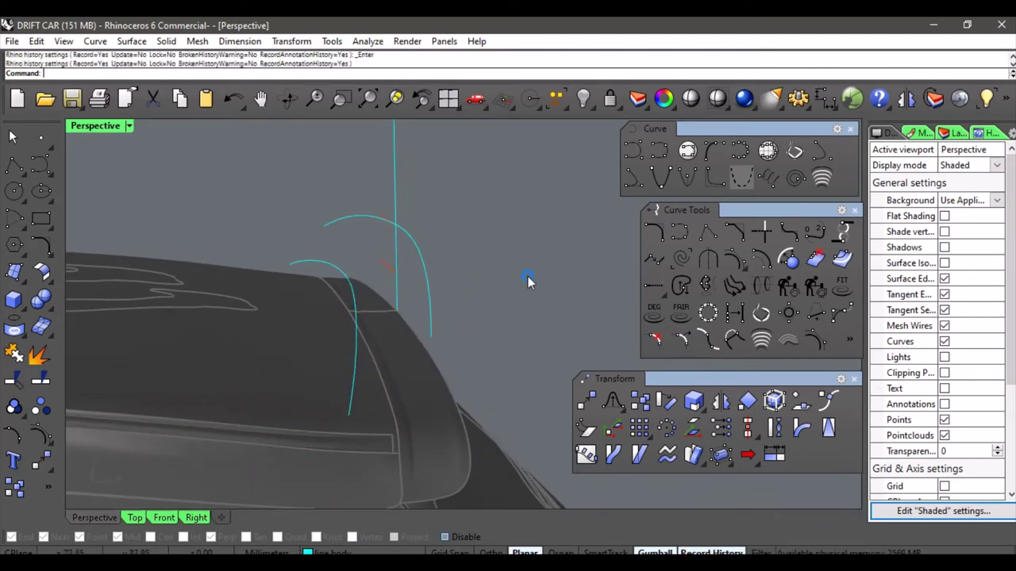
Select the three outermost control points of the lower wing curve.
right_click_drag(529, 279, 419, 359)
left_click(381, 341)
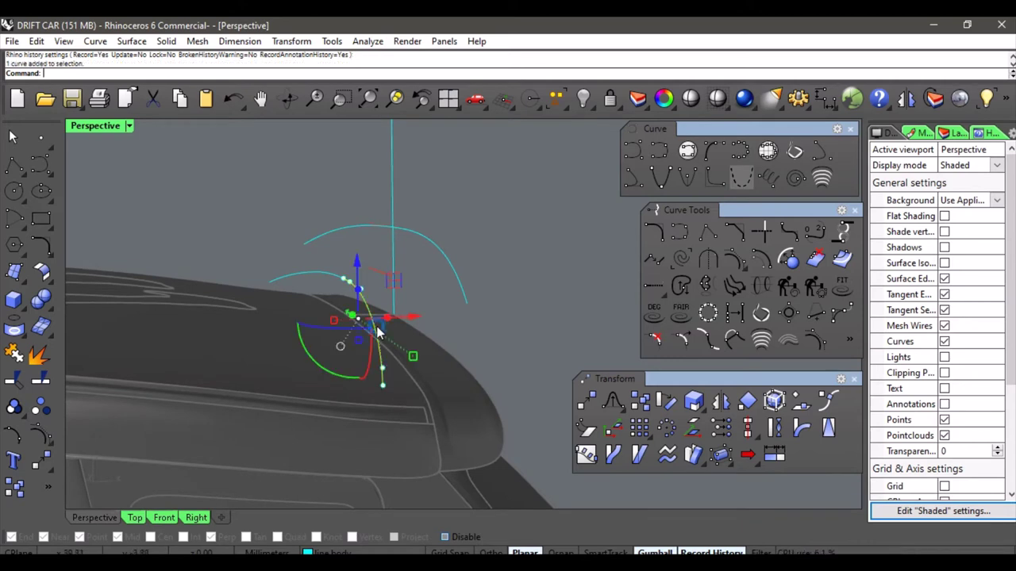
scroll(381, 386, "up", 2)
left_click(384, 388)
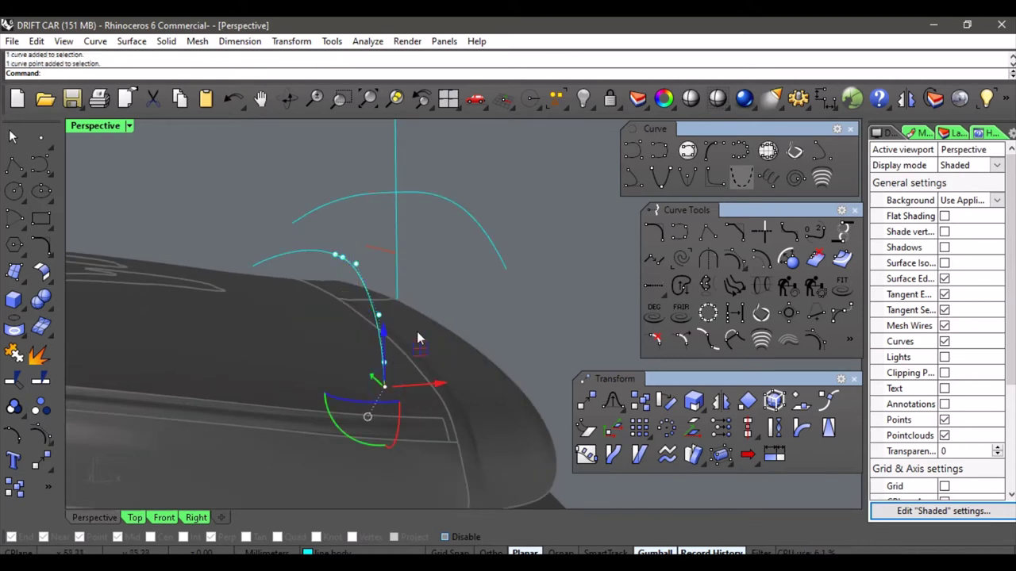
right_click_drag(418, 337, 390, 341)
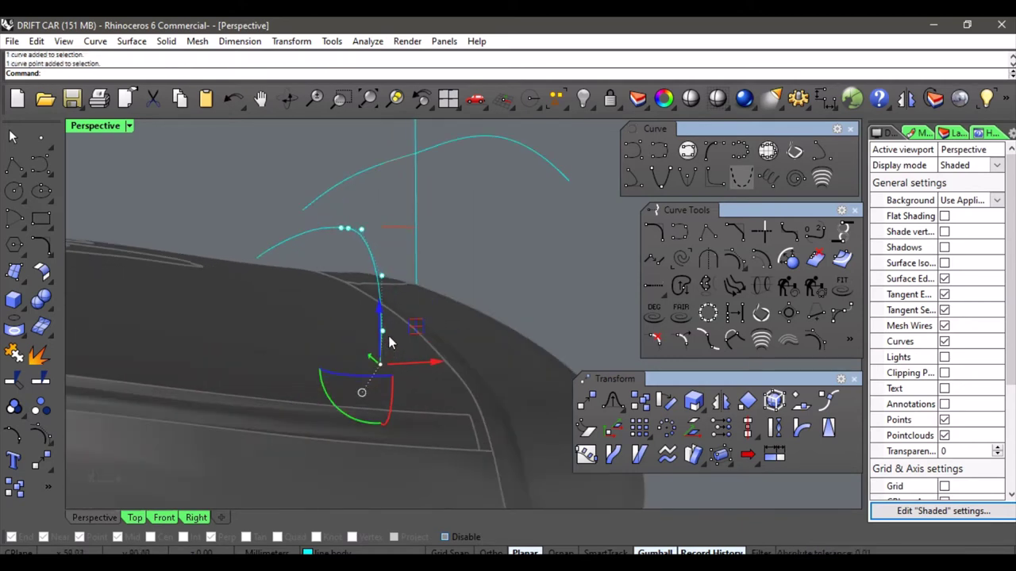
left_click(383, 334)
left_click(383, 277, "shift")
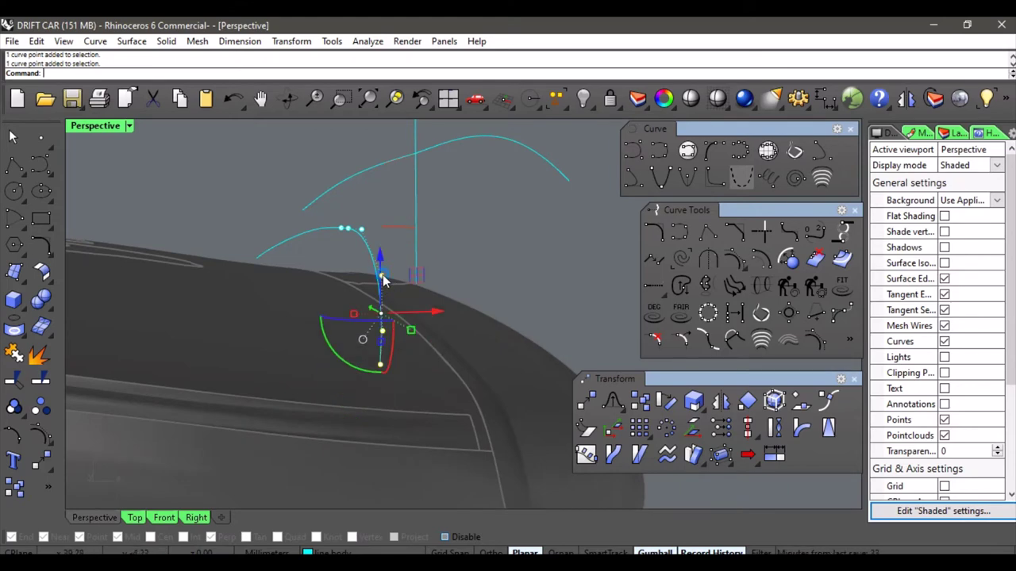
right_click_drag(358, 271, 357, 358)
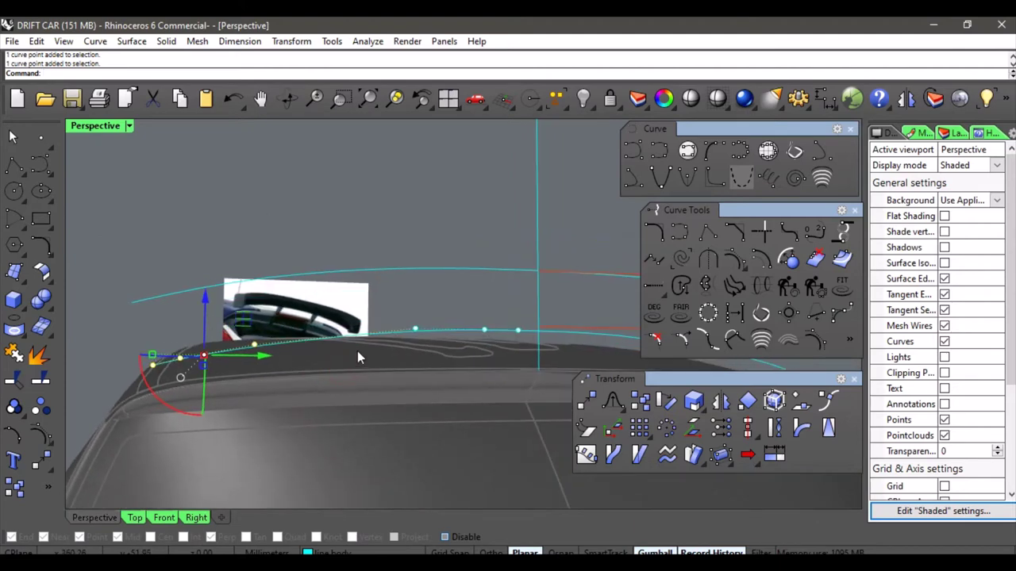
Bend the three selected control points slightly upward in the Right view, starting the bend spine on the car's centreline.
left_click(196, 520)
scroll(234, 409, "down", 2)
right_click_drag(255, 353, 332, 391)
scroll(341, 381, "up", 8)
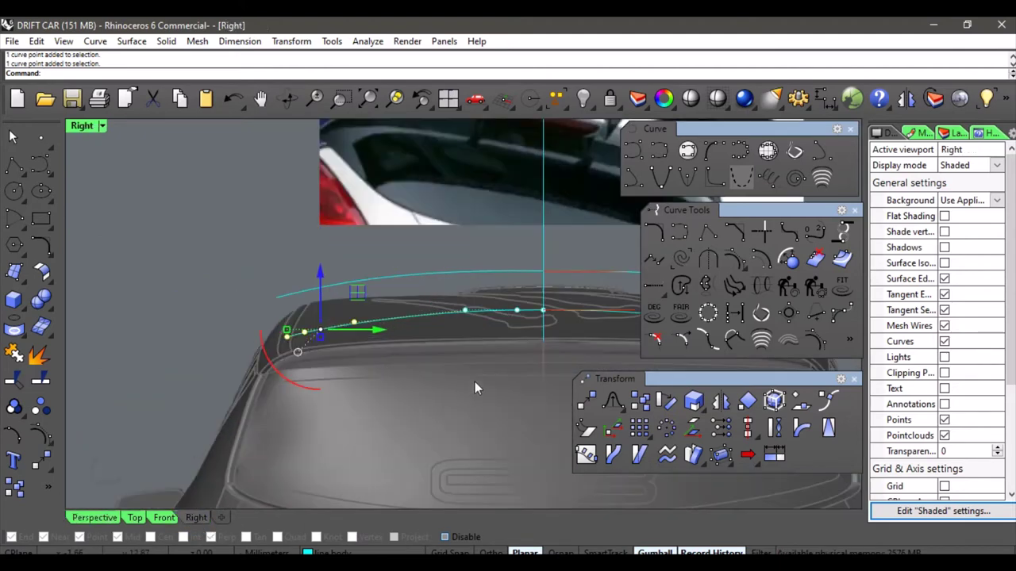
right_click_drag(475, 387, 432, 419)
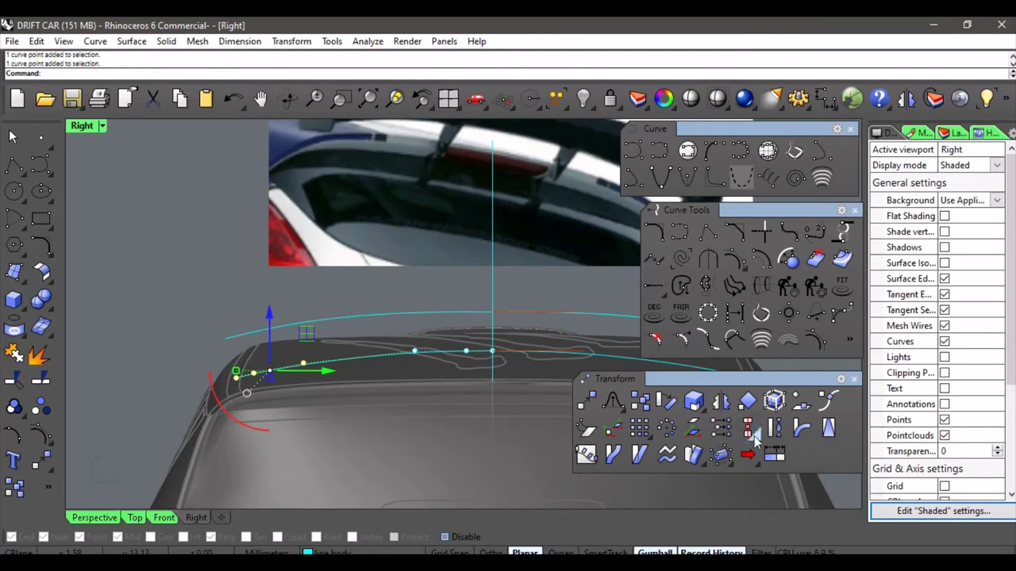
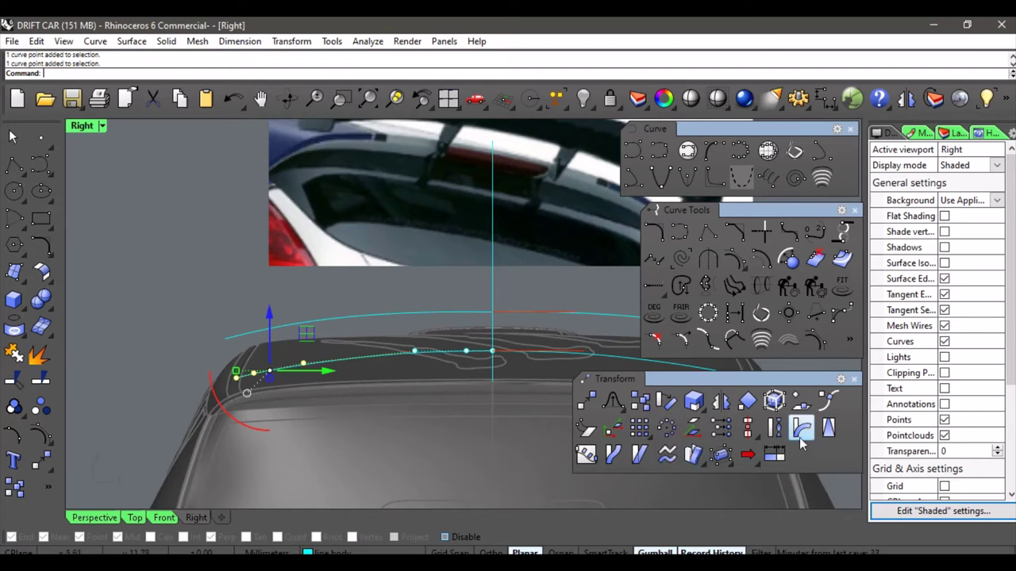
left_click(802, 429)
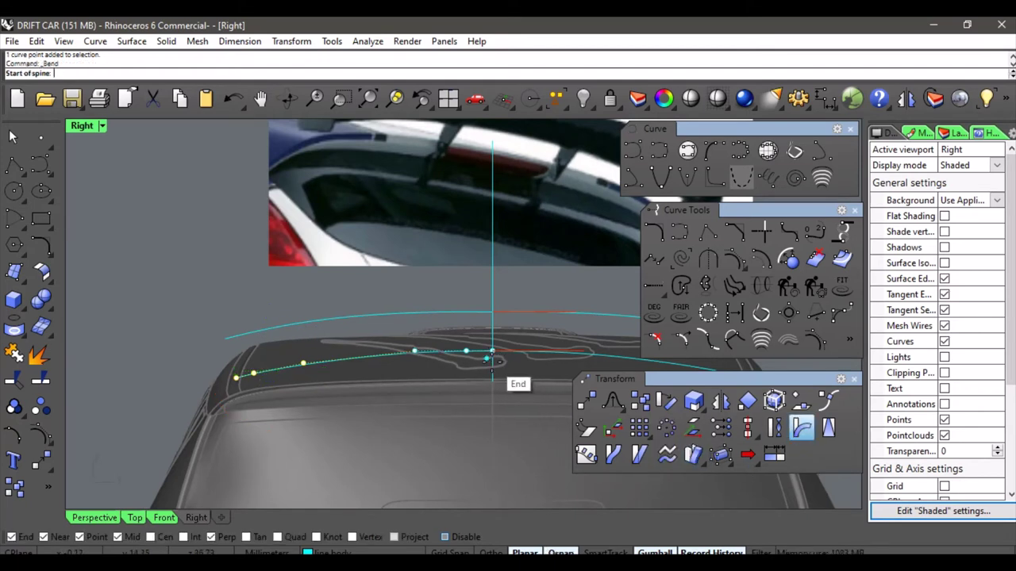
scroll(492, 363, "up", 3)
left_click(492, 363)
scroll(369, 370, "down", 3)
scroll(309, 383, "up", 2)
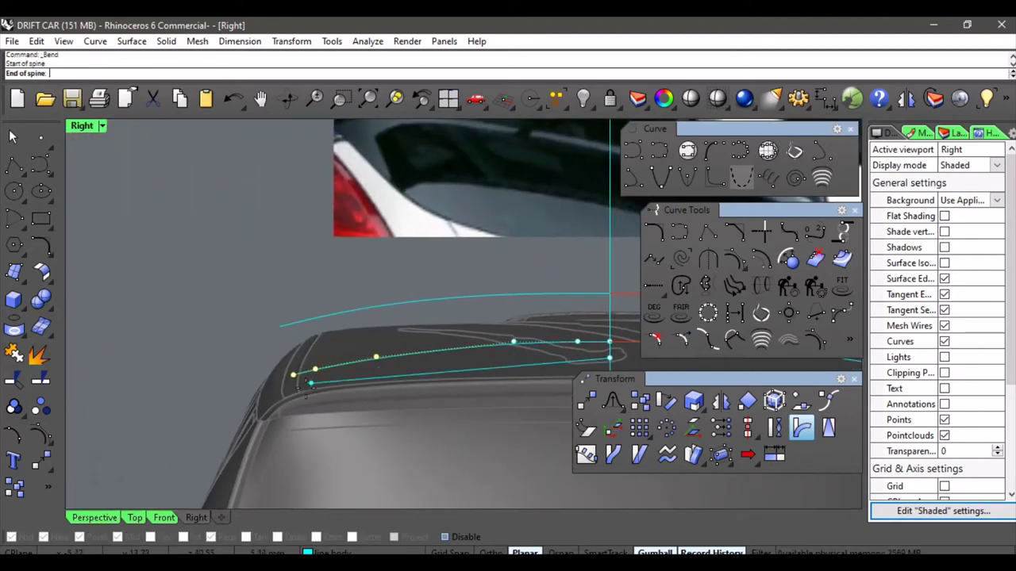
left_click(308, 384)
left_click(267, 393)
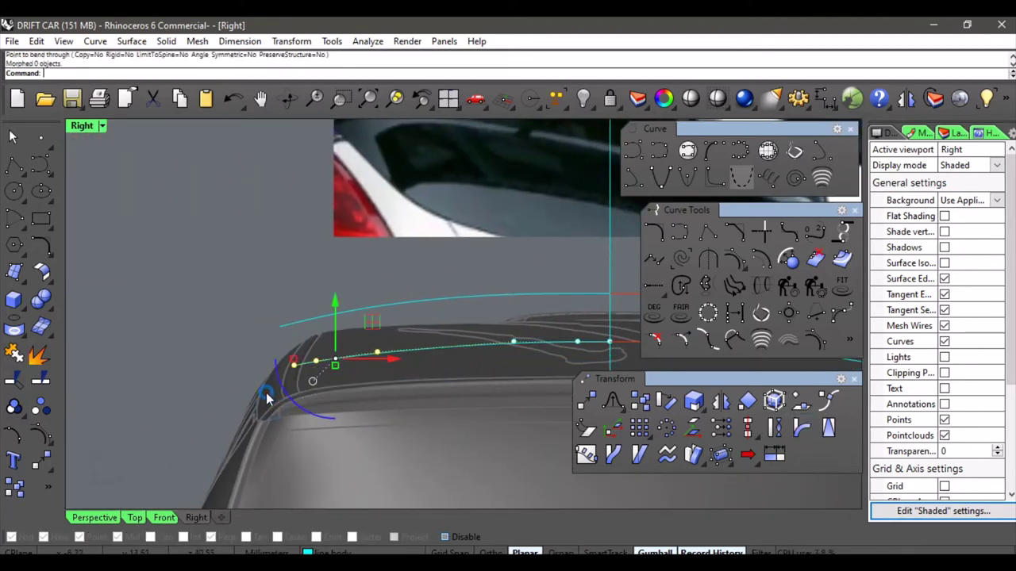
Move the side-view reference photo of the white rally car with the black wing behind the car model in Perspective.
left_click(93, 517)
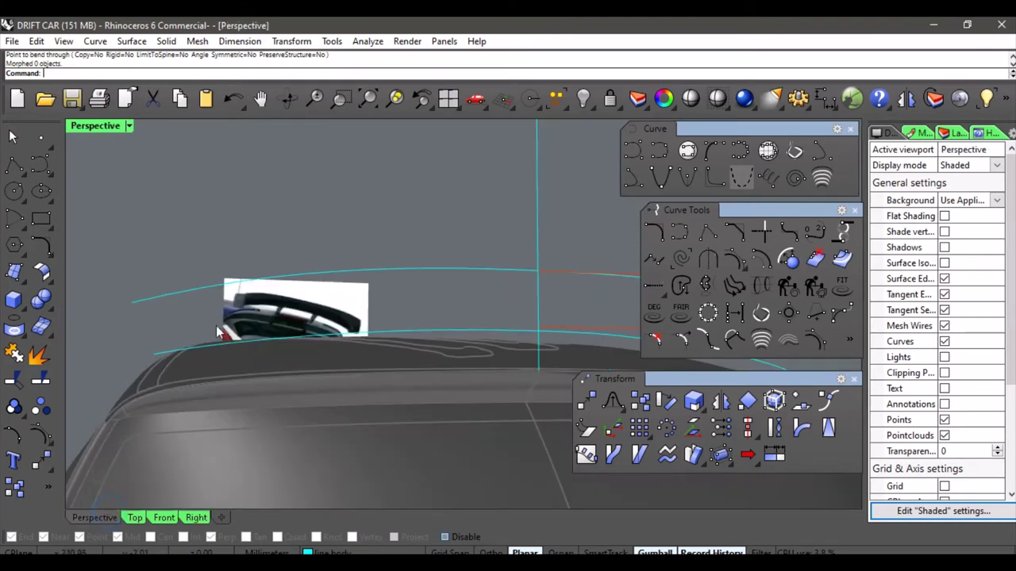
right_click_drag(216, 325, 465, 390)
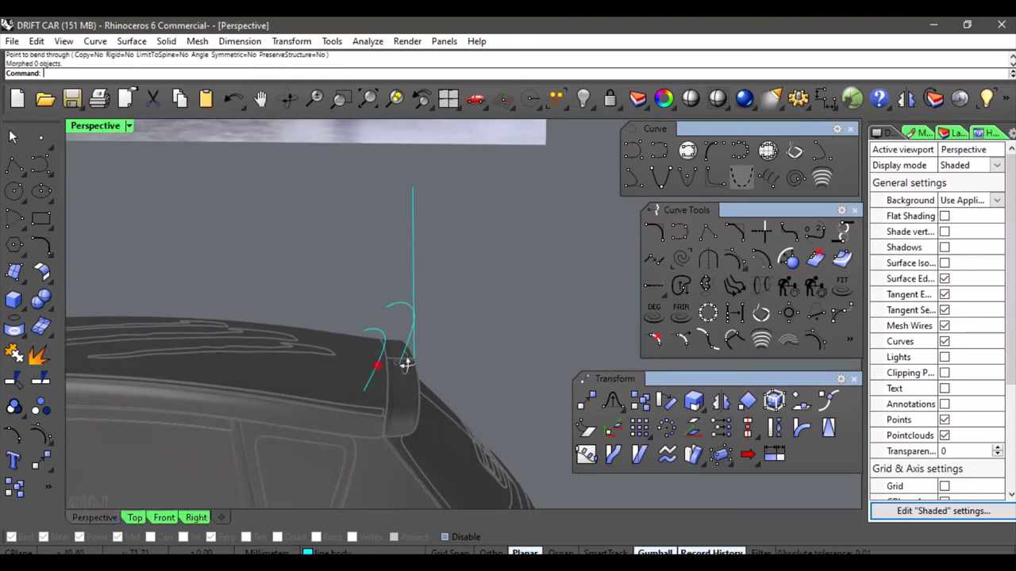
right_click_drag(403, 358, 368, 381)
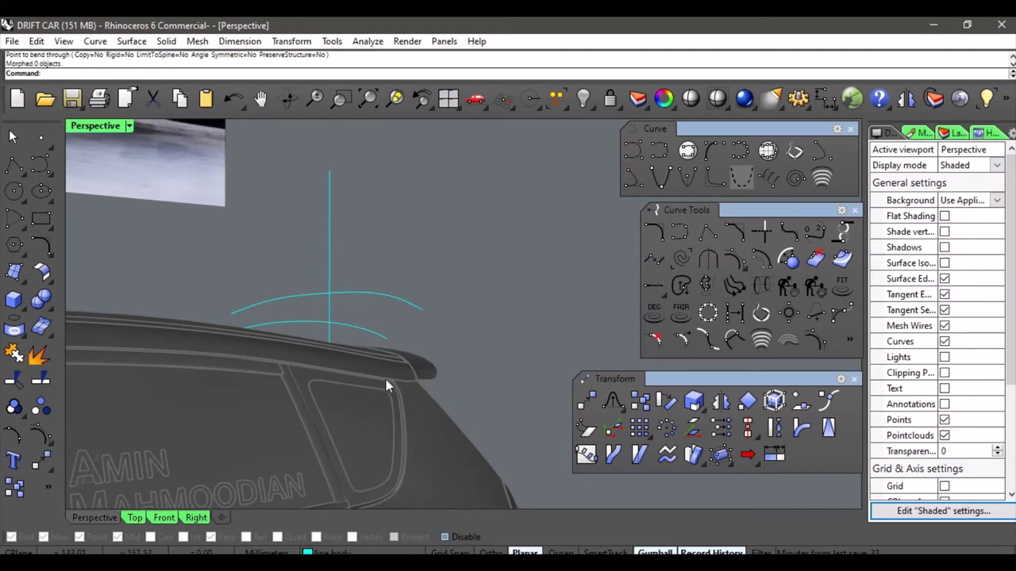
right_click_drag(335, 283, 299, 284)
right_click_drag(333, 347, 398, 266)
left_click(474, 205)
left_click_drag(470, 131, 459, 369)
scroll(459, 372, "down", 3)
right_click_drag(416, 468, 379, 384, "shift")
scroll(366, 369, "up", 6)
left_click_drag(484, 210, 184, 358)
left_click(374, 352)
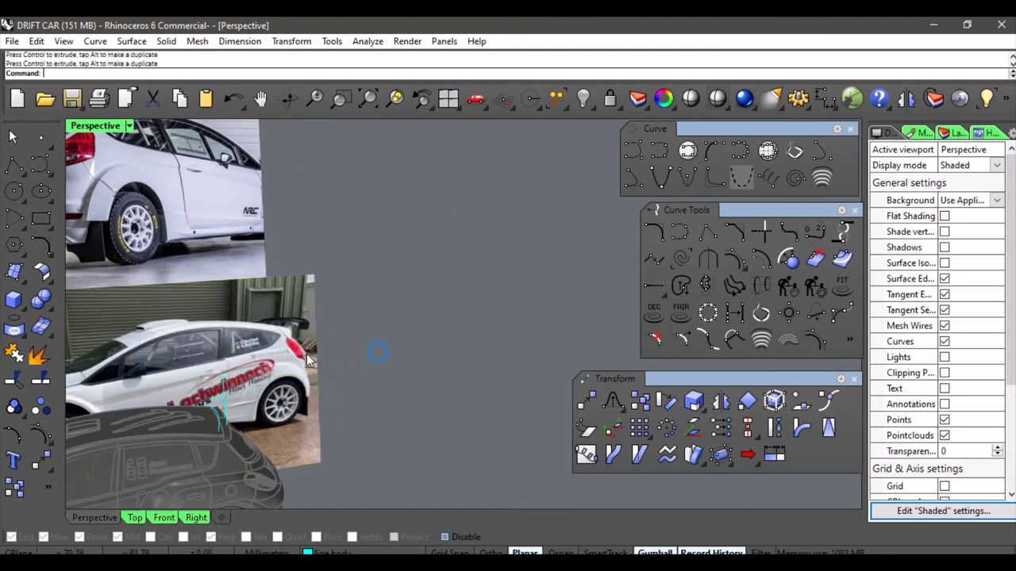
Select the four outer control points of the lower wing curve in the Right view, leaving out the two nearest the centreline.
right_click_drag(373, 351, 441, 309, "shift")
scroll(360, 348, "up", 4)
right_click_drag(379, 362, 395, 280, "shift")
right_click_drag(403, 342, 417, 312, "shift")
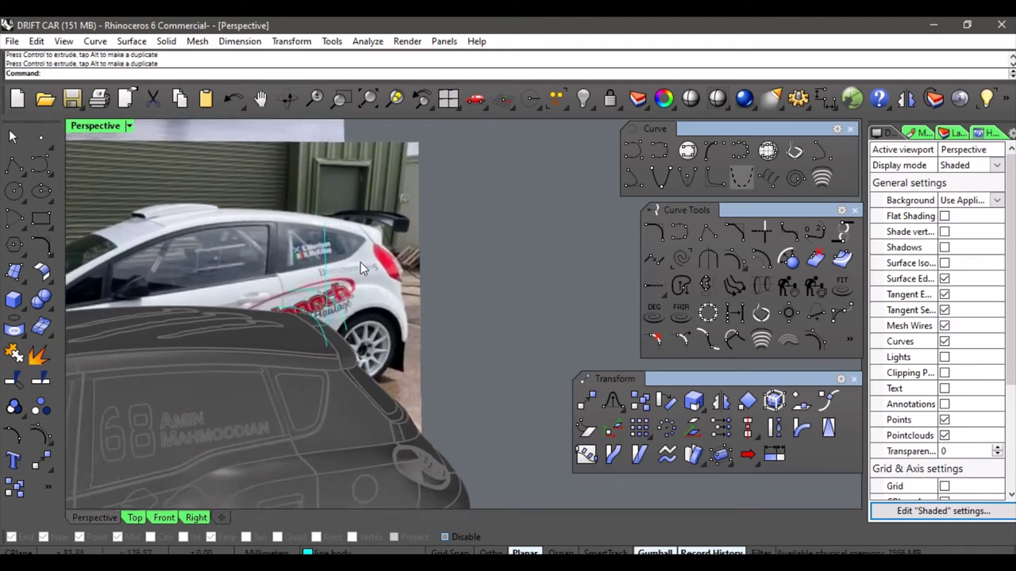
scroll(315, 331, "up", 3)
right_click_drag(321, 328, 375, 344)
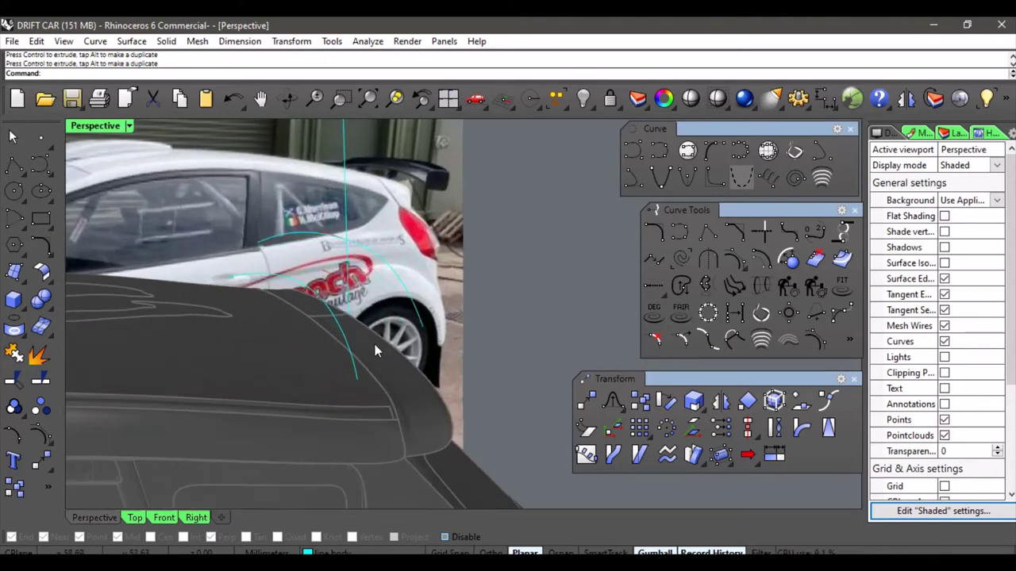
left_click(344, 343)
left_click(196, 517)
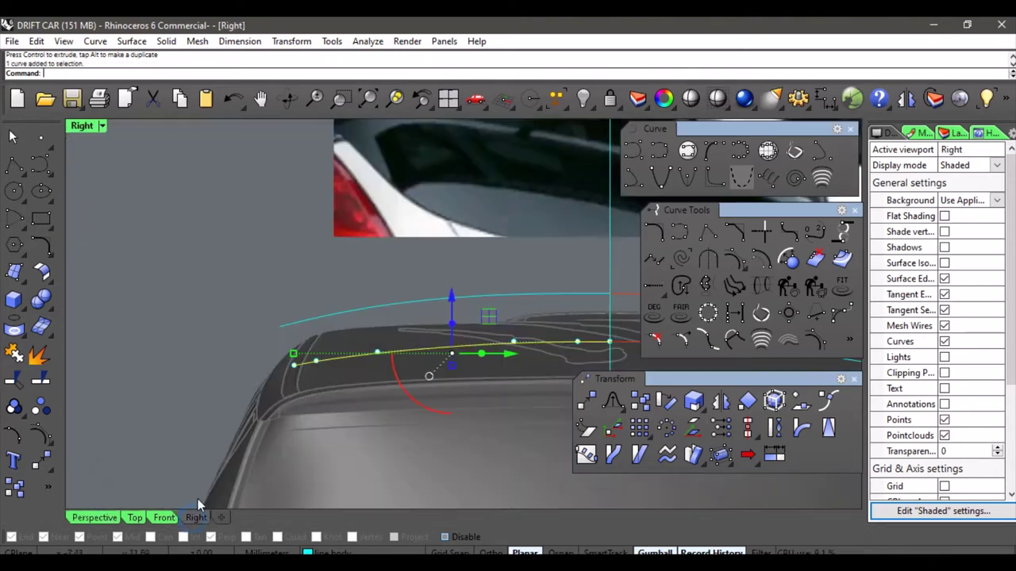
right_click_drag(287, 348, 219, 370)
scroll(303, 340, "up", 1)
scroll(304, 340, "up", 1)
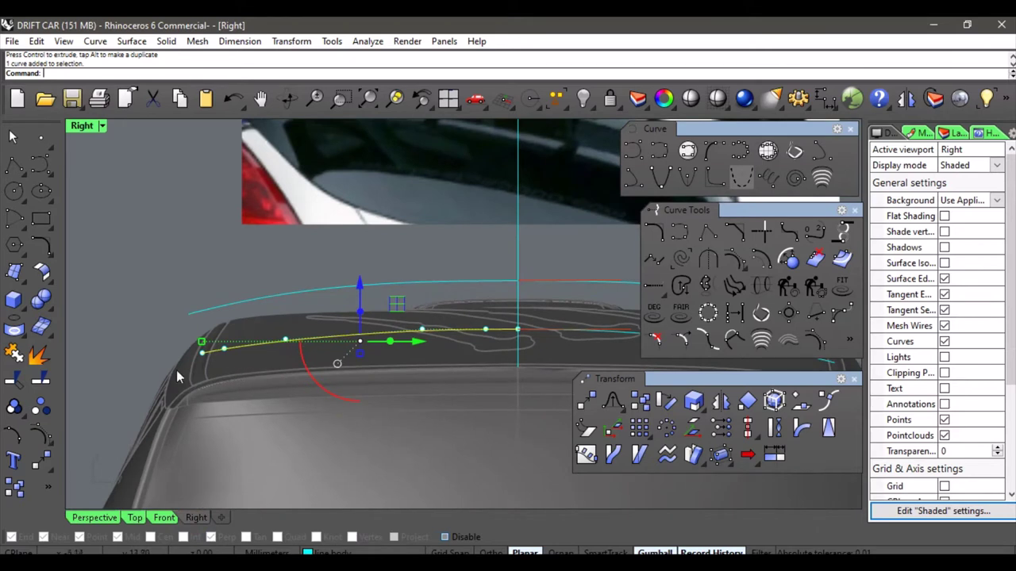
left_click_drag(176, 370, 136, 380)
left_click_drag(394, 335, 446, 316)
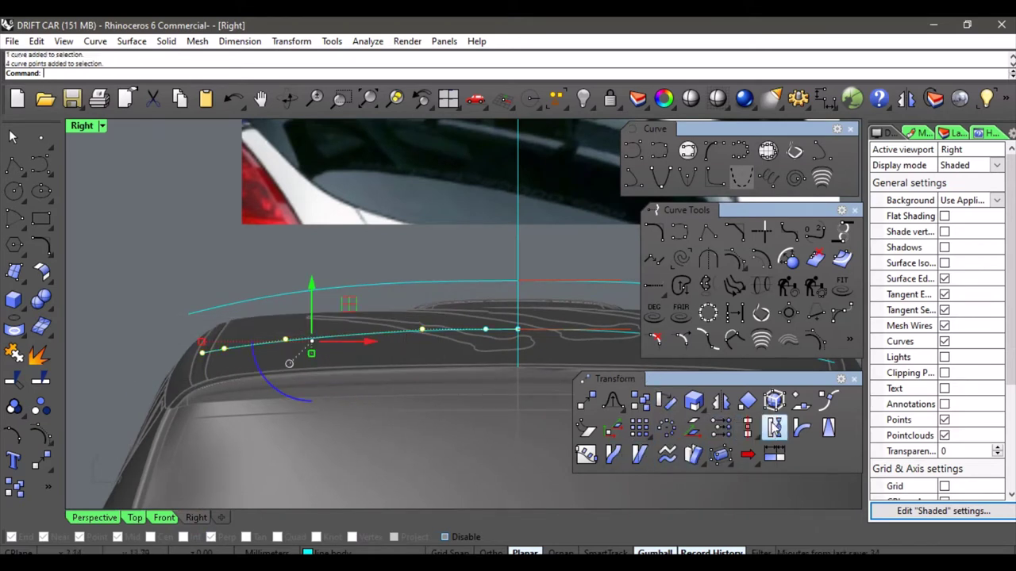
Bend the four selected control points upward, with the spine running from the curve's centreline end to beyond its outer end.
left_click(802, 428)
scroll(510, 335, "up", 6)
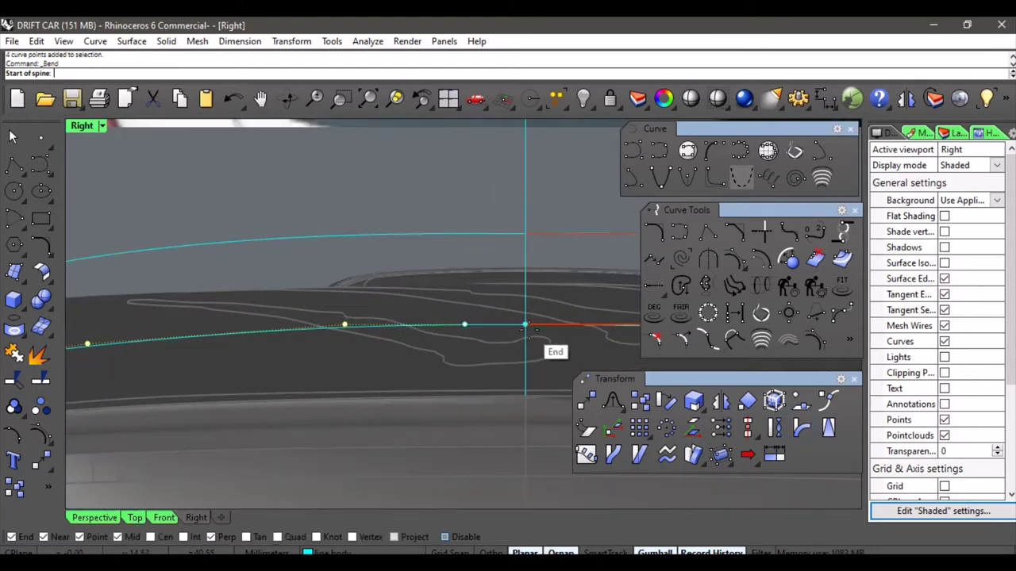
left_click(524, 324)
scroll(310, 364, "down", 4)
right_click_drag(308, 365, 452, 353)
left_click(147, 368)
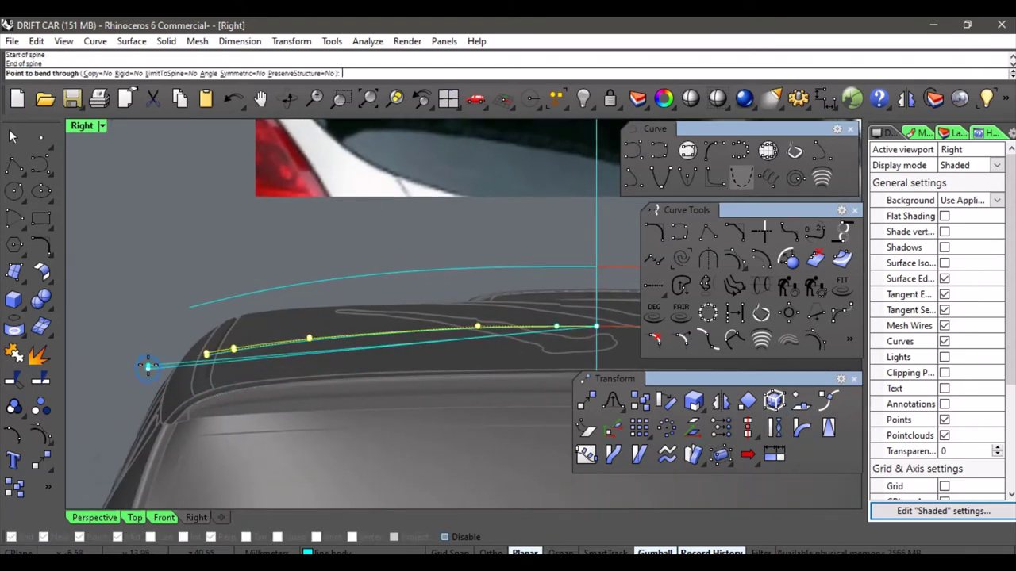
left_click(157, 350)
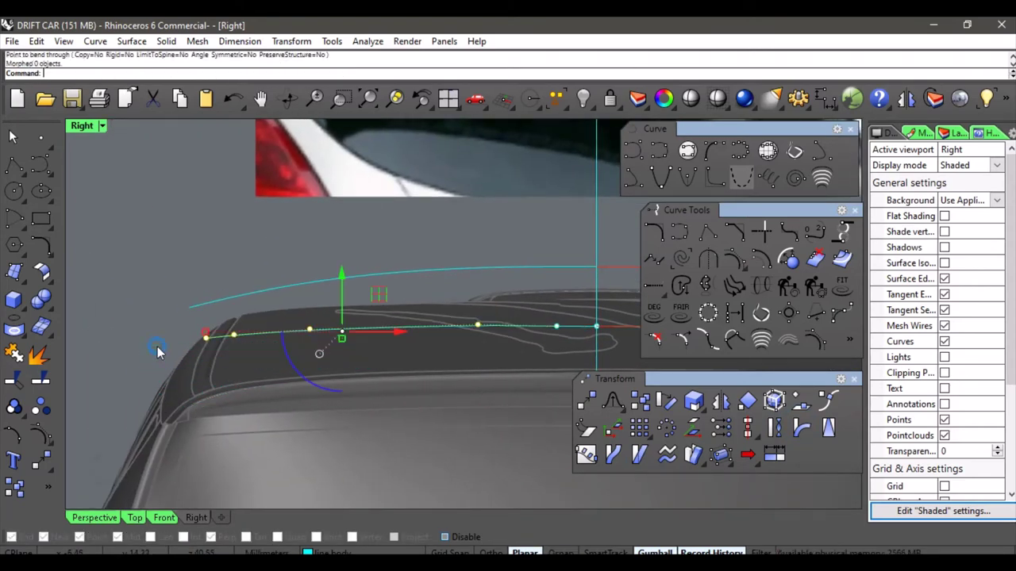
Compare the wing curves with the wing in the side-view reference photo in the Perspective and Front views.
right_click_drag(376, 354, 351, 395)
left_click(95, 518)
right_click_drag(387, 438, 251, 343)
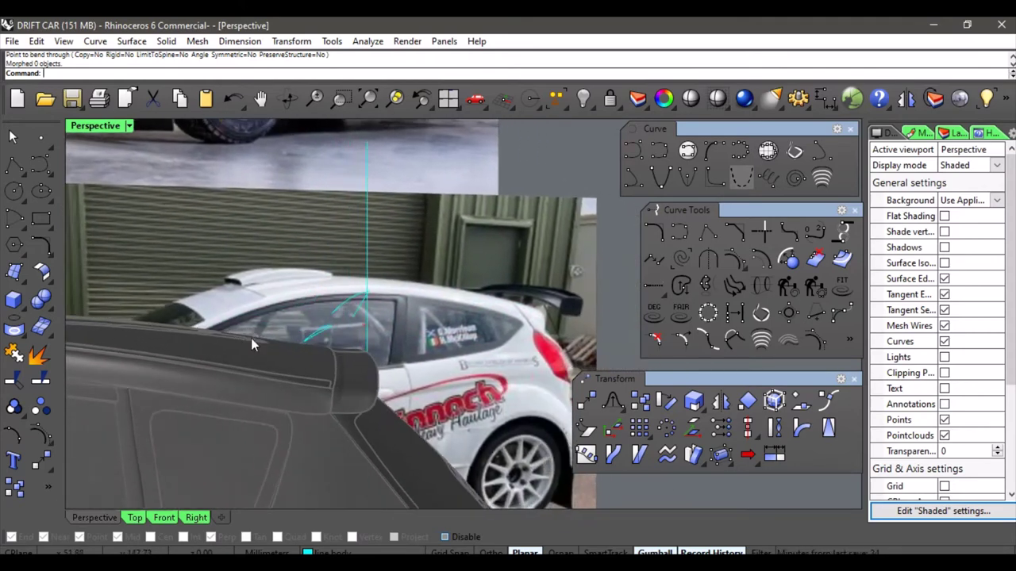
left_click(163, 517)
right_click_drag(176, 502, 430, 339)
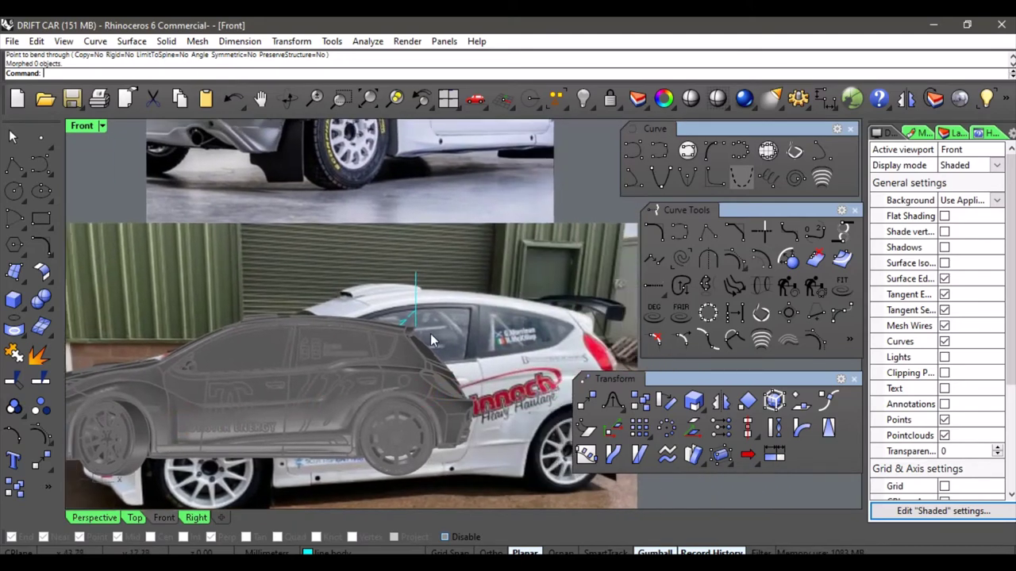
scroll(380, 339, "up", 4)
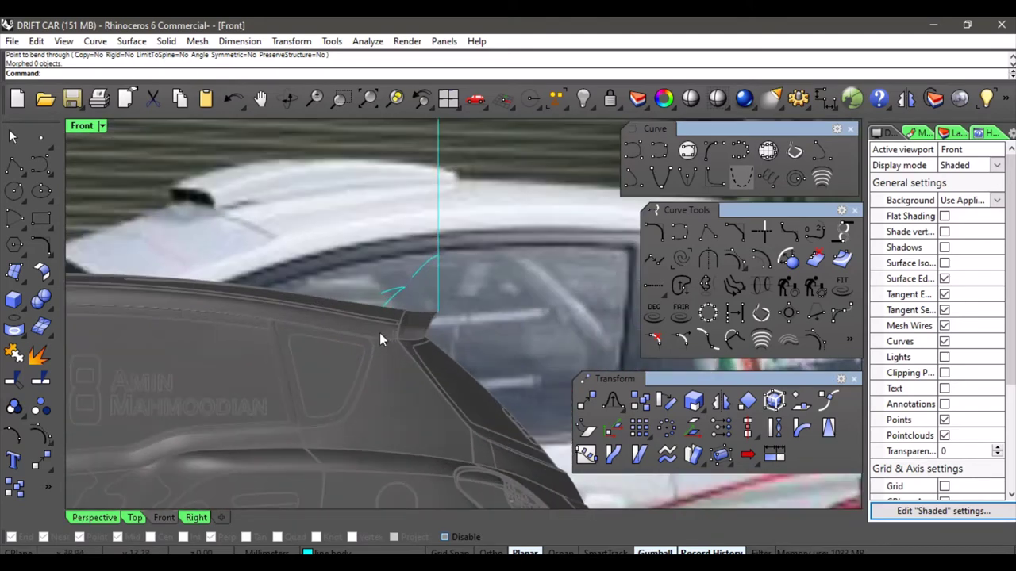
Delete the outdated mirrored half of the lower wing curve in the Perspective view.
left_click(104, 517)
right_click_drag(324, 340, 208, 361)
mouse_move(451, 333)
right_mouse_down()
mouse_move(387, 339)
mouse_move(374, 358)
mouse_move(444, 358)
mouse_move(449, 347)
right_mouse_up()
left_click(457, 329)
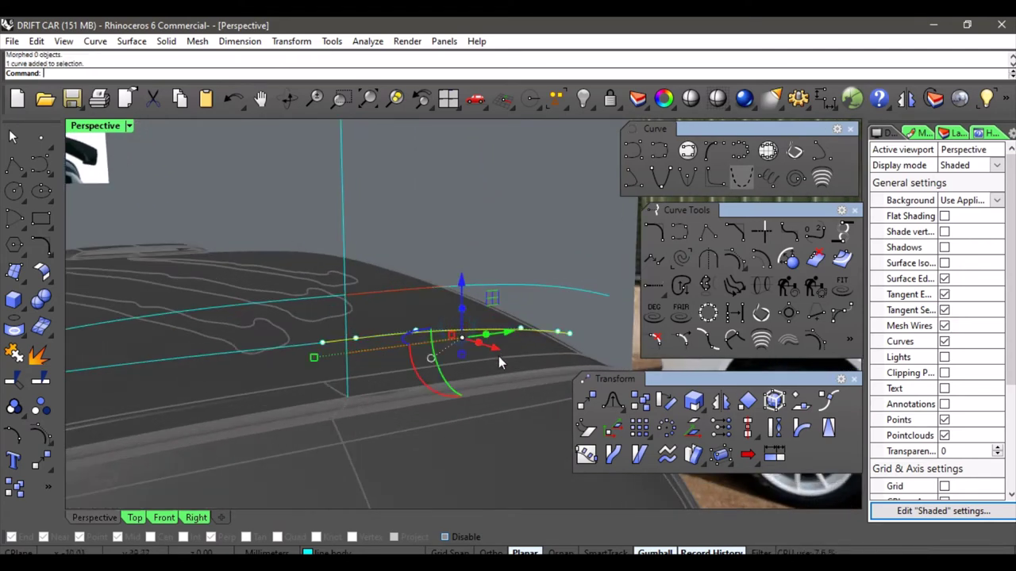
key("Delete")
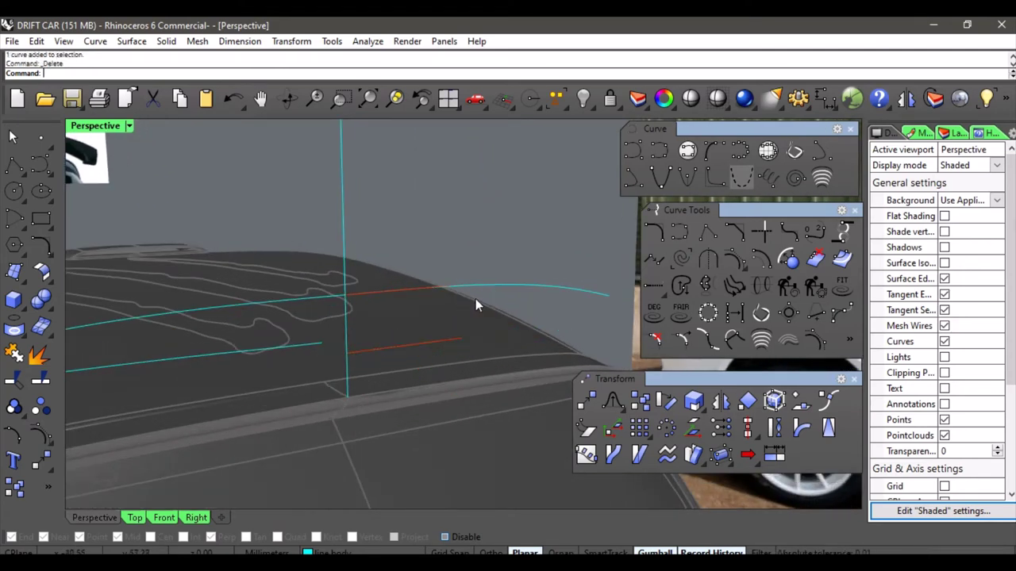
Mirror the bent half of the lower wing curve across the centreline, starting the mirror plane at its centreline end and keeping the original.
right_click_drag(475, 298, 344, 329)
left_click(344, 329)
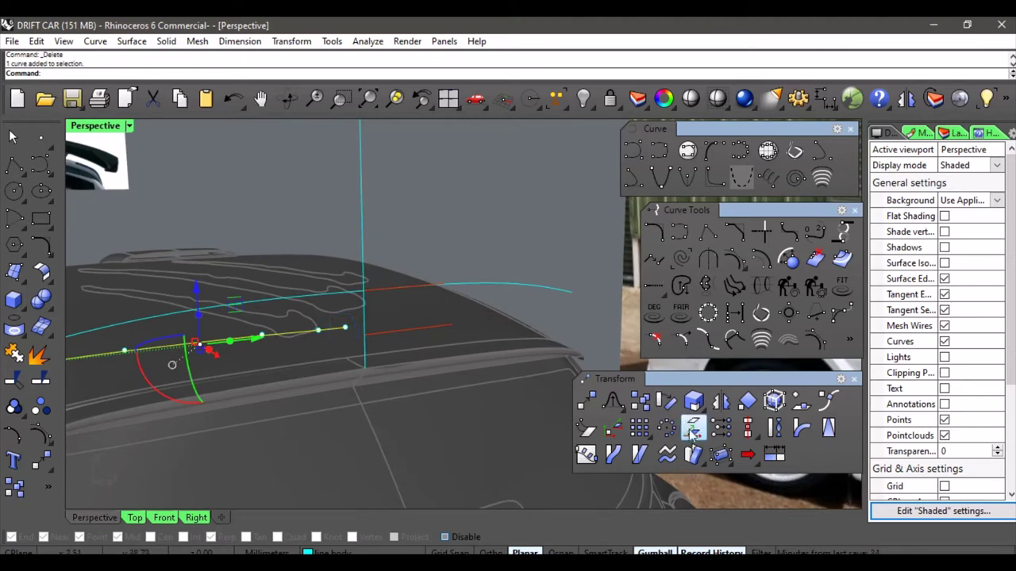
left_click(720, 400)
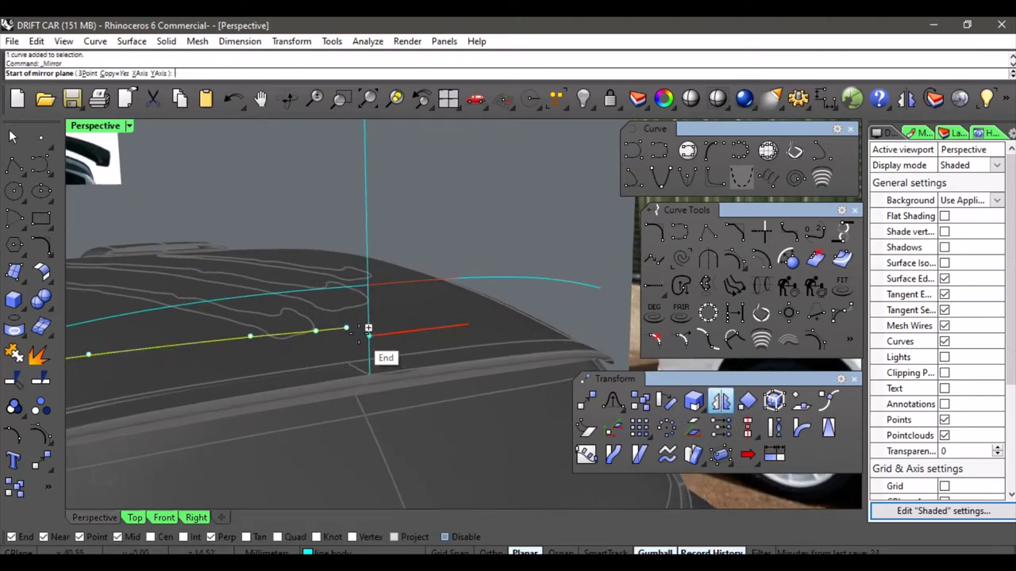
left_click(346, 327)
right_click_drag(359, 333, 503, 268)
left_click(405, 222)
key("Escape")
scroll(270, 314, "down", 2)
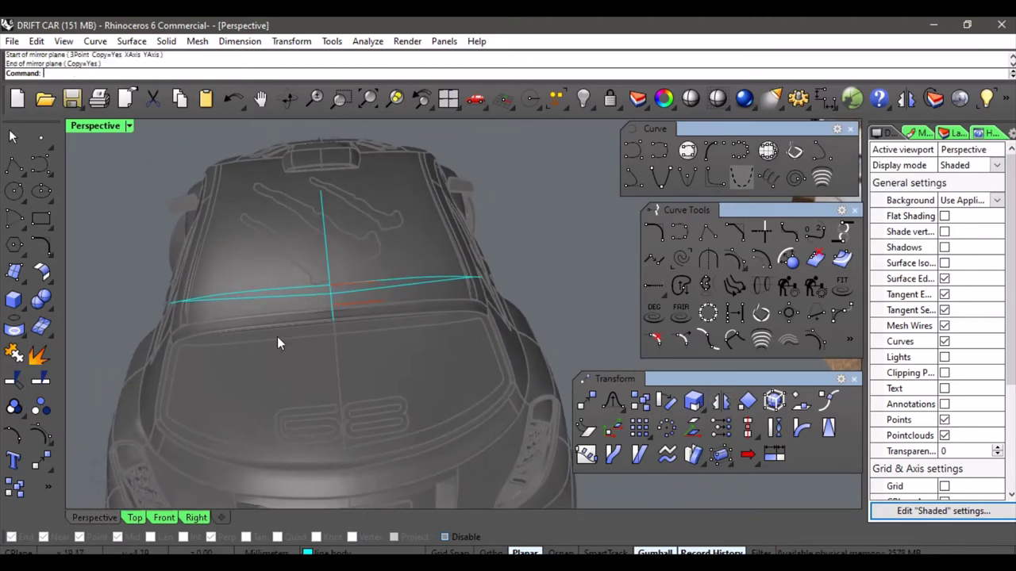
Match the two lower wing curve halves at the centreline with Curvature continuity, preserving Curvature at the other end, with Average curves and Join enabled.
right_click_drag(260, 391, 374, 342)
scroll(373, 342, "up", 2)
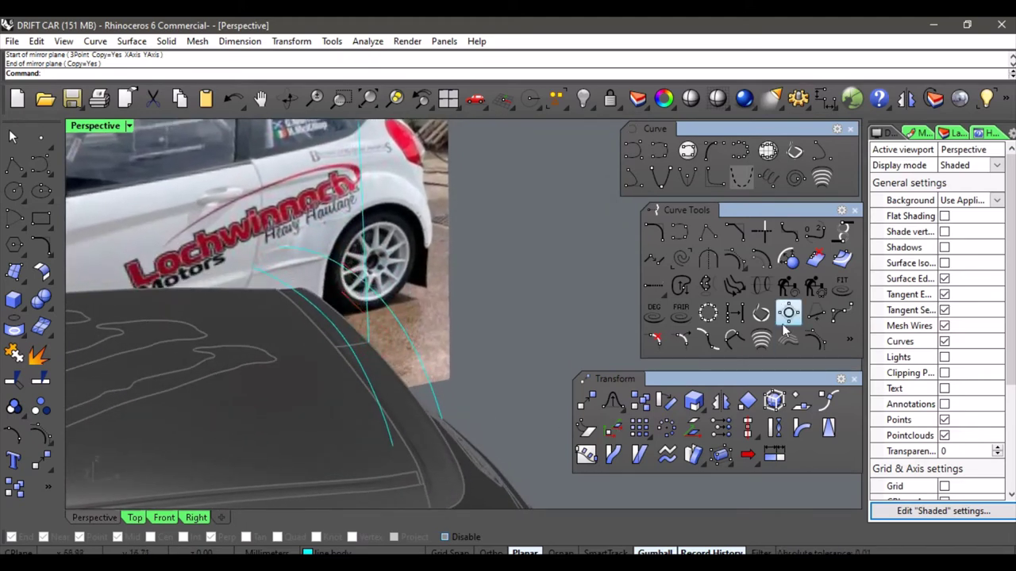
left_click(654, 286)
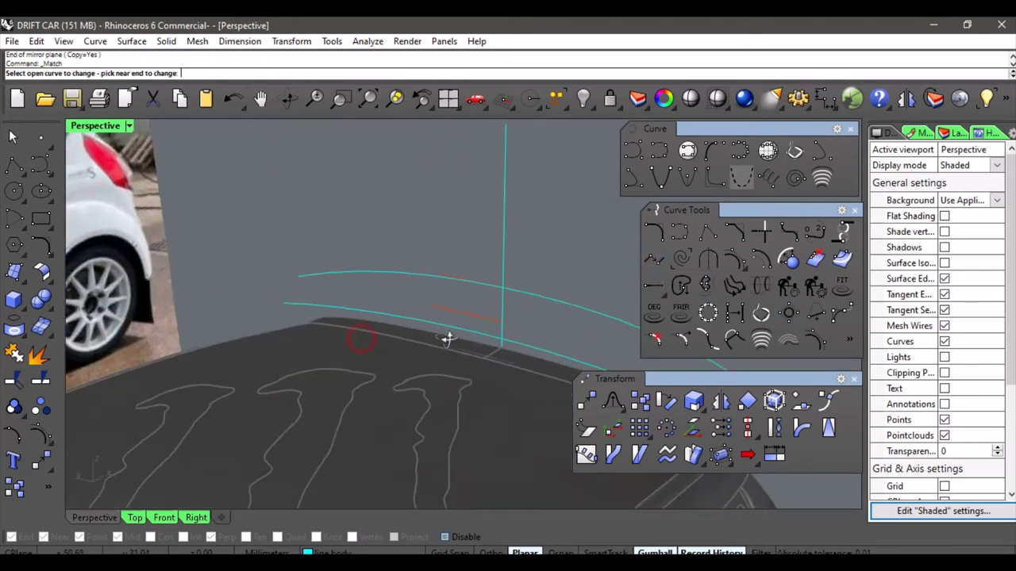
right_click_drag(446, 340, 447, 325)
left_click(458, 327)
left_click(397, 312)
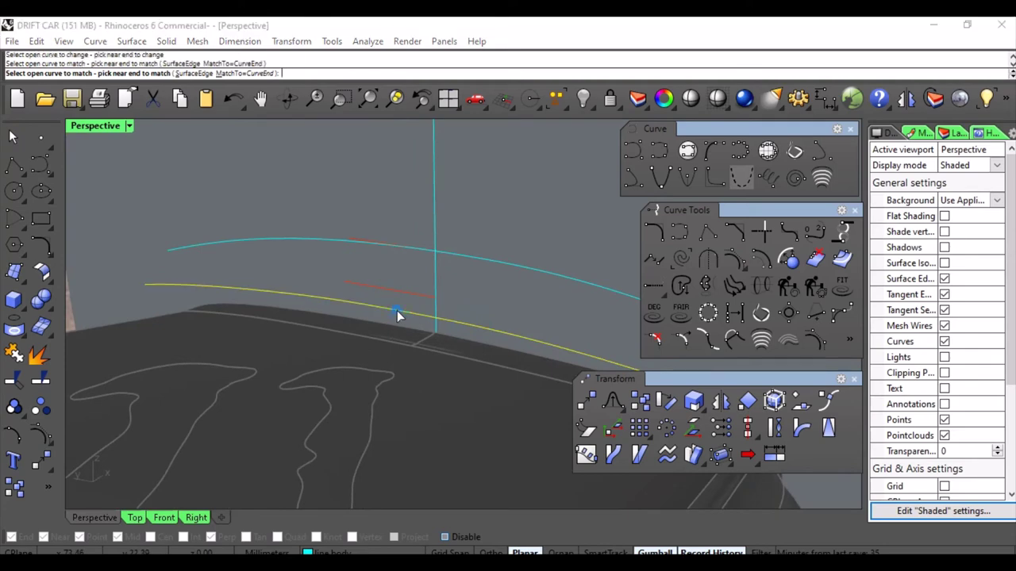
scroll(306, 325, "down", 5)
right_click_drag(288, 324, 373, 324)
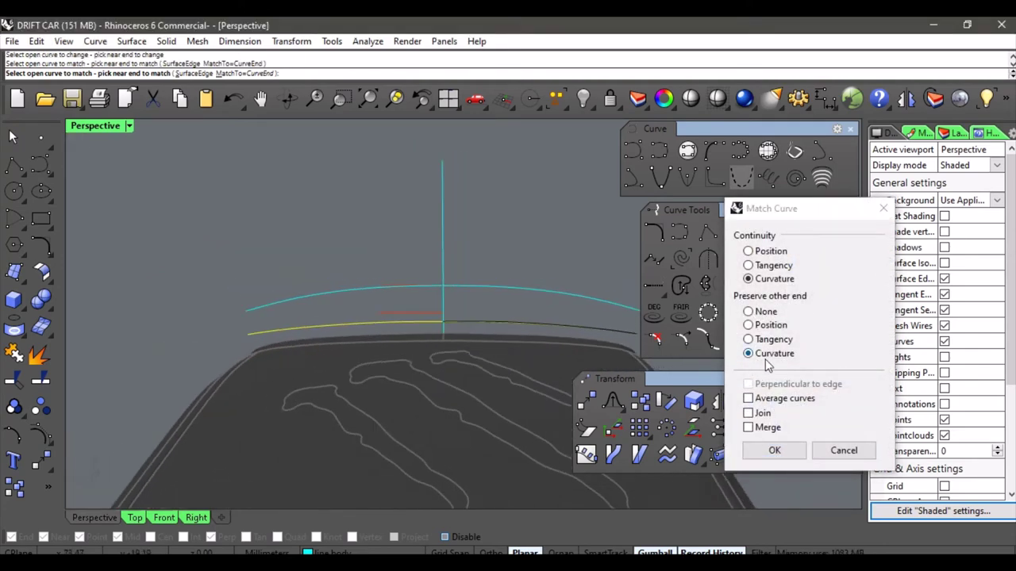
left_click(748, 399)
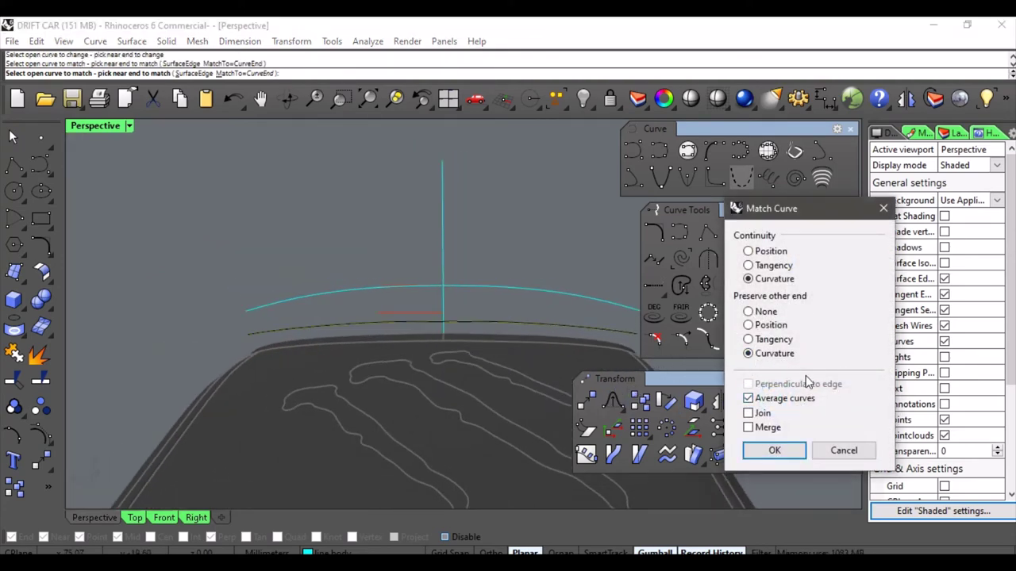
right_click_drag(471, 285, 349, 330)
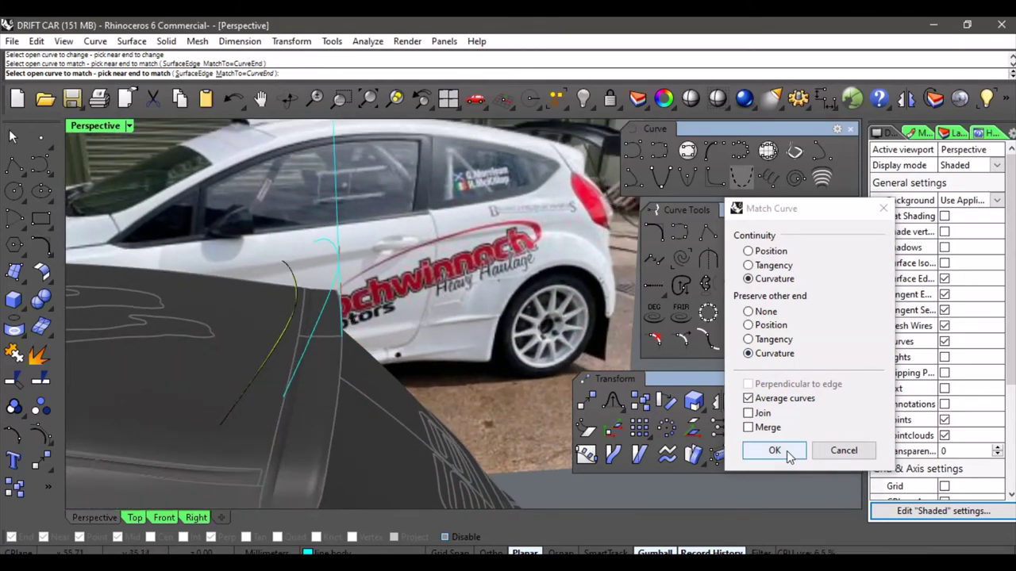
left_click(749, 412)
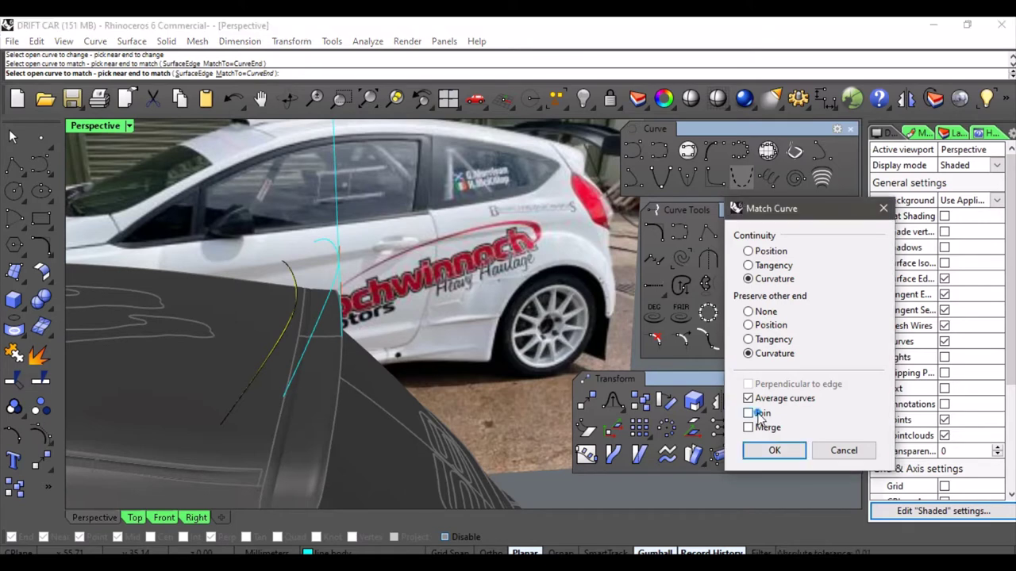
left_click(774, 451)
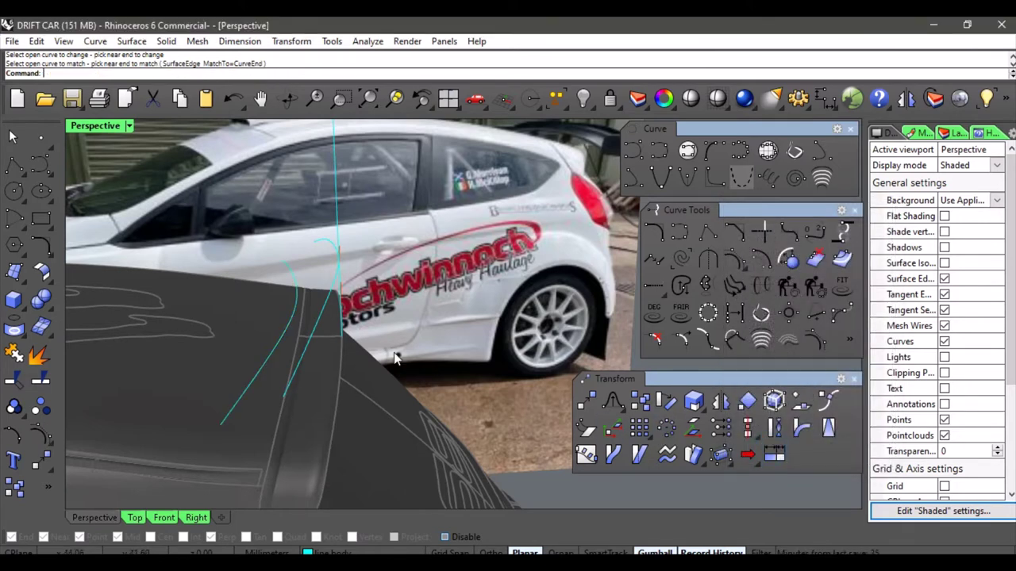
Inspect the joined lower wing curve and the upper curve against the side-view reference photo from several angles.
right_click_drag(397, 355, 399, 319)
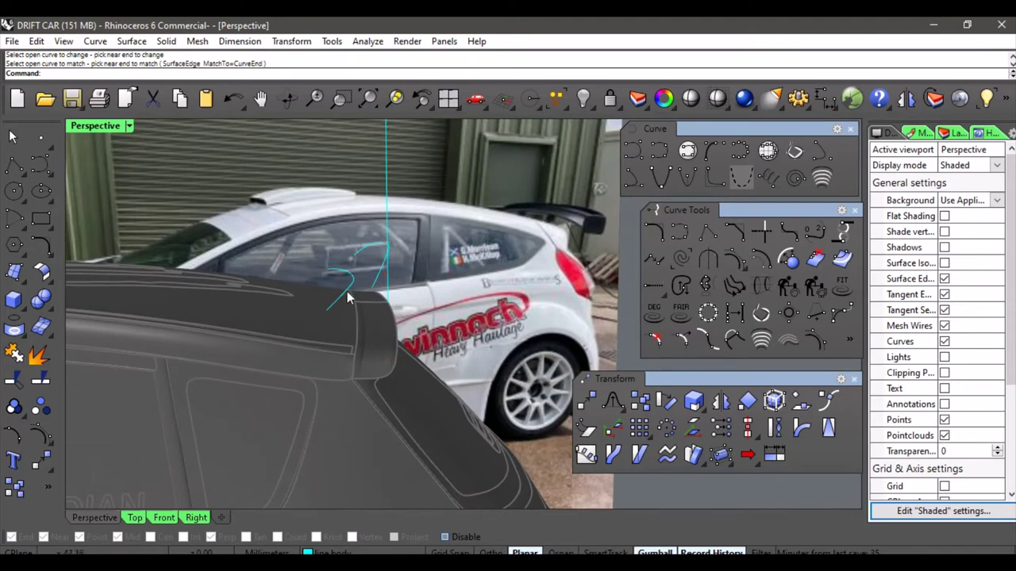
right_click_drag(354, 287, 378, 326)
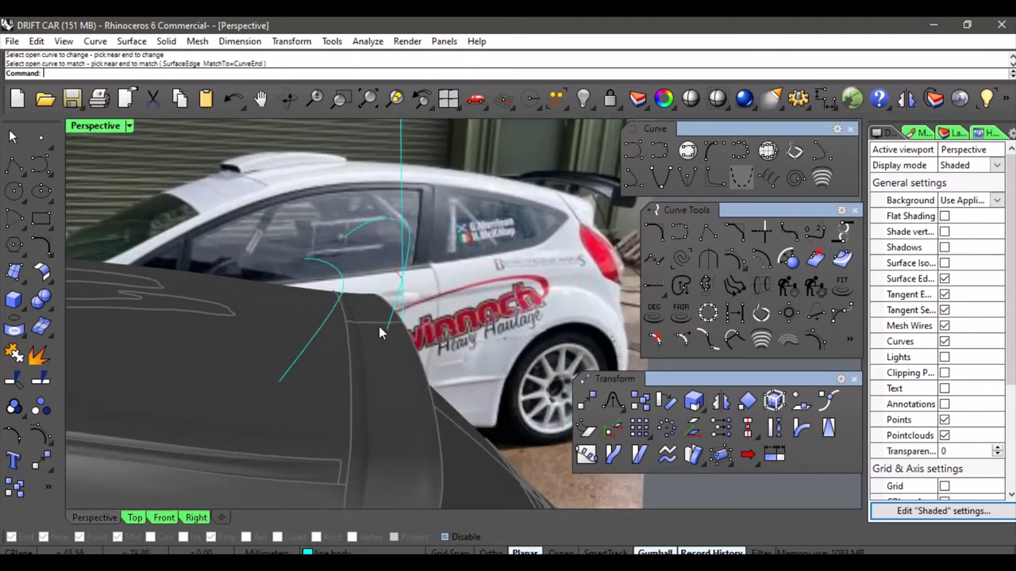
left_click(315, 335)
right_click_drag(356, 286, 418, 284)
key("Escape")
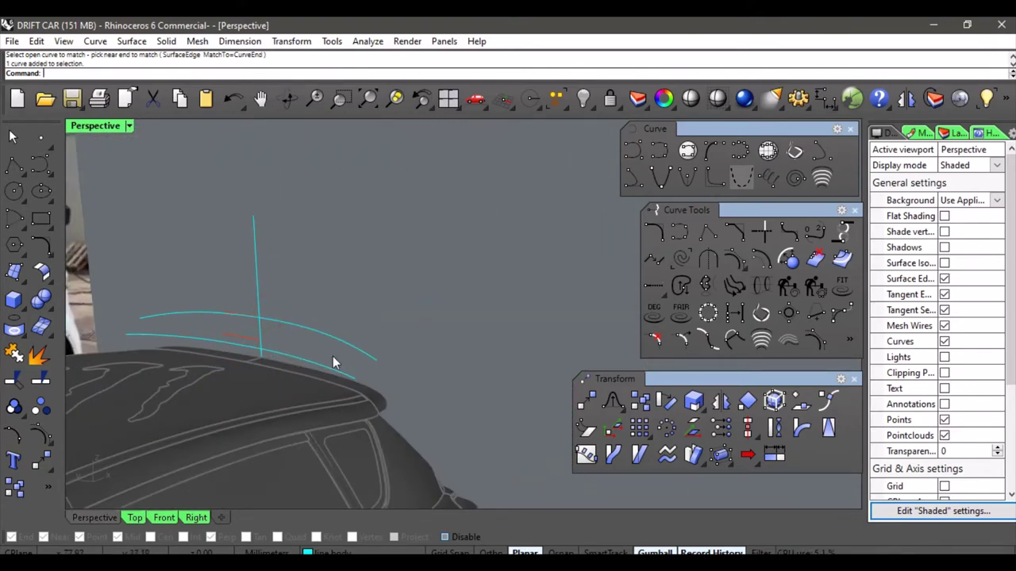
right_click_drag(332, 357, 480, 365, "shift")
left_click(394, 342)
left_click(460, 283)
right_click_drag(437, 337, 461, 338)
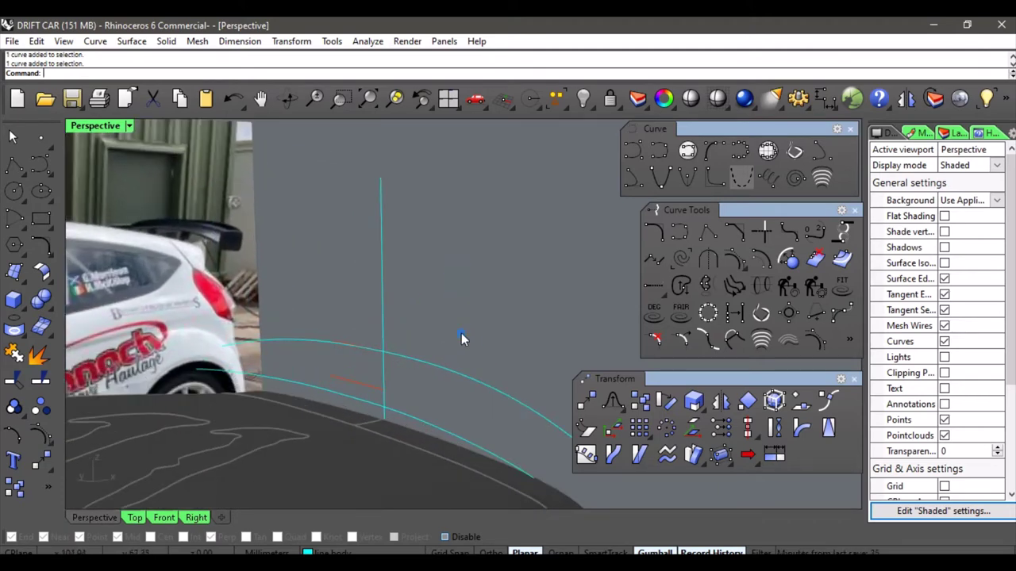
left_click(650, 266)
right_click_drag(412, 359, 405, 368)
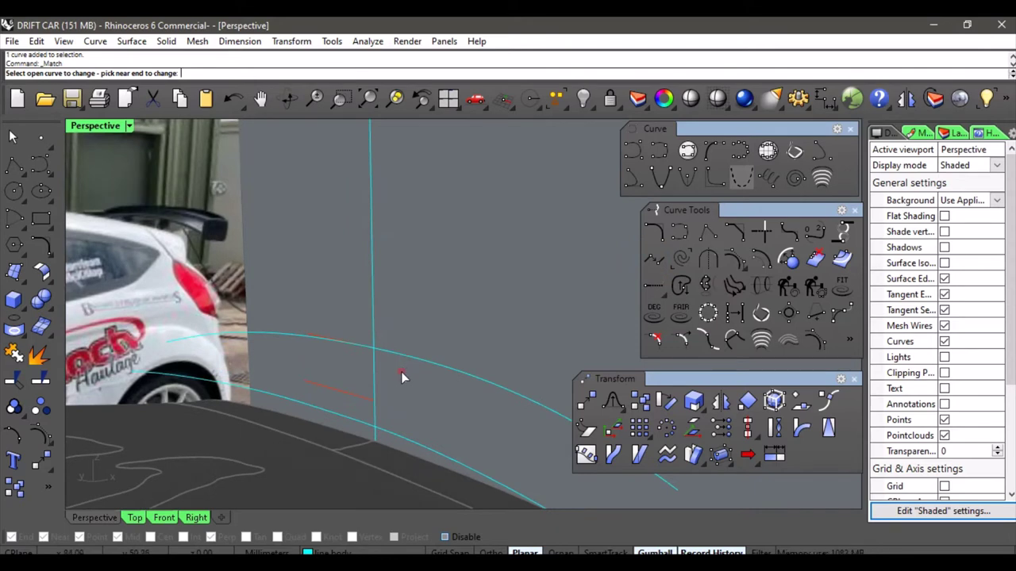
key("Escape")
Delete the two red helper lines beside the centreline at the upper and lower wing curves.
left_click(347, 391)
key("Delete")
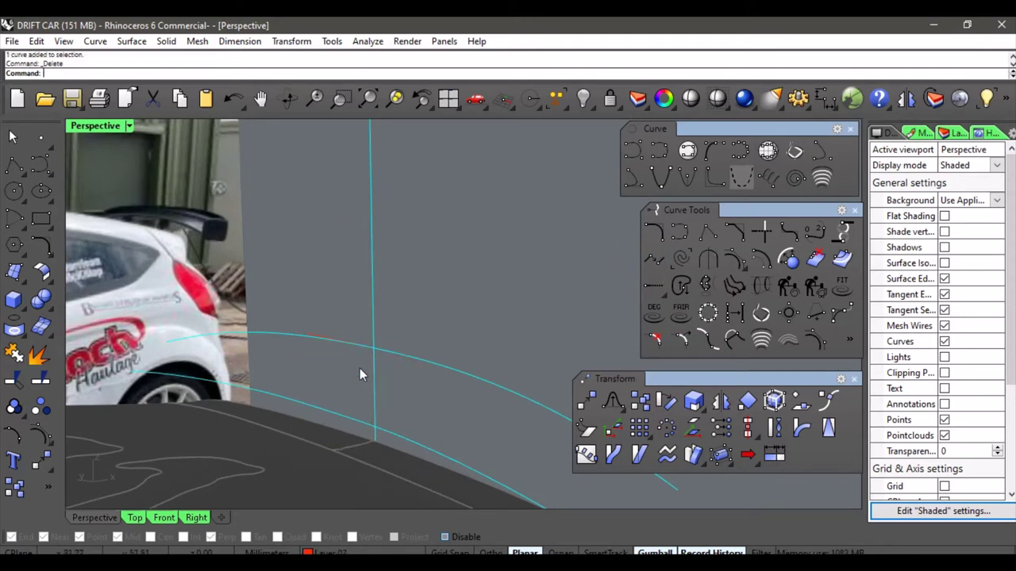
left_click_drag(301, 322, 387, 371)
key("Delete")
Match the two upper wing curve halves at the centreline with Curvature continuity on both ends, averaging and joining them.
left_click(653, 260)
left_click(379, 353)
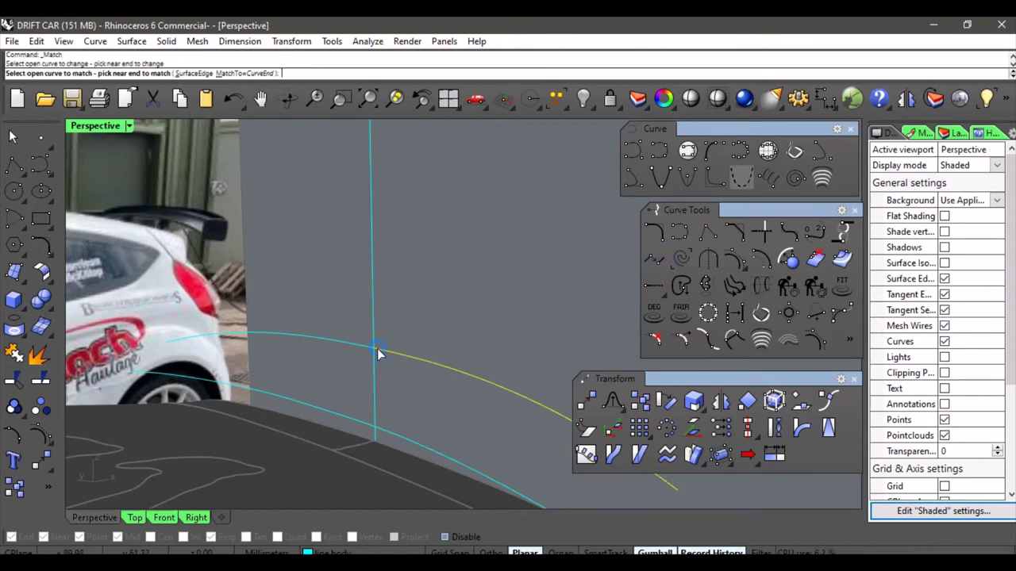
left_click(371, 356)
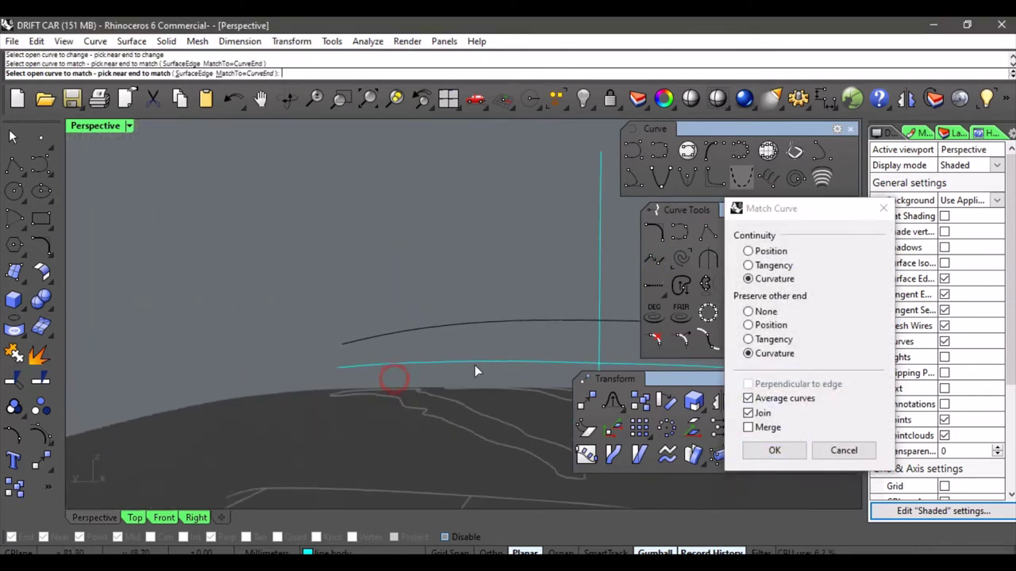
scroll(357, 378, "up", 2)
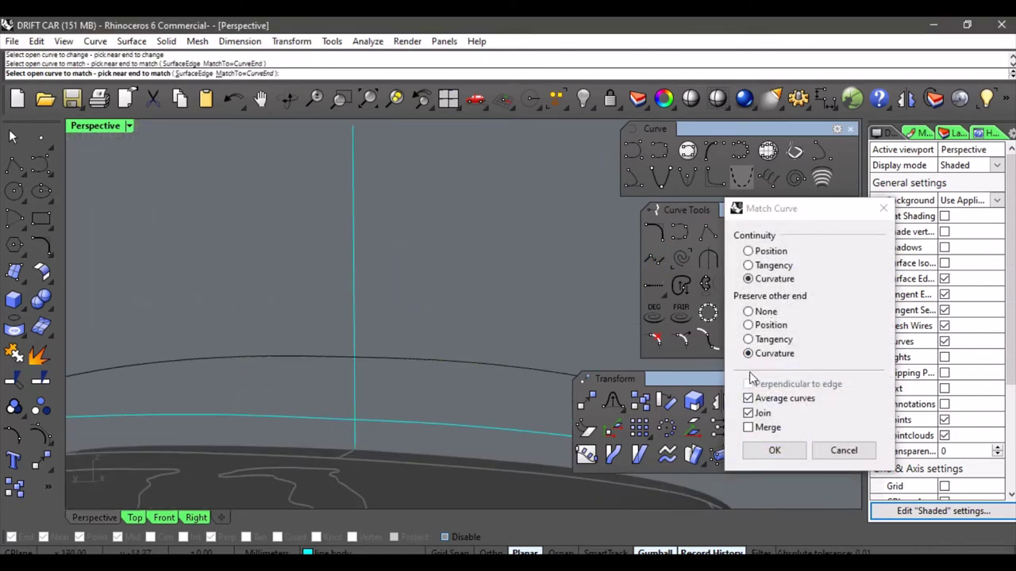
left_click(769, 449)
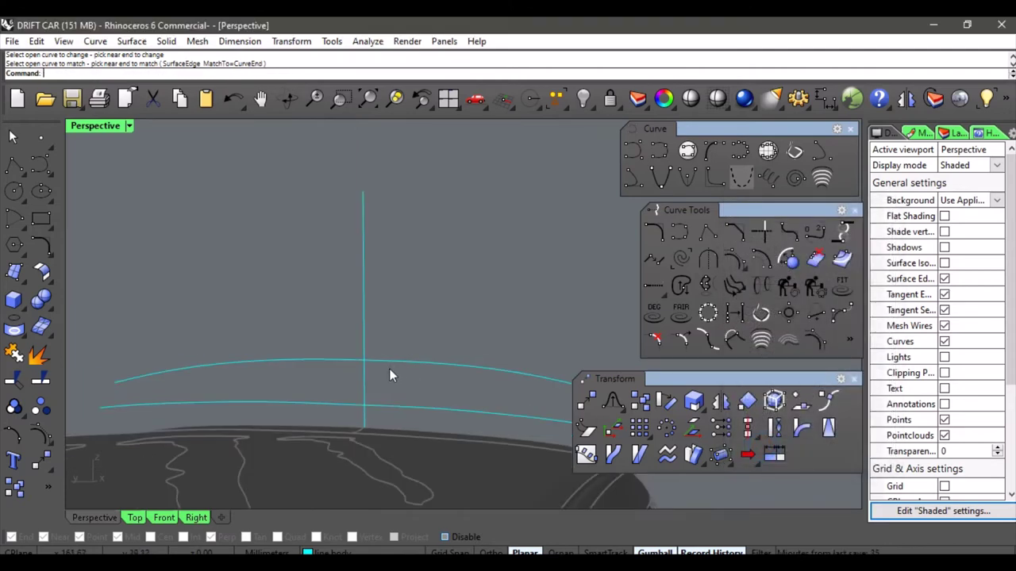
Make Layer 01 the current layer.
scroll(385, 379, "down", 3)
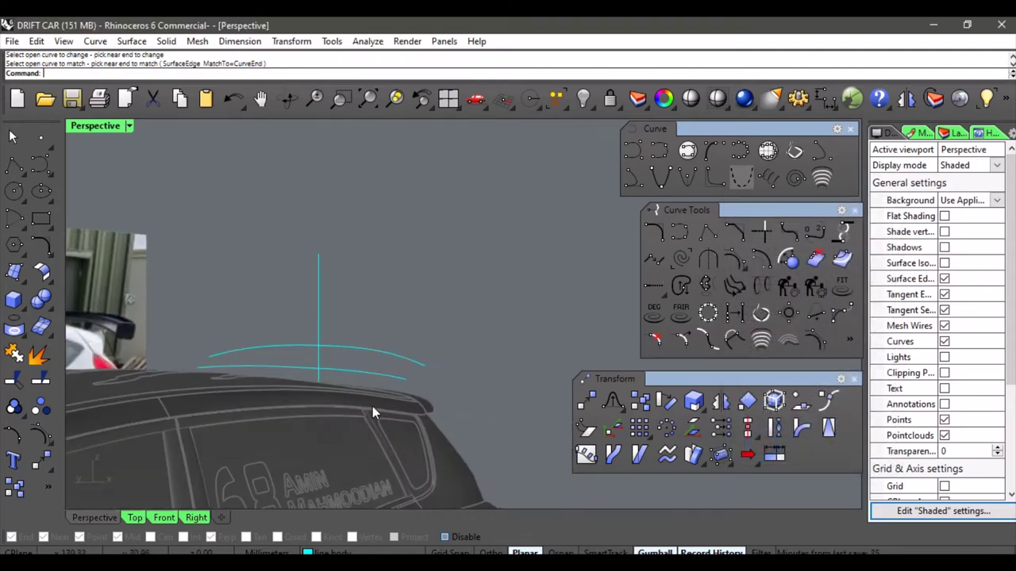
right_click_drag(367, 368, 333, 343, "shift")
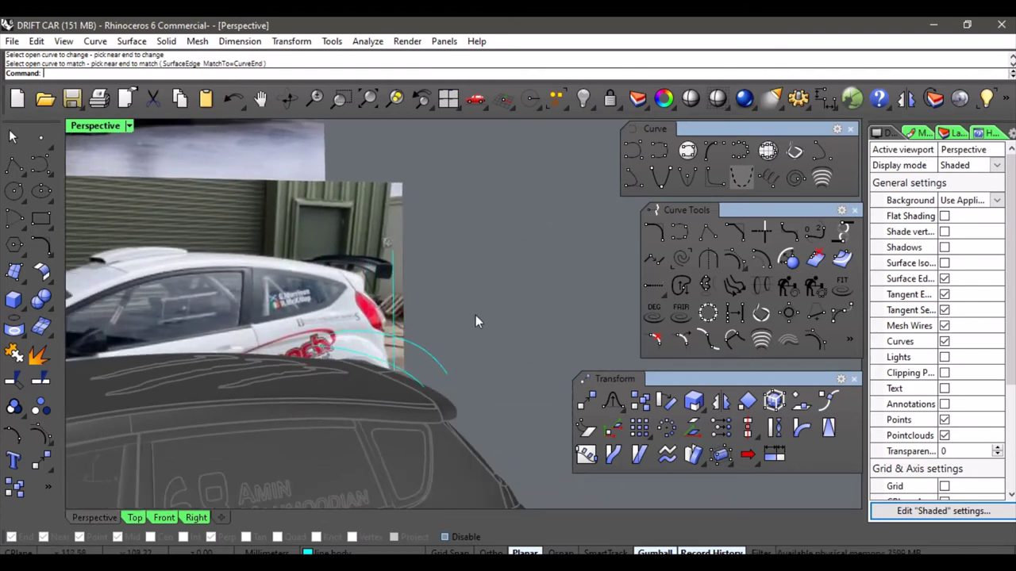
left_click(319, 551)
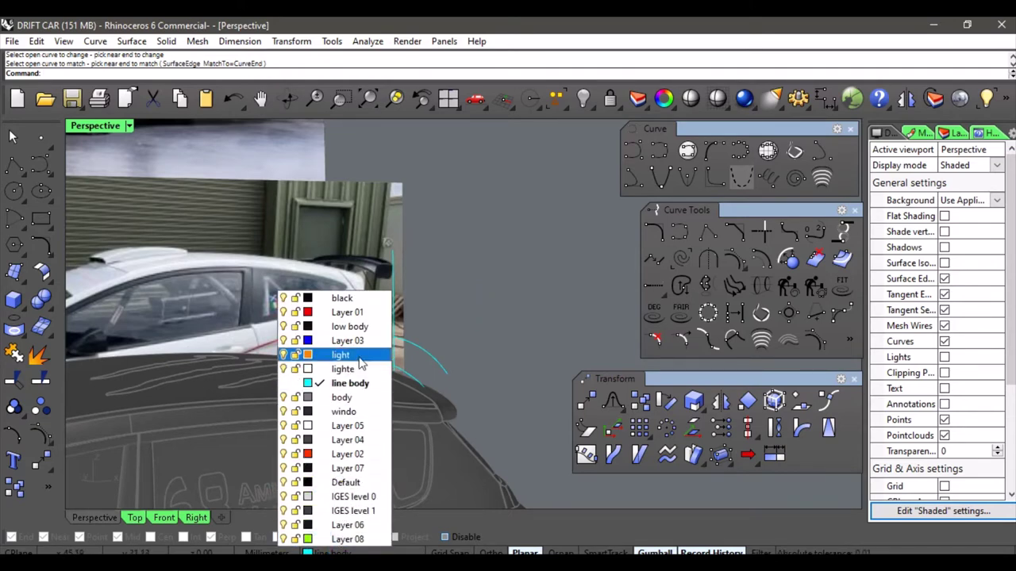
left_click(347, 311)
right_click_drag(353, 318, 438, 371)
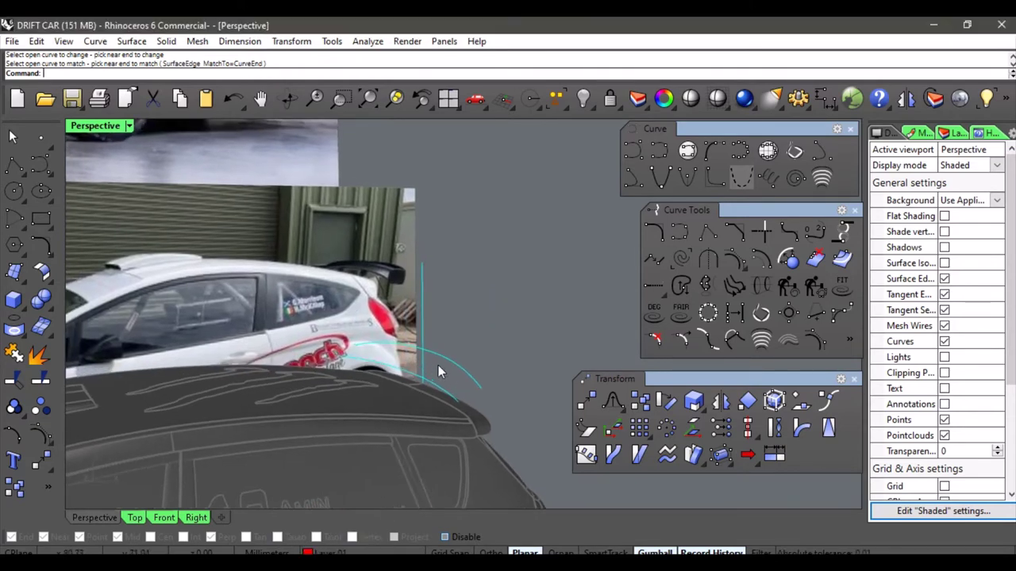
Draw a two-point interpolated curve from the upper wing curve's centreline point to the lower wing curve's centre.
left_click(679, 231)
right_click_drag(458, 312, 349, 357)
scroll(446, 324, "up", 5)
scroll(439, 318, "up", 6)
left_click(406, 320)
scroll(379, 349, "down", 6)
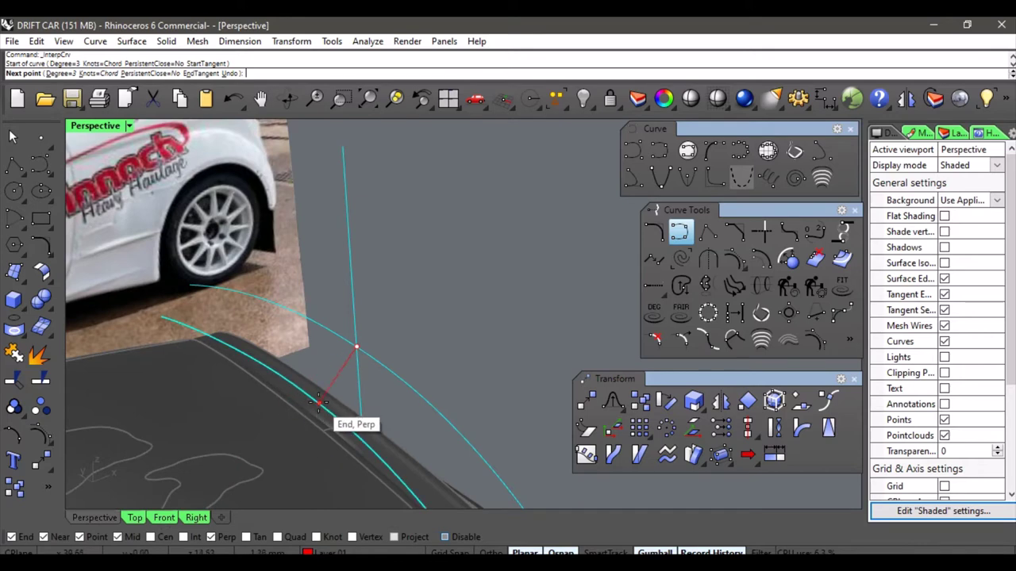
left_click(321, 392)
right_click_drag(318, 399, 384, 357)
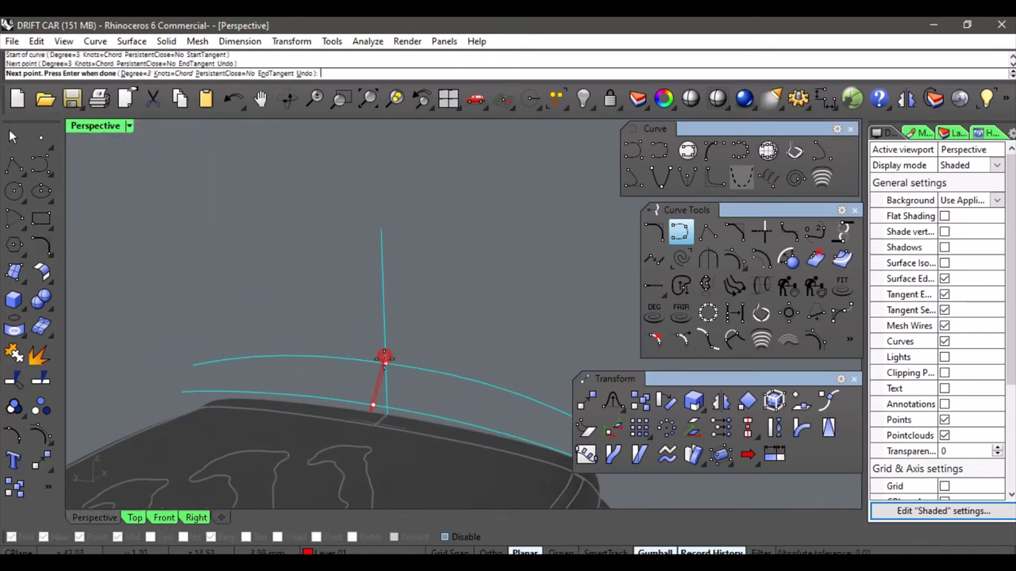
right_click(433, 386)
right_click_drag(406, 397, 325, 362)
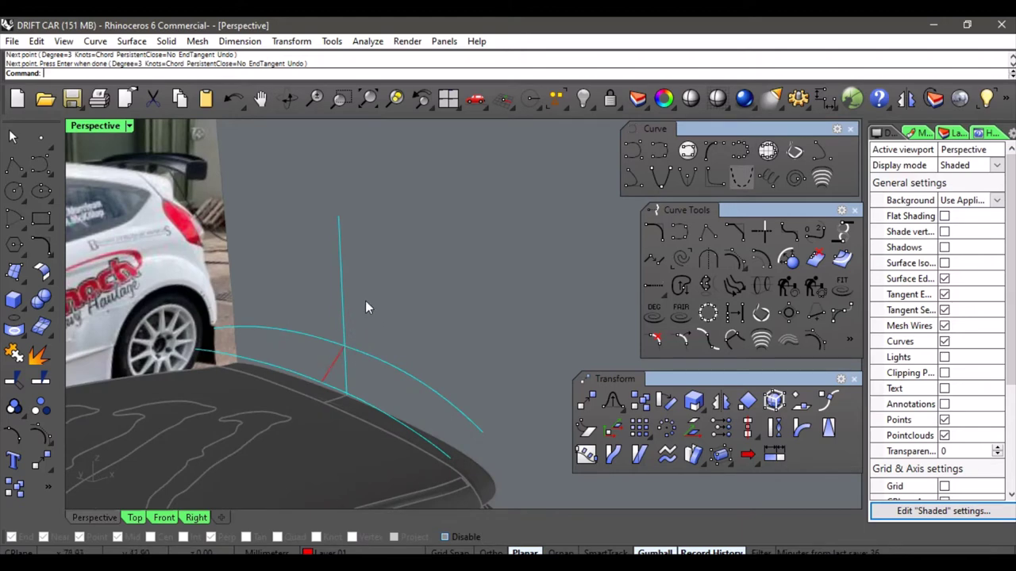
Rebuild the red connecting curve with a point count of 6 and degree 3, deleting the input.
mouse_move(361, 338)
right_mouse_down()
mouse_move(321, 326)
mouse_move(346, 329)
right_mouse_up()
scroll(345, 326, "up", 8)
left_click(338, 319)
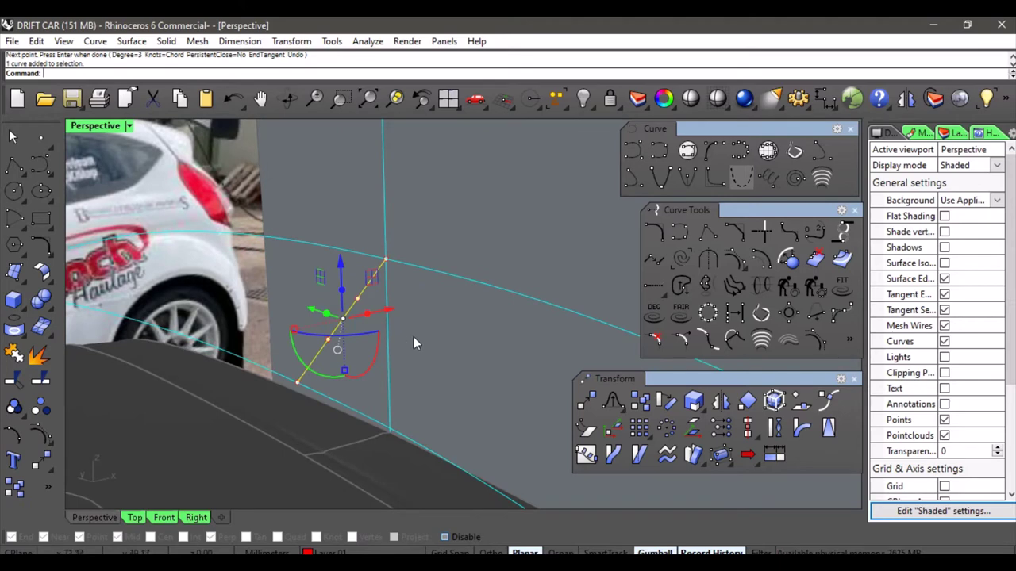
right_click_drag(439, 341, 477, 344)
left_click(787, 286)
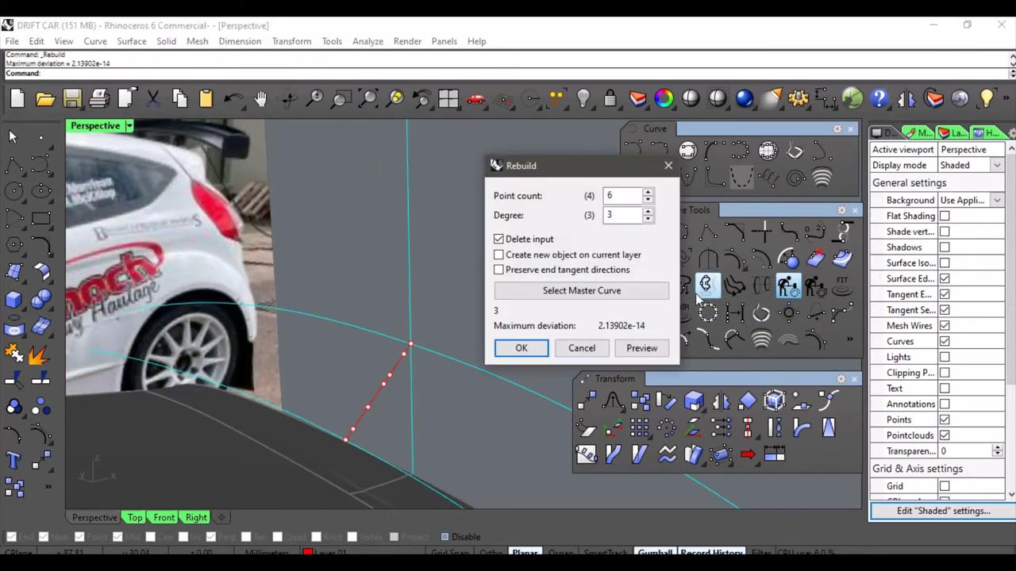
left_click(520, 348)
Turn on the control points of the rebuilt red connecting curve.
right_click_drag(472, 337, 429, 316)
key("Escape")
left_click(427, 318)
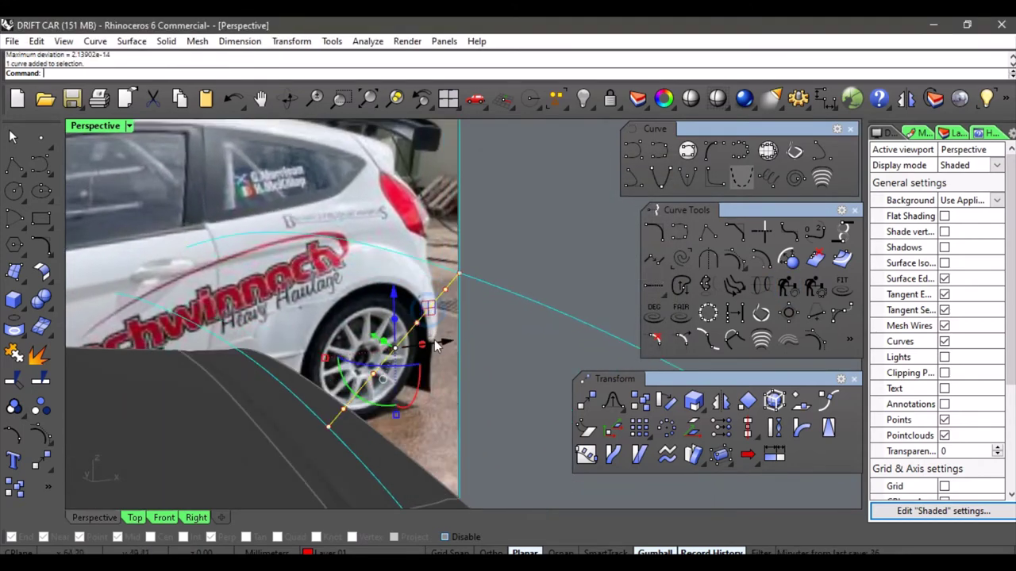
left_click(40, 435)
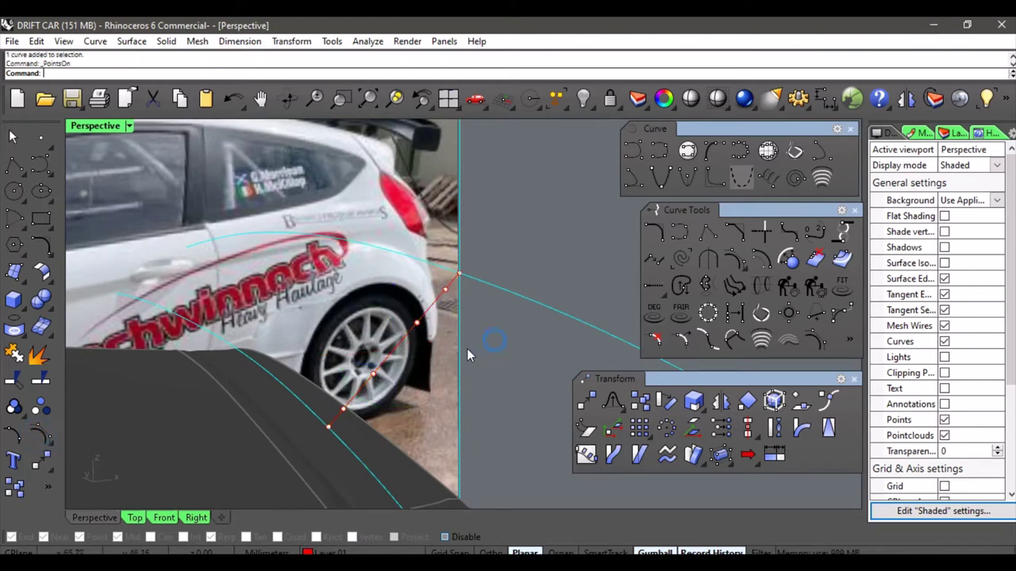
left_click(373, 307)
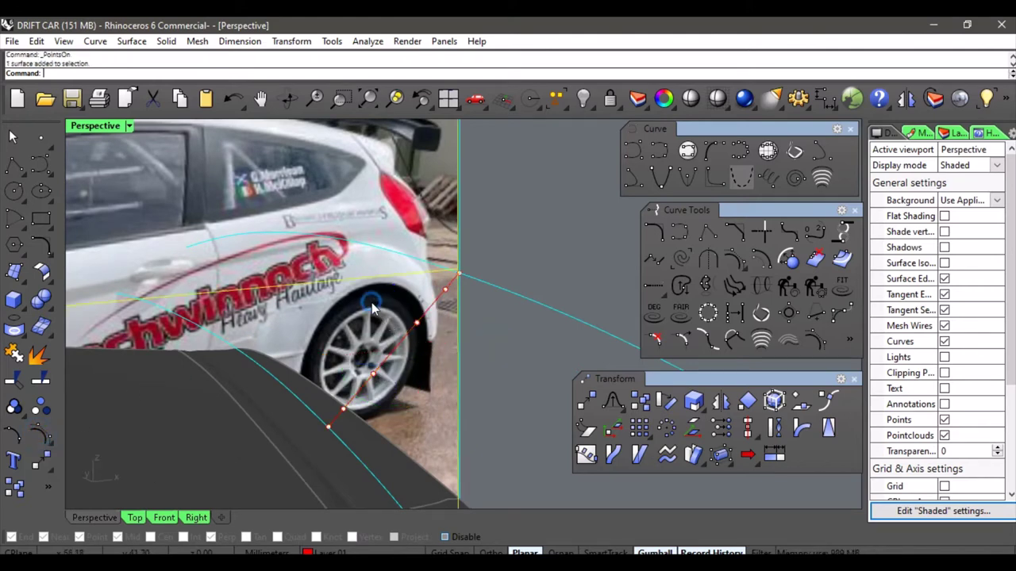
Lock the selected surface that lies behind the red connecting curve.
left_click(610, 99)
right_click_drag(409, 315, 413, 336, "shift")
scroll(406, 322, "down", 2)
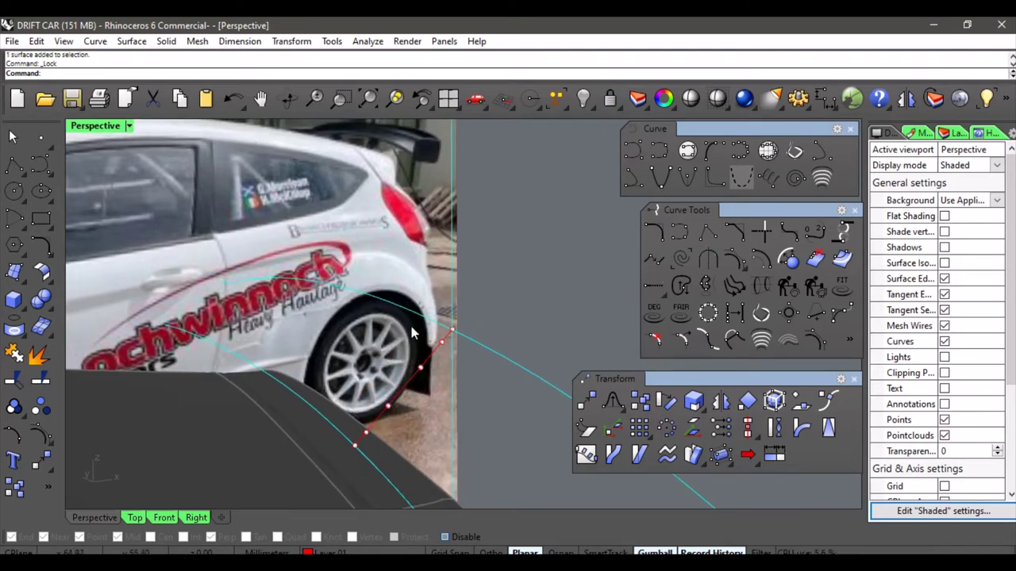
Lower the second and third control points from the connecting curve's upper end together and shift them slightly in negative X.
left_click_drag(386, 327, 435, 366)
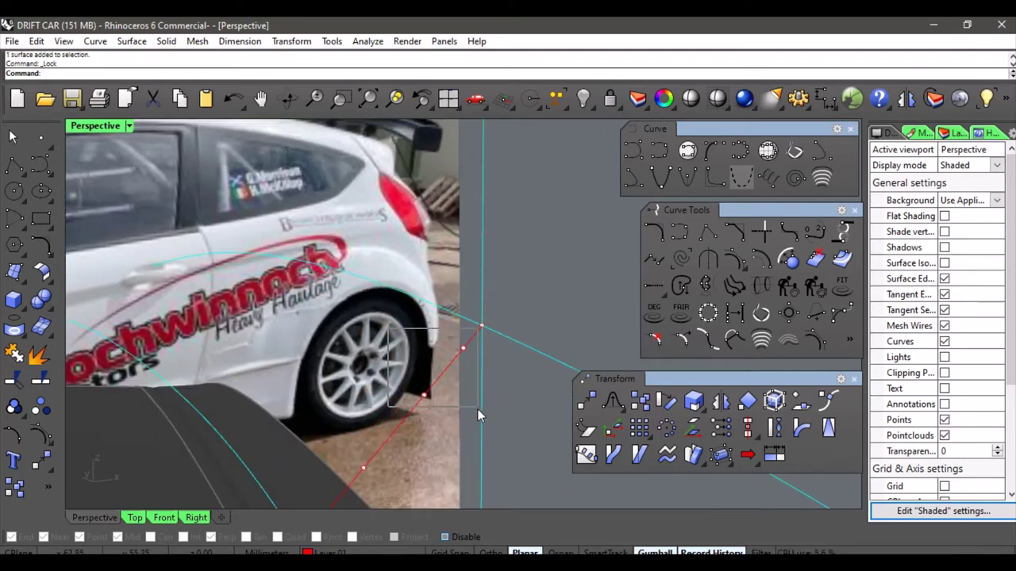
left_click_drag(477, 409, 478, 408)
left_click_drag(444, 342, 447, 361)
right_click_drag(436, 356, 405, 333)
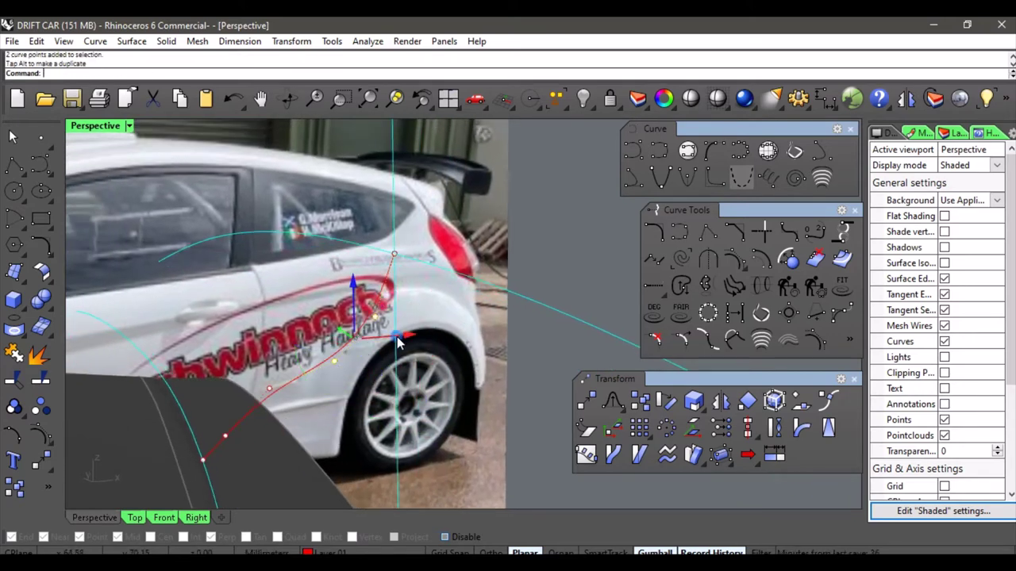
left_click_drag(397, 338, 390, 338)
right_click_drag(390, 338, 464, 403)
Move the third control point from the connecting curve's upper end in positive X and raise it slightly.
left_click(451, 395)
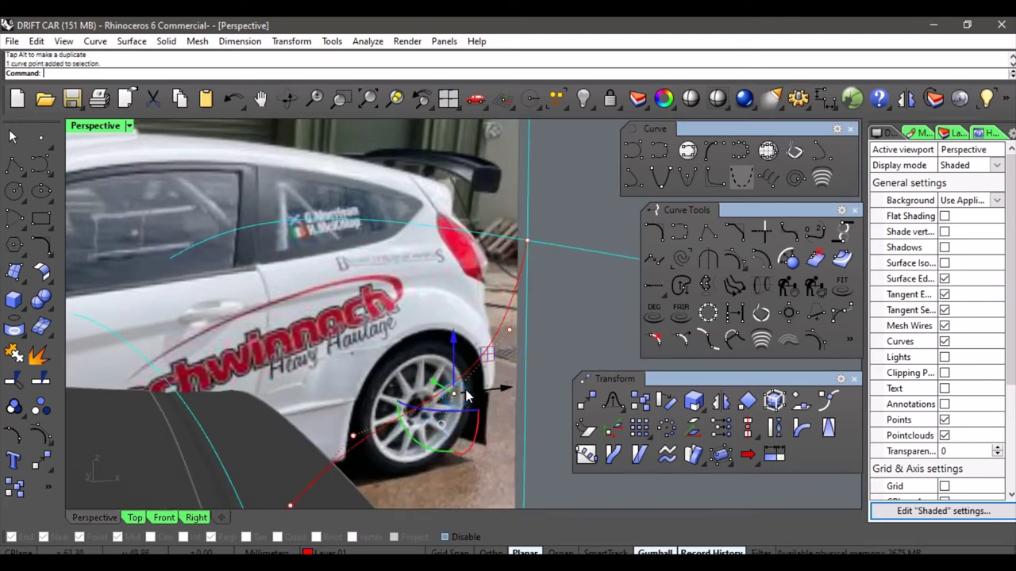
left_click_drag(490, 392, 543, 386)
right_click_drag(451, 290, 470, 340)
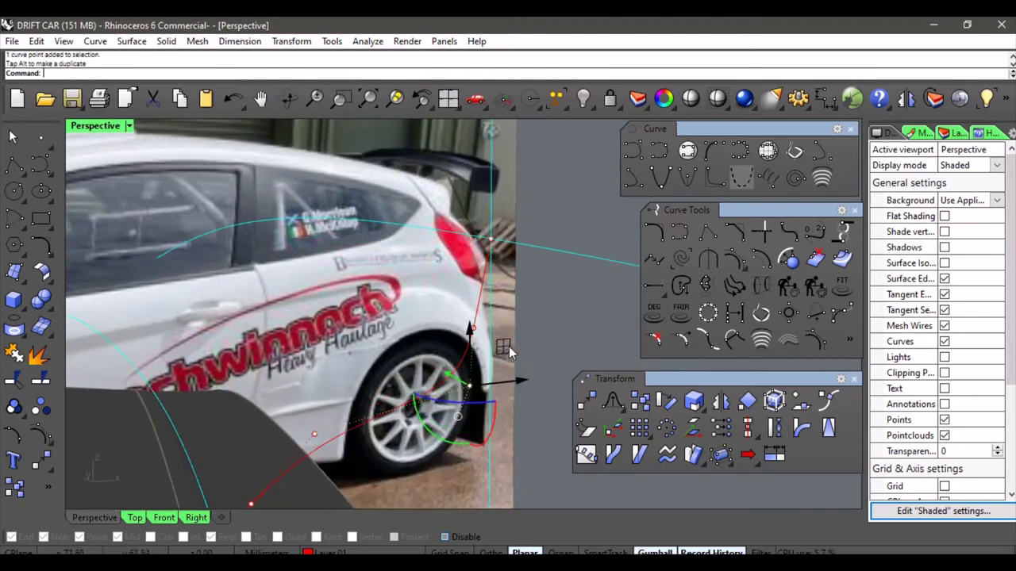
left_click_drag(509, 347, 510, 340)
Lower the second control point from the connecting curve's upper end along Z, close to the point beneath it.
left_click(485, 327)
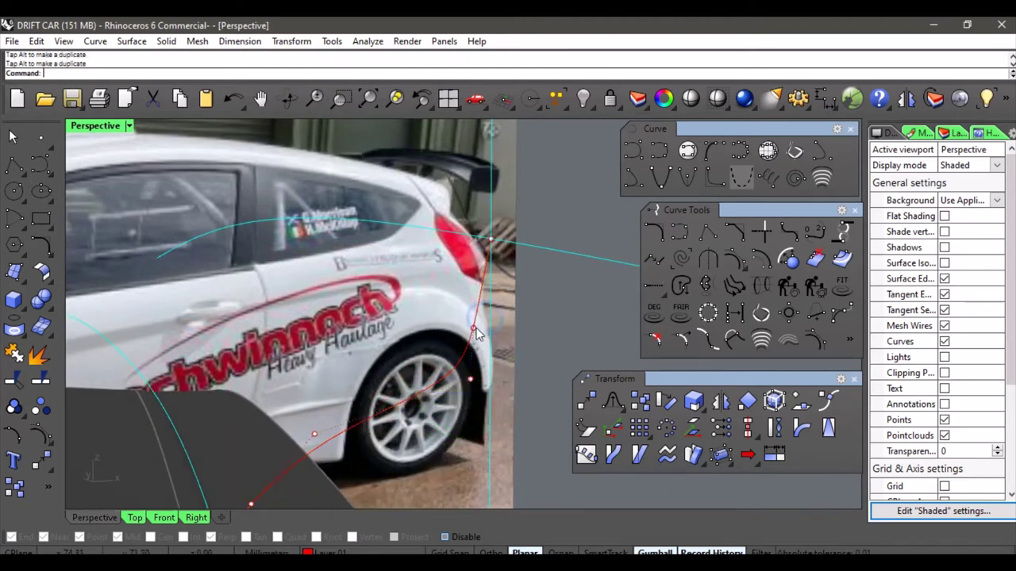
left_click(475, 328)
left_click_drag(473, 286, 471, 308)
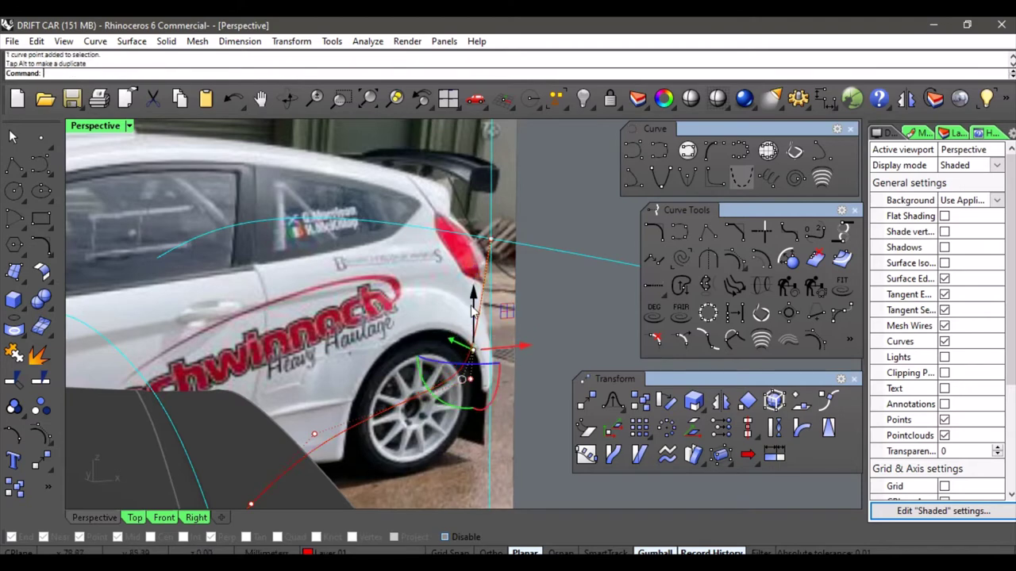
scroll(470, 327, "down", 3)
right_click_drag(470, 327, 435, 314, "shift")
left_click(438, 360)
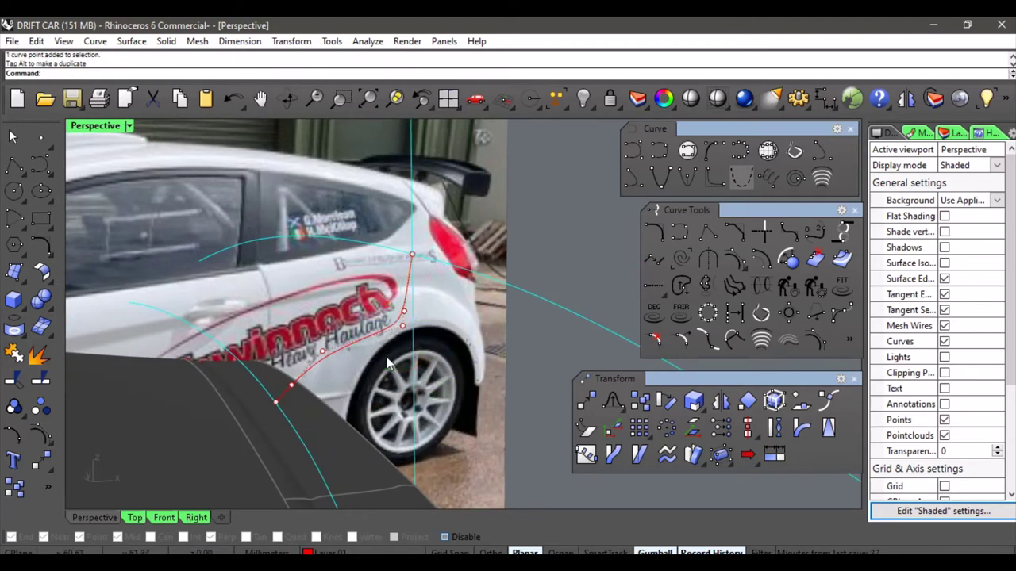
Rebuild the red connecting curve to 8 control points at degree 3, deleting the input.
right_click_drag(387, 363, 419, 366, "shift")
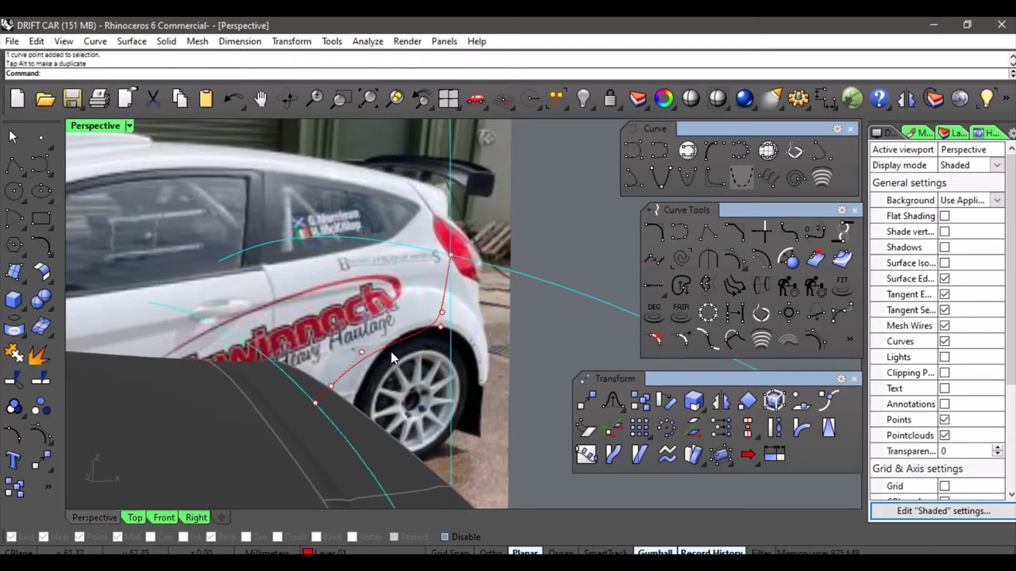
scroll(369, 358, "up", 3)
left_click(418, 331)
scroll(405, 343, "down", 2)
mouse_move(388, 358)
right_mouse_down("shift")
mouse_move(394, 352)
mouse_move(381, 354)
right_mouse_up("shift")
left_click(761, 286)
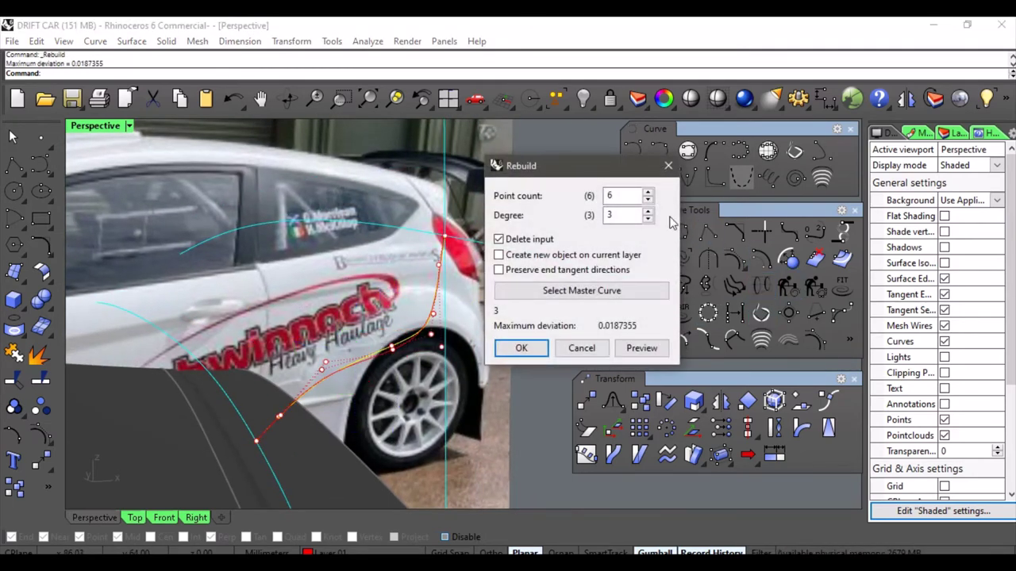
left_click(527, 349)
left_click(465, 331)
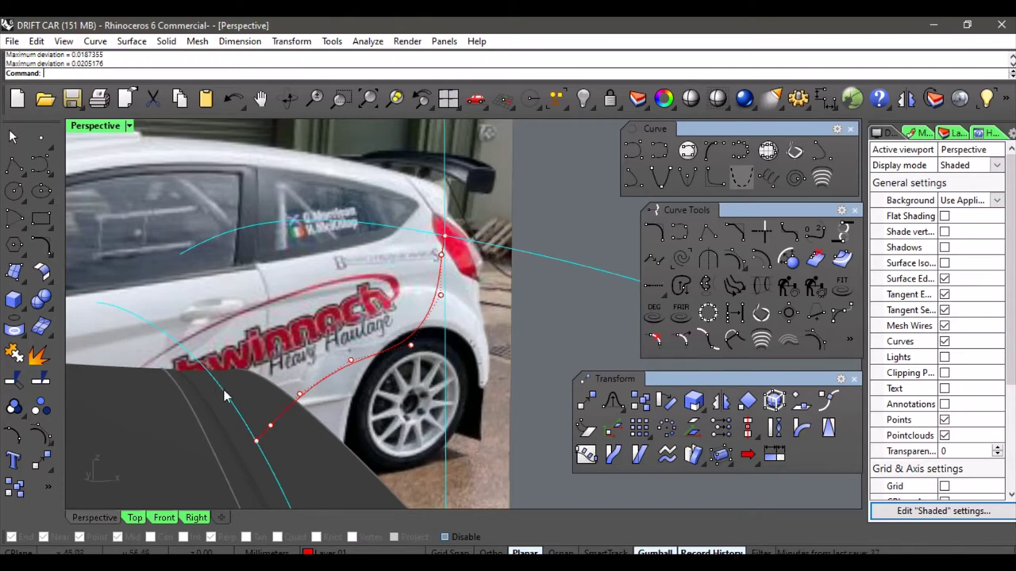
Shift the second control point from the curve's lower end in negative X and lower the third point along Z.
scroll(262, 426, "up", 2)
left_click(272, 424)
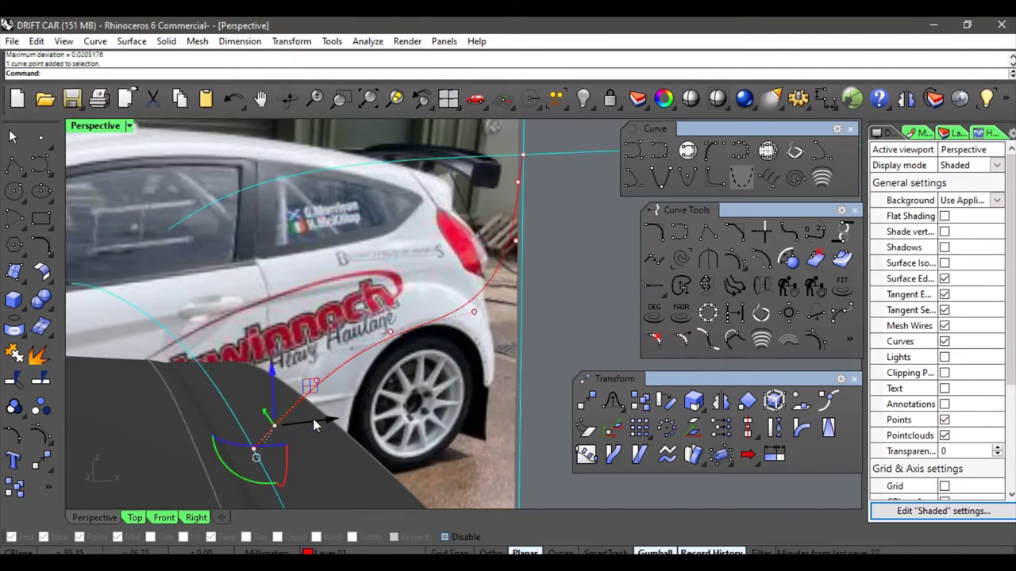
left_click_drag(314, 422, 291, 432)
right_click_drag(324, 387, 313, 411)
scroll(302, 424, "up", 2)
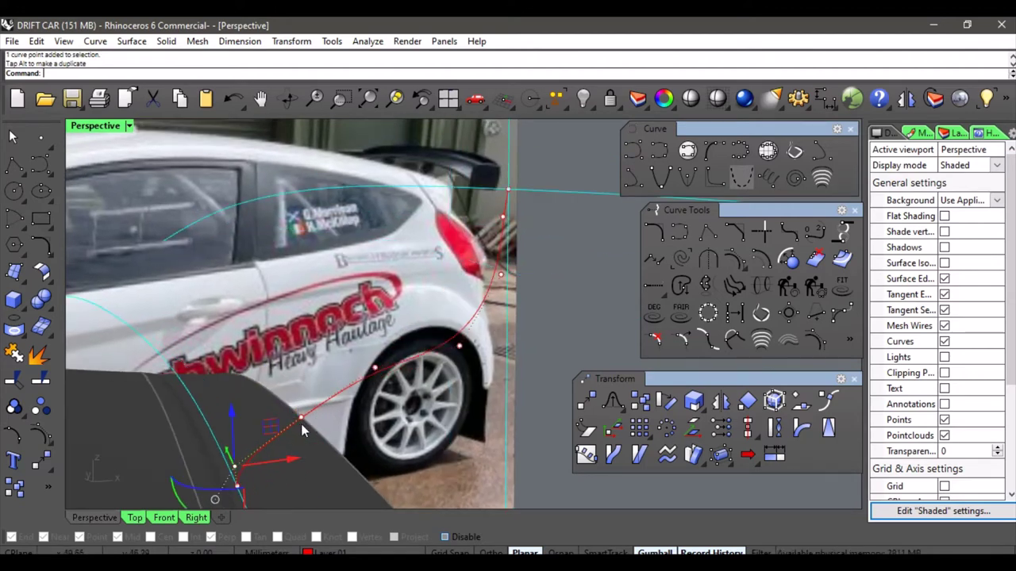
left_click(302, 421)
left_click_drag(297, 364, 300, 409)
right_click_drag(343, 401, 345, 371)
Adjust a middle control point of the curve and move the third point from its lower end in positive X.
right_click_drag(434, 381, 341, 370)
left_click(351, 346)
left_click_drag(343, 376, 362, 377)
right_click_drag(301, 401, 366, 389)
left_click(265, 414)
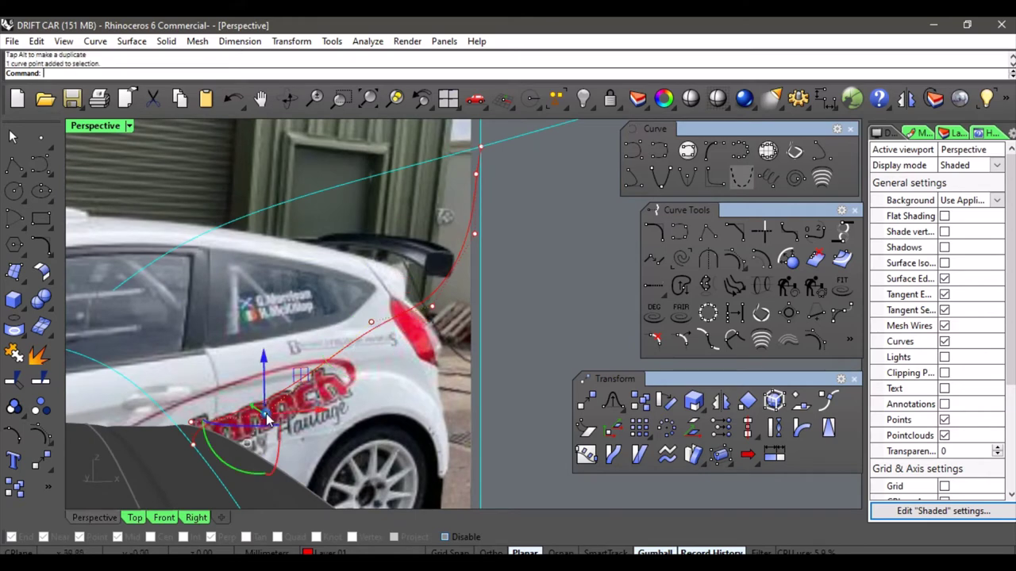
left_click_drag(292, 408, 363, 407)
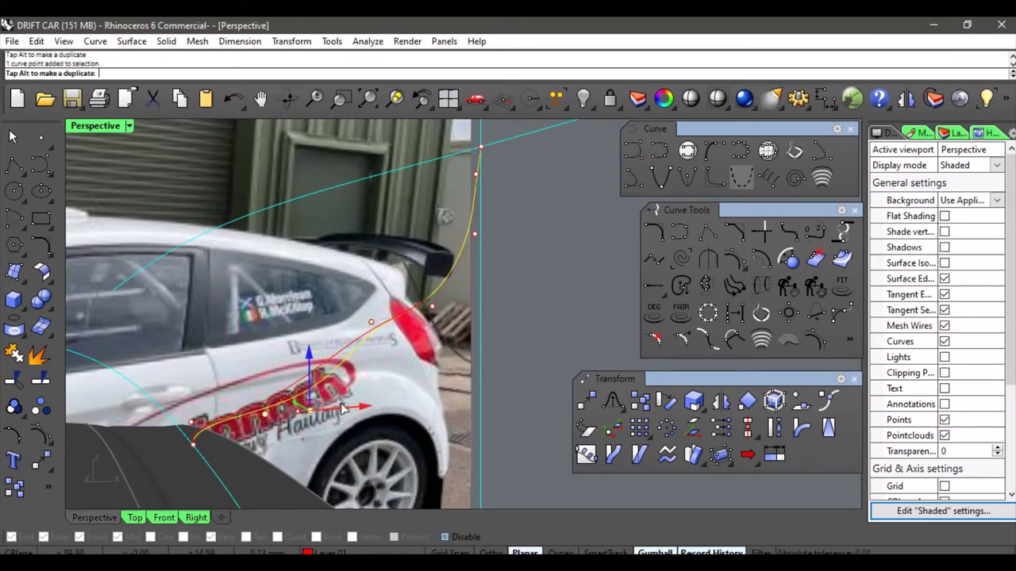
right_click_drag(363, 407, 396, 358)
Shift the fourth and fifth control points from the curve's upper end in negative X, one after the other.
left_click(403, 354)
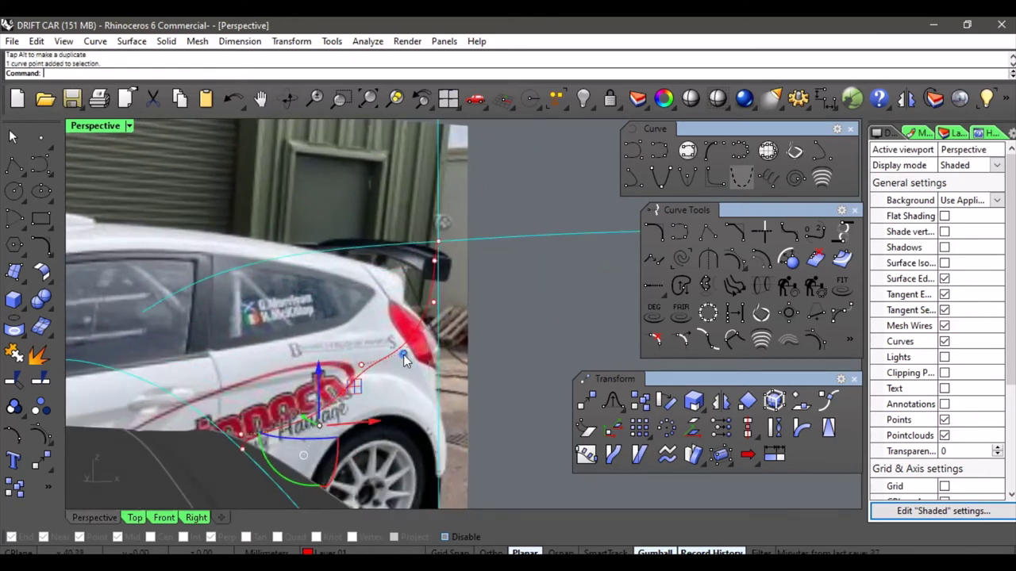
left_click_drag(452, 354, 441, 359)
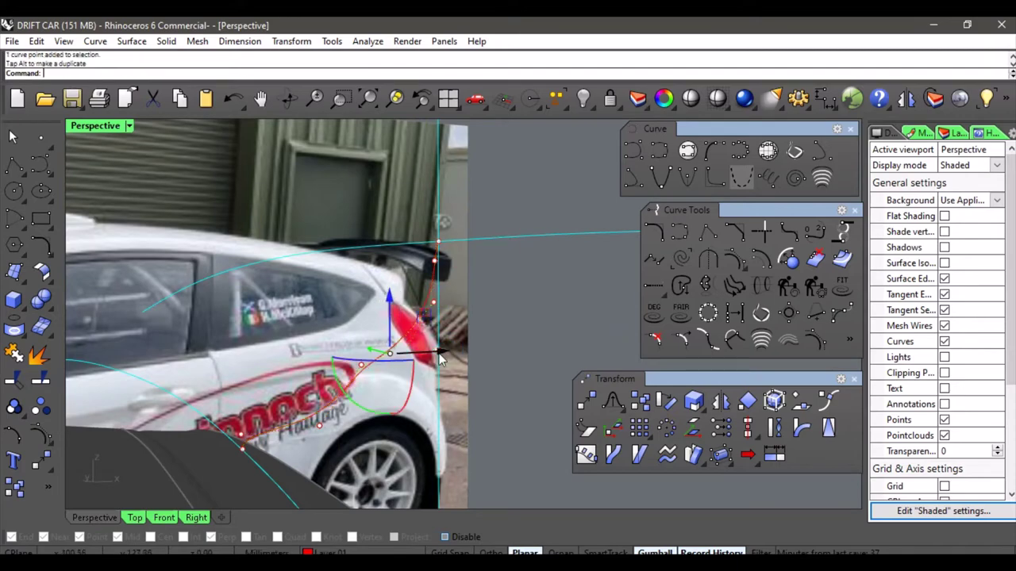
right_click_drag(441, 334, 369, 342)
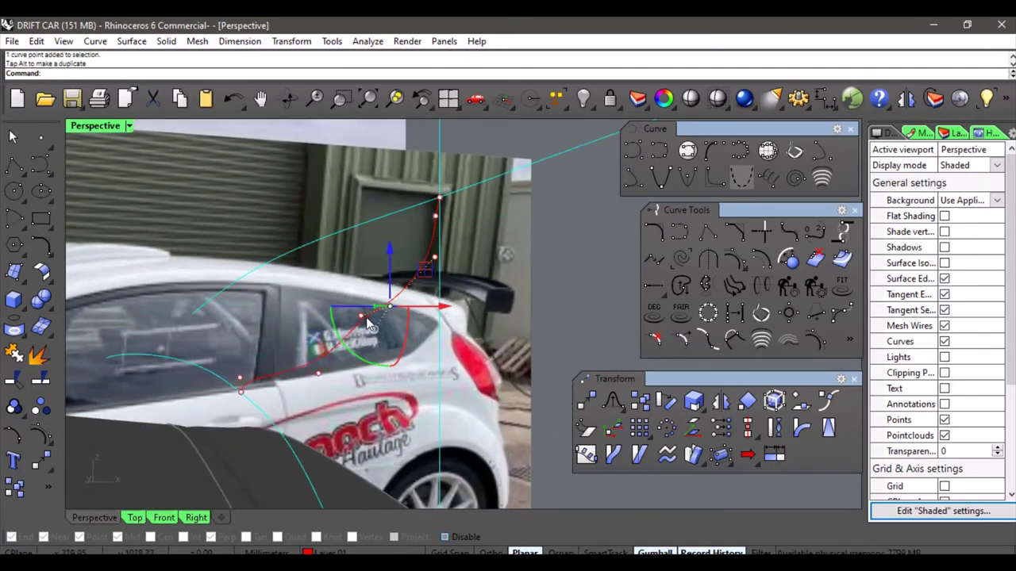
left_click(367, 320)
left_click_drag(428, 309, 407, 317)
right_click_drag(407, 317, 370, 340)
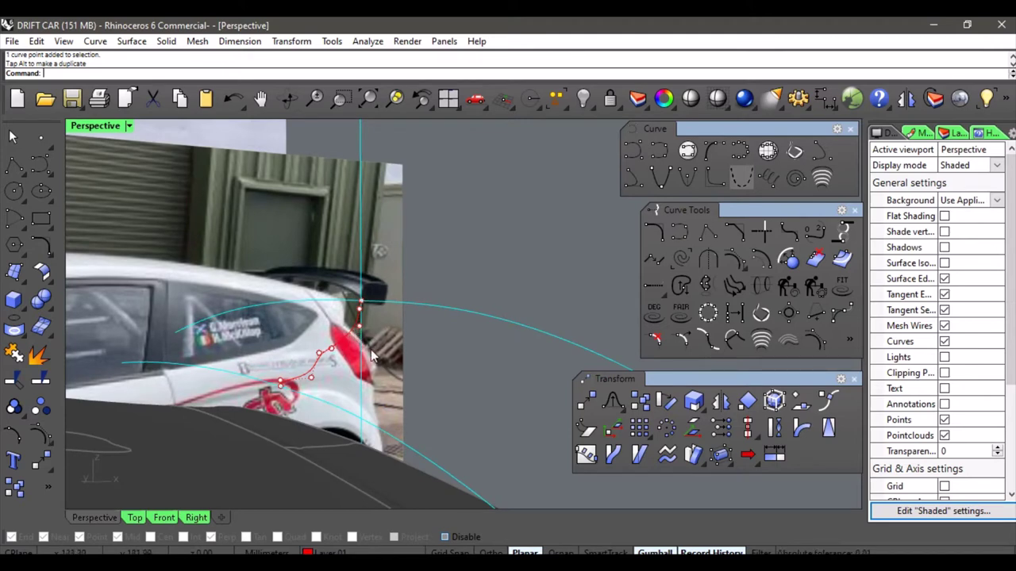
Lower the second and third control points from the curve's upper end together along Z.
right_click_drag(400, 351, 341, 315)
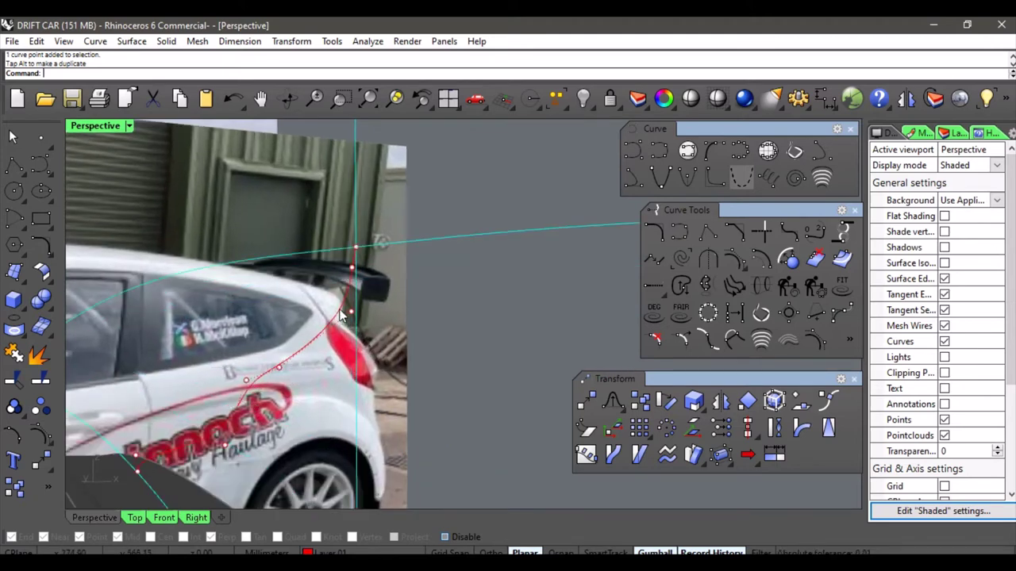
left_click_drag(361, 317, 361, 319)
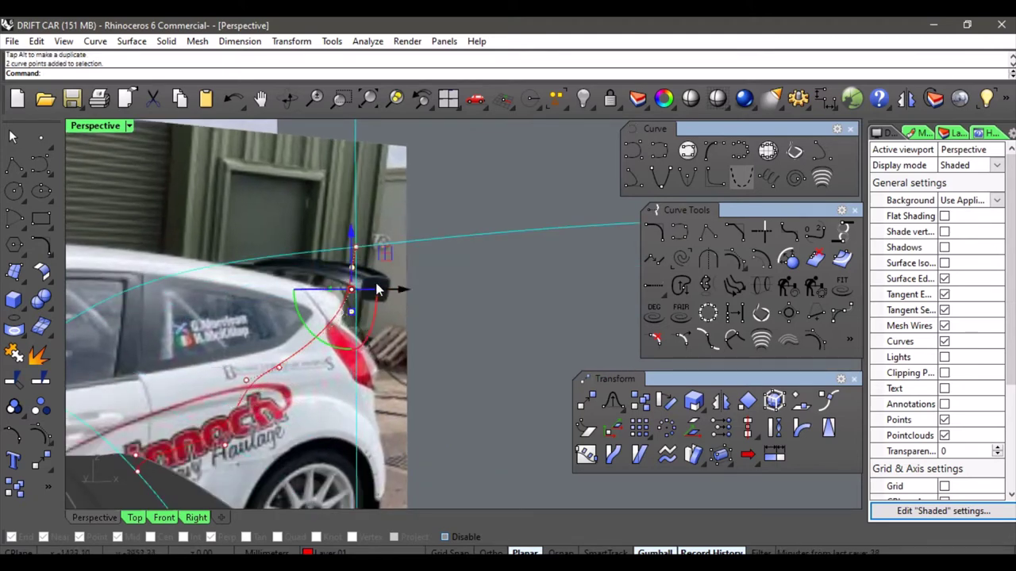
left_click_drag(353, 236, 351, 250)
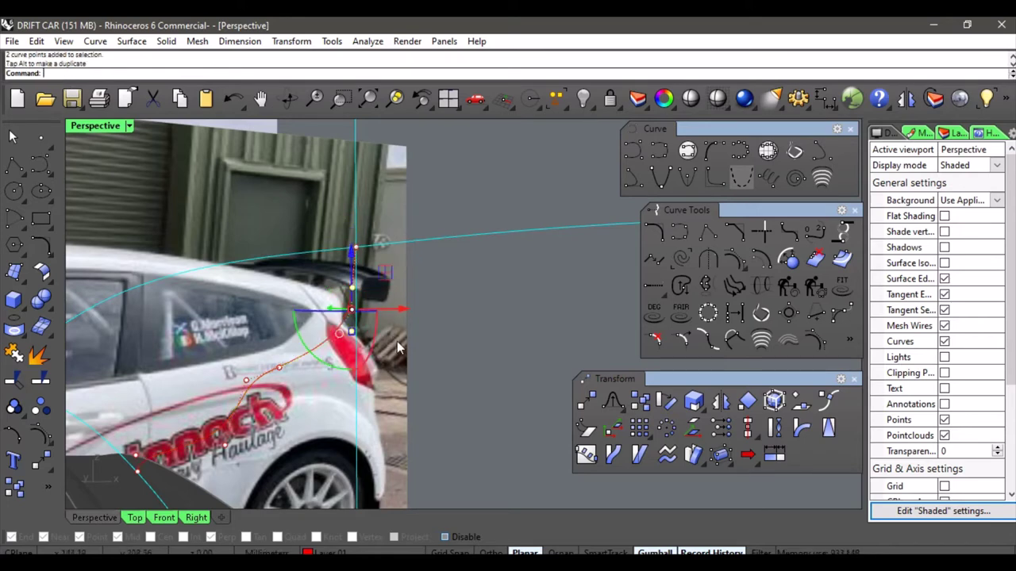
left_click(400, 342)
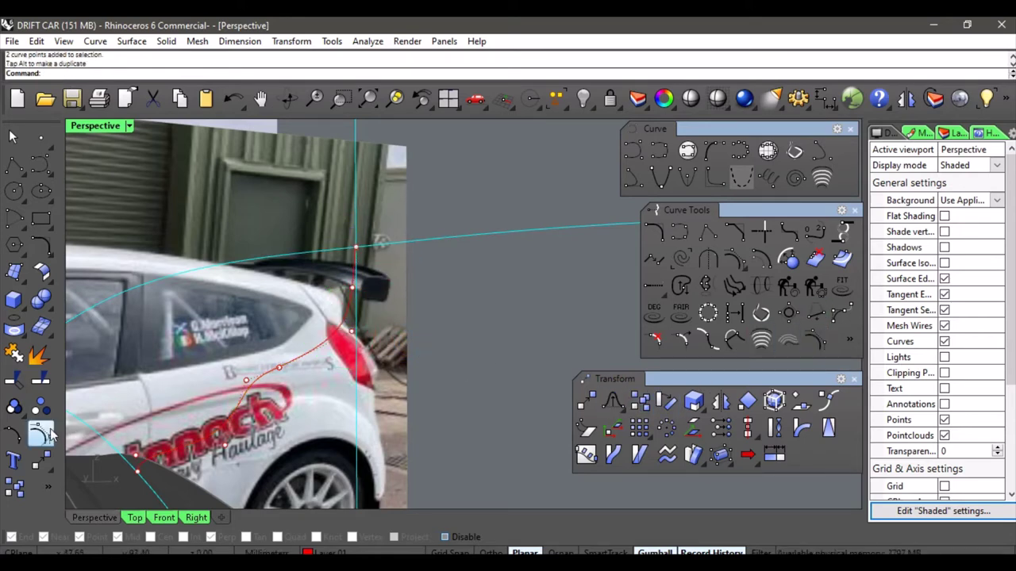
Insert one additional control point near the upper end of the red profile curve.
left_click_drag(88, 121, 493, 148)
left_click(591, 185)
scroll(326, 299, "up", 3)
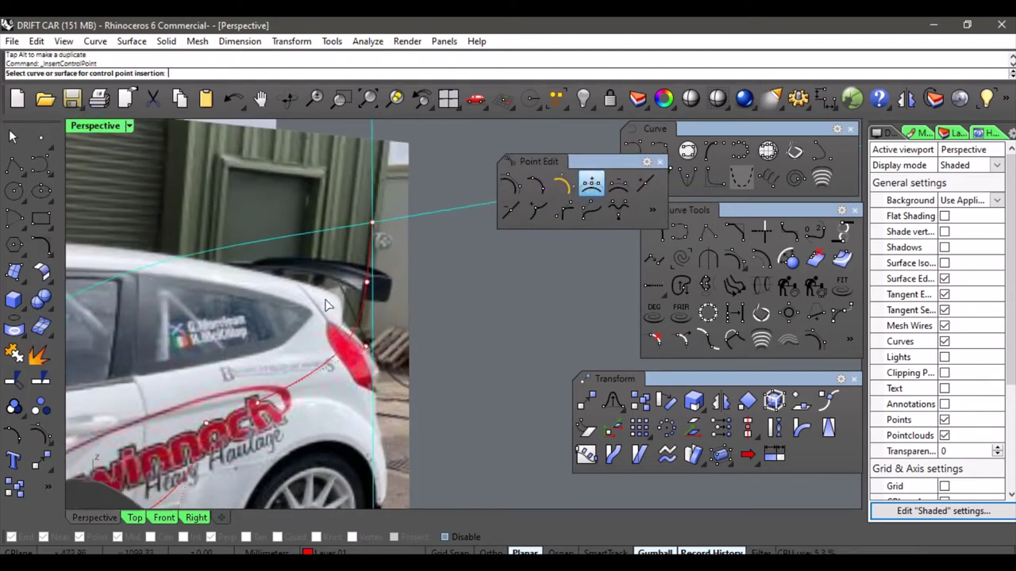
left_click(388, 316)
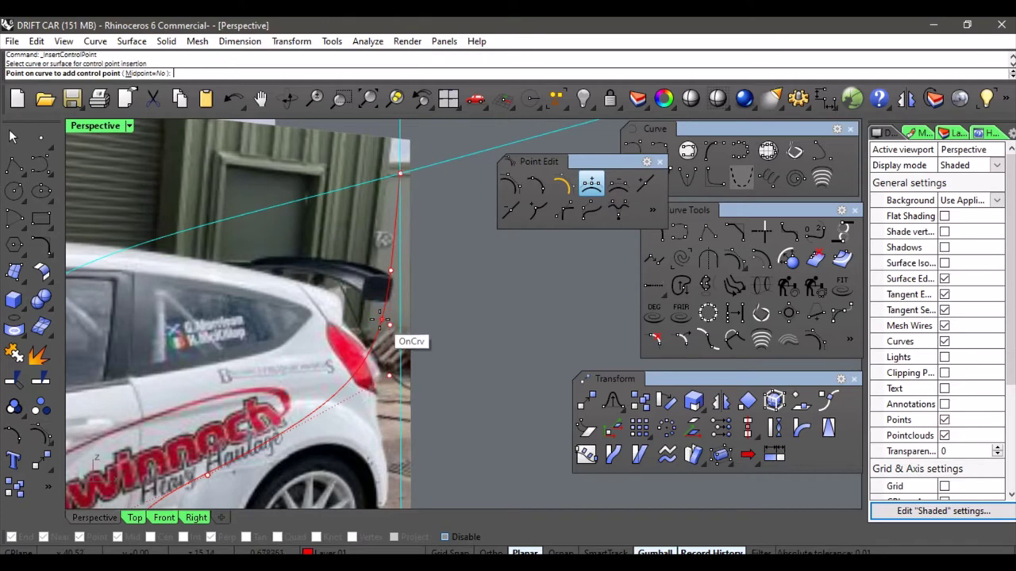
left_click(385, 322)
right_click(385, 321)
scroll(373, 323, "down", 3)
right_click_drag(372, 323, 395, 312)
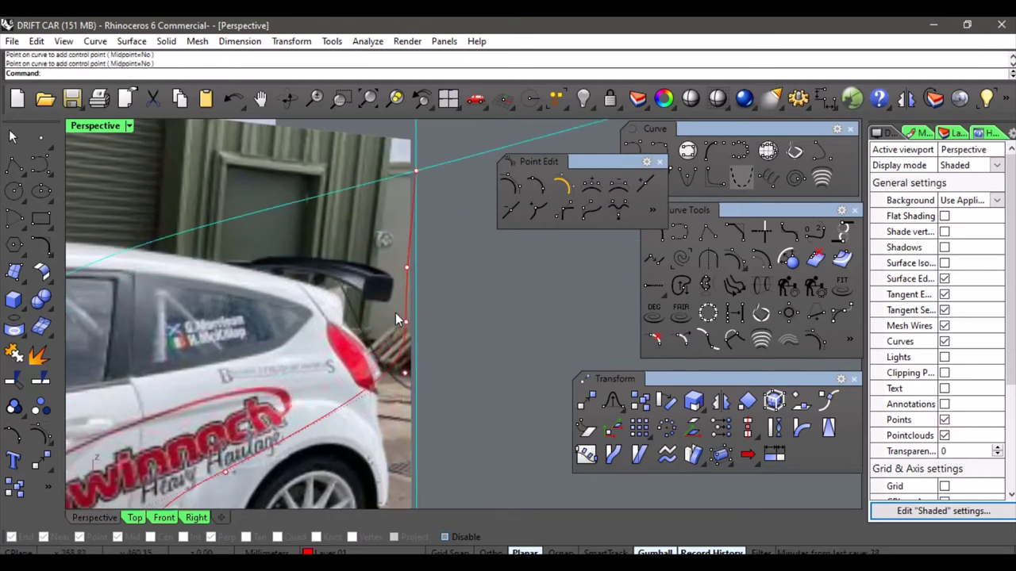
Slightly reposition the control point directly beneath the profile curve's upper end.
left_click_drag(407, 267, 442, 223)
scroll(422, 296, "down", 3)
right_click_drag(422, 296, 382, 309)
left_click(493, 318)
scroll(372, 285, "down", 2)
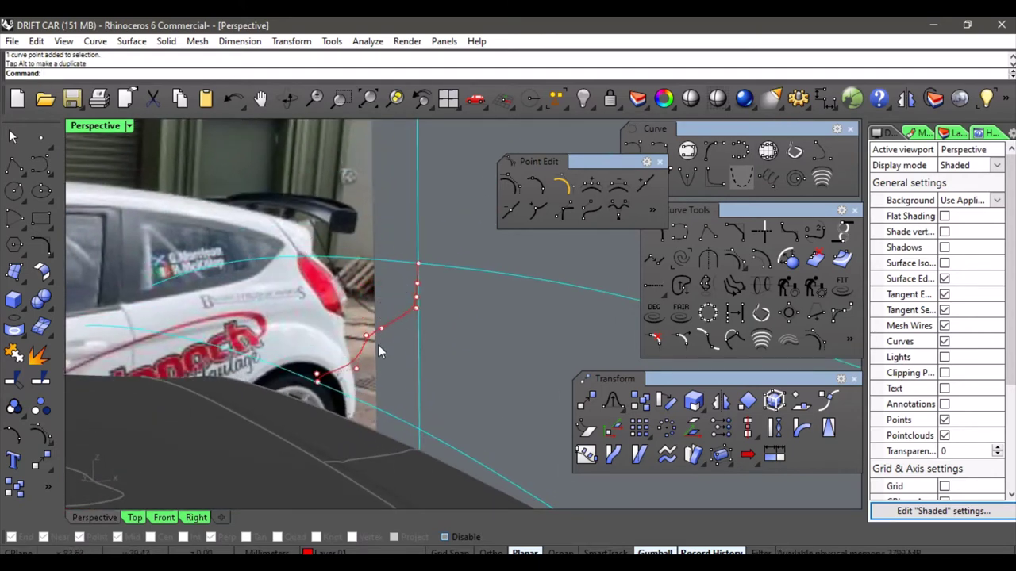
Raise the two middle control points of the red profile curve slightly along Z.
right_click_drag(376, 334, 406, 333, "shift")
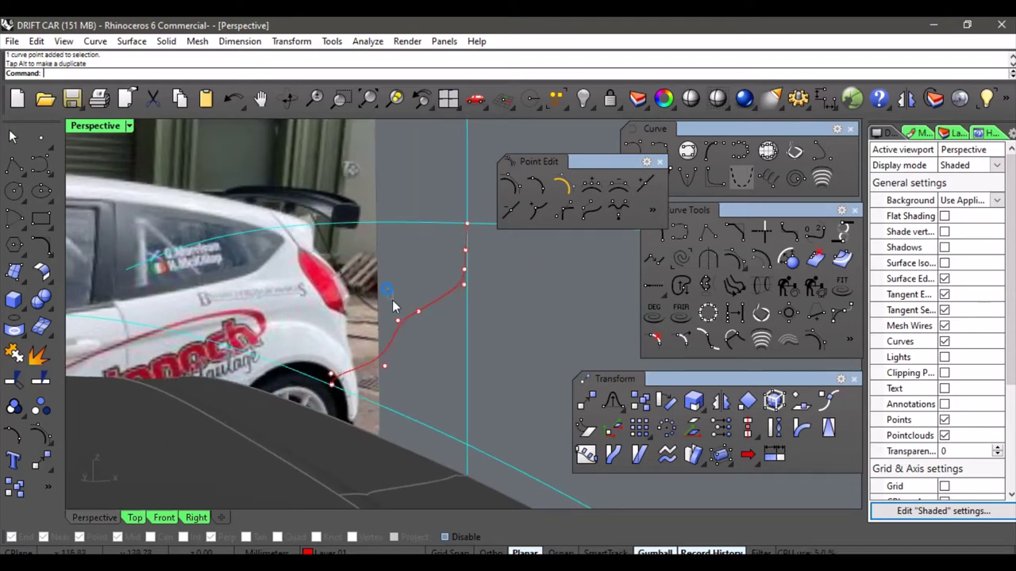
left_click_drag(436, 339, 435, 336)
left_click_drag(407, 282, 408, 273)
left_click(435, 244)
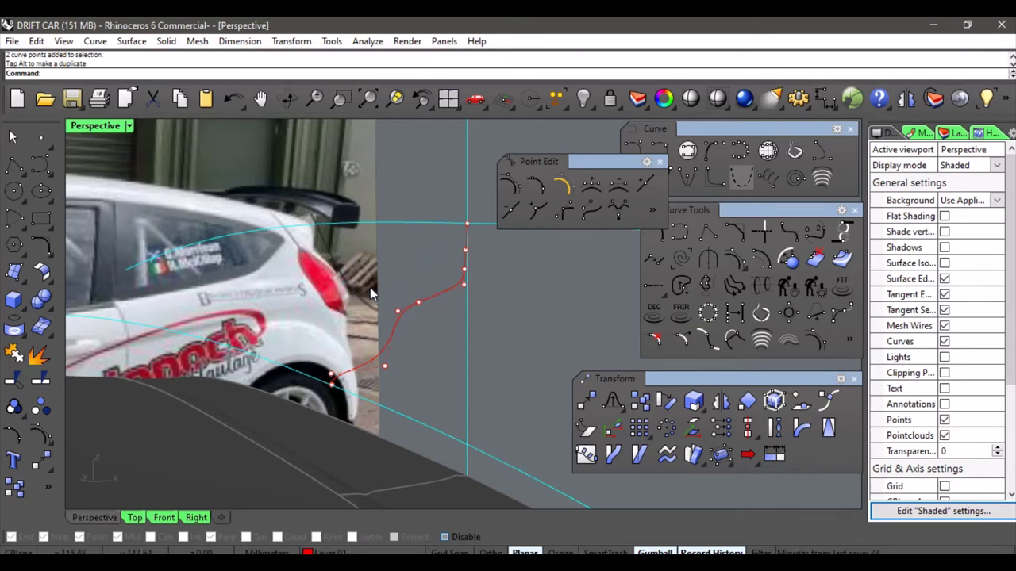
Make one more control-point adjustment on the red profile curve and turn its control points off.
left_click_drag(441, 369, 465, 332)
left_click(488, 304)
right_click_drag(487, 304, 434, 301)
right_click(41, 434)
scroll(427, 307, "down", 4)
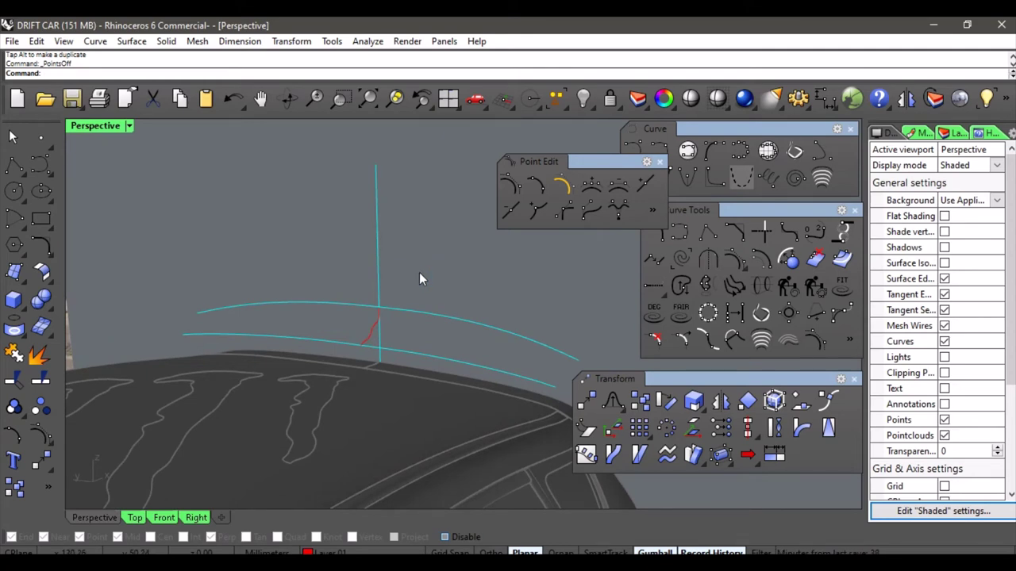
Try orienting the red profile on a curve, using a base point on the profile and the upper guide curve as orientation curve.
right_click_drag(419, 279, 525, 290)
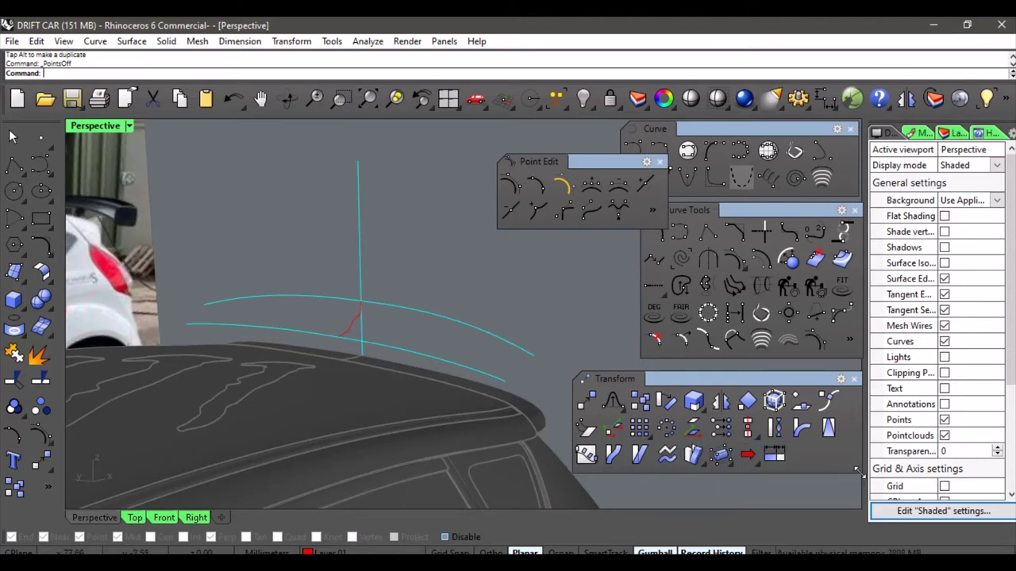
left_click_drag(859, 471, 869, 489)
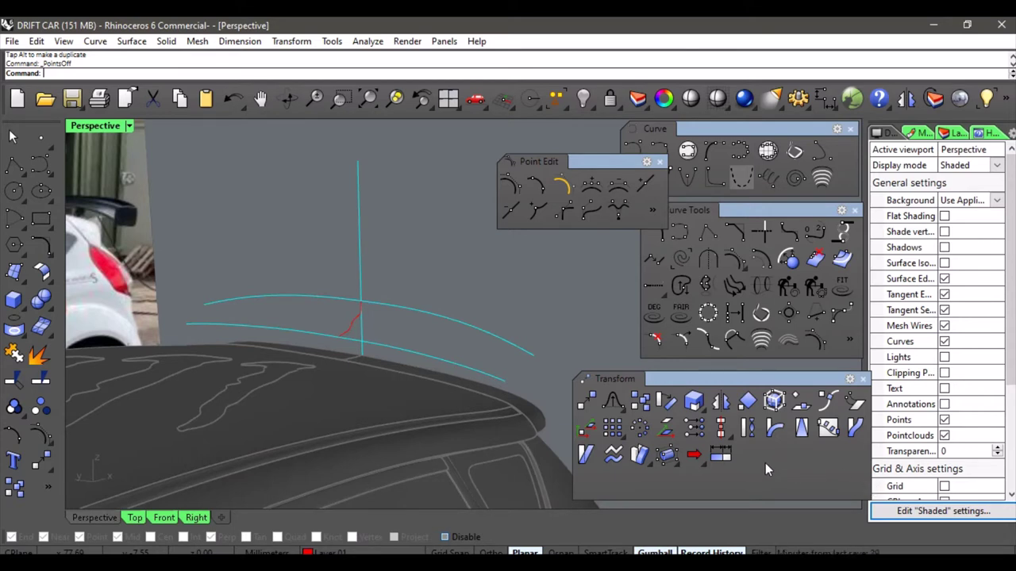
left_click(825, 401)
scroll(350, 329, "up", 2)
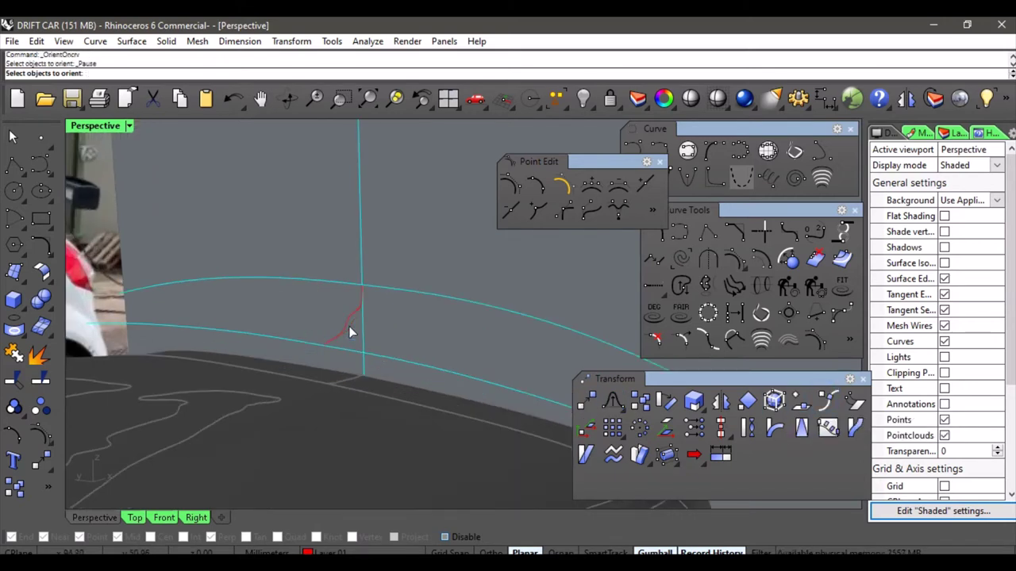
left_click(349, 327)
key("Return")
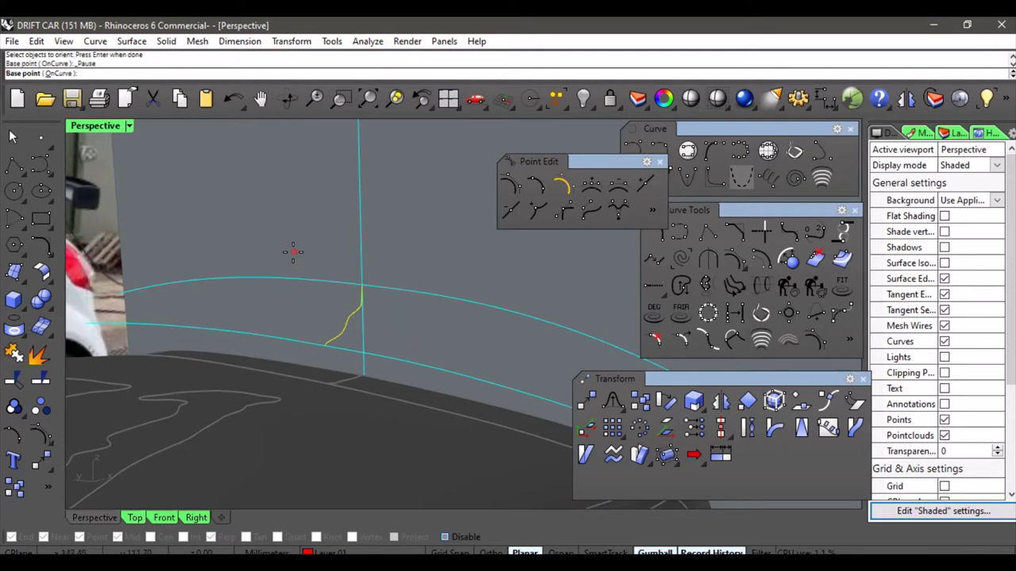
scroll(341, 343, "up", 2)
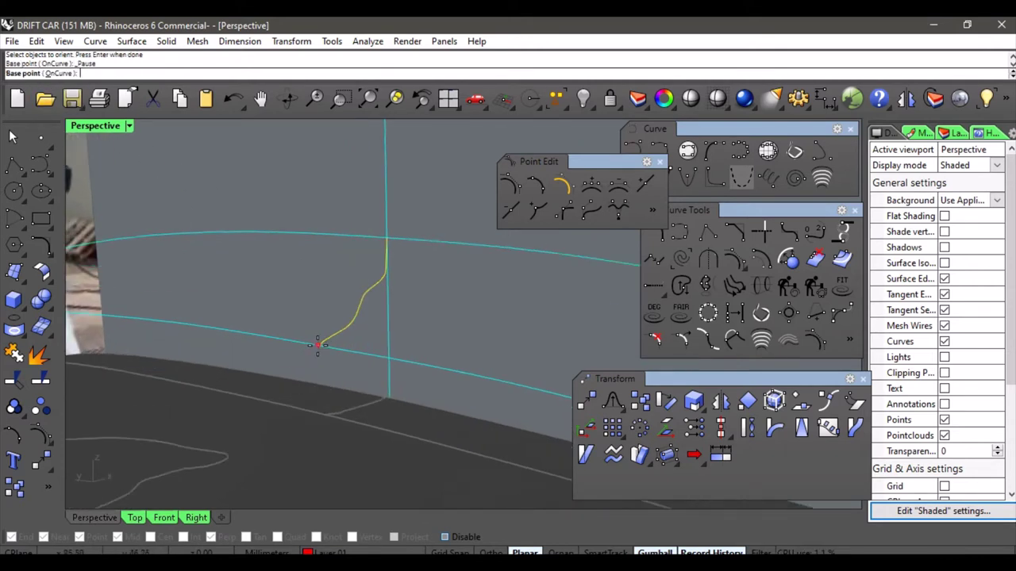
left_click(339, 319)
right_click_drag(355, 292, 333, 324, "shift")
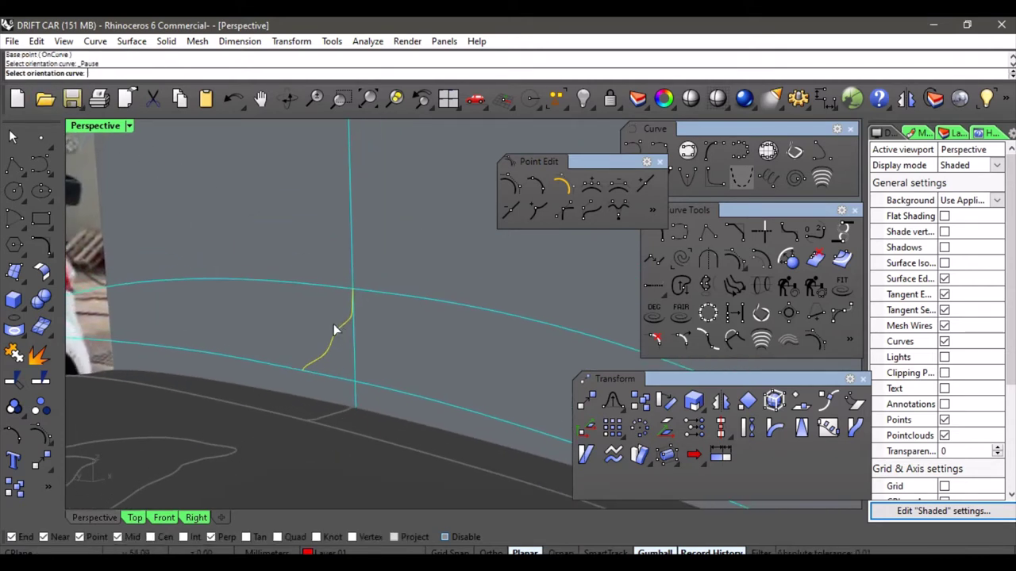
left_click(393, 293)
scroll(394, 298, "down", 3)
right_click_drag(400, 309, 461, 317, "shift")
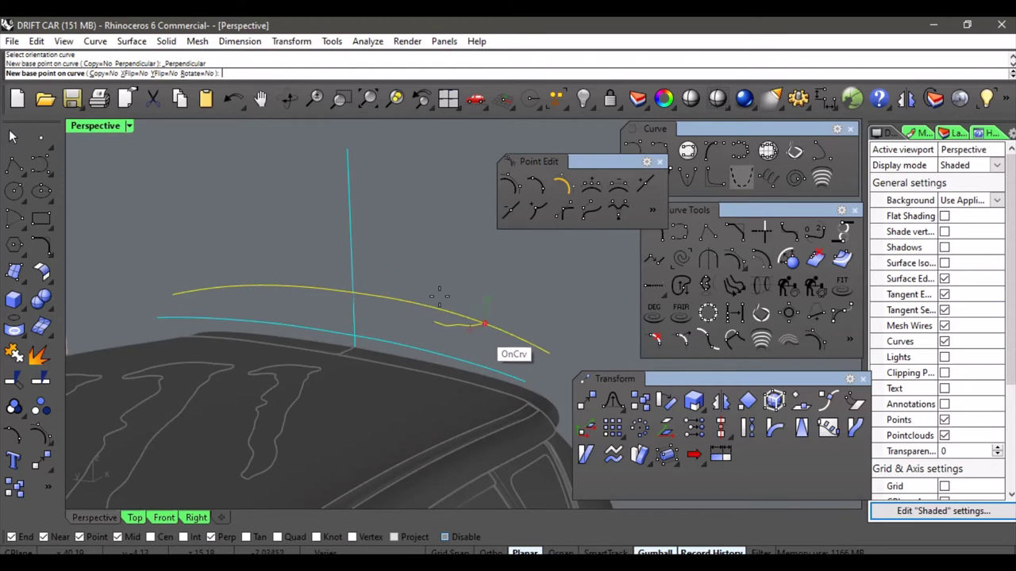
Try placing two perpendicular copies of the red profile along the upper guide curve, and undo the orientation.
left_click(103, 73)
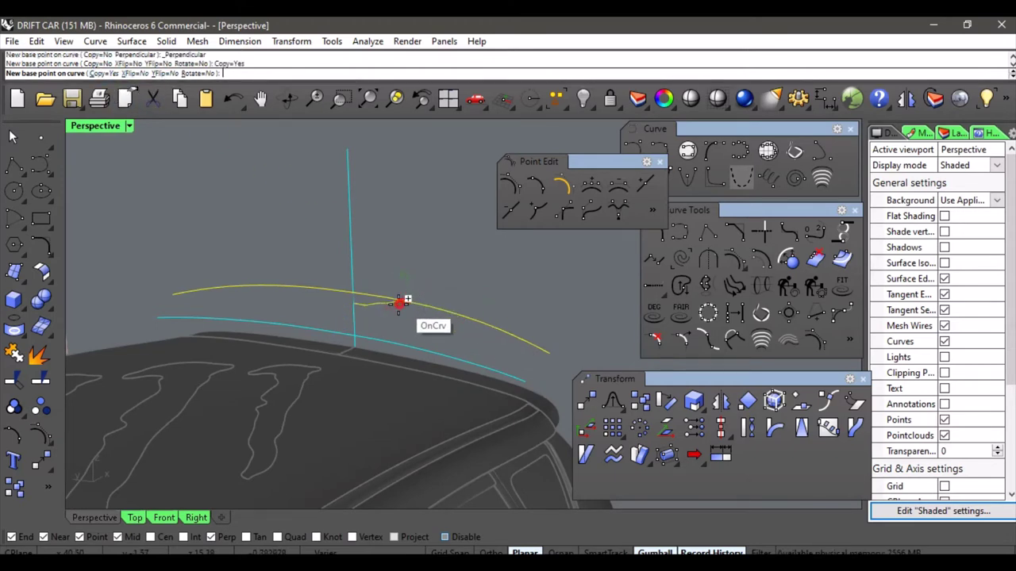
mouse_move(400, 302)
right_mouse_down()
mouse_move(383, 298)
mouse_move(394, 312)
right_mouse_up()
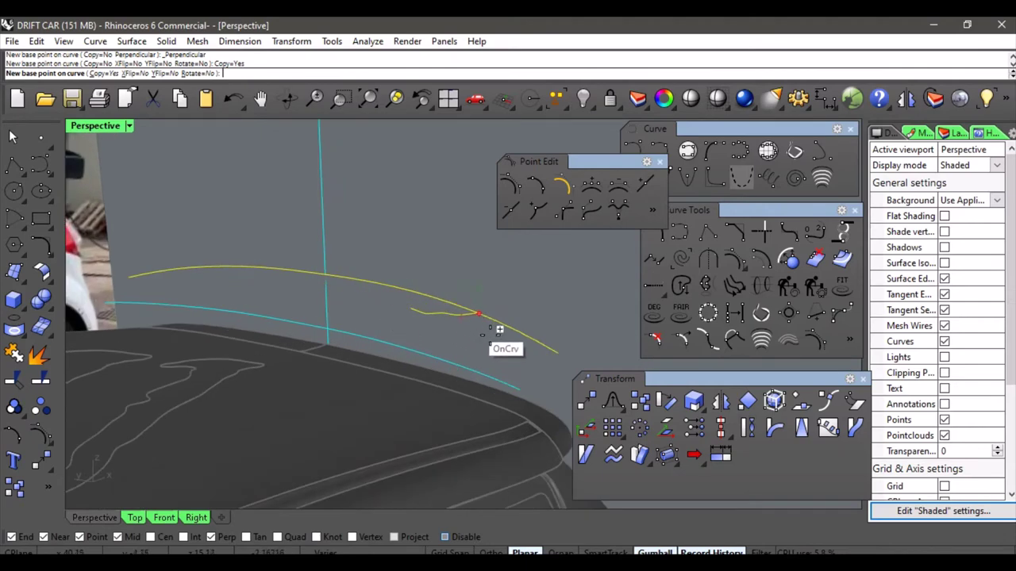
left_click(399, 301)
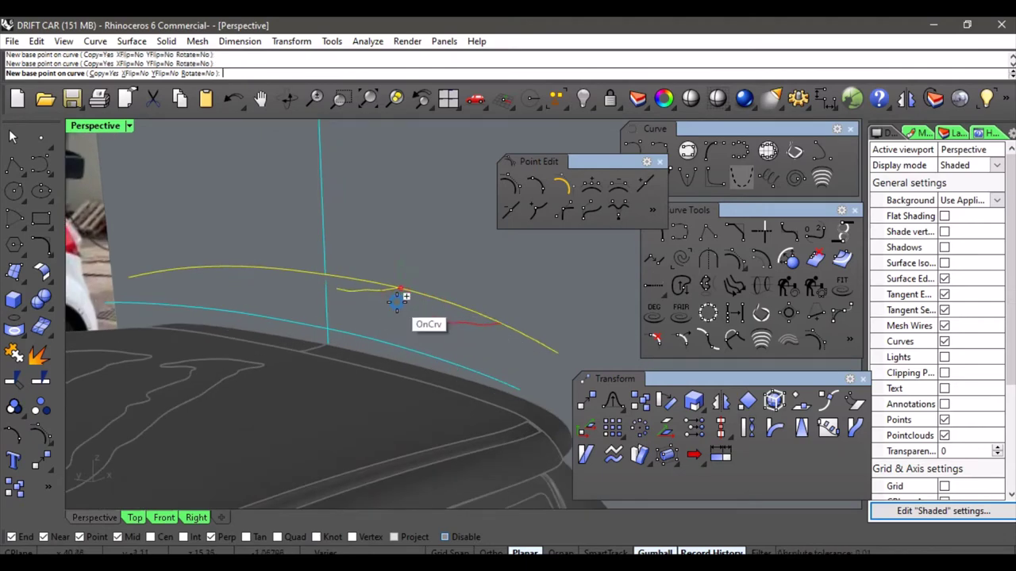
left_click(256, 269)
right_click(313, 276)
scroll(307, 269, "down", 2)
mouse_move(307, 270)
right_mouse_down()
mouse_move(315, 297)
mouse_move(262, 277)
mouse_move(214, 299)
mouse_move(305, 284)
right_mouse_up()
key("ctrl+z")
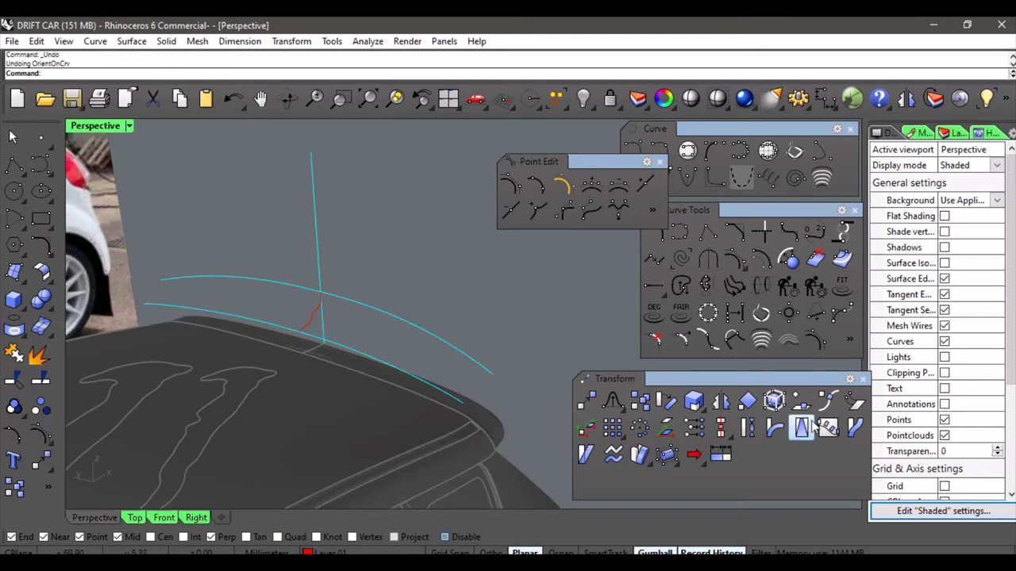
Start a two-point Orient of the red centre profile with Copy=Yes and Scale=3D.
left_click(747, 401)
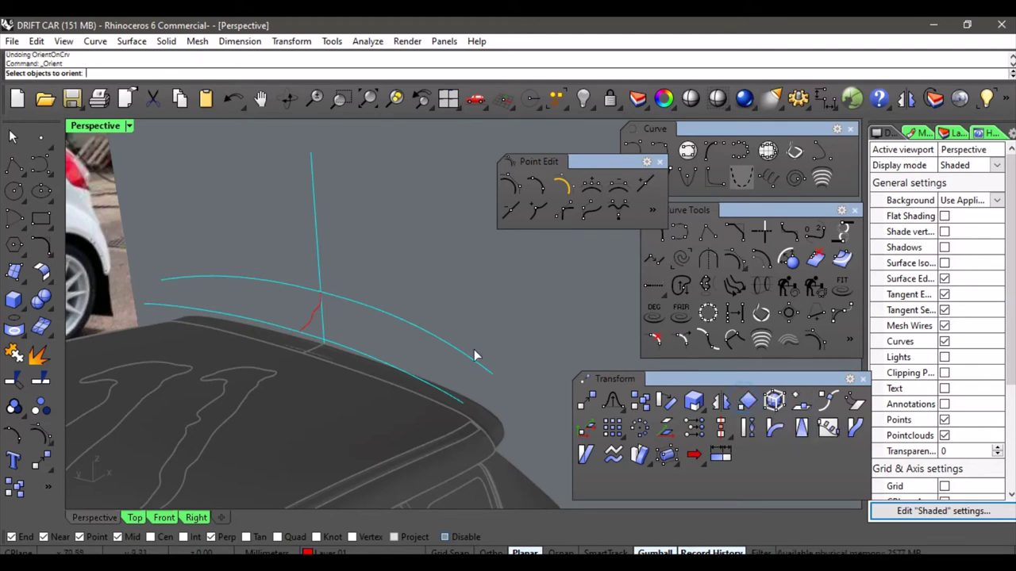
left_click(309, 319)
right_click(321, 311)
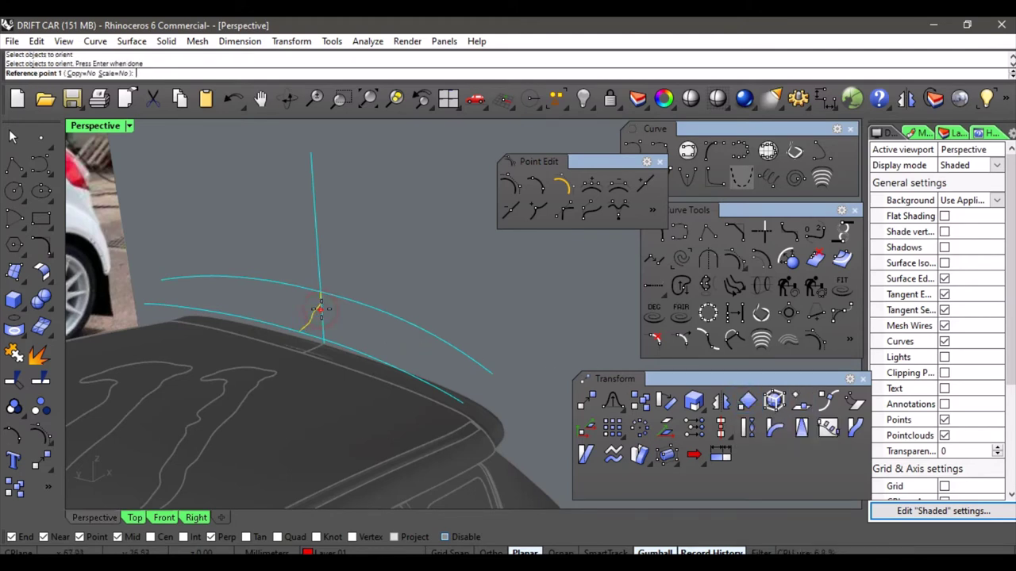
right_click_drag(321, 311, 370, 317, "shift")
scroll(371, 315, "up", 2)
left_click(81, 73)
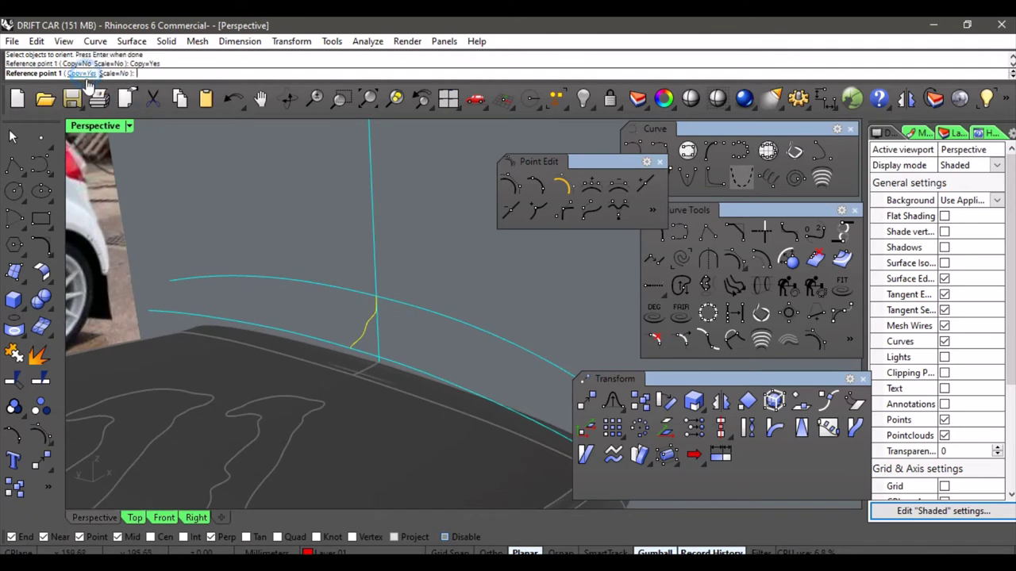
left_click(113, 73)
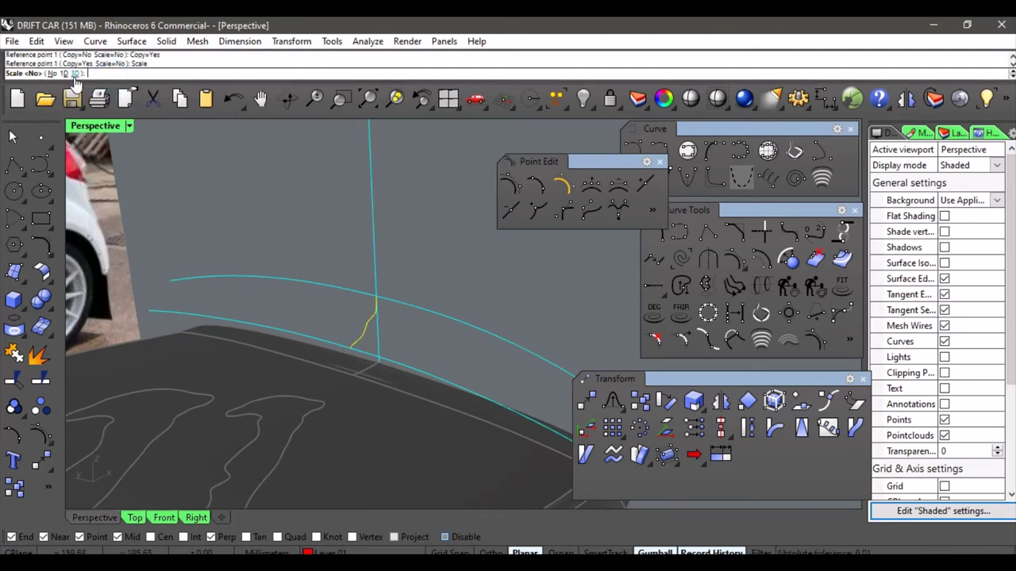
left_click(77, 73)
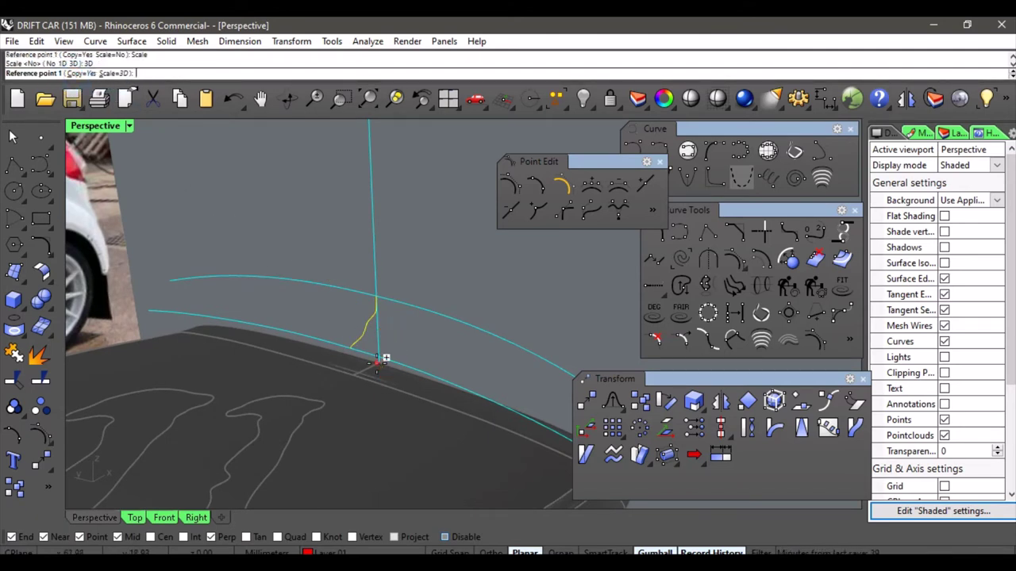
Reference the profile's lower and upper endpoints and place a scaled copy between the two guide curves' ends on the near side of the car.
scroll(366, 349, "up", 2)
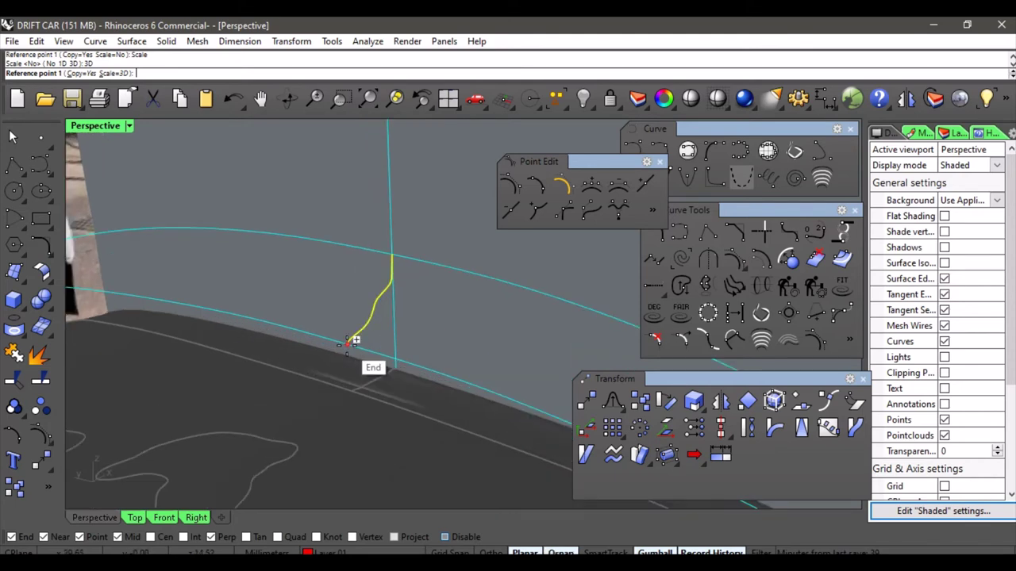
left_click(348, 344)
left_click(391, 256)
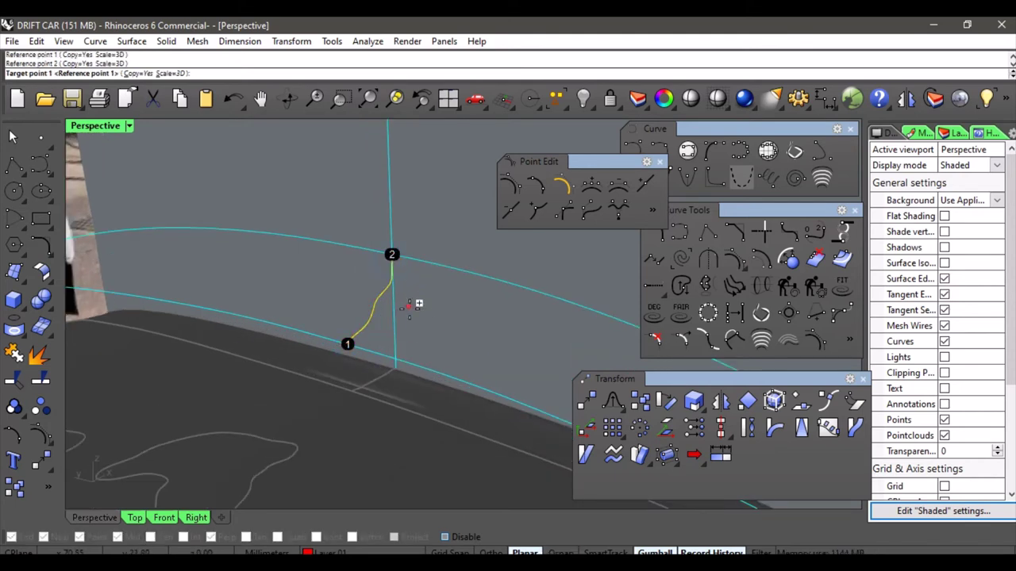
mouse_move(415, 302)
right_mouse_down()
mouse_move(447, 322)
mouse_move(307, 334)
mouse_move(335, 318)
mouse_move(431, 335)
mouse_move(415, 336)
mouse_move(429, 311)
right_mouse_up()
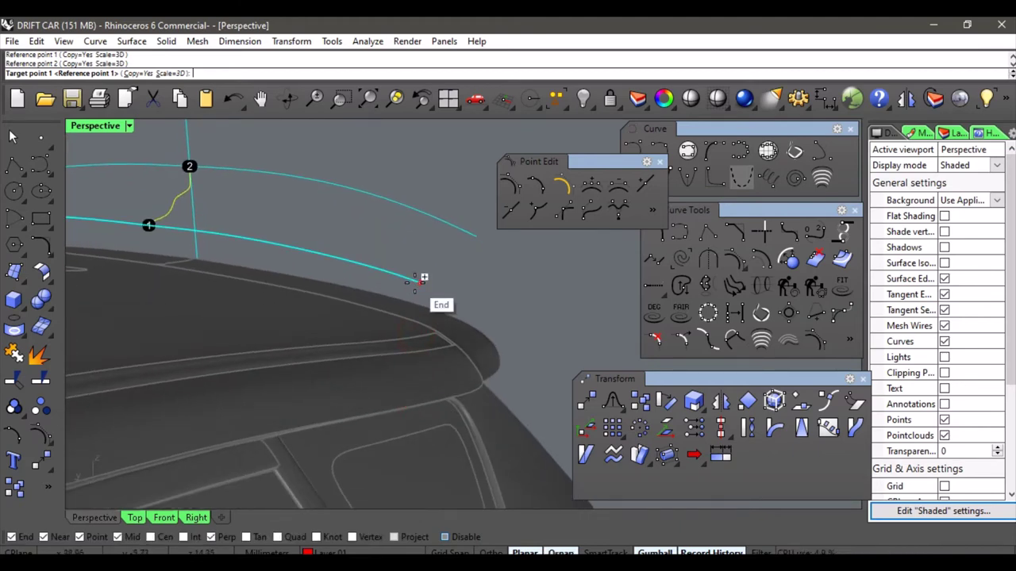
left_click(419, 283)
left_click(479, 238)
Place another scaled profile copy between the guide curves' opposite ends, lower to upper, and finish orienting.
right_click_drag(479, 239, 299, 295)
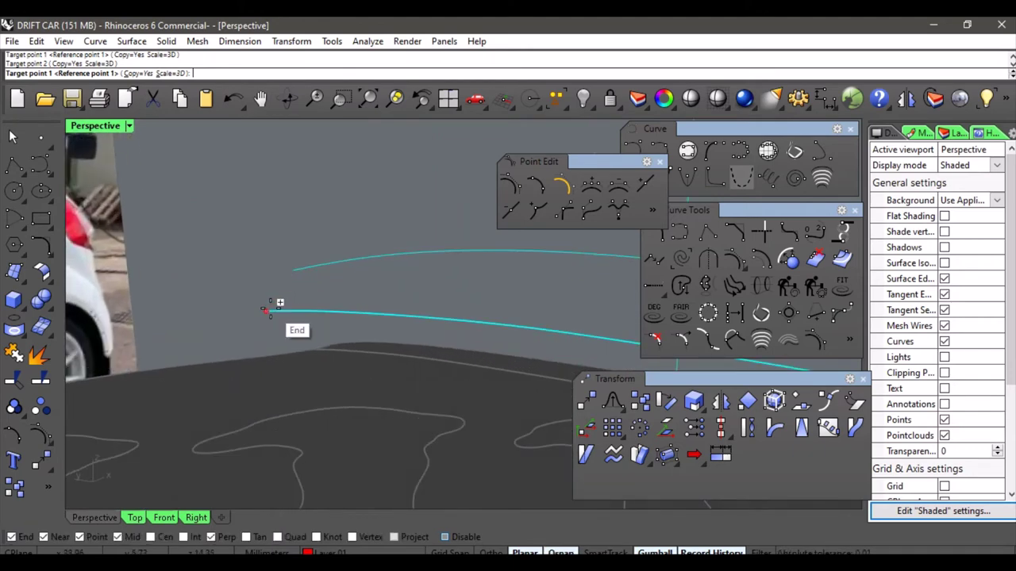
left_click(273, 307)
left_click(292, 274)
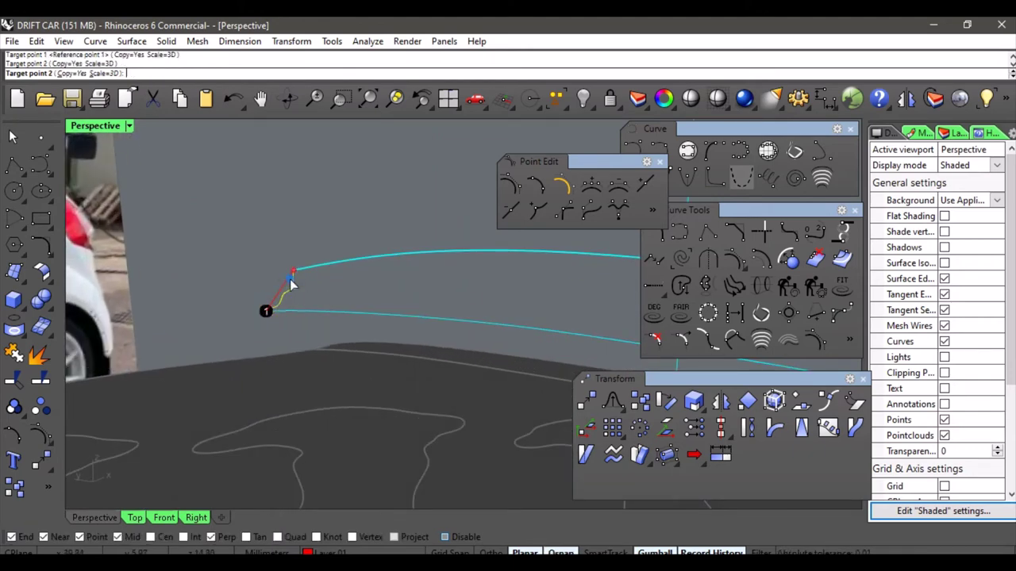
right_click(336, 288)
mouse_move(336, 288)
right_mouse_down()
mouse_move(363, 286)
mouse_move(329, 282)
mouse_move(329, 309)
mouse_move(336, 290)
right_mouse_up()
scroll(329, 282, "down", 2)
right_click(332, 295)
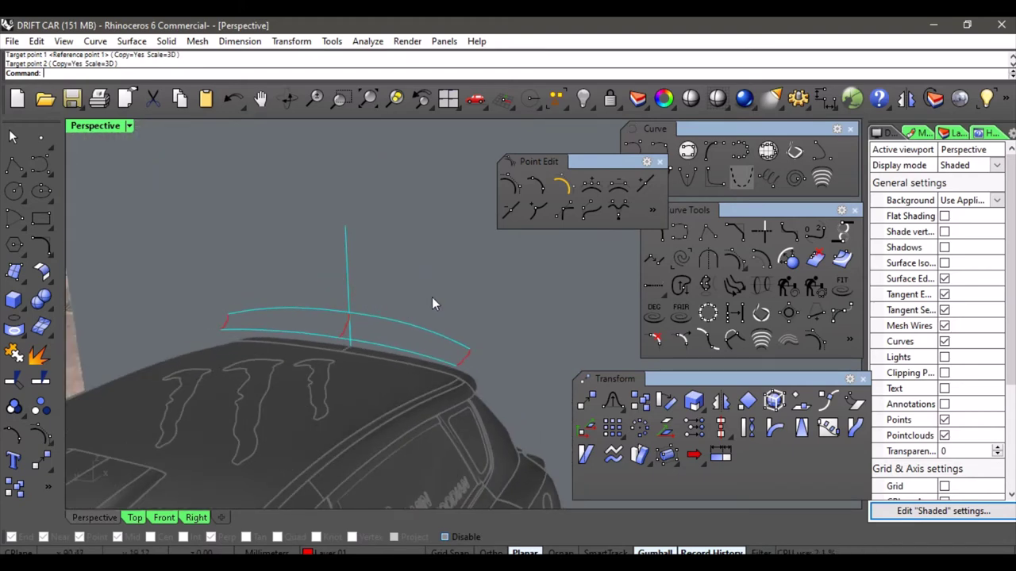
Close the Point Edit toolbar, rearrange the floating curve and transform toolbars, and float the Surface Creation tools beside the model.
right_click_drag(431, 299, 556, 334)
scroll(369, 292, "up", 3)
scroll(369, 288, "down", 2)
scroll(431, 292, "down", 2)
left_click(659, 162)
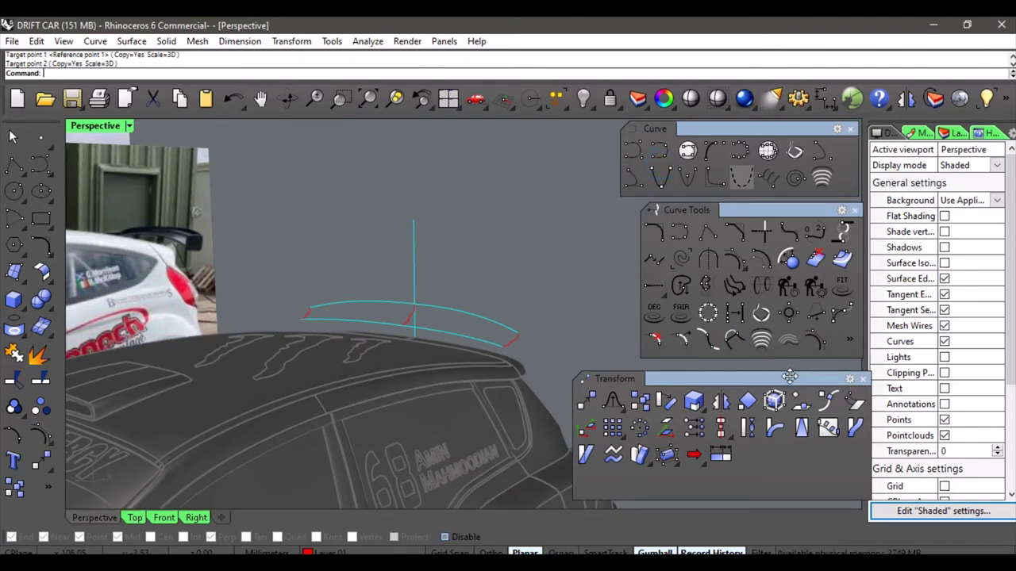
left_click_drag(788, 374, 786, 306)
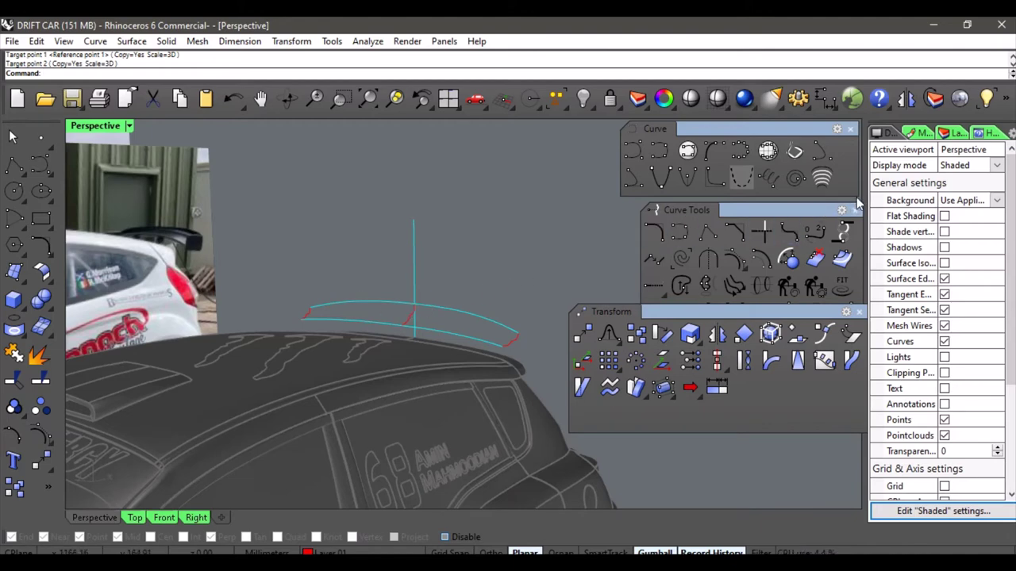
left_click_drag(856, 194, 852, 169)
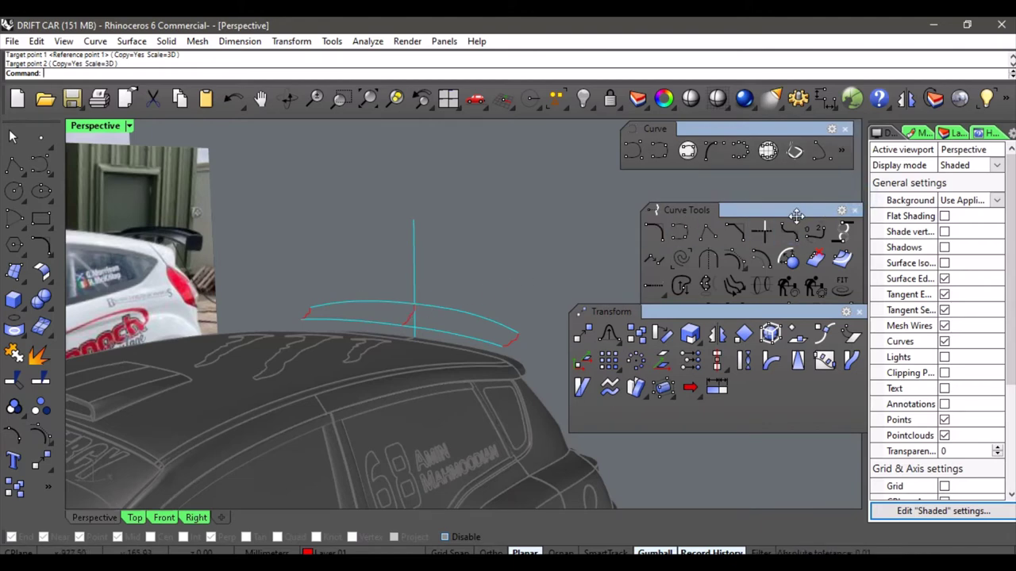
left_click_drag(795, 214, 787, 186)
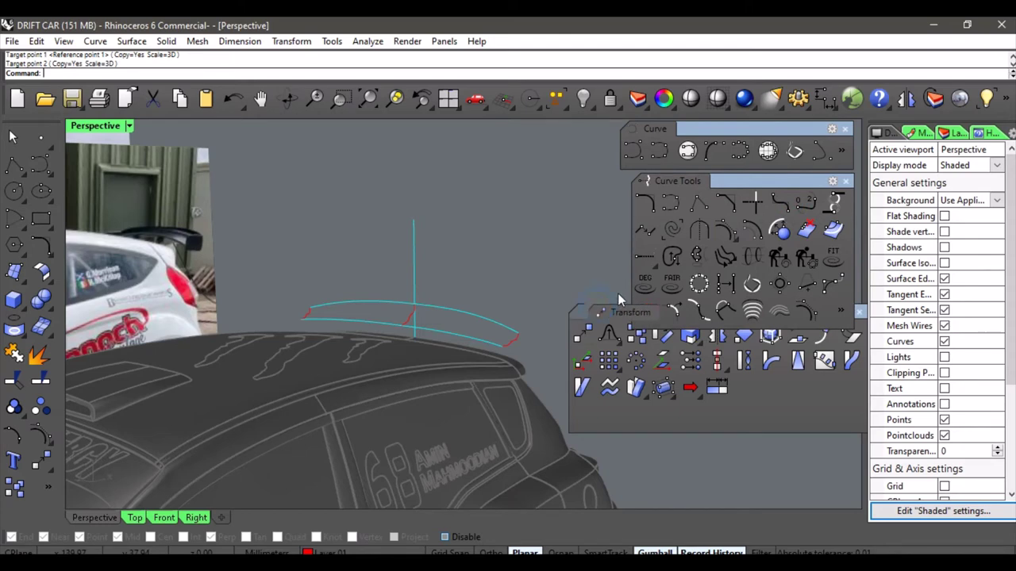
left_click(13, 272)
left_click_drag(66, 31, 615, 328)
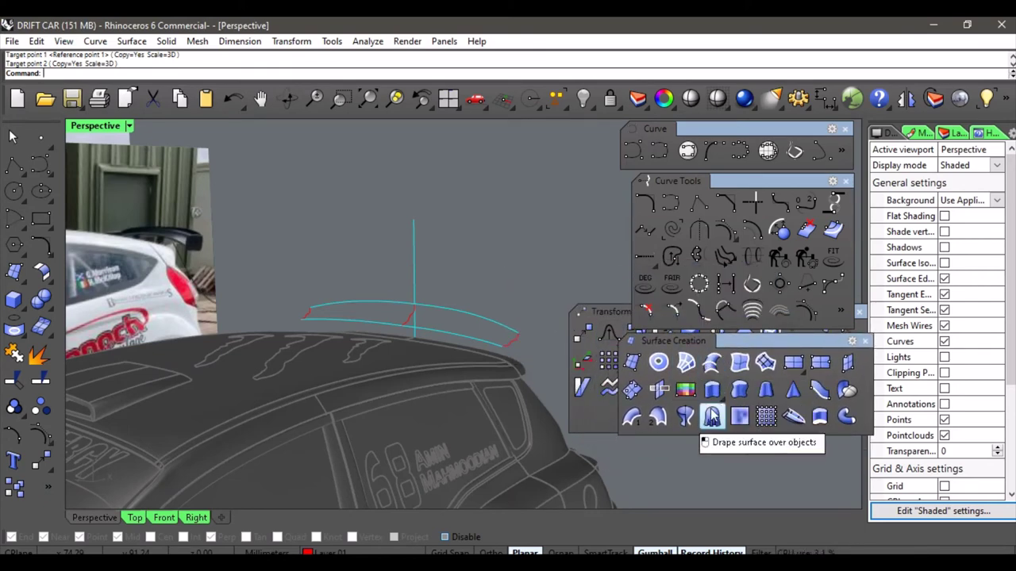
Start a two-rail sweep with the upper guide curve as first rail and the lower guide curve as second rail.
left_click(657, 416)
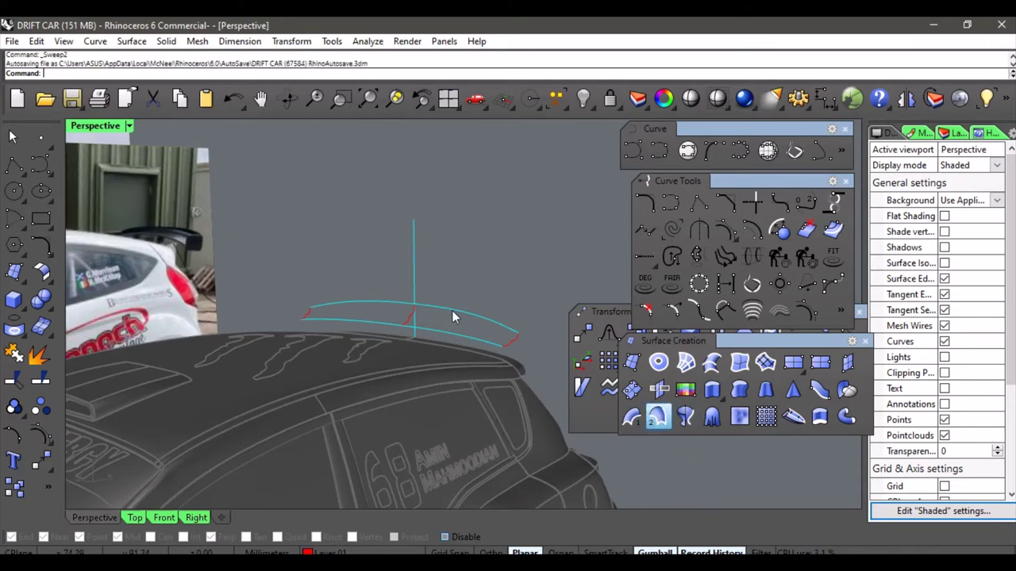
left_click(452, 315)
scroll(453, 347, "up", 2)
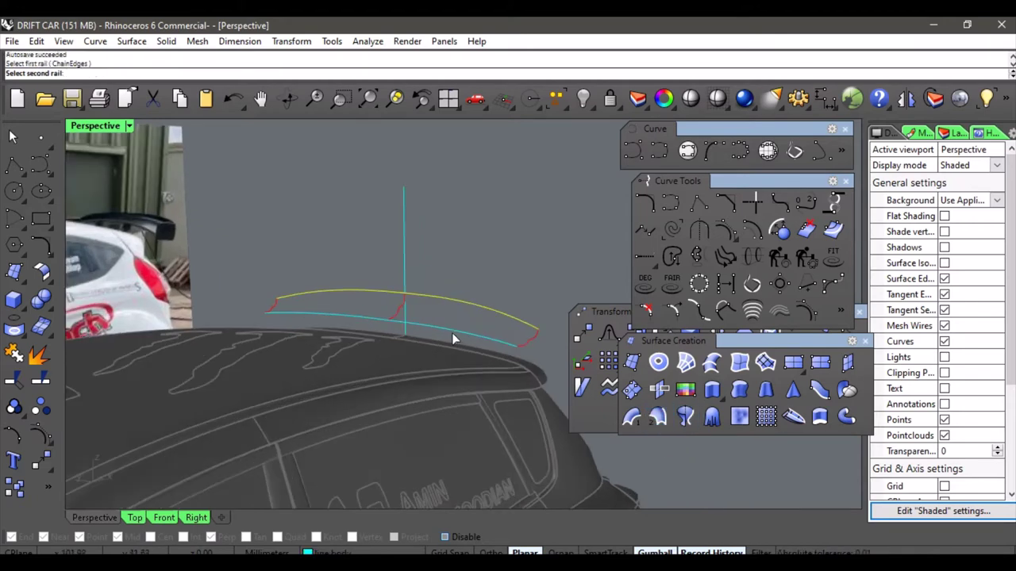
left_click(454, 336)
right_click_drag(313, 314, 225, 262)
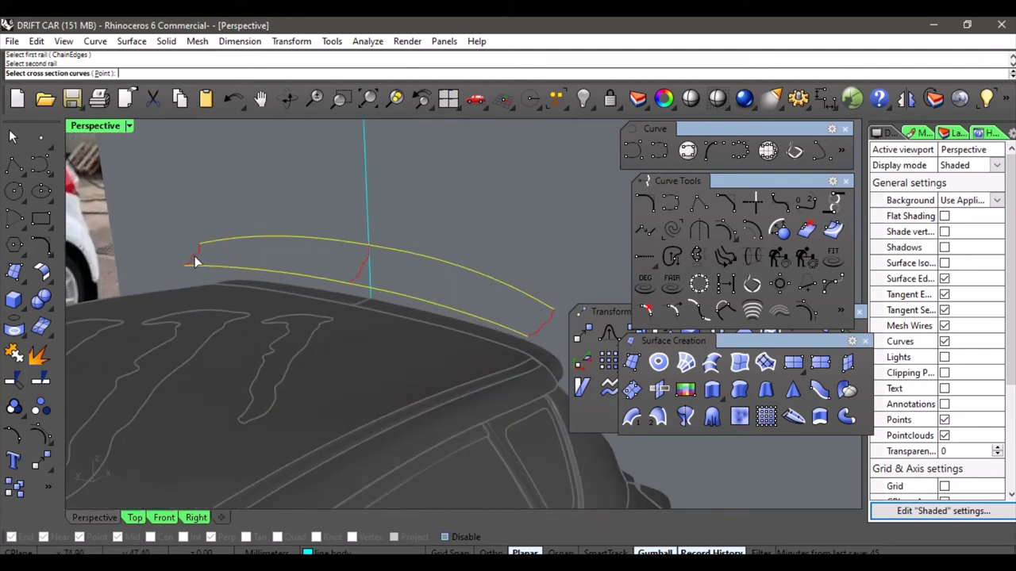
Sweep the three red profiles along the rails as cross sections, with Do not change cross sections, to create the wing surface.
left_click(194, 257)
left_click(358, 272)
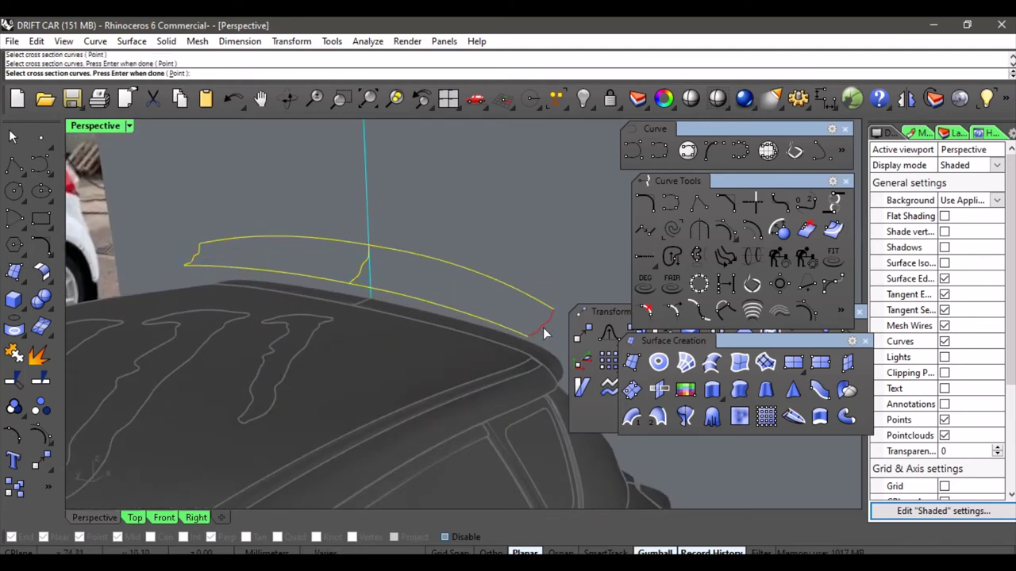
left_click(544, 325)
key("Return")
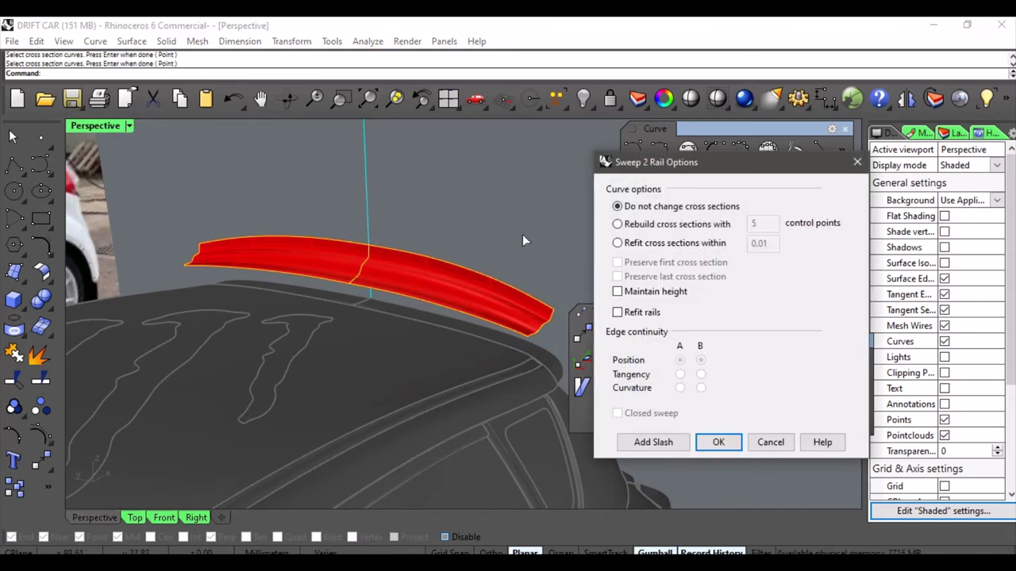
right_click_drag(522, 234, 421, 230)
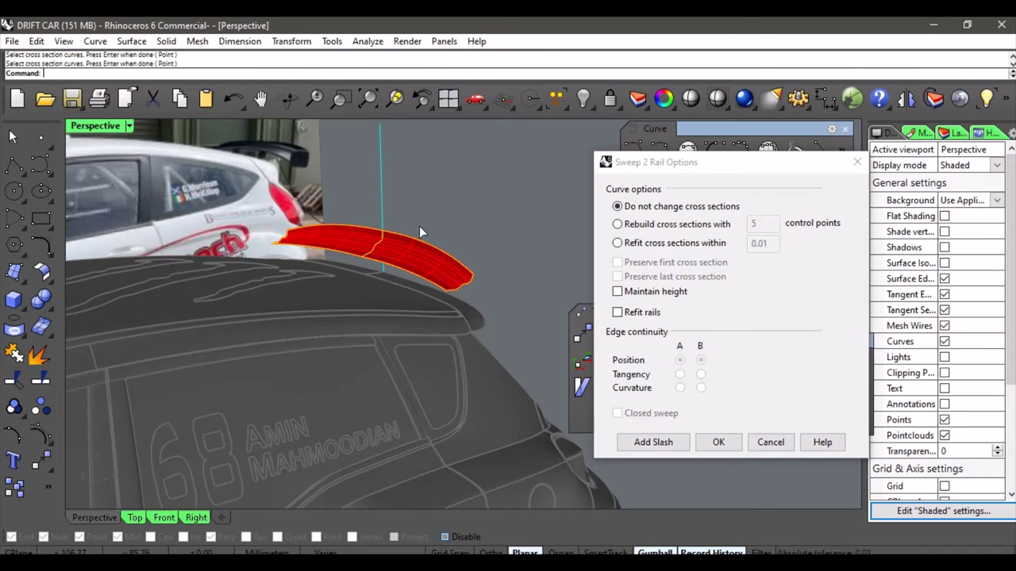
left_click(712, 442)
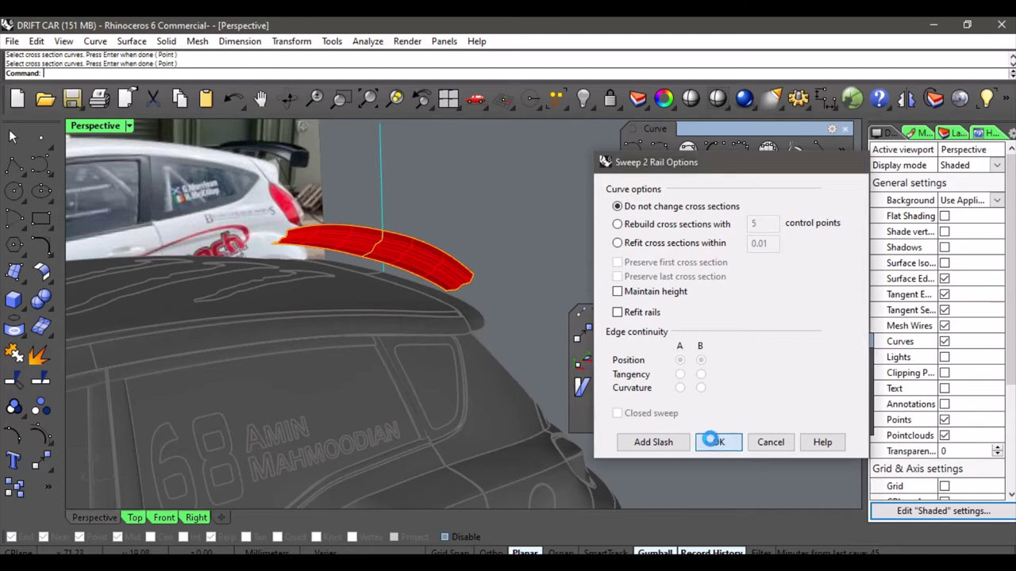
right_click_drag(459, 220, 420, 294)
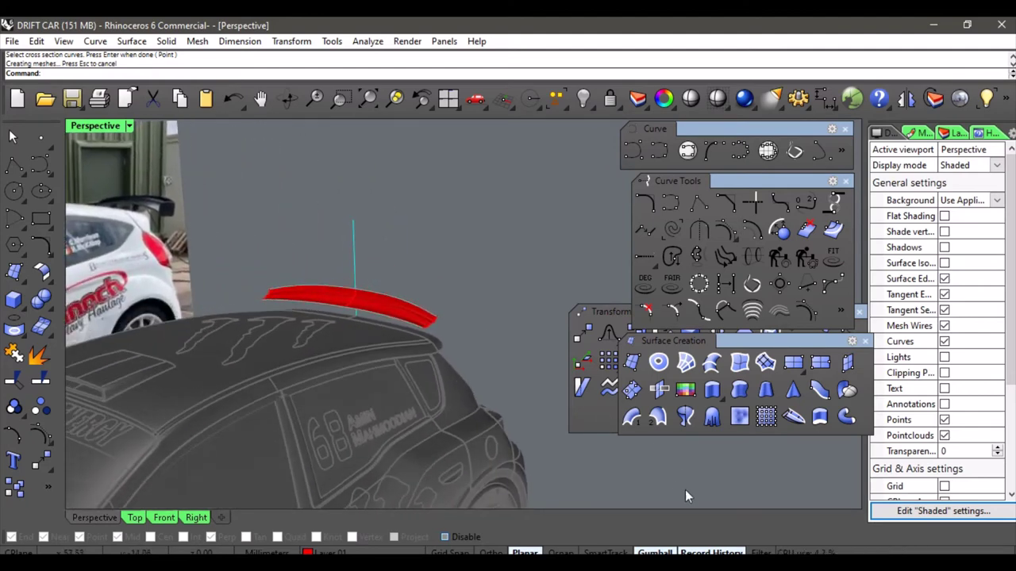
Turn on Update Children in the history settings and view the red wing from behind the car.
right_click(696, 553)
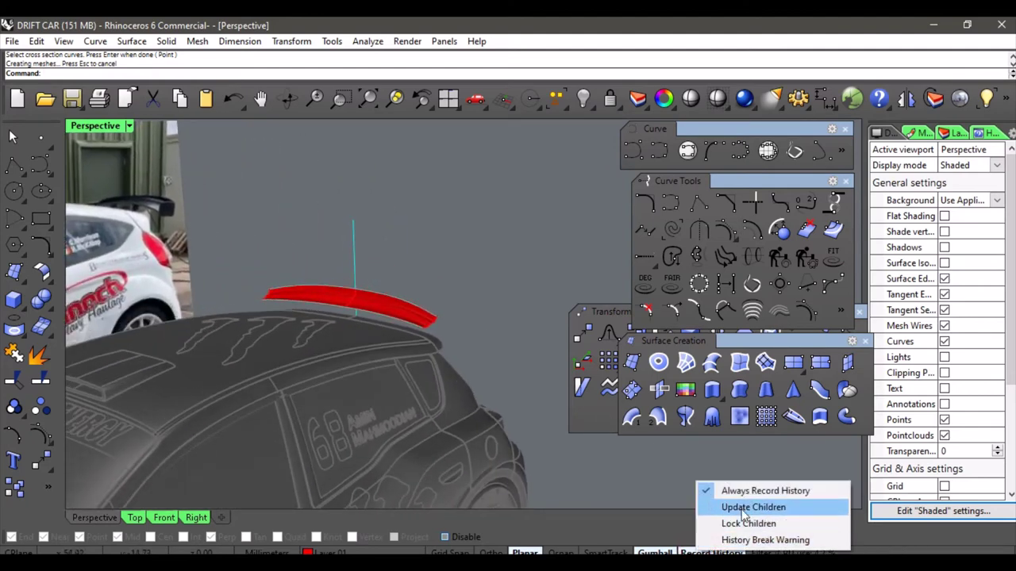
left_click(718, 503)
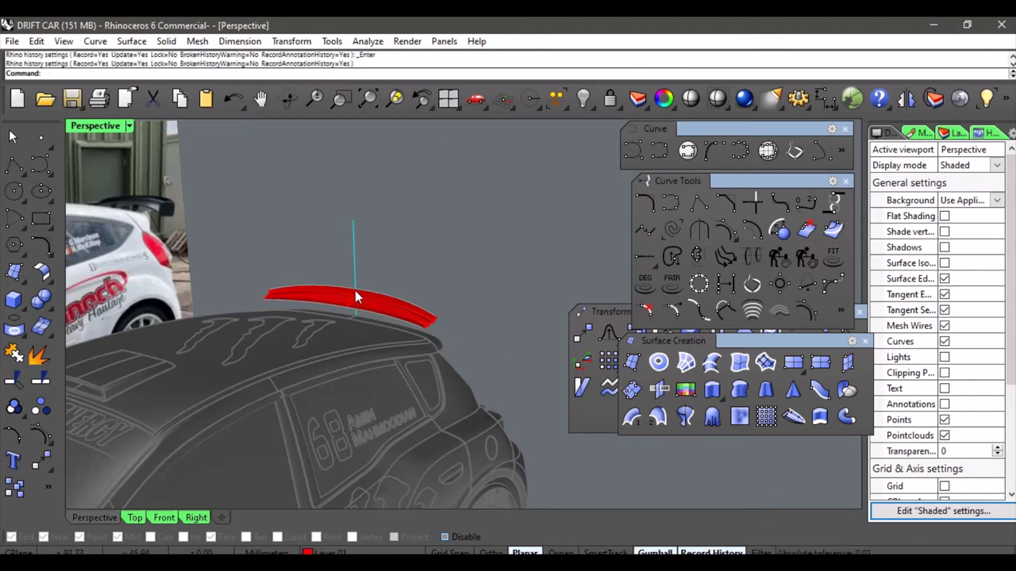
right_click_drag(355, 290, 332, 274)
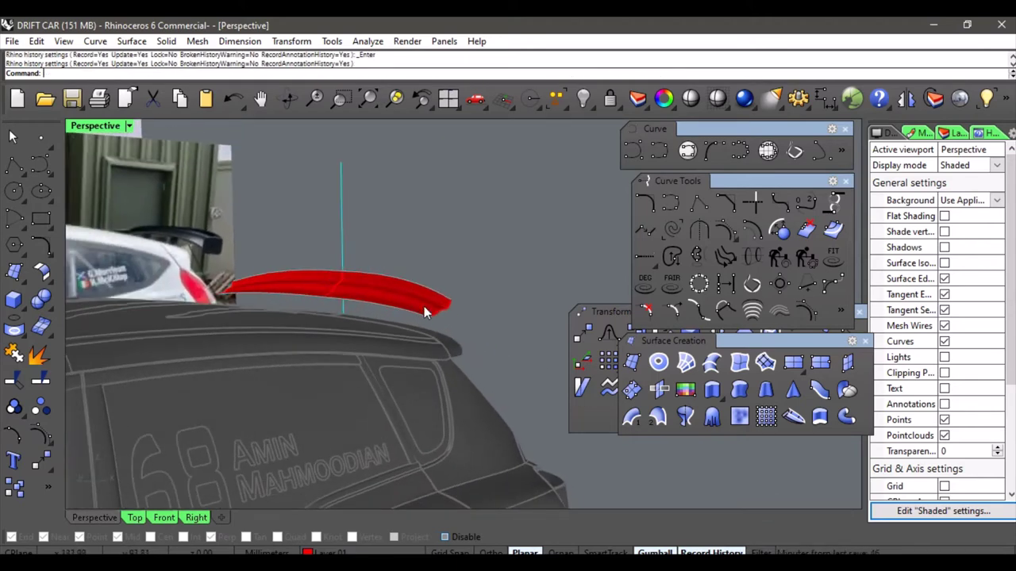
right_click_drag(443, 306, 328, 299)
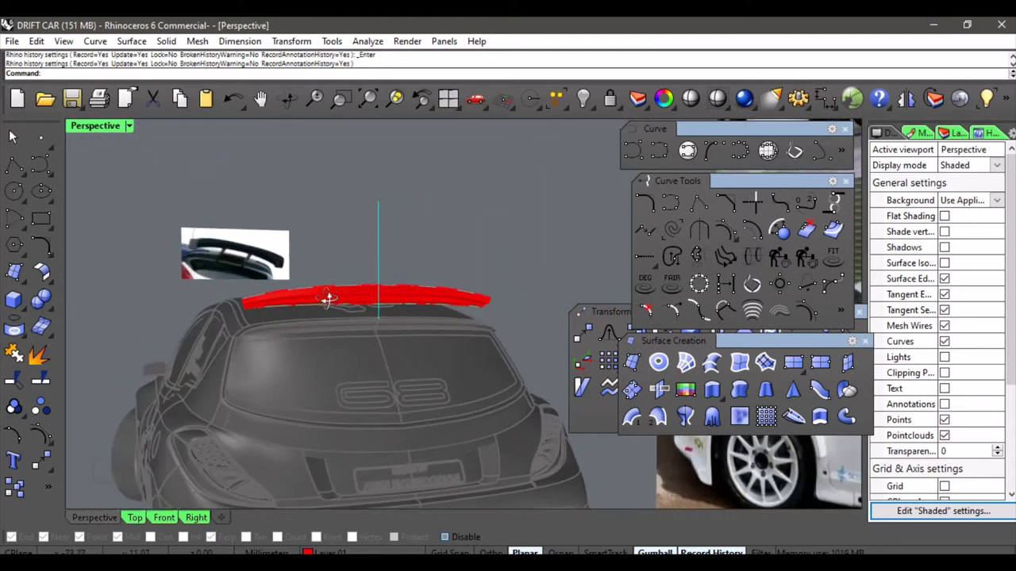
scroll(326, 297, "up", 6)
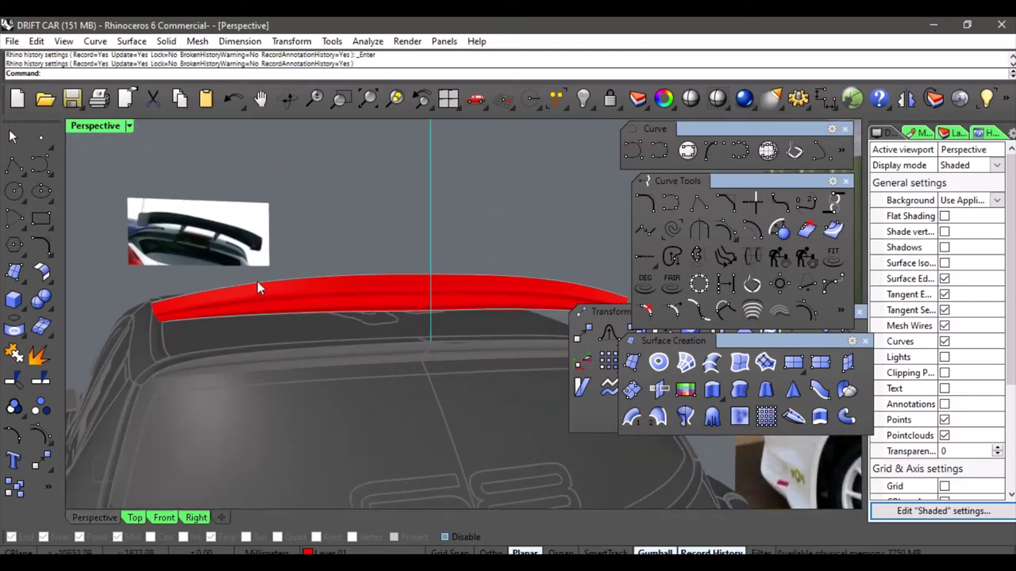
In the Right view, bend the upper guide curve's four left-end control points slightly upward, with the spine starting at the centre line.
left_click(258, 281)
right_click_drag(269, 301, 254, 311)
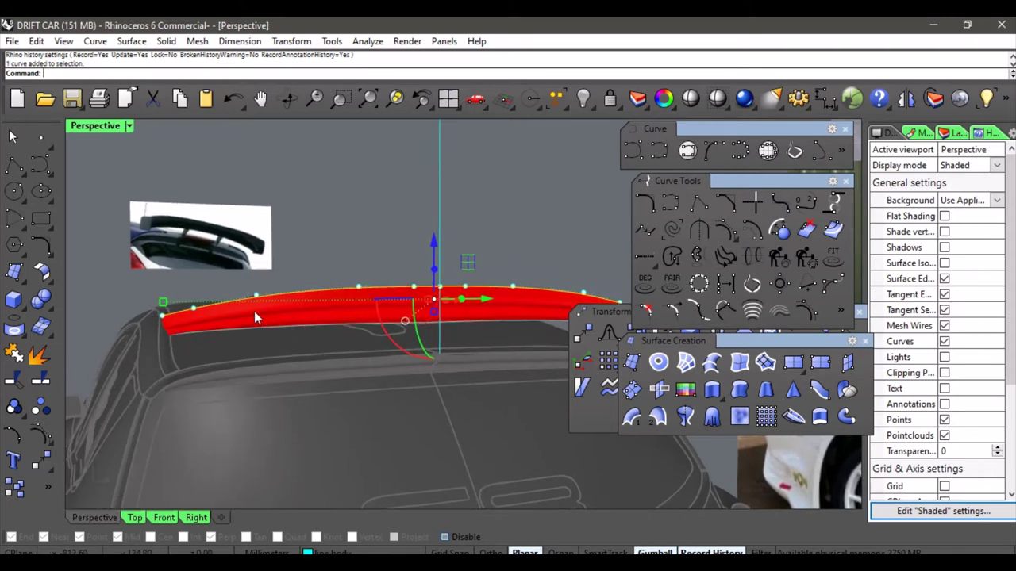
left_click(196, 518)
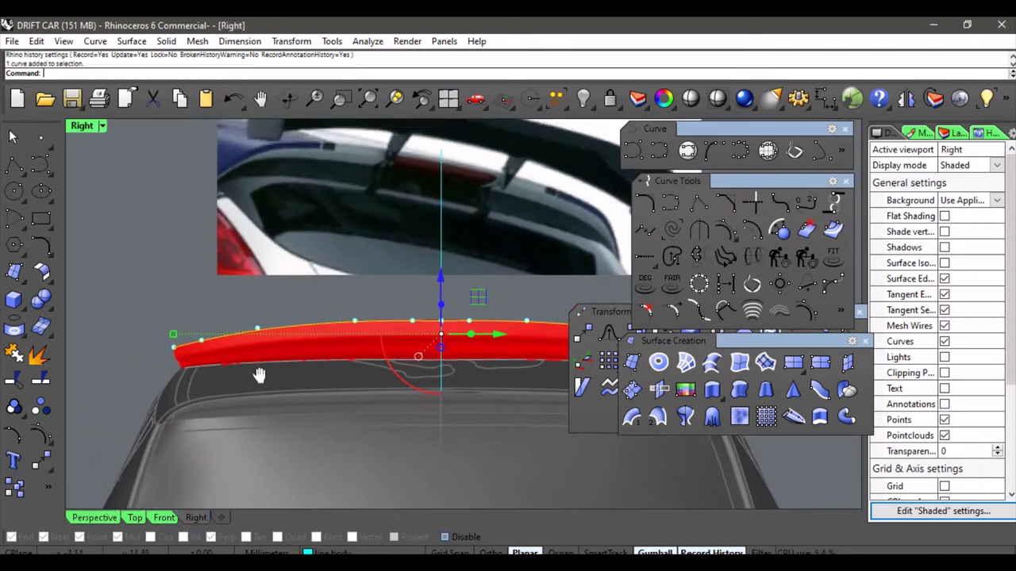
left_click_drag(129, 300, 363, 361)
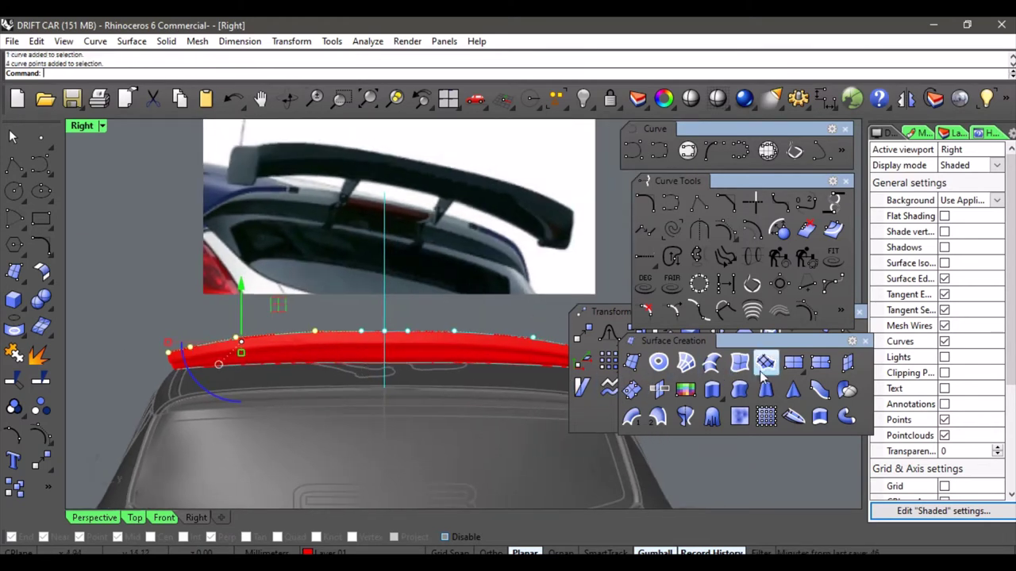
left_click_drag(770, 340, 795, 435)
left_click(770, 360)
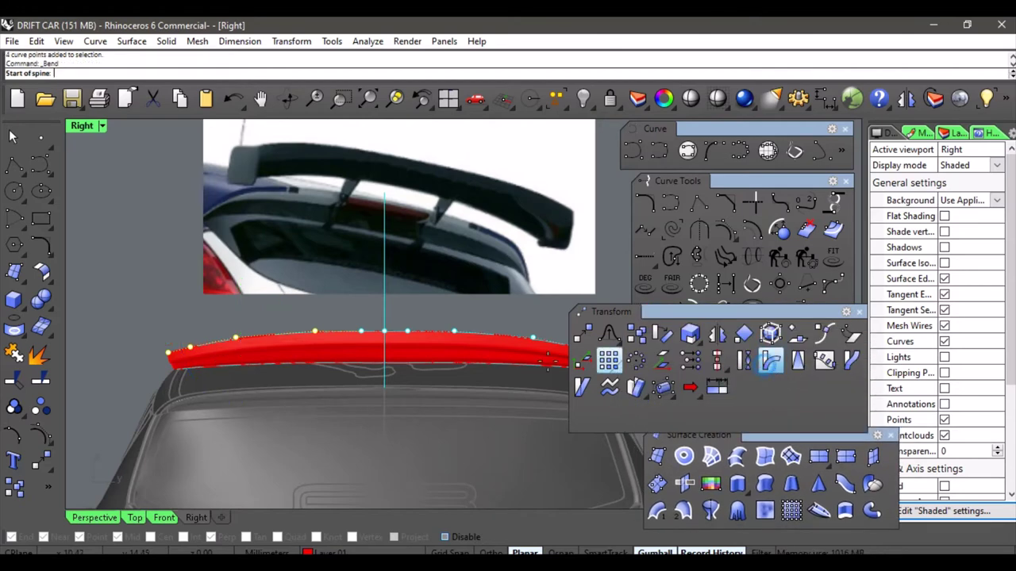
left_click(387, 335)
left_click(139, 350)
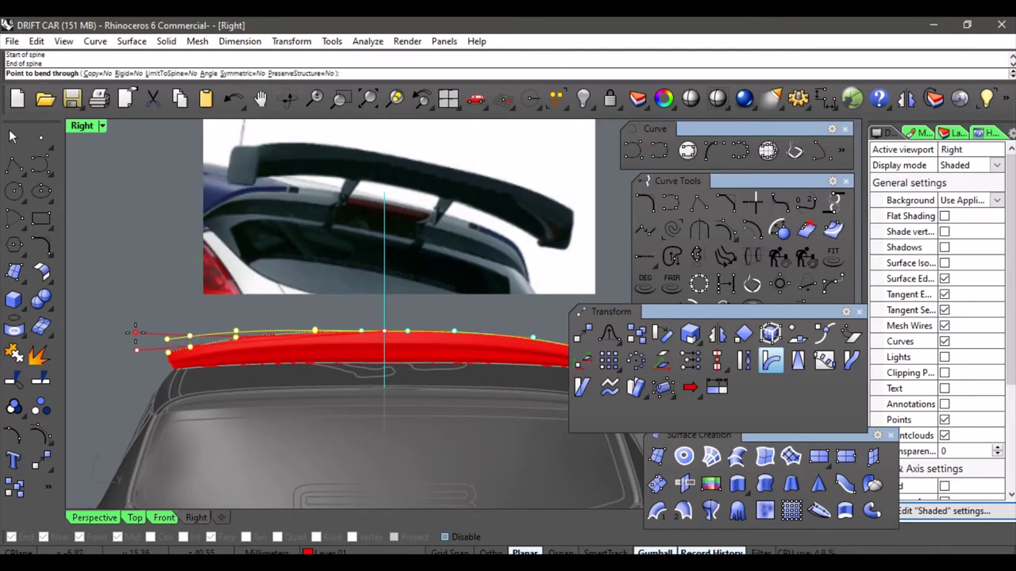
scroll(135, 332, "up", 3)
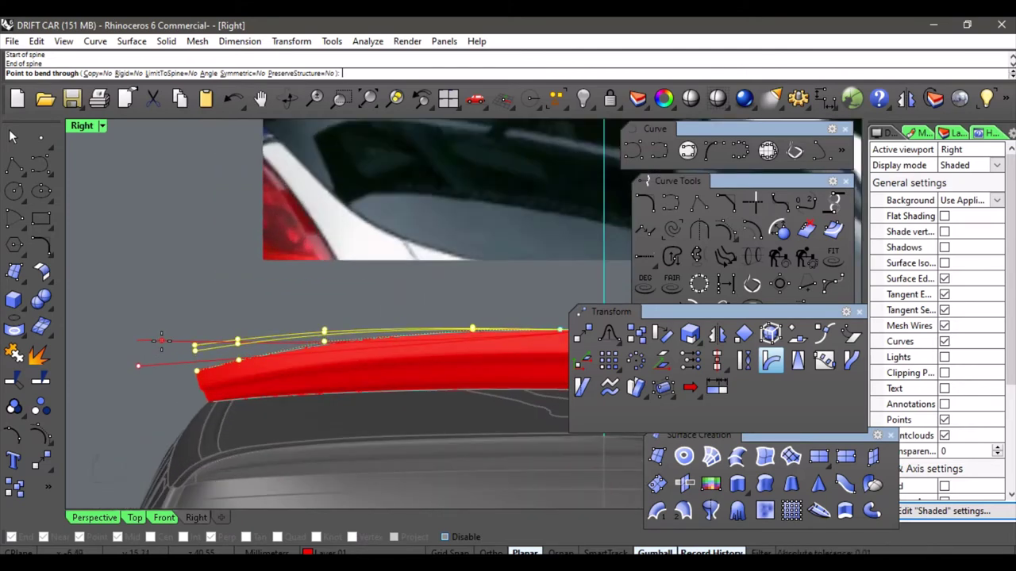
left_click(161, 340)
scroll(188, 311, "down", 3)
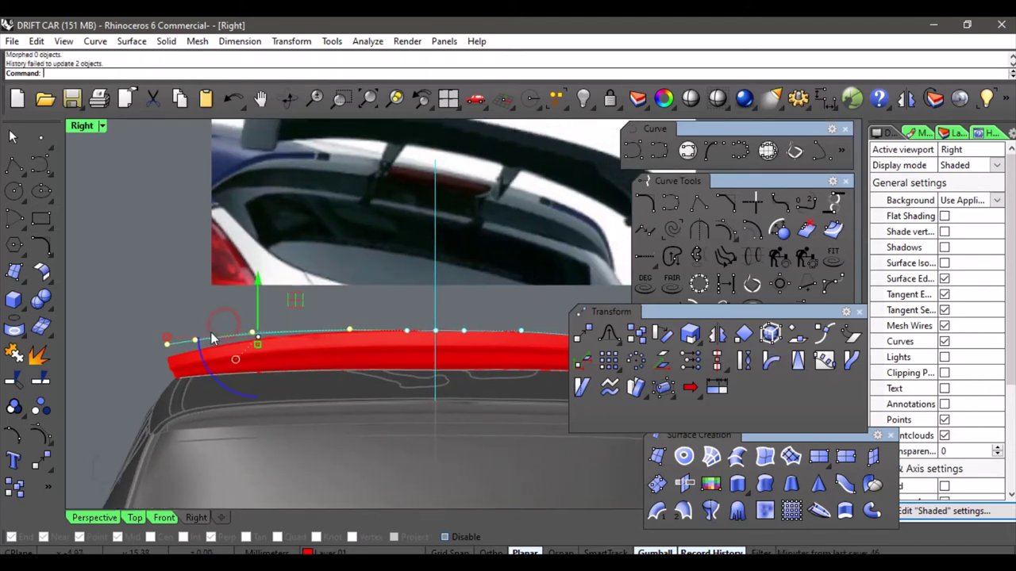
key("Escape")
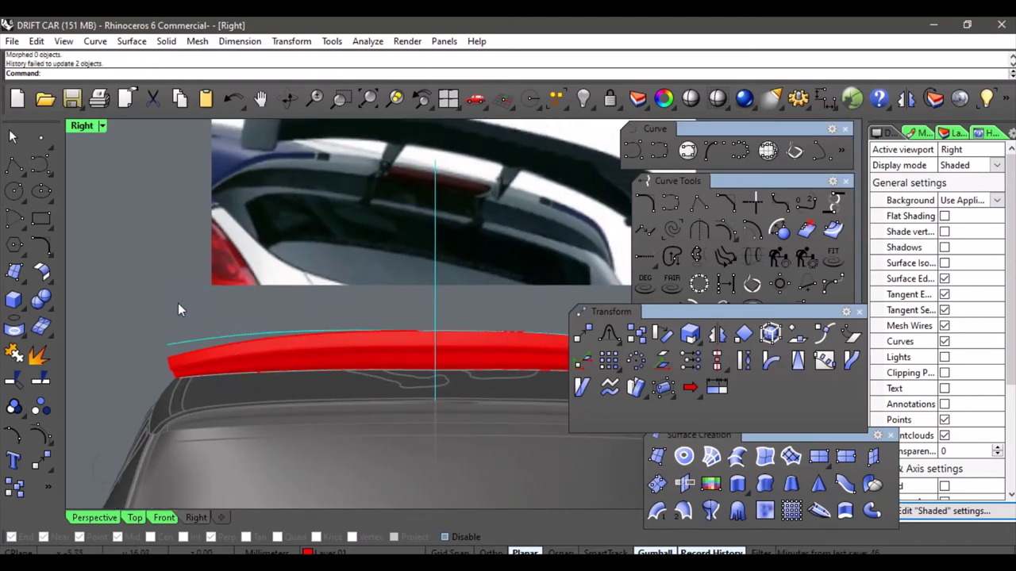
Delete the red swept wing polysurface, keeping the guide curves and profiles.
right_click_drag(226, 352, 227, 352)
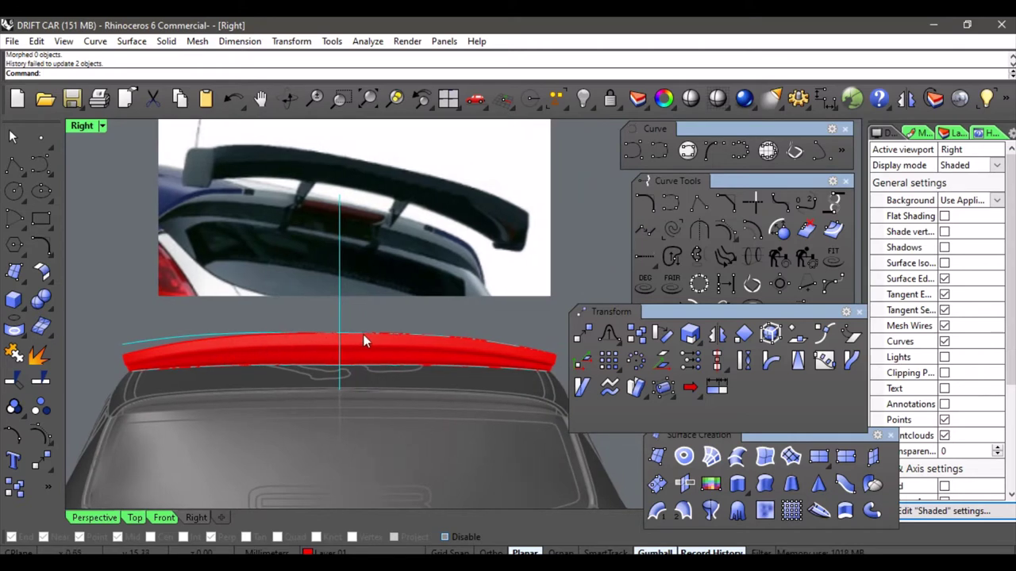
scroll(355, 337, "up", 2)
right_click_drag(347, 361, 422, 355)
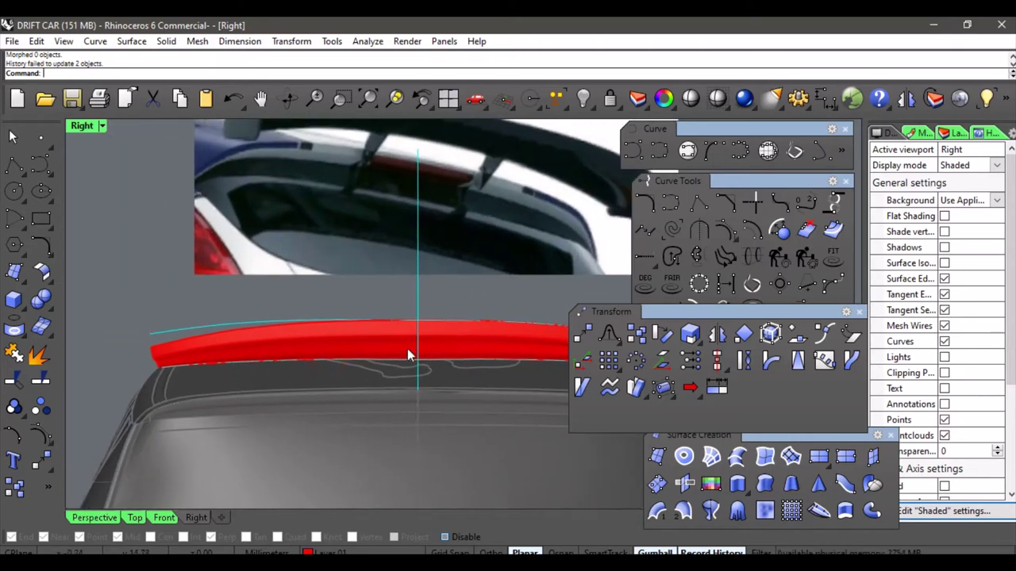
right_click_drag(360, 342, 381, 326)
scroll(409, 316, "up", 2)
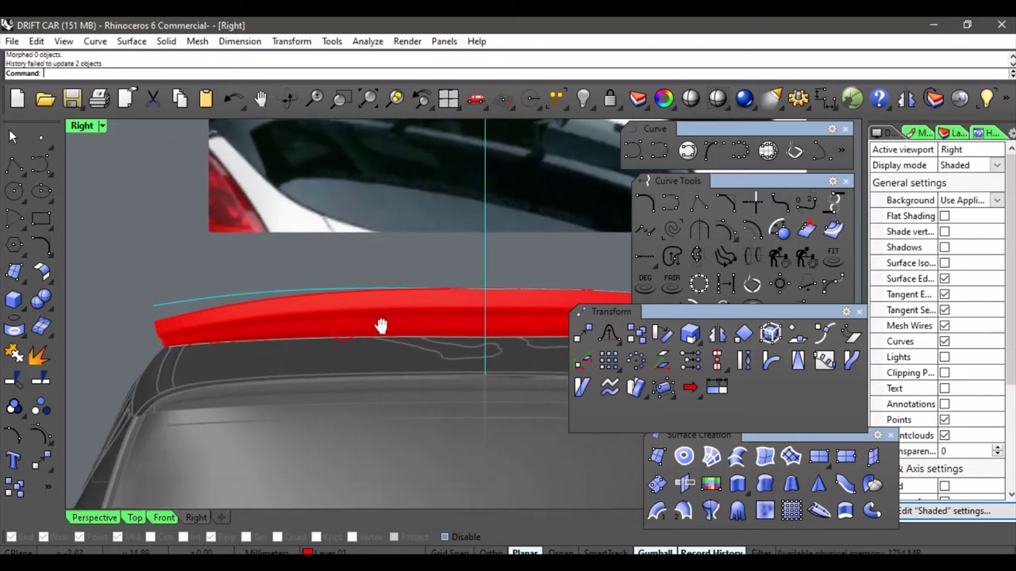
scroll(352, 272, "up", 1)
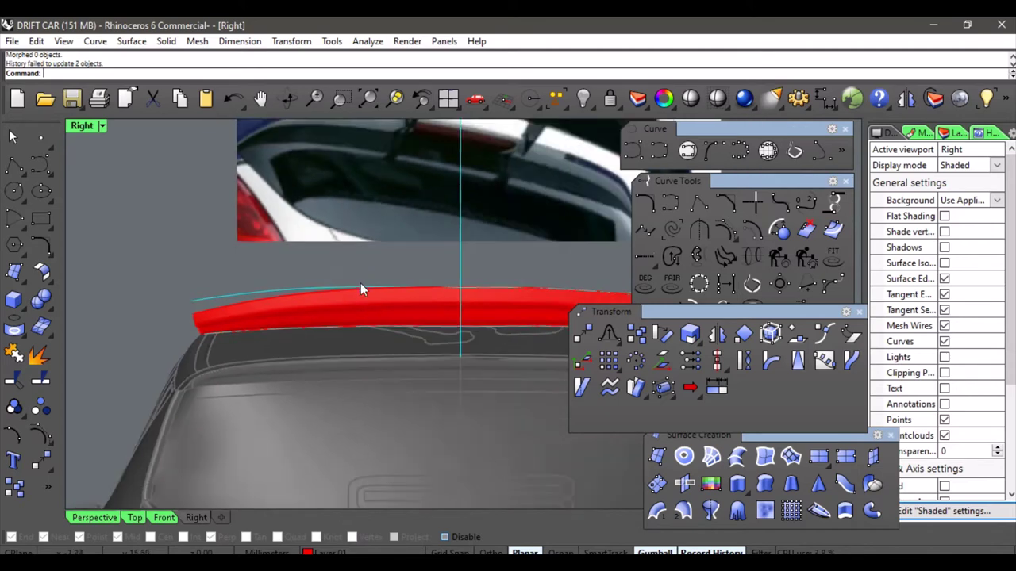
right_click_drag(360, 283, 317, 309)
left_click(384, 315)
key("Delete")
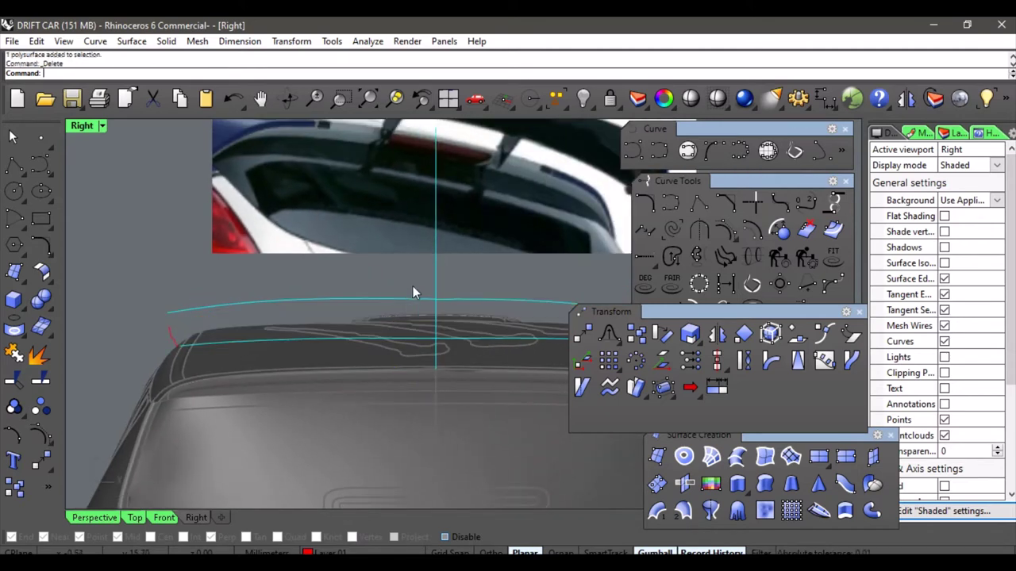
Examine the bent upper guide curve and its control points around the centre line.
mouse_move(413, 286)
right_mouse_down()
mouse_move(288, 267)
mouse_move(432, 282)
right_mouse_up()
scroll(434, 284, "up", 2)
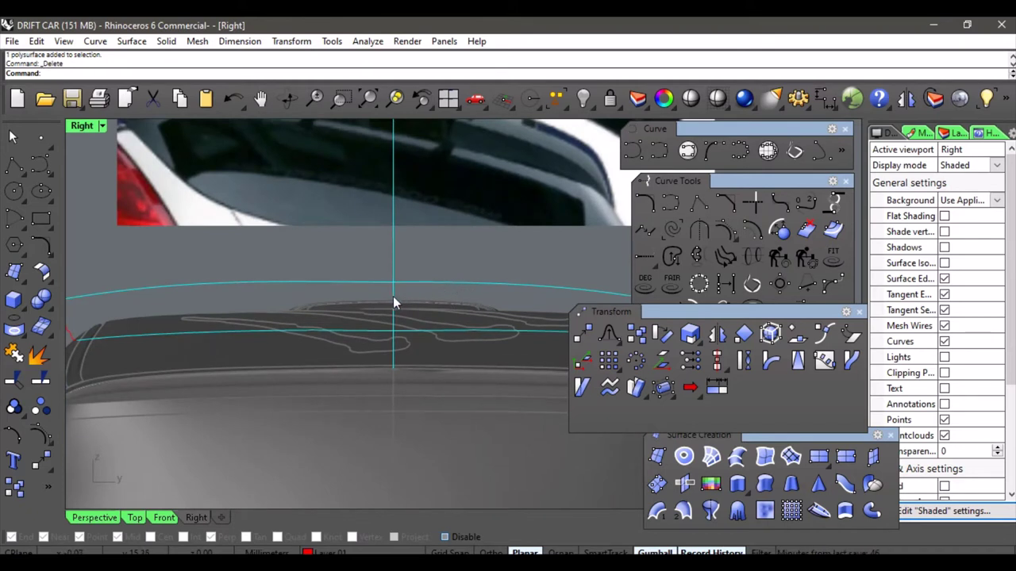
right_click_drag(392, 297, 421, 292)
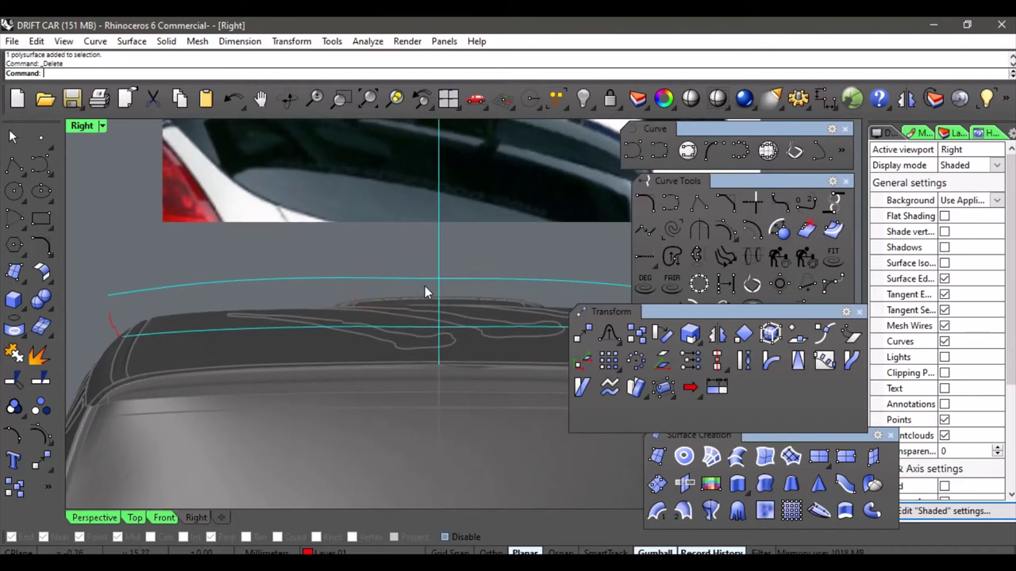
left_click(421, 282)
scroll(406, 280, "up", 2)
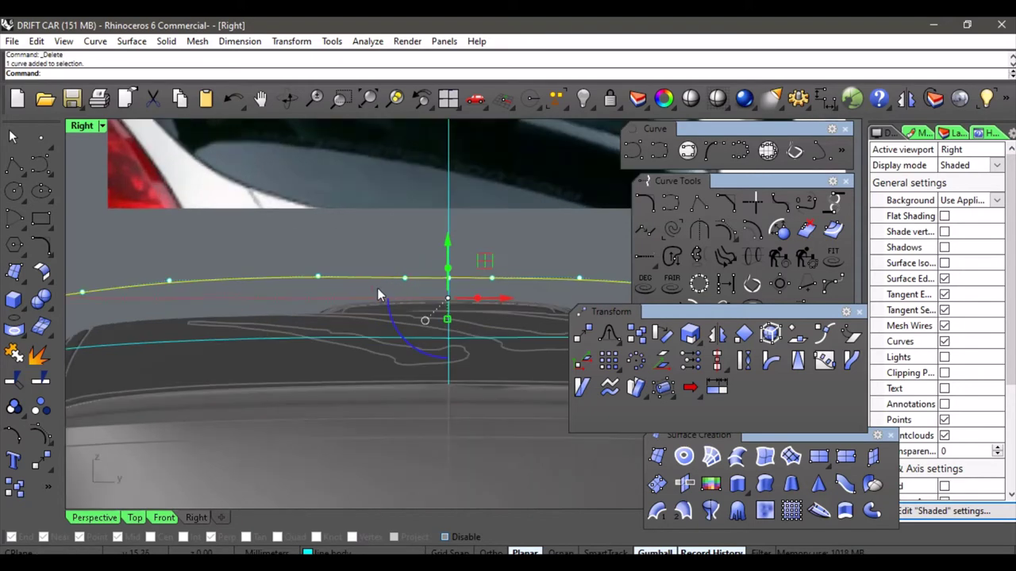
right_click_drag(377, 288, 399, 284)
left_click(397, 255)
right_click_drag(485, 281, 446, 288)
left_click(448, 286)
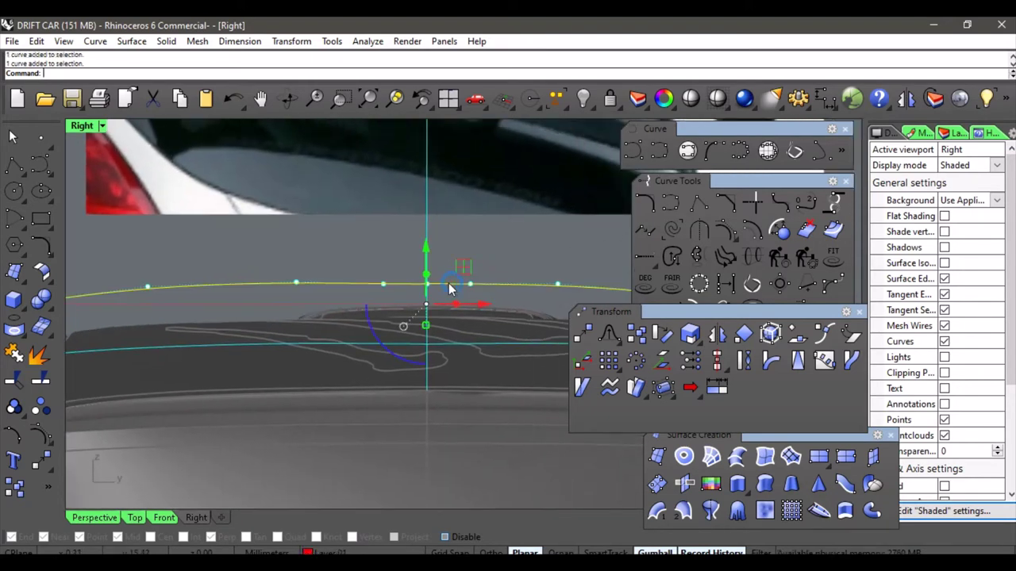
key("Escape")
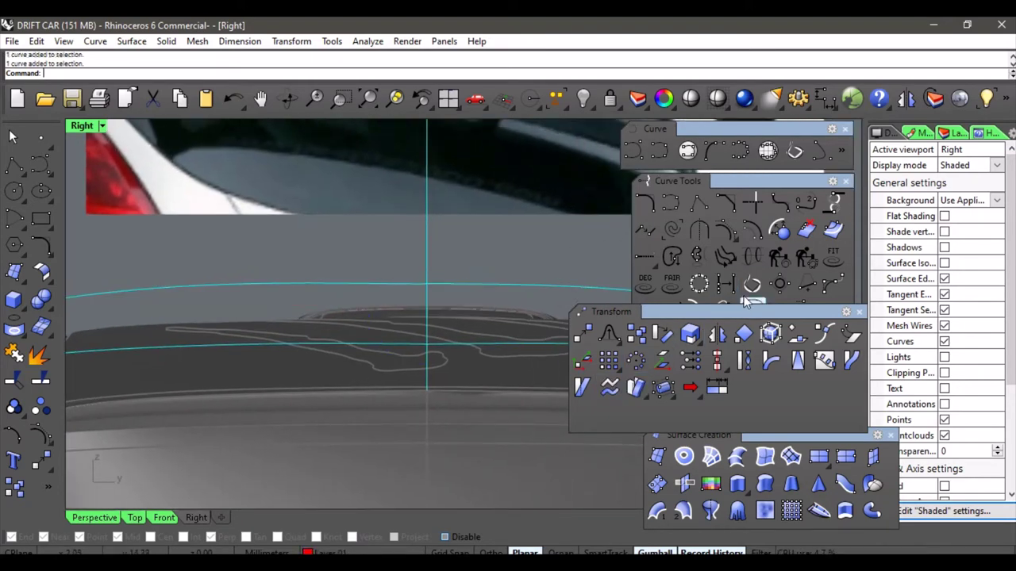
Uncover the Curve Tools and delete the upper guide curve's right half, from its right end to the centre line, with Delete Subcurve.
left_click_drag(750, 307, 752, 336)
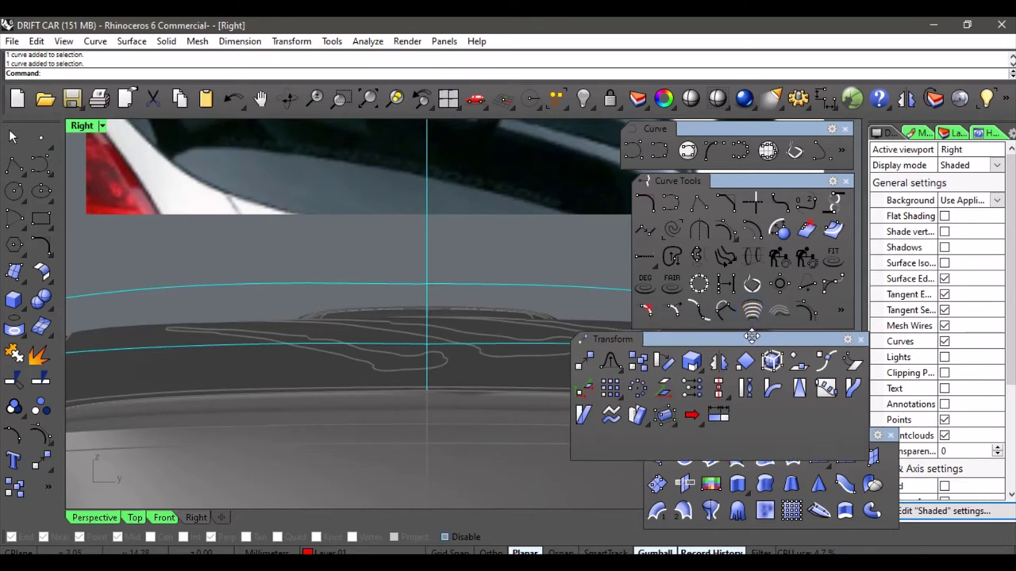
left_click(645, 309)
left_click(468, 284)
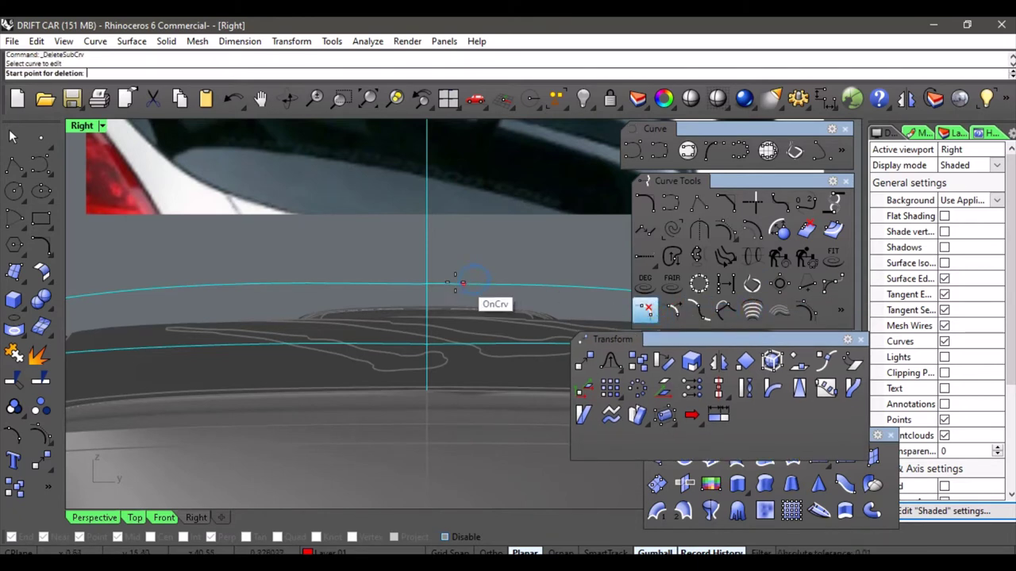
scroll(357, 294, "down", 2)
left_click(561, 306)
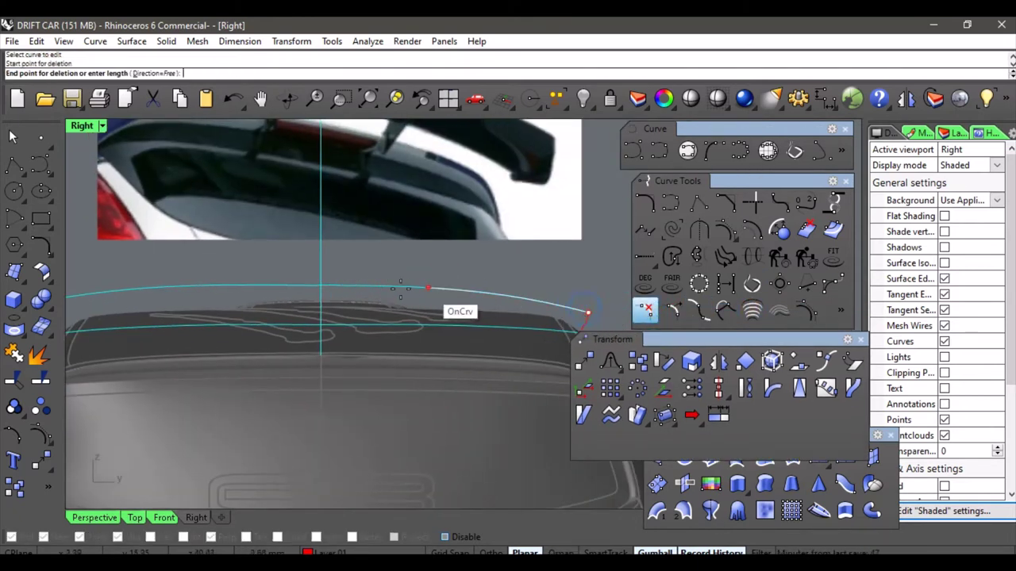
scroll(339, 286, "up", 2)
left_click(308, 288)
scroll(316, 288, "down", 3)
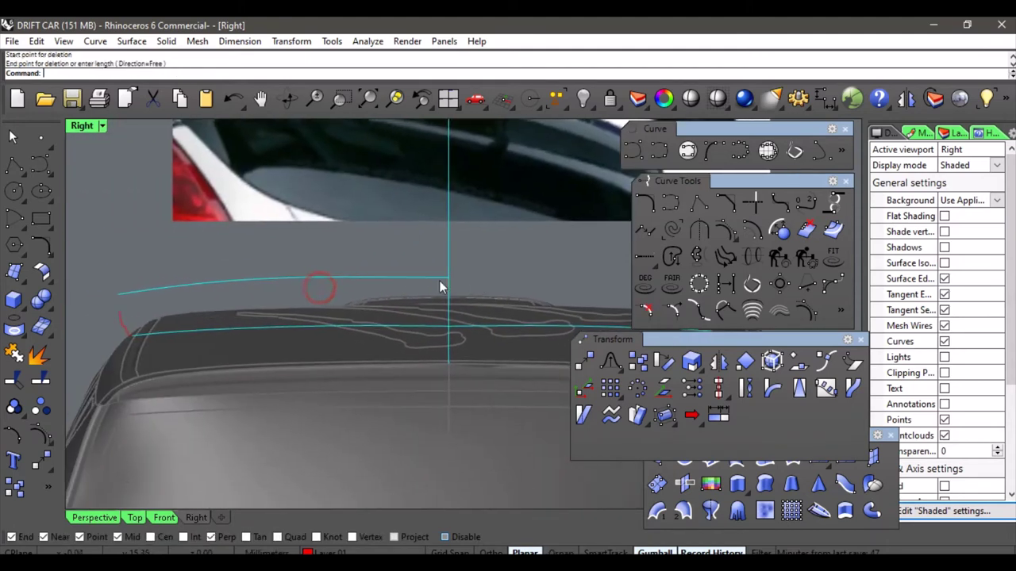
Mirror the upper half curve above the roof across the vertical centreline, keeping the original.
left_click(403, 279)
left_click(487, 268)
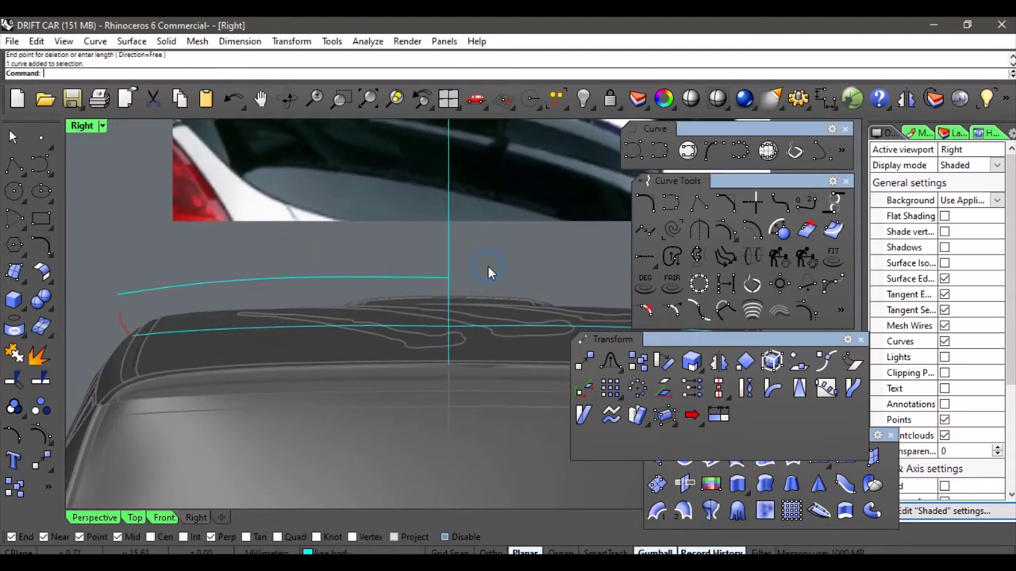
left_click(415, 280)
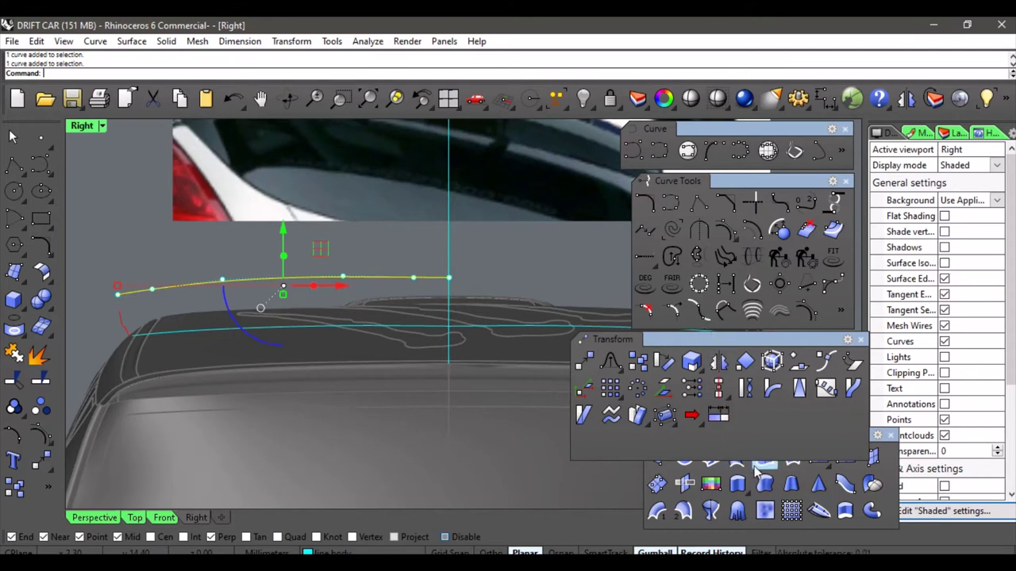
left_click(719, 362)
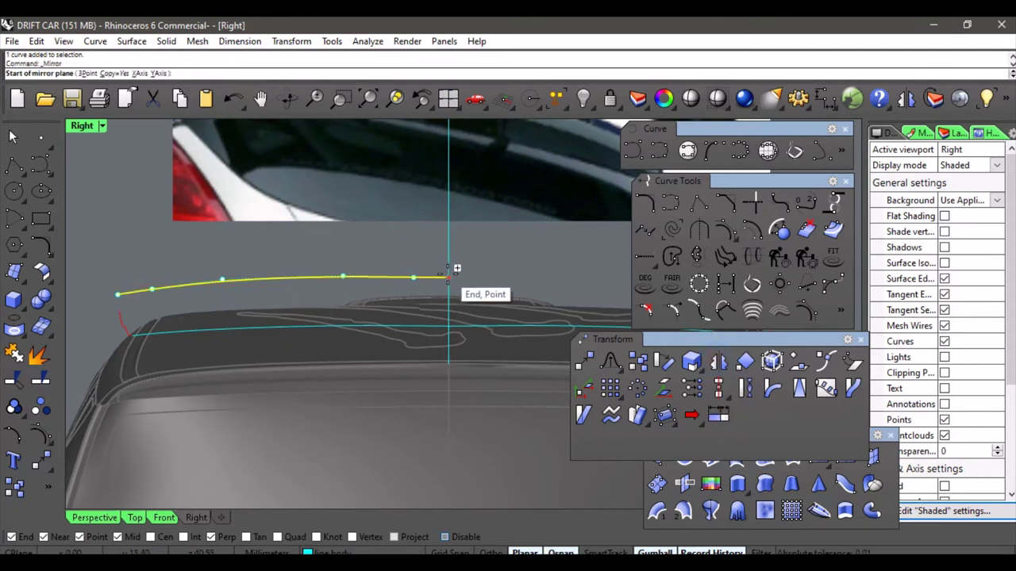
left_click(450, 277)
left_click(449, 253)
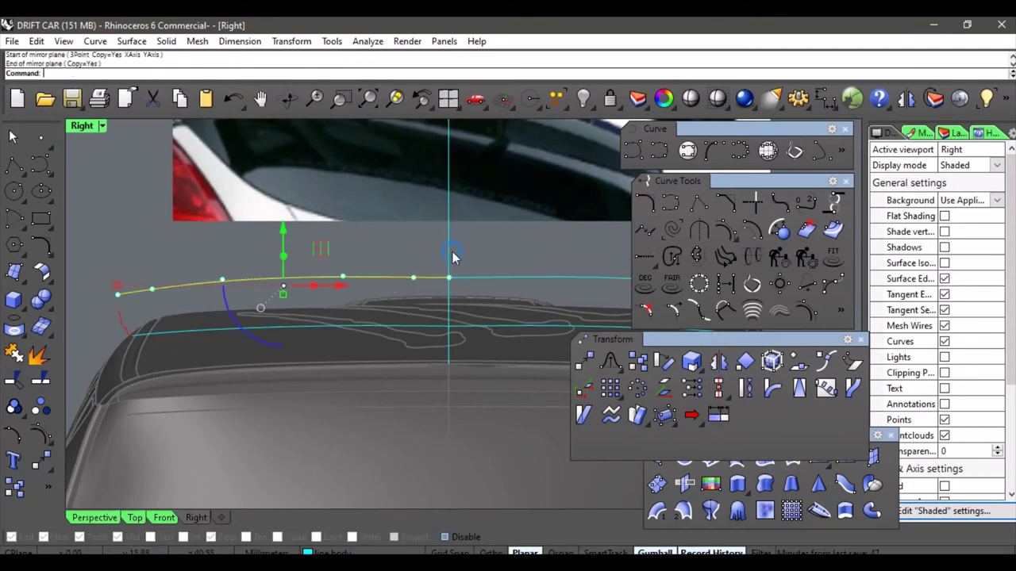
key("Escape")
scroll(469, 254, "down", 4)
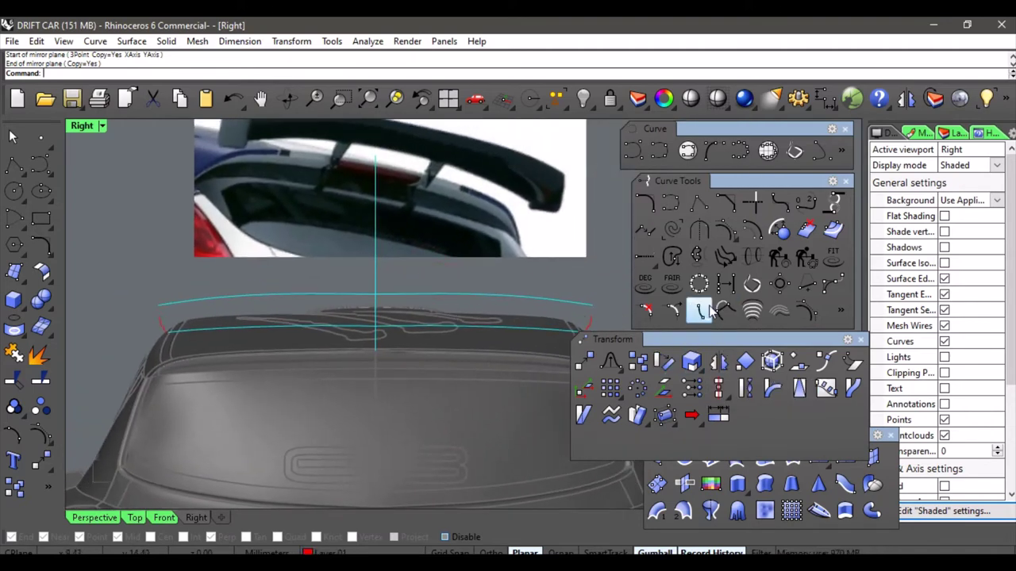
Match the two upper half curves at the centreline with Curvature continuity and Average curves, leaving them unjoined.
left_click(645, 231)
scroll(401, 300, "up", 3)
left_click(368, 305)
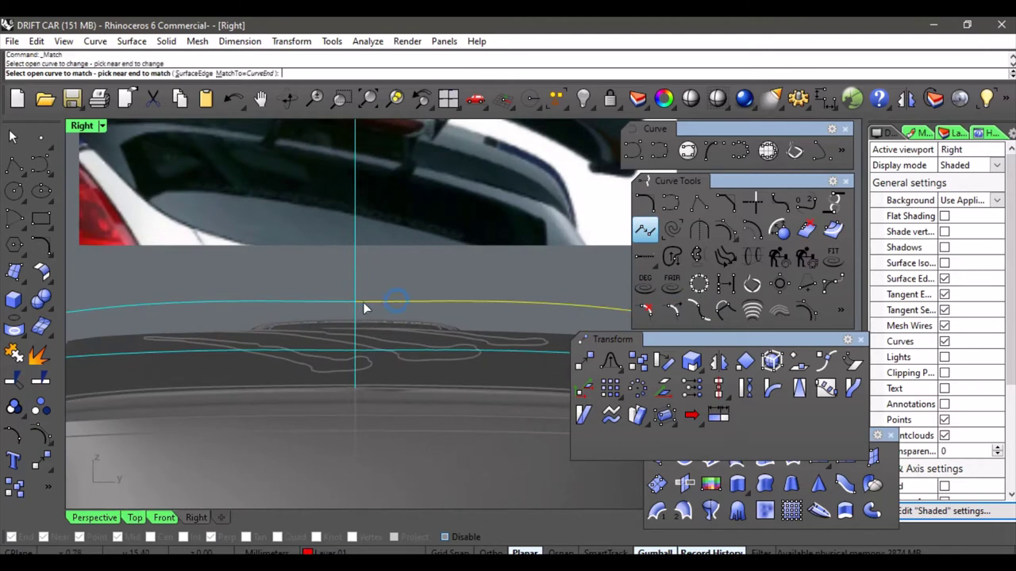
left_click(336, 307)
scroll(406, 312, "down", 3)
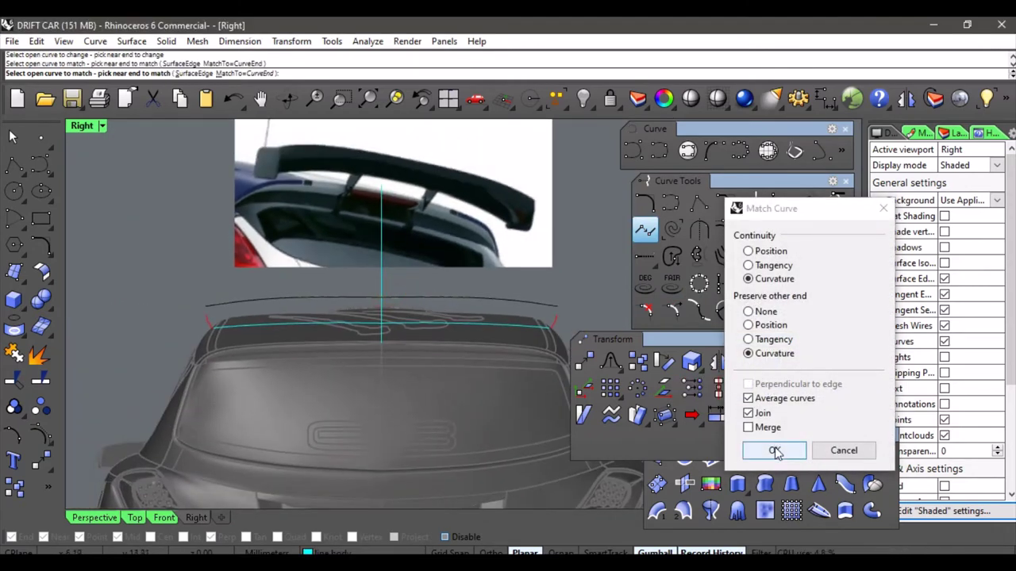
left_click(748, 413)
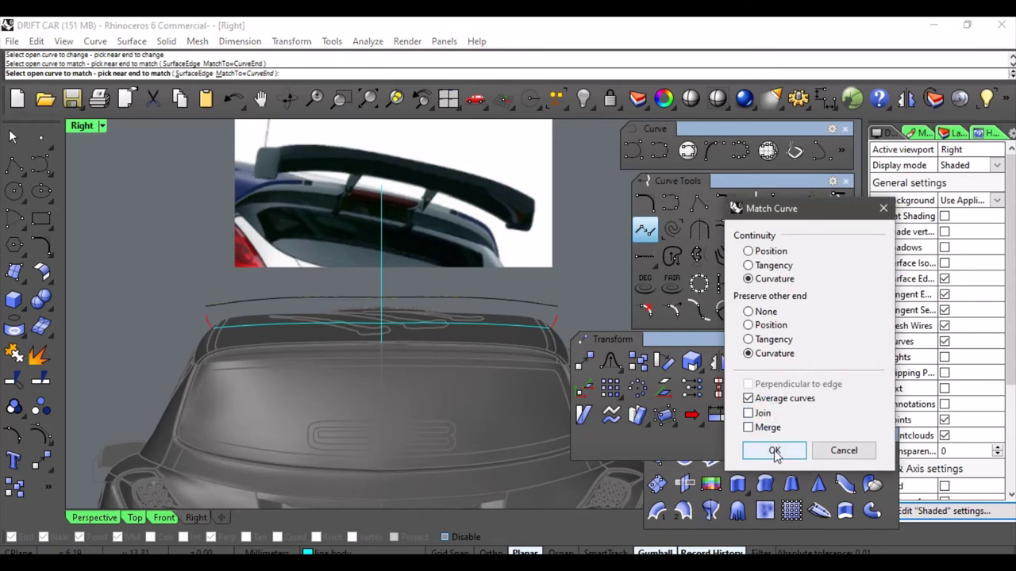
left_click(774, 450)
scroll(414, 288, "up", 3)
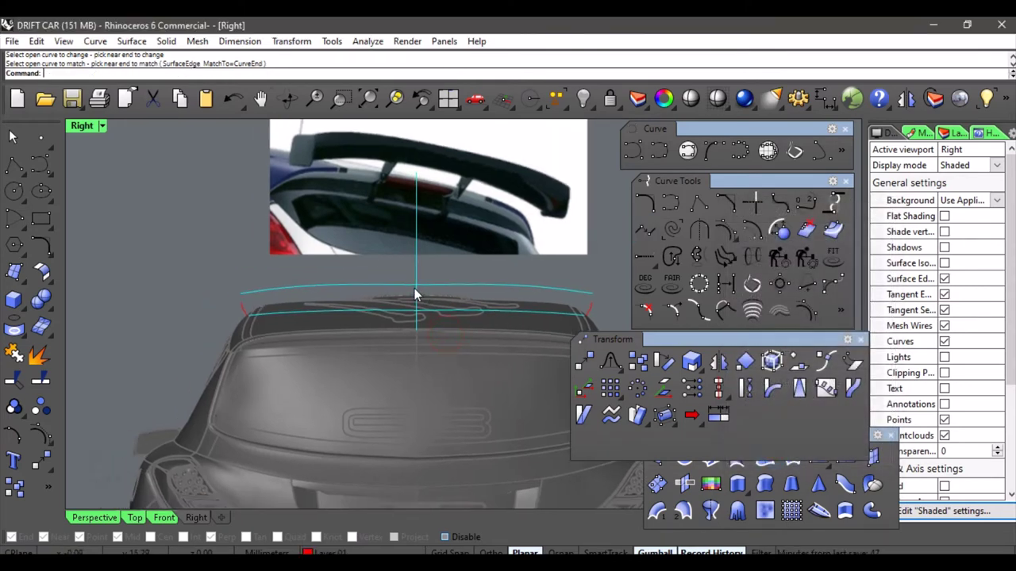
Raise the two control points nearest the centreline slightly on the original half of the upper curve.
scroll(414, 288, "up", 2)
left_click(410, 284)
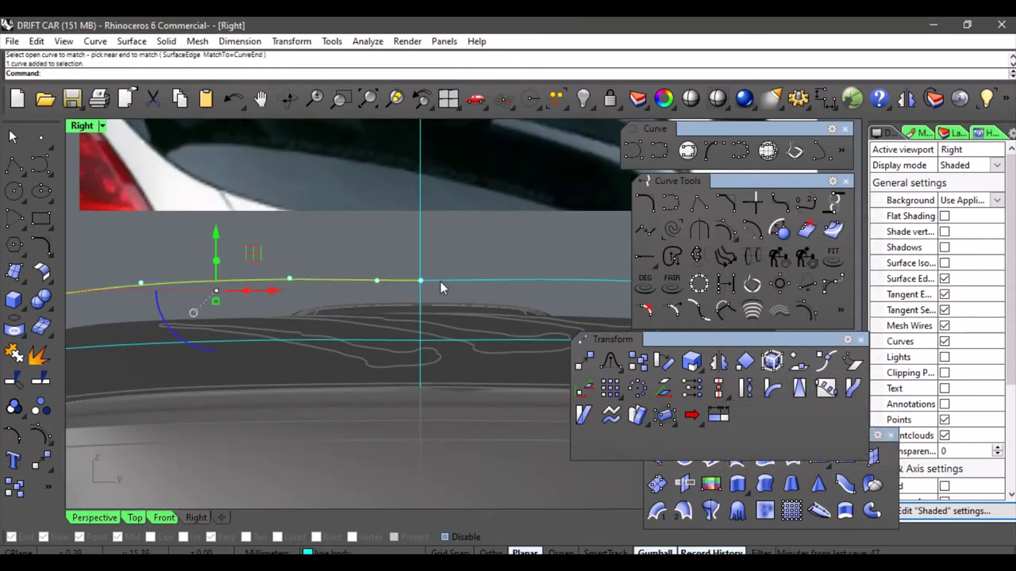
left_click_drag(354, 296, 391, 257)
scroll(414, 277, "up", 4)
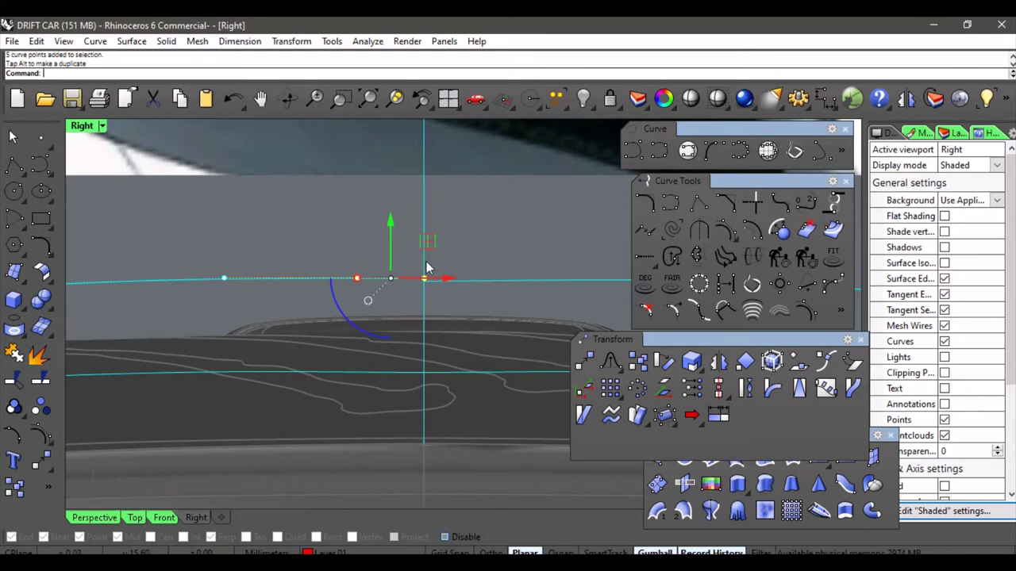
key("Escape")
scroll(476, 262, "down", 2)
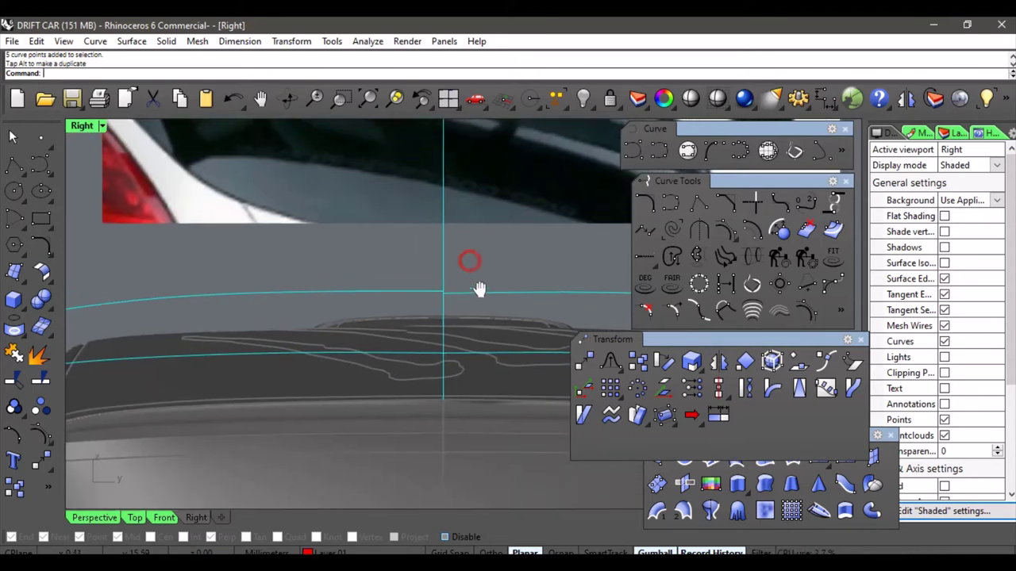
Raise the last three control points beside the centreline on the original upper half curve a little.
scroll(449, 254, "up", 3)
left_click(421, 248)
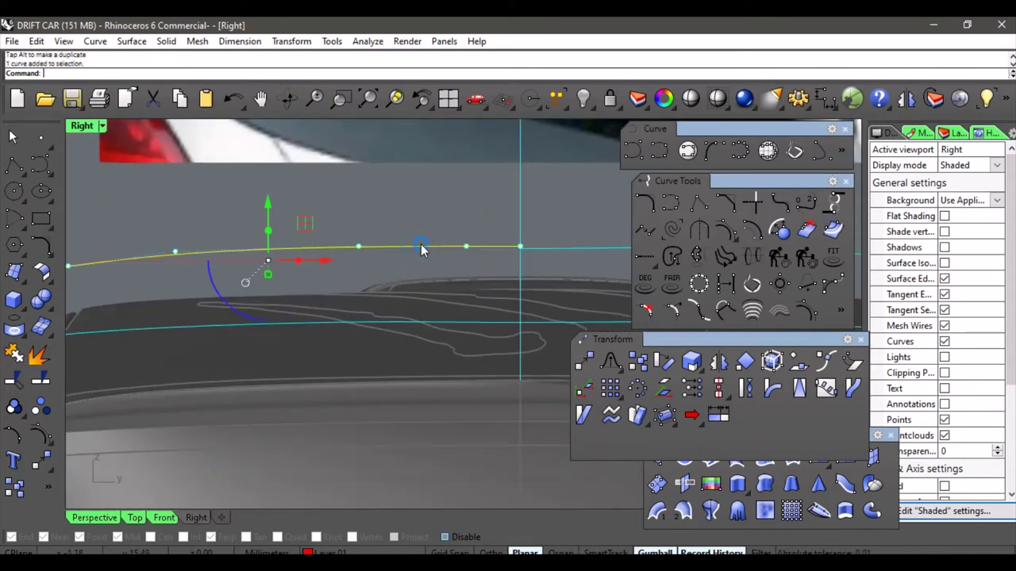
left_click_drag(331, 223, 517, 259)
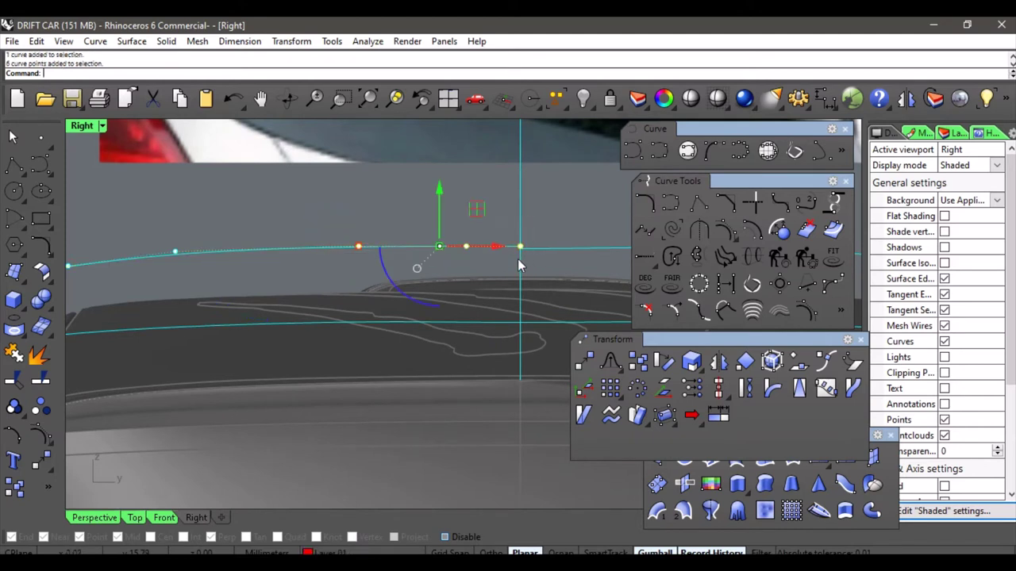
right_click(689, 552)
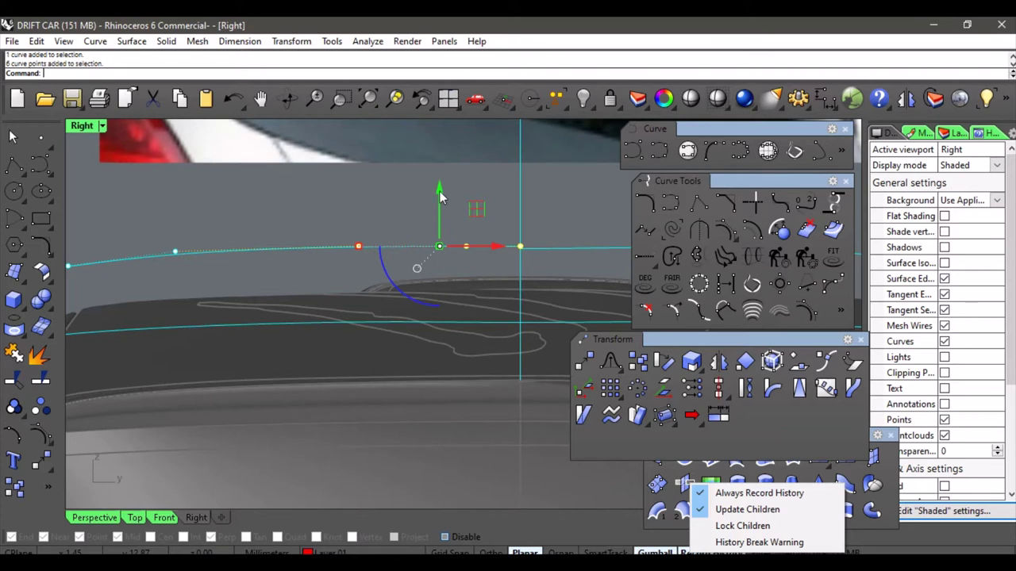
left_click_drag(440, 191, 440, 188)
left_click(474, 227)
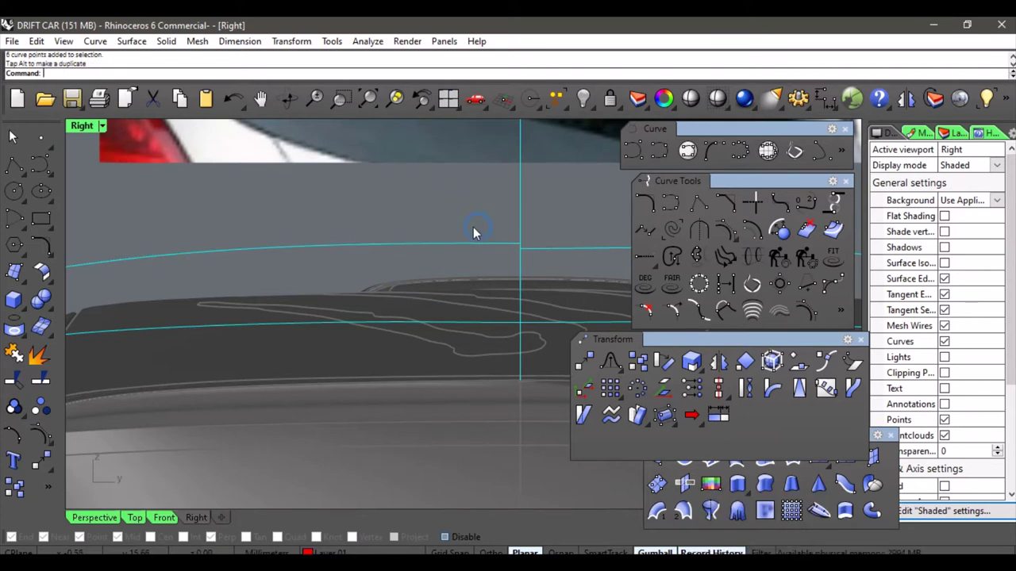
Replace the mirrored upper half curve by deleting it and mirroring the reshaped half across the centreline.
scroll(469, 231, "down", 4)
right_click_drag(461, 233, 367, 257)
left_click(439, 268)
key("Delete")
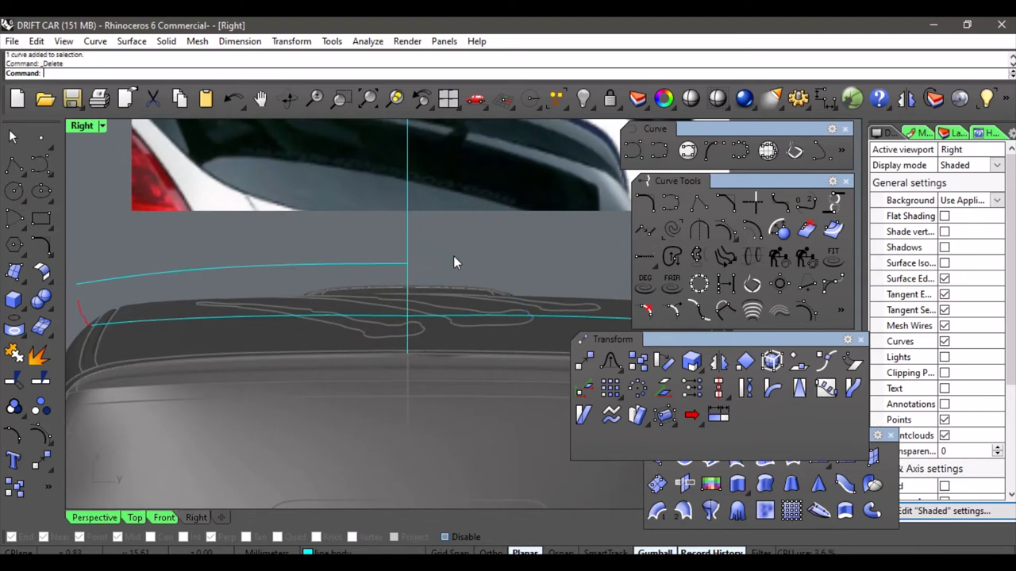
left_click(718, 362)
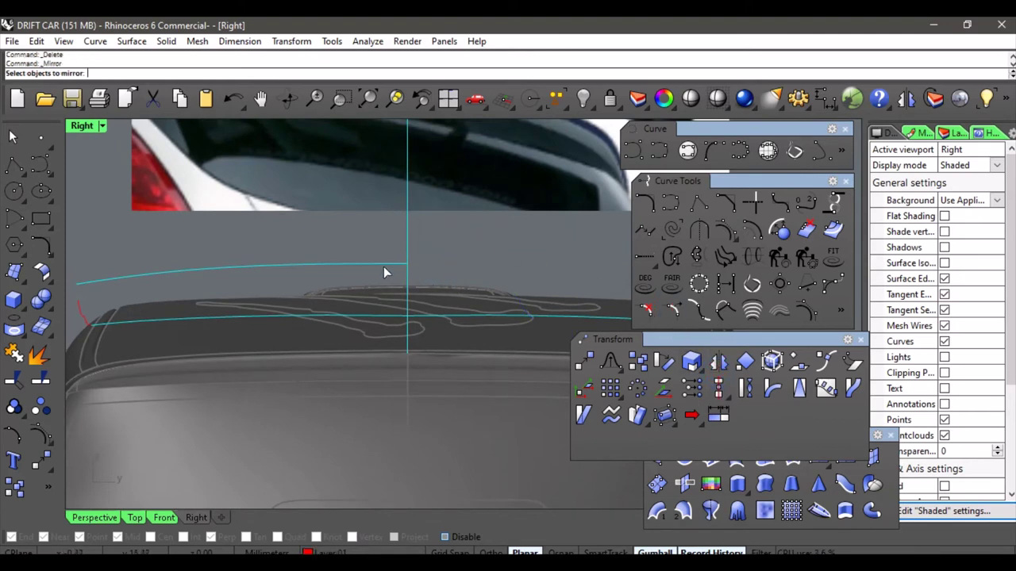
left_click(383, 266)
key("Return")
left_click(408, 264)
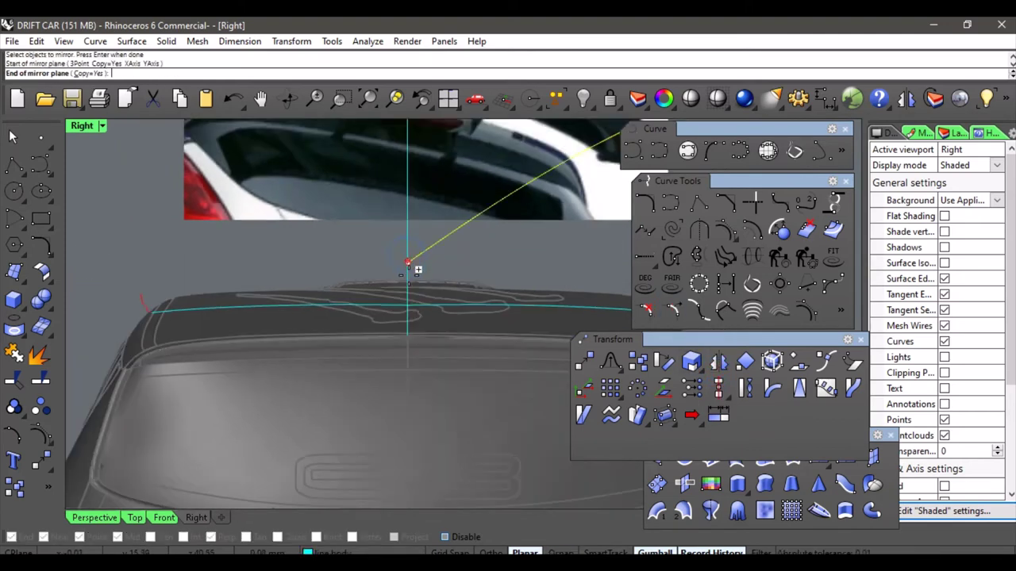
scroll(413, 270, "down", 2)
left_click(402, 274)
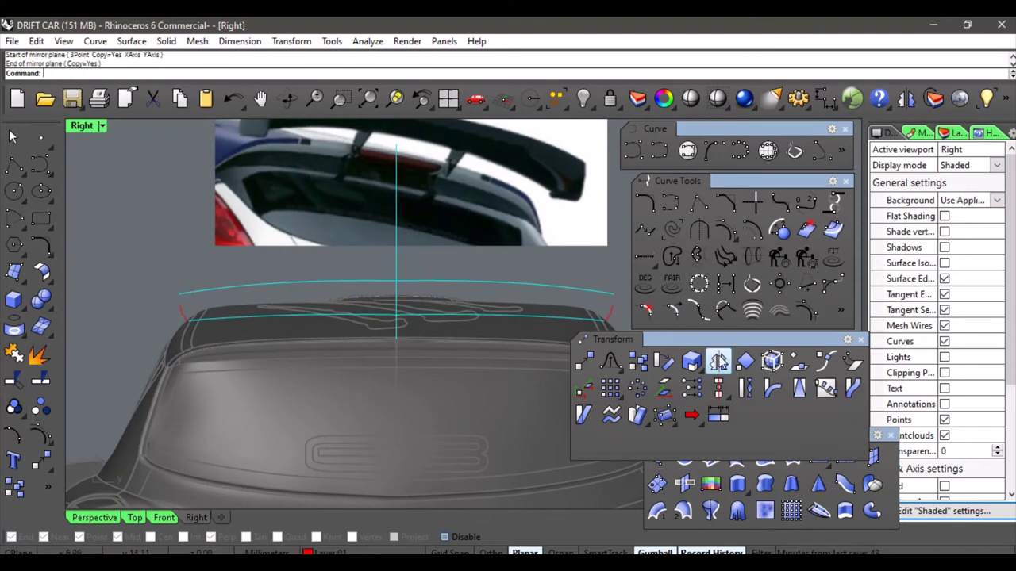
Match the two upper halves at the centreline with Curvature continuity and Average curves, and join them.
left_click(644, 229)
scroll(424, 277, "up", 2)
left_click(407, 263)
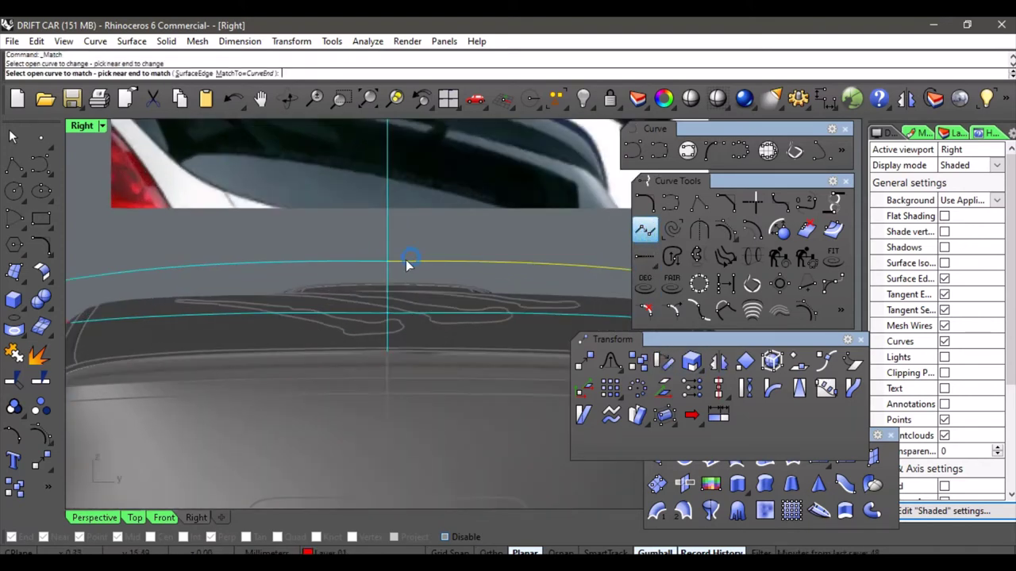
left_click(362, 264)
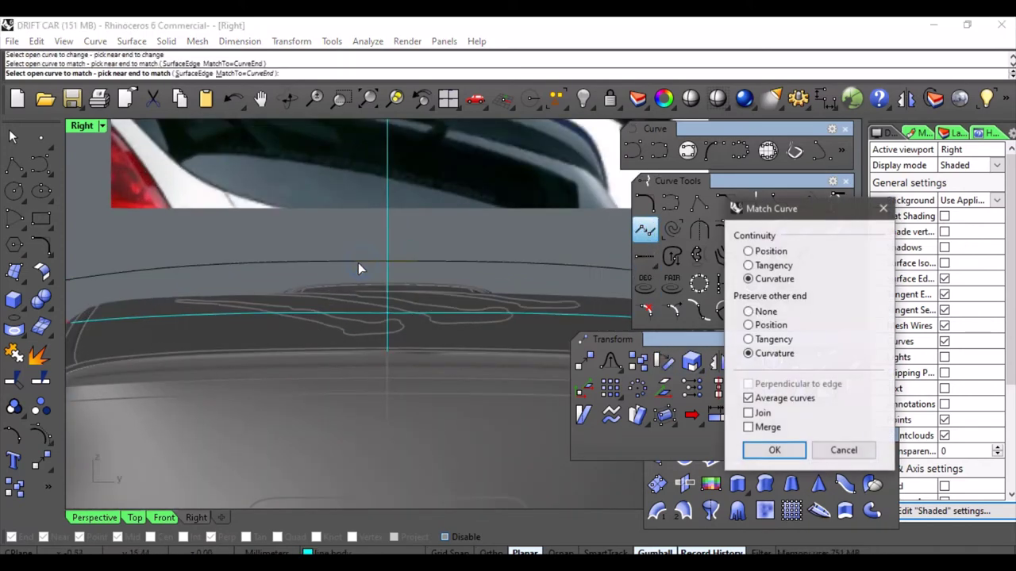
left_click(748, 413)
left_click(774, 450)
scroll(374, 370, "down", 3)
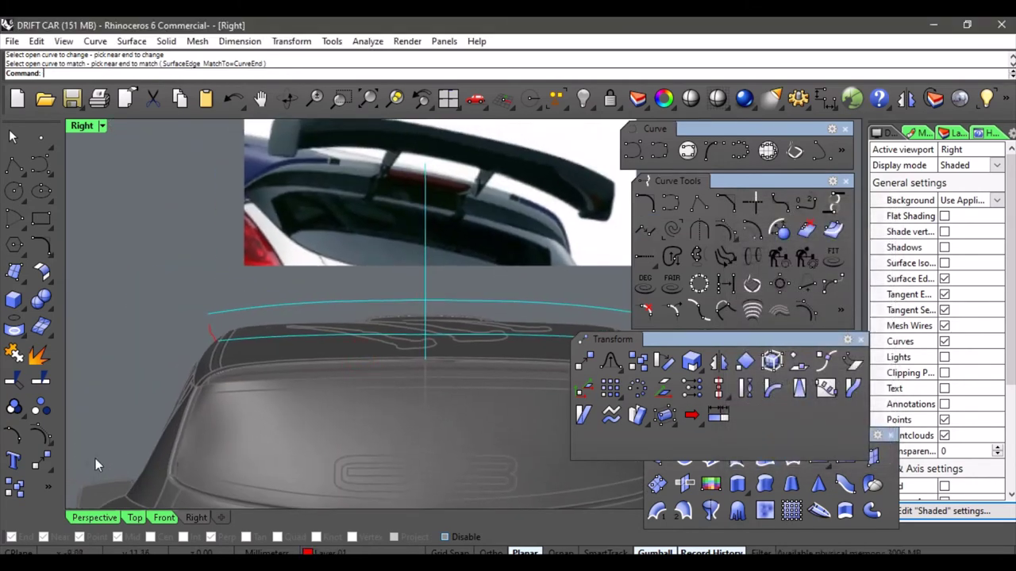
In the perspective view, move the joined upper curve from its centre point to the top end of the centre profile curve.
left_click(94, 517)
right_click_drag(359, 274, 410, 318)
right_click_drag(281, 320, 435, 331)
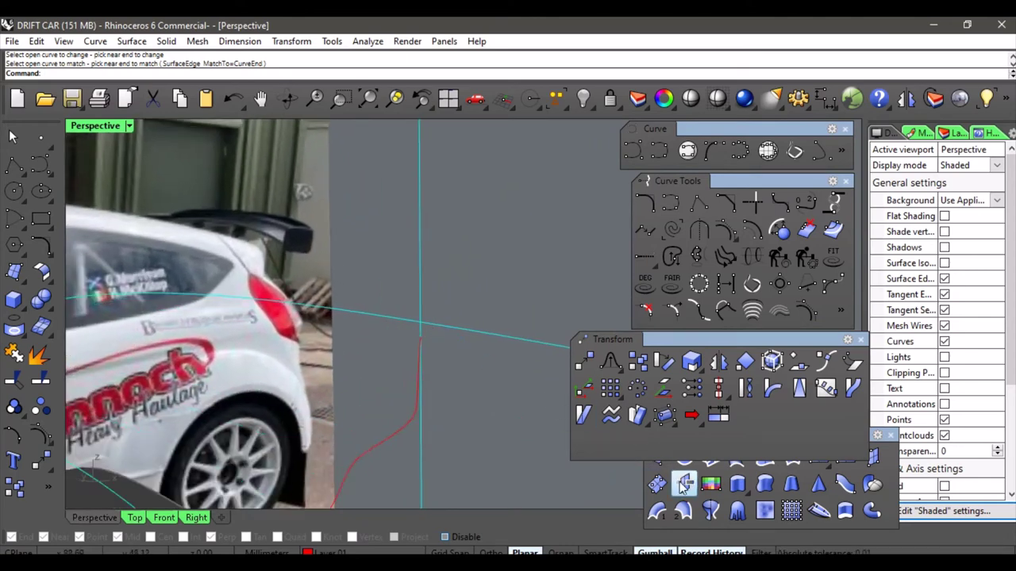
left_click(585, 365)
left_click(440, 328)
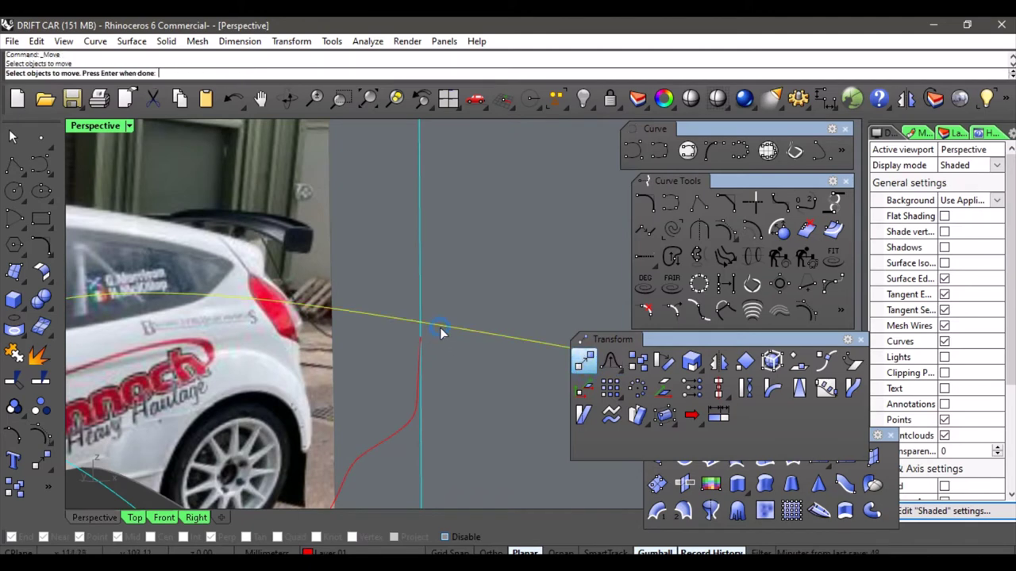
key("Return")
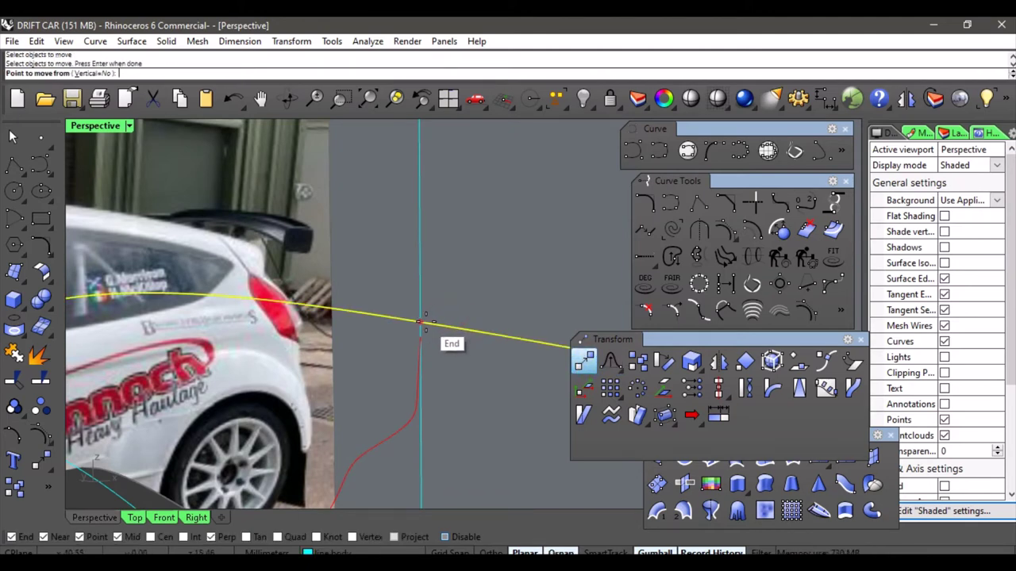
left_click(415, 322)
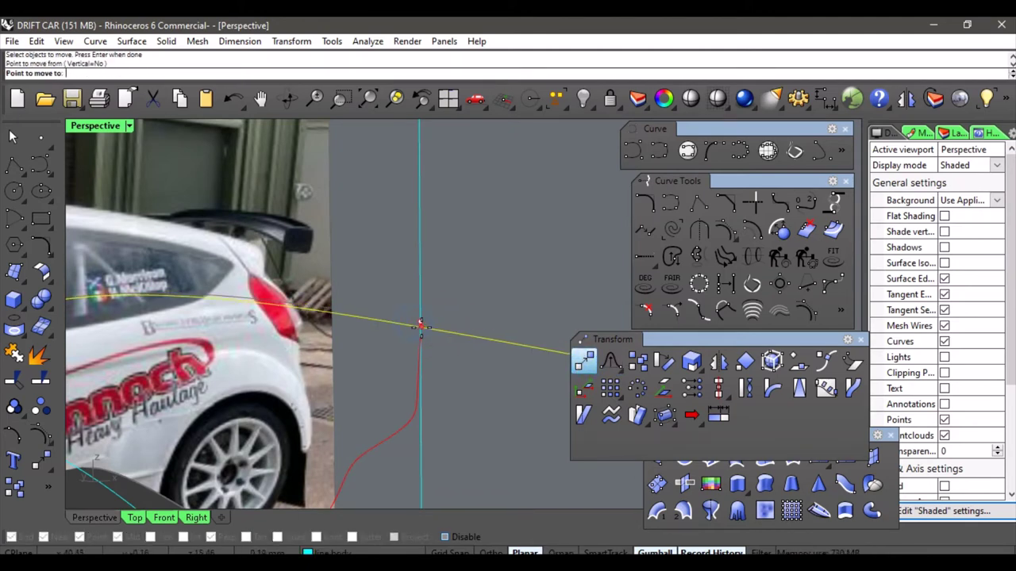
left_click(420, 340)
scroll(397, 311, "down", 5)
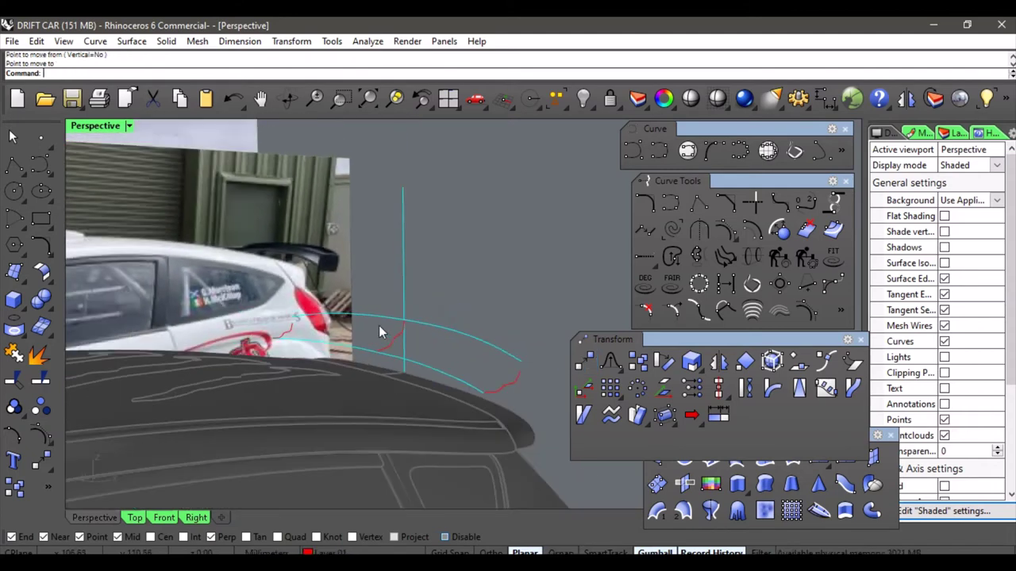
Try to stretch the end profile curve along the line between its ends up to the upper curve's end.
right_click_drag(378, 325, 475, 354, "shift")
right_click_drag(406, 349, 288, 342, "shift")
scroll(431, 387, "up", 2)
right_click_drag(415, 379, 477, 359)
left_click(425, 385)
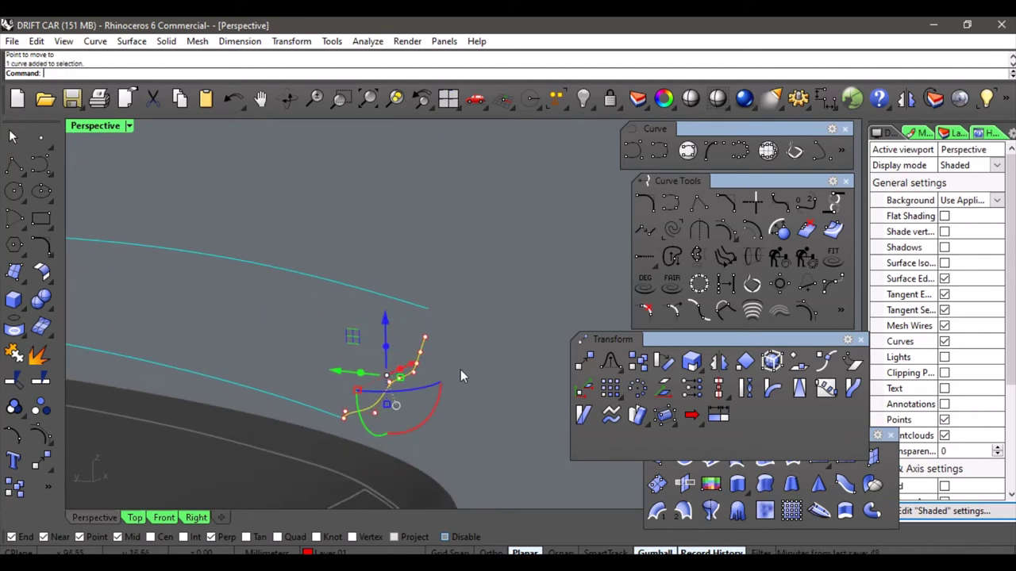
left_click(719, 416)
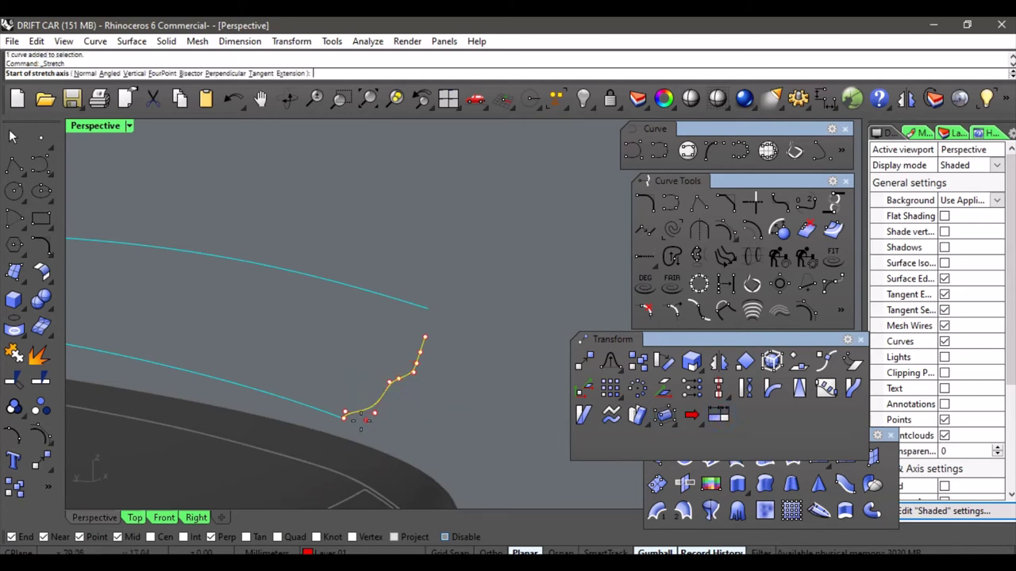
left_click(344, 415)
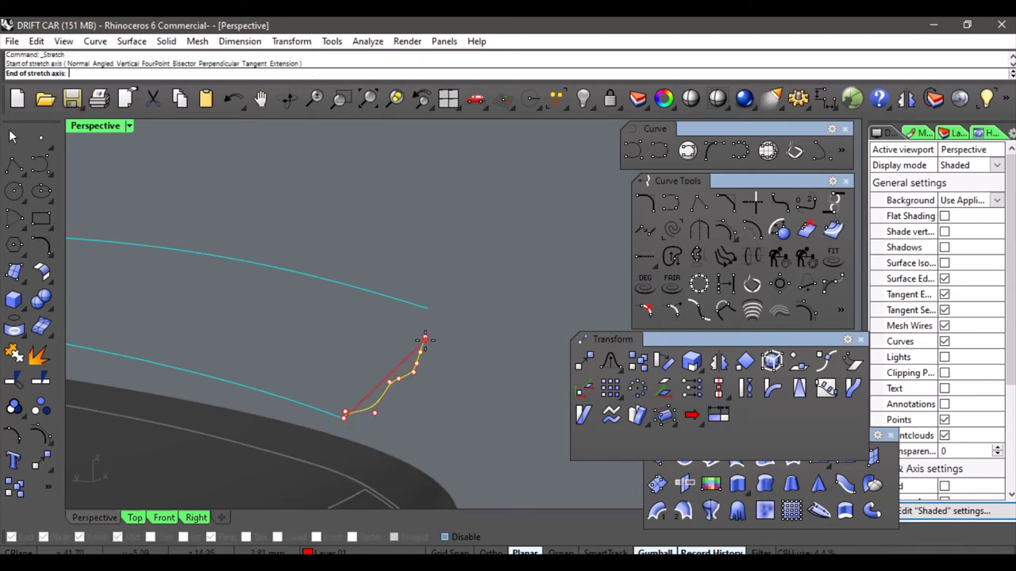
left_click(424, 339)
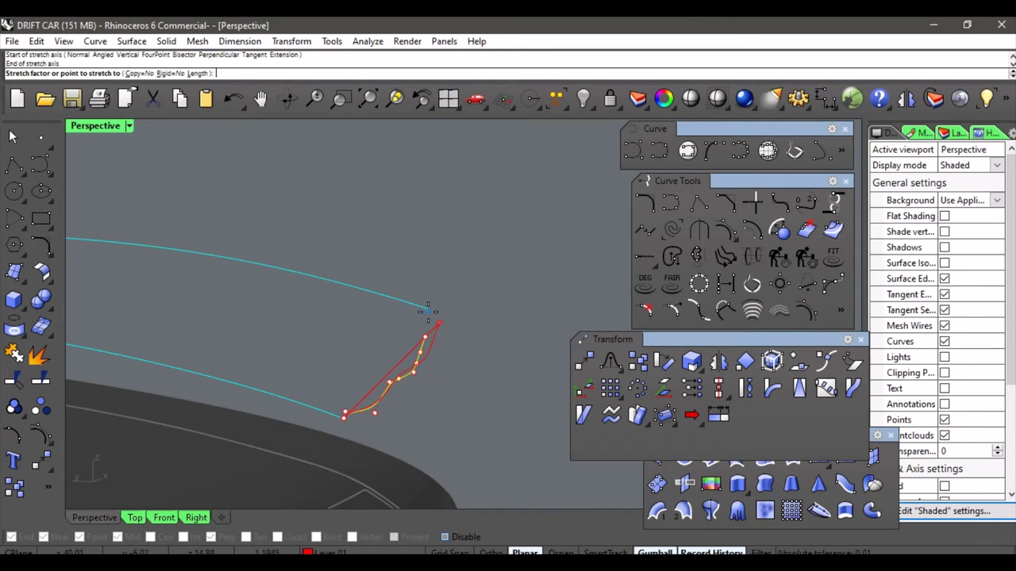
left_click(428, 311)
right_click_drag(499, 334, 433, 356)
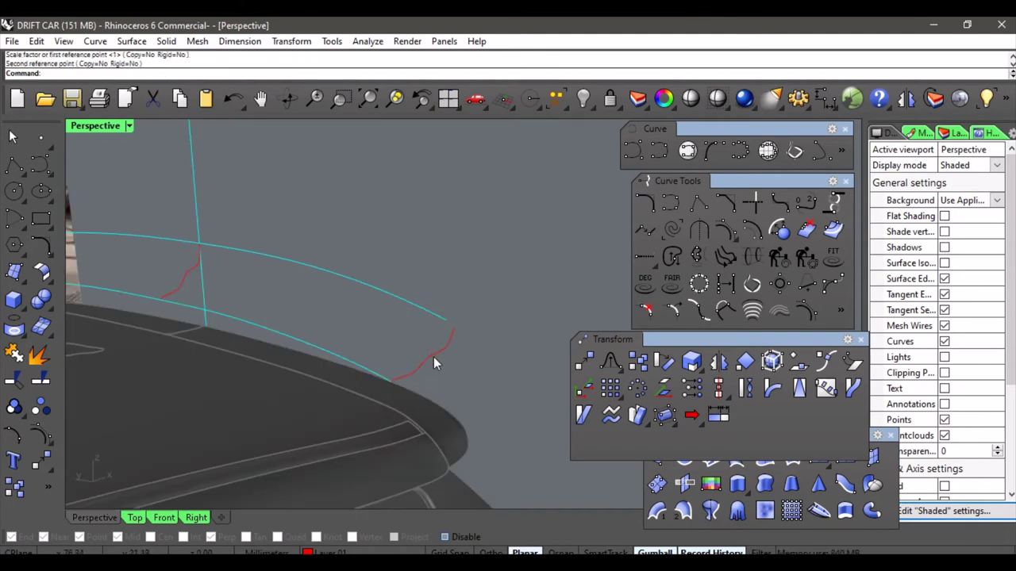
Delete the stretched end profile and orient a copy of the centre profile, with 3D scaling, between the lower and upper curves' ends.
left_click(433, 357)
key("Delete")
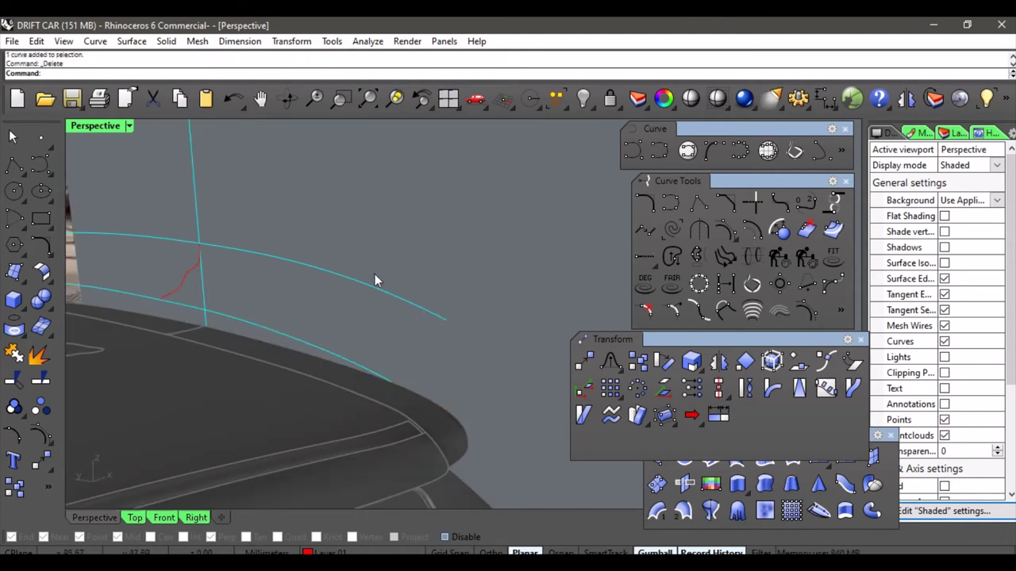
left_click(740, 369)
right_click_drag(271, 314, 337, 315)
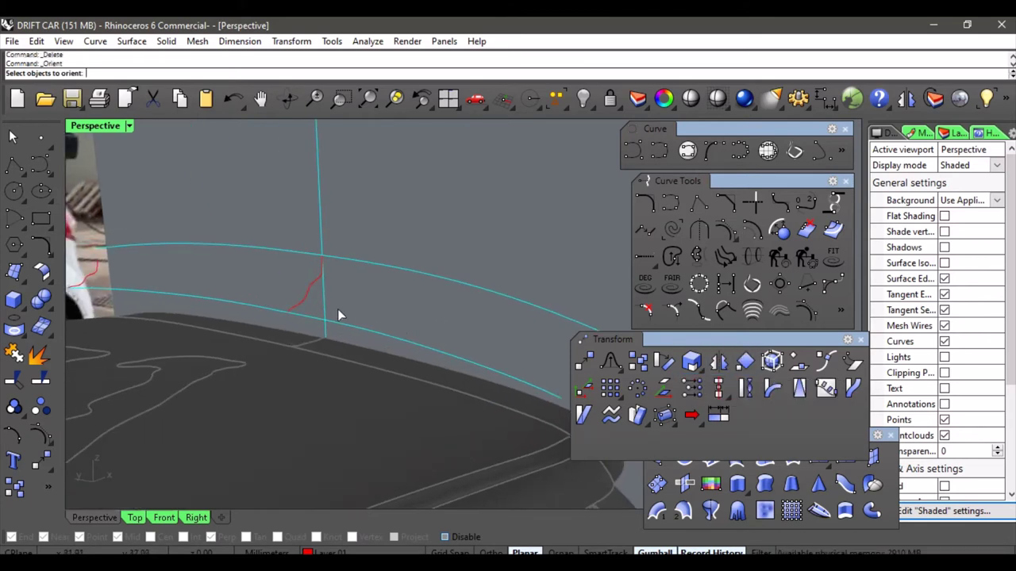
left_click(304, 299)
key("Return")
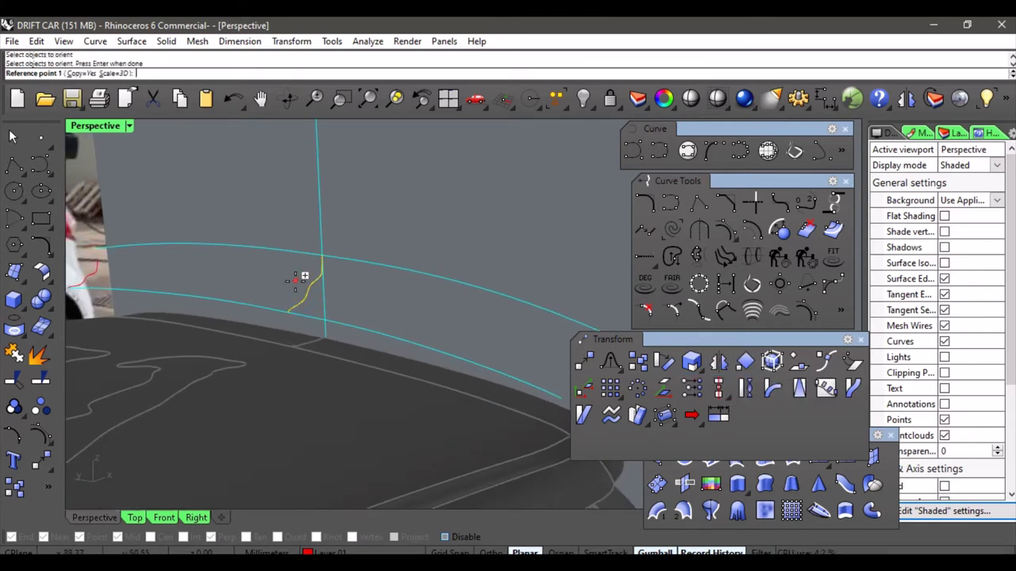
right_click_drag(304, 276, 292, 260)
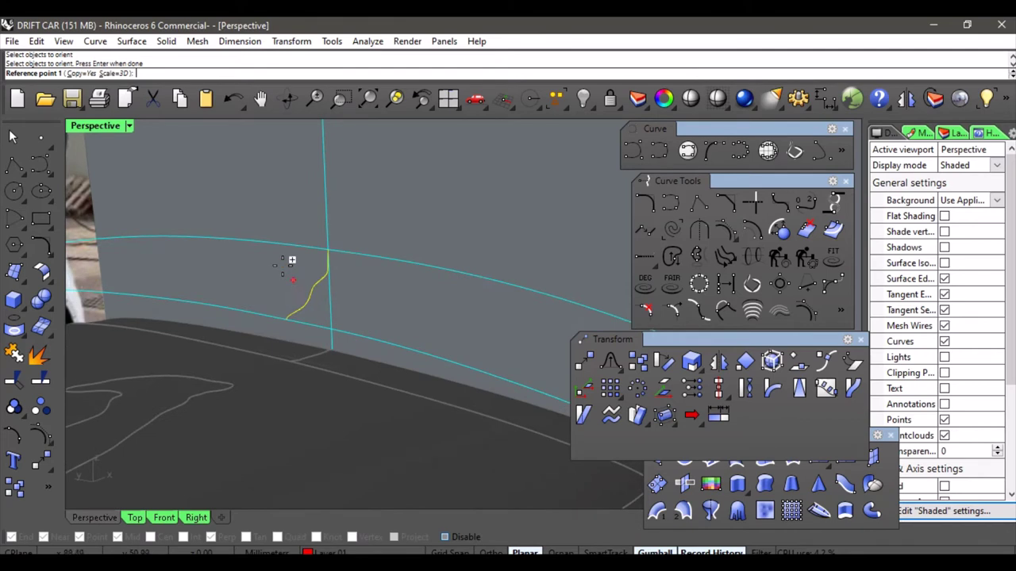
left_click(284, 317)
left_click(329, 250)
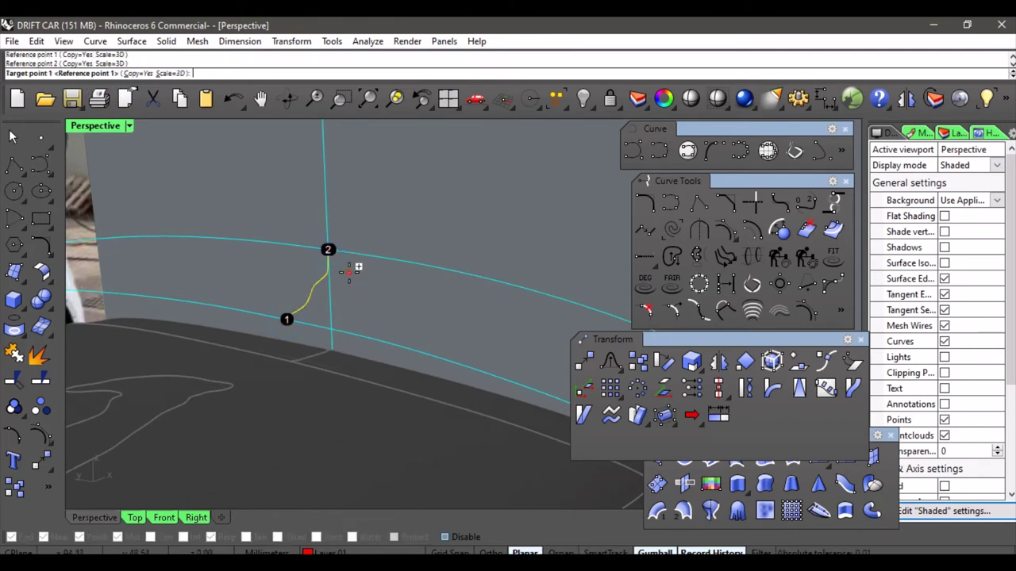
right_click_drag(369, 260, 388, 331)
left_click(381, 345)
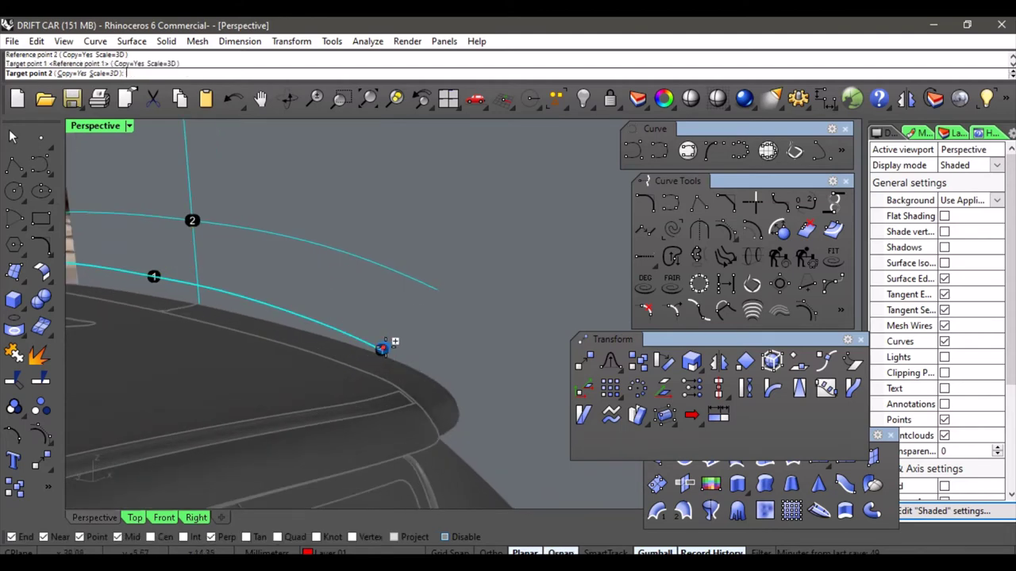
left_click(436, 293)
Orient another scaled copy of the centre profile between the guide curves' opposite ends and delete the old profile there.
right_click_drag(436, 299, 286, 324)
left_click(267, 322)
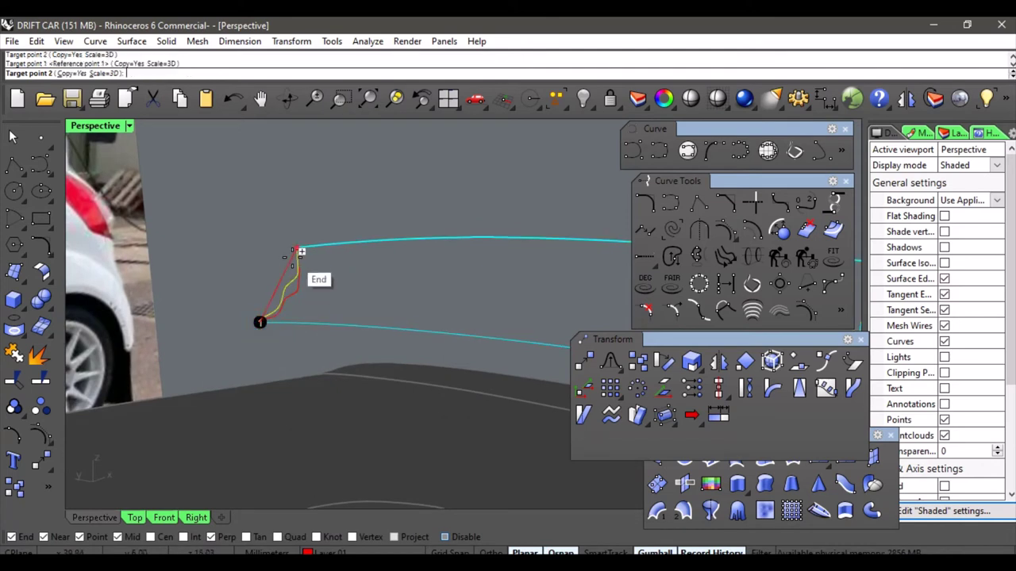
left_click(316, 276)
left_click(320, 274)
key("Escape")
left_click(300, 293)
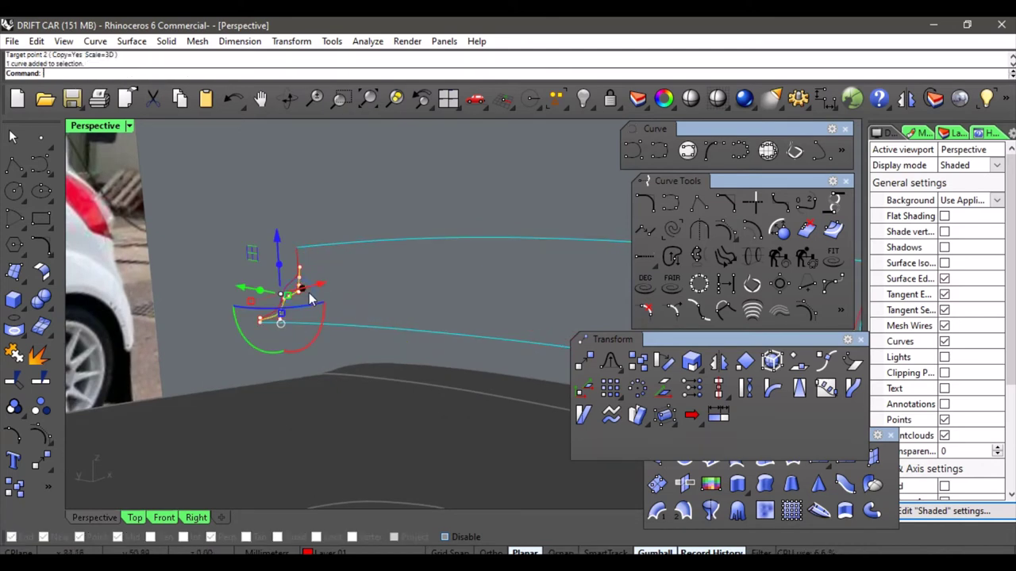
key("Delete")
Raise the control points in the middle of the centre profile curve slightly.
right_click_drag(290, 318, 382, 332)
scroll(277, 288, "down", 3)
scroll(442, 337, "up", 4)
scroll(399, 336, "up", 5)
left_click(412, 338)
left_click_drag(379, 320, 476, 366)
left_click_drag(441, 312, 440, 302)
left_click(410, 238)
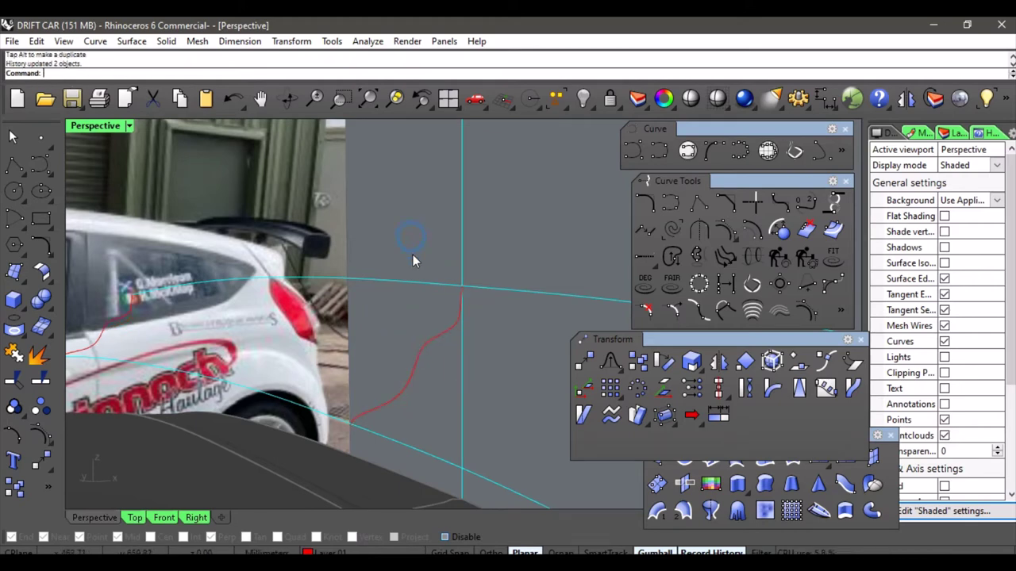
Select the six spoiler curves and shift them rearward along the car's length.
right_click_drag(413, 261, 393, 307)
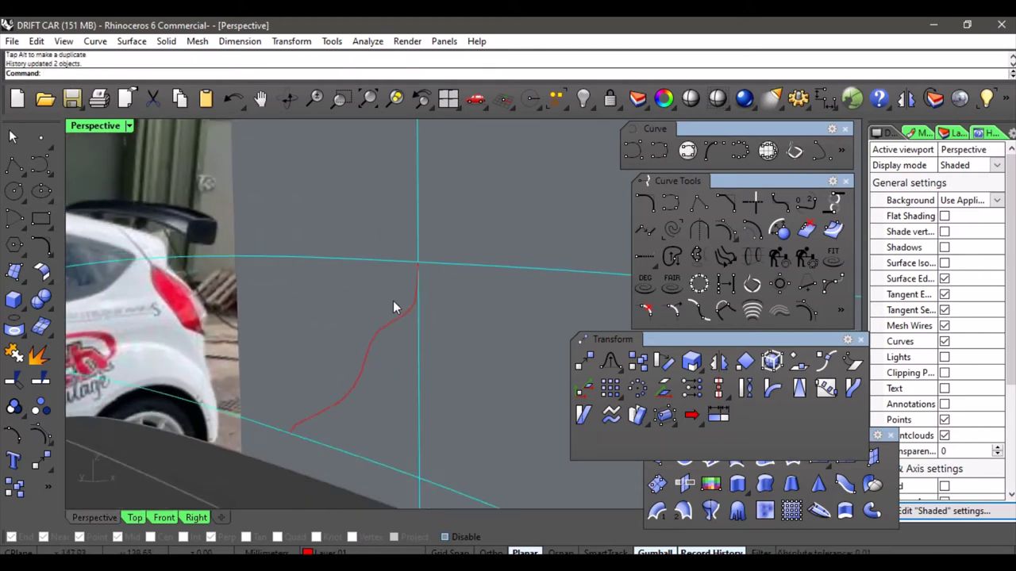
right_click_drag(369, 368, 446, 307)
left_click_drag(171, 348, 129, 355)
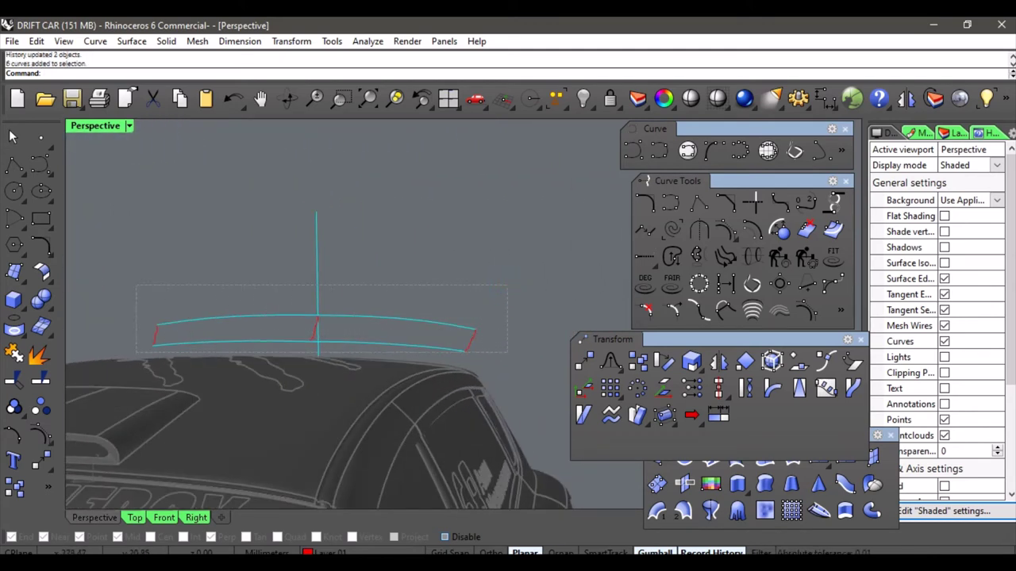
right_click_drag(262, 333, 334, 358)
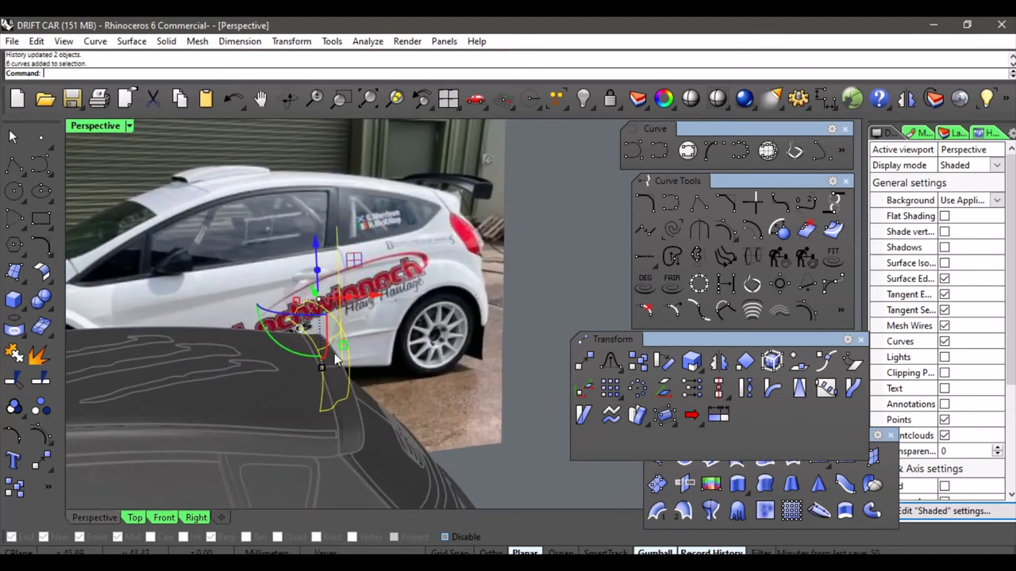
left_click_drag(379, 294, 425, 298)
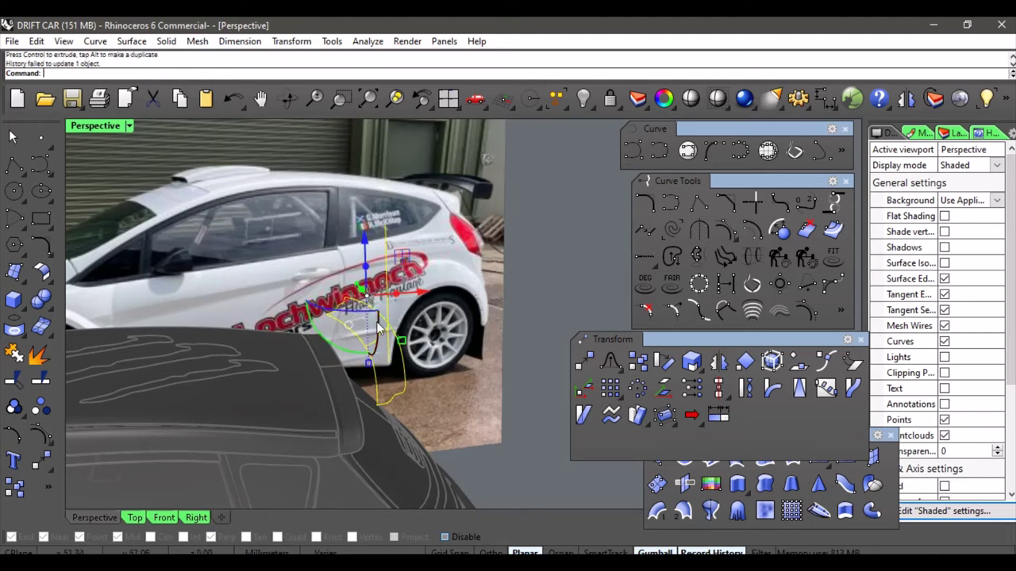
right_click_drag(332, 369, 296, 327)
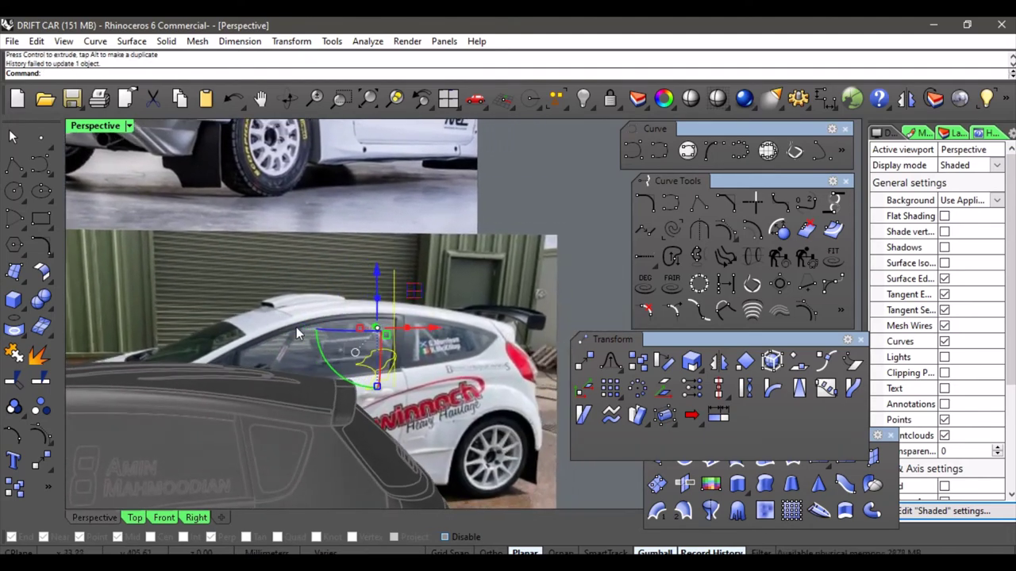
right_click_drag(357, 394, 357, 414)
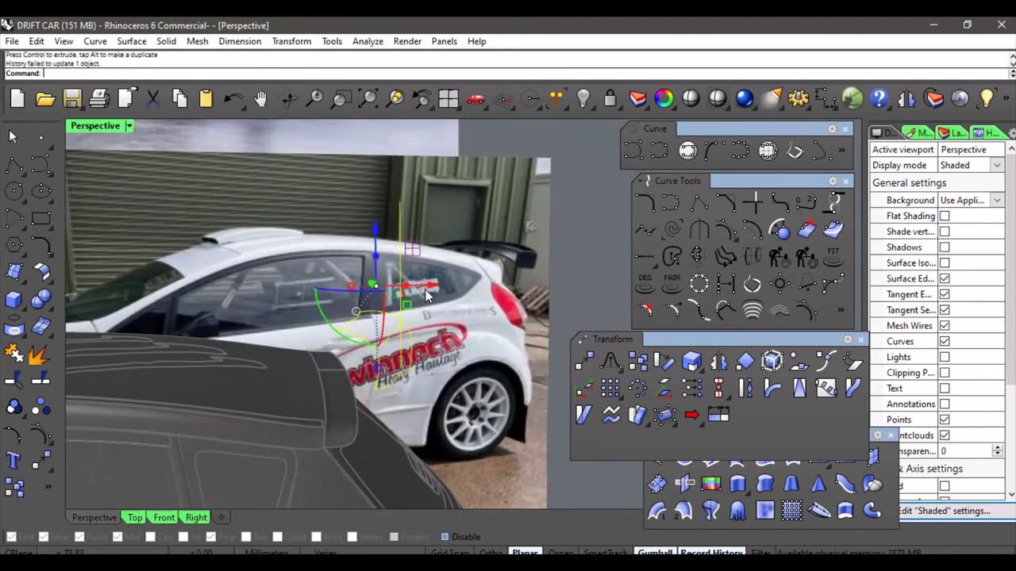
left_click_drag(425, 289, 418, 289)
left_click(490, 339)
Compare the shape and position of the spoiler curves with the rear-quarter and side reference photos.
right_click_drag(346, 332, 265, 310)
scroll(301, 247, "up", 5)
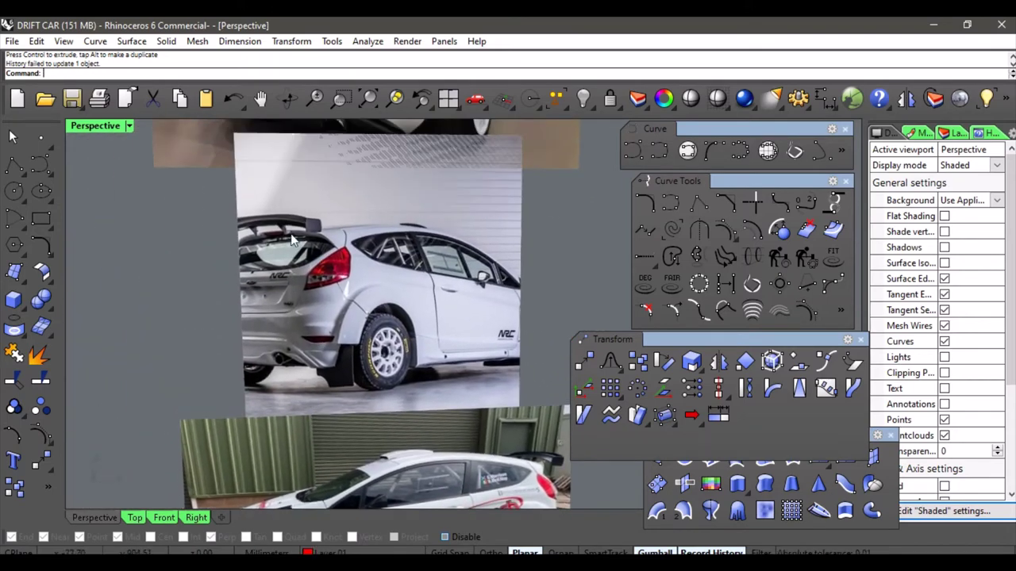
scroll(317, 261, "down", 8)
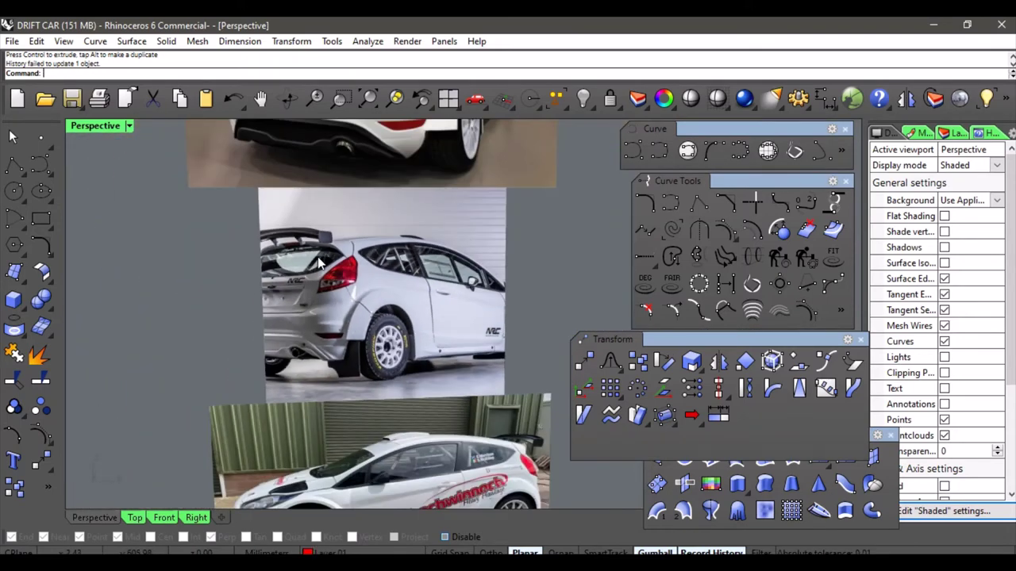
right_click_drag(385, 333, 374, 360, "shift")
scroll(373, 361, "up", 6)
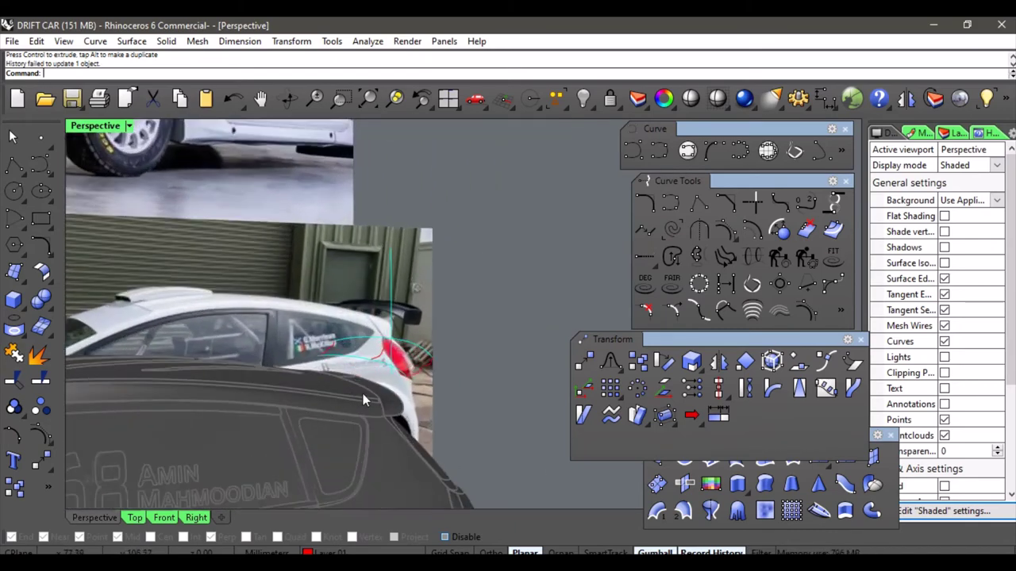
scroll(363, 393, "down", 4)
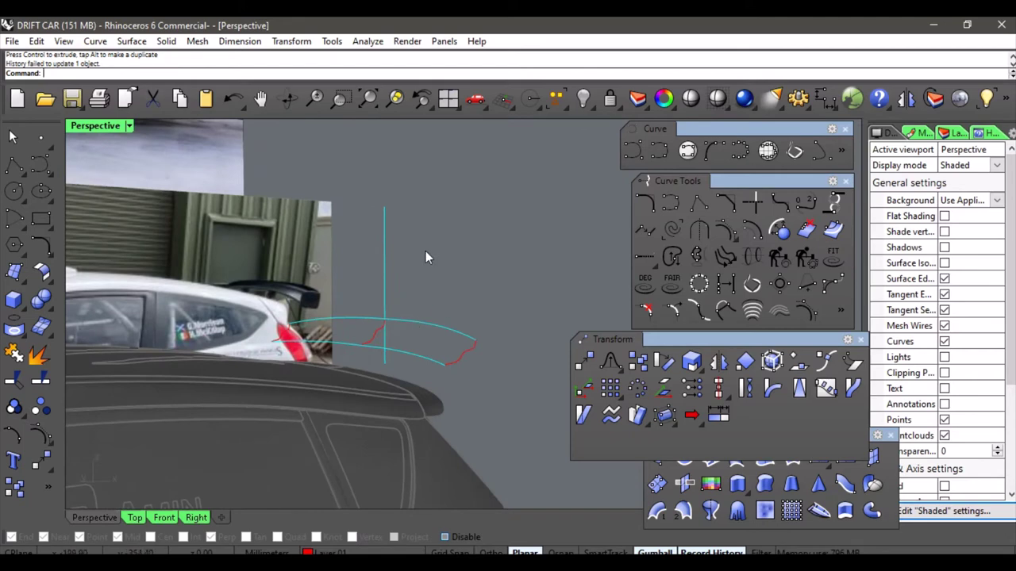
Raise the two control points at the bend of the centre profile curve slightly and finish point editing.
scroll(379, 333, "up", 5)
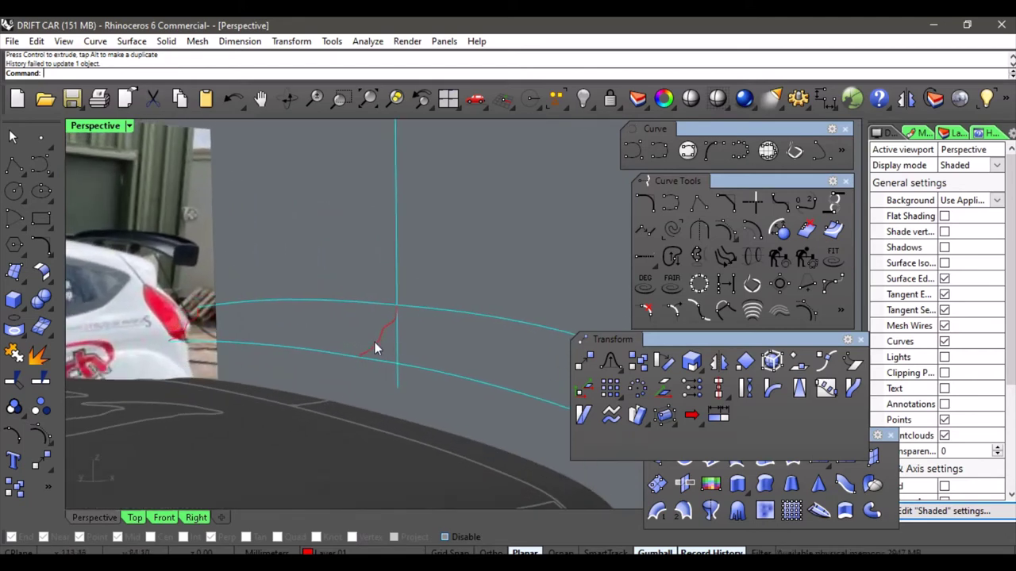
scroll(377, 341, "up", 3)
scroll(388, 322, "up", 3)
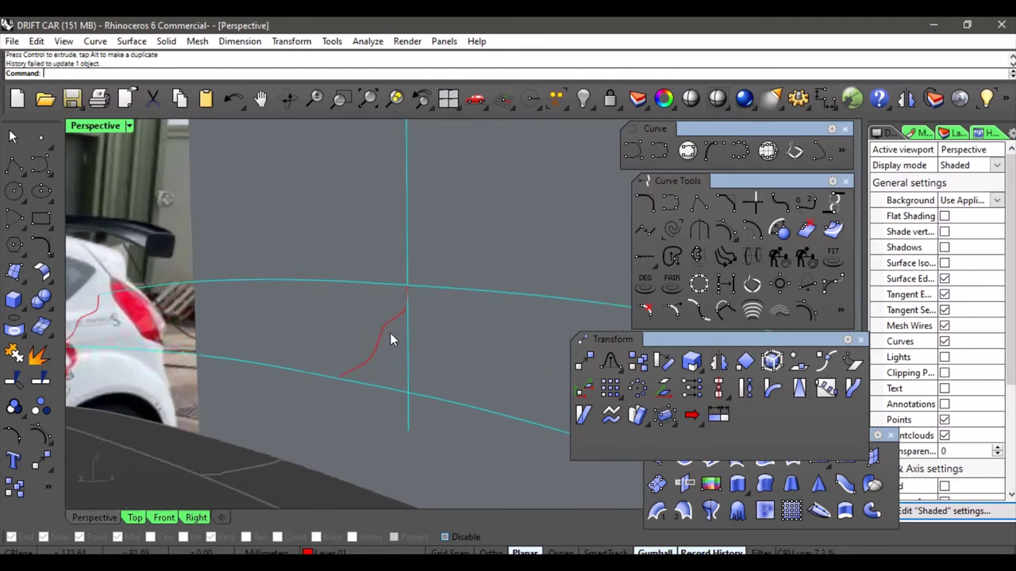
left_click(392, 327)
scroll(370, 310, "up", 3)
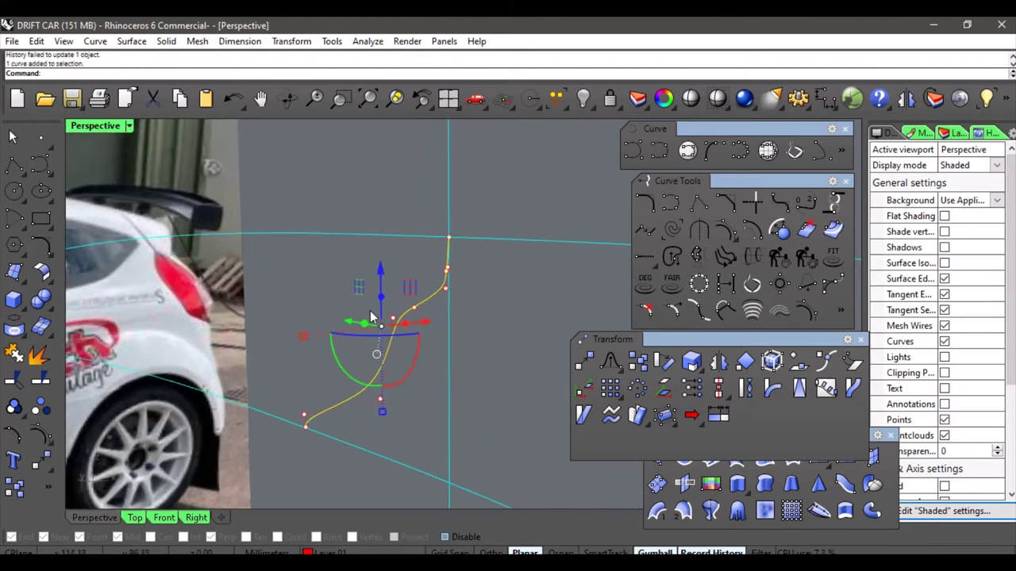
key("Escape")
left_click_drag(423, 334, 423, 334)
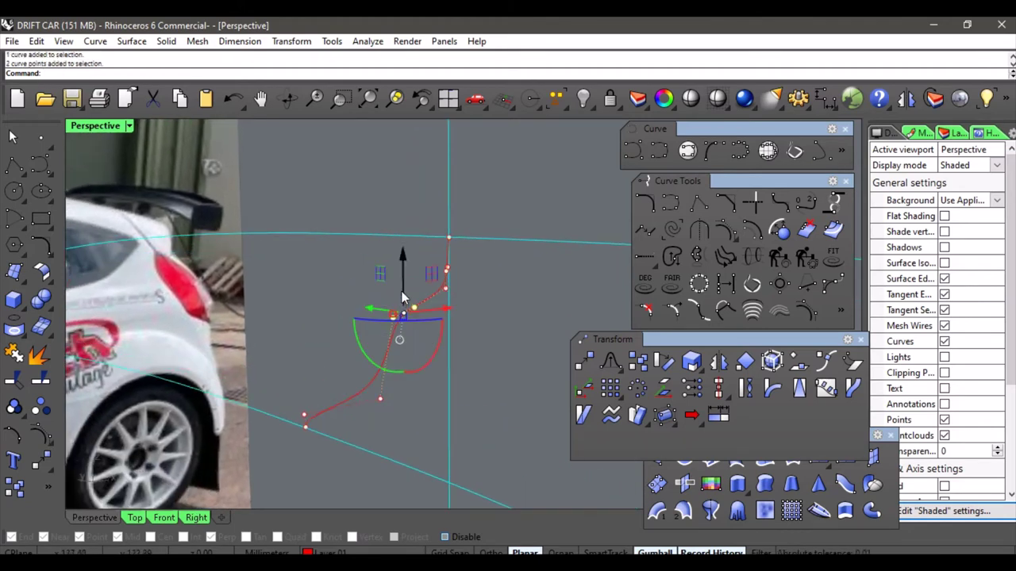
left_click_drag(402, 292, 402, 281)
key("Escape")
key("Escape")
scroll(352, 293, "down", 5)
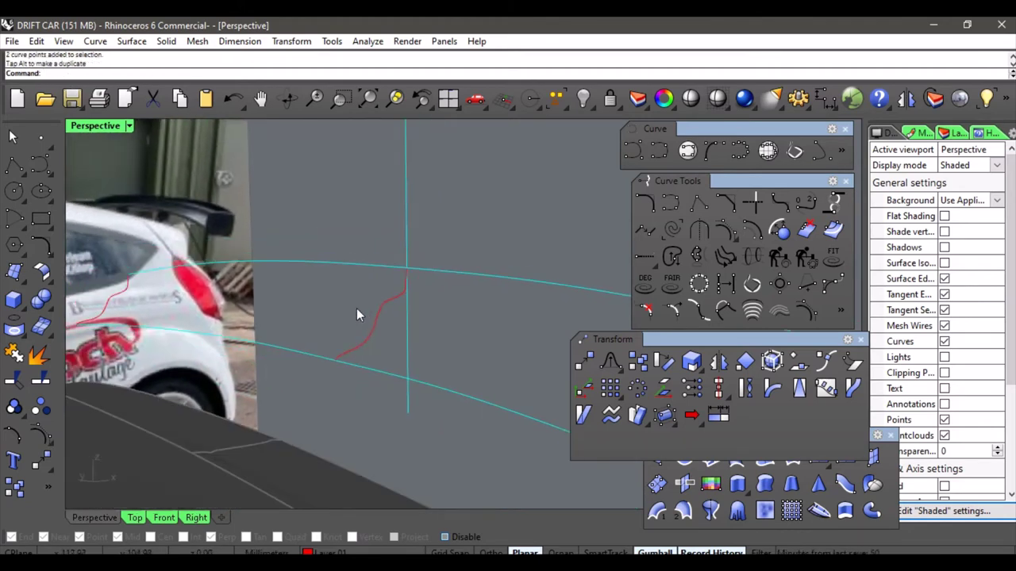
scroll(333, 334, "down", 5)
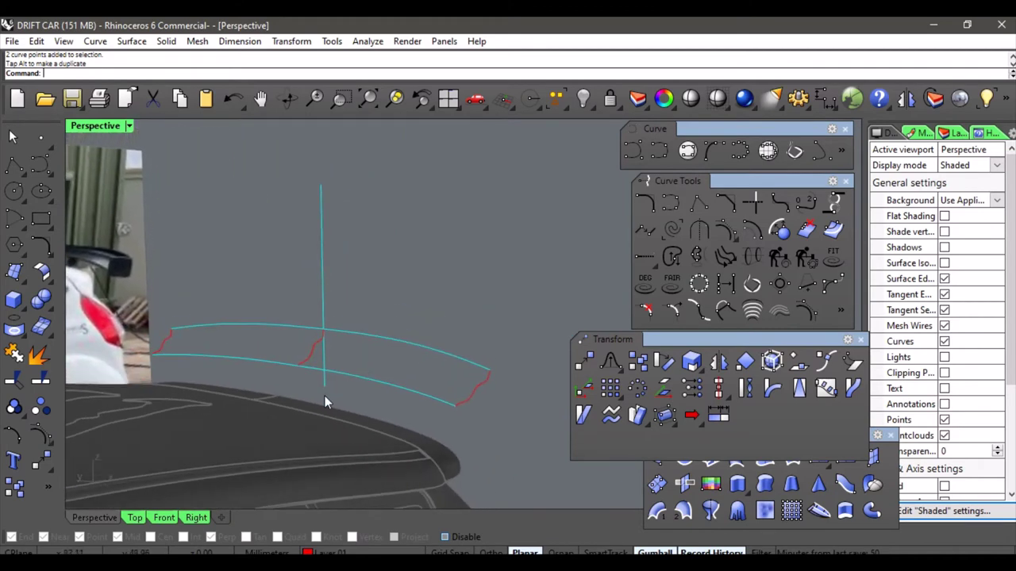
Make Layer 08 current and sweep a surface along the lower and upper guide curves through the three profile curves with Sweep 2 Rails.
left_click(325, 553)
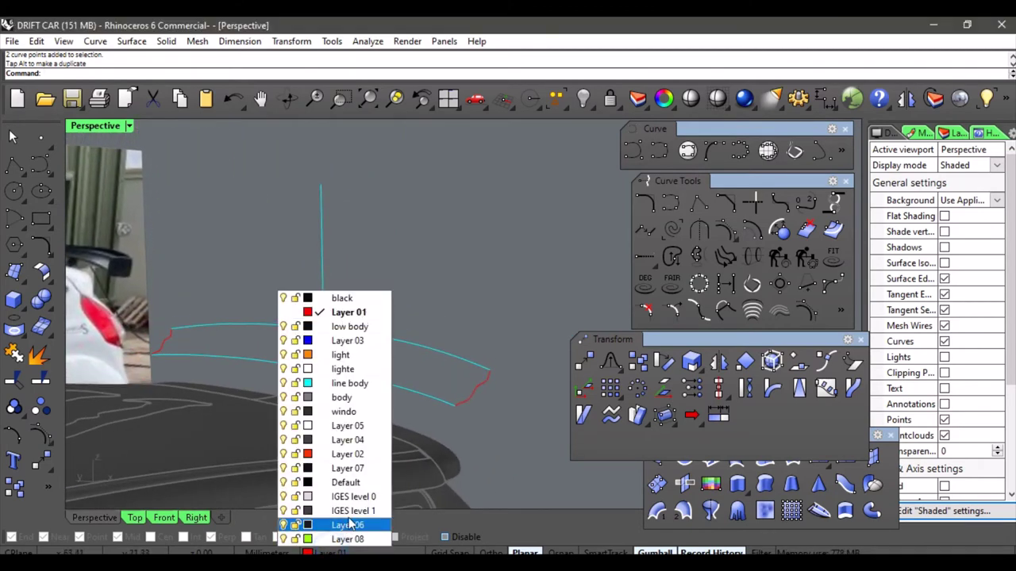
left_click(349, 537)
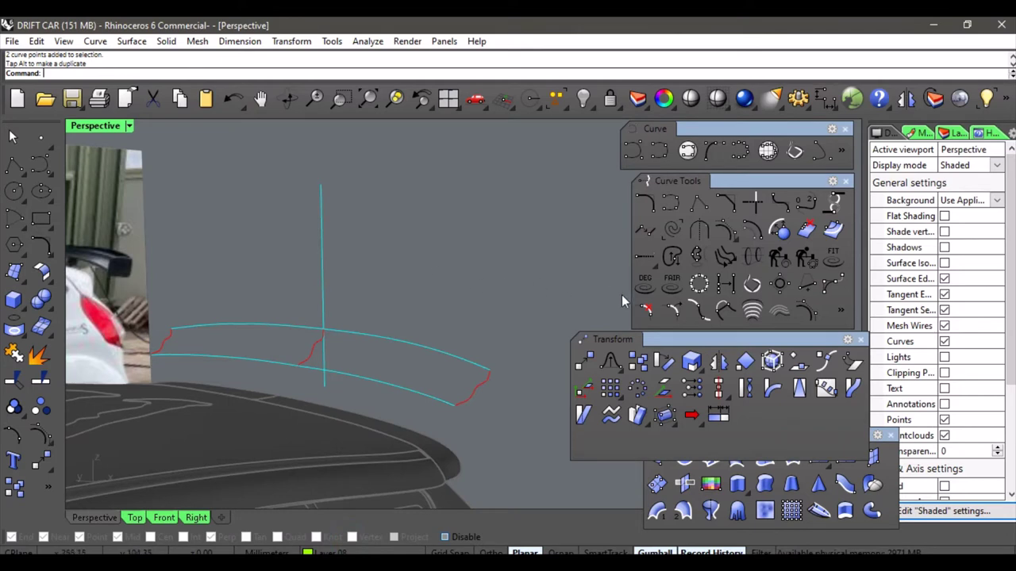
left_click(684, 510)
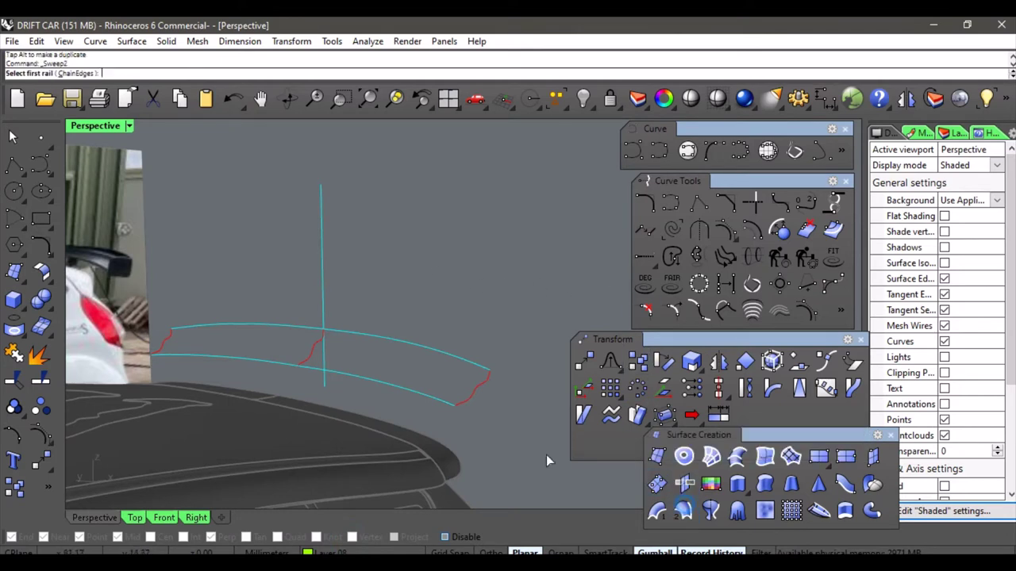
left_click(383, 384)
left_click(395, 340)
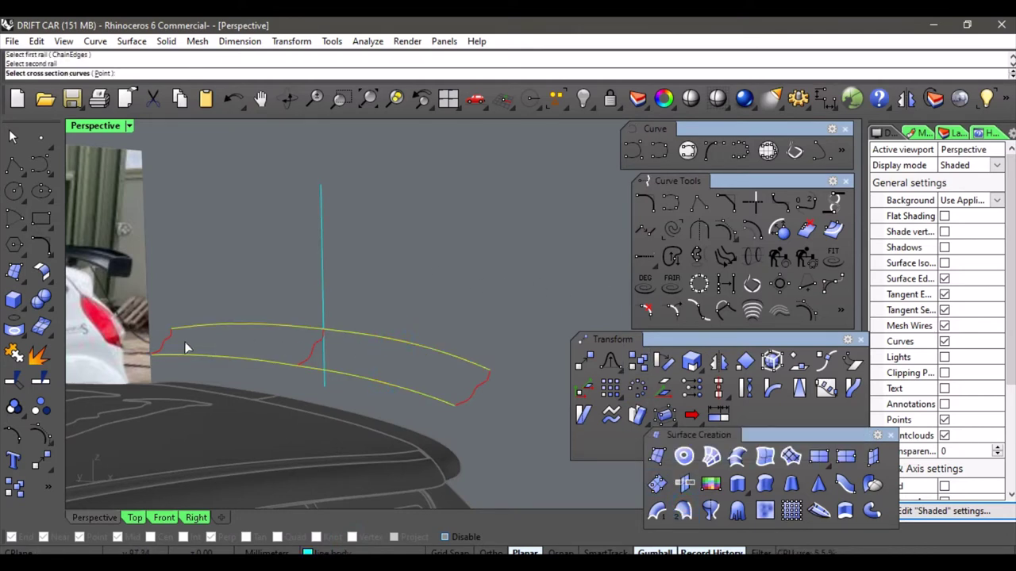
left_click(167, 343)
left_click(310, 355)
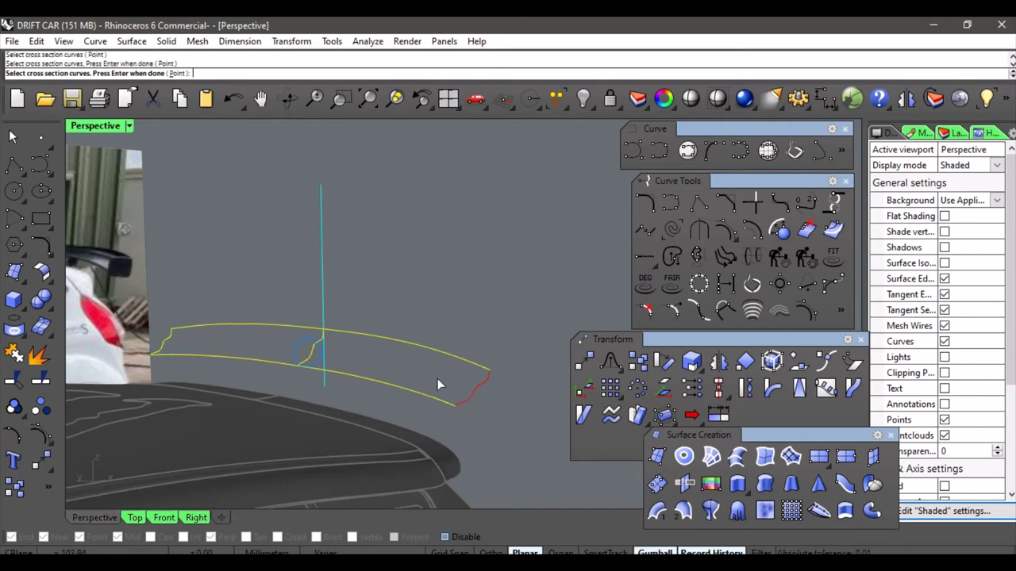
left_click(476, 386)
right_click(437, 301)
scroll(428, 282, "down", 2)
right_click_drag(428, 282, 420, 258, "shift")
right_click_drag(419, 259, 365, 264)
key("Return")
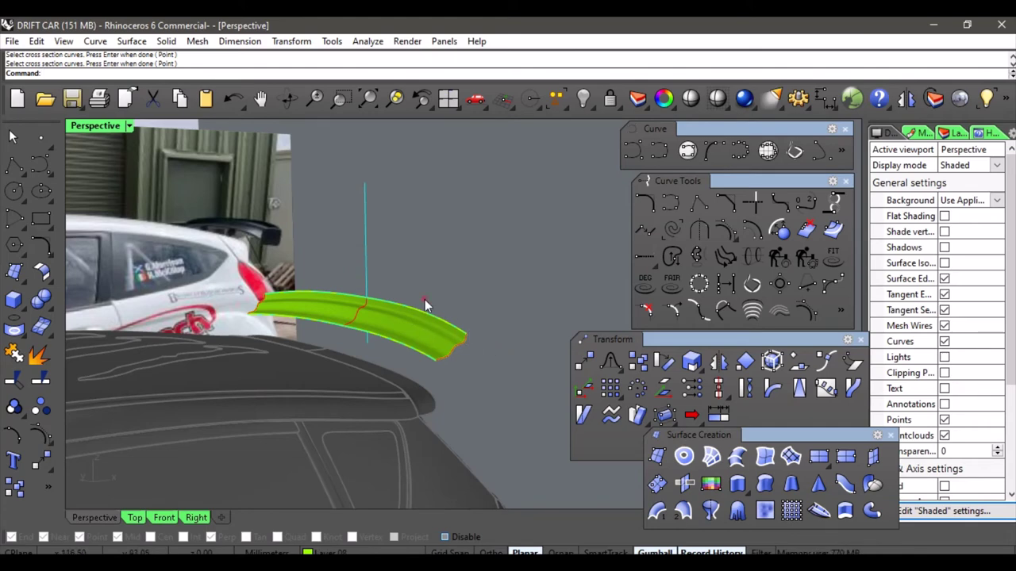
Inspect the swept spoiler surface above the roof and study the close-up rear wing reference photo.
right_click_drag(425, 299, 420, 260)
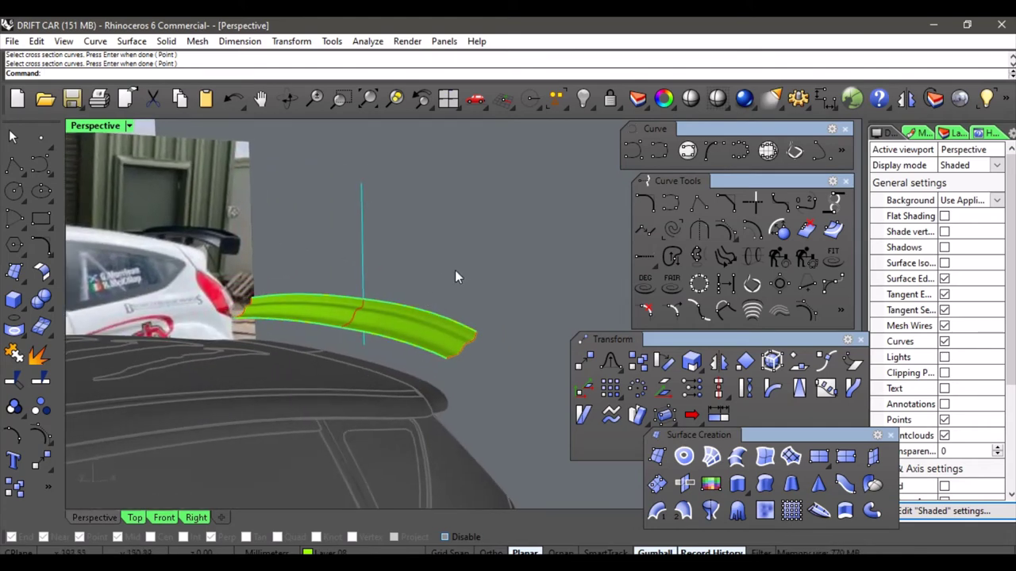
right_click_drag(399, 278, 335, 242)
scroll(334, 242, "down", 2)
right_click_drag(362, 273, 351, 315, "shift")
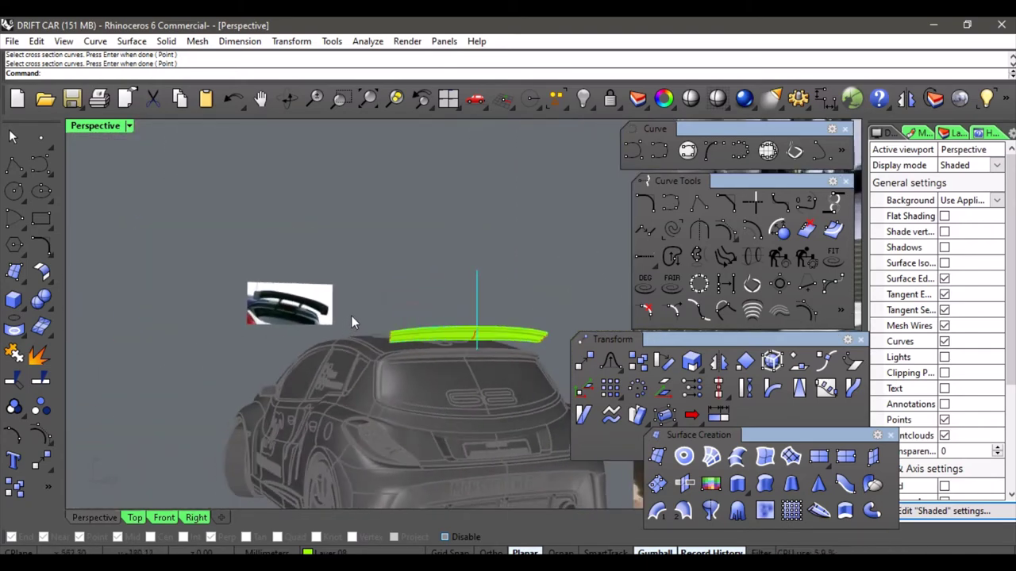
scroll(349, 313, "down", 1)
scroll(313, 304, "up", 6)
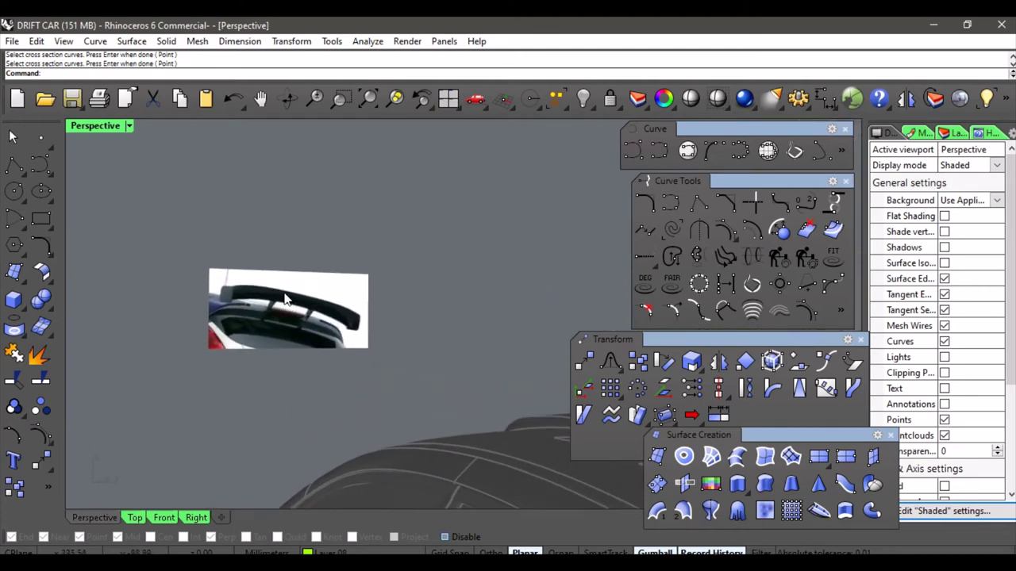
scroll(283, 289, "up", 3)
scroll(285, 300, "down", 1)
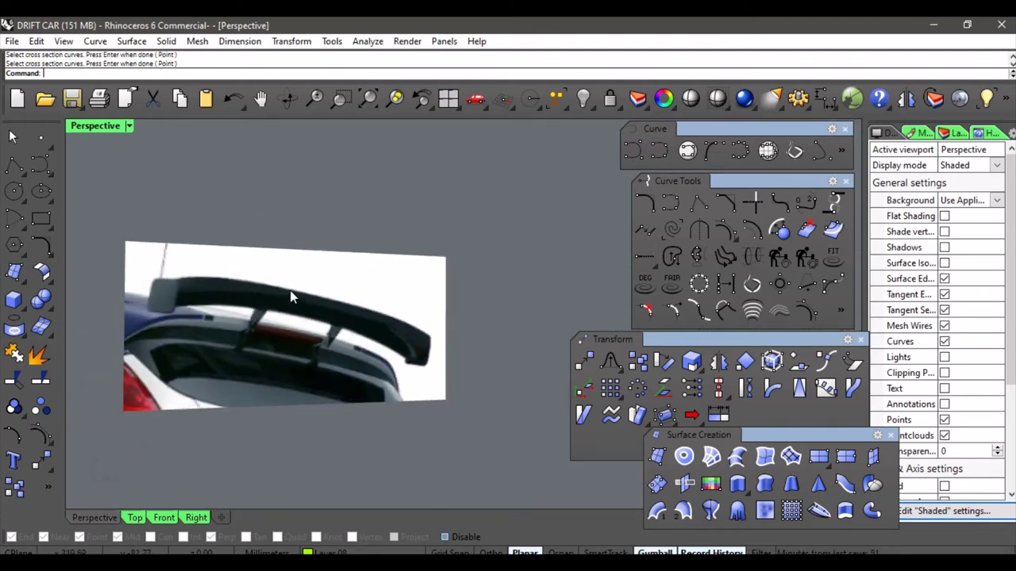
Make Layer 01 current and draw a two-point interpolated curve joining the upper and lower ends of the spoiler's centre profile.
scroll(318, 277, "down", 3)
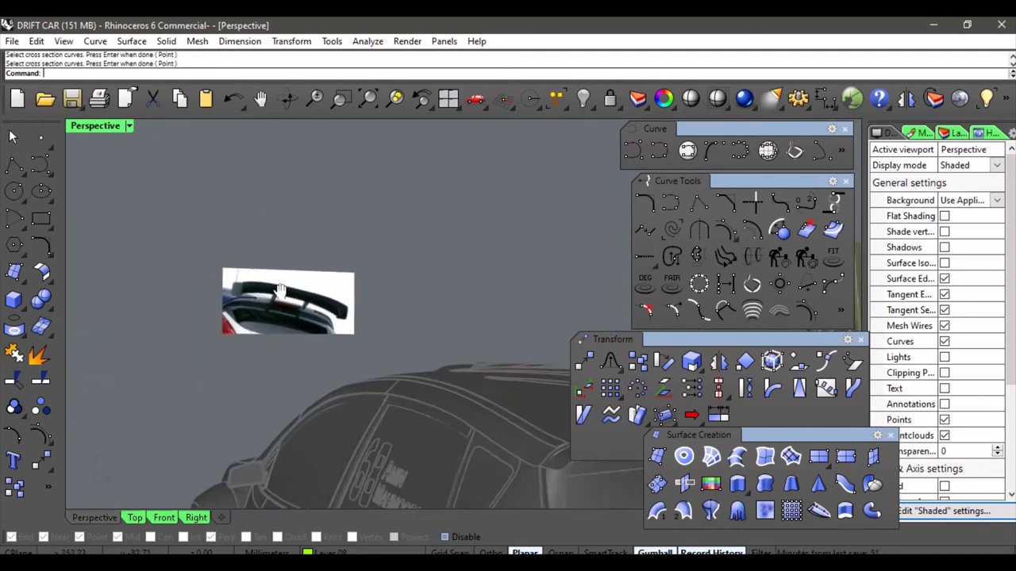
right_click_drag(332, 278, 255, 286)
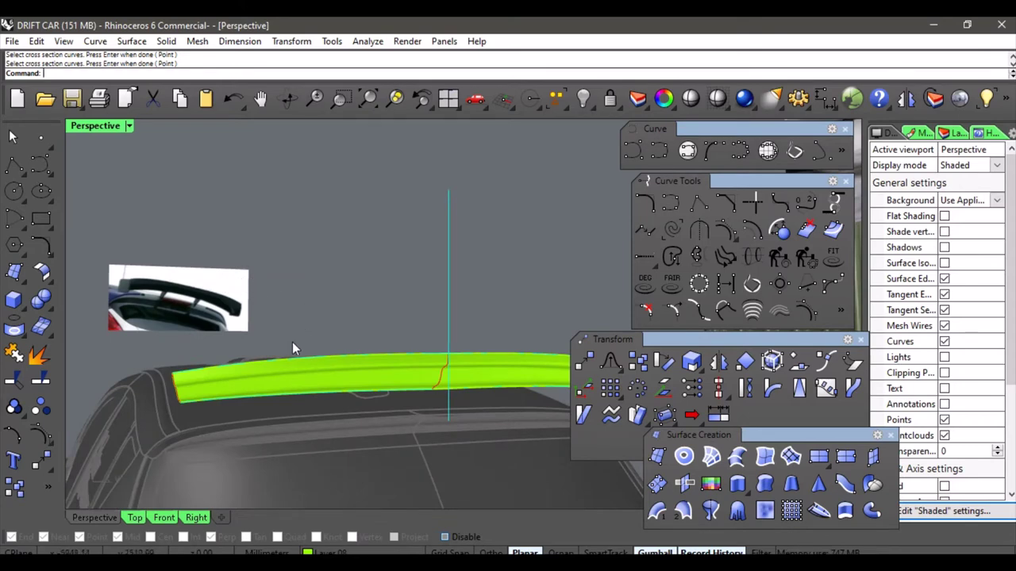
right_click_drag(345, 300, 319, 319, "shift")
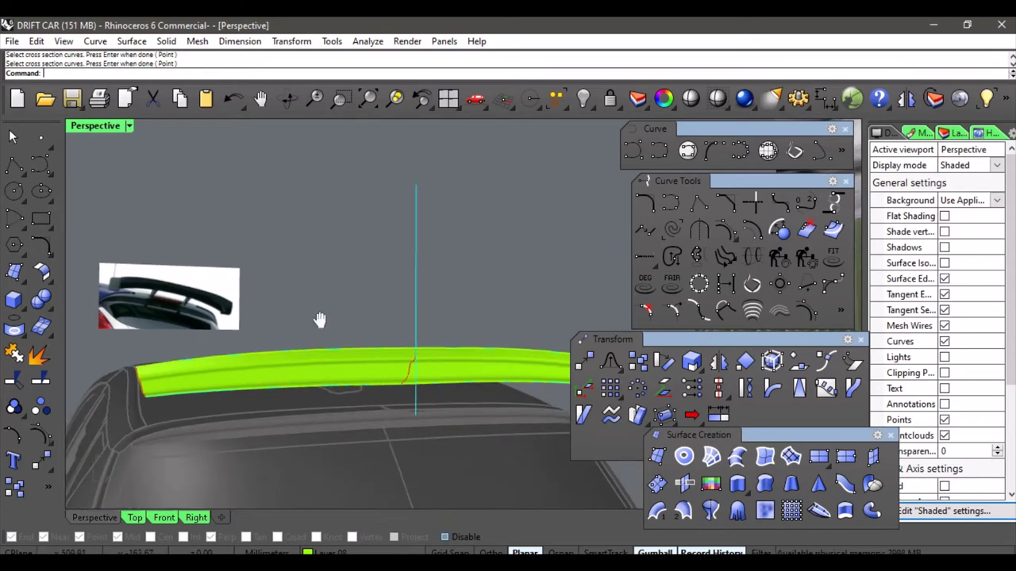
scroll(333, 313, "up", 2)
scroll(373, 314, "down", 6)
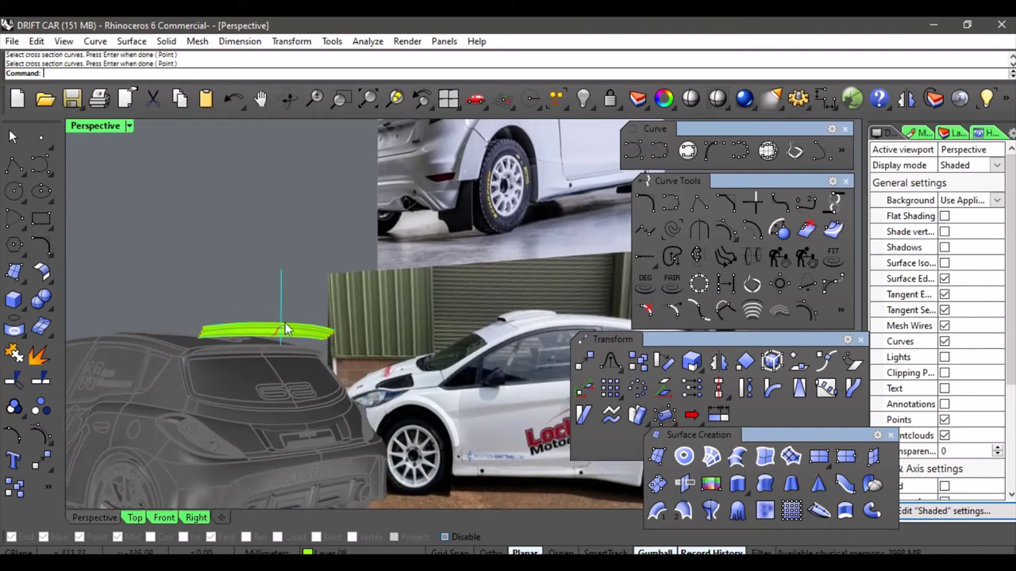
scroll(287, 330, "up", 5)
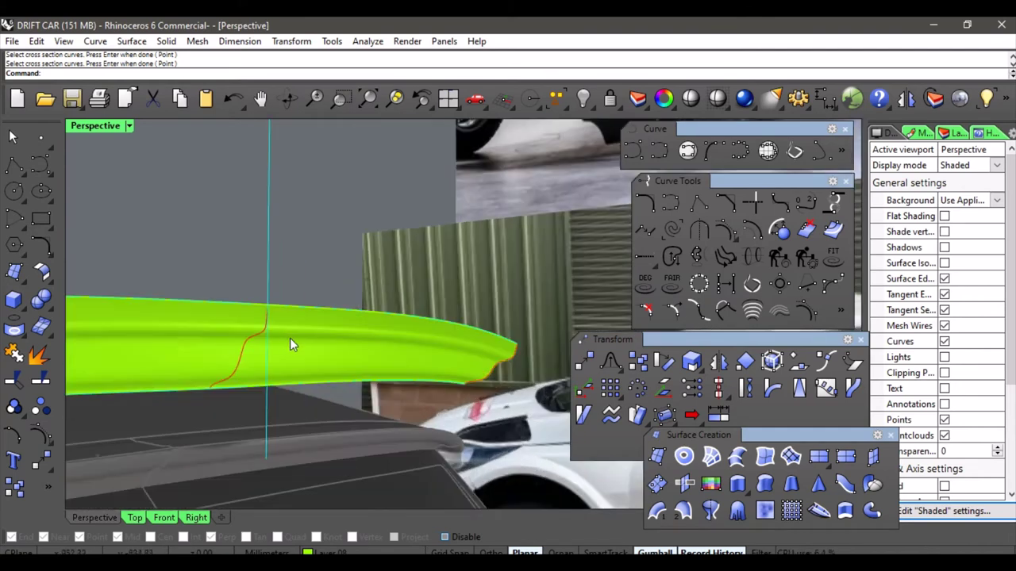
left_click(325, 553)
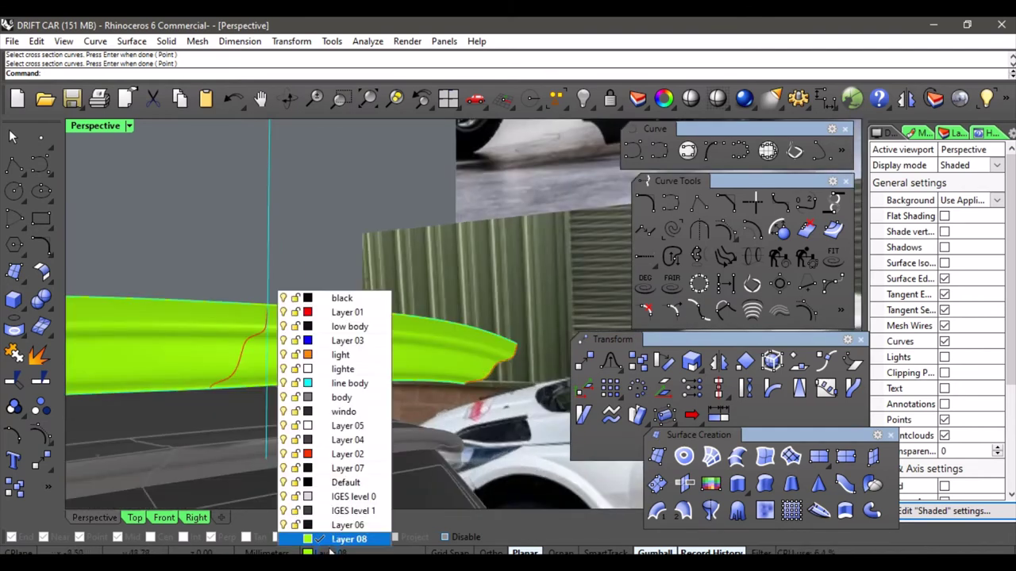
left_click(354, 315)
left_click(670, 203)
scroll(295, 312, "up", 2)
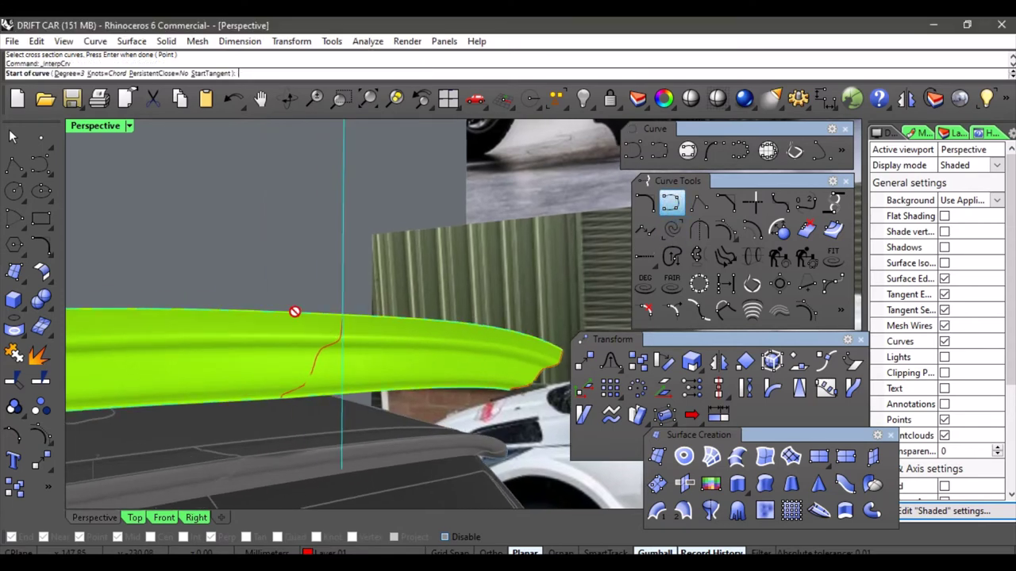
left_click(343, 316)
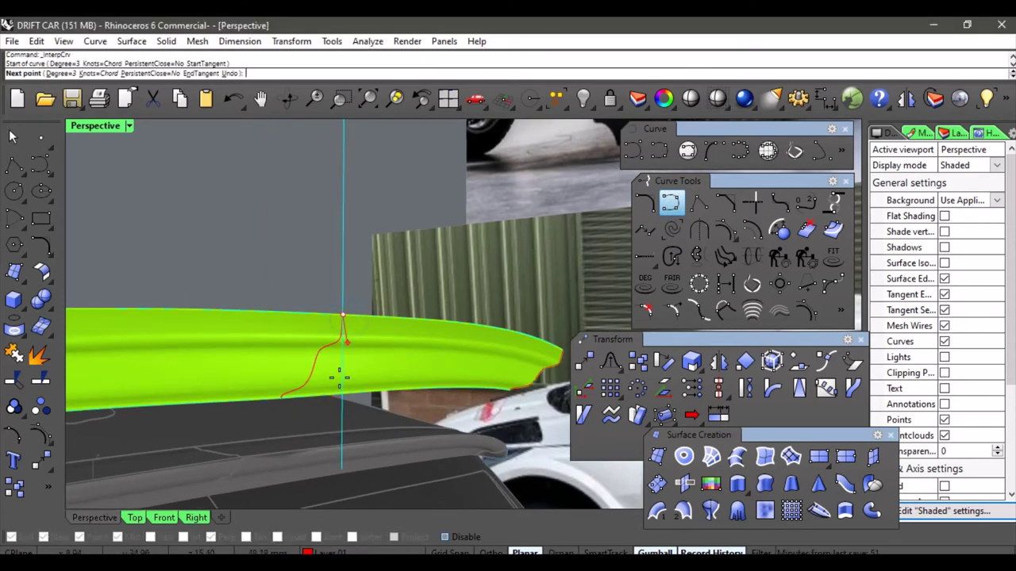
left_click(284, 400)
key("Return")
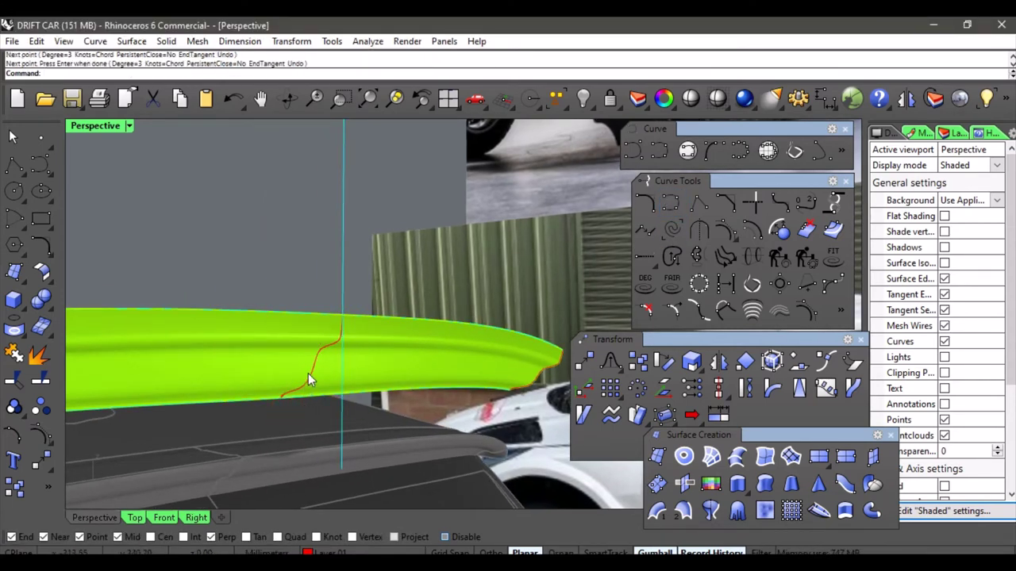
Turn on the new centre curve's control points and move its two middle points rearward.
left_click(306, 370)
left_click(354, 408)
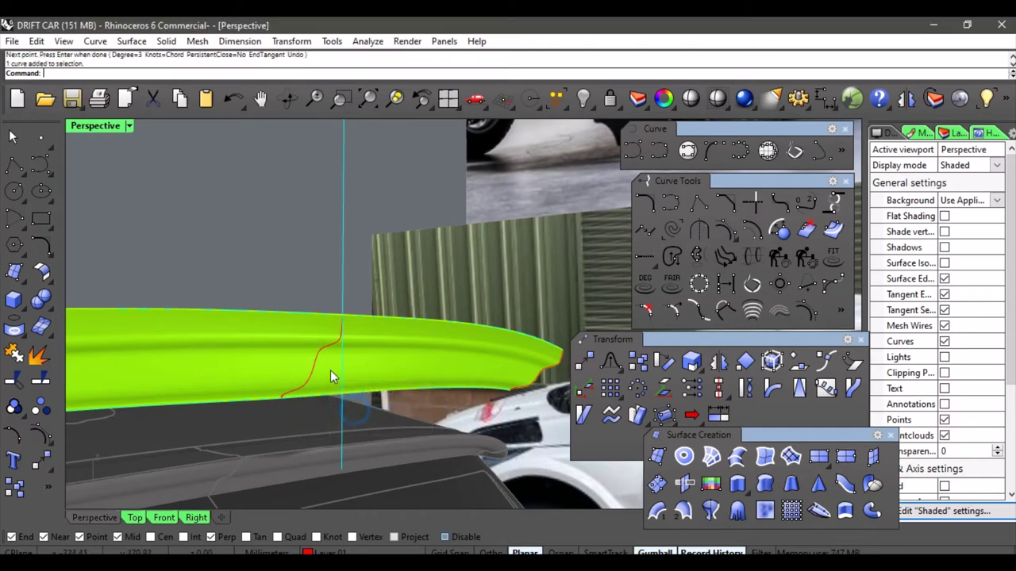
scroll(330, 370, "down", 5)
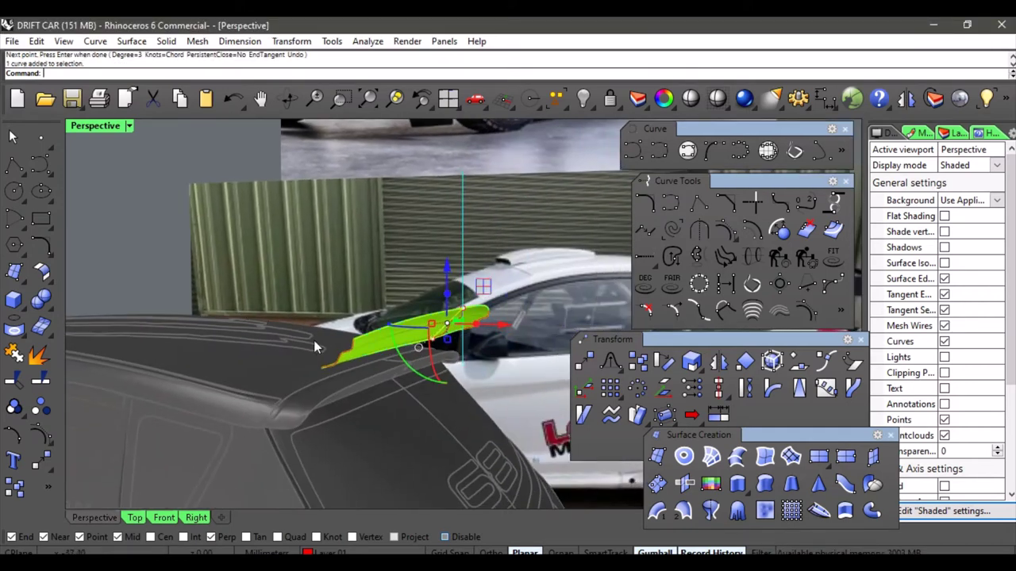
scroll(361, 379, "up", 5)
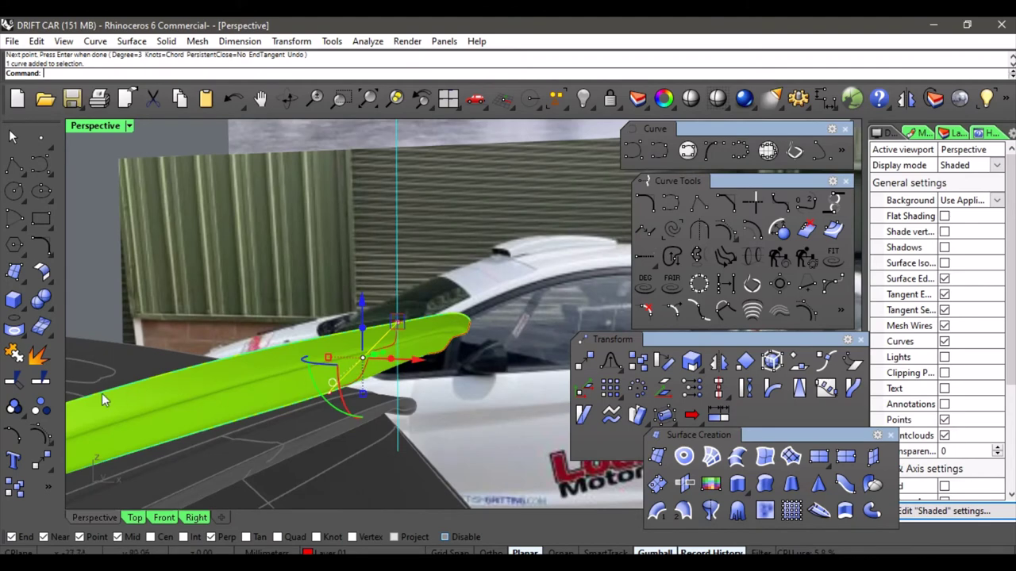
left_click(40, 434)
right_click_drag(364, 365, 321, 352)
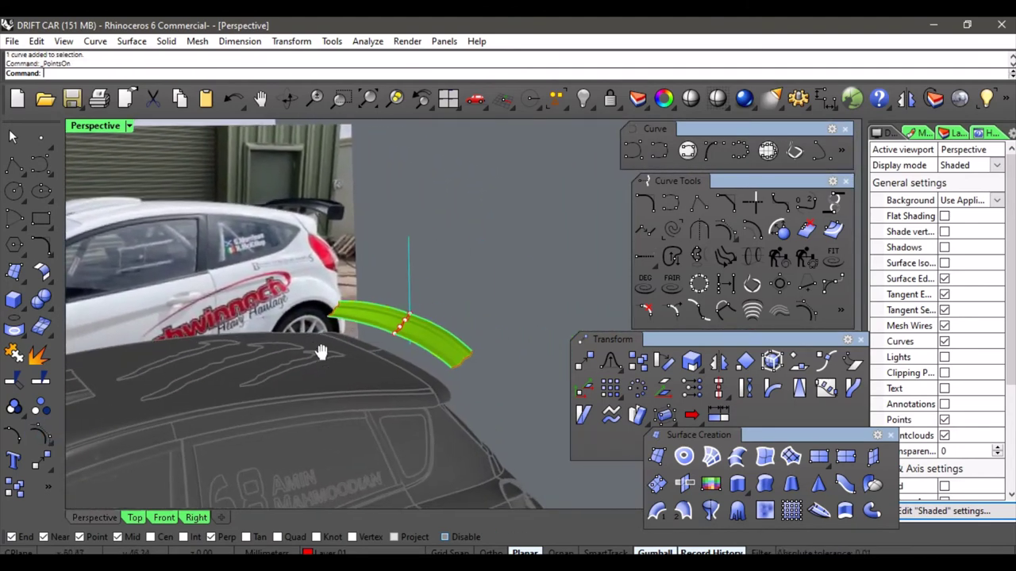
scroll(401, 327, "up", 5)
left_click(402, 306)
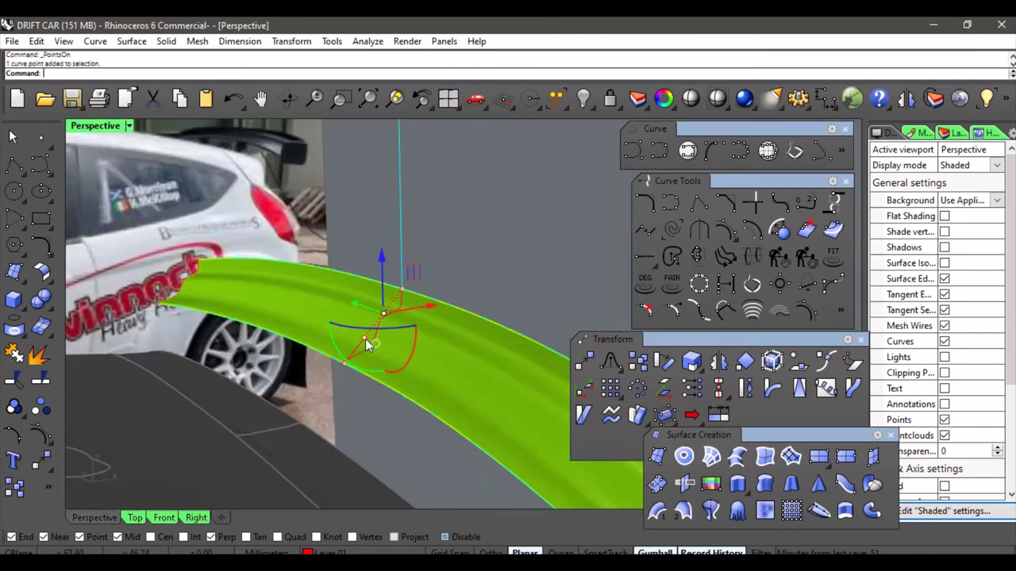
left_click(375, 337)
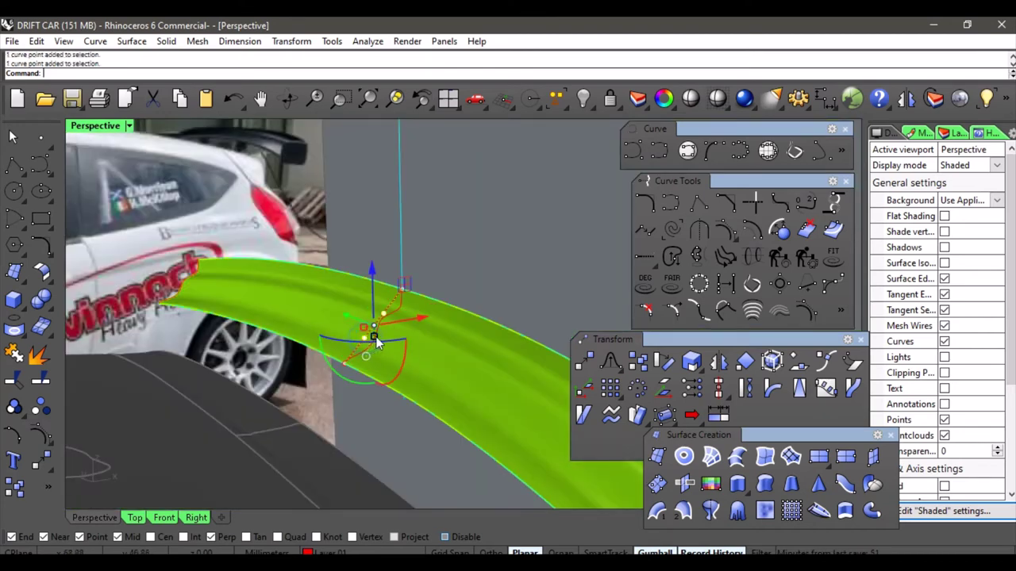
left_click_drag(406, 321, 434, 316)
Lower the new curve's two middle control points and shift them slightly rearward in the vertical plane.
scroll(416, 347, "down", 3)
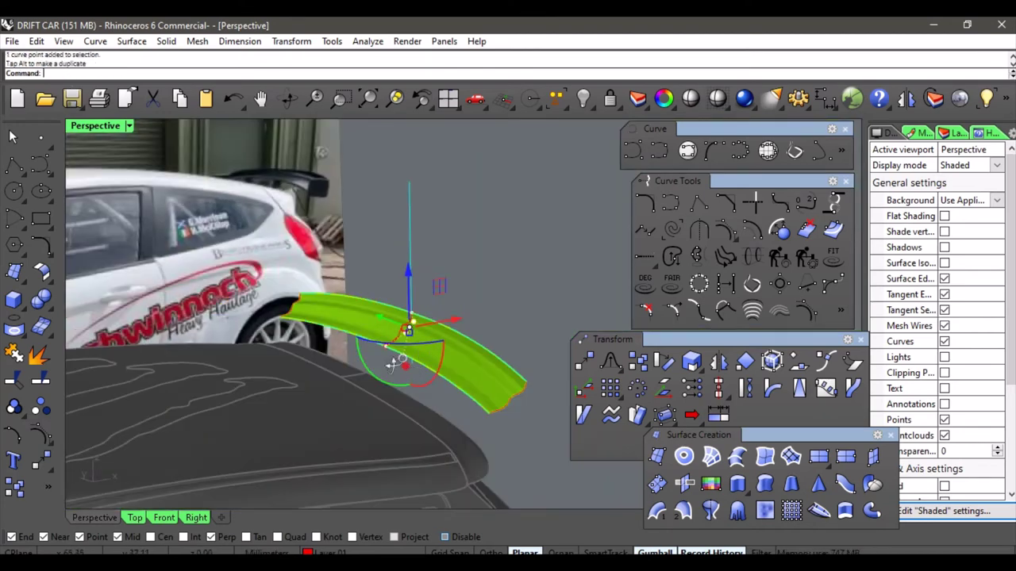
right_click_drag(416, 348, 313, 359)
scroll(318, 344, "up", 3)
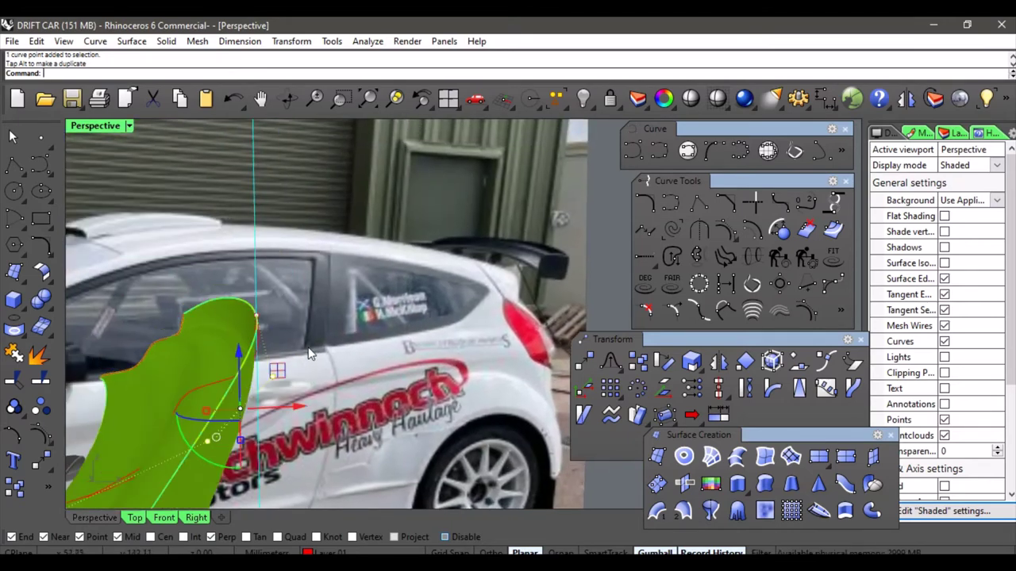
left_click_drag(278, 368, 289, 409)
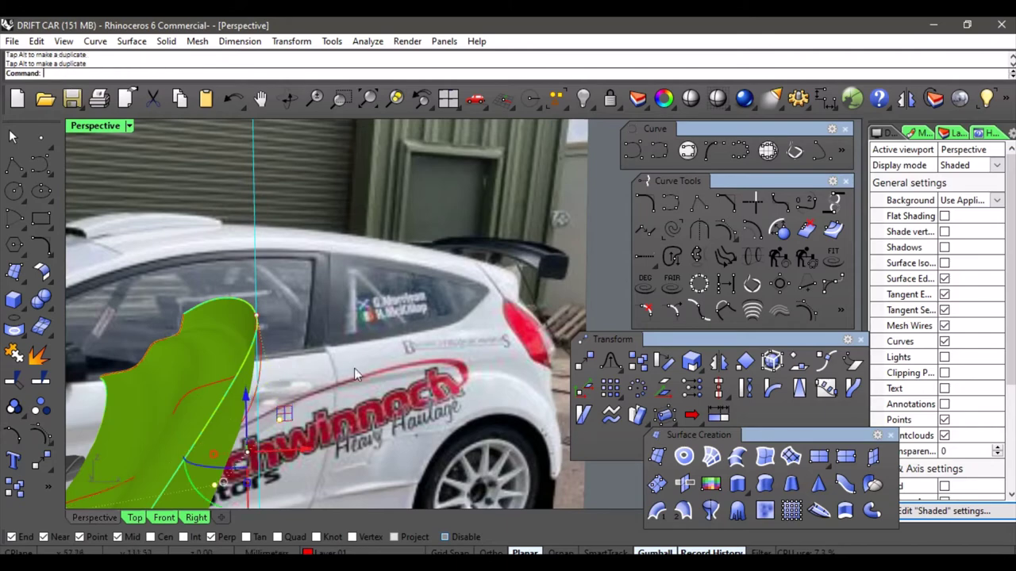
Rebuild the new centre curve with a point count of 6 and degree 3, deleting the input.
right_click_drag(354, 368, 289, 340)
scroll(290, 340, "up", 4)
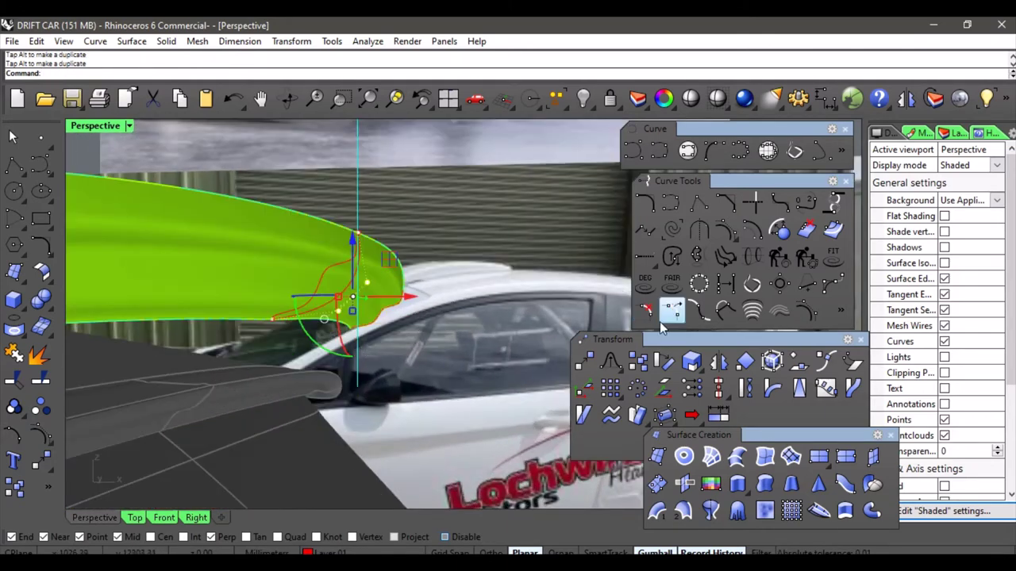
left_click(778, 256)
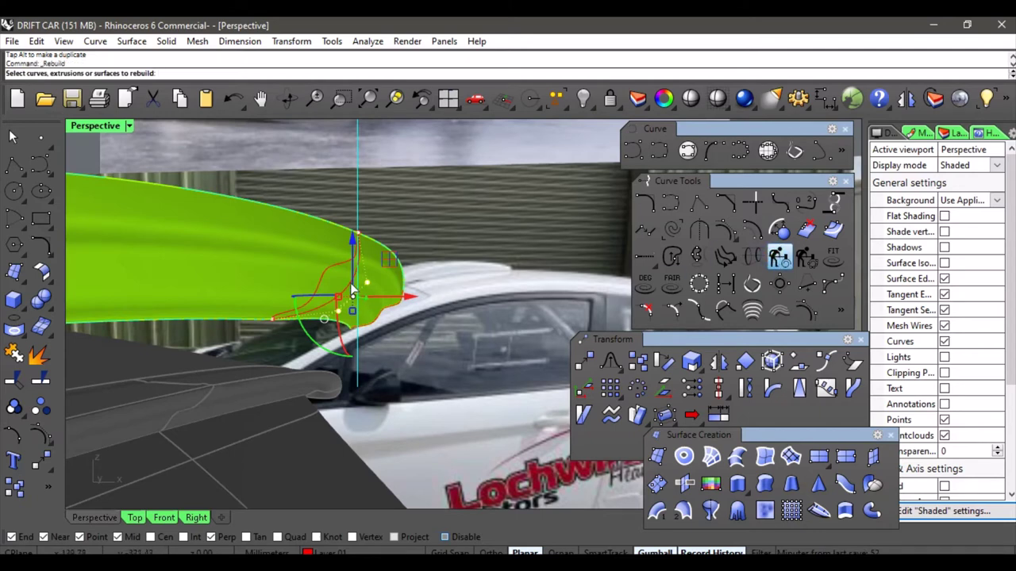
left_click(345, 286)
right_click(448, 286)
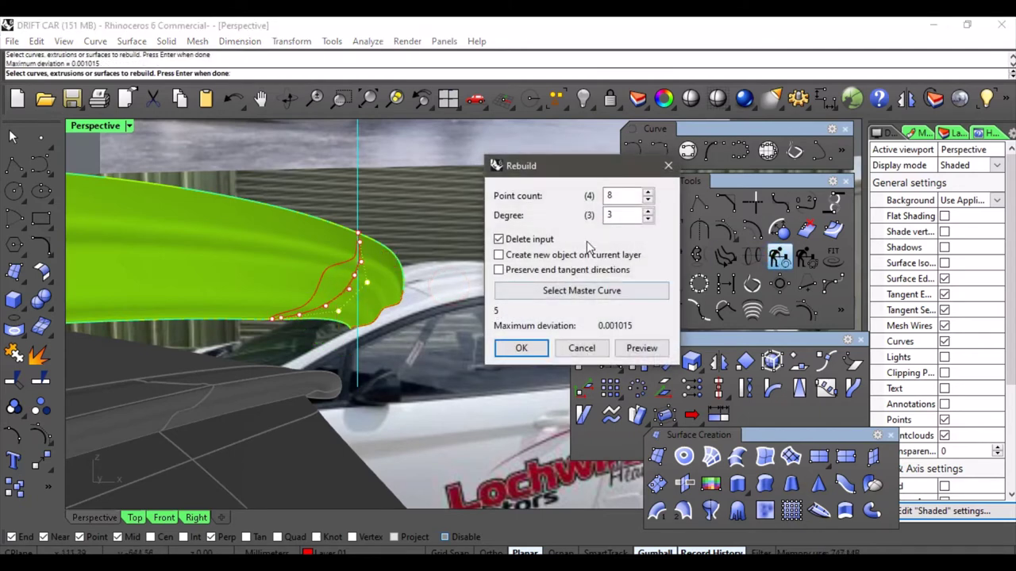
left_click(647, 201)
left_click(648, 201)
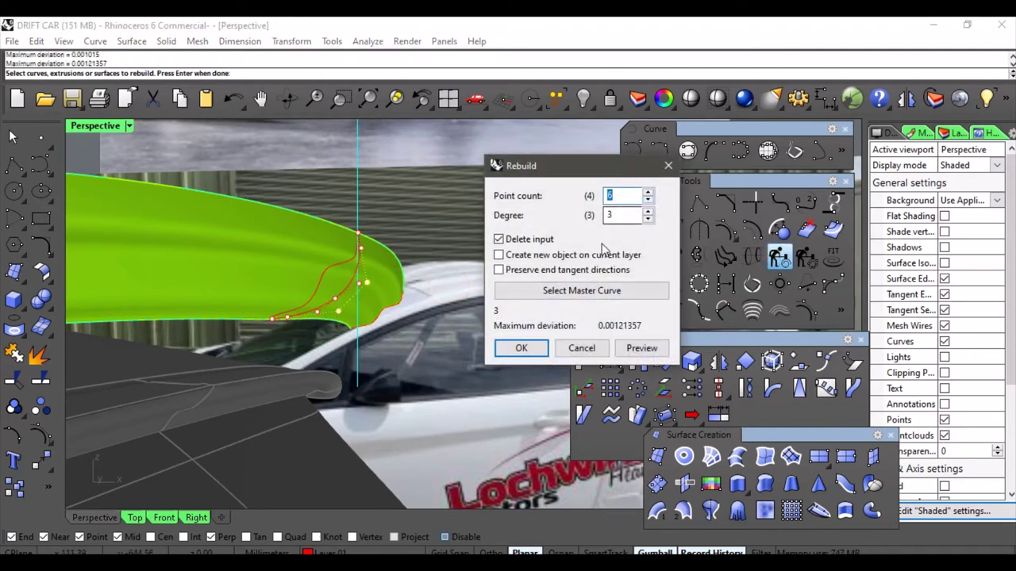
left_click(522, 348)
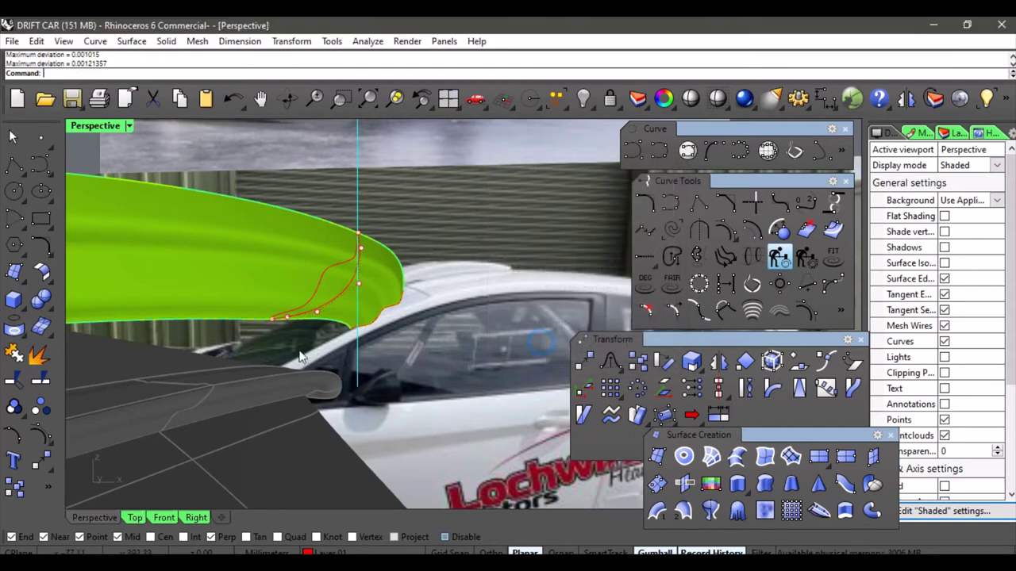
Move the rebuilt curve's two middle control points rearward and downward and scale them apart to deepen the curve's belly.
left_click(319, 312)
left_click(362, 285)
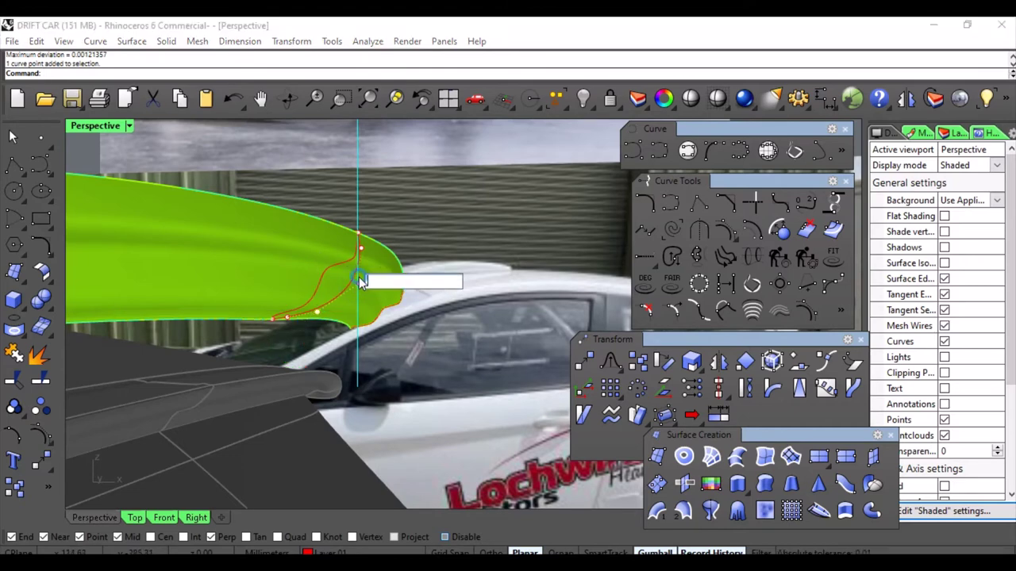
right_click_drag(419, 248, 381, 298)
left_click(434, 314)
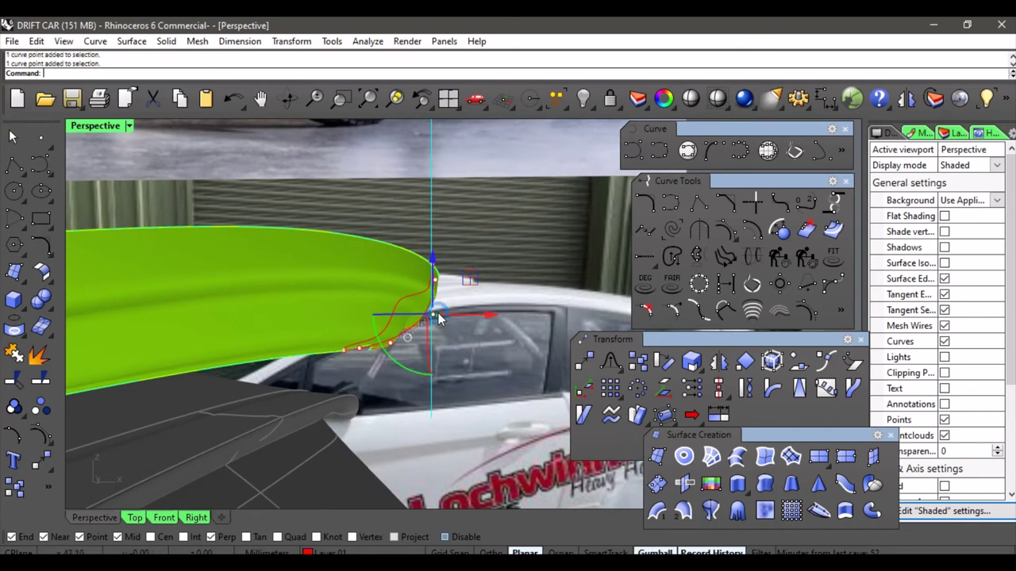
left_click(391, 344, "shift")
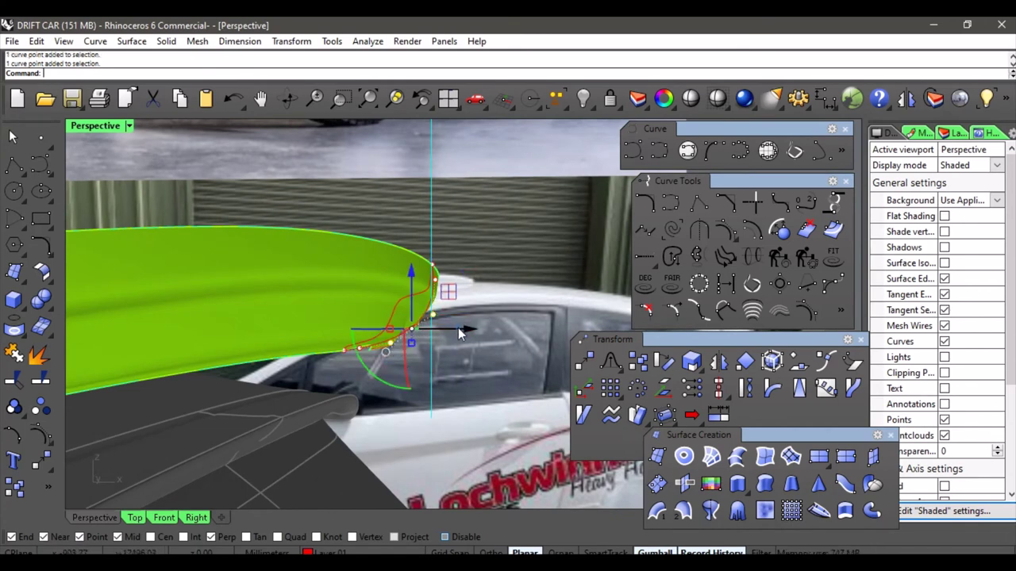
left_click_drag(458, 328, 465, 329)
left_click_drag(456, 292, 408, 340)
left_click_drag(461, 309, 462, 300)
Shift the rebuilt curve's upper end point and the control point just below it slightly rearward.
scroll(375, 256, "down", 10)
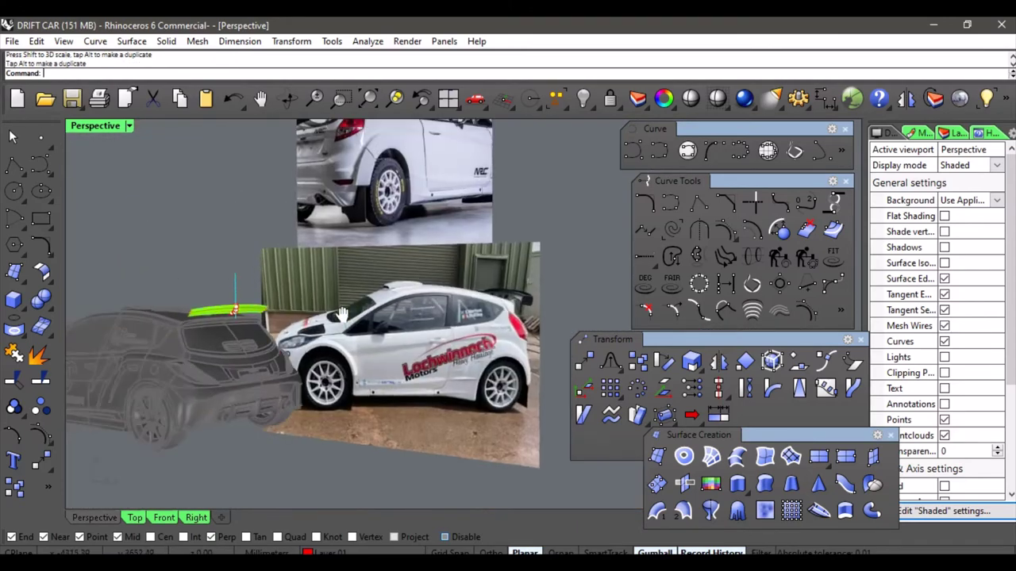
right_click_drag(341, 315, 283, 294)
scroll(312, 311, "up", 8)
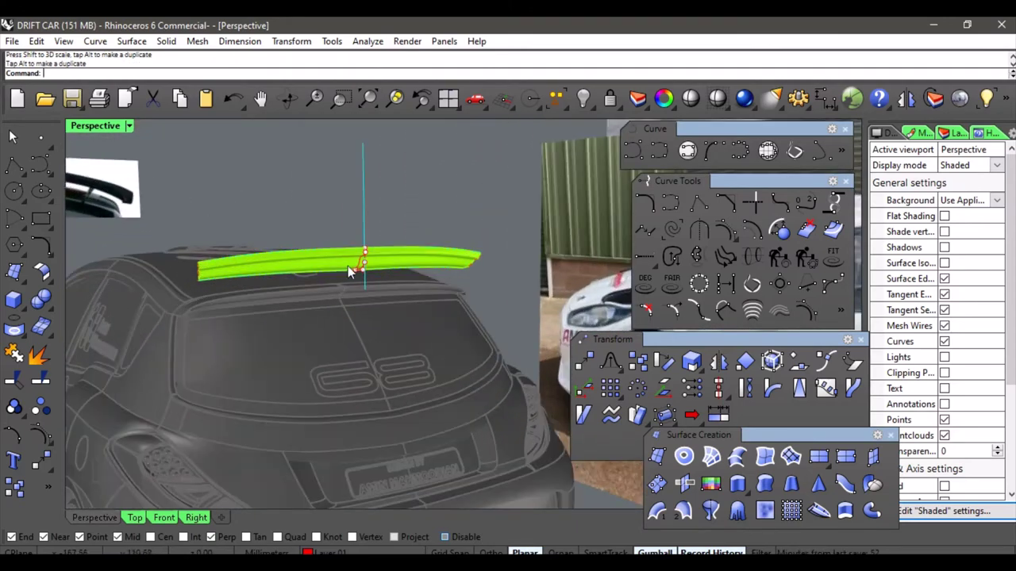
scroll(375, 263, "up", 6)
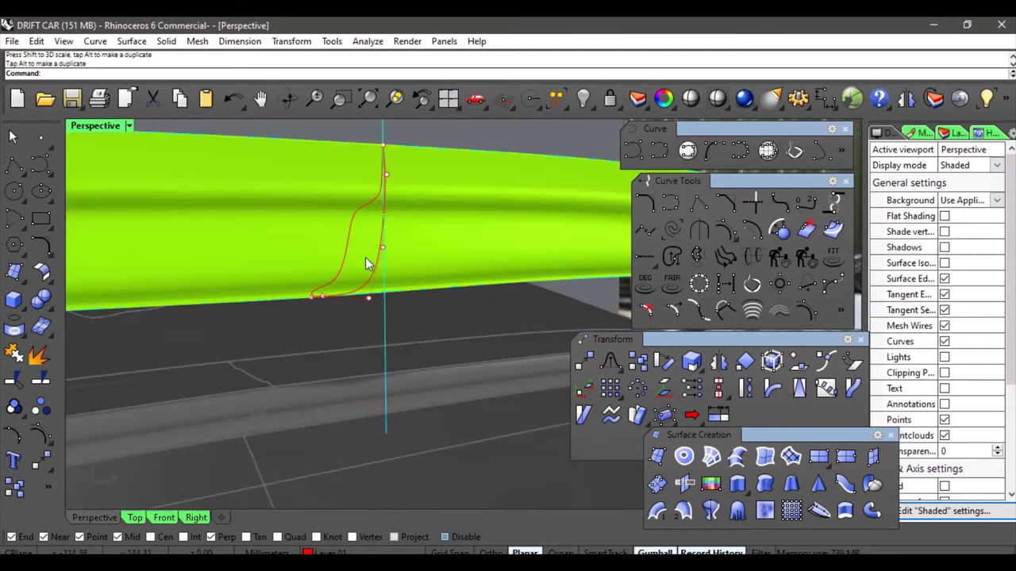
scroll(367, 265, "down", 8)
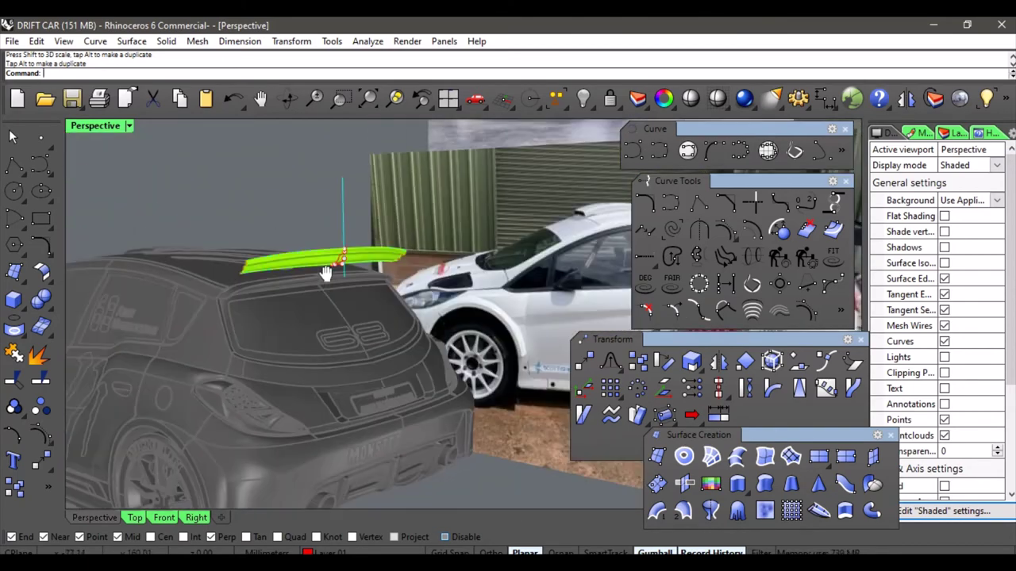
scroll(326, 274, "up", 8)
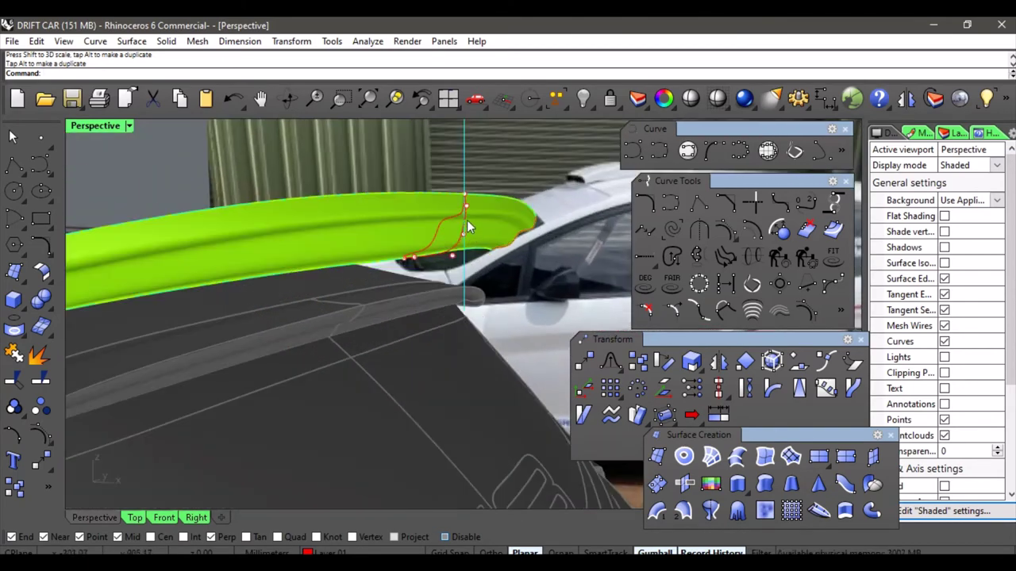
scroll(465, 226, "up", 3)
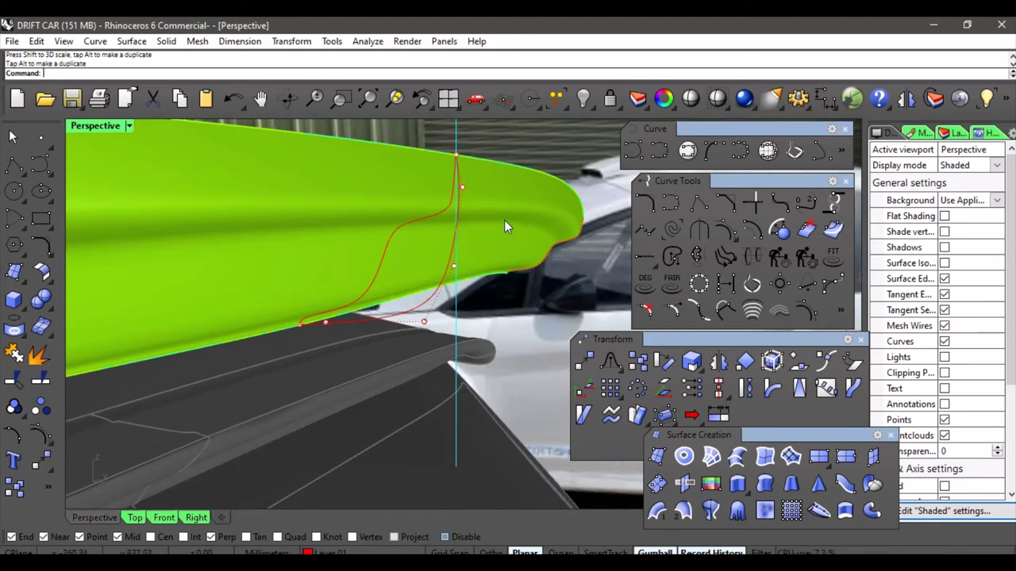
left_click(462, 185)
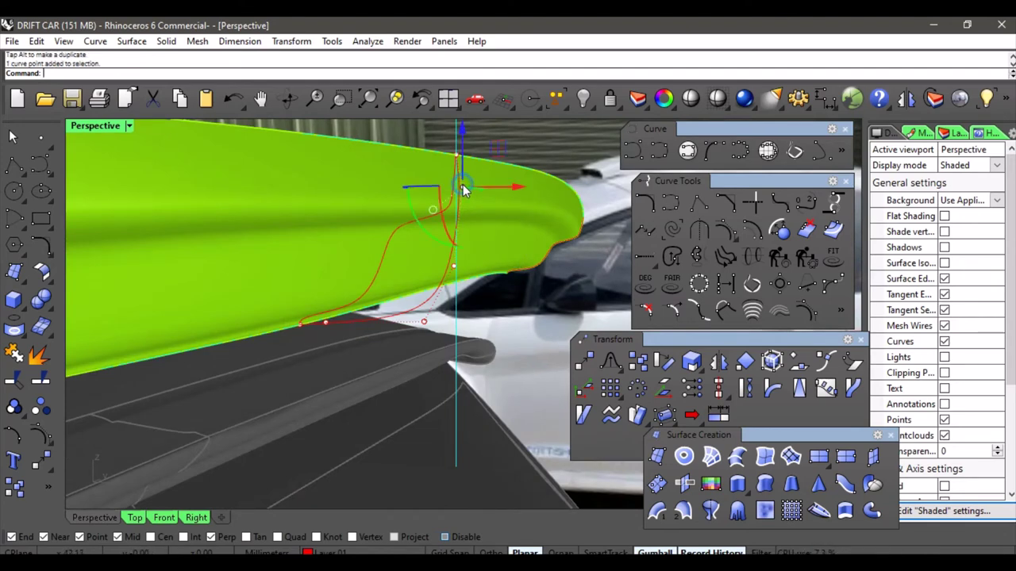
left_click(455, 155)
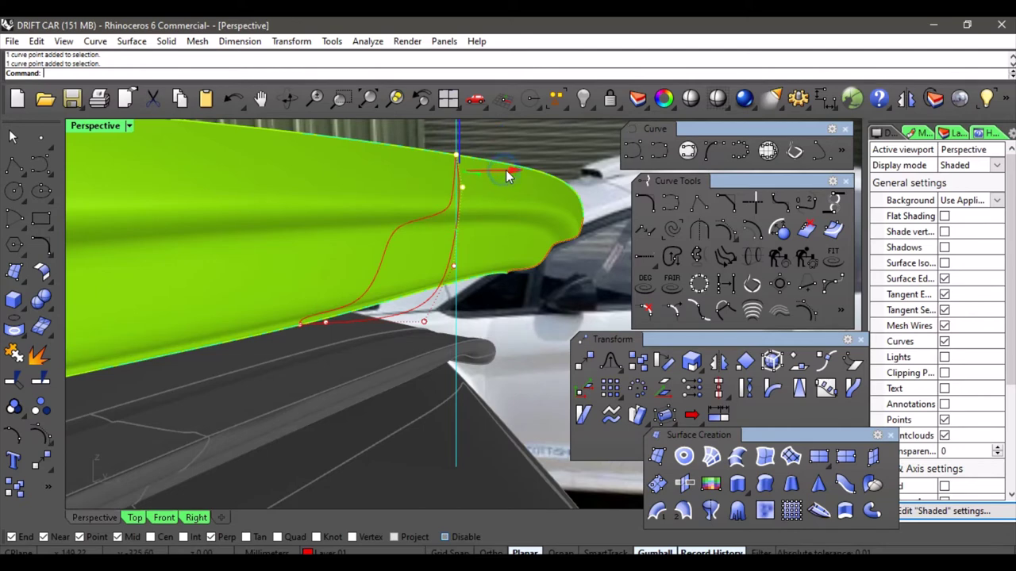
left_click_drag(506, 170, 520, 174)
scroll(486, 171, "down", 4)
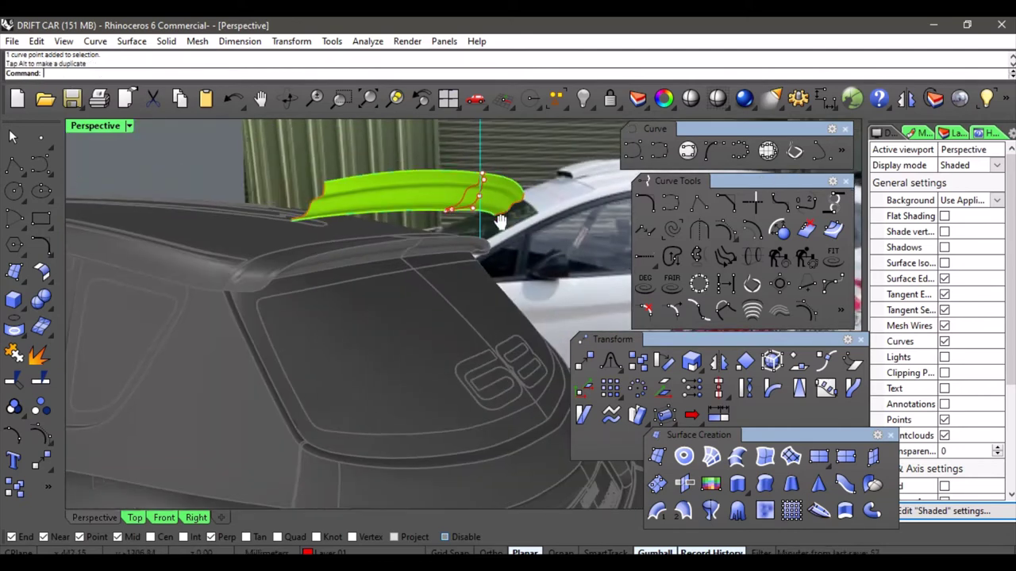
Examine the centre profile on the spoiler from several angles and compare it with the reference photo of the rear wing.
scroll(436, 240, "up", 3)
scroll(417, 245, "up", 2)
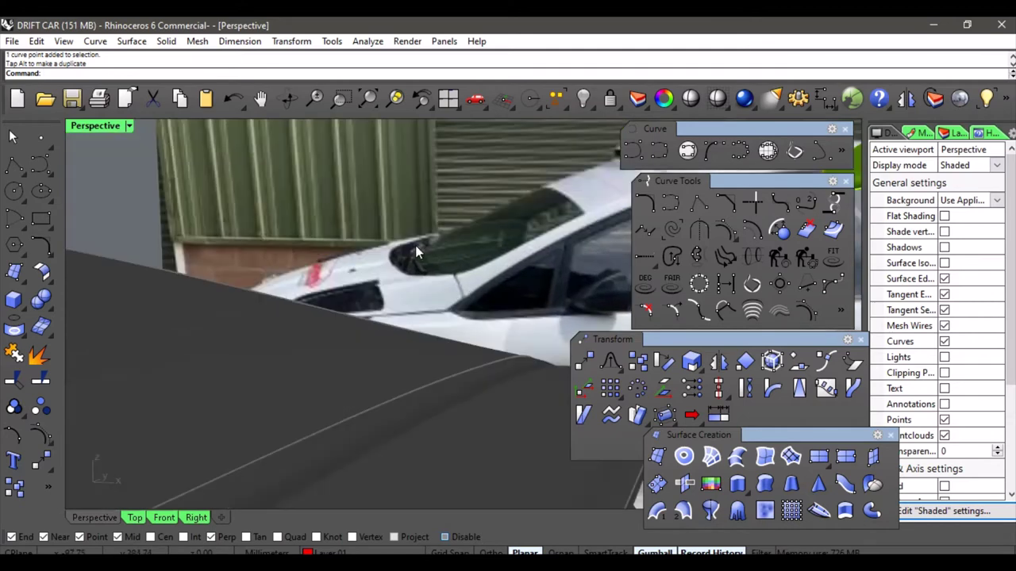
scroll(417, 245, "down", 2)
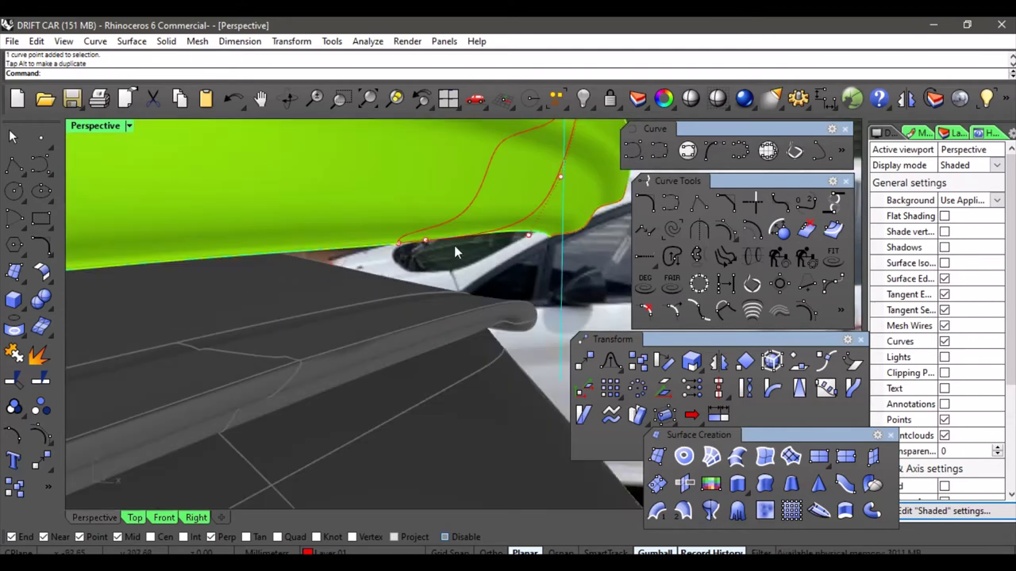
scroll(455, 251, "down", 3)
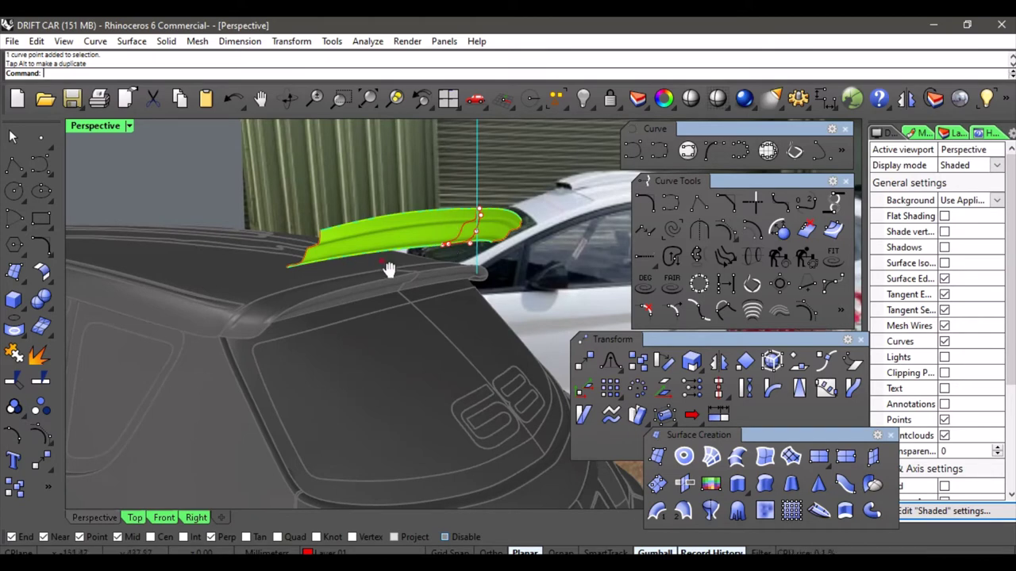
right_click_drag(389, 270, 439, 253)
scroll(488, 264, "down", 4)
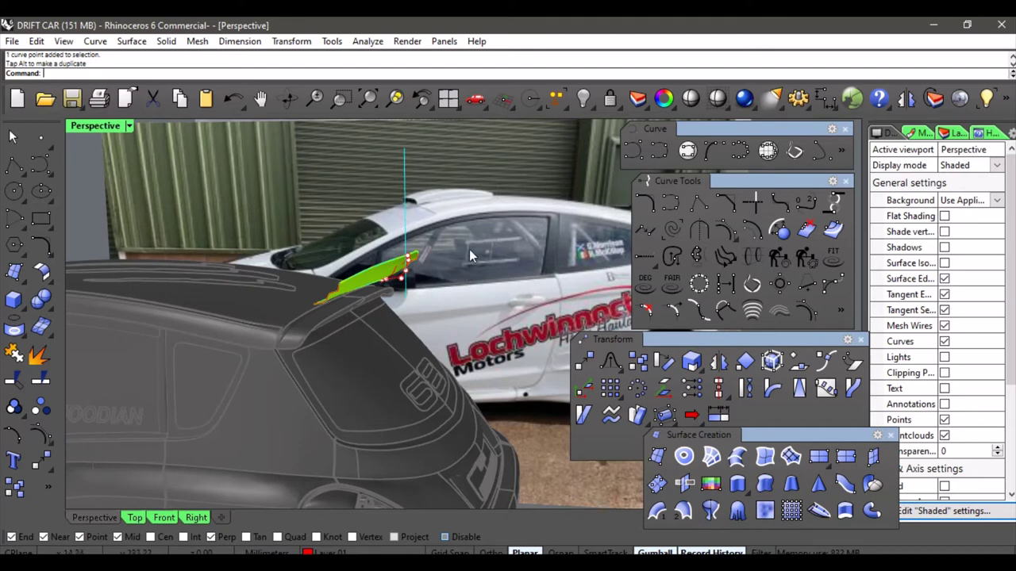
right_click_drag(469, 249, 400, 330)
scroll(327, 274, "down", 2)
right_click_drag(334, 187, 365, 238, "shift")
scroll(362, 235, "up", 15)
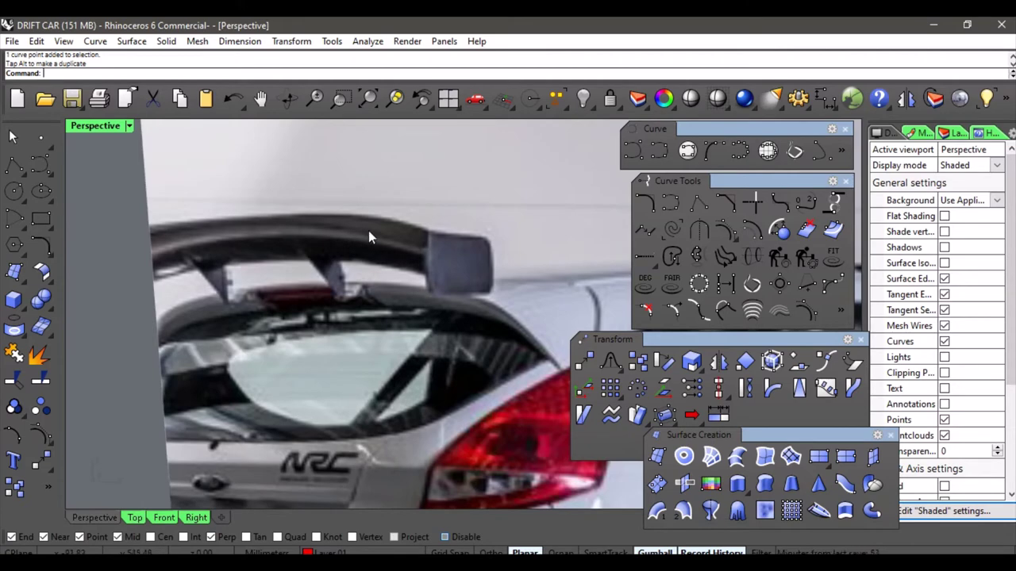
scroll(378, 259, "down", 6)
right_click_drag(378, 259, 408, 238, "shift")
scroll(409, 238, "down", 4)
right_click_drag(399, 365, 391, 316, "shift")
scroll(343, 204, "down", 8)
scroll(389, 357, "up", 8)
scroll(350, 294, "up", 7)
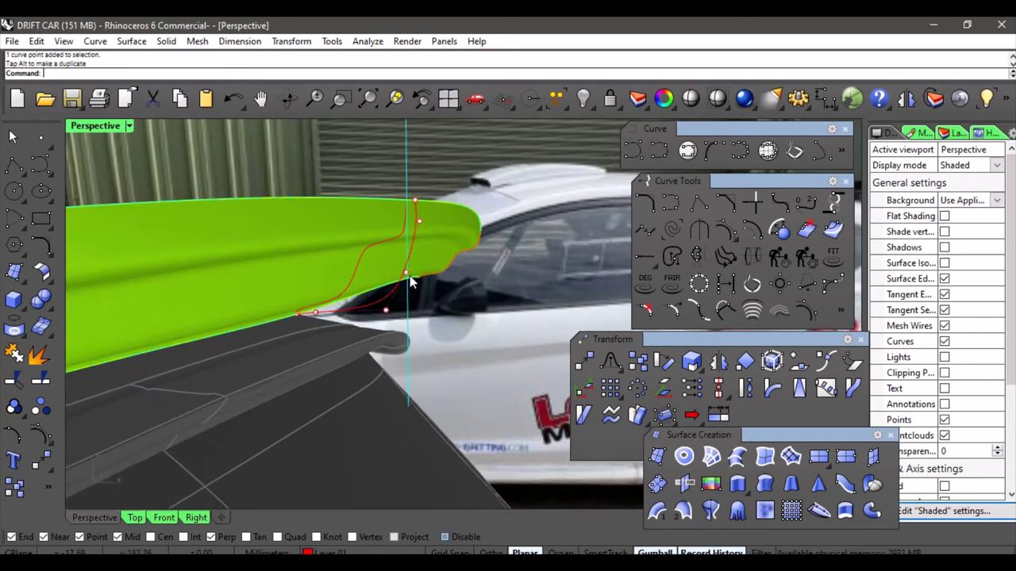
Rebuild the new centre curve with a point count of 8 and degree 3, deleting the input.
left_click(779, 256)
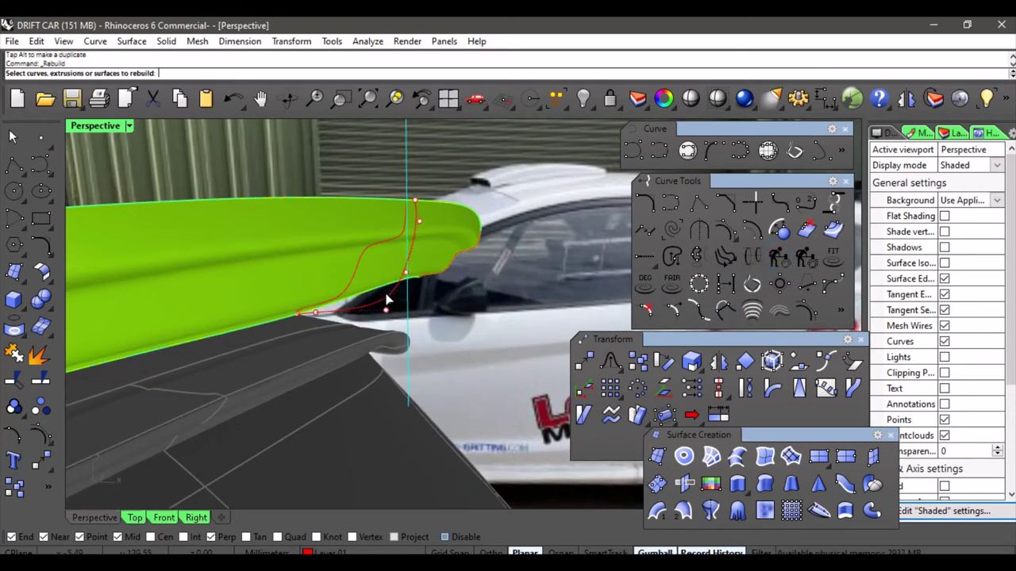
scroll(389, 299, "up", 3)
left_click(423, 300)
scroll(429, 298, "down", 3)
key("Return")
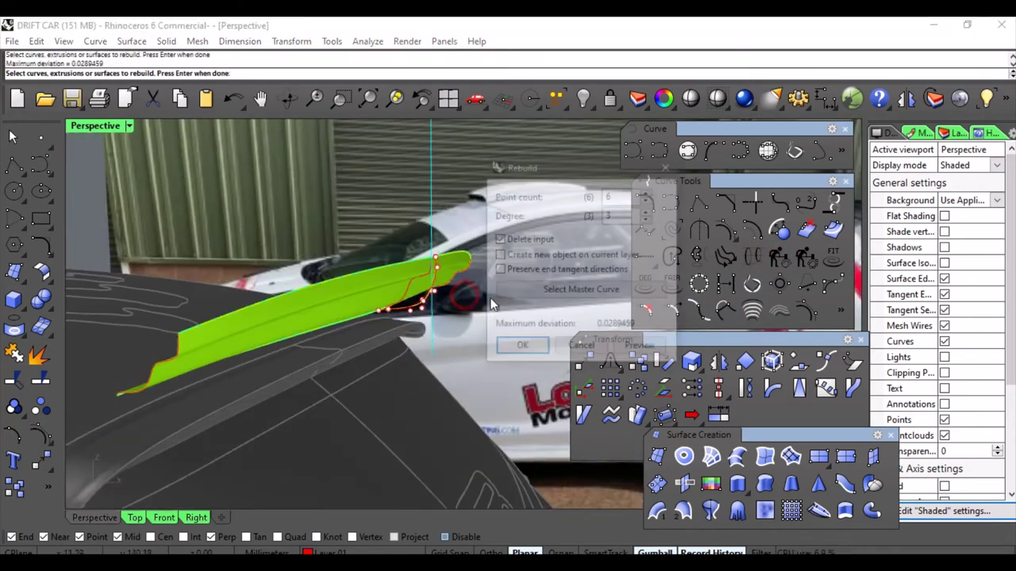
left_click(648, 192)
left_click(647, 192)
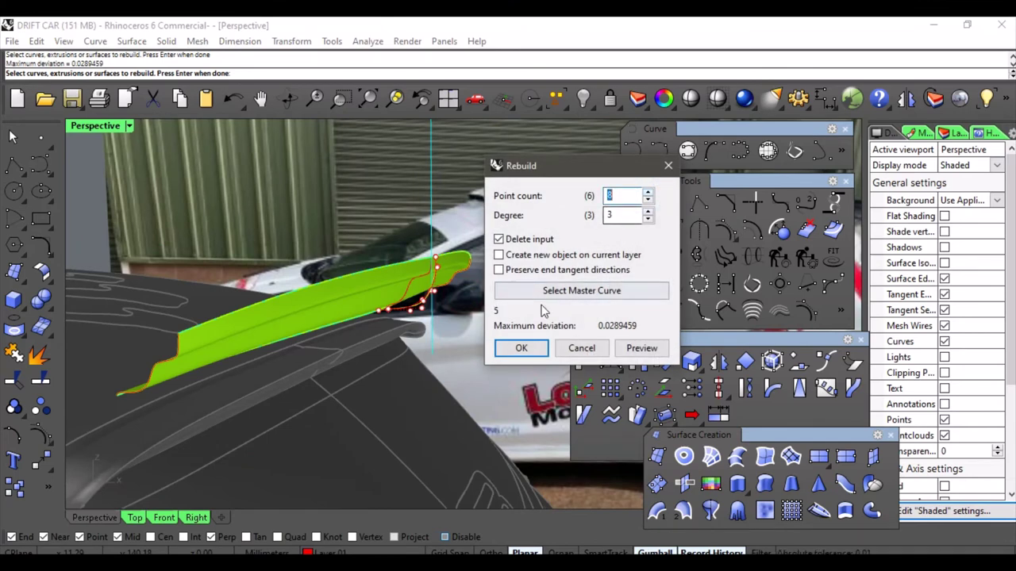
left_click(517, 348)
Move the two control points just below the rebuilt centre curve's upper end downward and slightly forward.
scroll(436, 286, "up", 2)
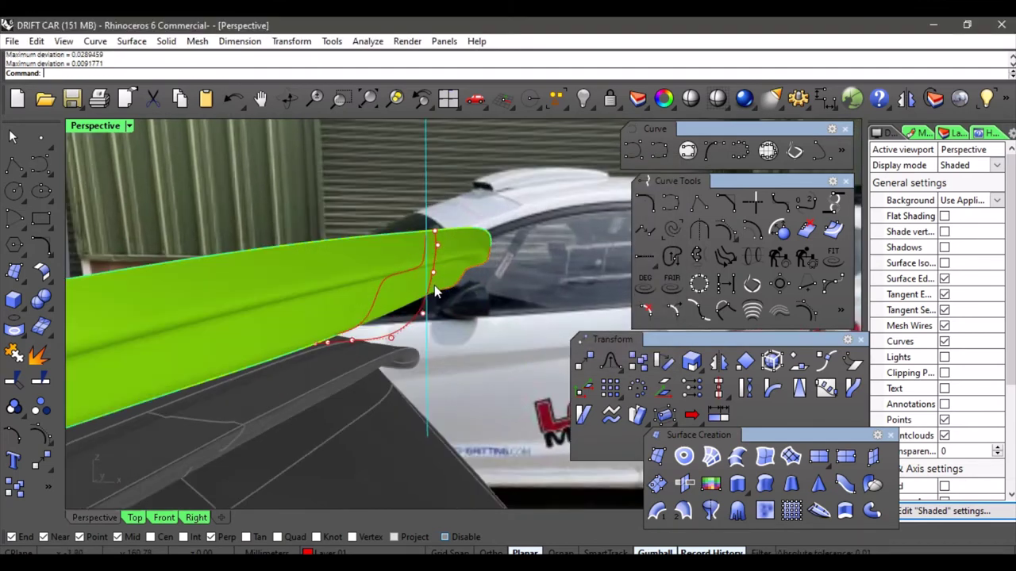
left_click(437, 245)
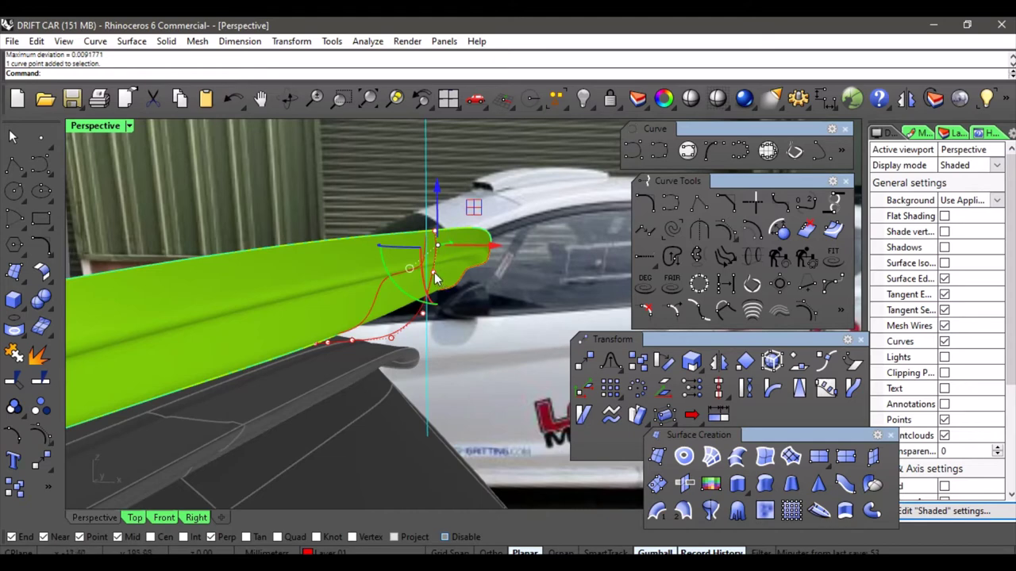
left_click_drag(434, 274, 486, 264)
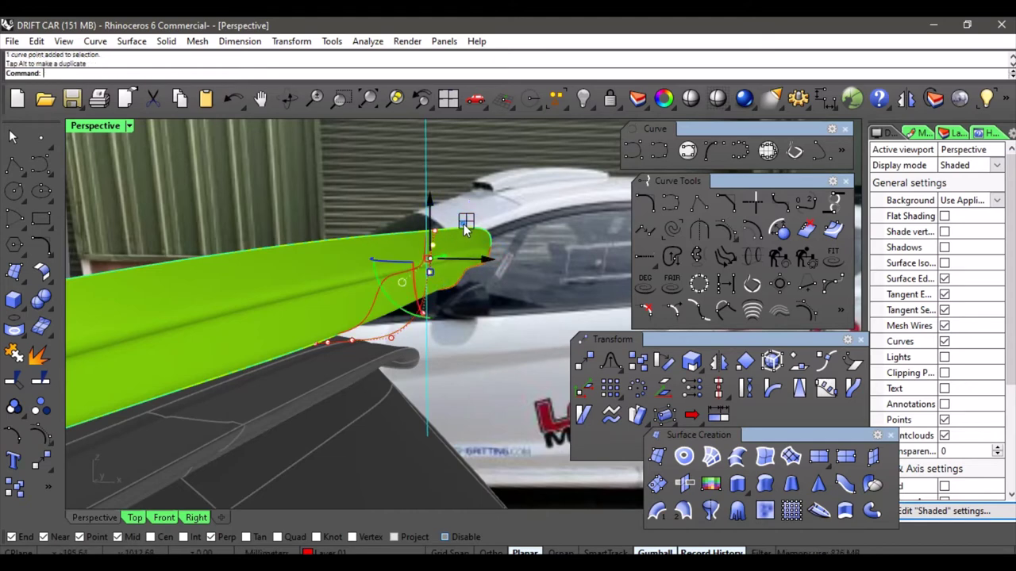
left_click_drag(466, 223, 463, 236)
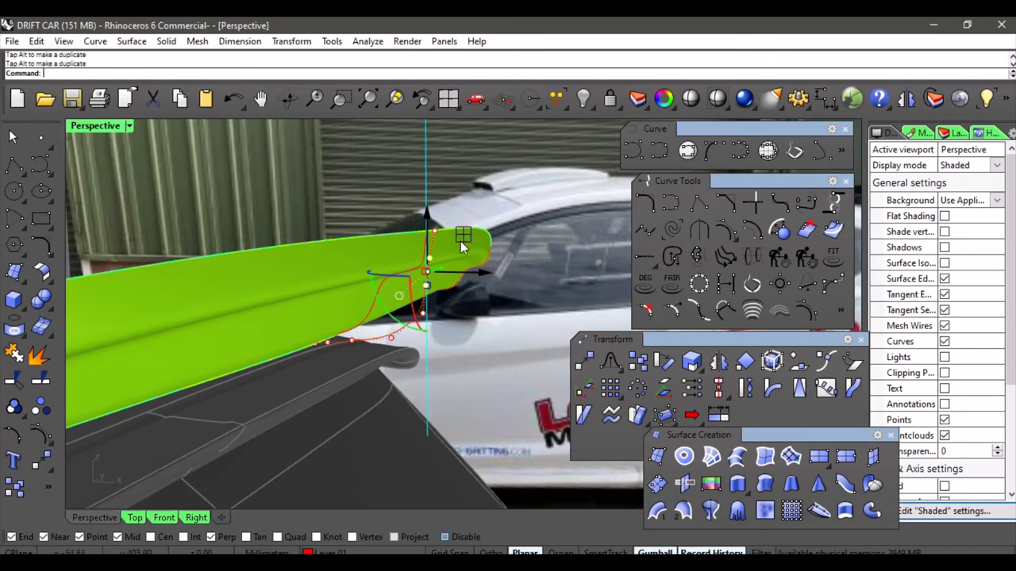
Lower the two control points at the centre curve's rear bend slightly and turn off its control points.
left_click(424, 318, "shift")
left_click(393, 339, "shift")
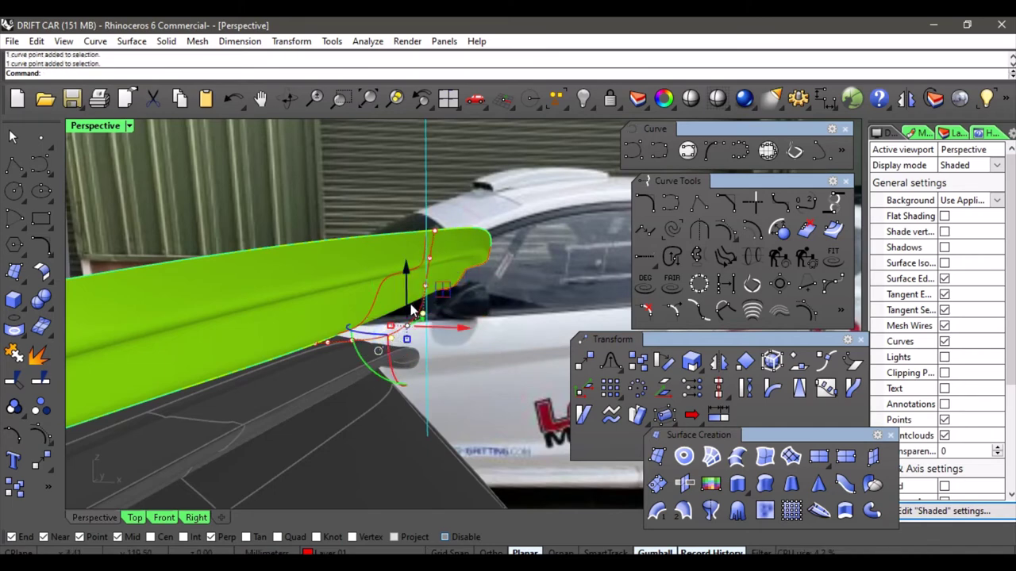
left_click_drag(410, 272, 393, 333)
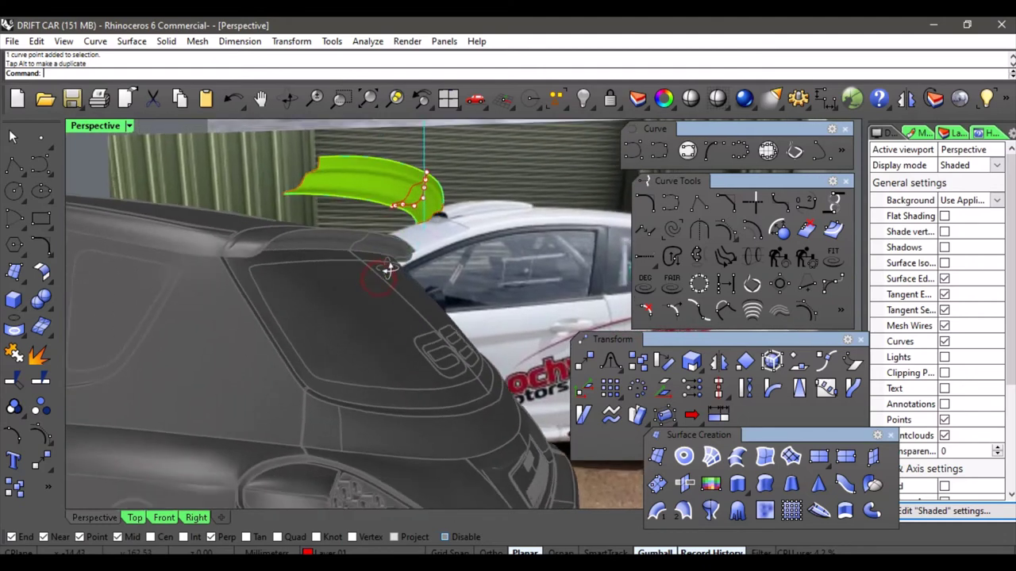
scroll(388, 269, "up", 5)
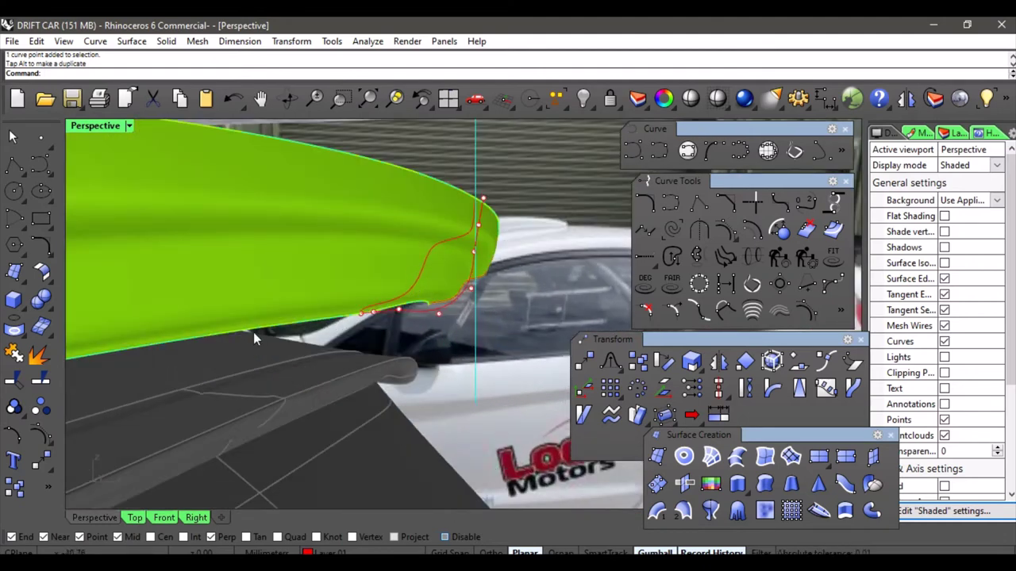
right_click(44, 435)
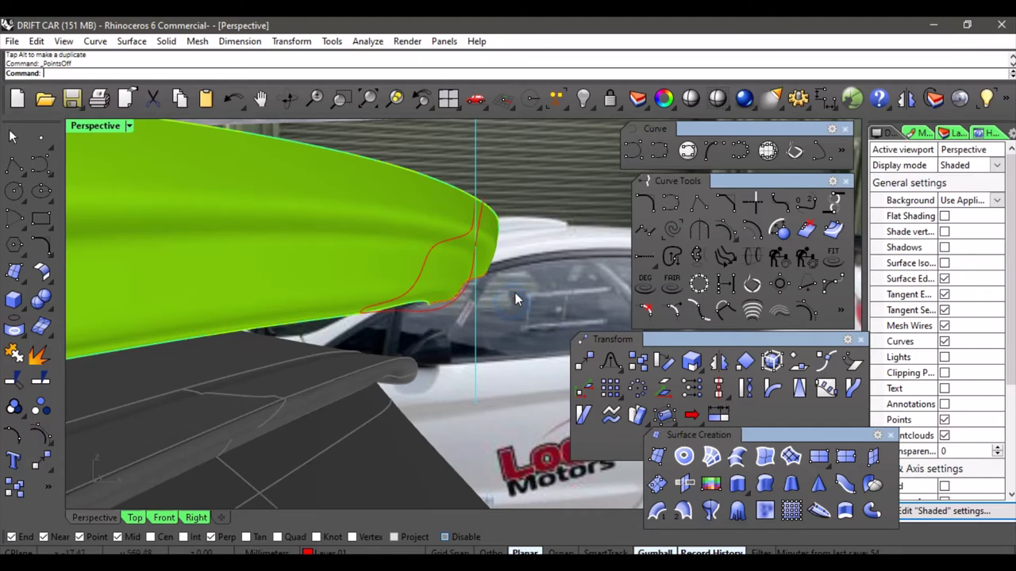
Duplicate the spoiler's upper guide curve and move the copy from its midpoint to the upper end of the new centre curve.
right_click_drag(515, 298, 375, 326)
left_click(374, 326)
left_click(425, 365)
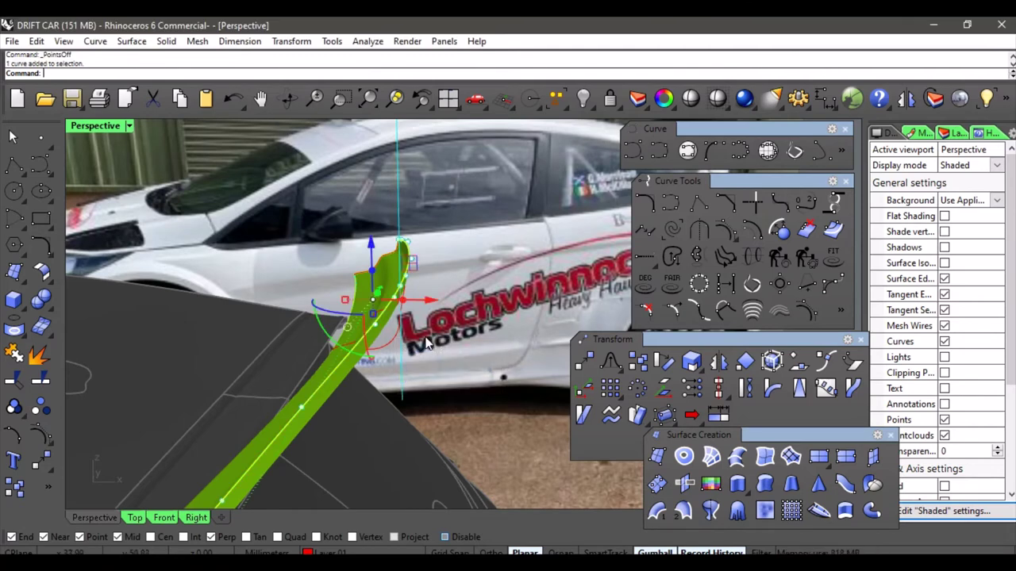
key("ctrl+c")
key("ctrl+v")
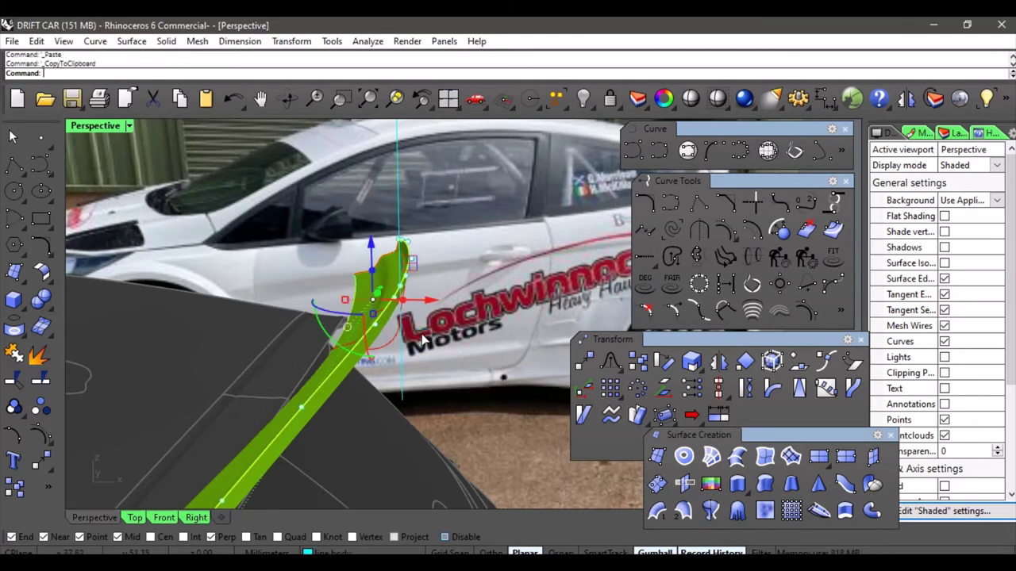
left_click(583, 361)
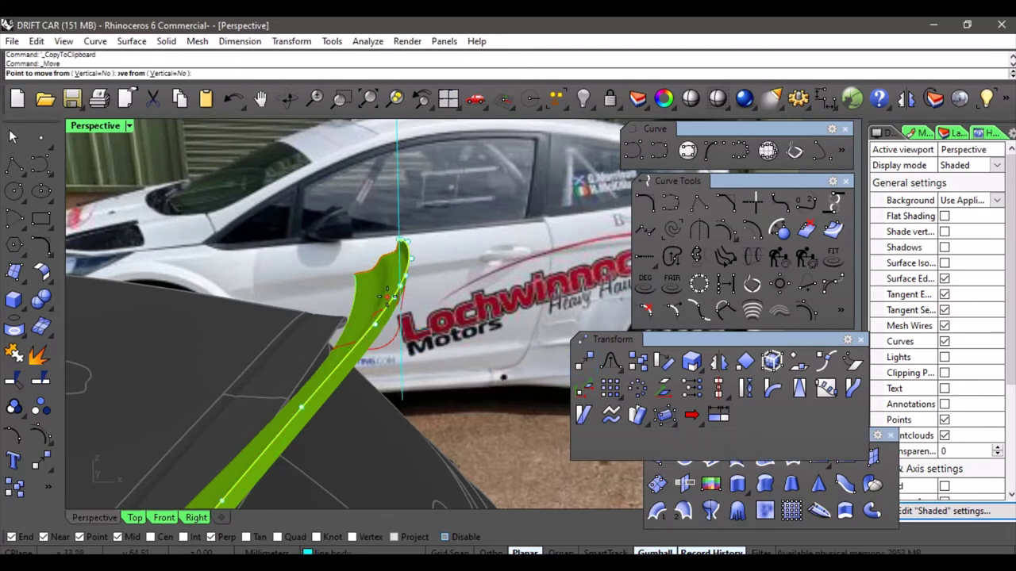
right_click_drag(408, 278, 389, 297)
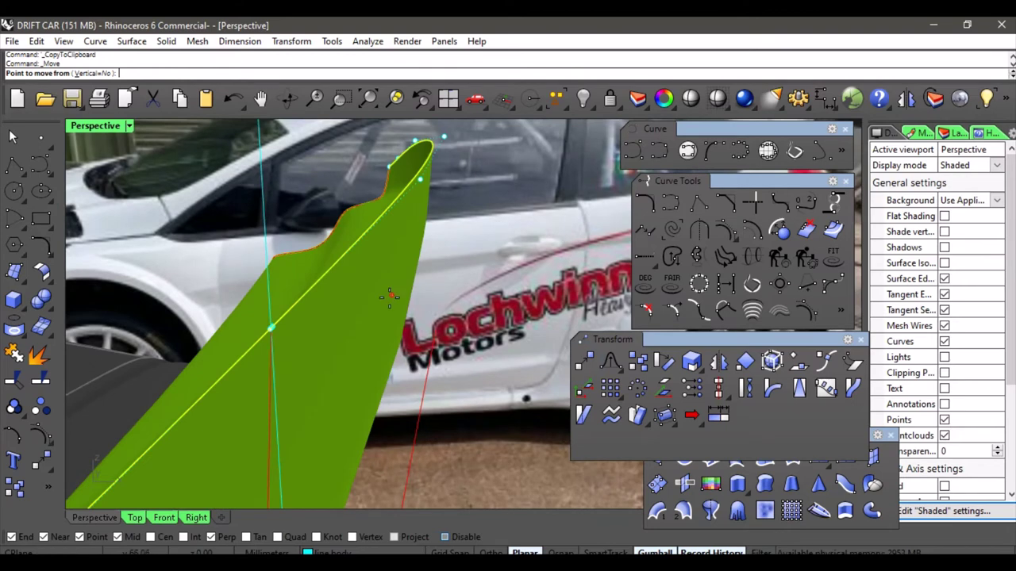
left_click(270, 325)
left_click(434, 334)
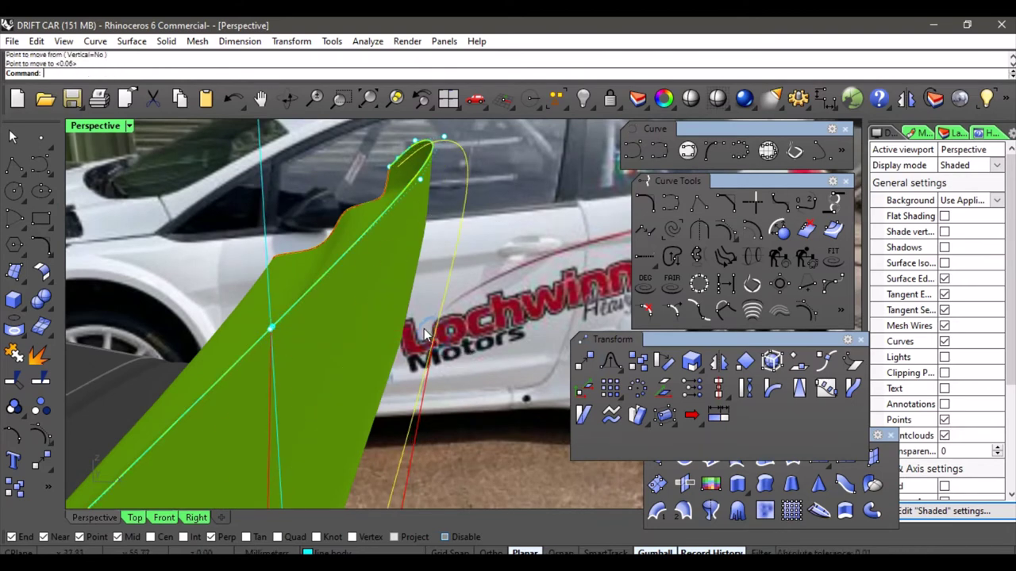
scroll(448, 349, "down", 5)
left_click(476, 407)
Duplicate the spoiler's lower guide curve in place and lower the copy slightly.
right_click_drag(474, 403, 505, 346, "shift")
scroll(422, 349, "down", 2)
scroll(506, 346, "up", 2)
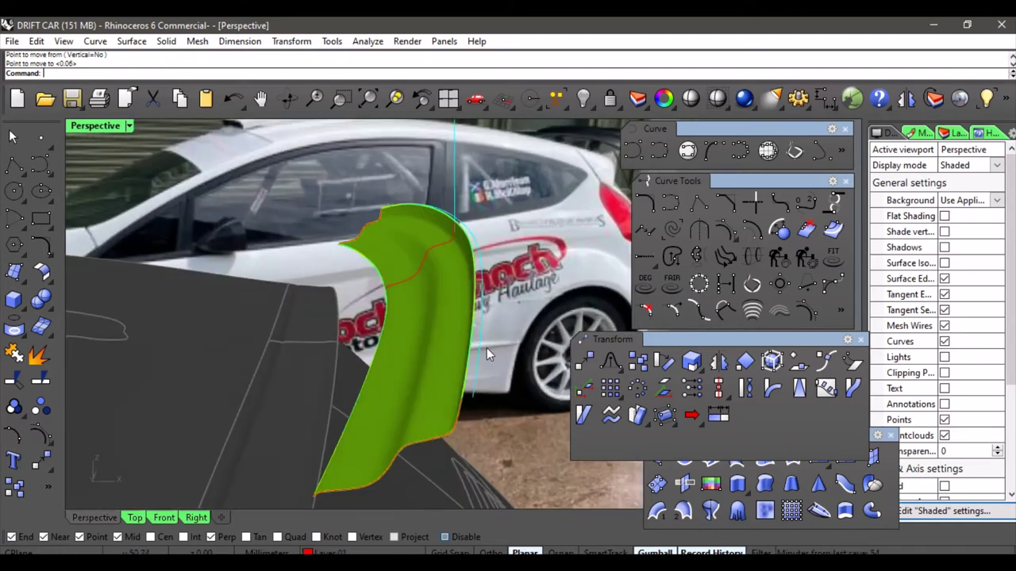
right_click_drag(473, 342, 345, 333)
left_click(345, 333)
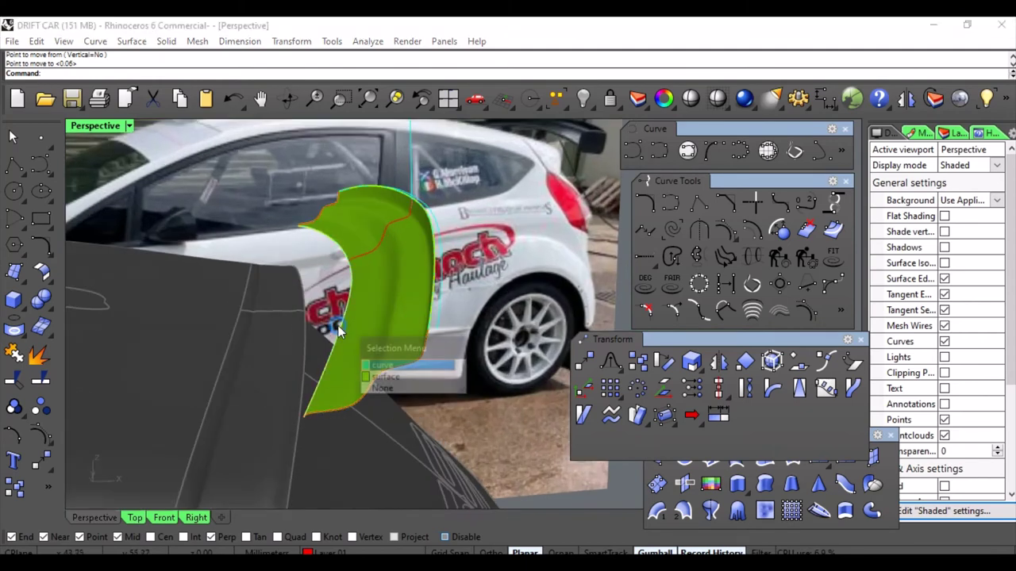
left_click(407, 365)
key("ctrl+c")
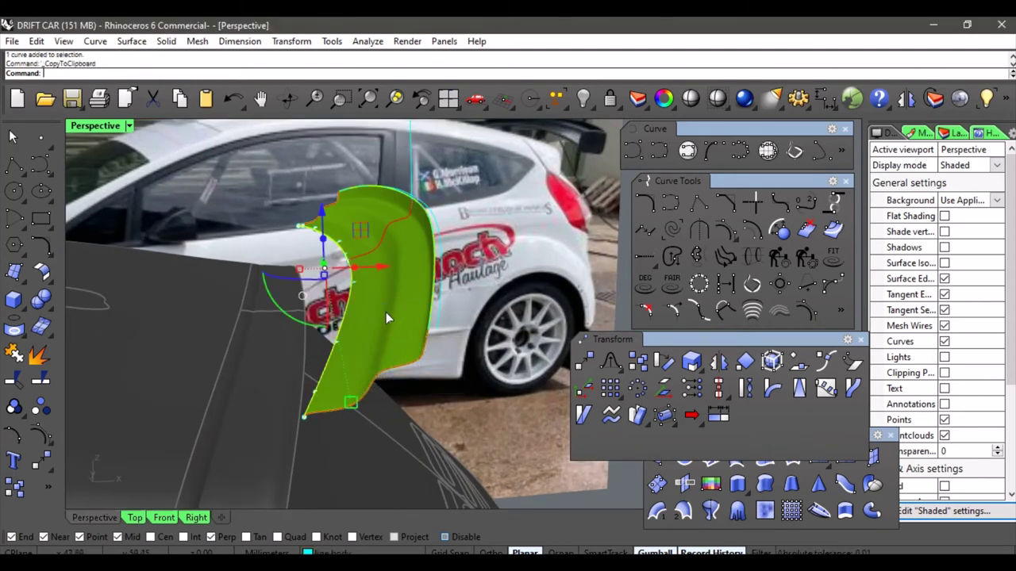
key("ctrl+v")
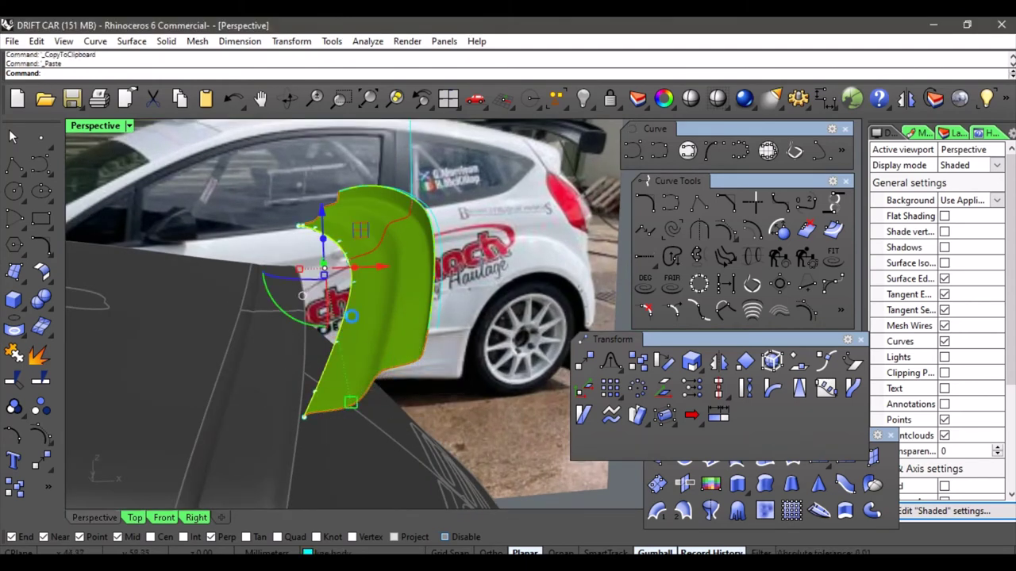
left_click(583, 362)
key("Escape")
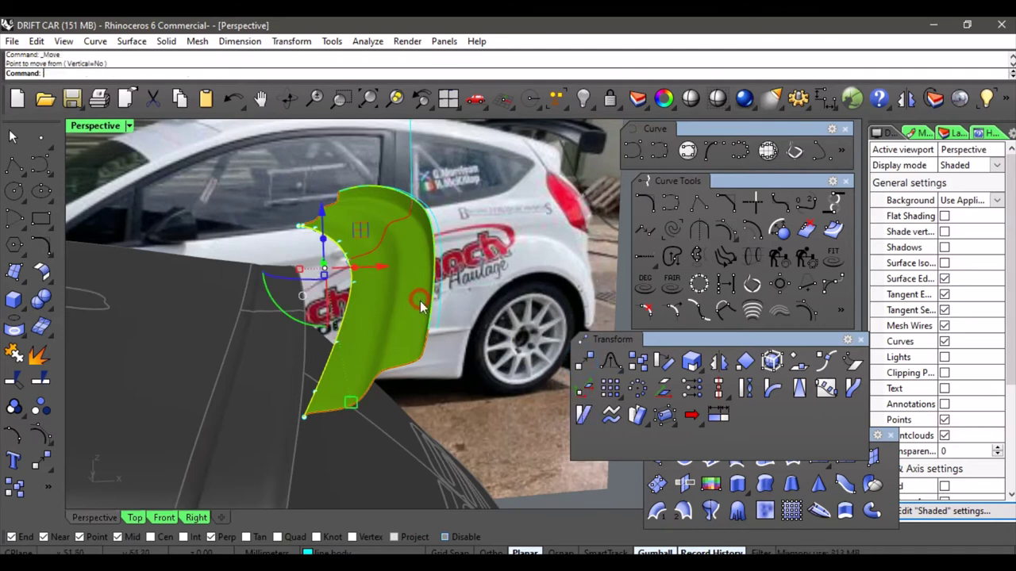
left_click_drag(319, 214, 322, 220)
Inspect the offset guide curves around the spoiler and compare the wing shape with the rear-view reference photos.
right_click_drag(416, 333, 341, 292)
scroll(283, 281, "up", 3)
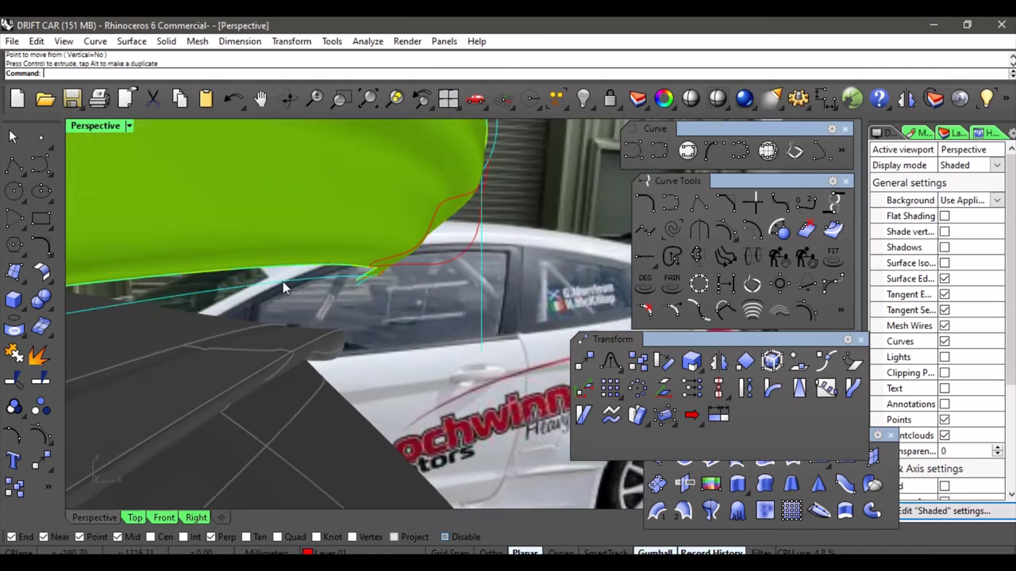
scroll(283, 282, "down", 4)
right_click_drag(283, 277, 380, 302)
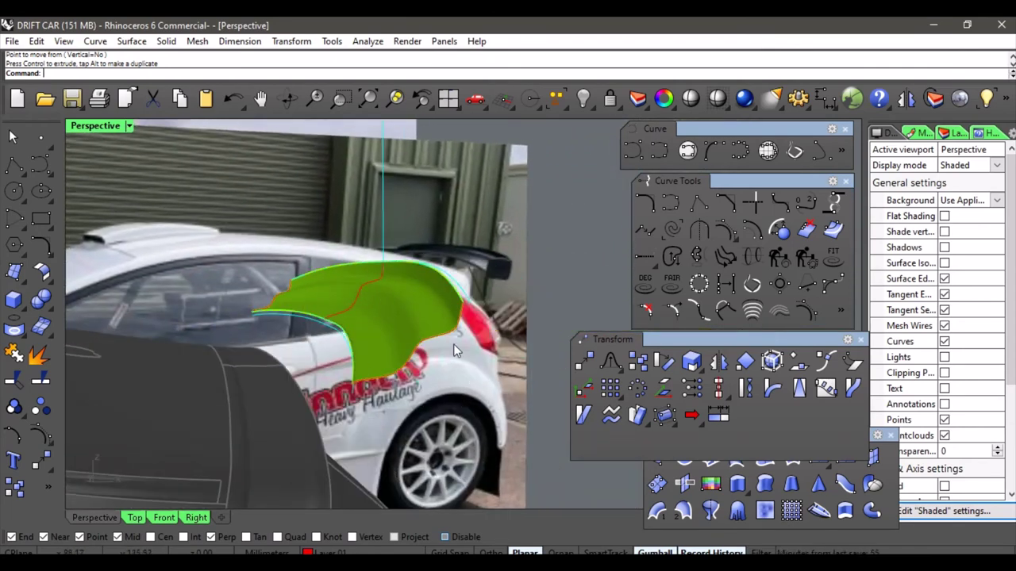
right_click_drag(443, 309, 393, 203)
scroll(401, 203, "up", 8)
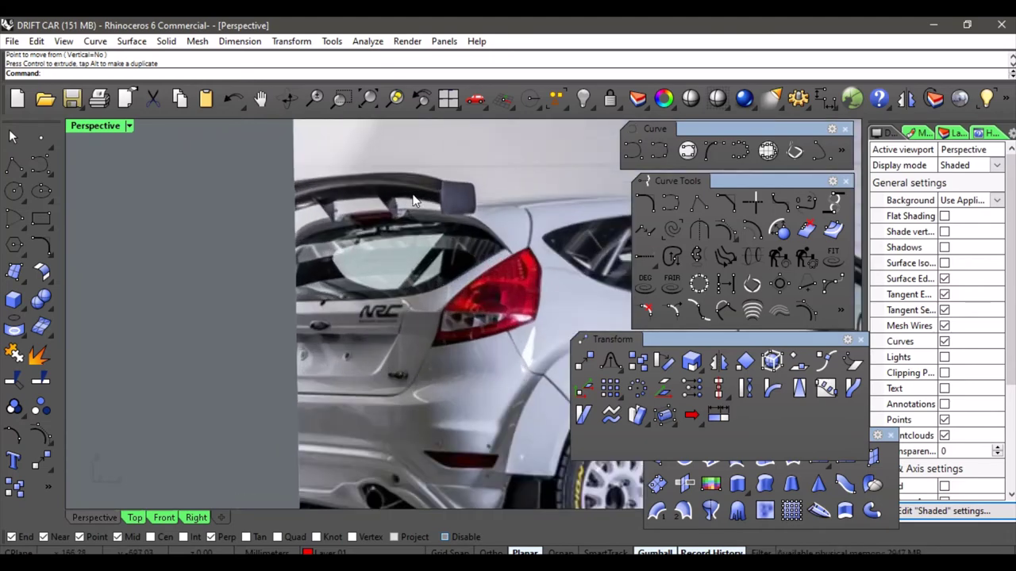
scroll(415, 204, "down", 10)
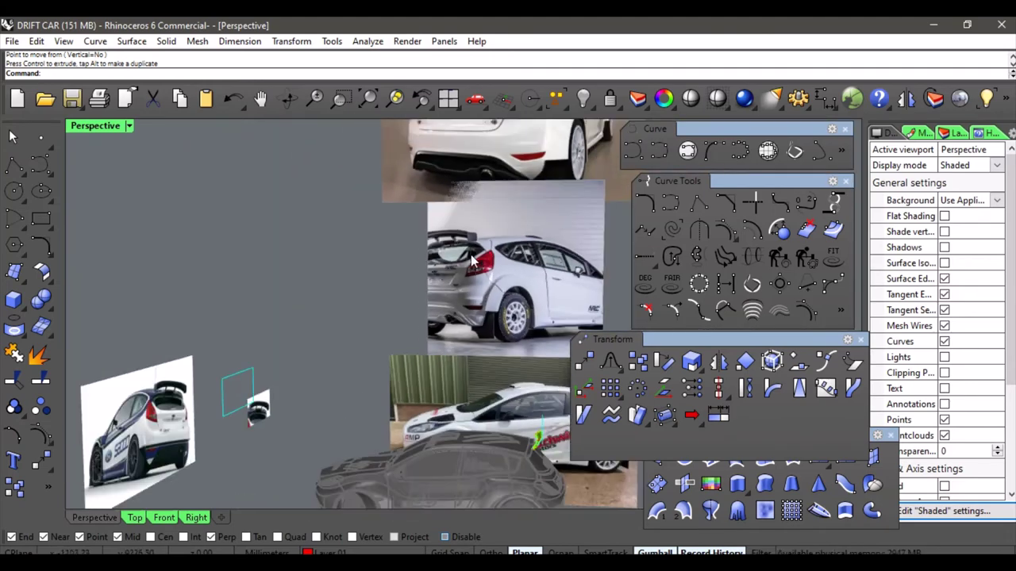
right_click_drag(465, 180, 480, 207)
scroll(480, 207, "up", 6)
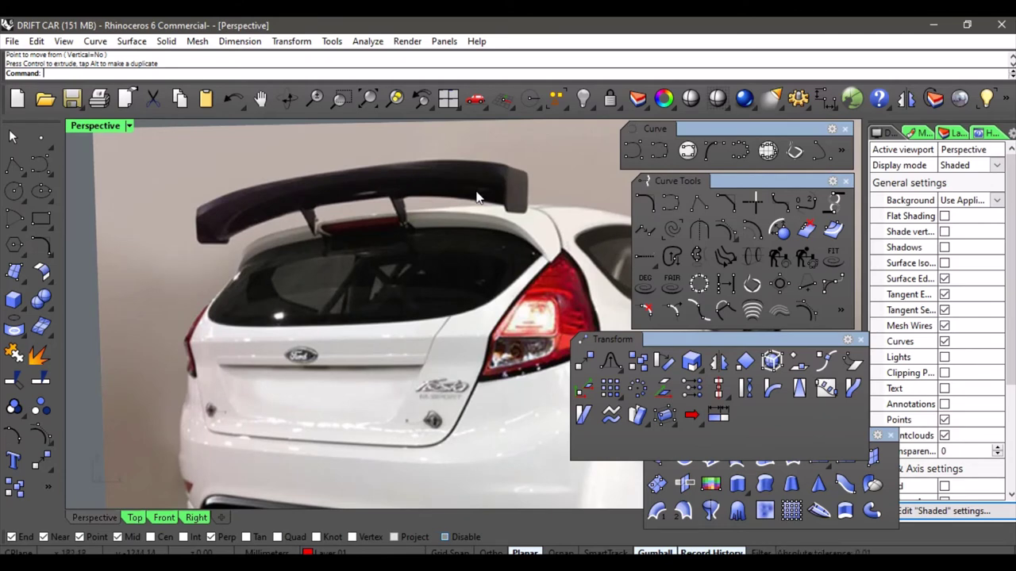
scroll(458, 188, "down", 2)
scroll(378, 248, "down", 4)
scroll(379, 282, "down", 3)
right_click_drag(379, 282, 324, 212, "shift")
scroll(323, 212, "down", 3)
scroll(309, 300, "up", 8)
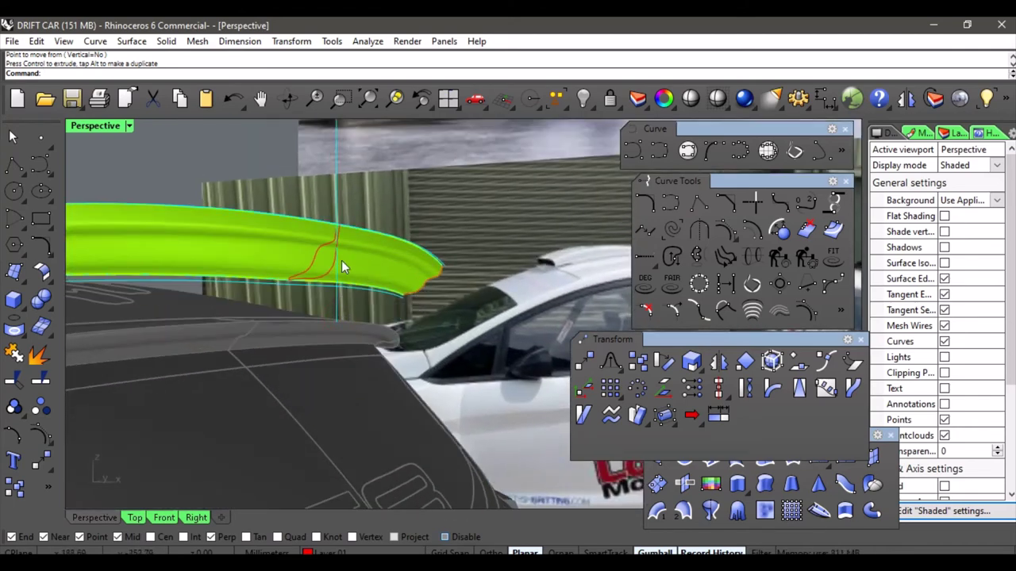
Raise the two control points at the lower bend of the new centre profile curve, moving them together.
scroll(341, 262, "up", 5)
left_click(337, 286)
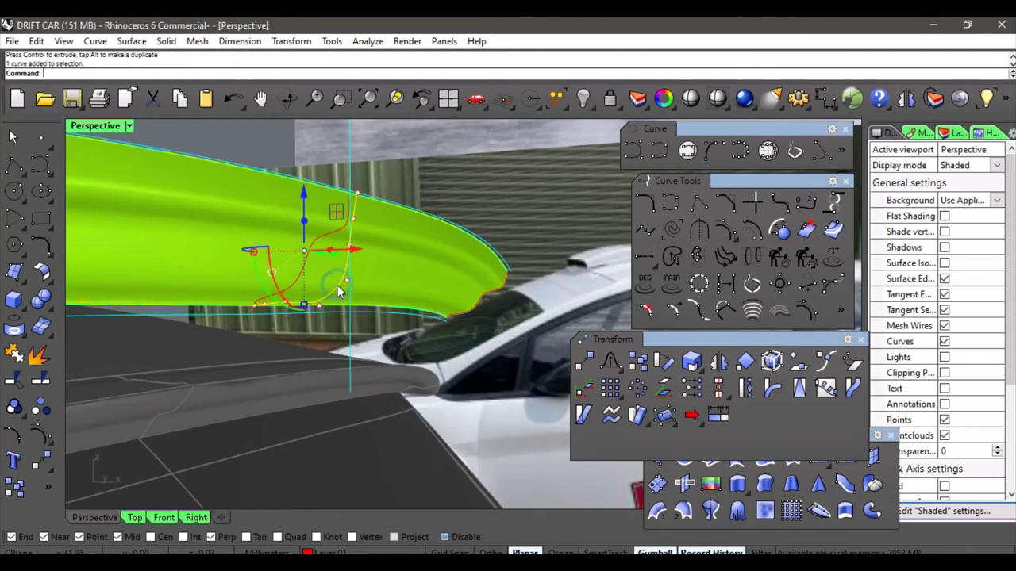
scroll(338, 286, "up", 3)
left_click(307, 318)
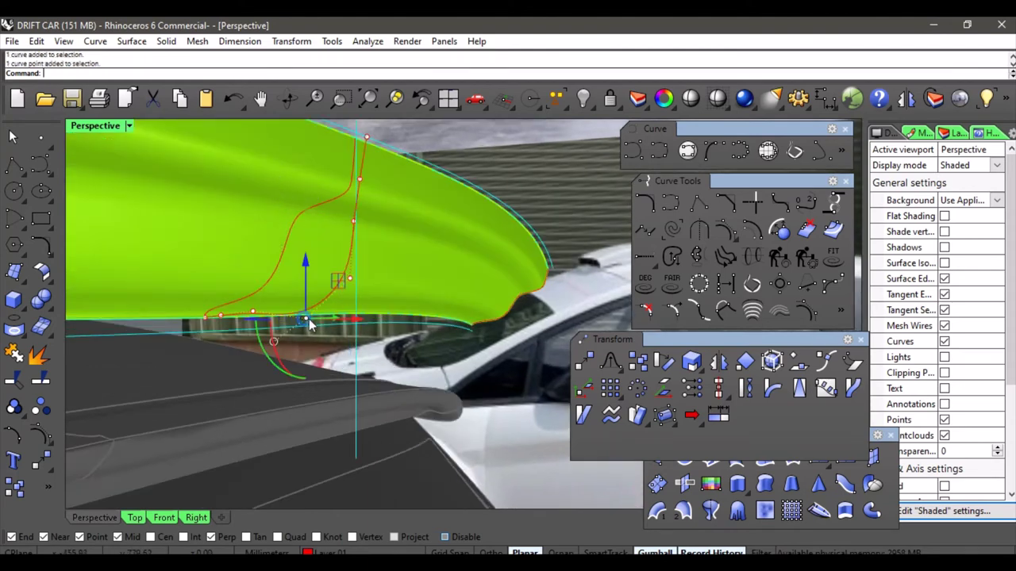
left_click(350, 279)
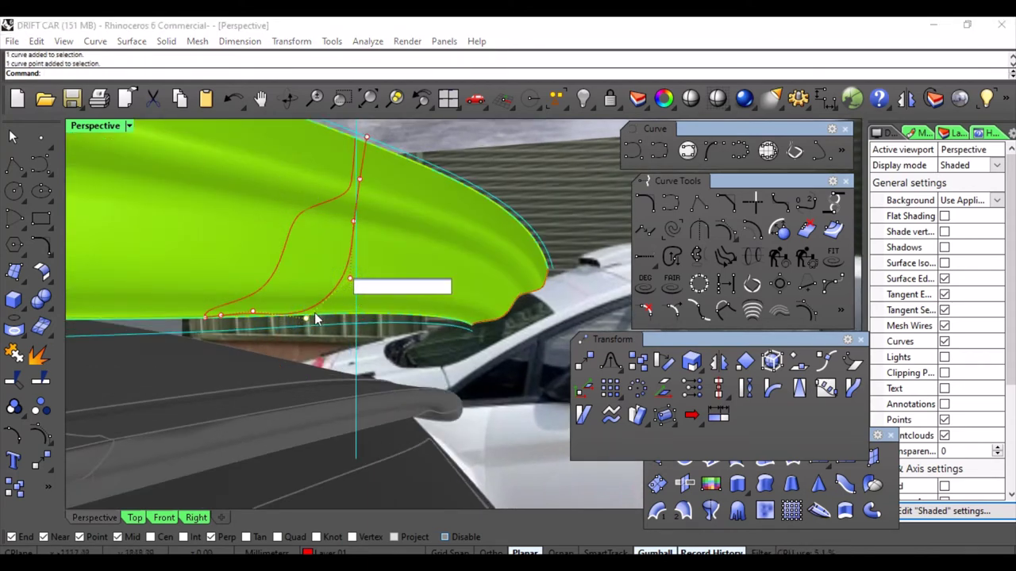
left_click(310, 316)
left_click(350, 278)
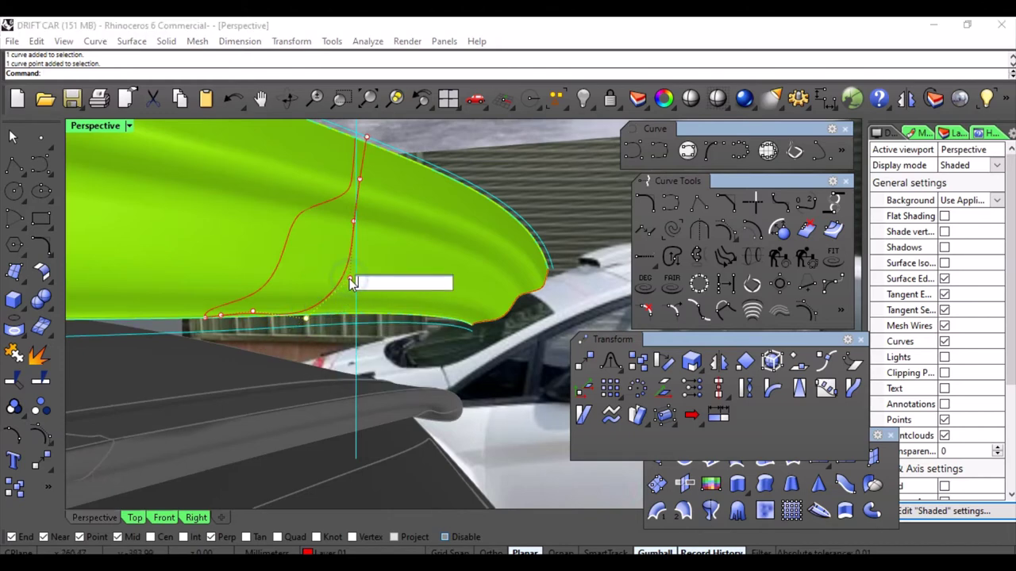
scroll(349, 279, "up", 3)
left_click(350, 278)
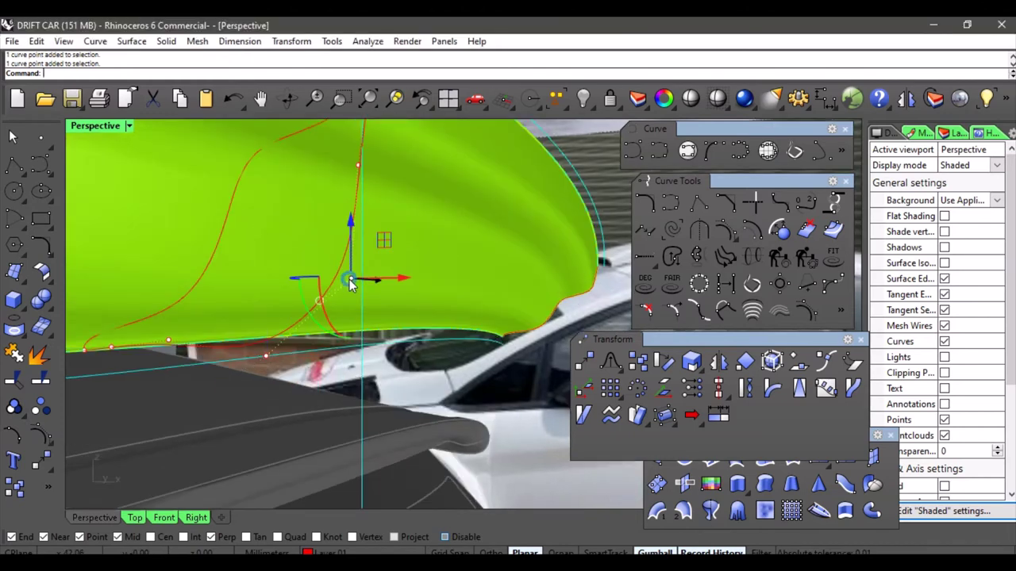
left_click(266, 354, "shift")
left_click_drag(340, 279, 346, 199)
scroll(347, 198, "down", 4)
right_click_drag(346, 199, 354, 256)
Move the single control point just above the new centre curve's bend slightly upward.
left_click(498, 201)
key("Left")
key("Left")
key("Left")
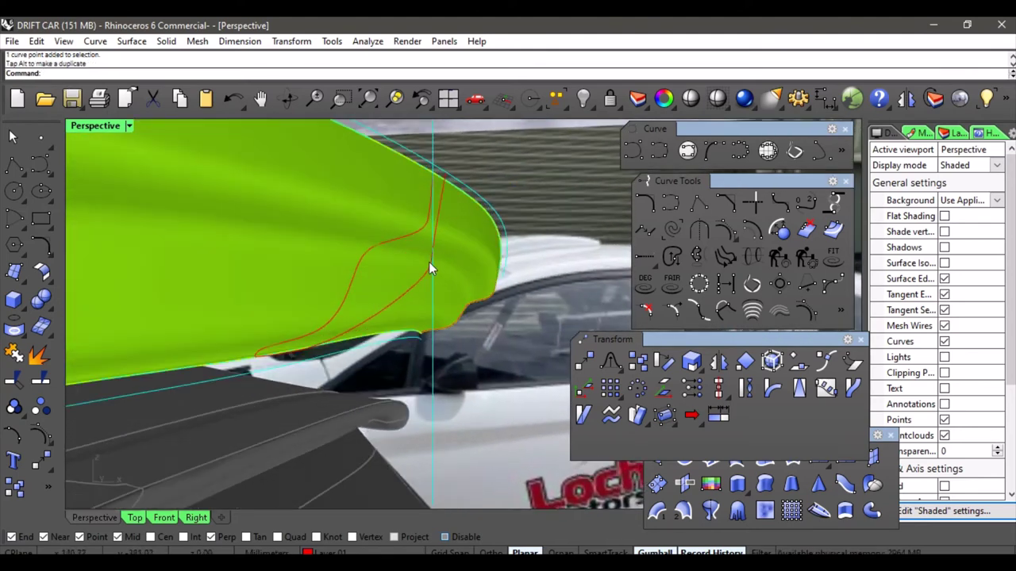
left_click(428, 262)
key("Left")
key("Left")
key("Left")
left_click(428, 261)
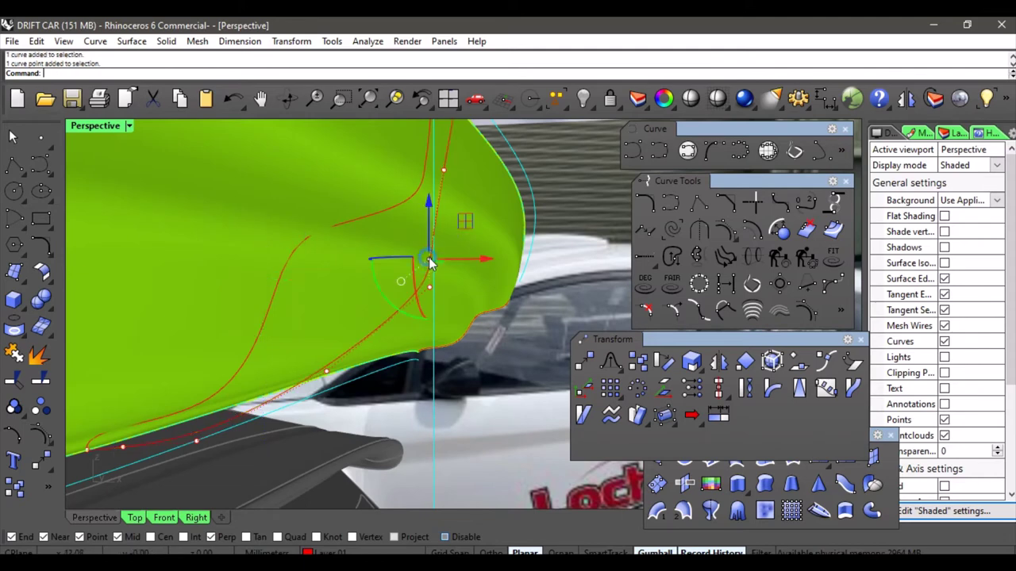
left_click_drag(467, 228, 473, 196)
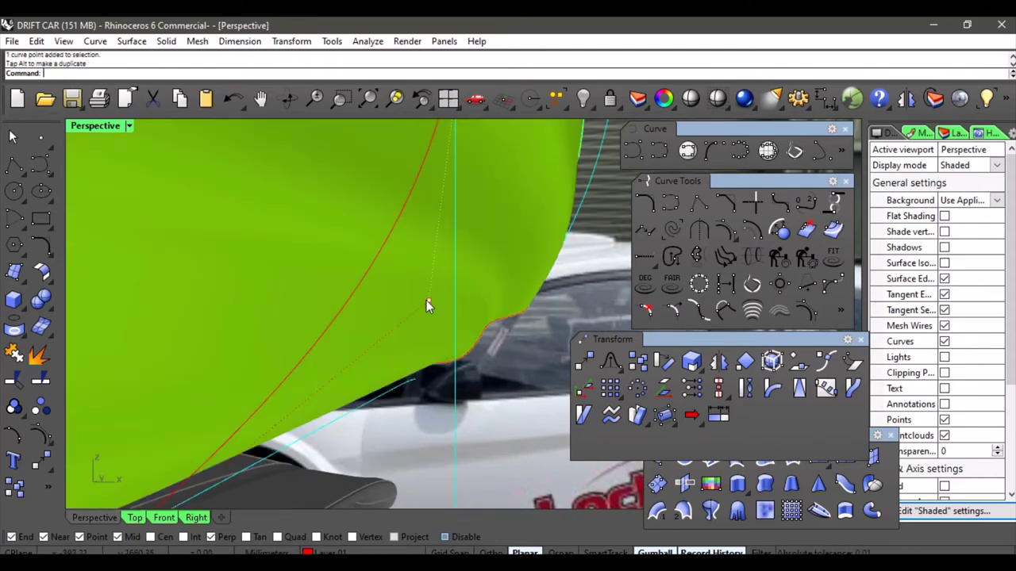
Raise the control point at the new centre curve's bend slightly and turn off its control points.
left_click(428, 291)
mouse_move(441, 261)
right_mouse_down()
mouse_move(447, 250)
mouse_move(438, 269)
right_mouse_up()
left_click_drag(439, 296, 439, 268)
left_click(571, 176)
key("Escape")
scroll(478, 199, "down", 6)
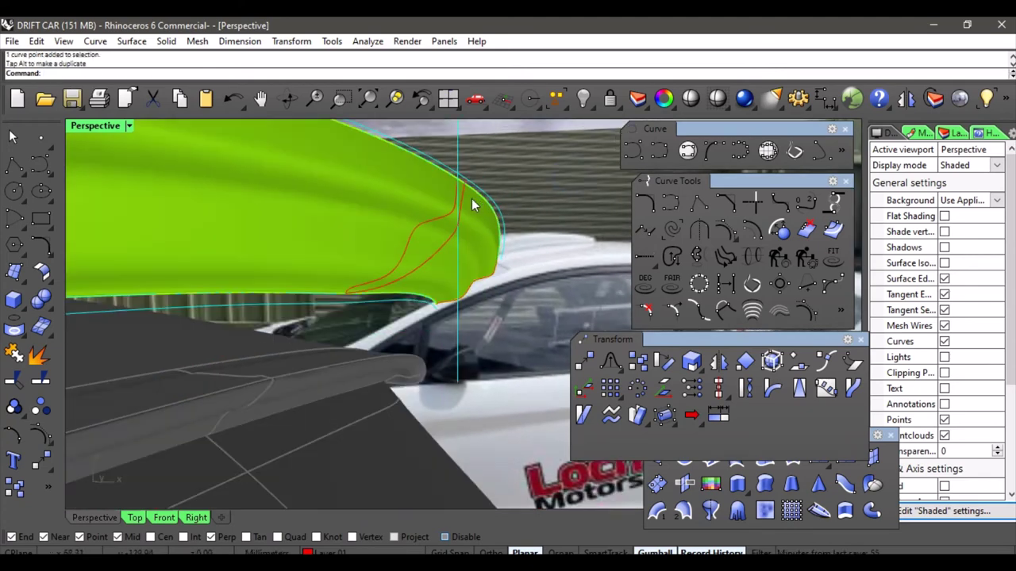
scroll(476, 198, "down", 4)
right_click_drag(475, 216, 486, 295)
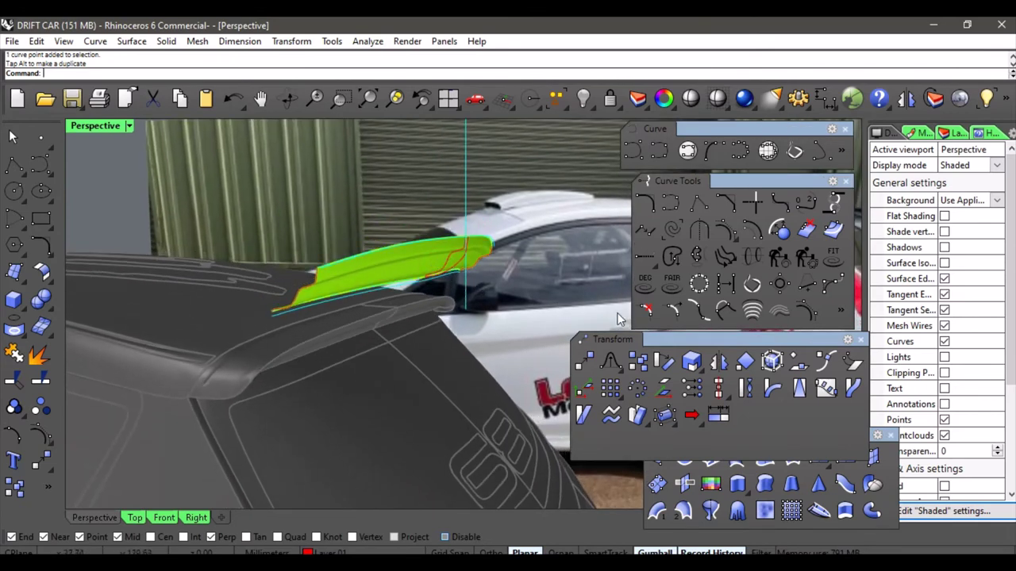
left_click(744, 361)
scroll(463, 251, "up", 6)
left_click(455, 276)
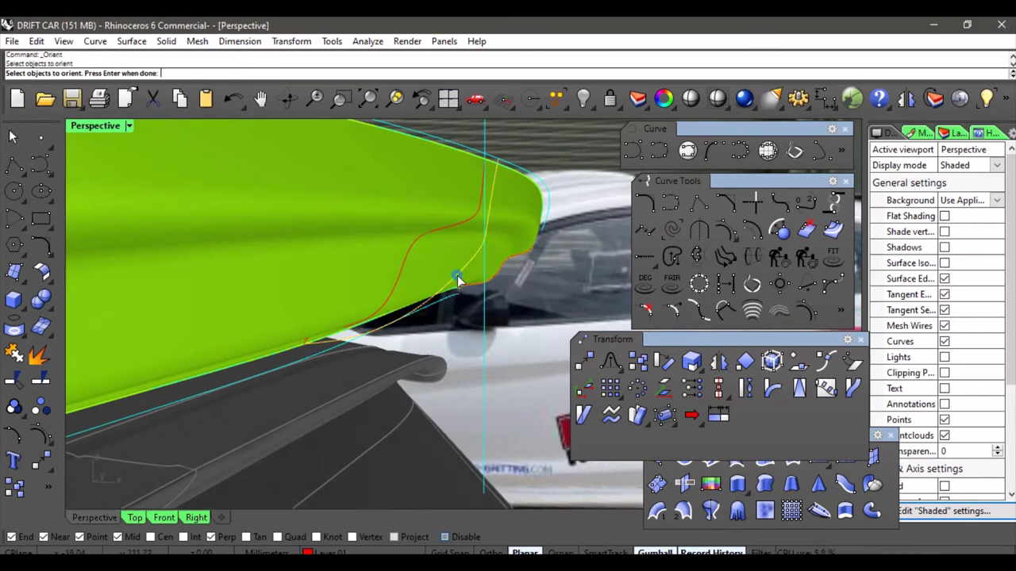
key("Return")
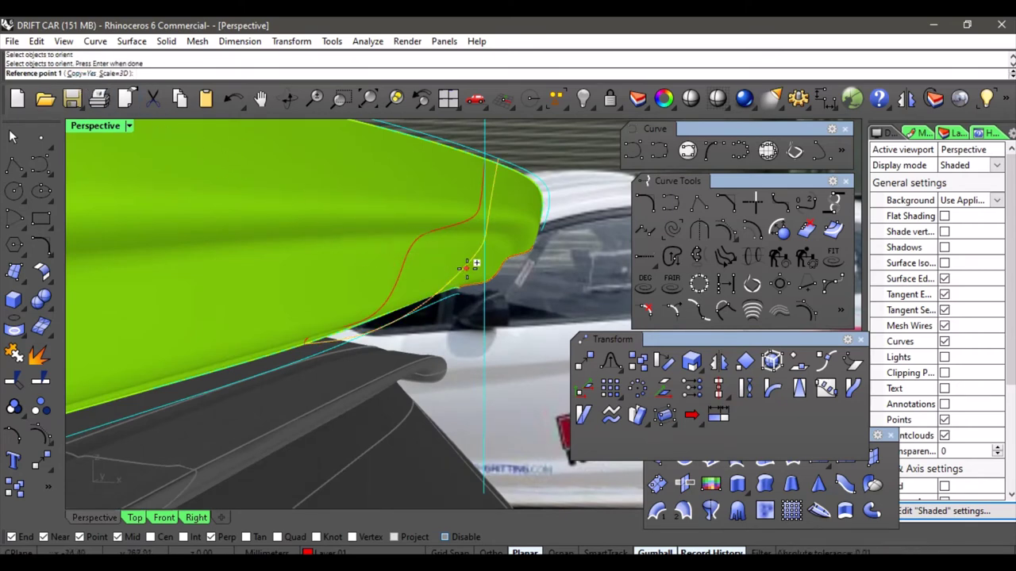
left_click(508, 168)
scroll(330, 353, "up", 2)
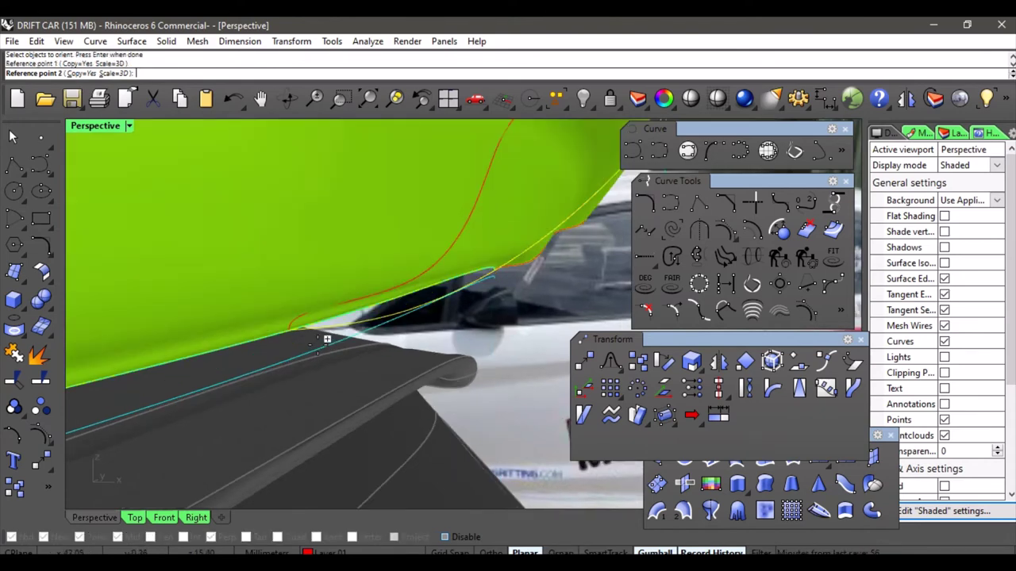
scroll(308, 325, "down", 3)
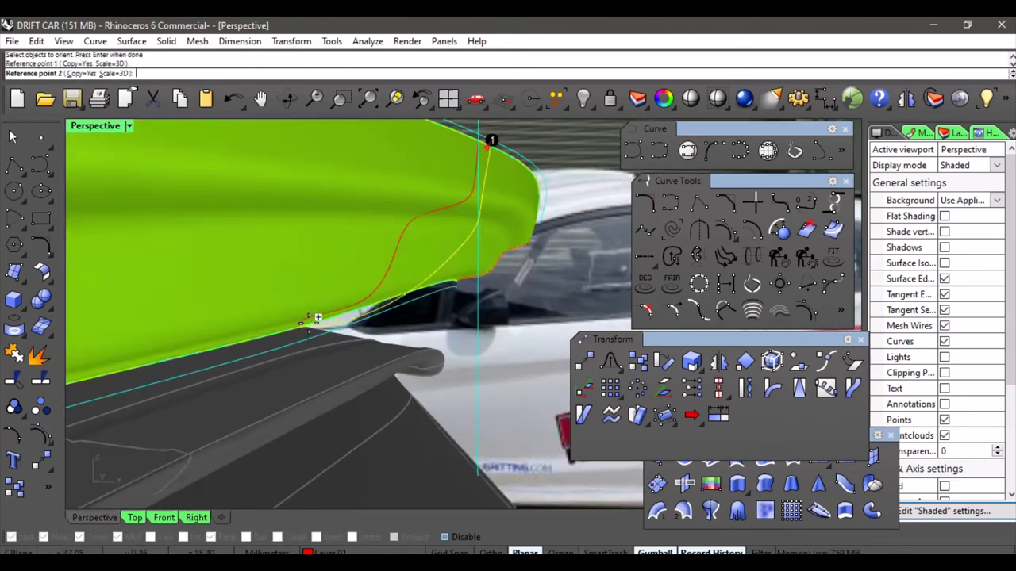
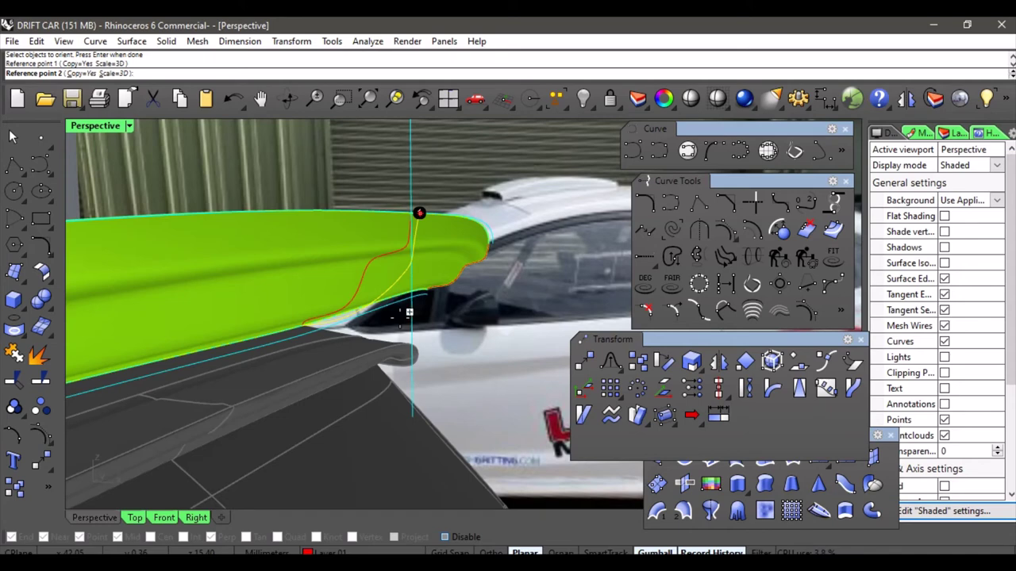
left_click(410, 313)
scroll(322, 328, "up", 2)
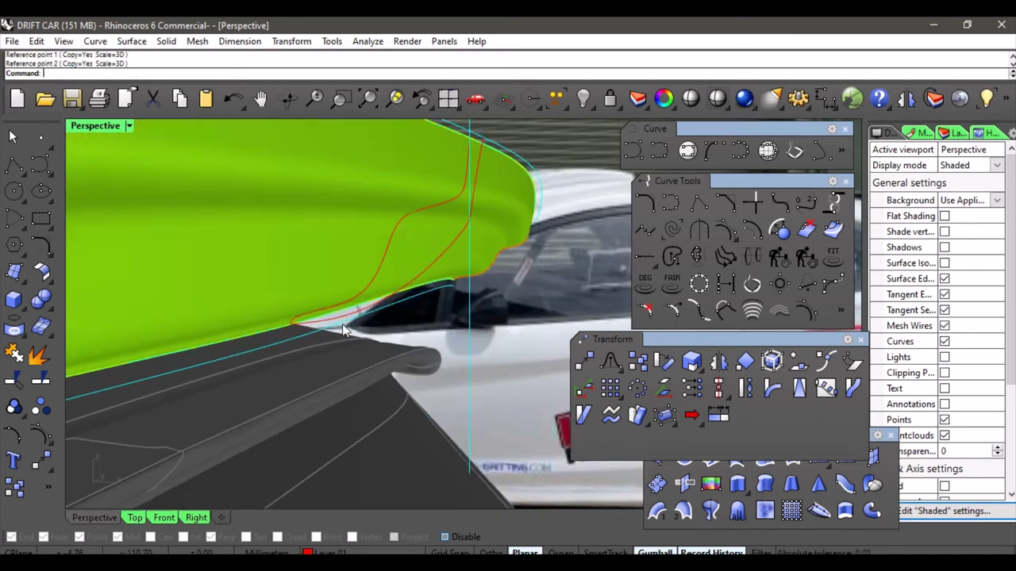
Move the last three control points at the new centre curve's lower end down onto the lowered lower guide curve.
left_click(343, 323)
scroll(293, 333, "up", 1)
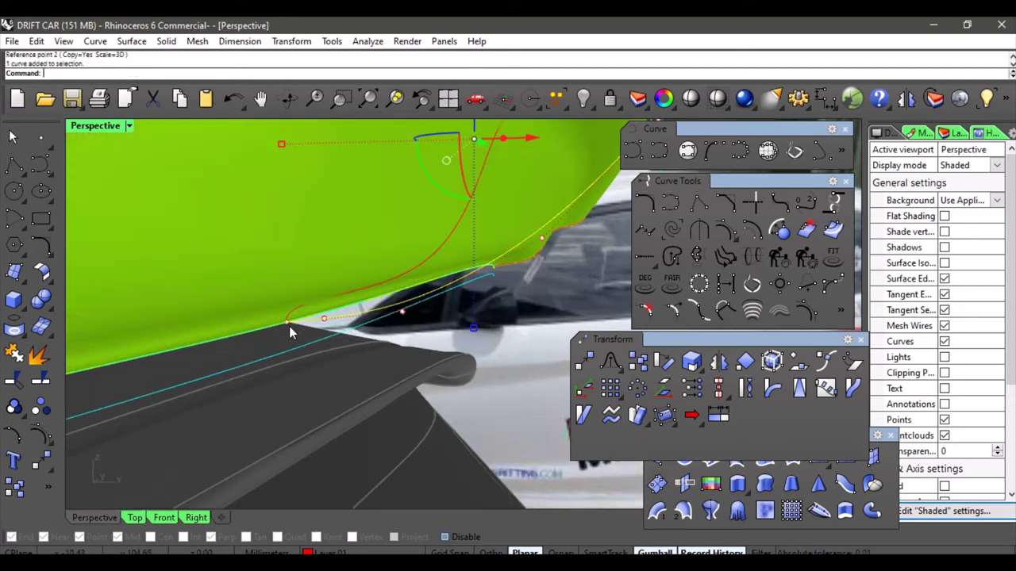
left_click(286, 321)
left_click(324, 319, "shift")
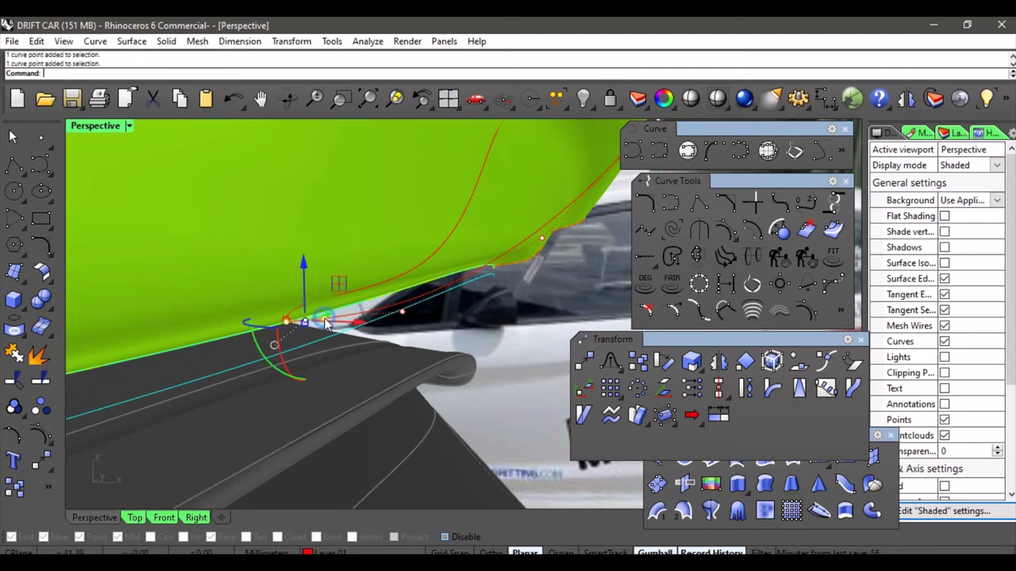
left_click(342, 322)
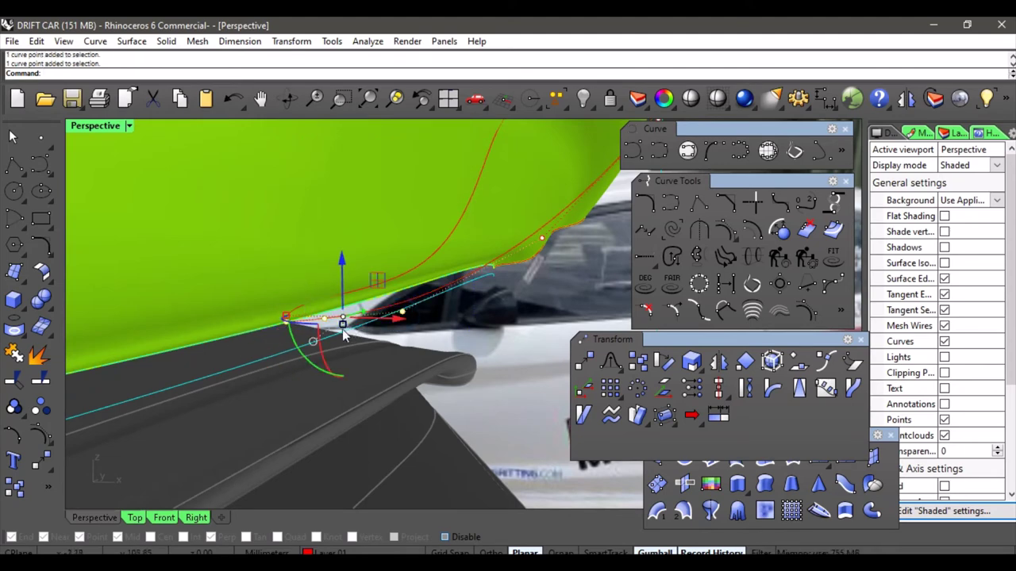
left_click(581, 361)
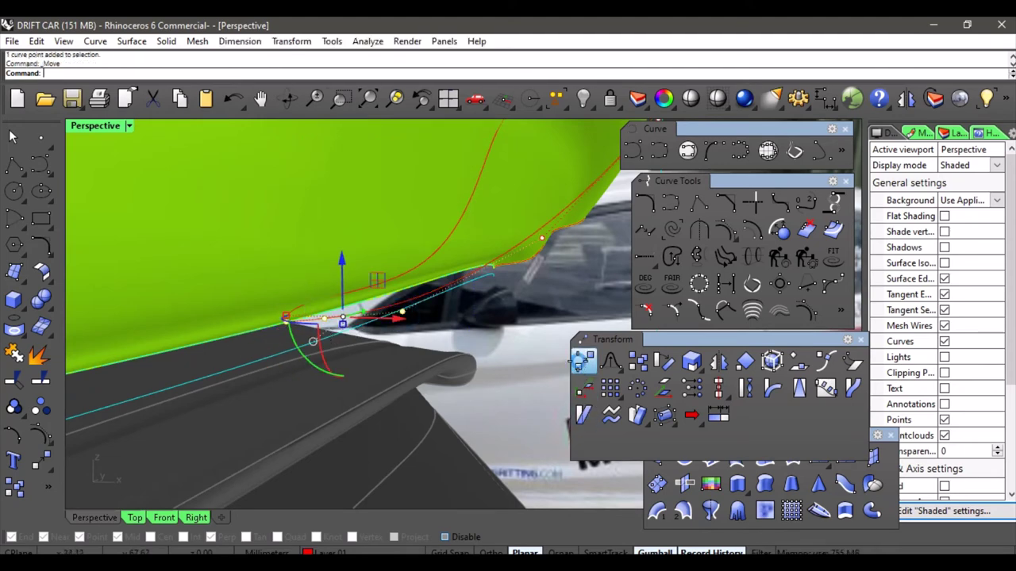
left_click(286, 323)
left_click(287, 351)
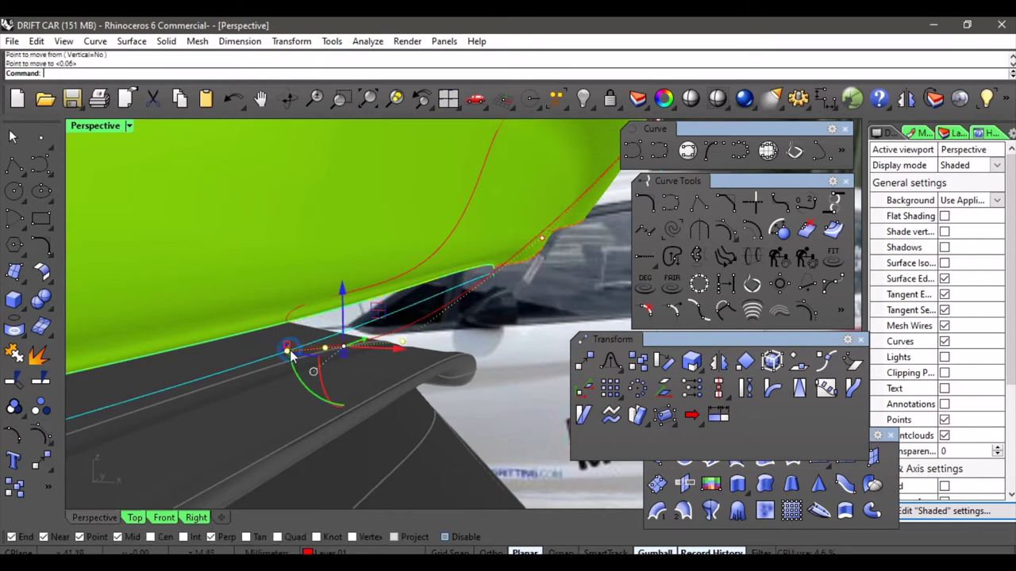
Orient a 3D-scaled copy of the new centre curve to the spoiler's end, matching its two ends to the offset guide curves' ends.
scroll(326, 330, "down", 3)
right_click_drag(404, 363, 462, 292)
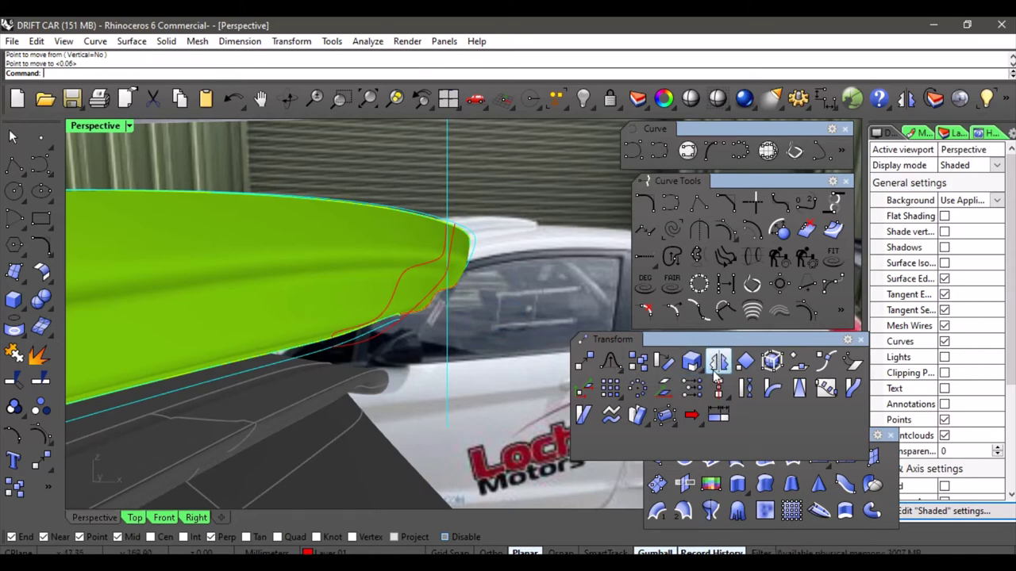
left_click(744, 361)
left_click(434, 288)
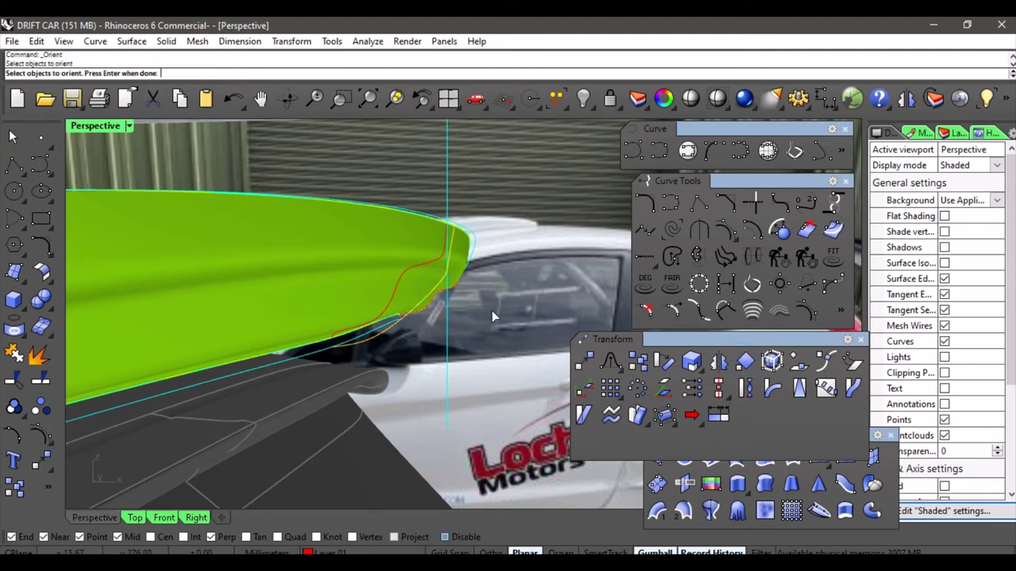
key("Return")
left_click(455, 223)
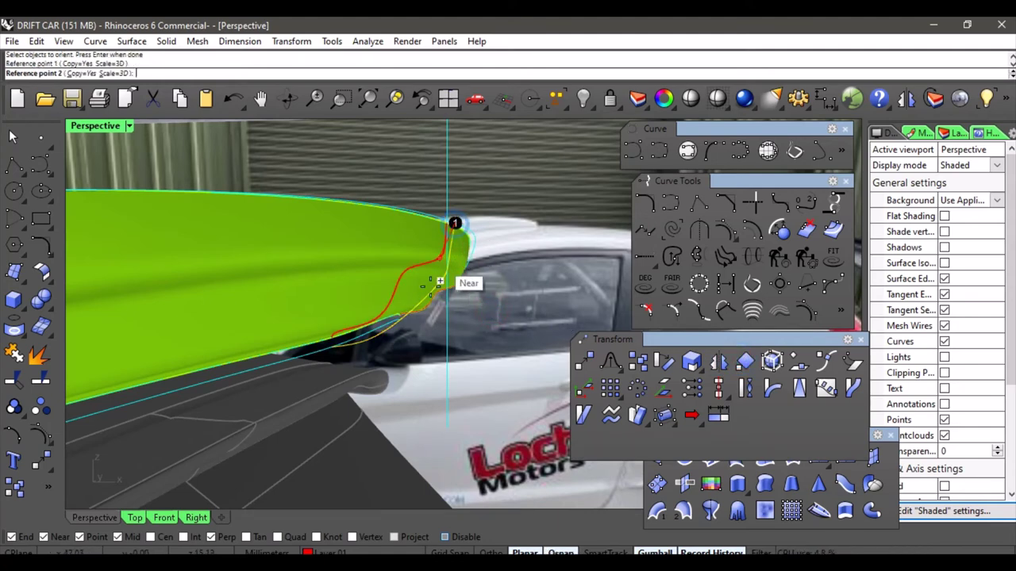
left_click(332, 347)
scroll(422, 330, "down", 5)
right_click_drag(445, 324, 467, 243)
scroll(436, 326, "up", 4)
left_click(460, 232)
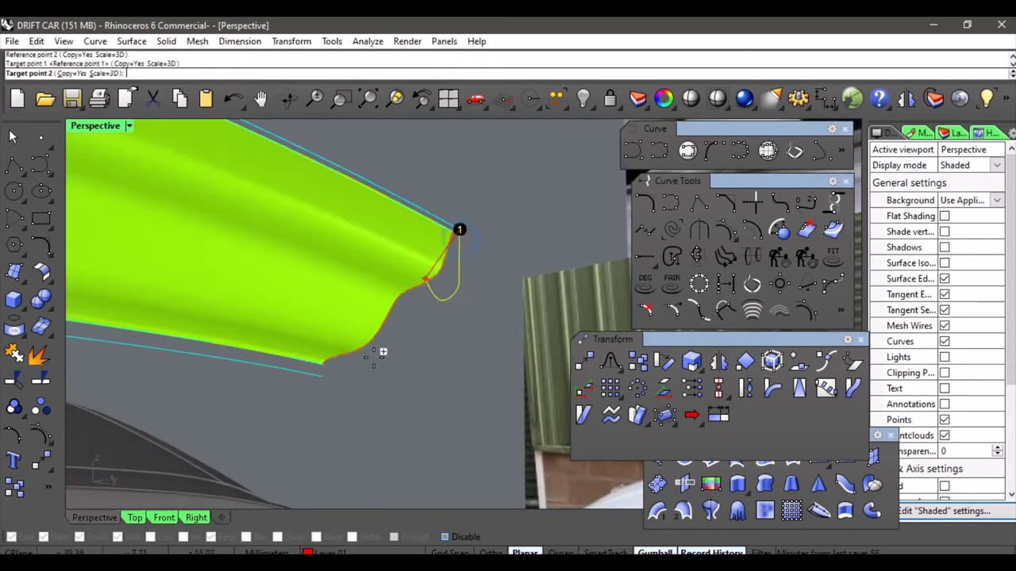
left_click(343, 370)
right_click_drag(343, 371, 433, 347)
right_click(449, 270)
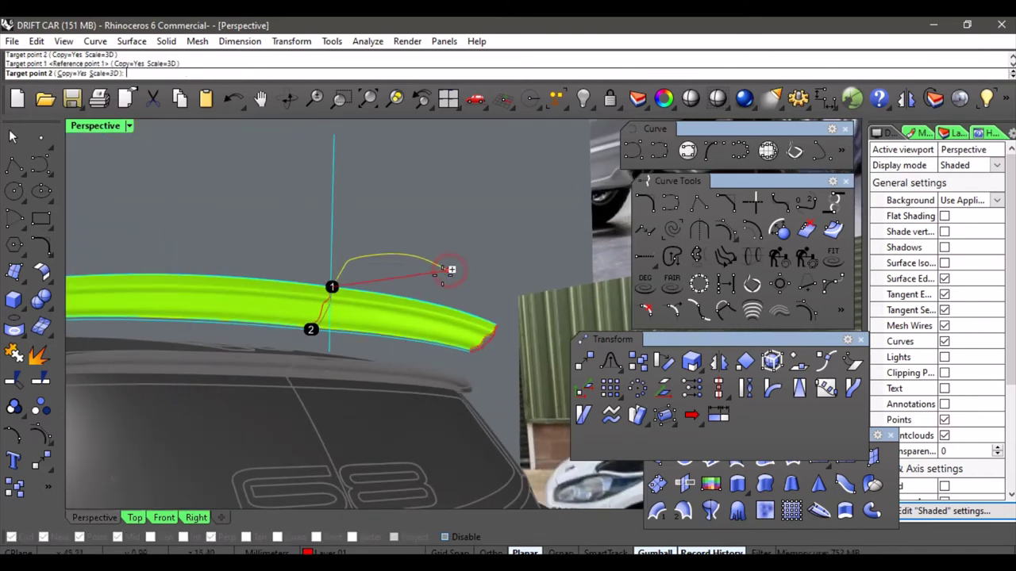
right_click(441, 276)
Examine the wing ends and supports in the rear-view reference photos and compare them with the spoiler's new end profile.
scroll(413, 285, "down", 9)
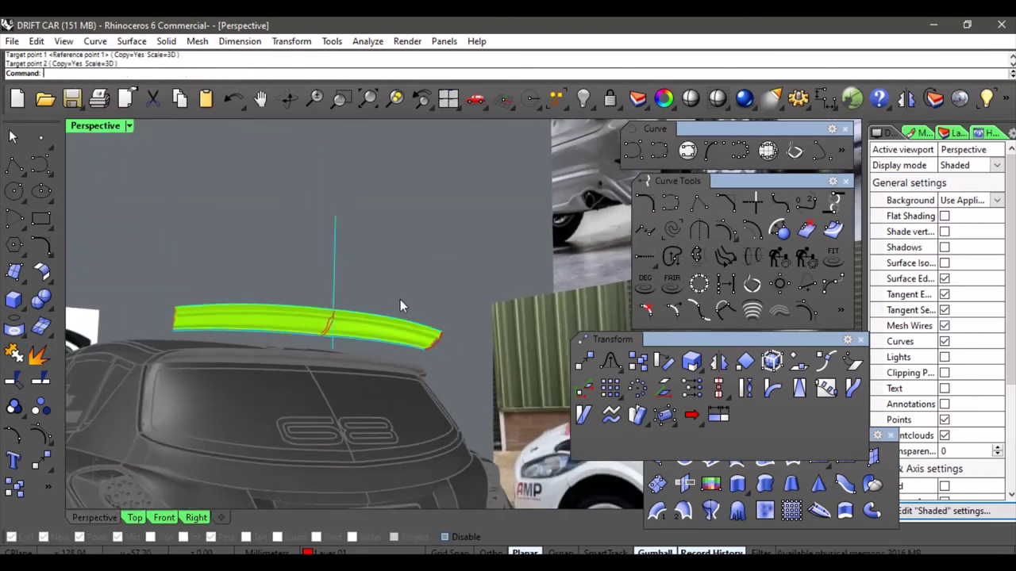
right_click_drag(386, 304, 279, 372, "shift")
right_click_drag(407, 290, 419, 358, "shift")
scroll(463, 230, "up", 5)
right_click_drag(463, 225, 344, 361, "shift")
scroll(301, 195, "up", 4)
scroll(267, 226, "down", 1)
scroll(268, 226, "down", 10)
scroll(381, 288, "up", 2)
right_click_drag(381, 286, 435, 410, "shift")
scroll(351, 308, "up", 9)
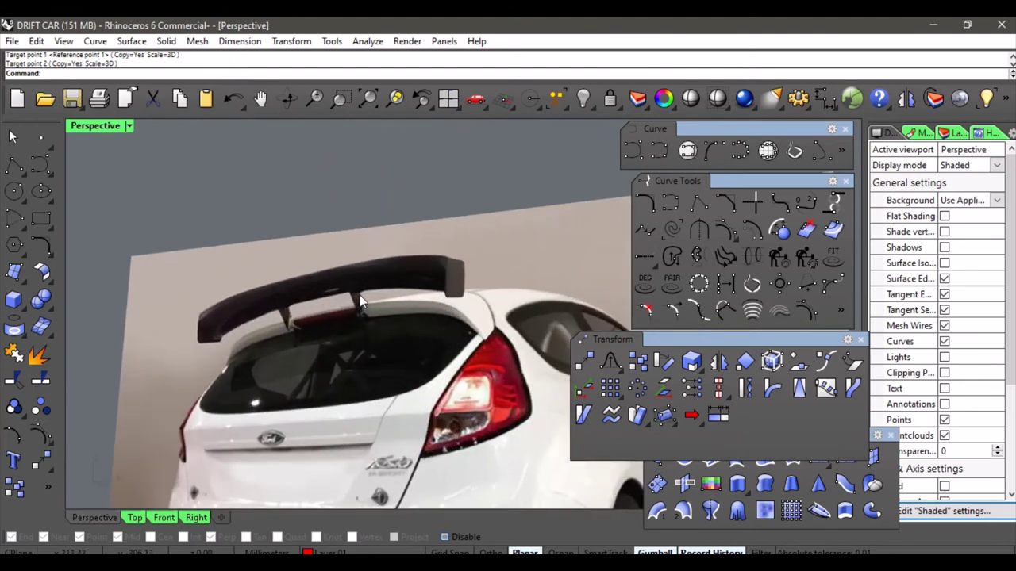
right_click_drag(540, 349, 390, 313, "shift")
scroll(469, 336, "up", 2)
scroll(469, 336, "down", 4)
right_click_drag(444, 390, 547, 411, "shift")
right_click_drag(379, 308, 288, 259)
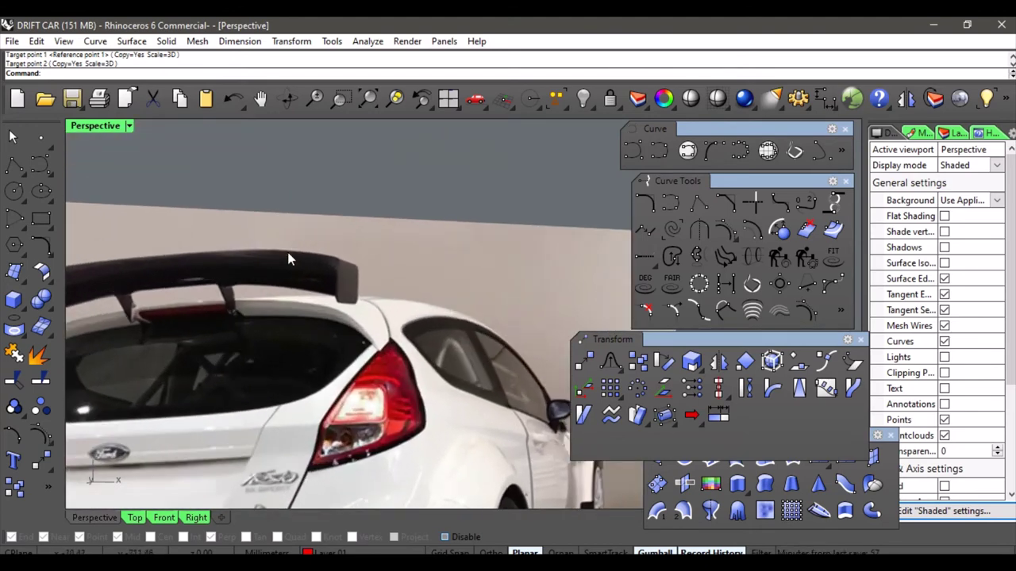
scroll(316, 268, "down", 8)
right_click_drag(316, 298, 376, 293, "shift")
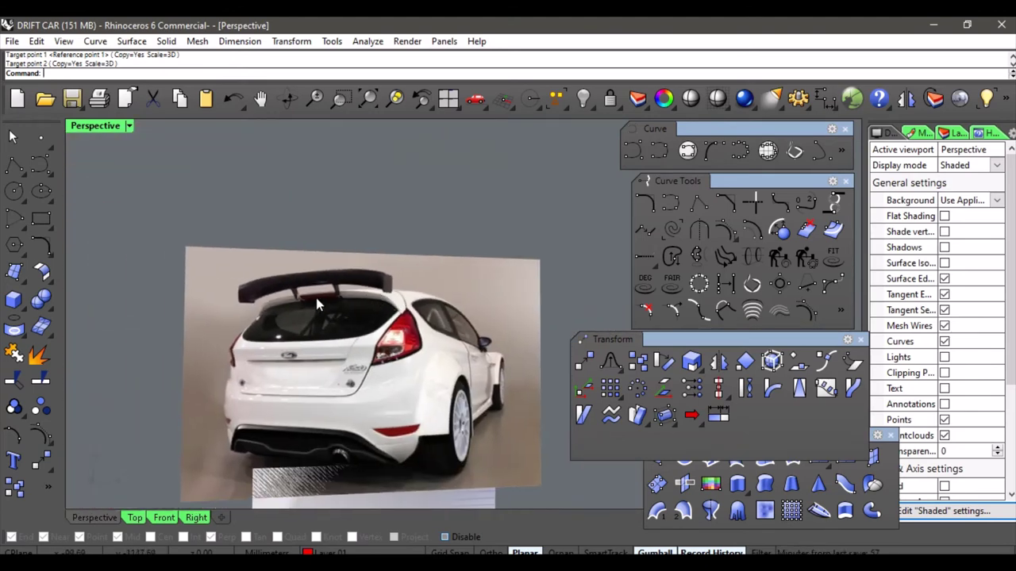
scroll(316, 298, "up", 9)
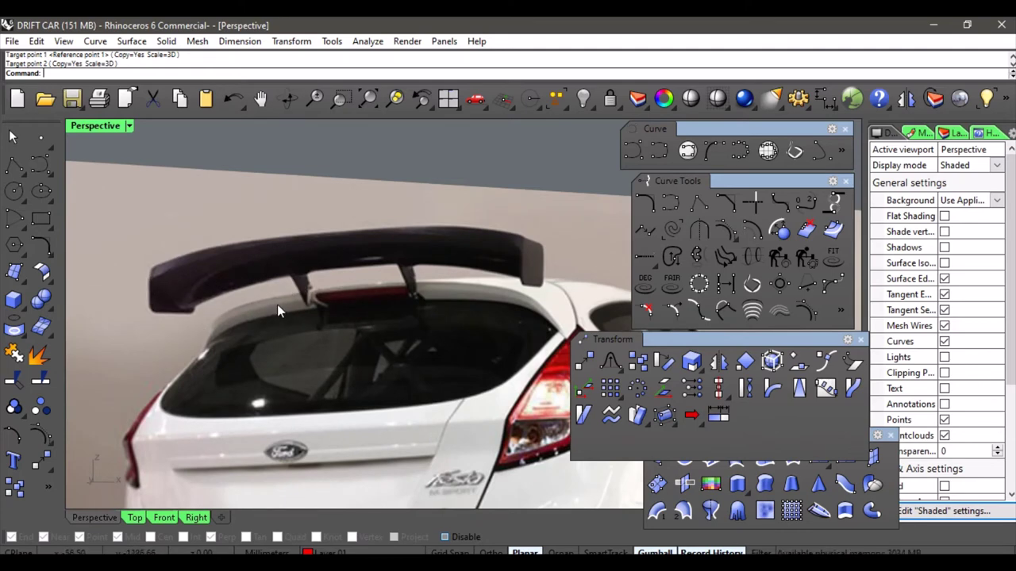
scroll(302, 322, "down", 5)
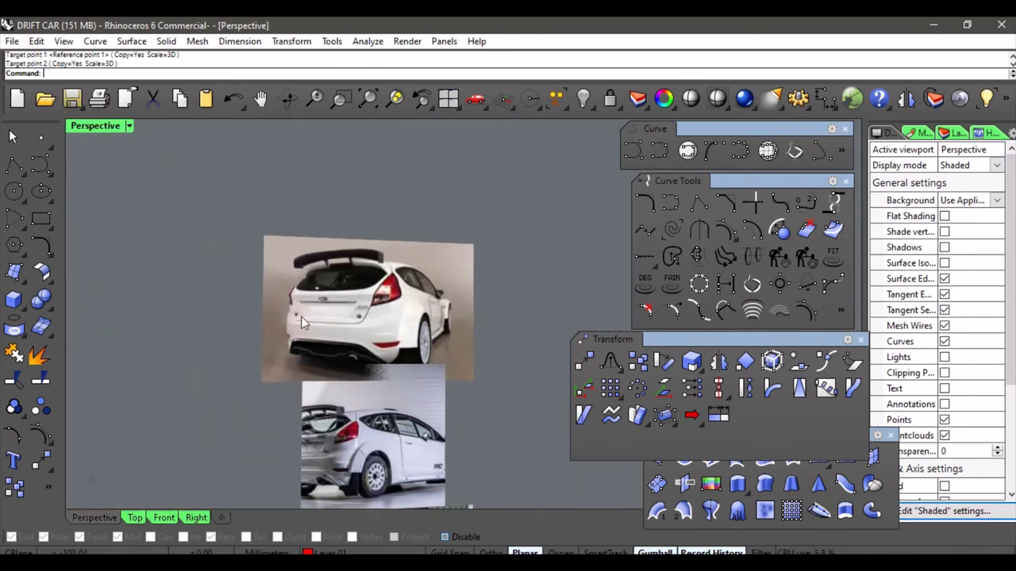
right_click_drag(302, 321, 431, 312)
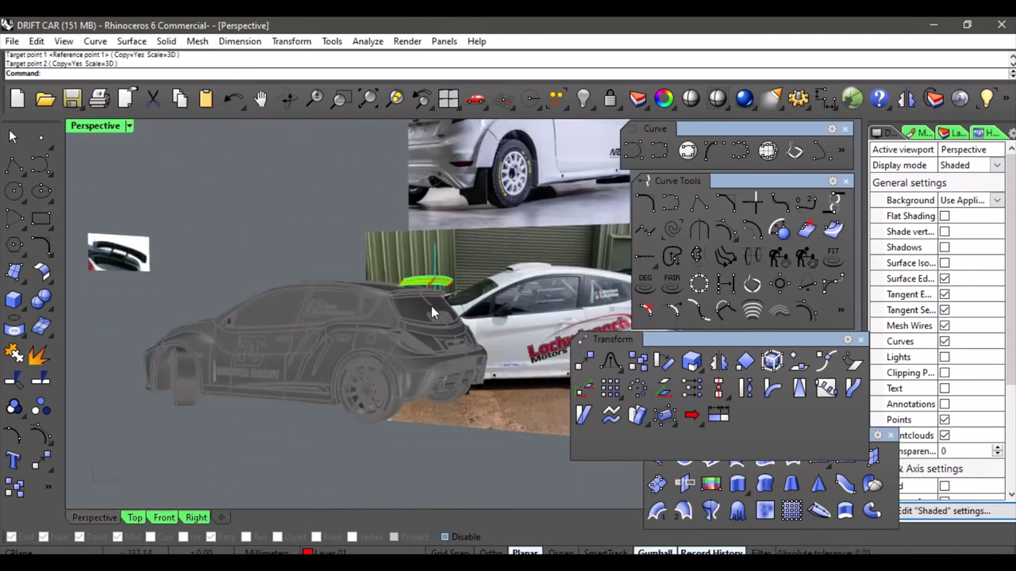
scroll(431, 312, "up", 6)
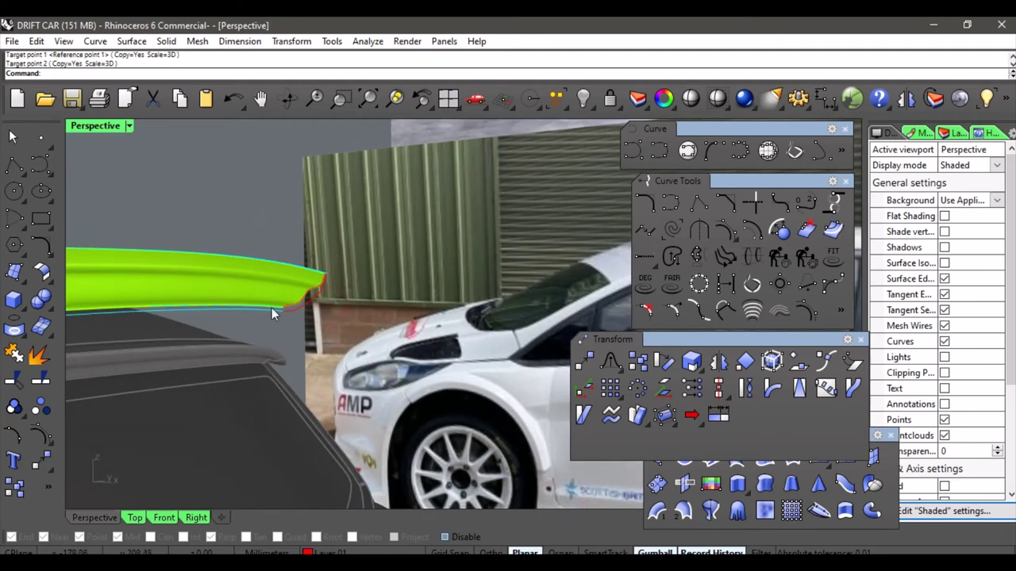
scroll(341, 342, "up", 5)
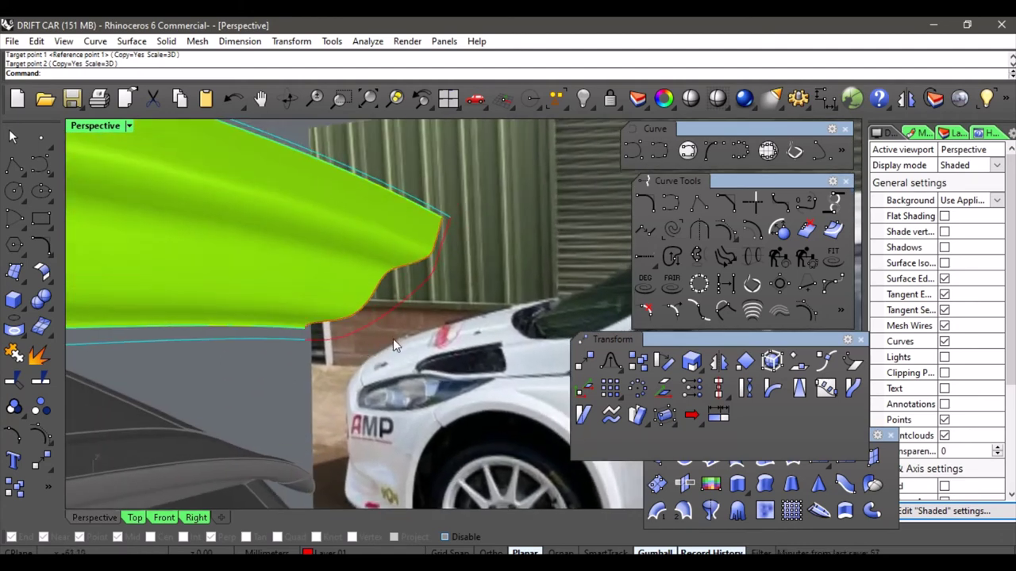
Move the two middle control points of the spoiler's end profile slightly inward and down to smooth its bend.
left_click(391, 310)
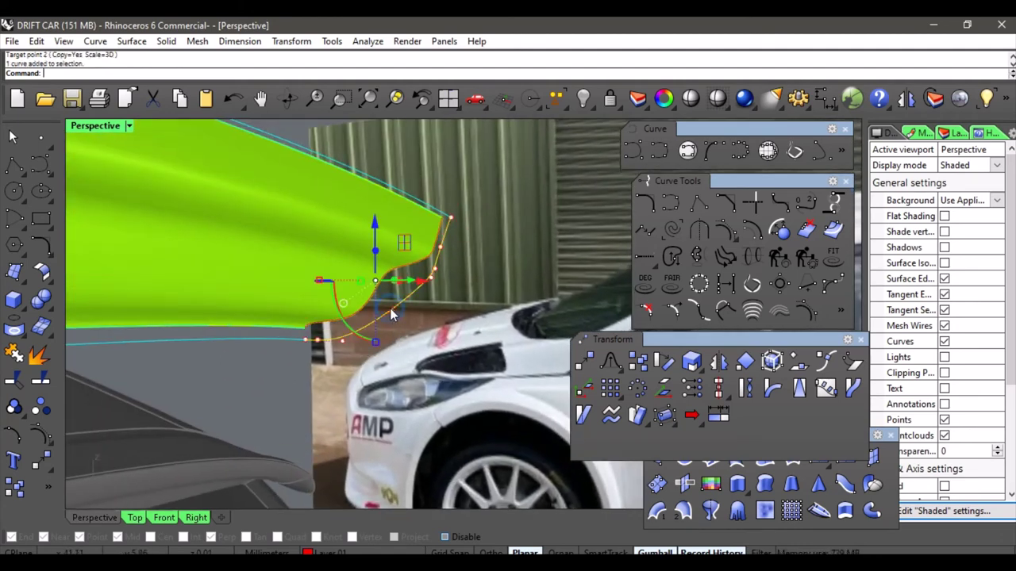
right_click_drag(424, 296, 433, 283)
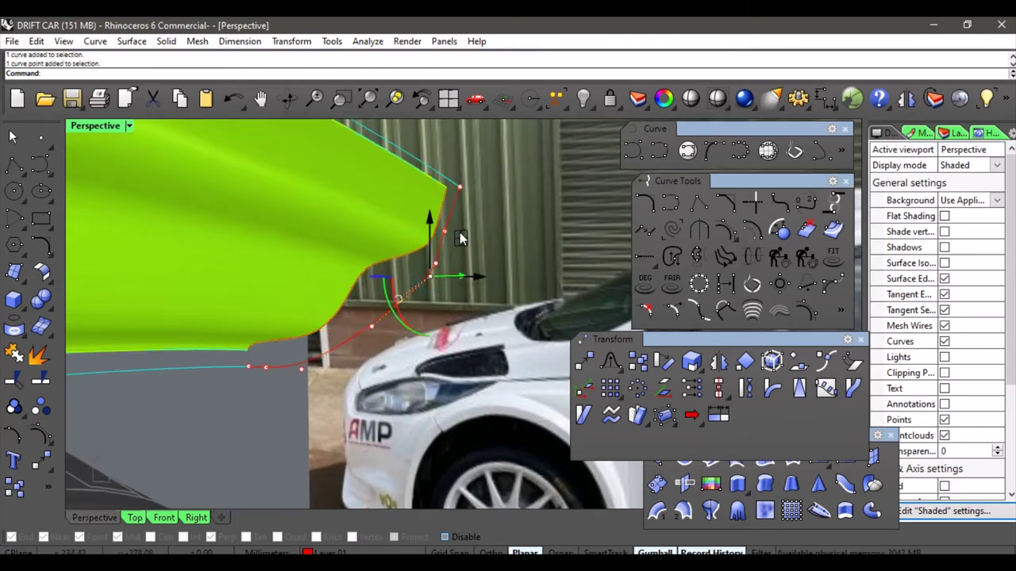
left_click_drag(460, 235, 441, 262)
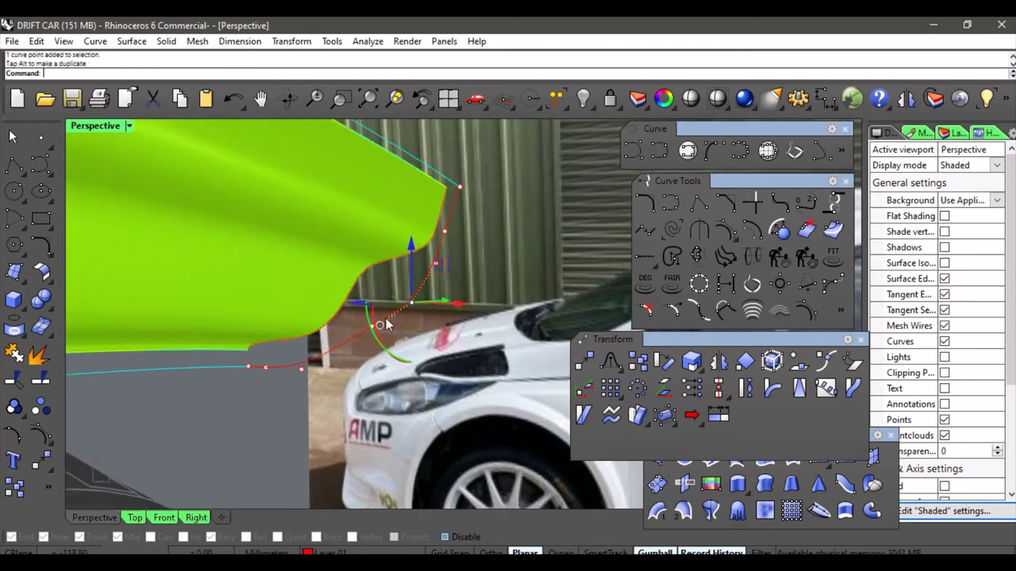
left_click(370, 331)
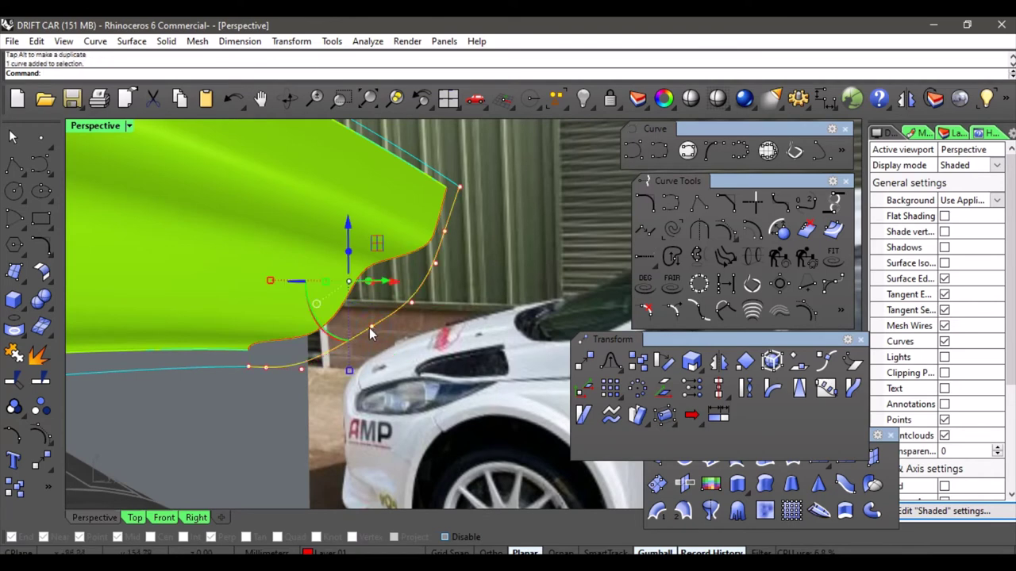
left_click(371, 326)
left_click_drag(396, 287, 388, 302)
left_click(442, 319)
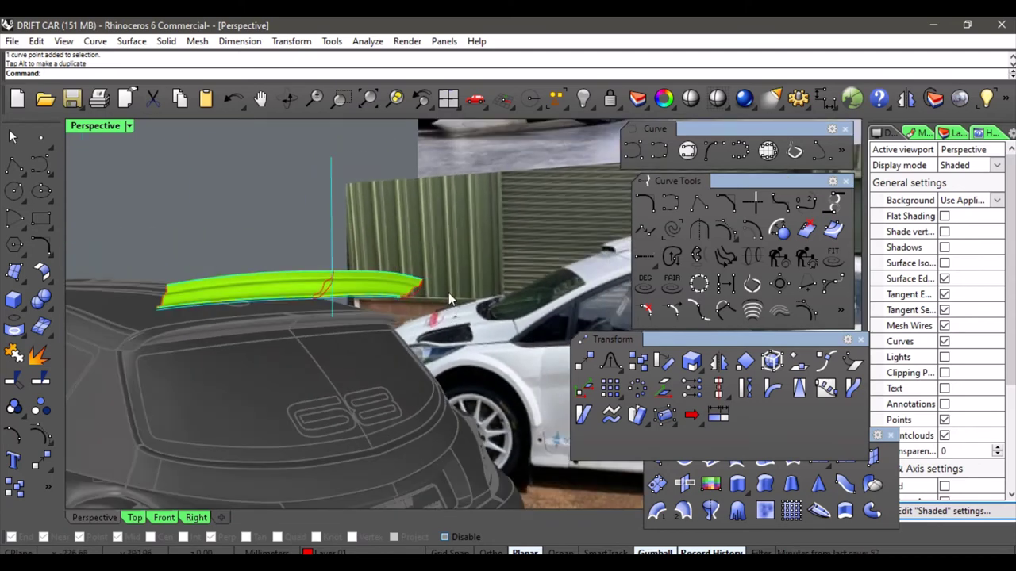
Mirror a copy of the reshaped end profile to the spoiler's opposite end across the vertical centre line.
right_click_drag(448, 292, 446, 310, "shift")
scroll(416, 319, "up", 6)
scroll(429, 289, "up", 7)
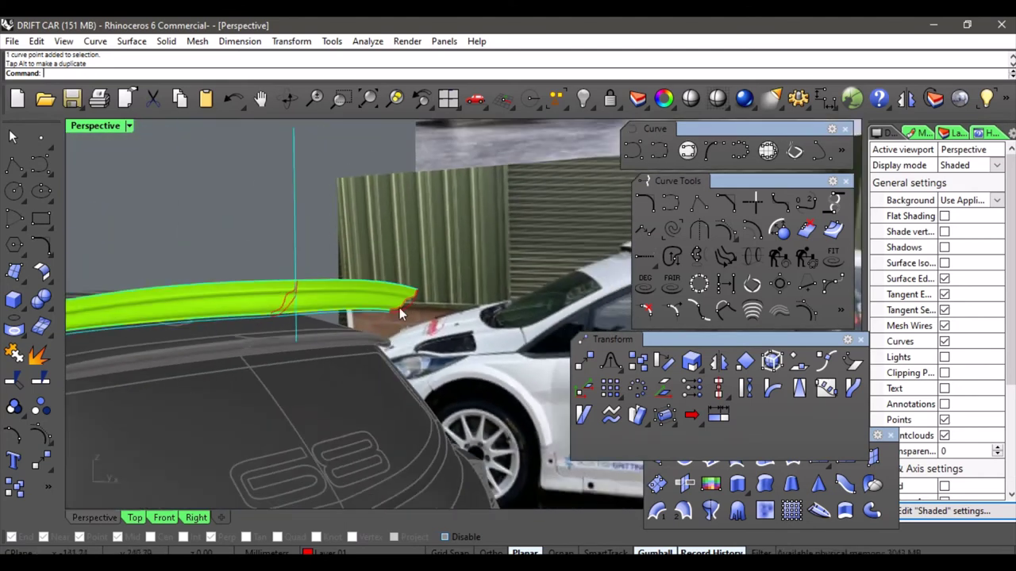
left_click(391, 313)
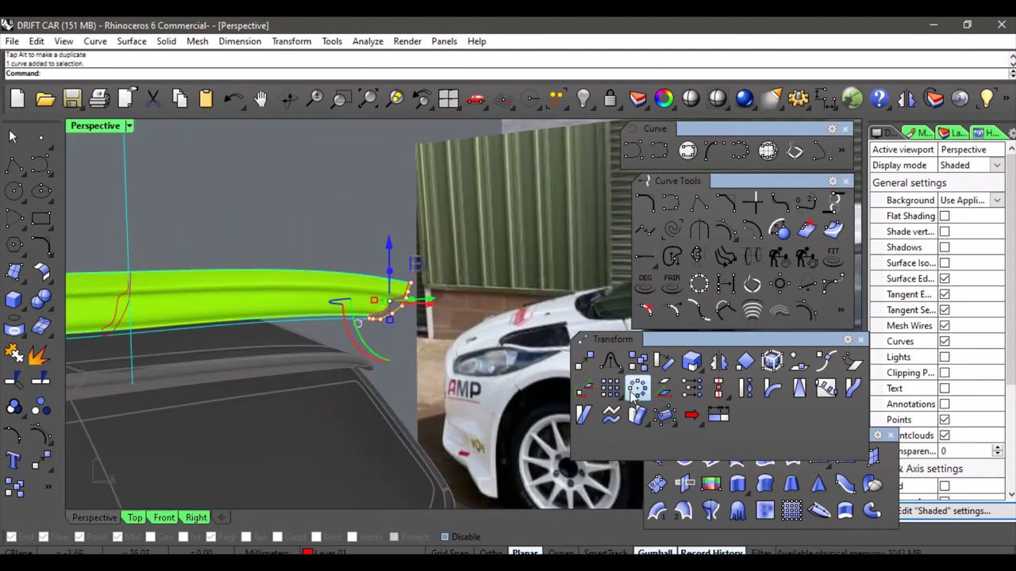
left_click(718, 361)
right_click_drag(283, 319, 346, 320)
scroll(322, 301, "up", 2)
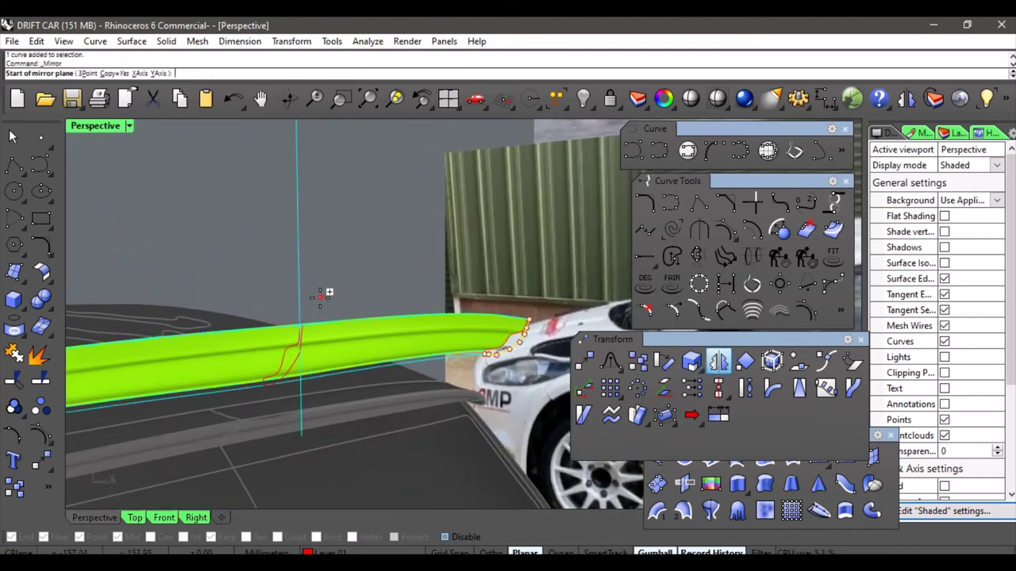
left_click(300, 293)
scroll(290, 285, "down", 5)
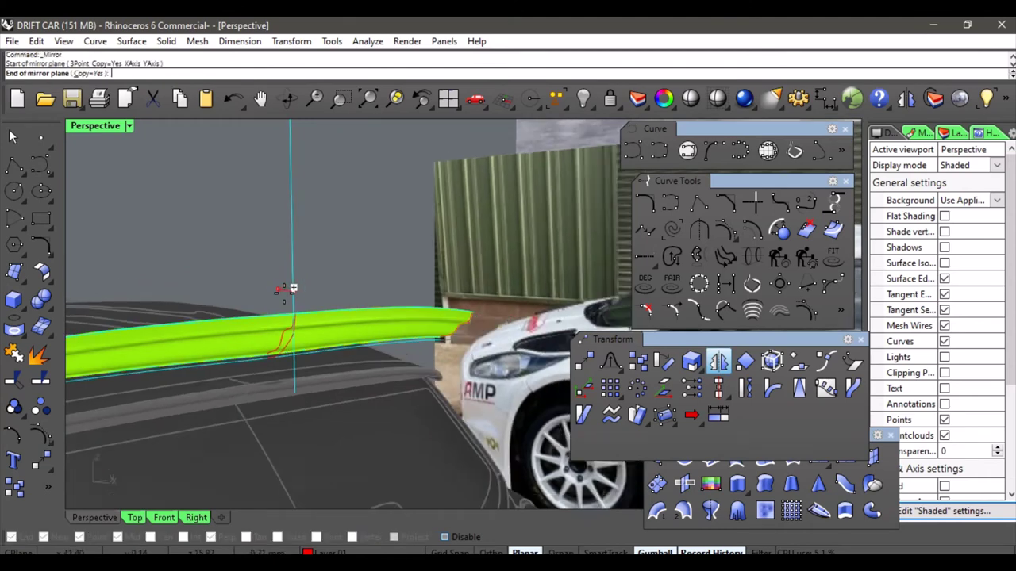
left_click(309, 279)
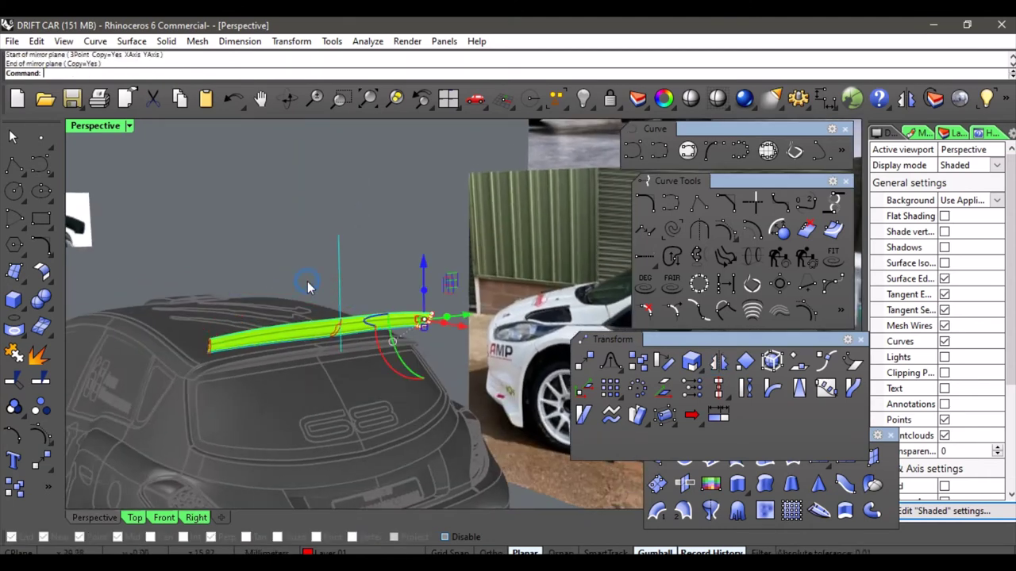
right_click_drag(288, 287, 323, 308)
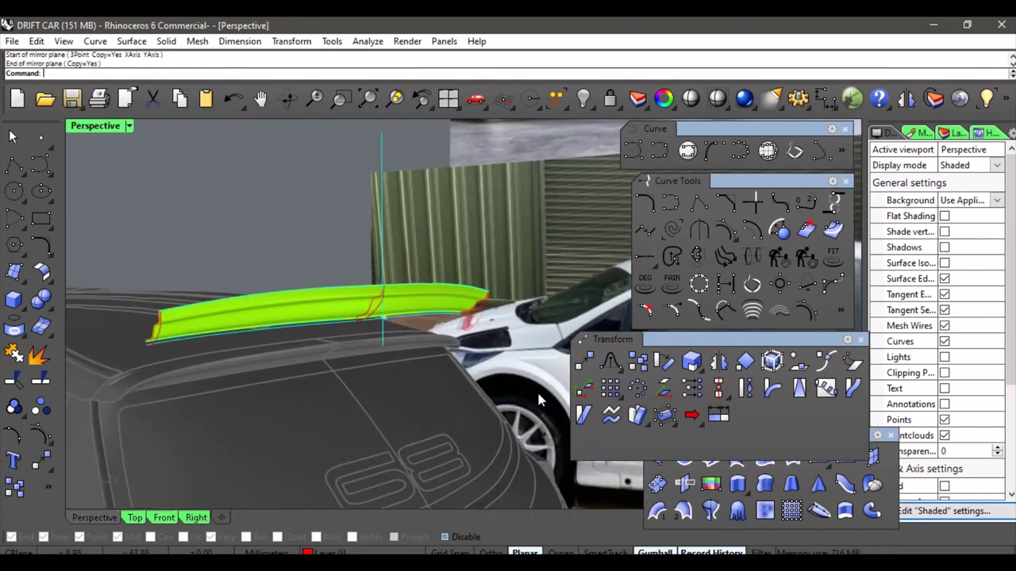
Sweep a surface along the two offset guide curves through both end profiles and the centre profile, leaving the cross sections unchanged.
left_click(682, 510)
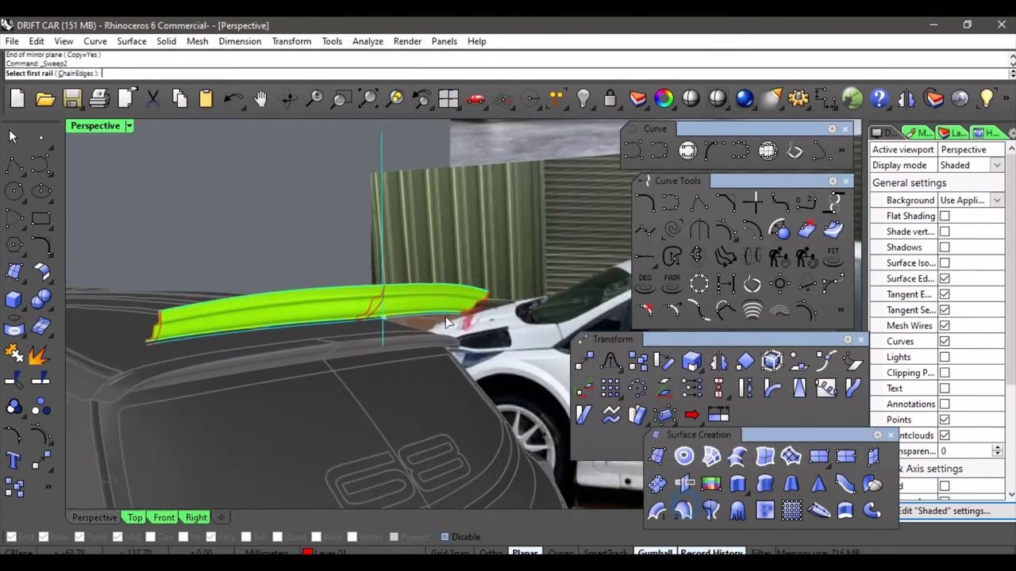
scroll(447, 322, "up", 8)
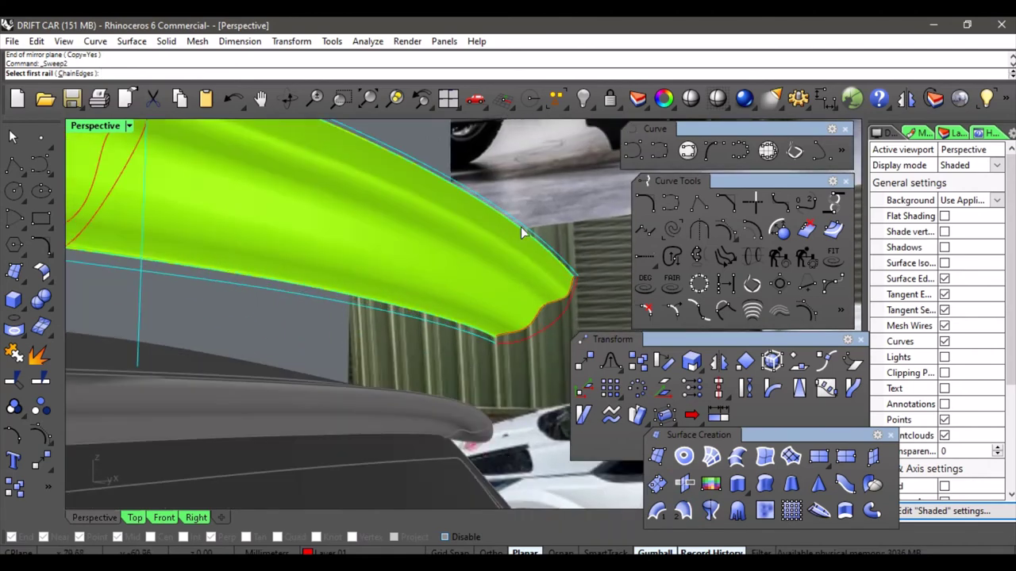
left_click(522, 227)
left_click(456, 331)
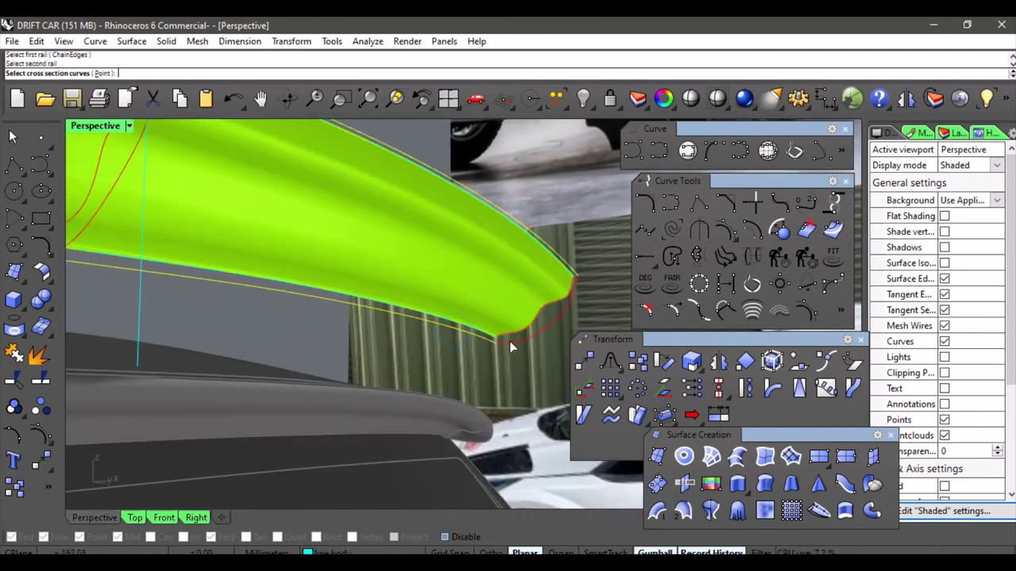
left_click(510, 341)
right_click_drag(509, 342, 469, 311)
left_click(456, 267)
scroll(447, 267, "down", 9)
scroll(351, 296, "up", 9)
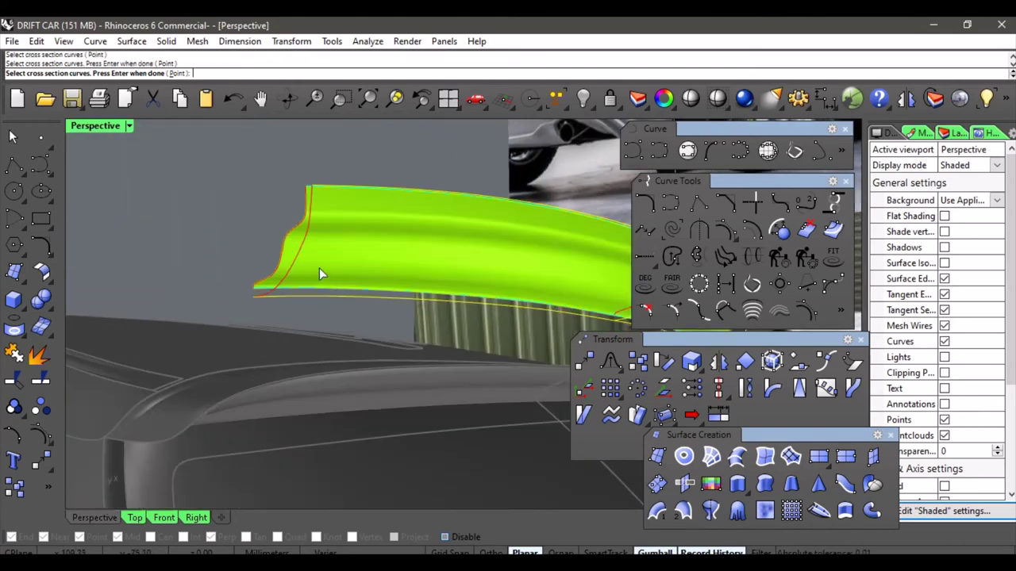
left_click(299, 253)
key("Return")
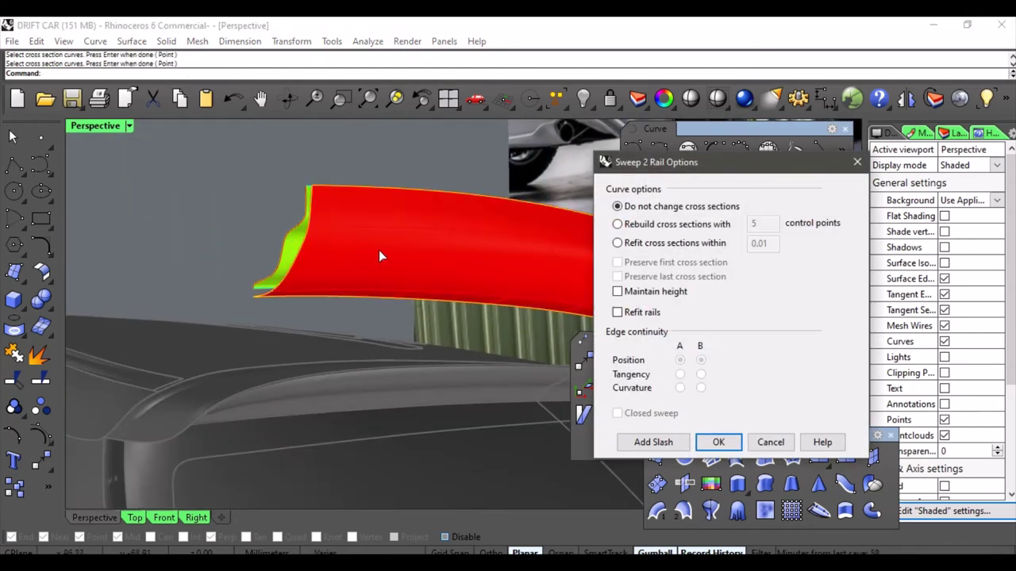
key("Return")
Move the new swept spoiler surface to the "line body" layer.
scroll(381, 252, "down", 7)
right_click_drag(382, 253, 327, 307, "shift")
scroll(341, 302, "up", 2)
left_click(359, 295)
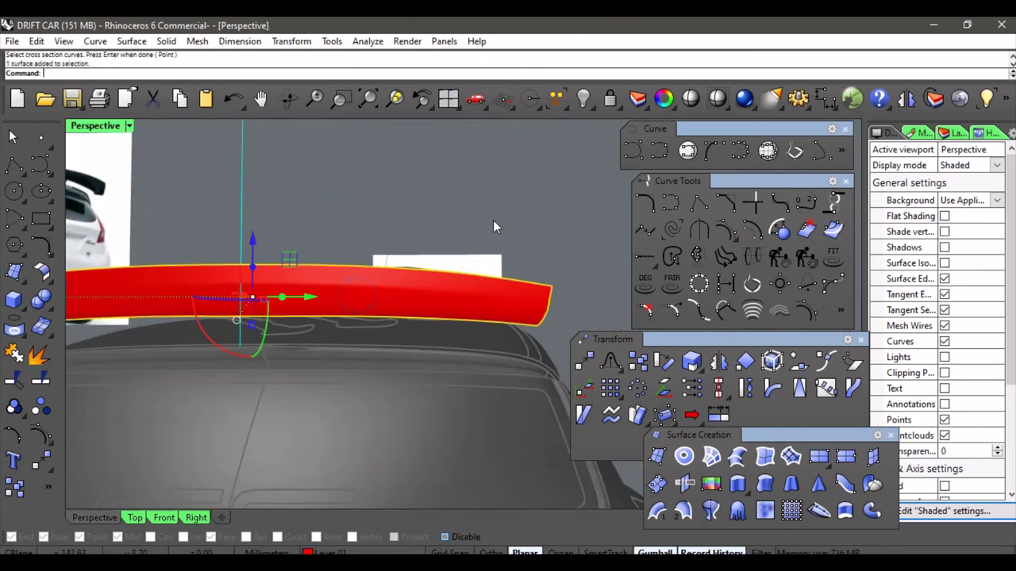
left_click(334, 553)
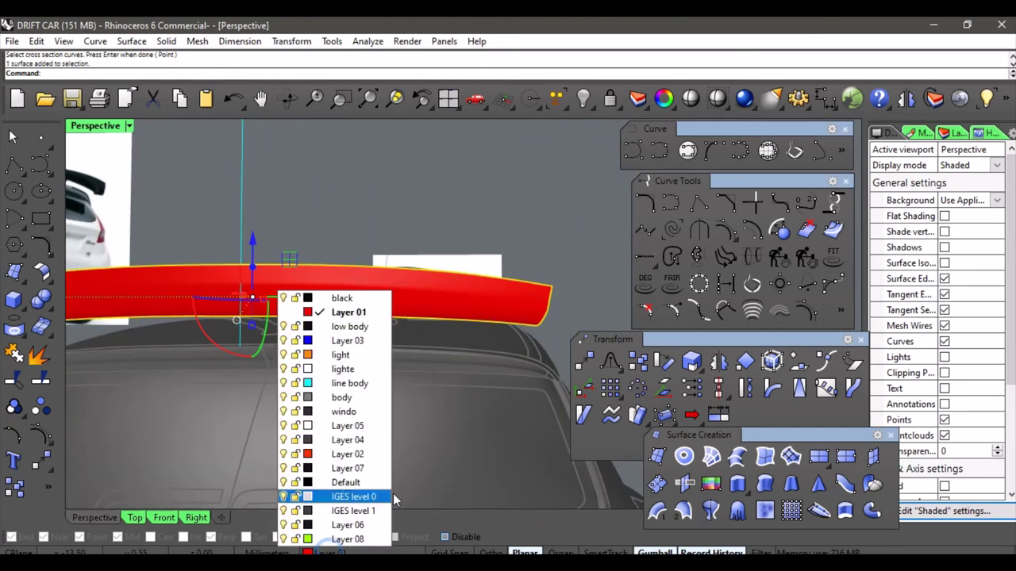
left_click(342, 381)
left_click(415, 214)
Examine the wing's underside, ends and supports in the rear-view reference photo and compare them with the new swept surface.
scroll(420, 242, "down", 6)
right_click_drag(420, 245, 427, 307)
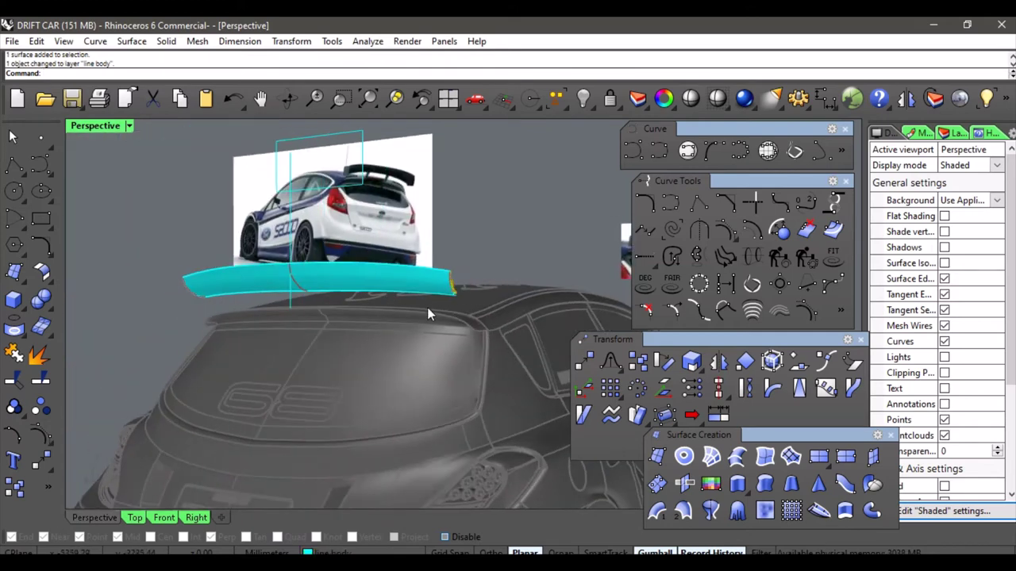
scroll(388, 161, "up", 5)
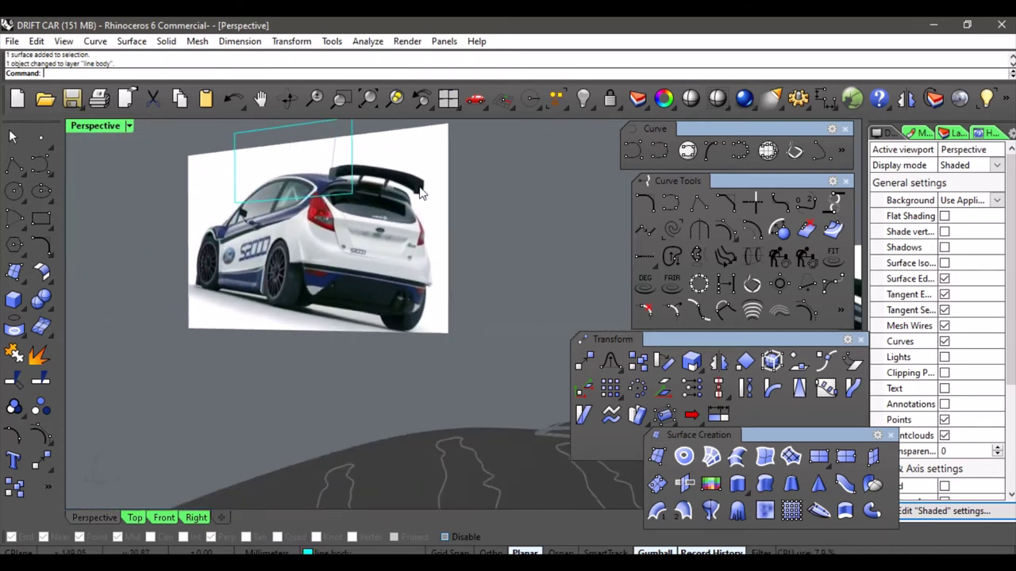
scroll(405, 186, "up", 5)
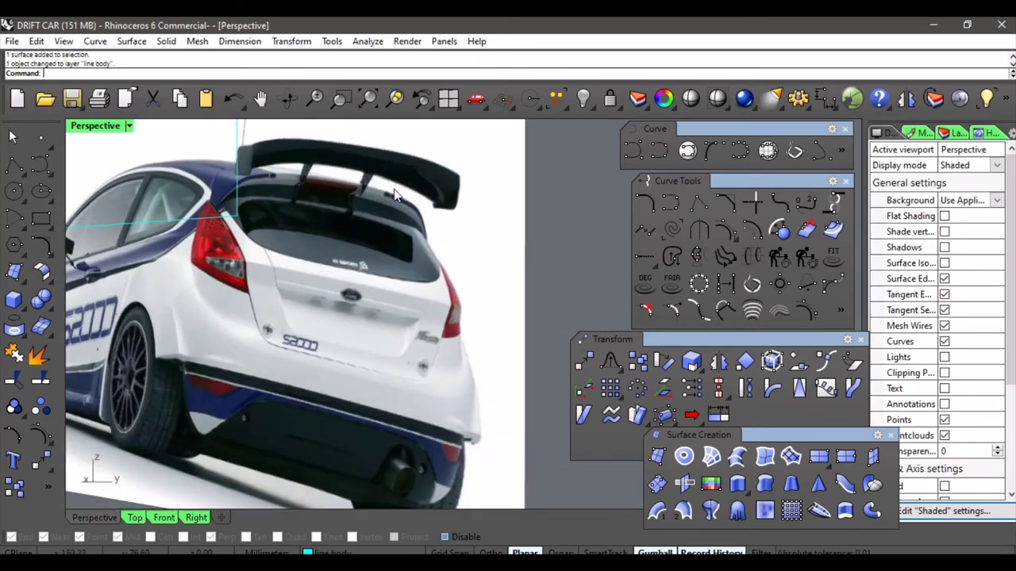
scroll(391, 191, "up", 5)
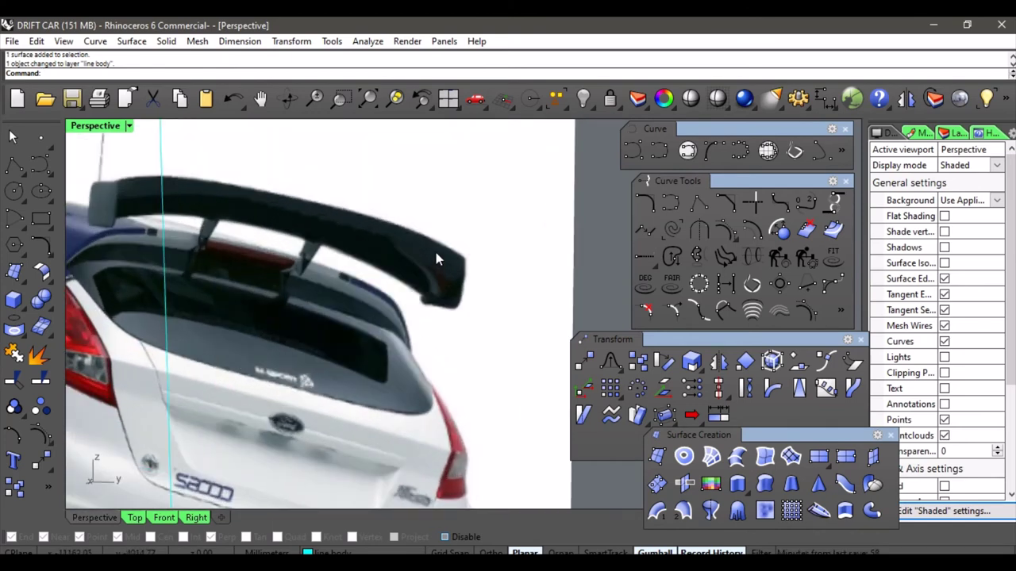
scroll(431, 254, "down", 10)
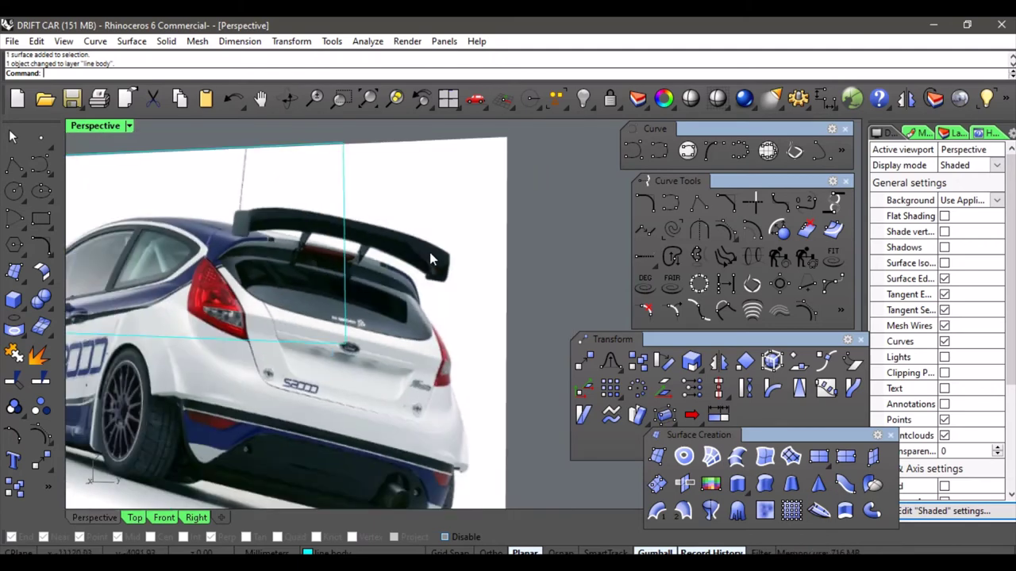
scroll(359, 266, "up", 10)
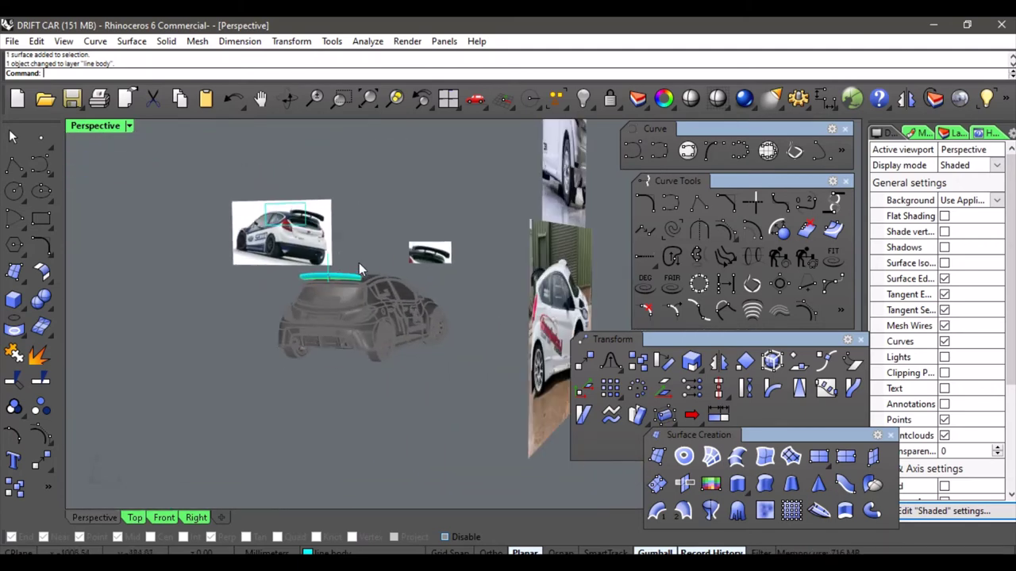
right_click_drag(357, 294, 209, 302)
scroll(337, 279, "up", 7)
scroll(329, 288, "down", 7)
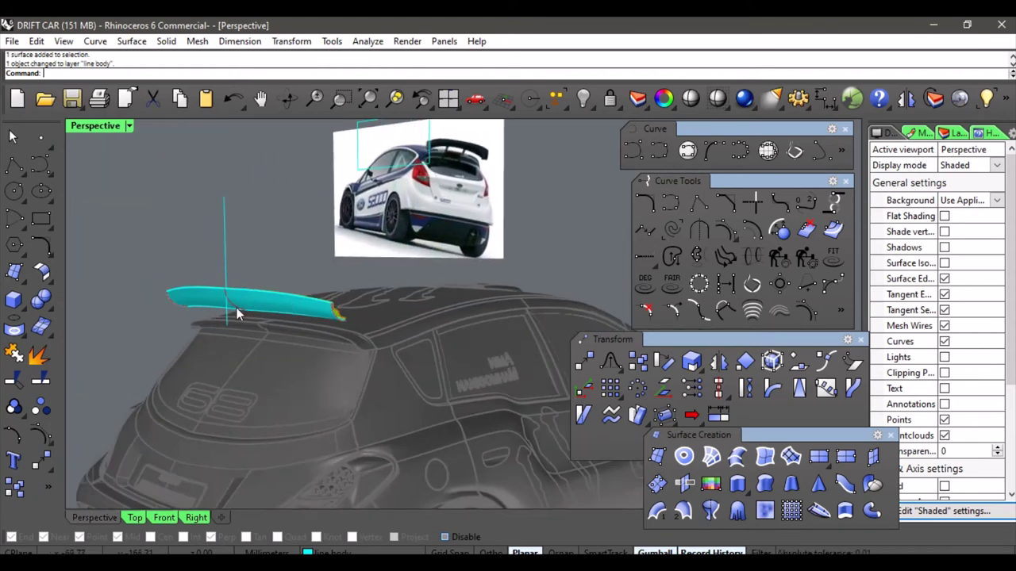
scroll(220, 312, "up", 2)
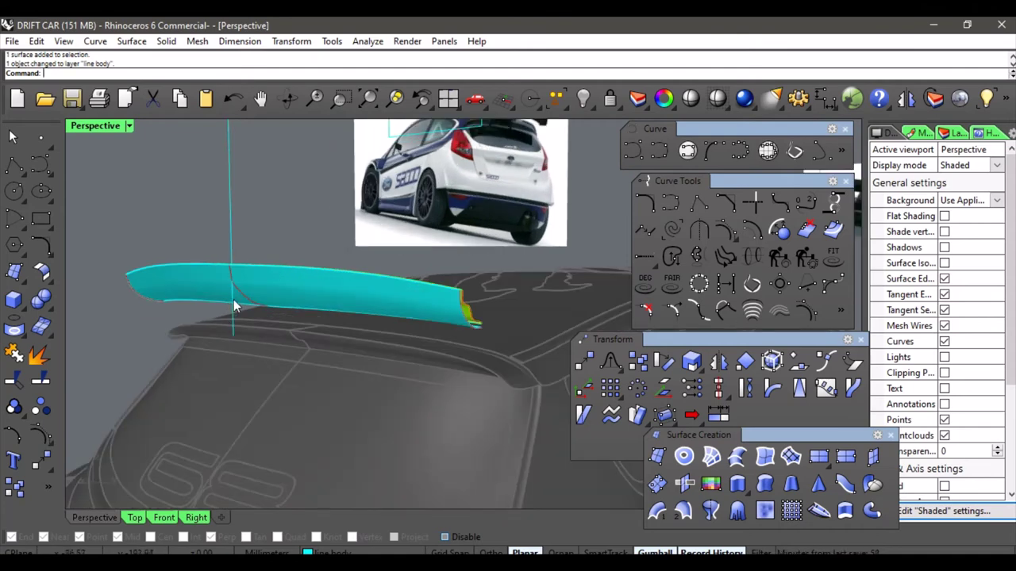
Shift the three control points at and just above the centre profile's bend slightly to reshape the swept surface.
scroll(238, 293, "up", 5)
left_click(248, 254)
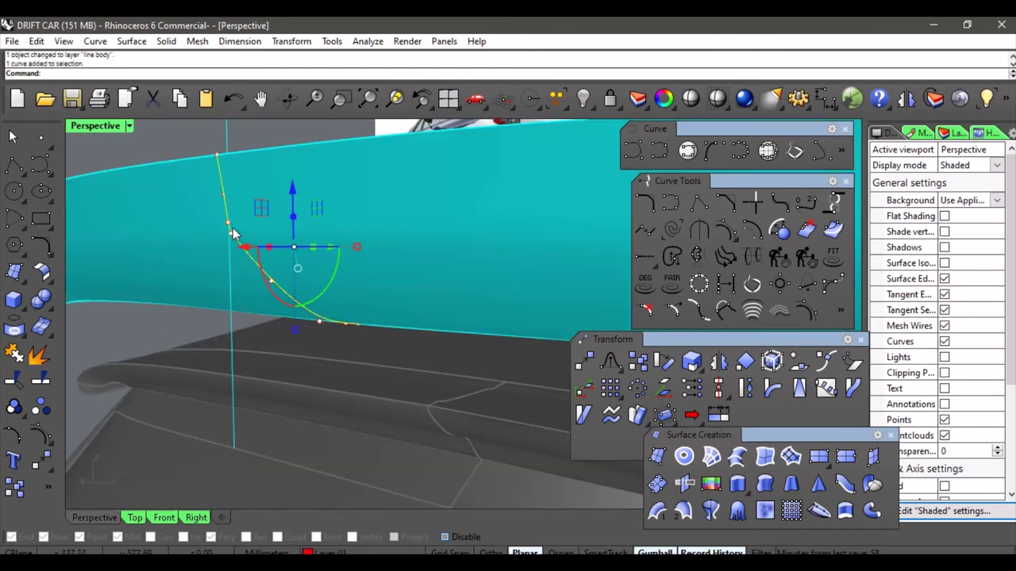
left_click(226, 199)
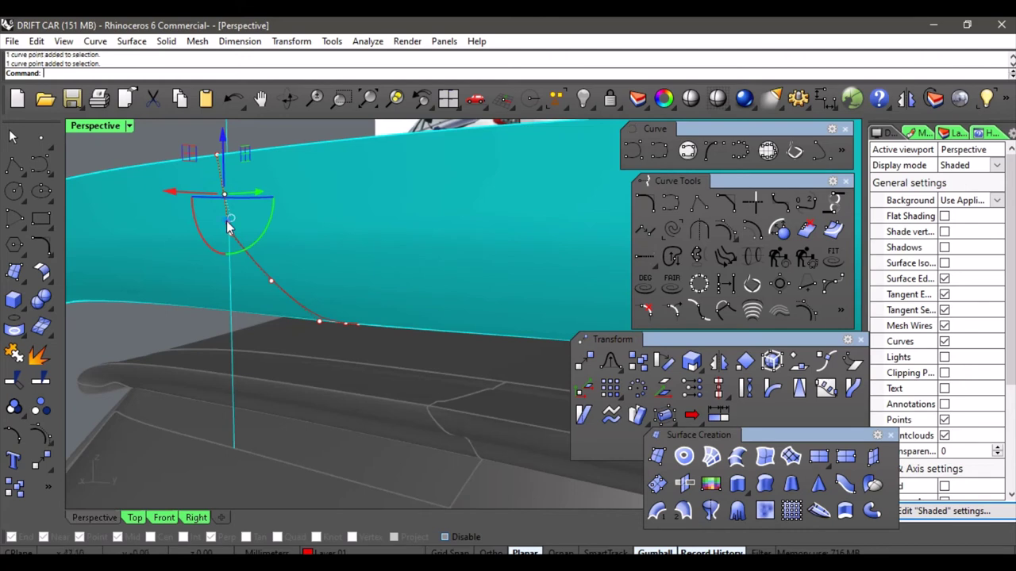
left_click(227, 222, "shift")
left_click(229, 234, "shift")
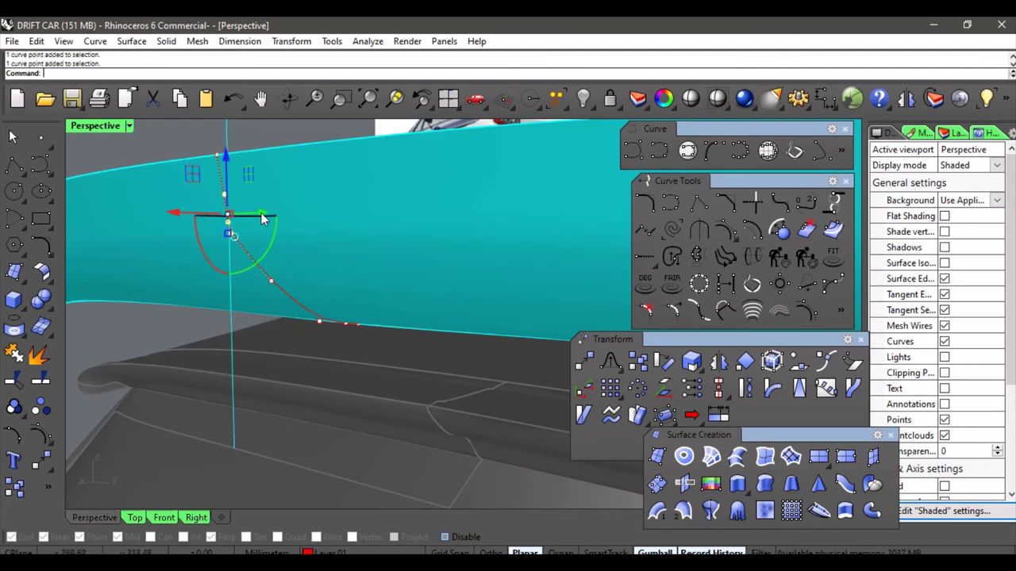
left_click_drag(261, 212, 247, 214)
left_click(198, 135)
key("Escape")
scroll(213, 196, "down", 10)
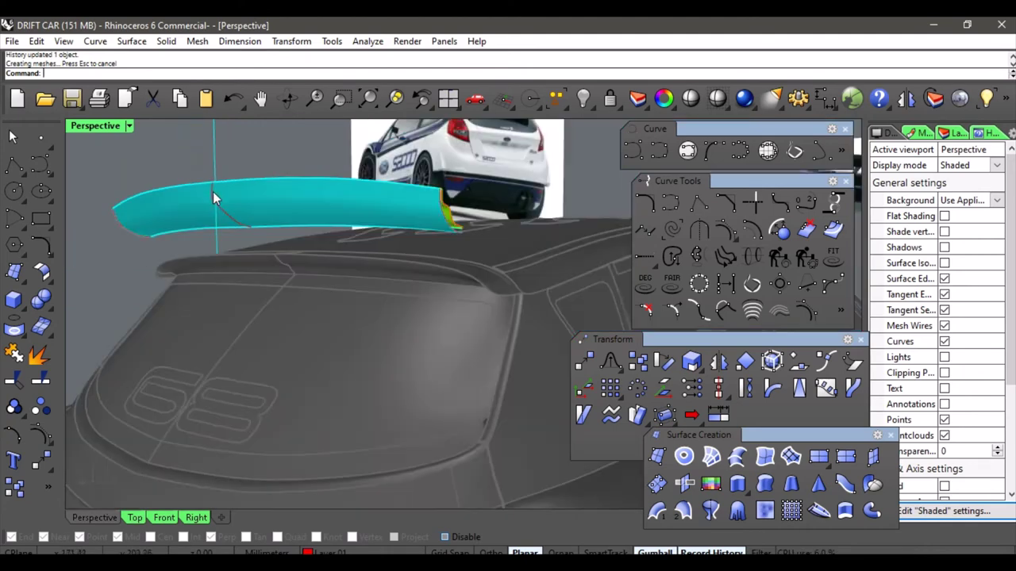
Nudge the centre profile's control point above the bend slightly back to straighten the upper part of the curve.
right_click_drag(214, 196, 237, 219)
scroll(246, 228, "up", 3)
left_click(268, 226)
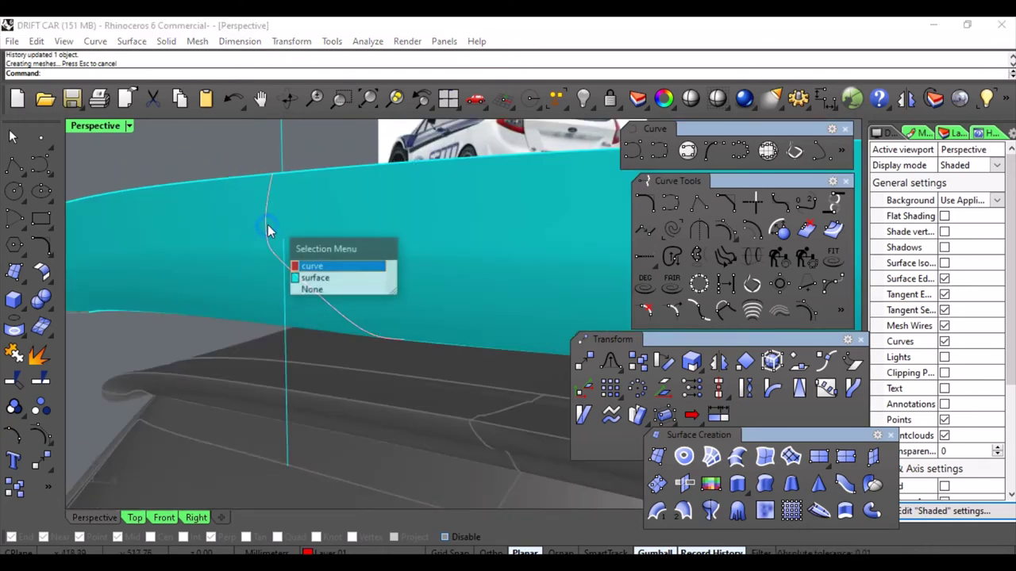
left_click(310, 268)
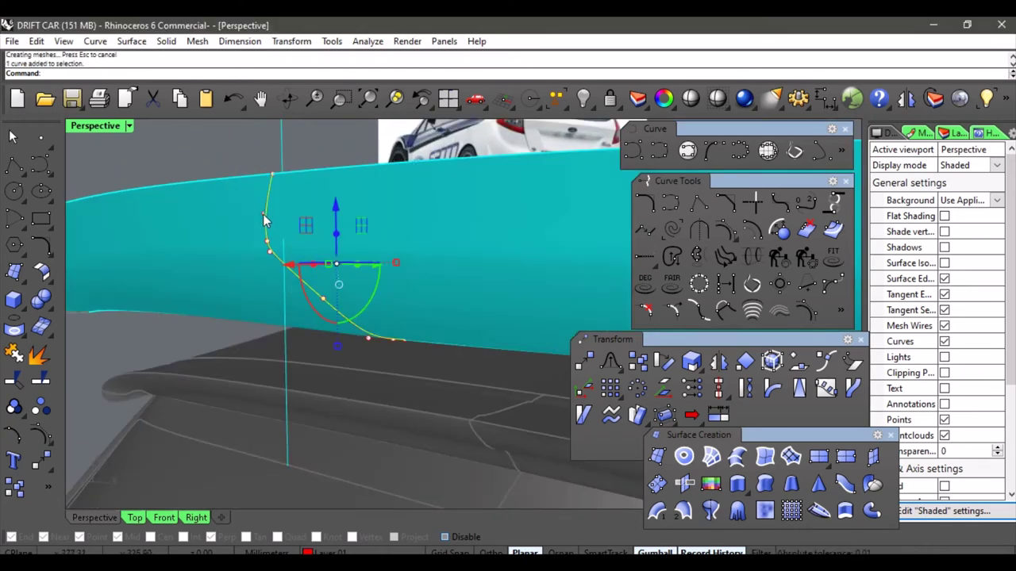
left_click(264, 215)
left_click_drag(300, 214, 303, 210)
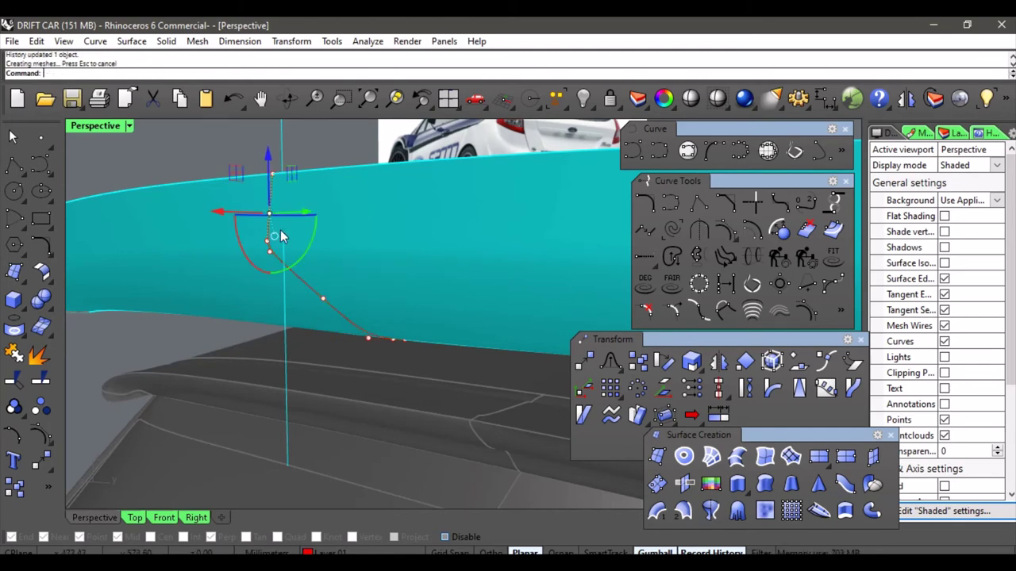
Raise the centre profile's control point at the bend slightly to refine the swept spoiler surface.
scroll(259, 245, "up", 2)
scroll(283, 260, "up", 2)
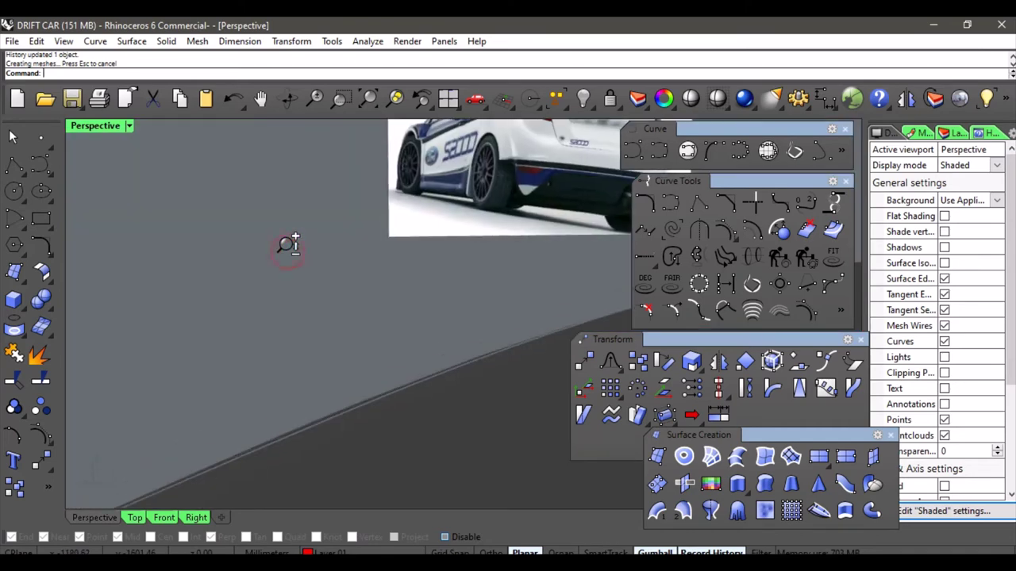
left_click(308, 246)
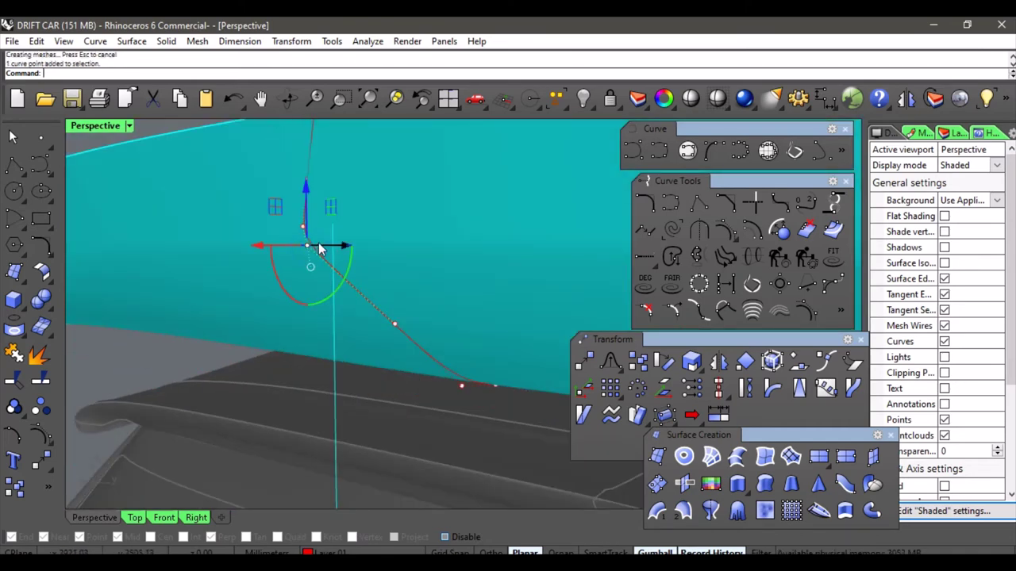
left_click_drag(329, 205, 327, 199)
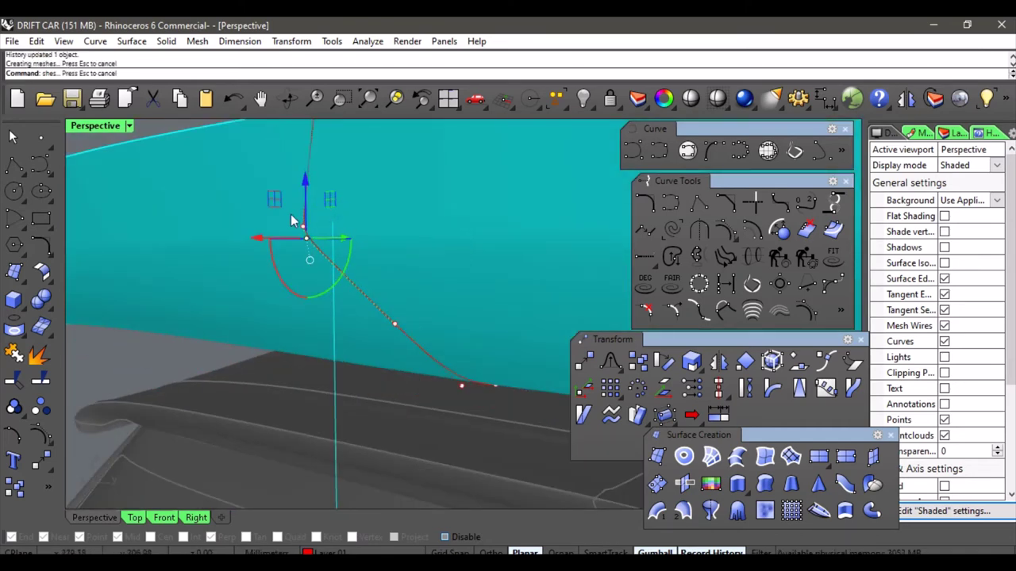
scroll(301, 238, "down", 8)
left_click(312, 243)
Examine the reshaped spoiler surfaces from the rear, side and inner face against the reference photos.
scroll(314, 255, "down", 5)
right_click_drag(288, 275, 299, 190)
scroll(298, 189, "up", 3)
scroll(295, 229, "down", 5)
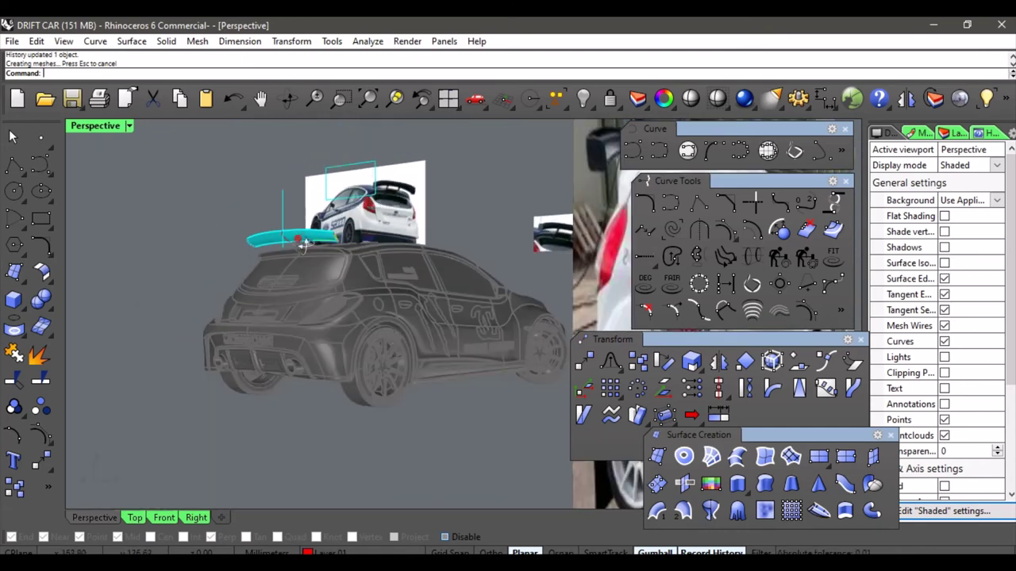
mouse_move(394, 297)
right_mouse_down()
mouse_move(480, 297)
mouse_move(291, 334)
mouse_move(459, 324)
mouse_move(396, 304)
right_mouse_up()
scroll(396, 304, "up", 6)
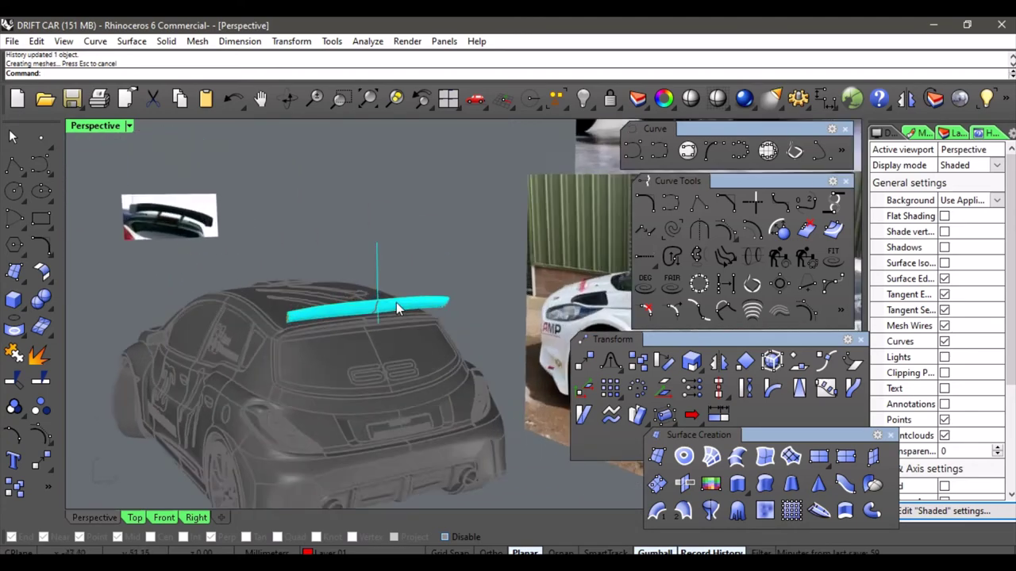
scroll(376, 298, "up", 6)
scroll(311, 279, "down", 9)
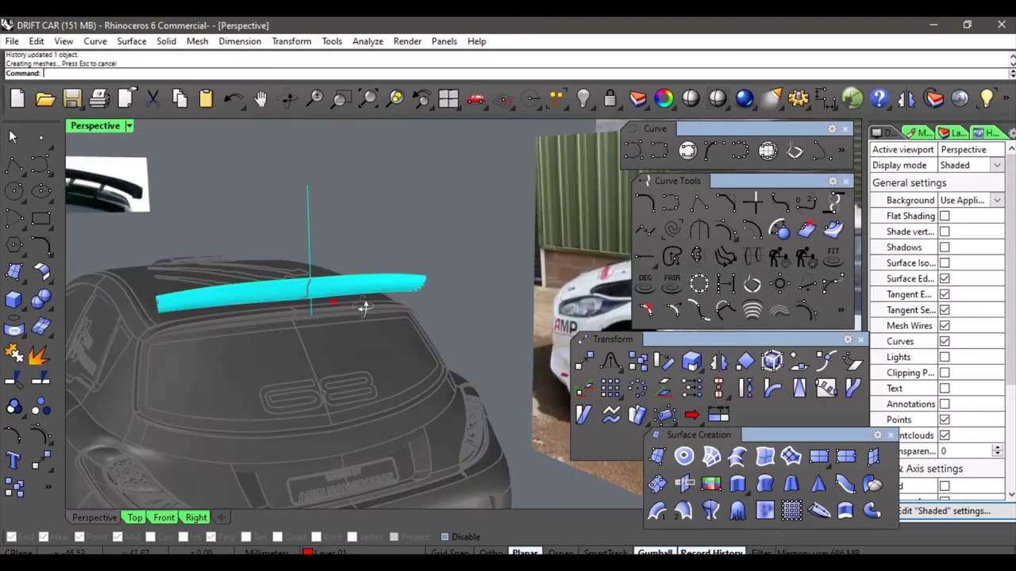
right_click_drag(365, 306, 386, 307)
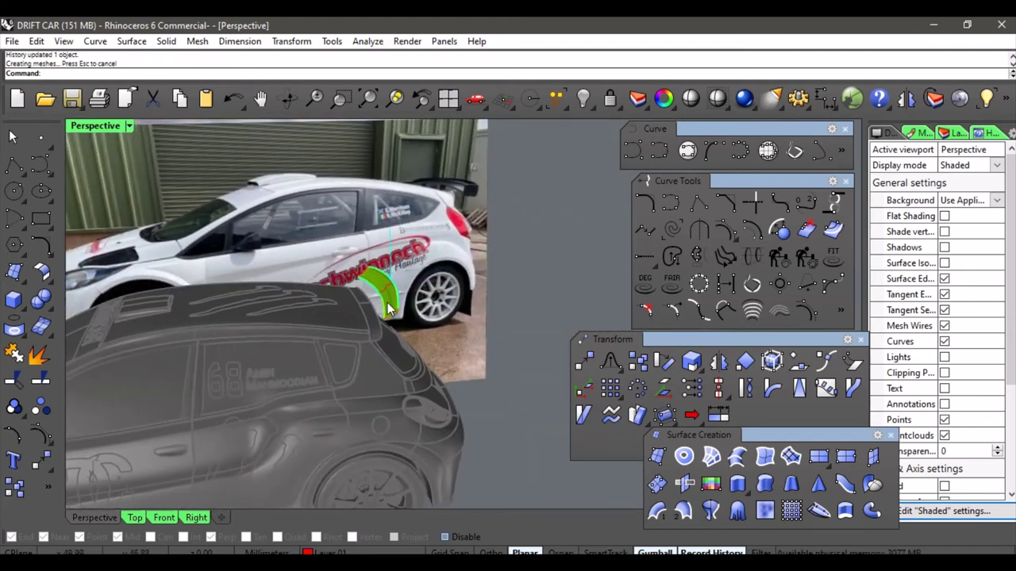
scroll(395, 304, "up", 4)
scroll(353, 351, "up", 4)
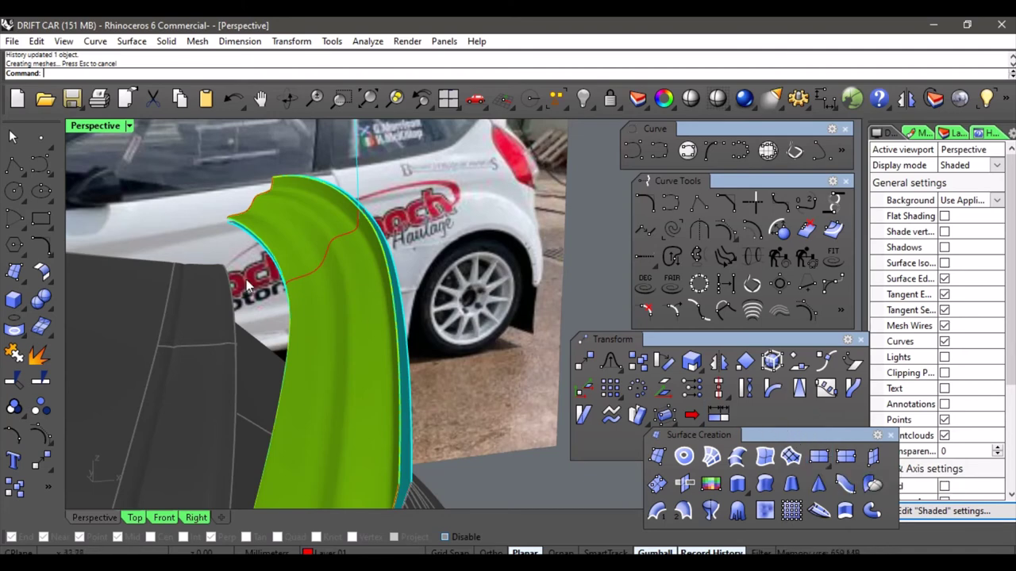
Start a surface blend between the upper edges of the green inner and cyan outer spoiler surfaces.
left_click(41, 276)
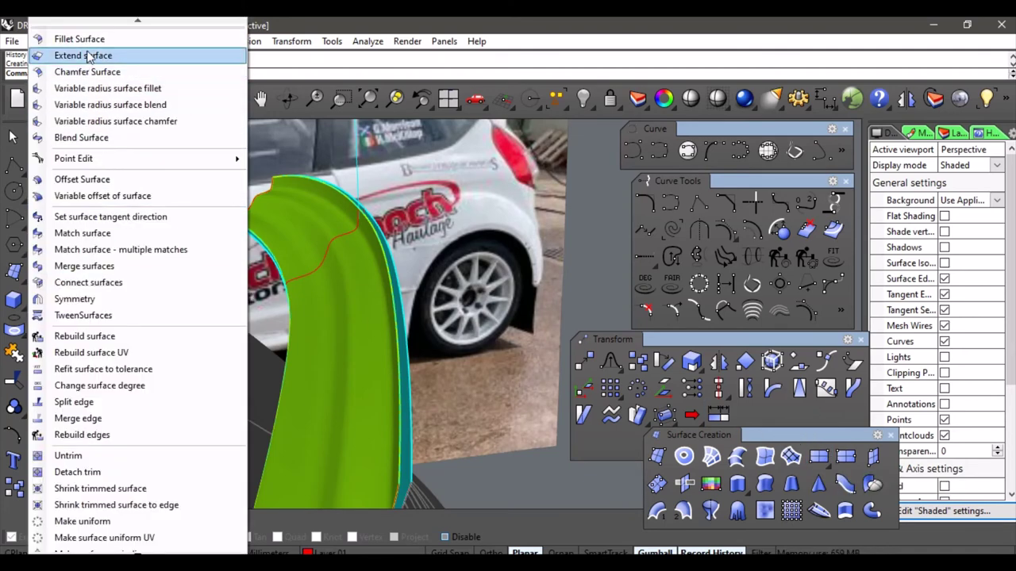
left_click_drag(92, 27, 587, 304)
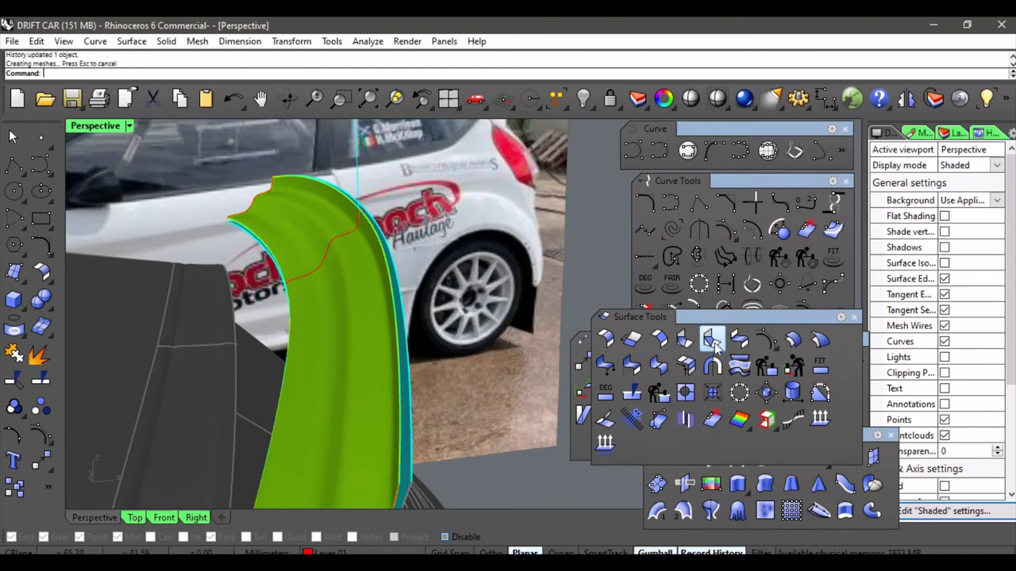
left_click(738, 341)
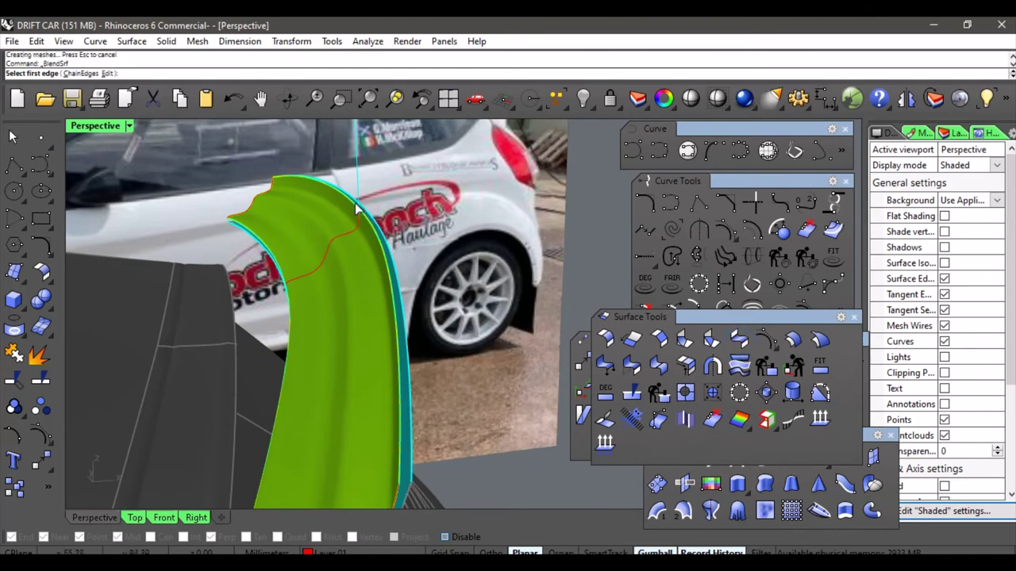
right_click_drag(357, 207, 407, 254)
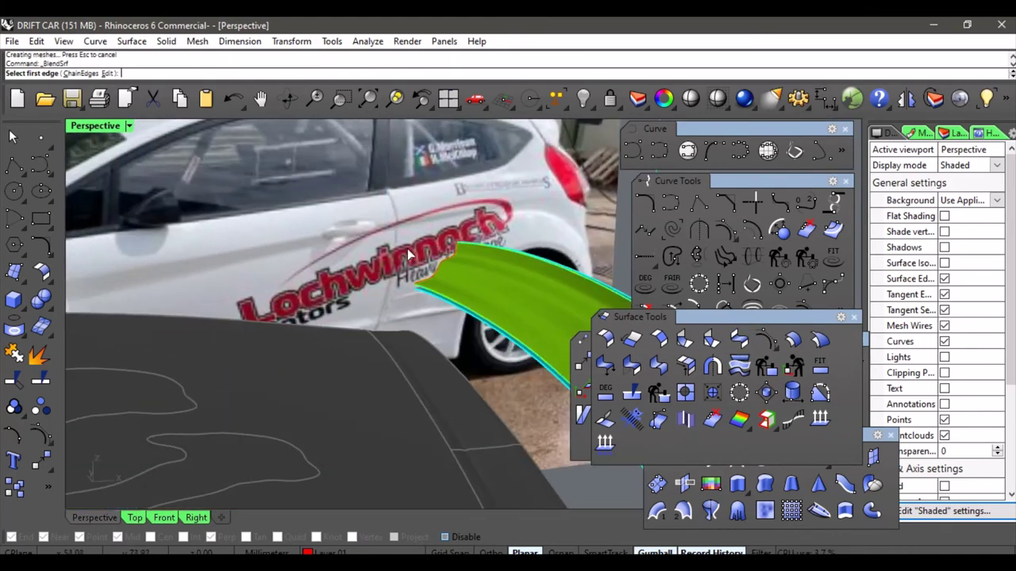
scroll(476, 254, "up", 2)
right_click_drag(476, 262, 353, 269, "shift")
scroll(296, 327, "up", 2)
scroll(219, 346, "down", 2)
right_click_drag(219, 348, 230, 344, "shift")
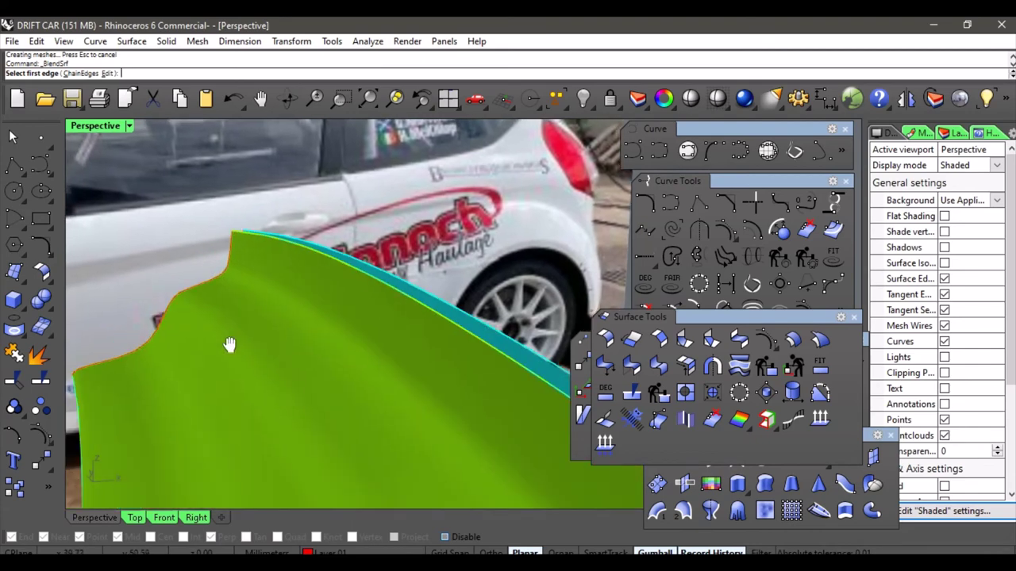
left_click(372, 267)
left_click(369, 274)
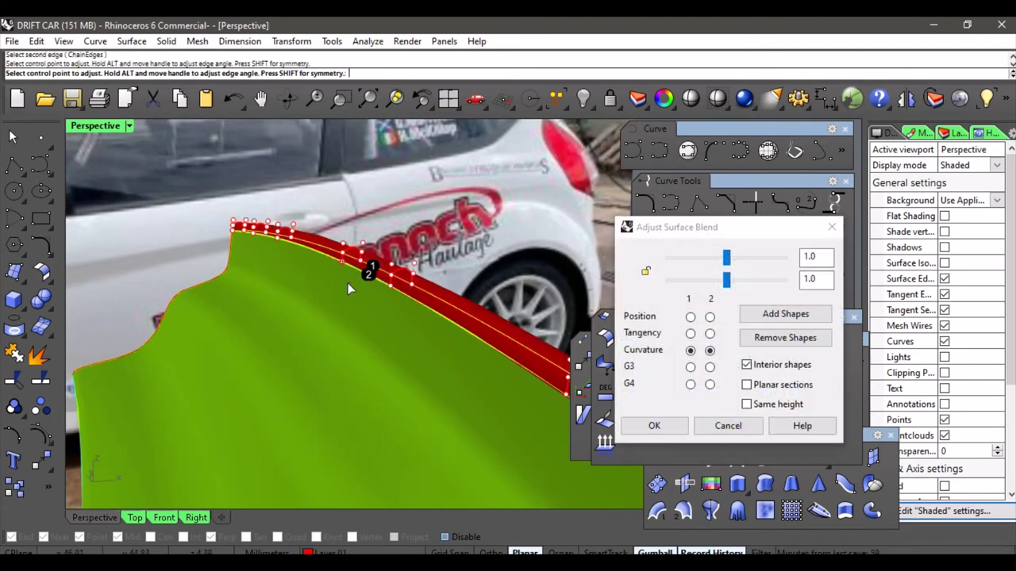
Inspect the upper-edge blend along the spoiler and accept it with curvature continuity and both bulge values at 1.0.
right_click_drag(347, 283, 446, 327)
scroll(407, 312, "up", 2)
scroll(423, 347, "up", 2)
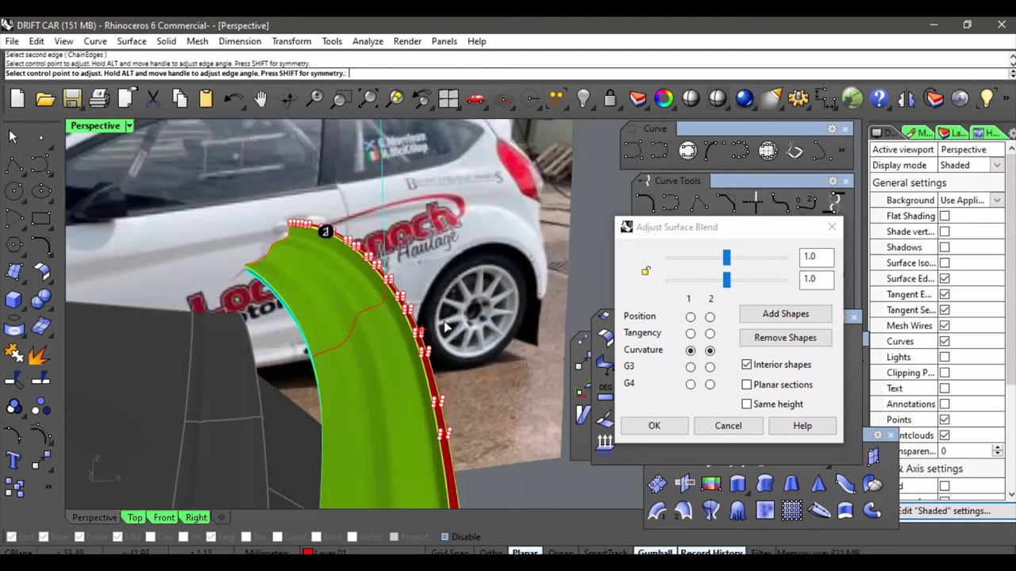
right_click_drag(390, 308, 367, 285)
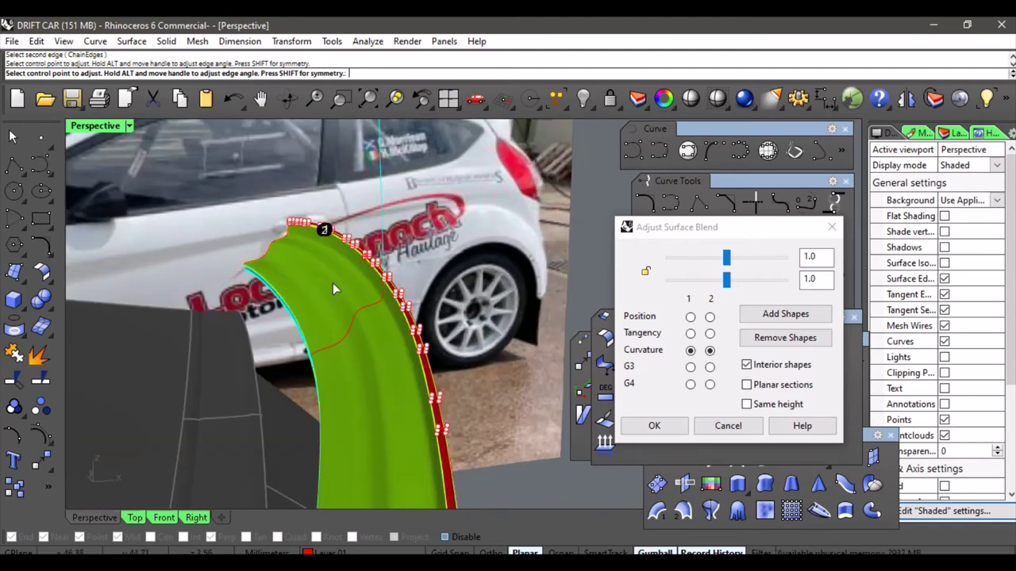
scroll(349, 248, "up", 3)
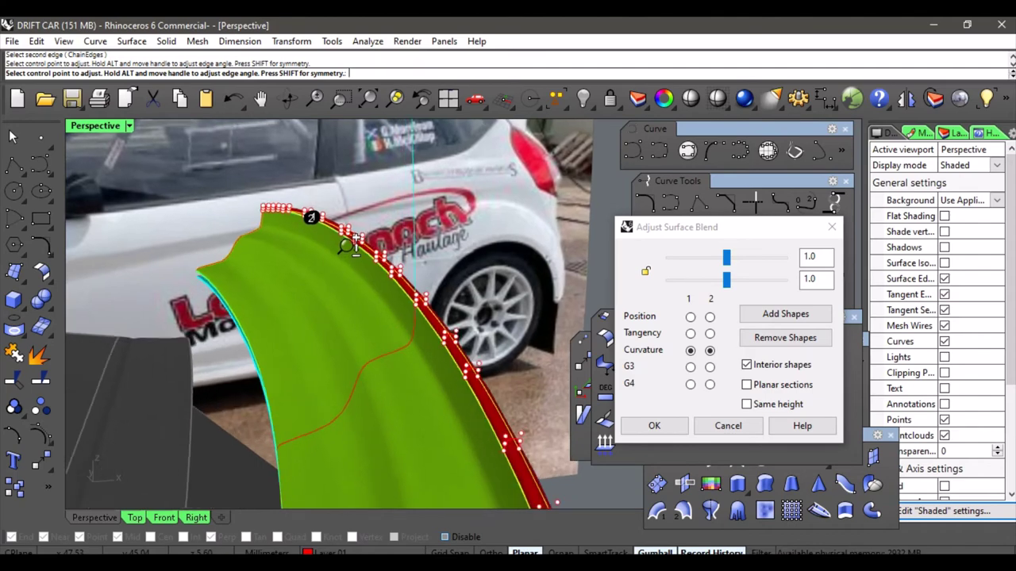
scroll(349, 246, "up", 3)
scroll(349, 248, "down", 7)
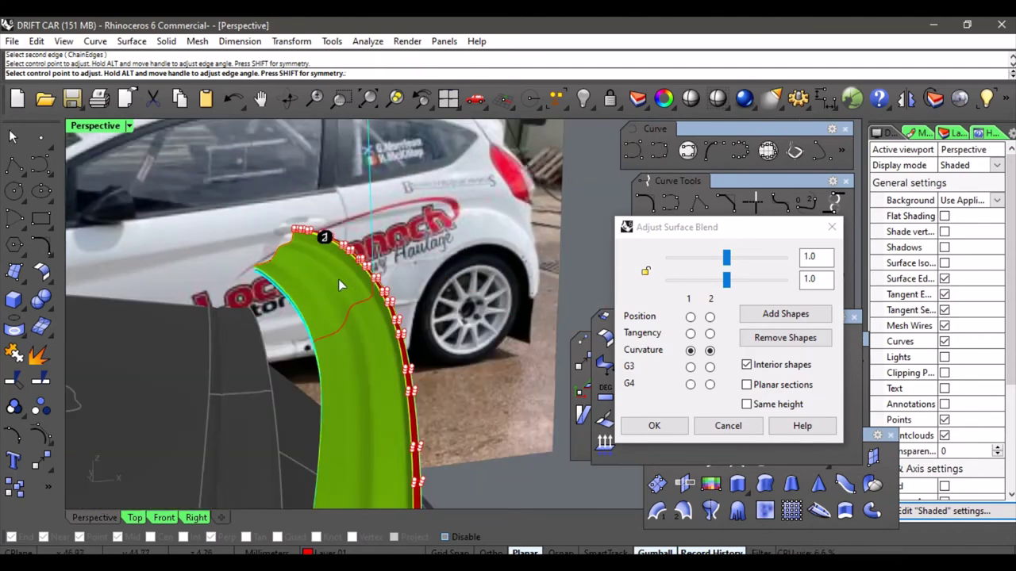
right_click_drag(234, 290, 347, 286, "shift")
scroll(389, 191, "up", 6)
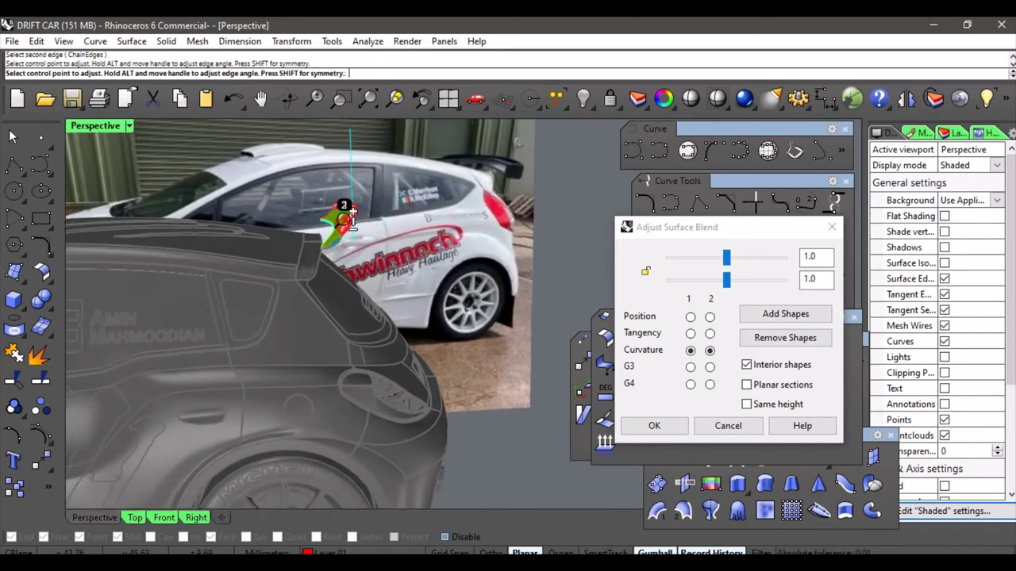
scroll(389, 191, "up", 3)
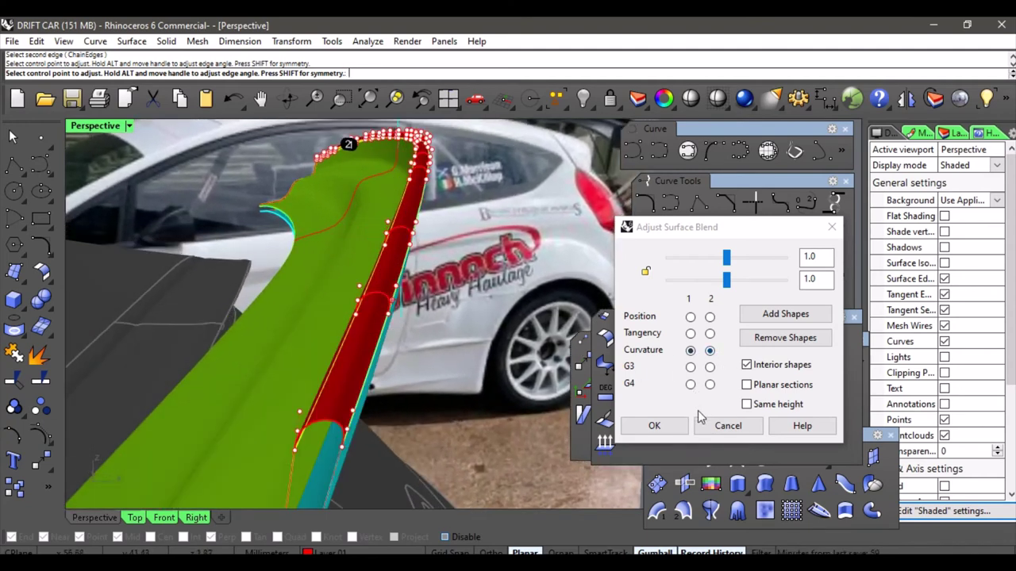
left_click(678, 429)
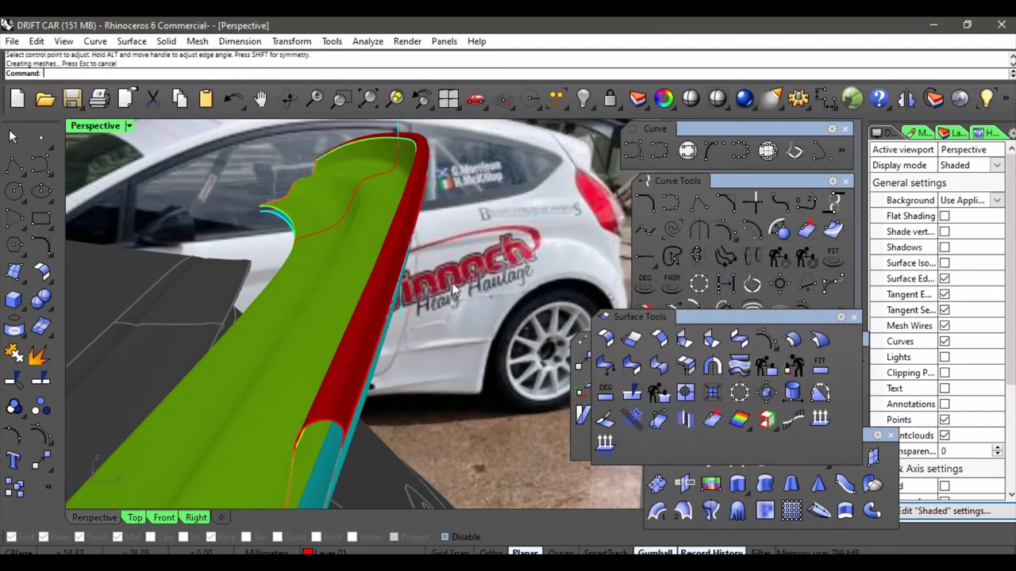
scroll(420, 307, "down", 5)
right_click_drag(424, 309, 508, 294)
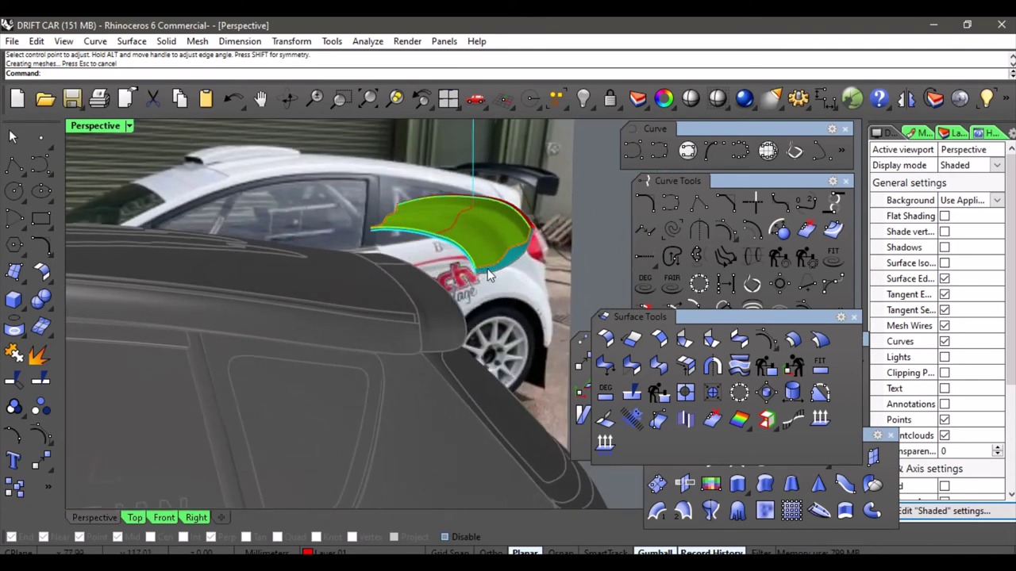
left_click(737, 337)
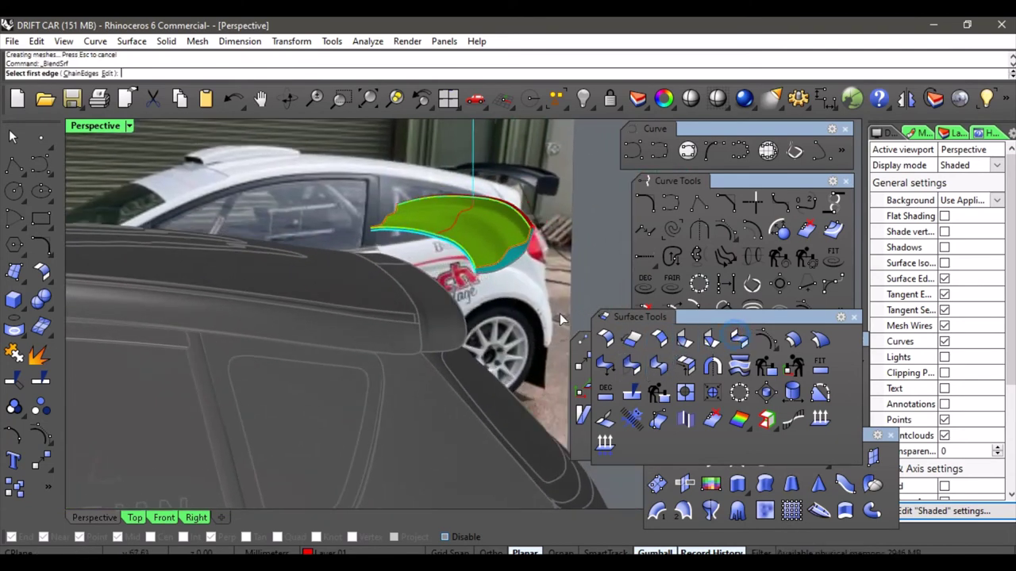
scroll(456, 246, "up", 5)
left_click(536, 326)
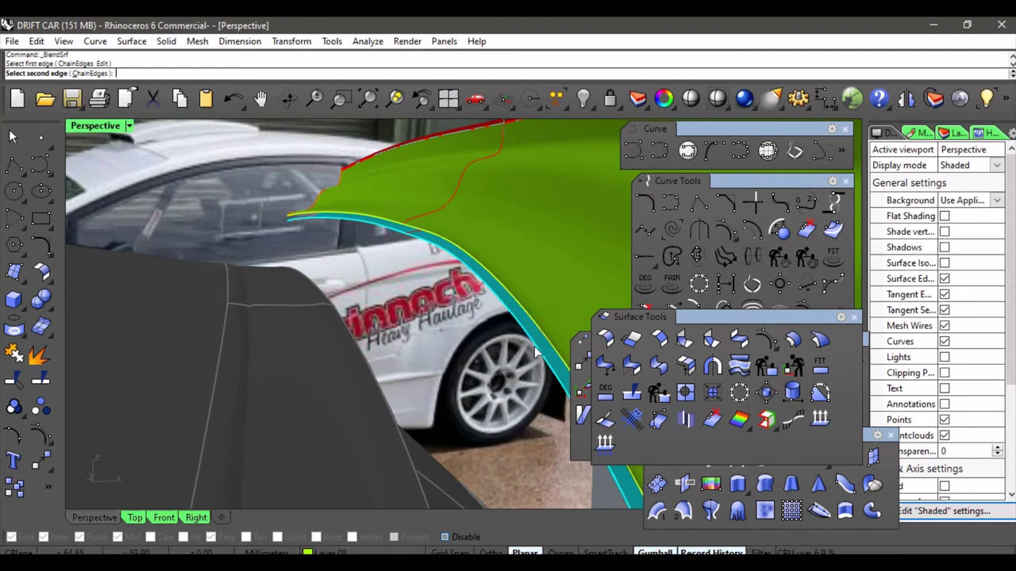
left_click(535, 344)
right_click_drag(477, 332, 481, 325)
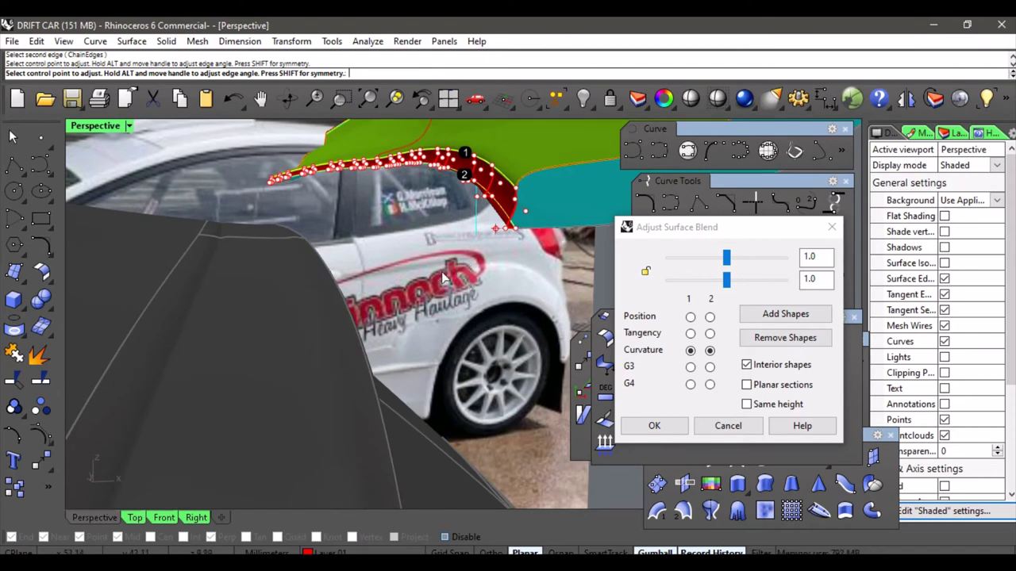
right_click_drag(434, 311, 435, 323)
key("Return")
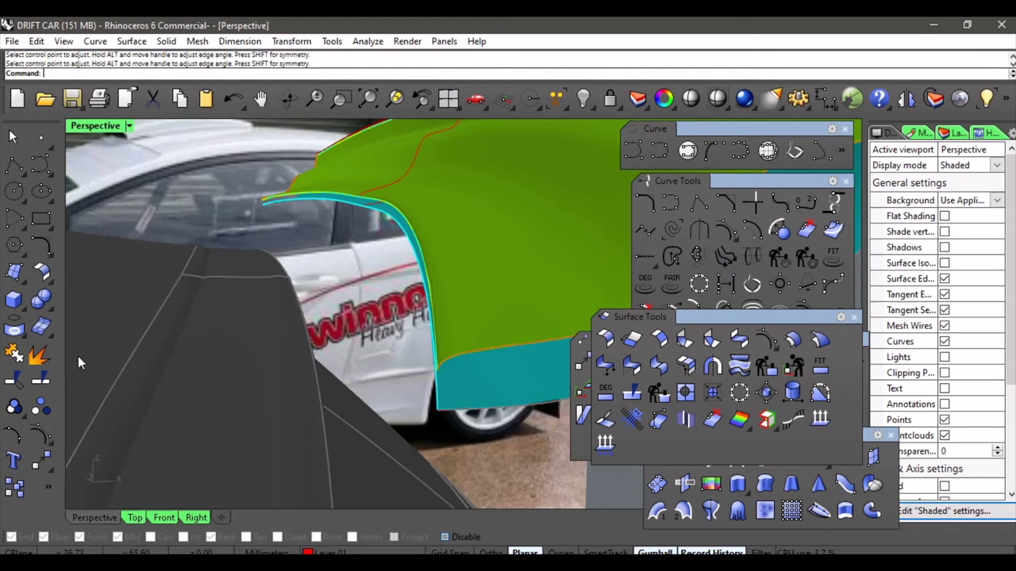
Split the green inner surface along a U isocurve near its lower edge and delete the narrow edge strip.
left_click(41, 381)
left_click(459, 312)
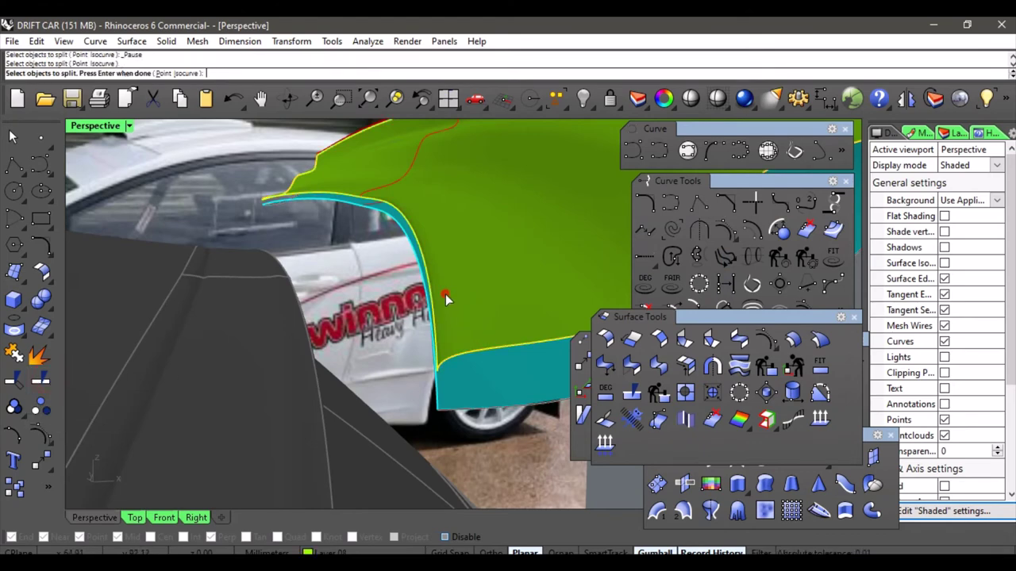
key("Return")
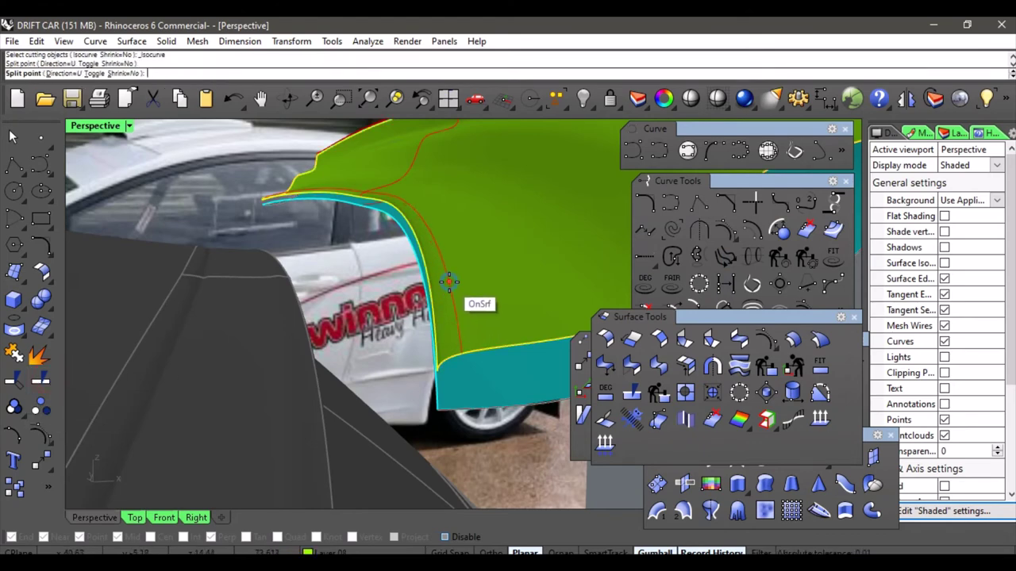
left_click(451, 283)
key("Return")
left_click(439, 299)
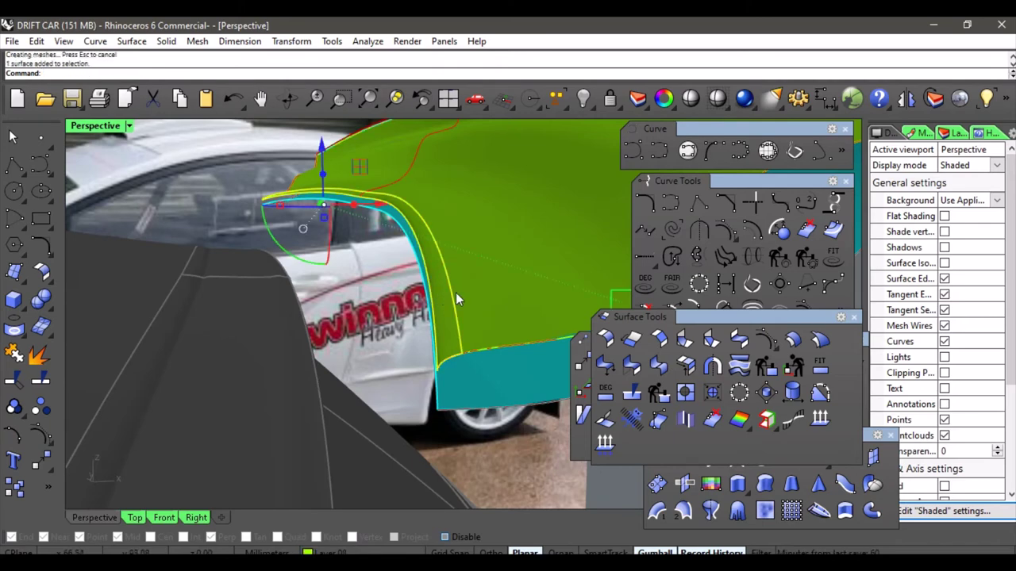
key("Delete")
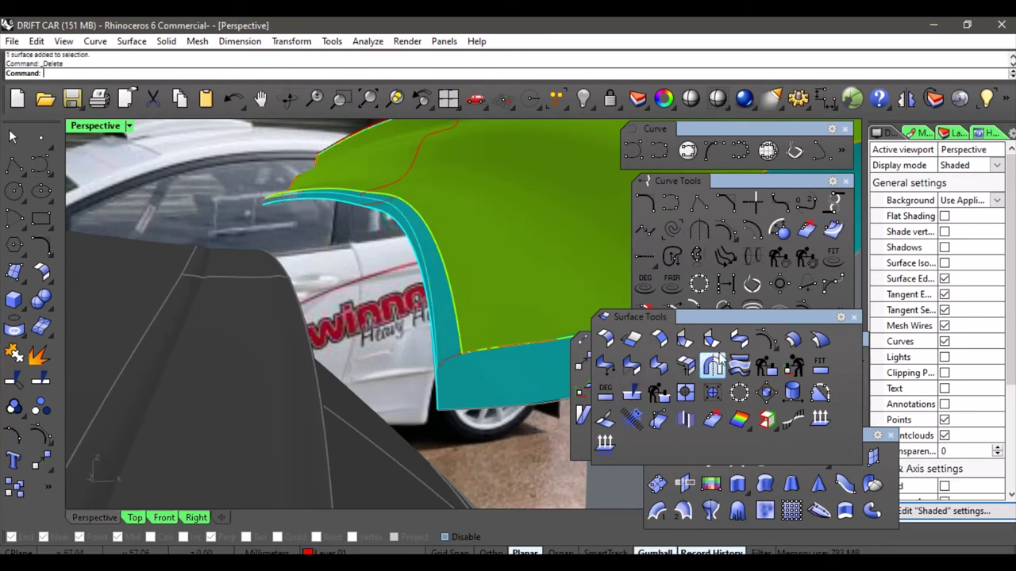
Blend the trimmed lower edge of the green surface to the cyan surface's lower edge with curvature continuity.
left_click(713, 364)
left_click(434, 338)
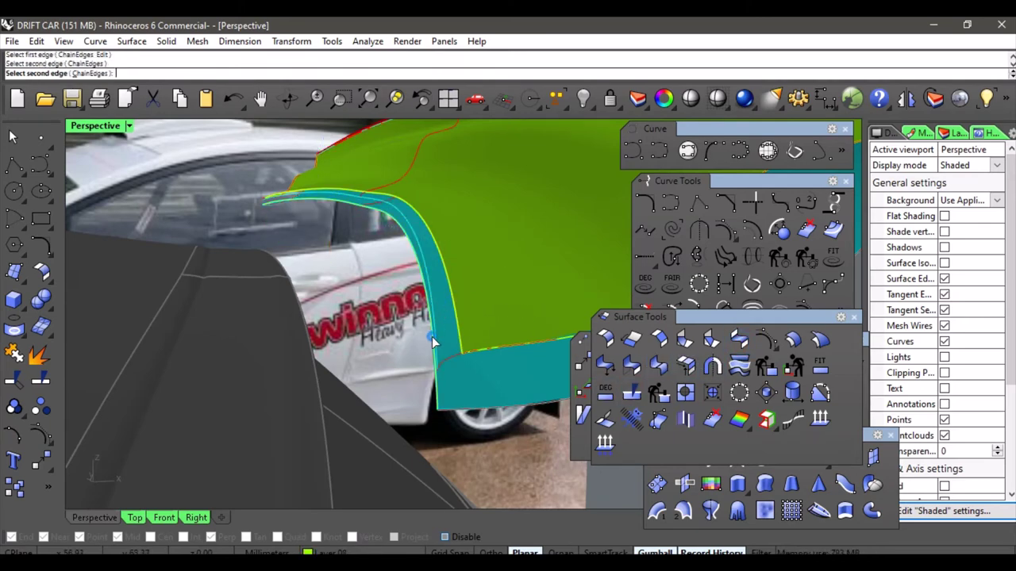
left_click(433, 339)
scroll(491, 283, "down", 4)
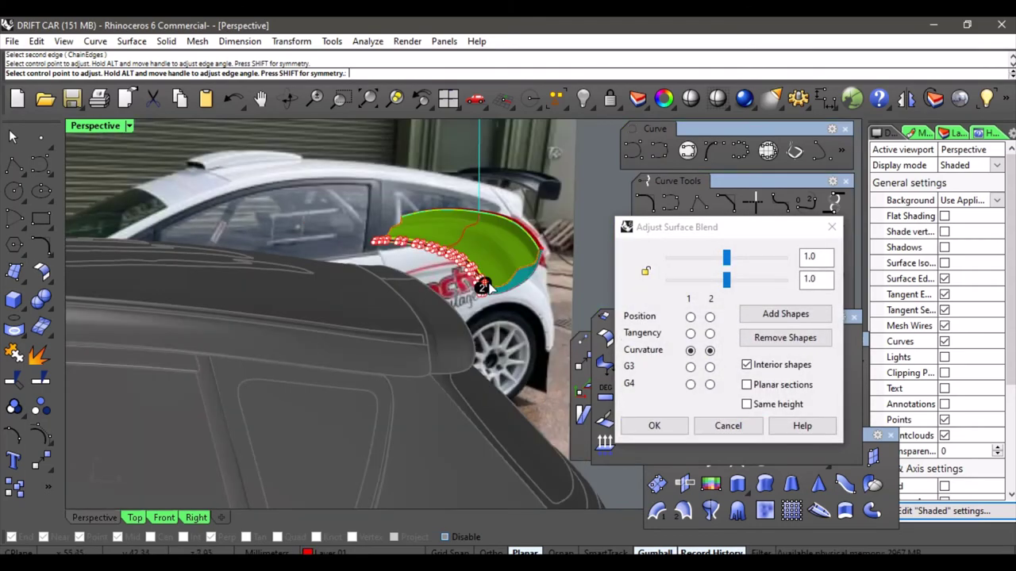
right_click_drag(491, 283, 386, 312)
right_click(451, 298)
Examine the blended spoiler from several angles and compare it in the Right view with the rear-wing reference photo.
scroll(324, 292, "up", 3)
right_click_drag(324, 292, 360, 286, "shift")
scroll(392, 272, "down", 5)
scroll(360, 287, "up", 5)
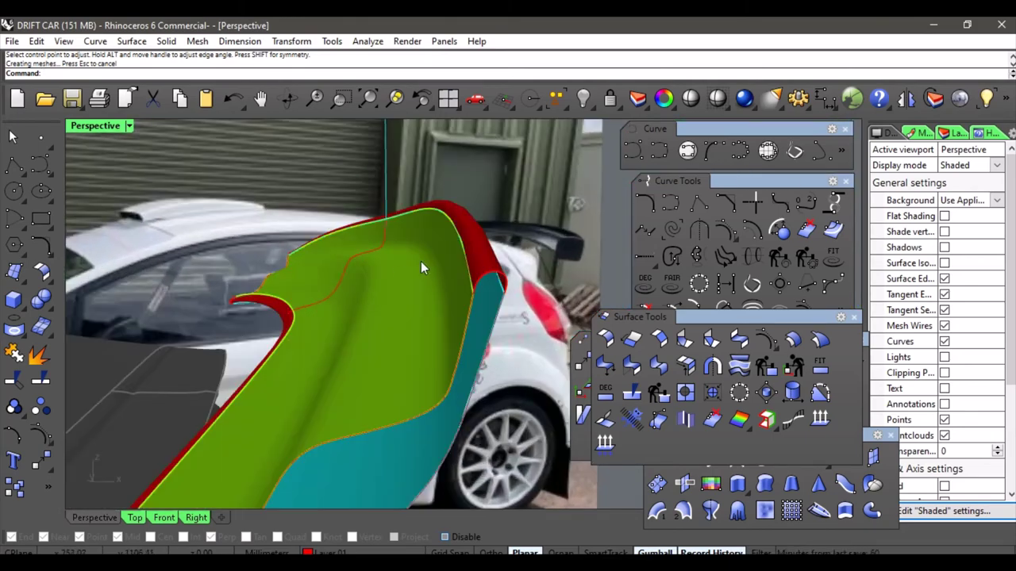
scroll(422, 268, "down", 8)
right_click_drag(427, 296, 387, 306)
scroll(277, 308, "up", 2)
scroll(313, 300, "up", 3)
right_click_drag(321, 308, 334, 291)
scroll(334, 296, "up", 3)
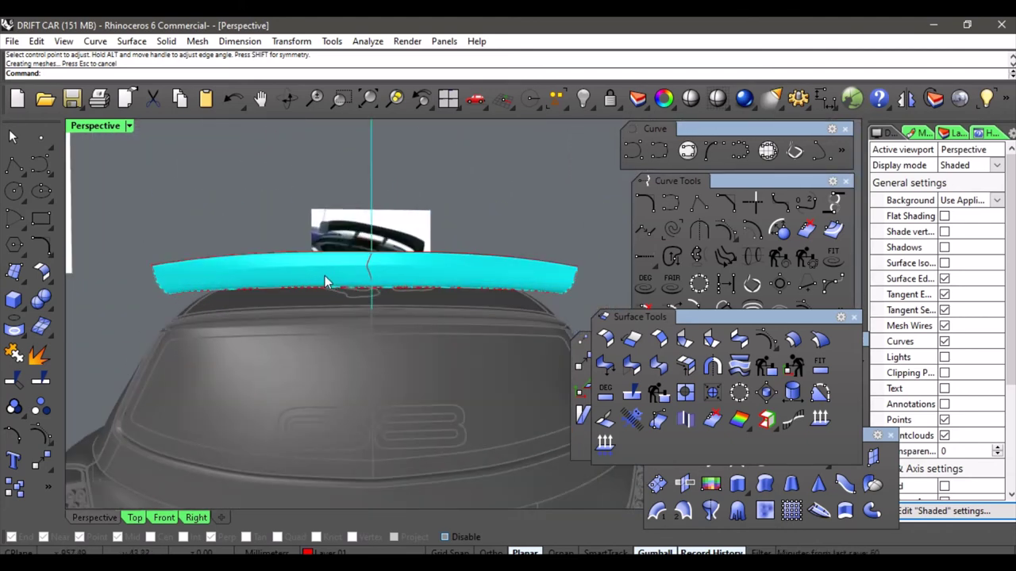
right_click_drag(326, 278, 264, 402)
left_click(194, 517)
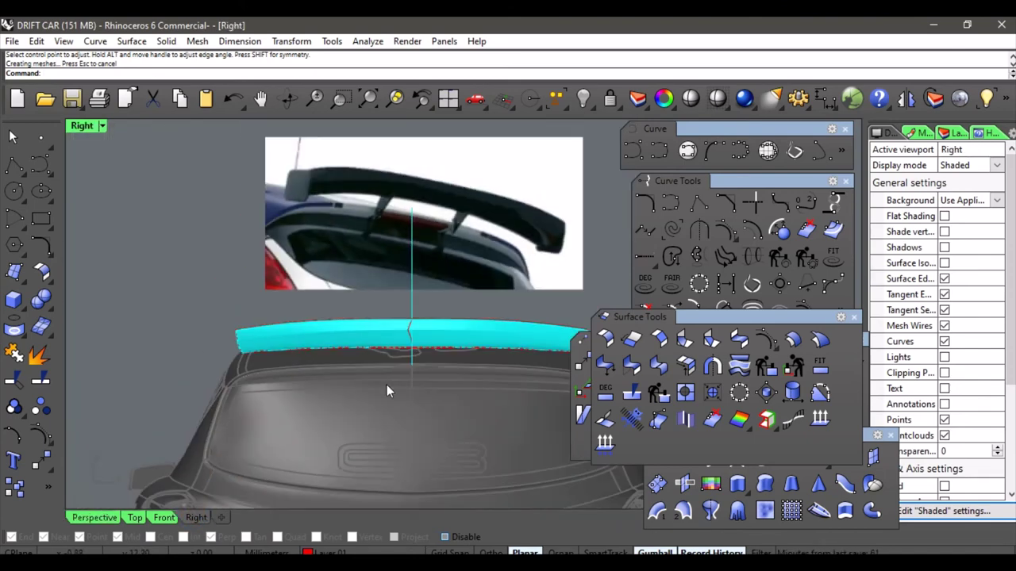
In the Front view, draw a rounded rectangle with small arc corners around the forward, lower part of the spoiler's profile.
left_click(164, 518)
scroll(340, 346, "up", 5)
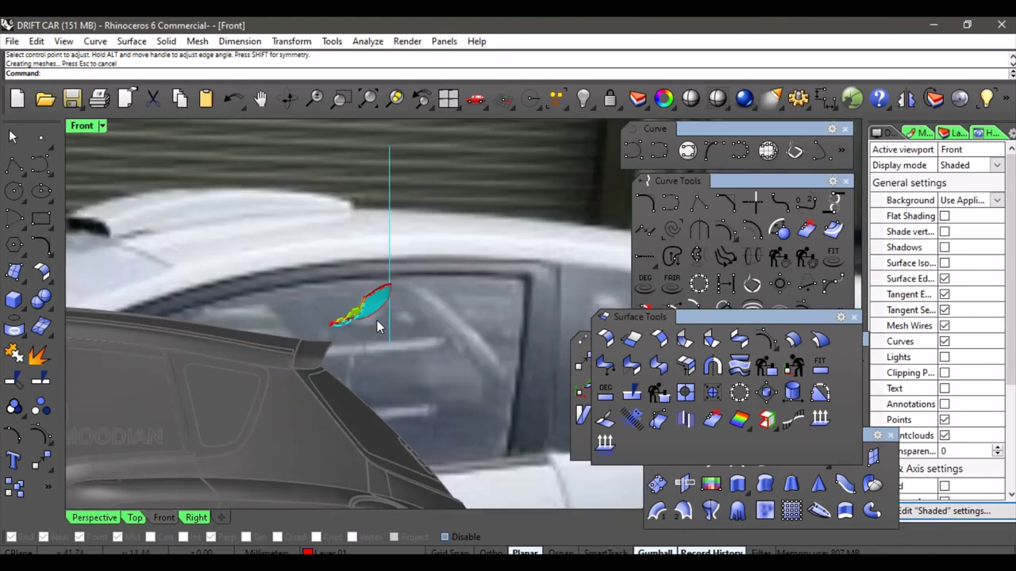
scroll(372, 321, "up", 2)
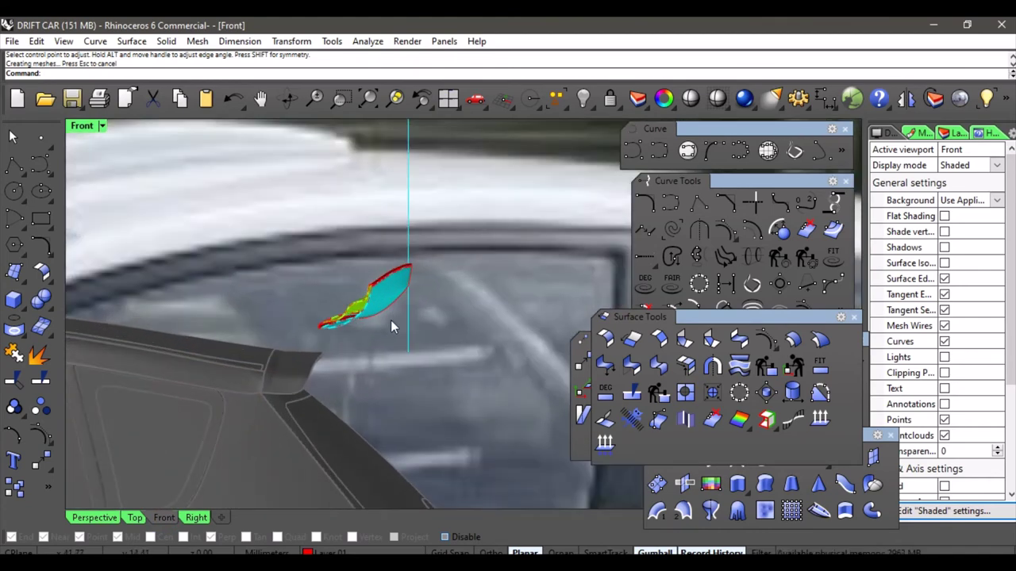
right_click_drag(445, 321, 460, 317)
scroll(375, 310, "up", 2)
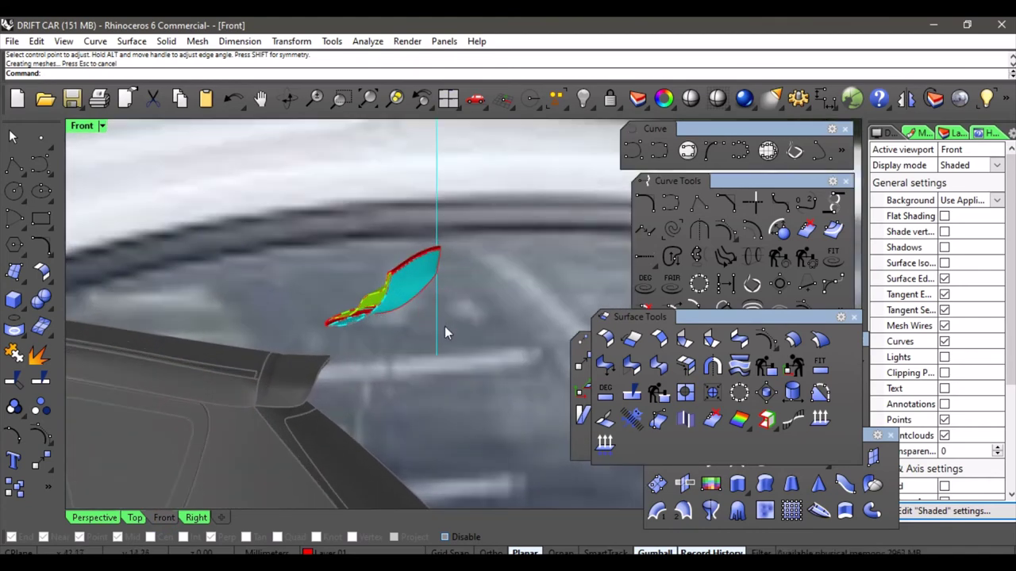
left_click(41, 218)
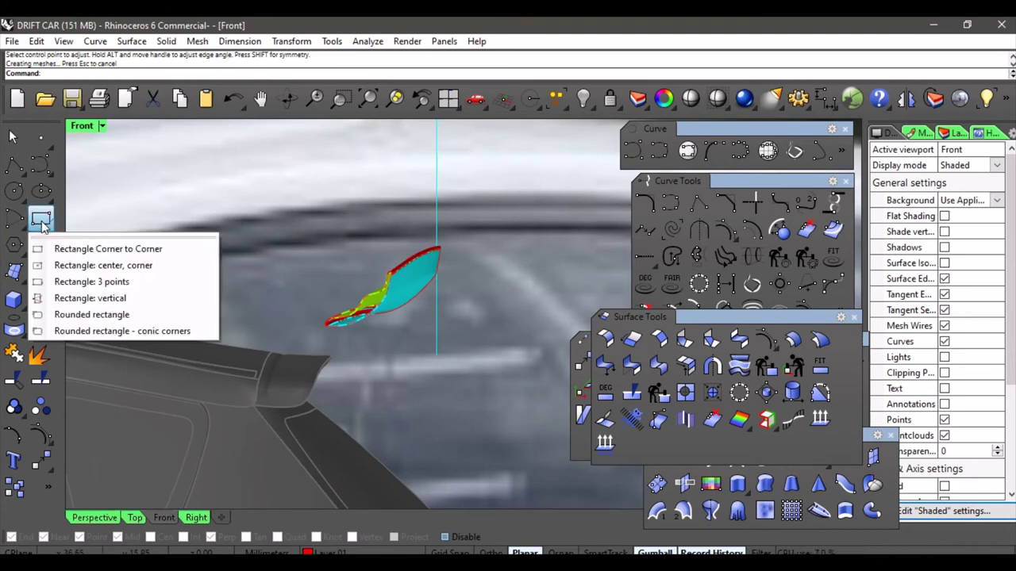
left_click(91, 314)
scroll(344, 285, "up", 2)
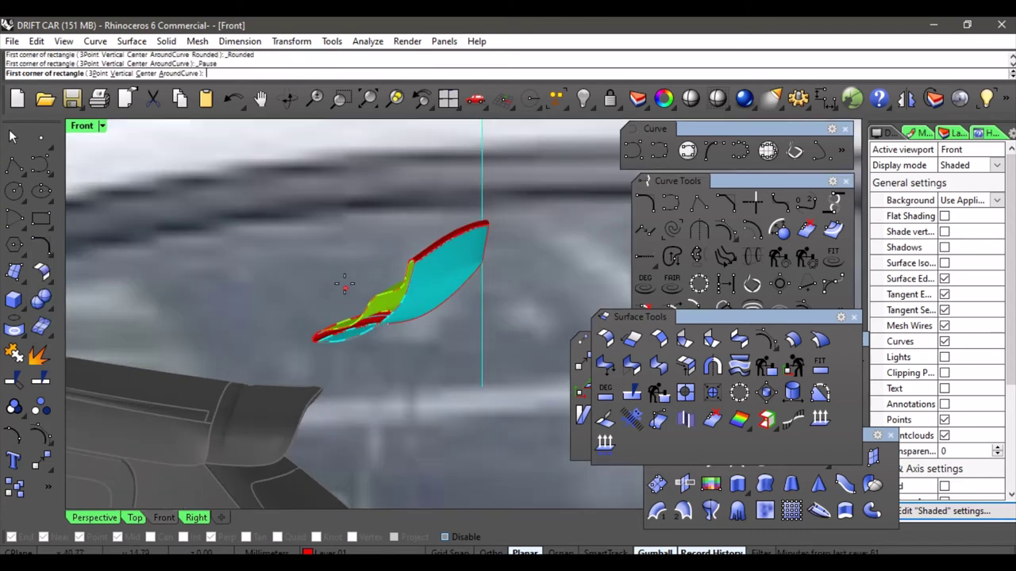
left_click(299, 216)
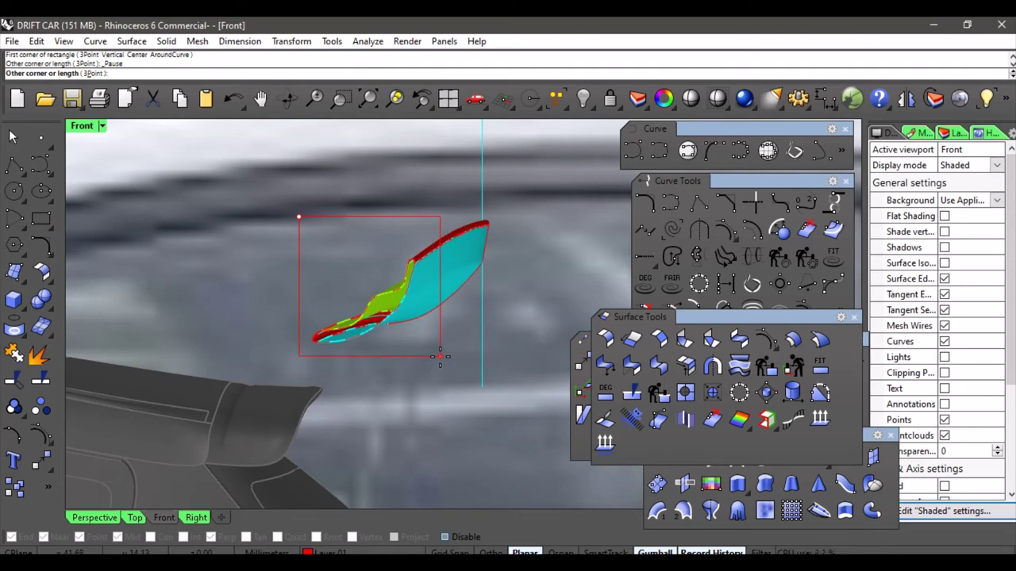
left_click(439, 356)
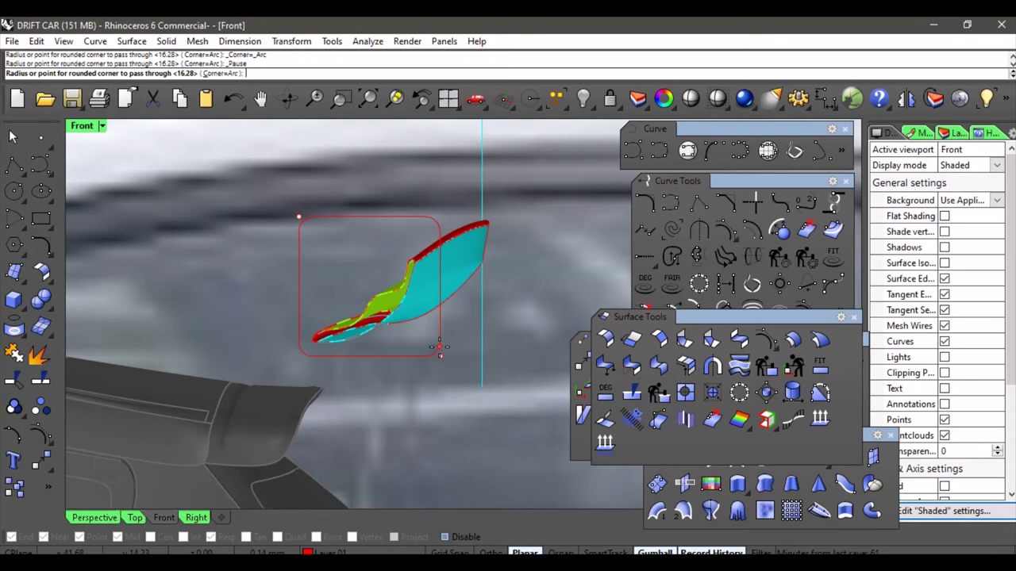
left_click(438, 346)
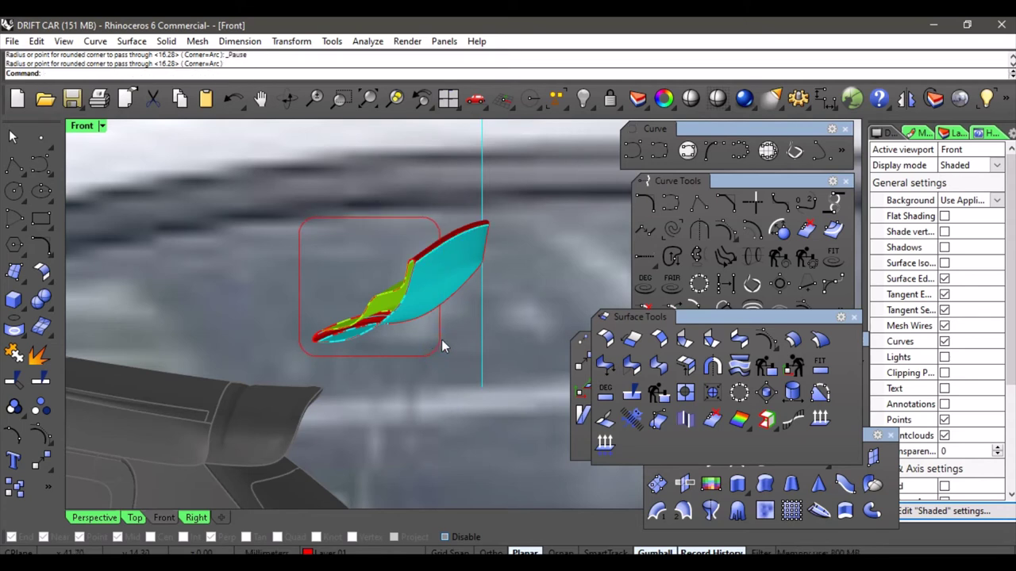
Move the rounded rectangle sideways from the car's centreline to the near end of the spoiler in the Perspective view.
left_click(94, 516)
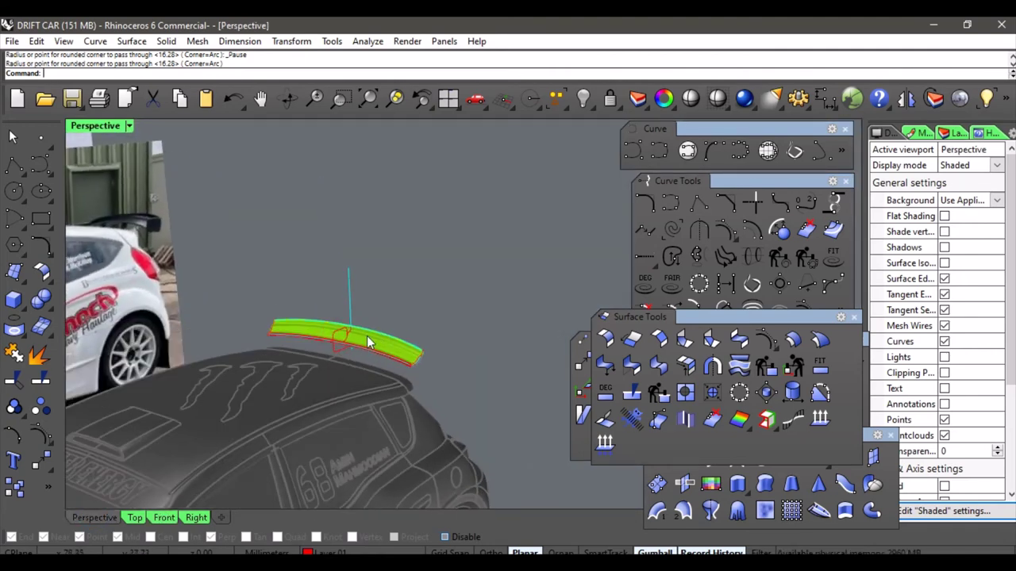
scroll(365, 335, "up", 3)
left_click(326, 332)
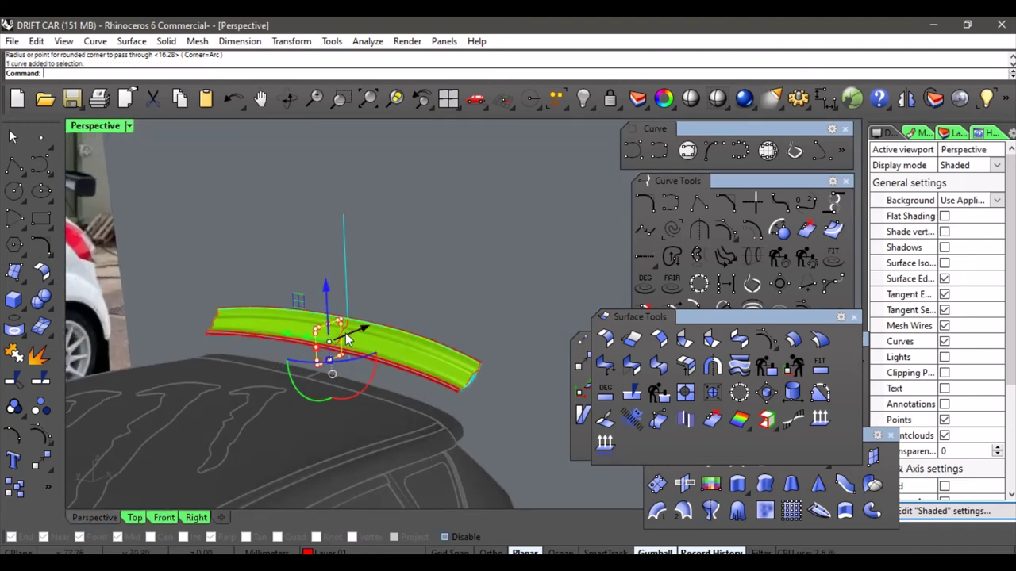
left_click_drag(299, 340, 433, 371)
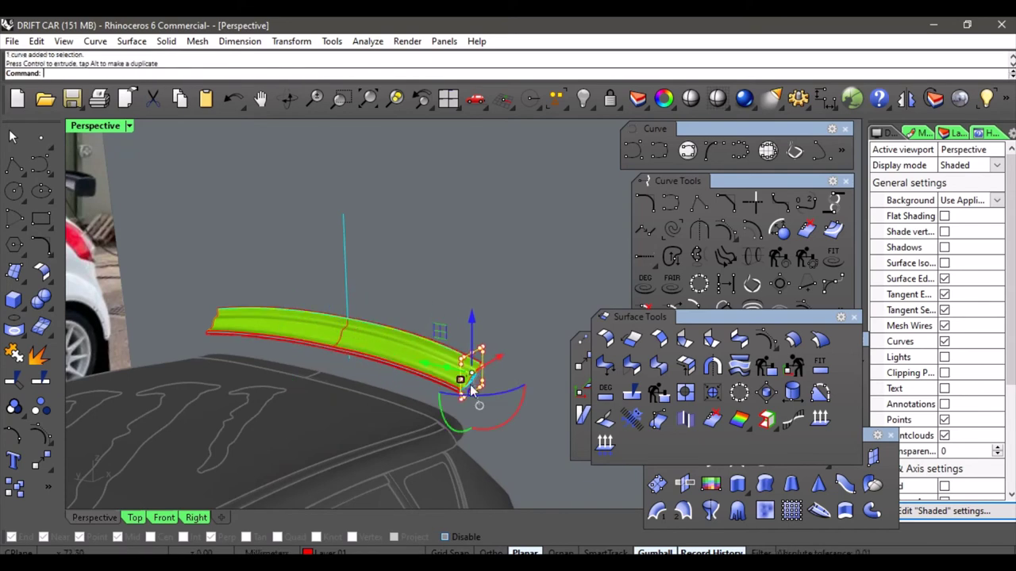
left_click(527, 422)
Examine the rounded rectangle's position against the spoiler's end from the front, rear and close up.
scroll(463, 382, "up", 3)
scroll(464, 385, "up", 2)
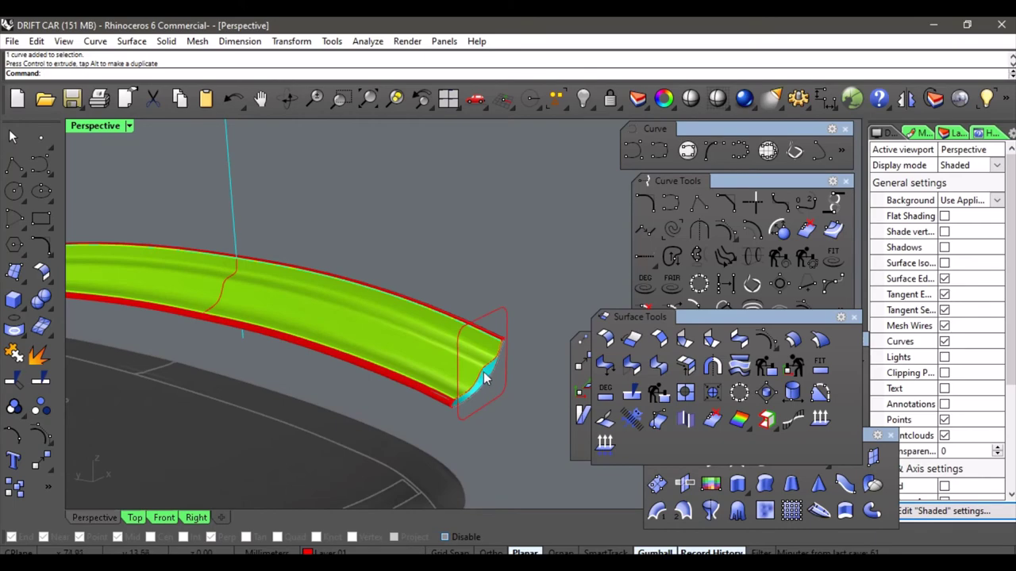
scroll(441, 365, "down", 3)
right_click_drag(447, 363, 291, 354)
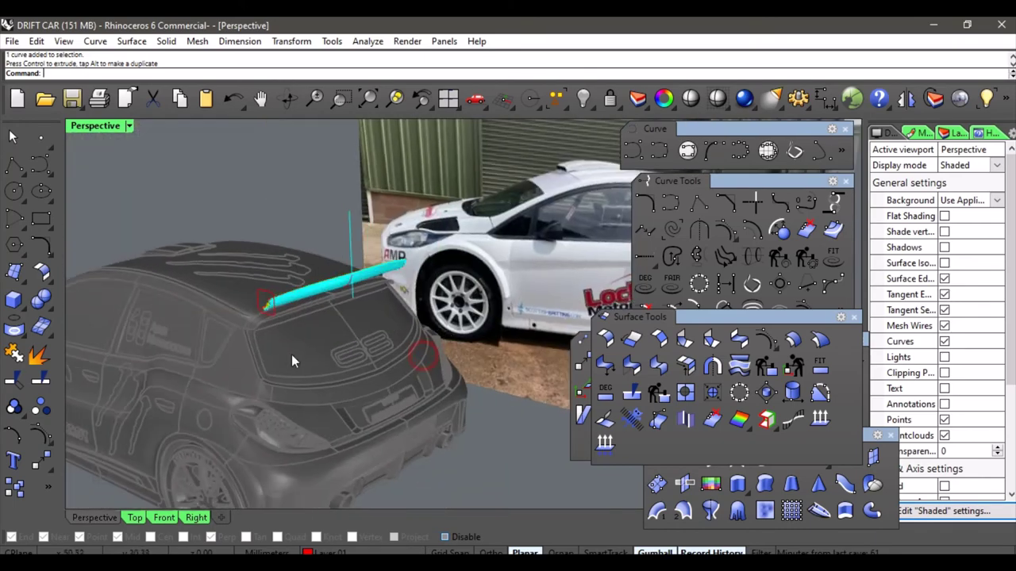
scroll(341, 301, "up", 5)
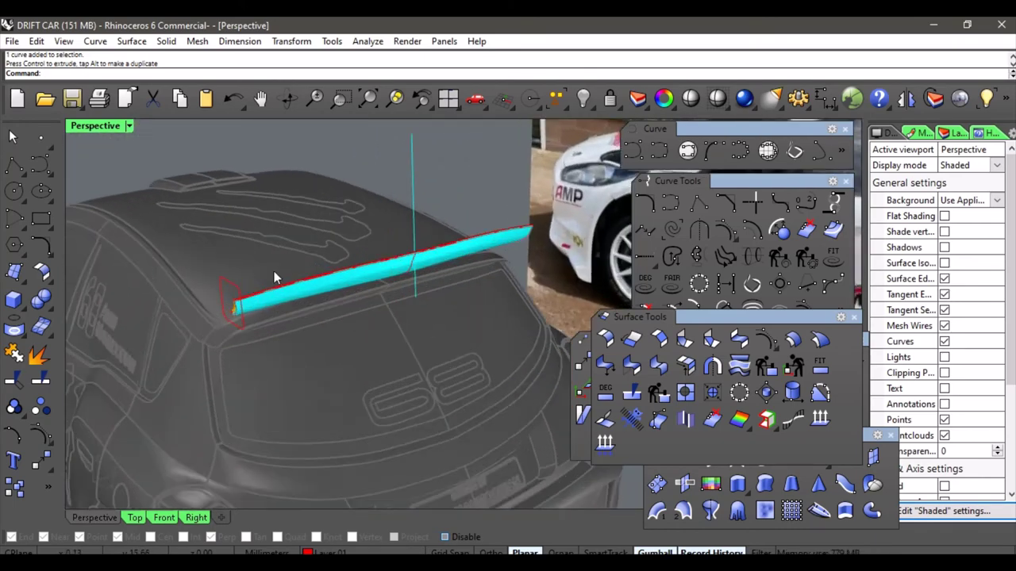
scroll(374, 309, "up", 3)
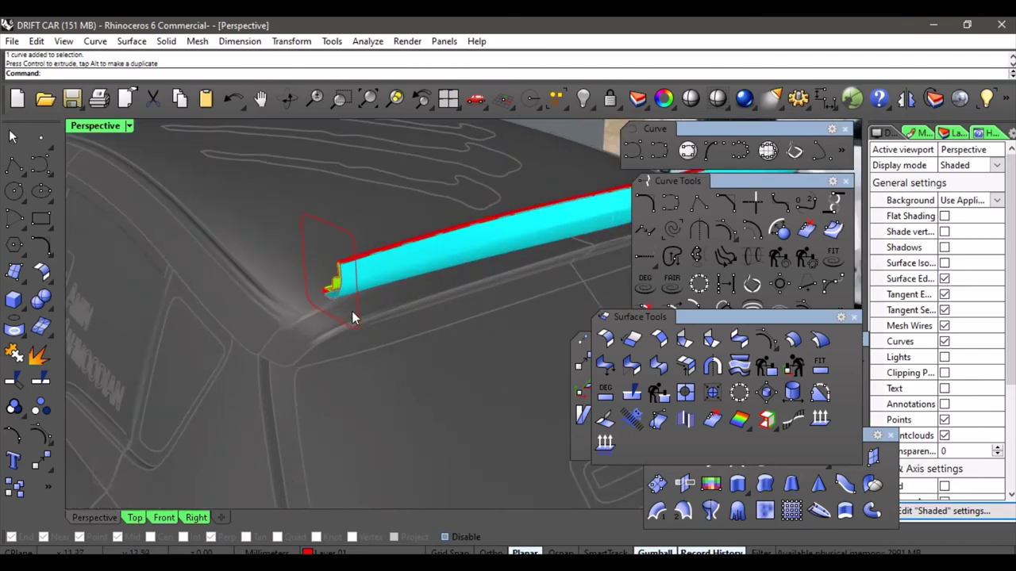
scroll(348, 260, "up", 1)
scroll(363, 299, "down", 3)
right_click_drag(363, 299, 296, 309)
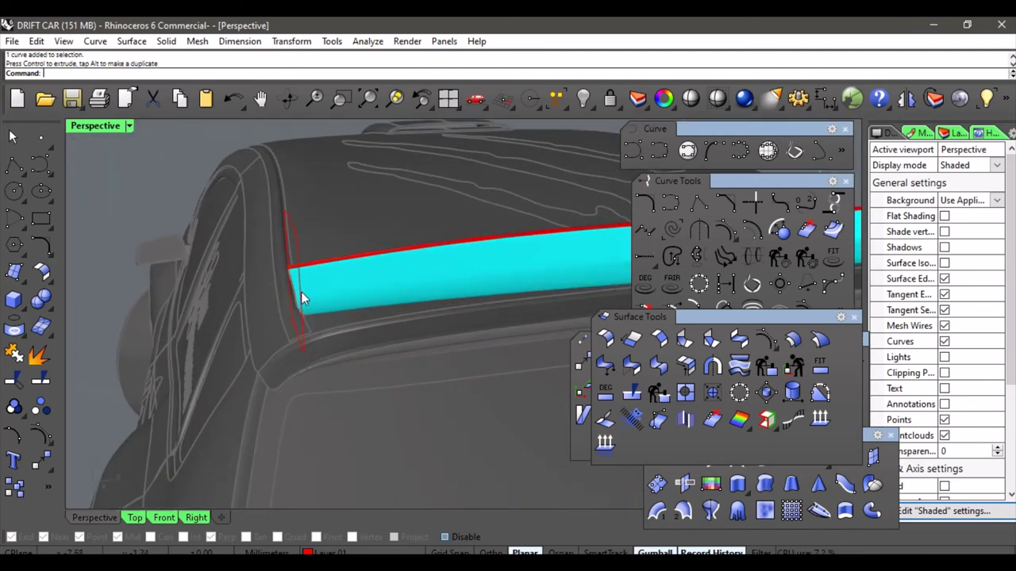
Extrude the rounded rectangle at the spoiler's end into a thin capped end plate with the Solid option set to Yes.
left_click(301, 292)
right_click_drag(376, 337, 409, 389)
left_click(198, 518)
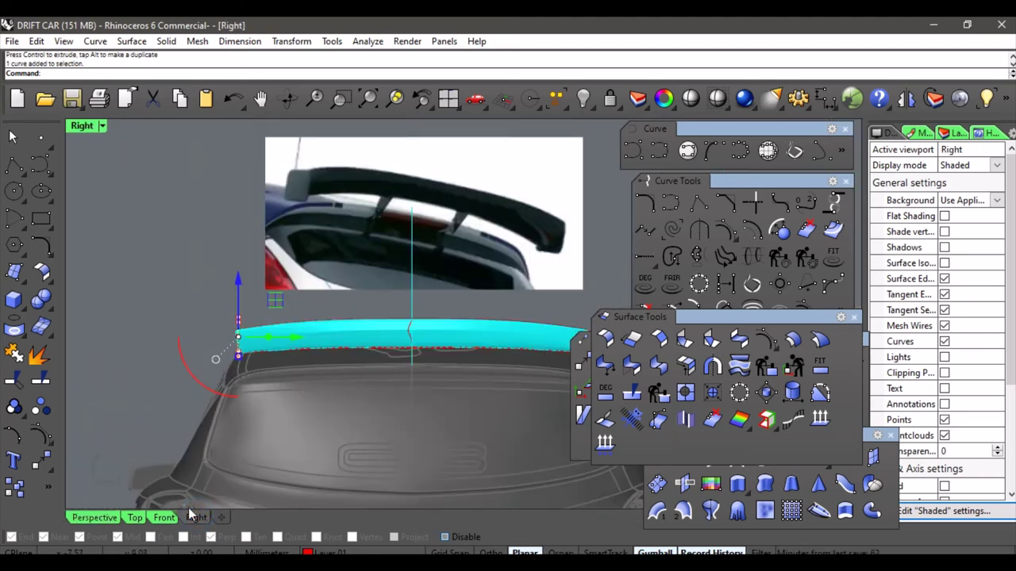
left_click(164, 518)
right_click_drag(356, 368, 354, 401)
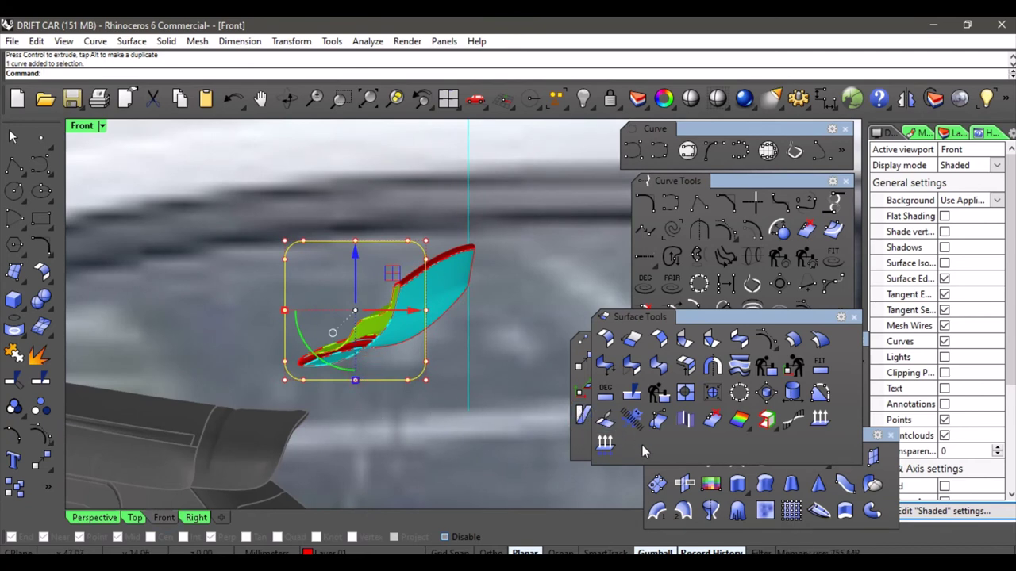
left_click(738, 484)
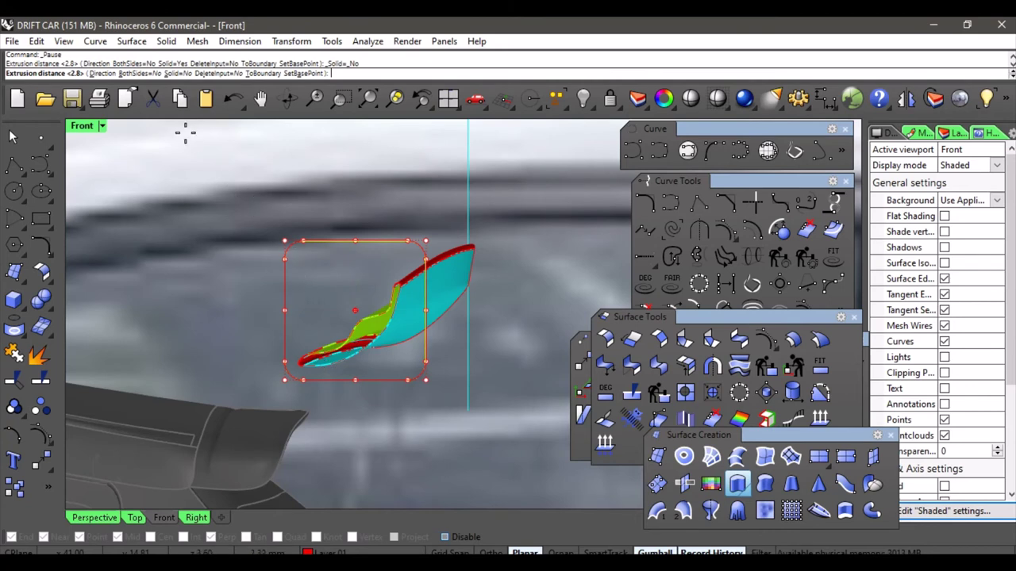
left_click(172, 73)
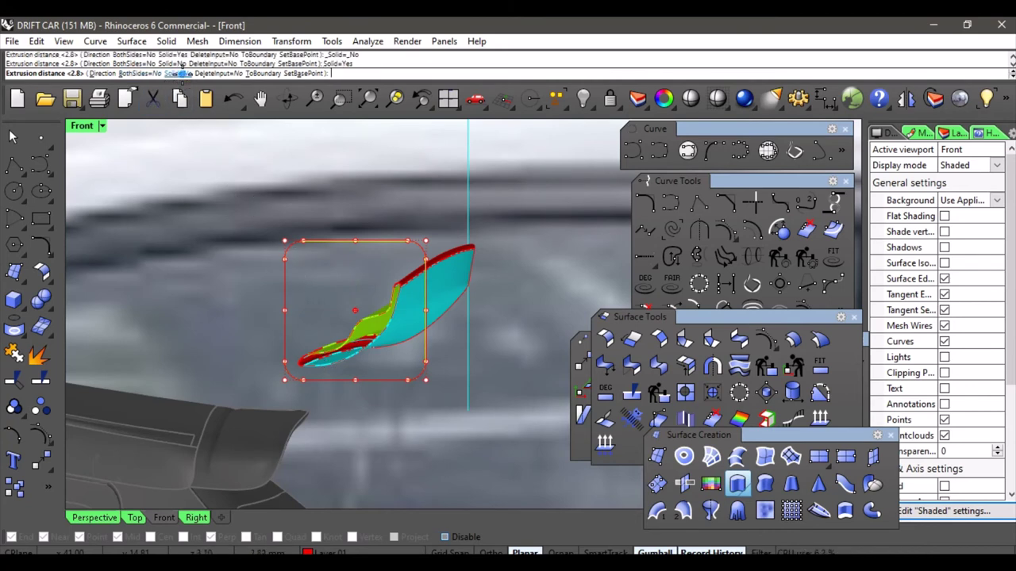
left_click(93, 519)
scroll(437, 320, "down", 4)
right_click_drag(429, 302, 357, 332)
scroll(312, 342, "up", 5)
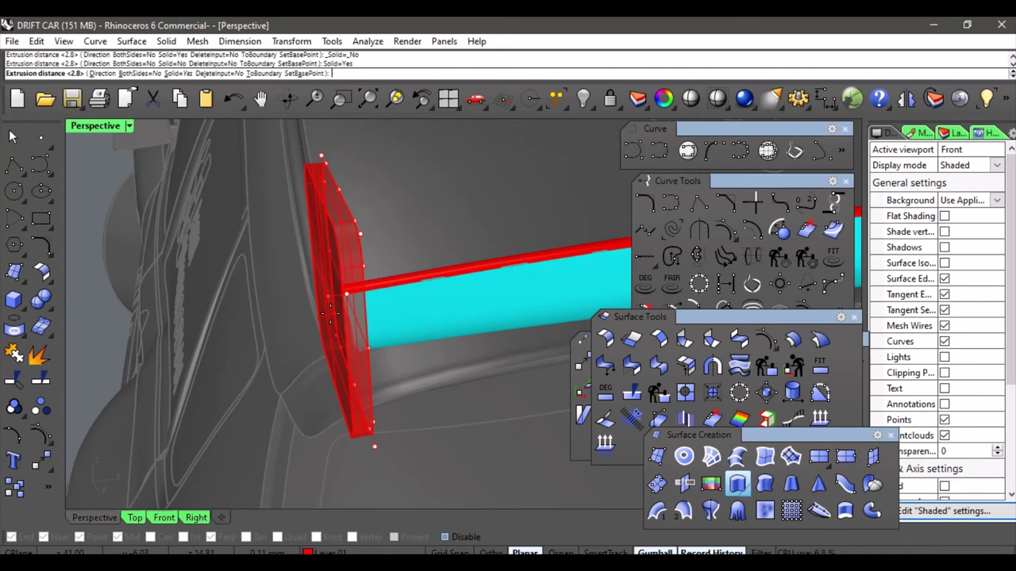
left_click(330, 313)
Move the end plate together with its outline curve into place against the spoiler's end.
right_click_drag(318, 291, 461, 300)
right_click_drag(559, 315, 489, 326)
left_click(494, 329)
left_click(498, 315)
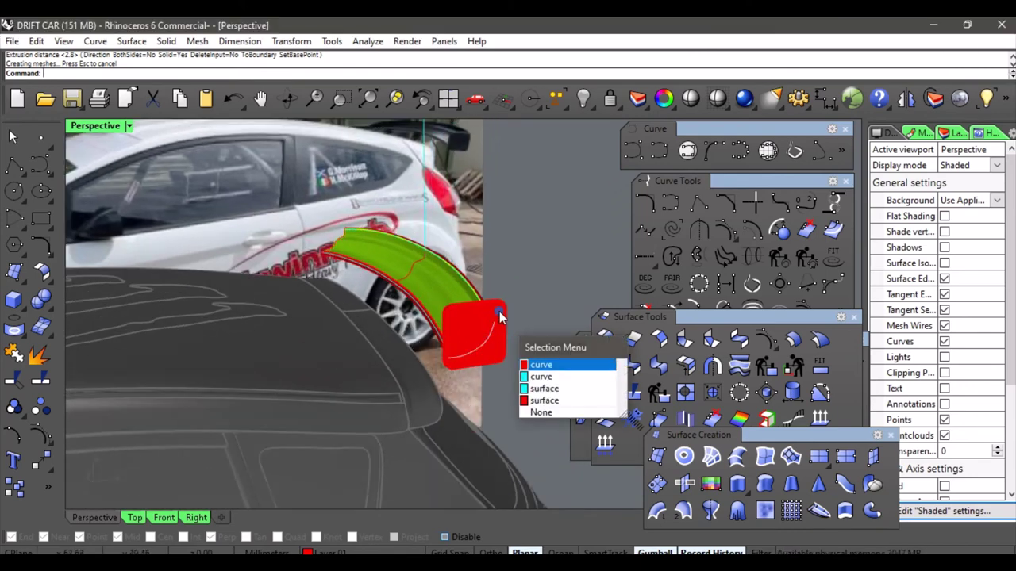
left_click(536, 363)
right_click_drag(526, 353, 517, 305)
left_click(521, 292)
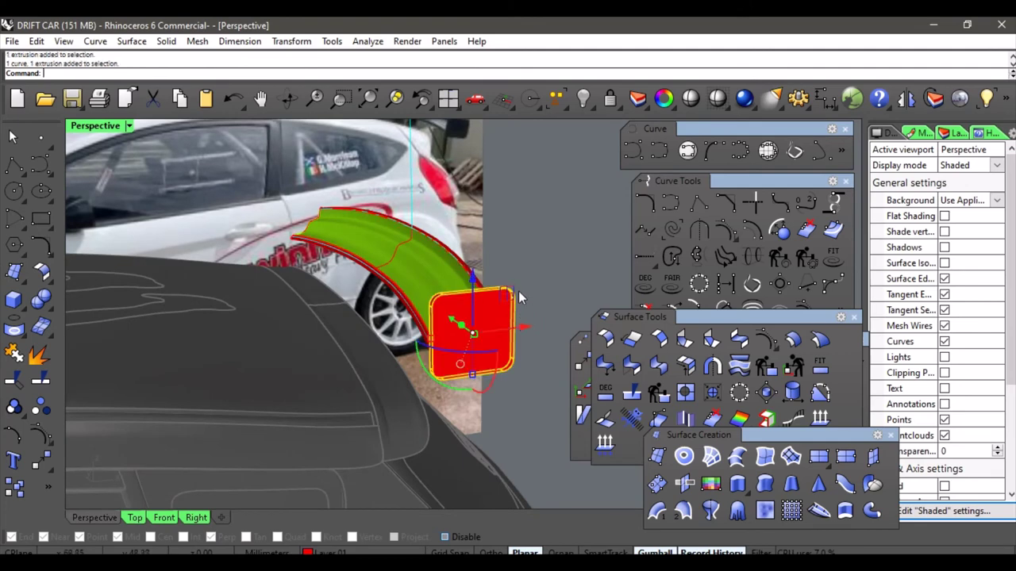
left_click_drag(518, 291, 501, 321)
left_click(521, 292)
right_click_drag(522, 293, 357, 347)
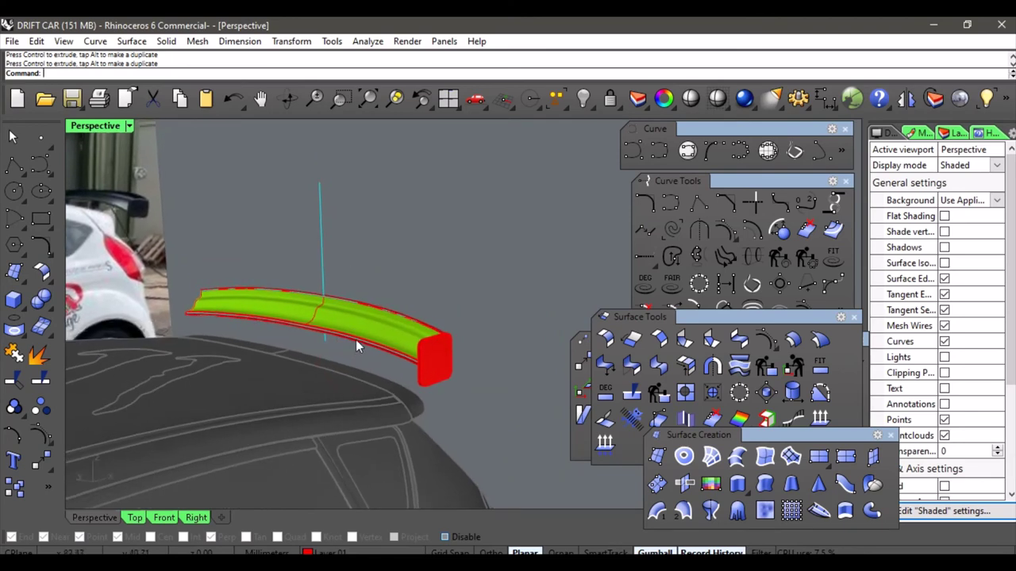
right_click_drag(426, 351, 457, 352)
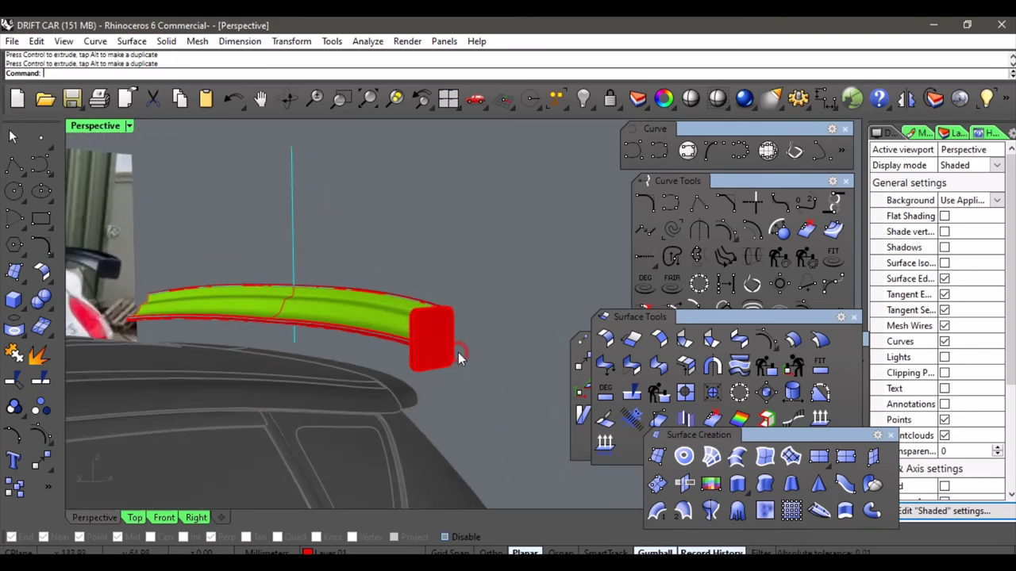
right_click(457, 353)
key("Escape")
Scale the end plate down in height and raise it level with the spoiler's upper edge.
left_click(445, 363)
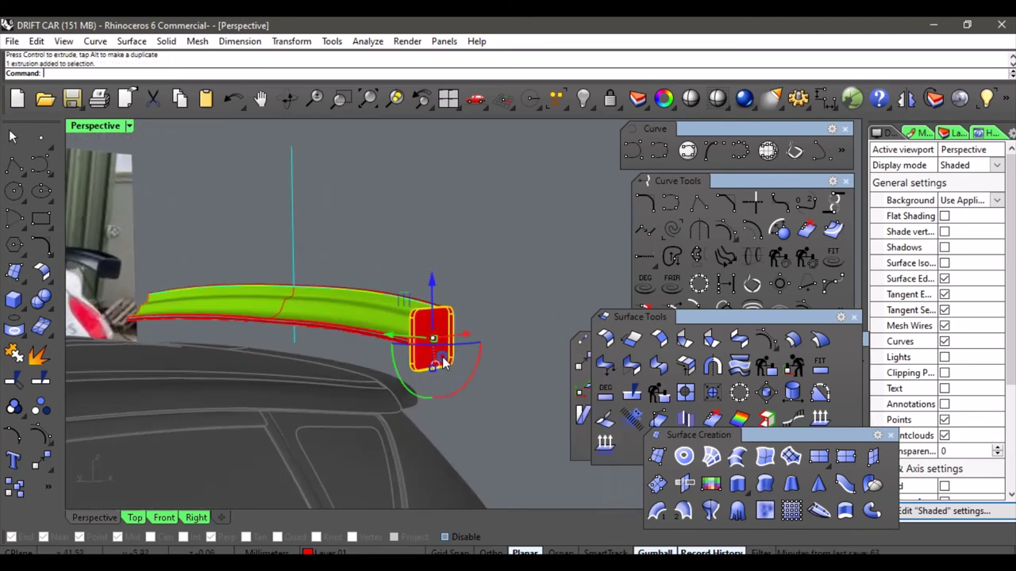
scroll(449, 372, "up", 2)
left_click_drag(431, 370, 428, 357)
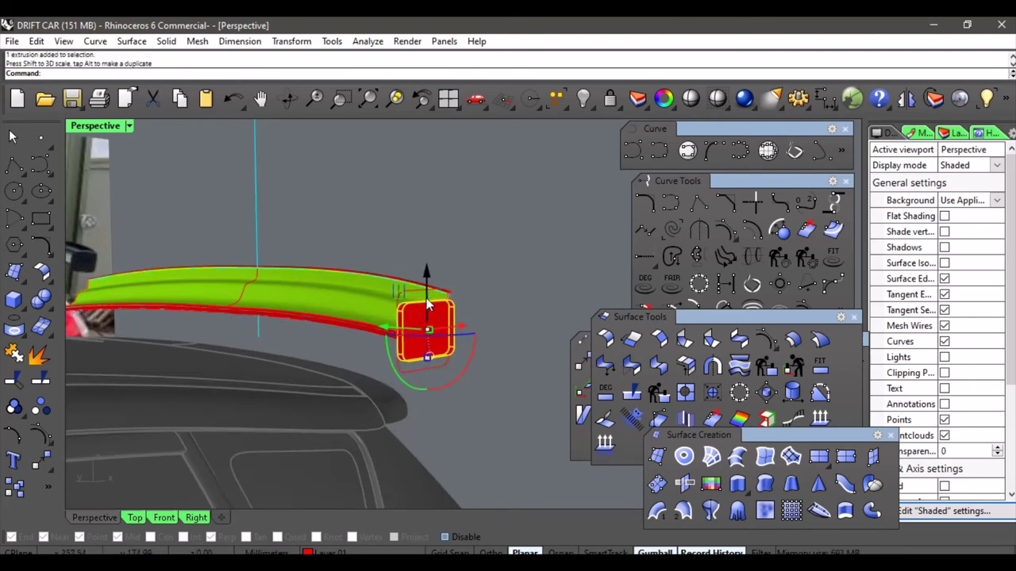
left_click_drag(426, 304, 426, 293)
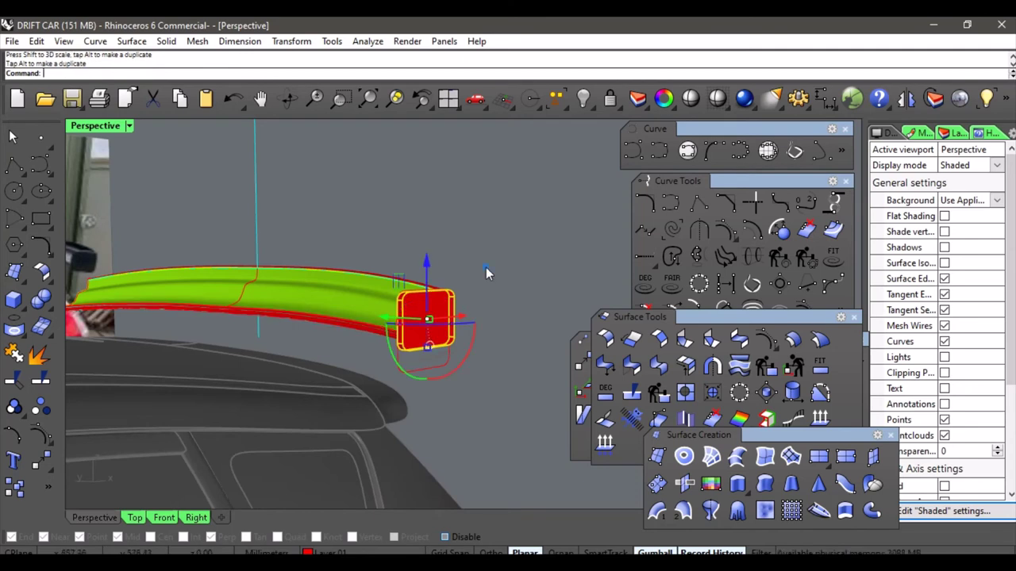
left_click(526, 315)
Delete the leftover rounded rectangle curve, and slightly reduce the end plate's height again while raising it.
left_click(430, 368)
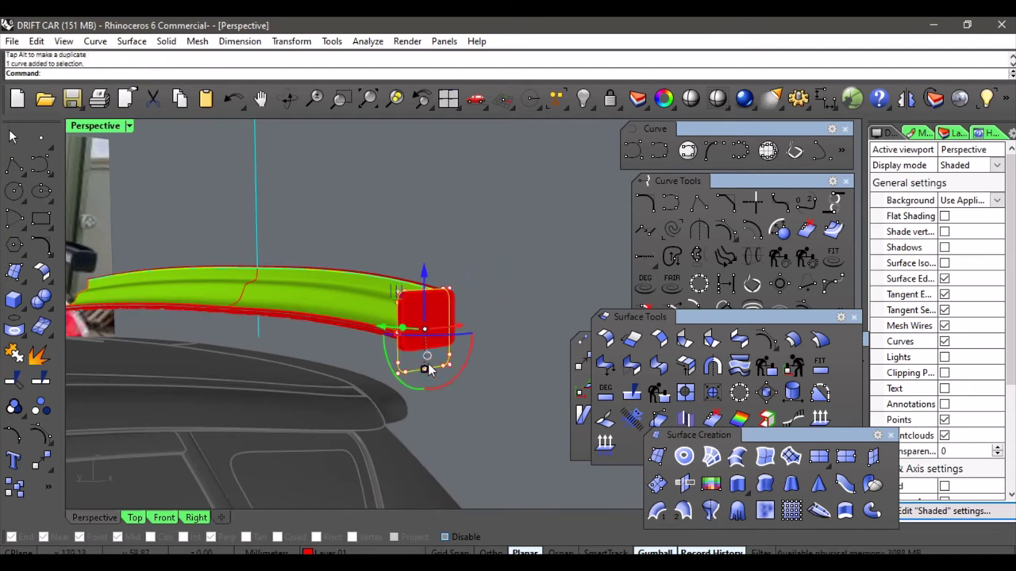
key("Delete")
left_click(430, 325)
right_click_drag(430, 325, 420, 311)
left_click_drag(410, 325, 408, 319)
left_click_drag(409, 227, 410, 223)
left_click(471, 214)
Scale the end plate slightly shorter along the car's length and nudge it rearward to fit the spoiler's end.
scroll(470, 214, "down", 3)
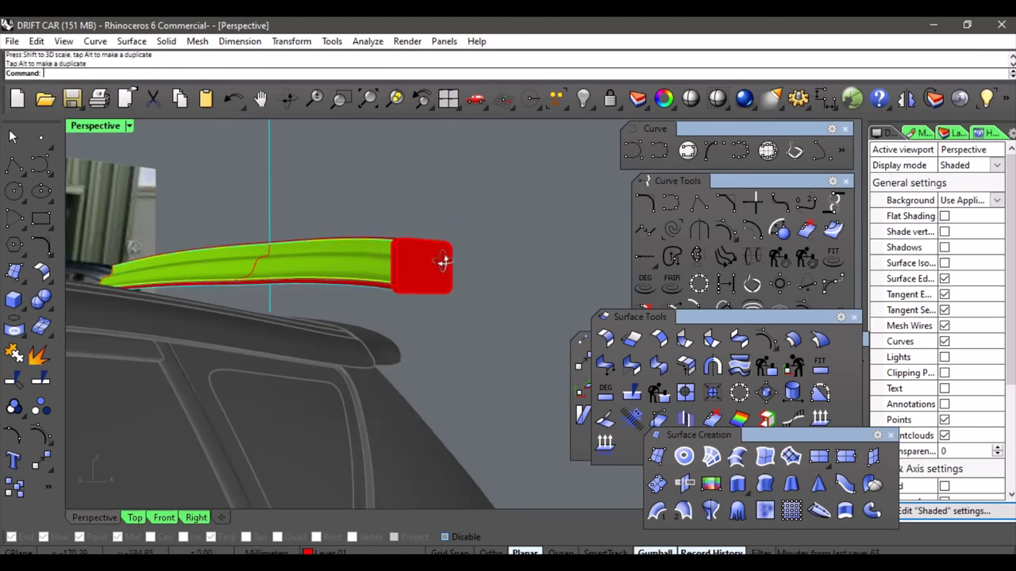
right_click_drag(444, 264, 384, 308)
right_click_drag(328, 330, 390, 328)
scroll(418, 386, "up", 7)
right_click_drag(462, 399, 402, 382)
left_click(385, 374)
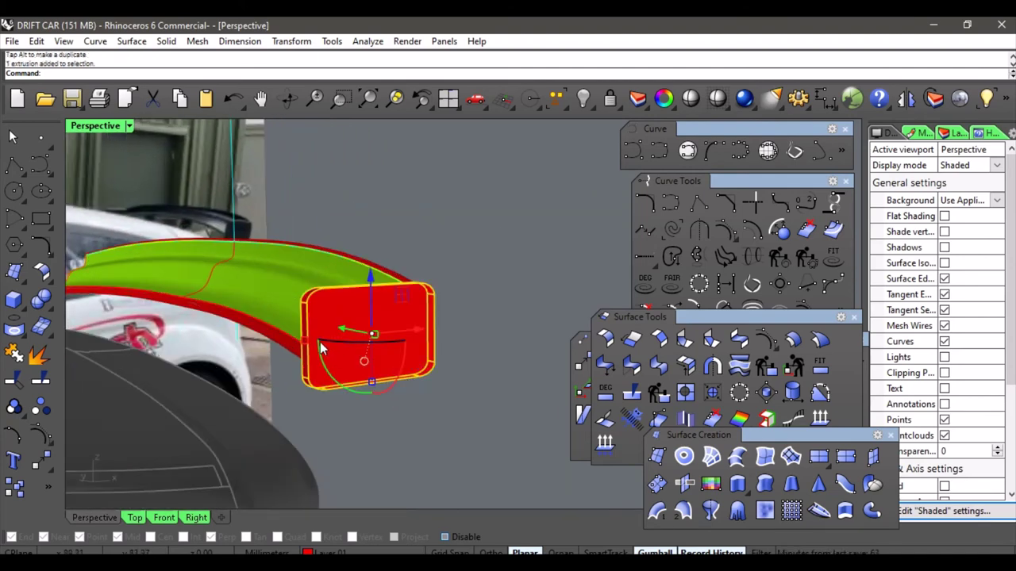
left_click_drag(308, 340, 311, 338)
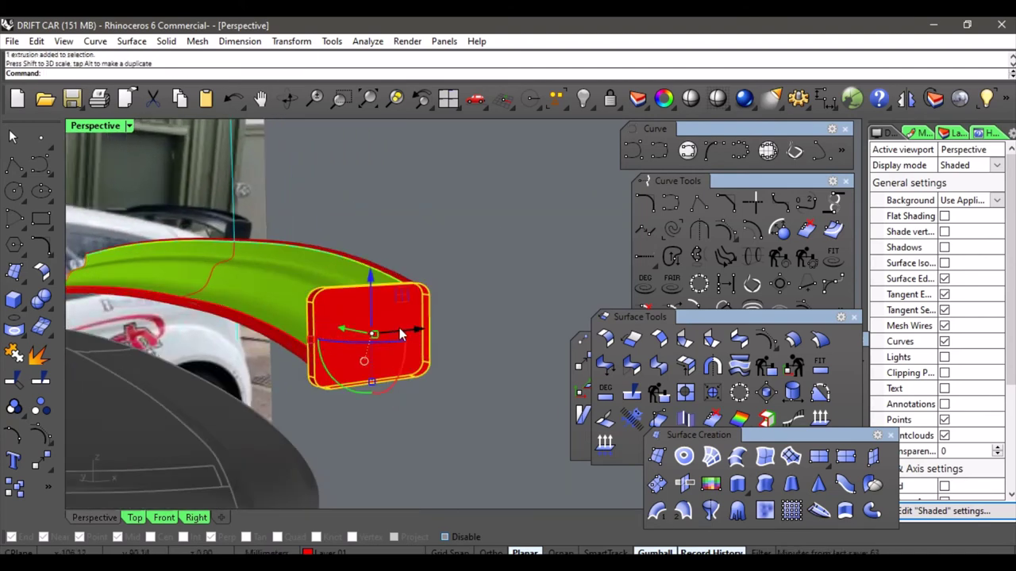
left_click_drag(415, 329, 420, 332)
left_click(487, 305)
Mirror a copy of the end plate across the spoiler's centre line onto its opposite end.
scroll(479, 306, "down", 5)
right_click_drag(477, 310, 391, 357)
right_click_drag(311, 376, 384, 399)
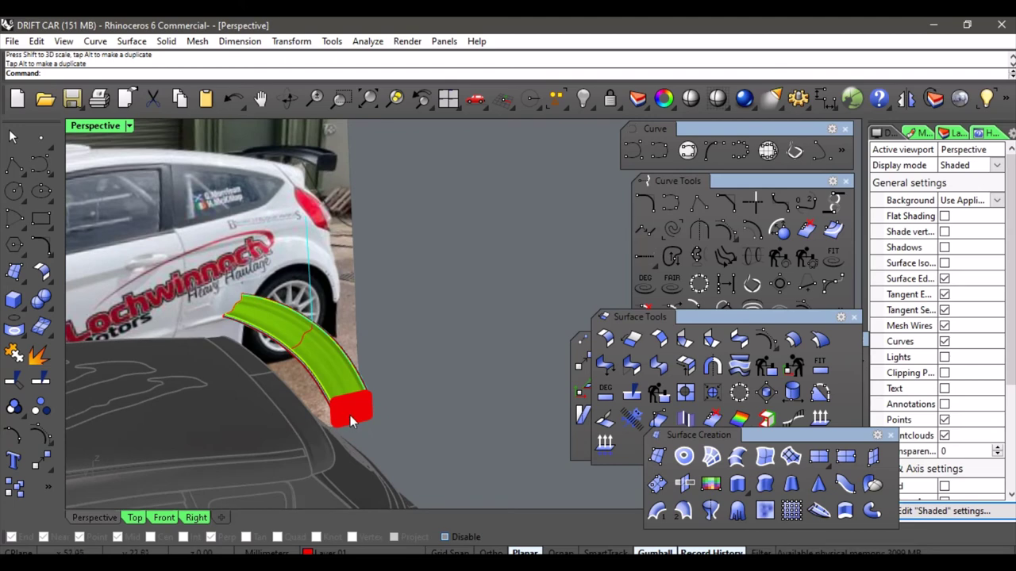
left_click(360, 410)
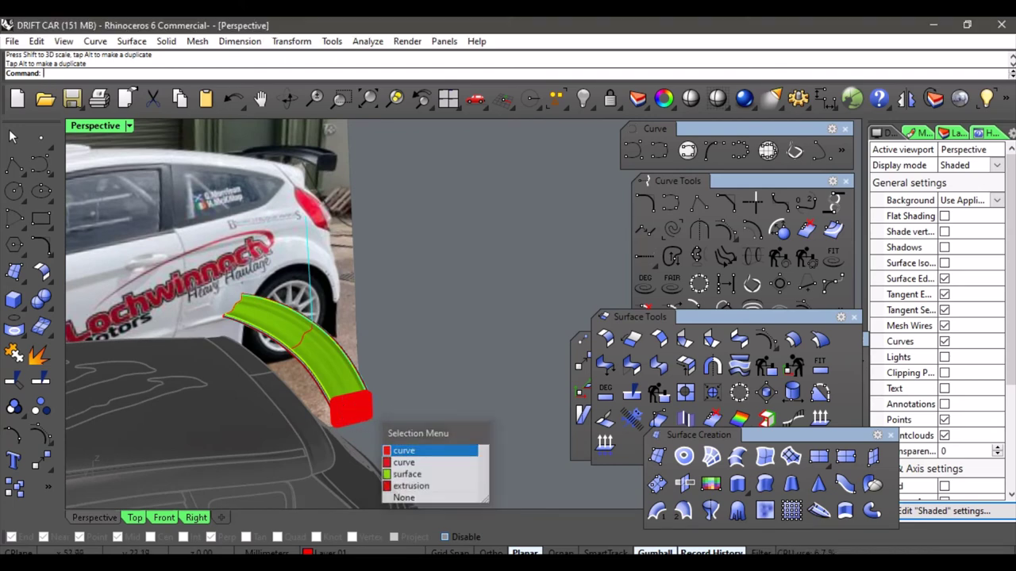
left_click(413, 484)
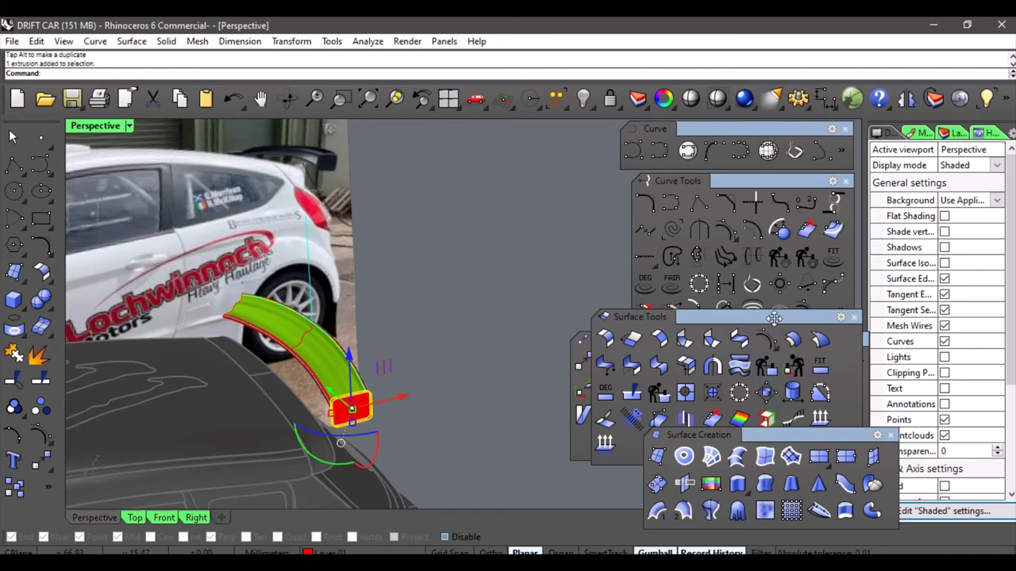
left_click_drag(774, 318, 786, 187)
left_click(718, 361)
right_click_drag(392, 327, 482, 311, "shift")
left_click(420, 337)
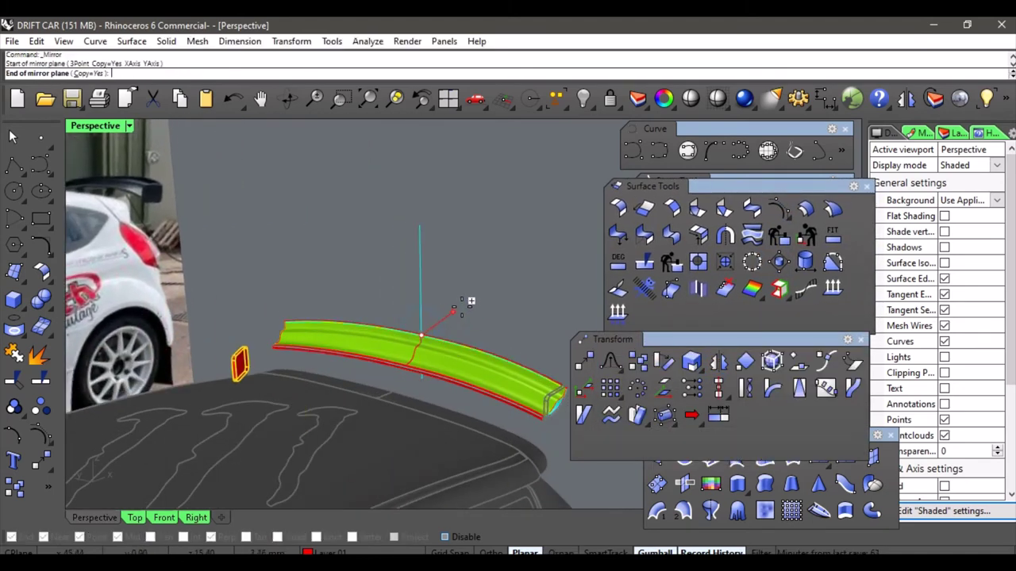
left_click(456, 310)
right_click_drag(490, 276, 420, 315)
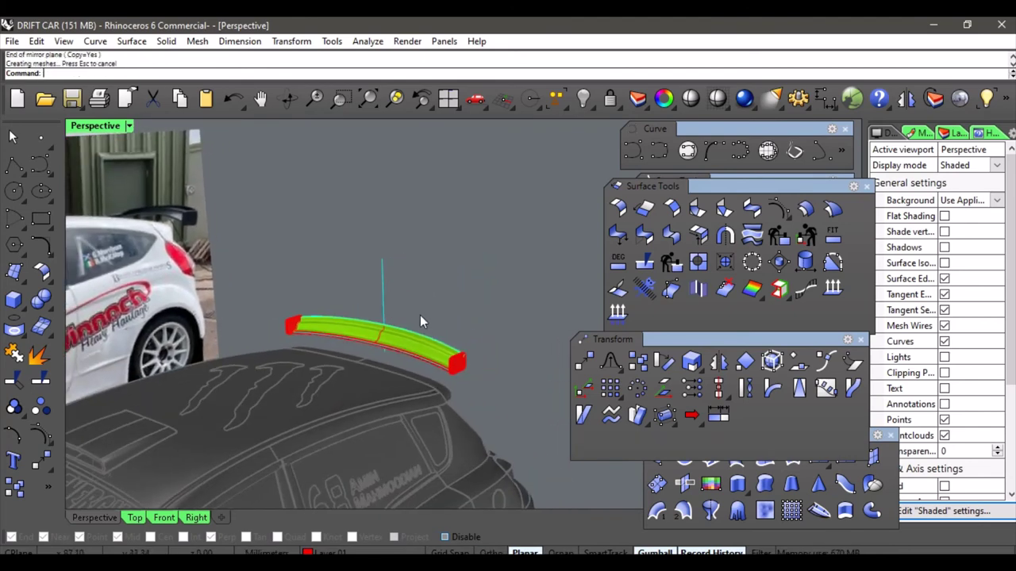
Join the spoiler's green wing surface and its adjoining edge surfaces into one polysurface, leaving the end plates separate.
left_click(15, 353)
scroll(406, 340, "up", 5)
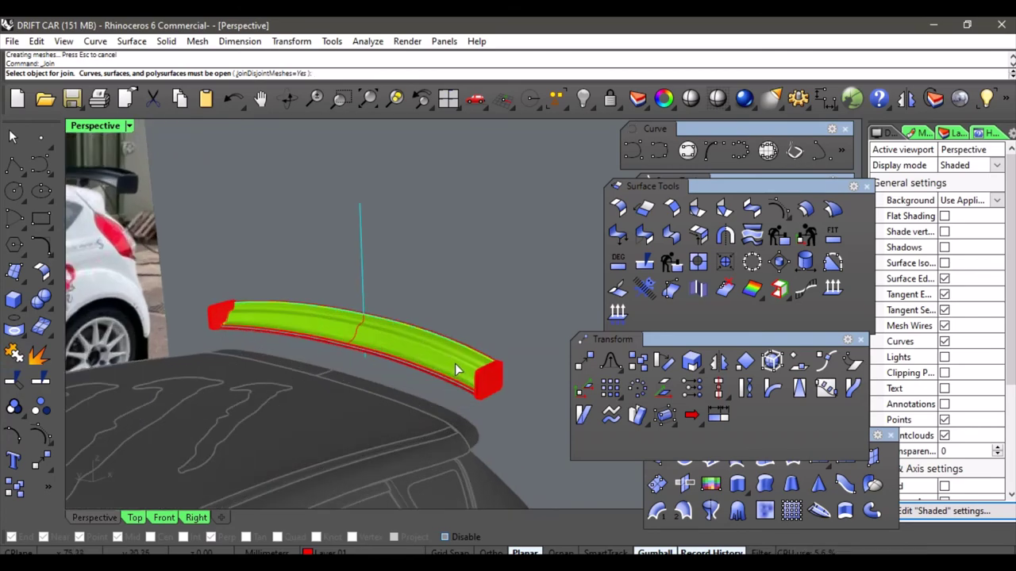
scroll(484, 353, "up", 3)
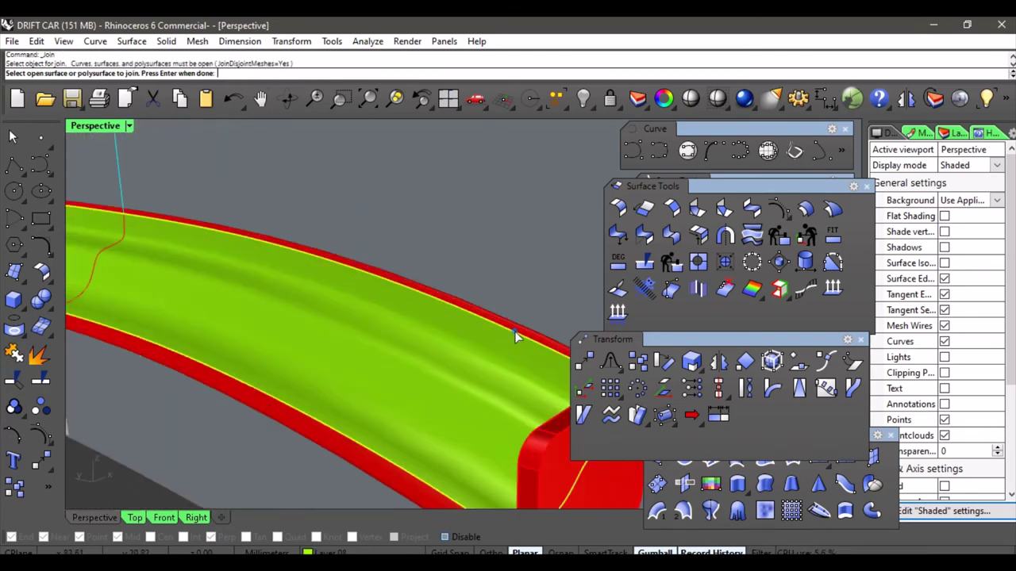
left_click(513, 337)
left_click(562, 371)
scroll(432, 393, "down", 6)
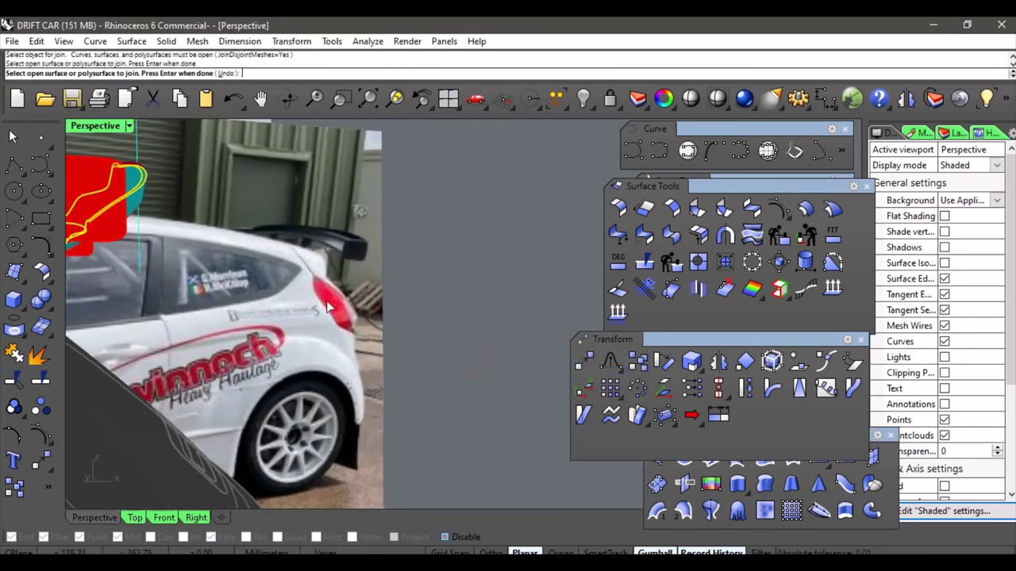
right_click_drag(433, 393, 346, 352)
left_click(200, 303)
scroll(477, 373, "up", 2)
scroll(444, 351, "down", 4)
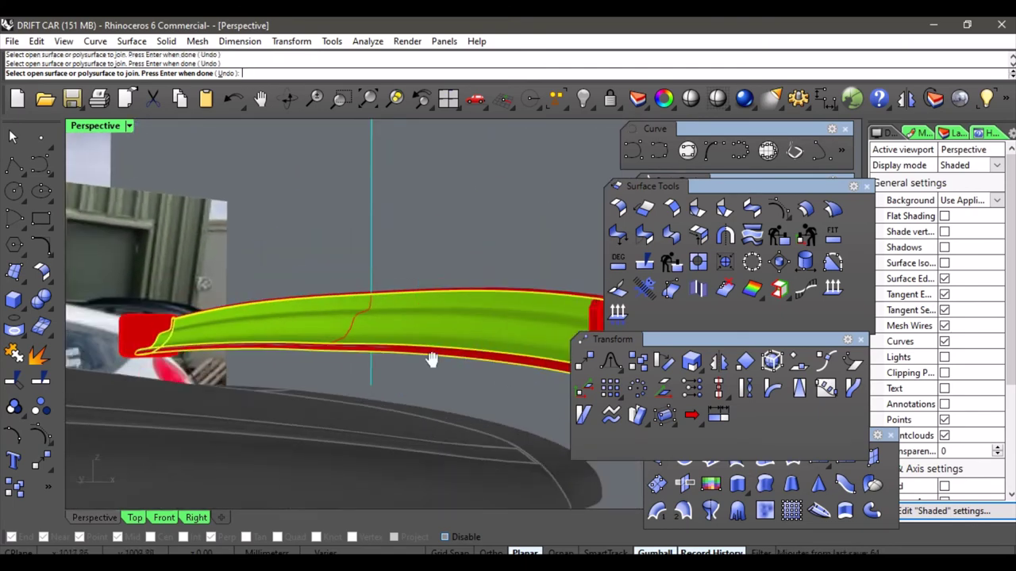
key("Return")
Examine the rear reference photos for the shape and placement of the spoiler's support struts, and compare them with the model.
scroll(433, 349, "down", 3)
right_click_drag(442, 325, 326, 325)
right_click_drag(326, 325, 327, 436, "shift")
right_click_drag(363, 324, 393, 432, "shift")
scroll(346, 235, "up", 4)
scroll(339, 240, "up", 5)
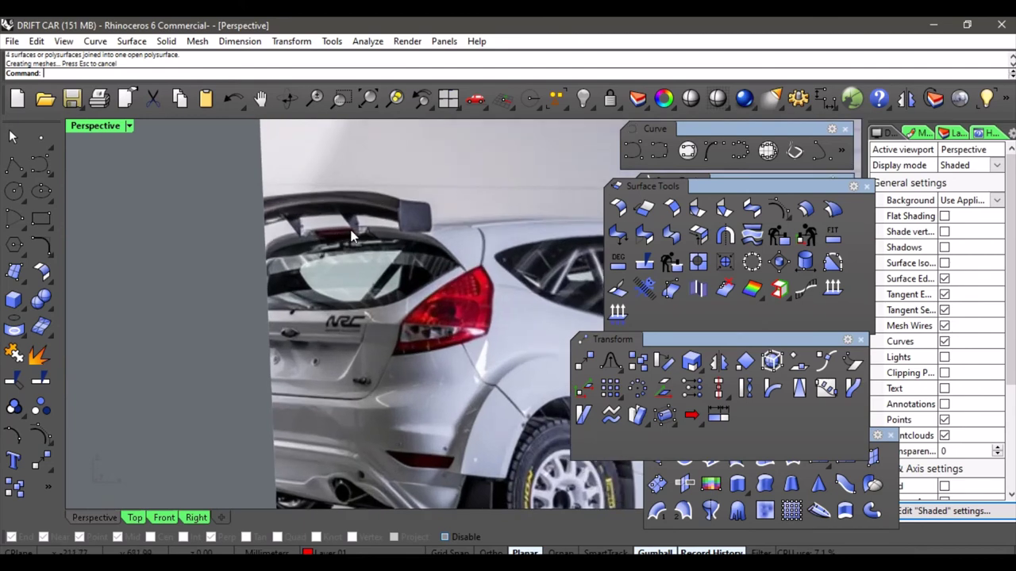
scroll(380, 229, "up", 1)
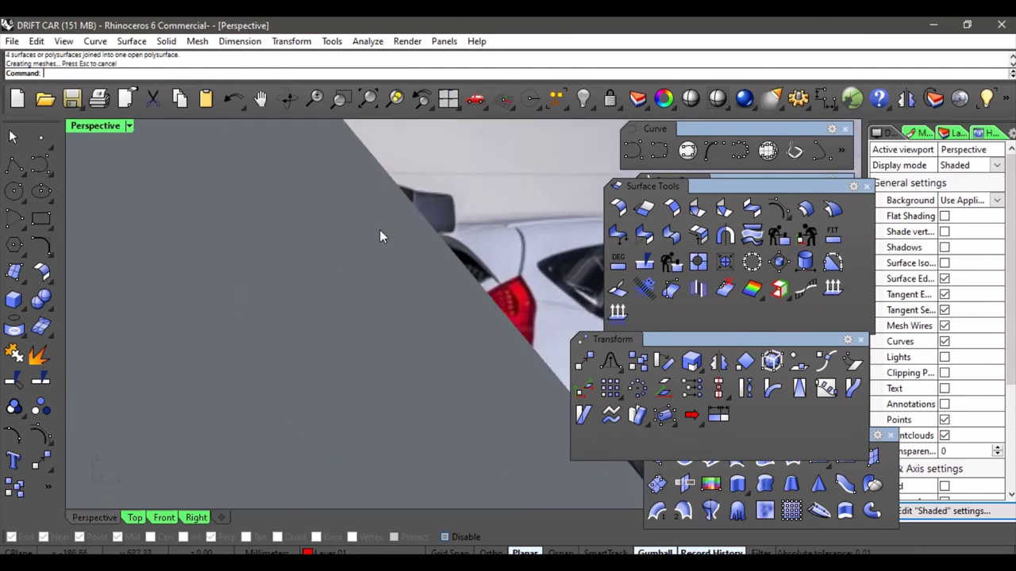
scroll(387, 224, "down", 3)
scroll(355, 266, "down", 3)
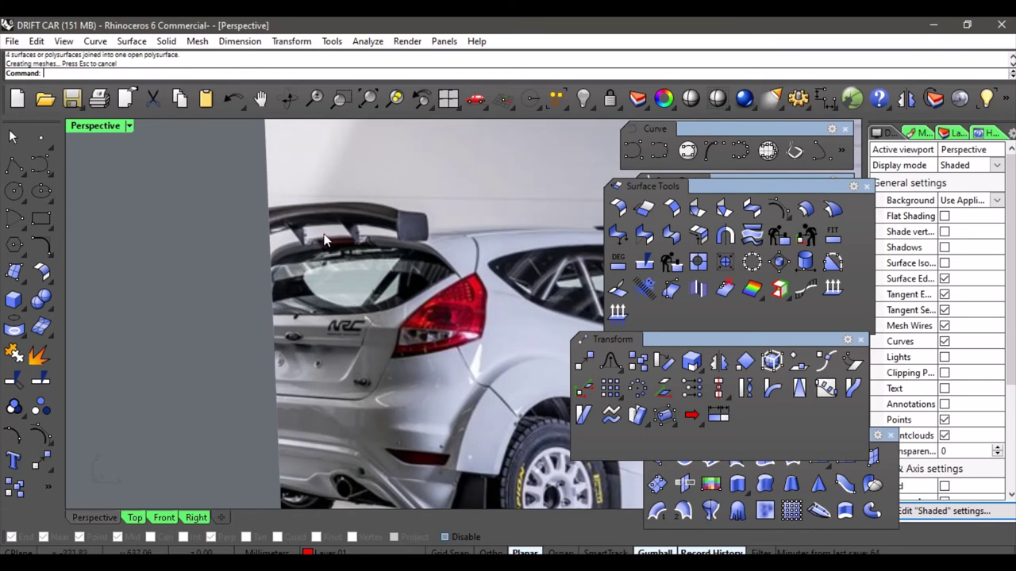
scroll(324, 240, "down", 8)
scroll(354, 310, "up", 1)
right_click_drag(403, 305, 400, 269, "shift")
scroll(354, 310, "down", 2)
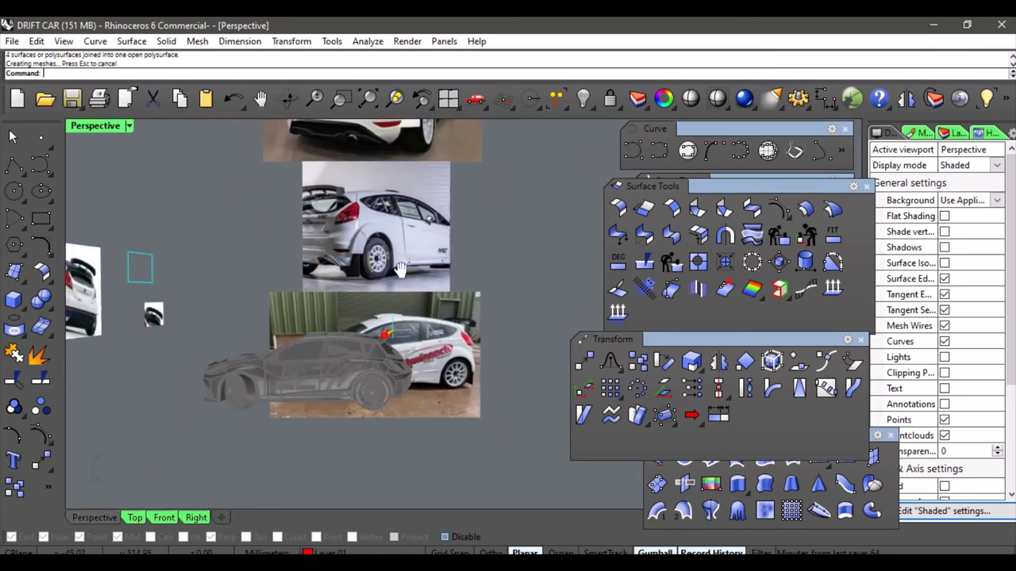
scroll(392, 333, "up", 8)
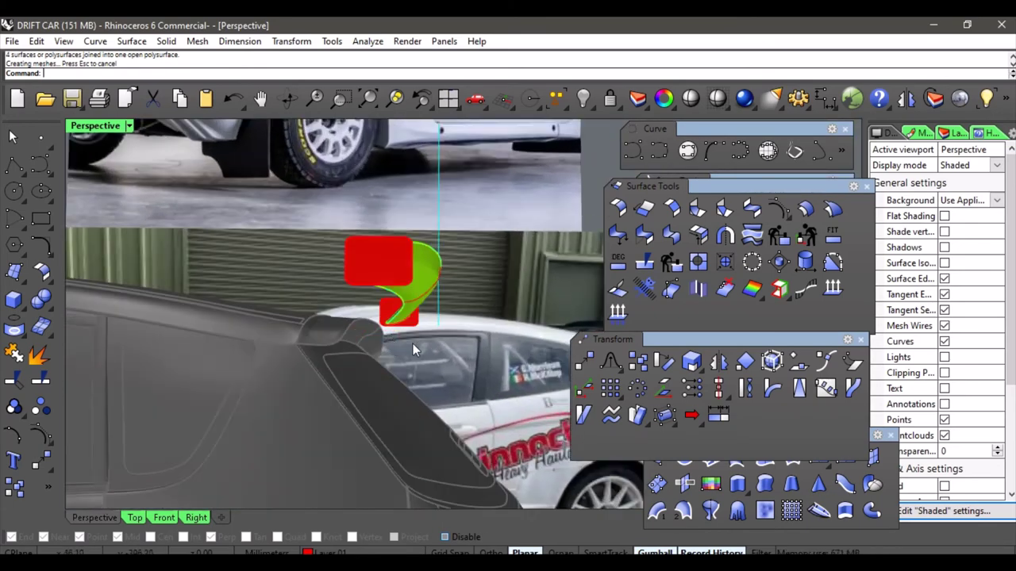
Show the spoiler and the roof's rear edge in side profile in the Front view.
left_click(199, 518)
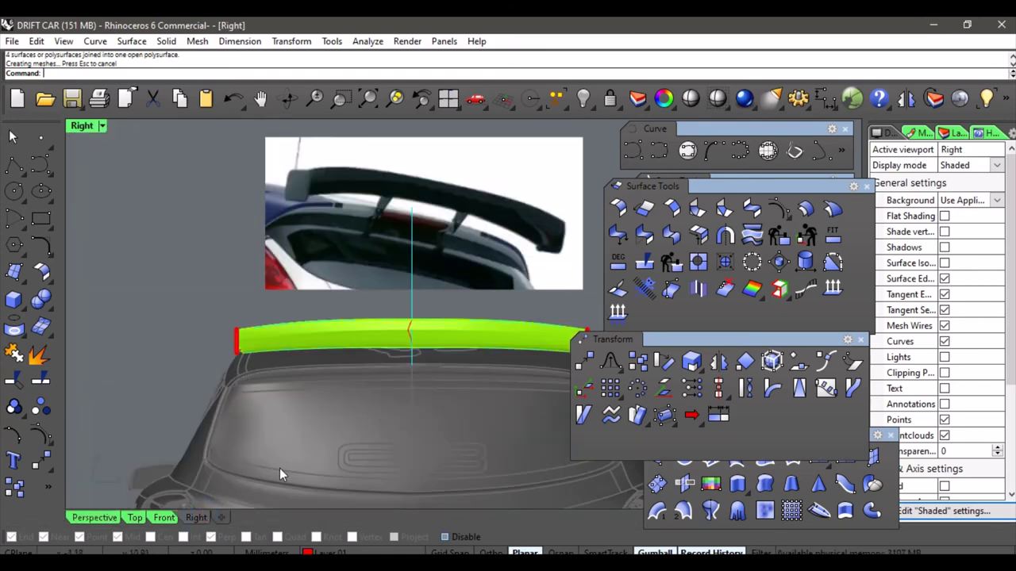
left_click(163, 515)
scroll(354, 393, "down", 3)
right_click_drag(365, 399, 403, 354)
scroll(372, 370, "up", 2)
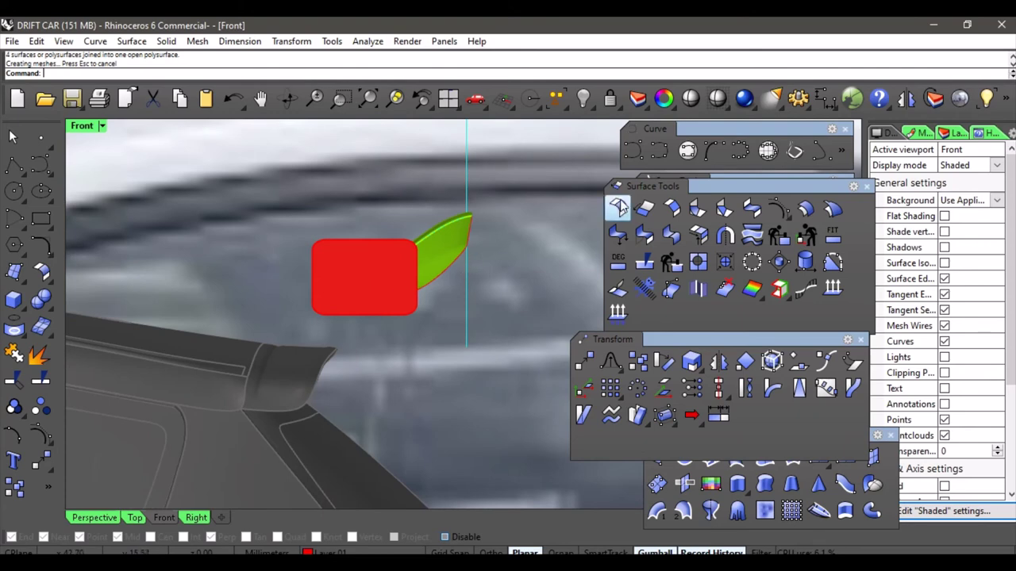
left_click(724, 111)
left_click(724, 111)
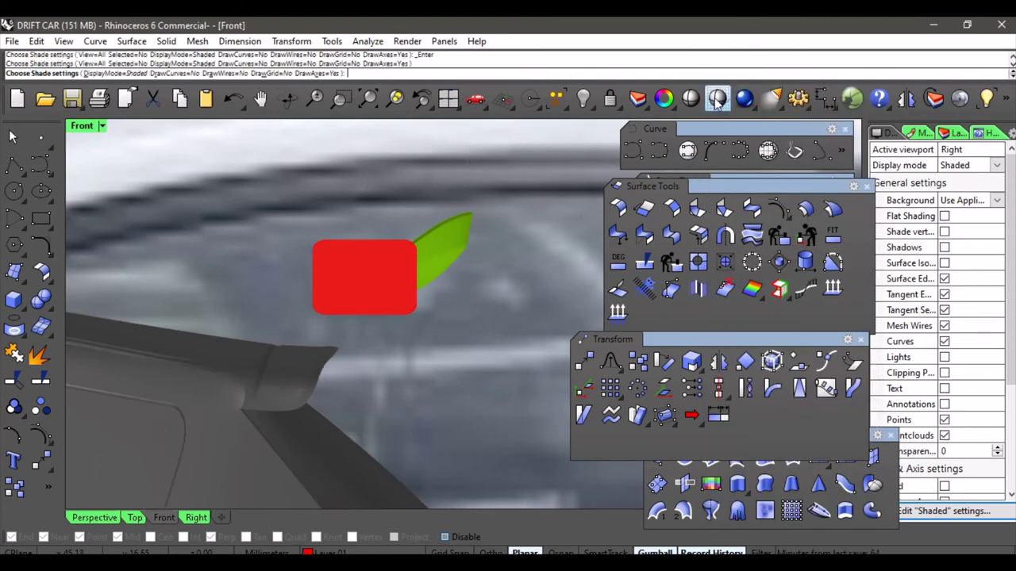
left_click(102, 126)
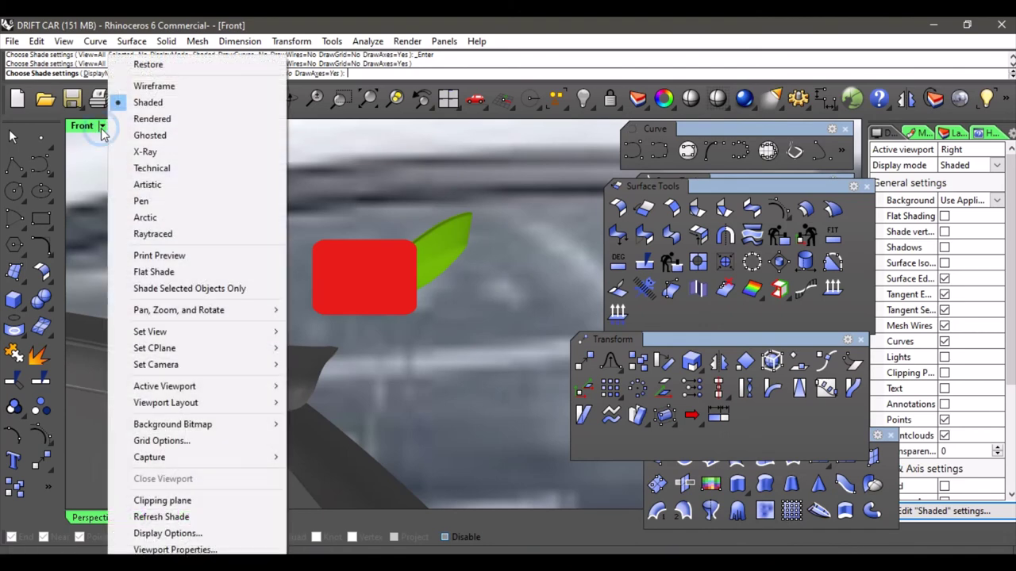
left_click(151, 86)
right_click(421, 322)
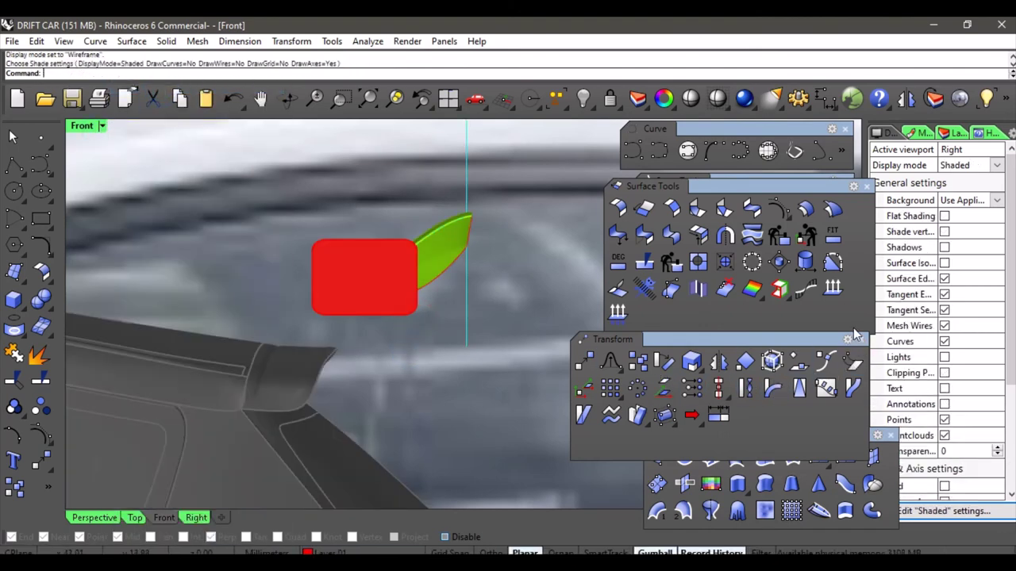
Set the Front viewport to Wireframe display so the spoiler profile behind the end plate can be traced.
left_click(102, 126)
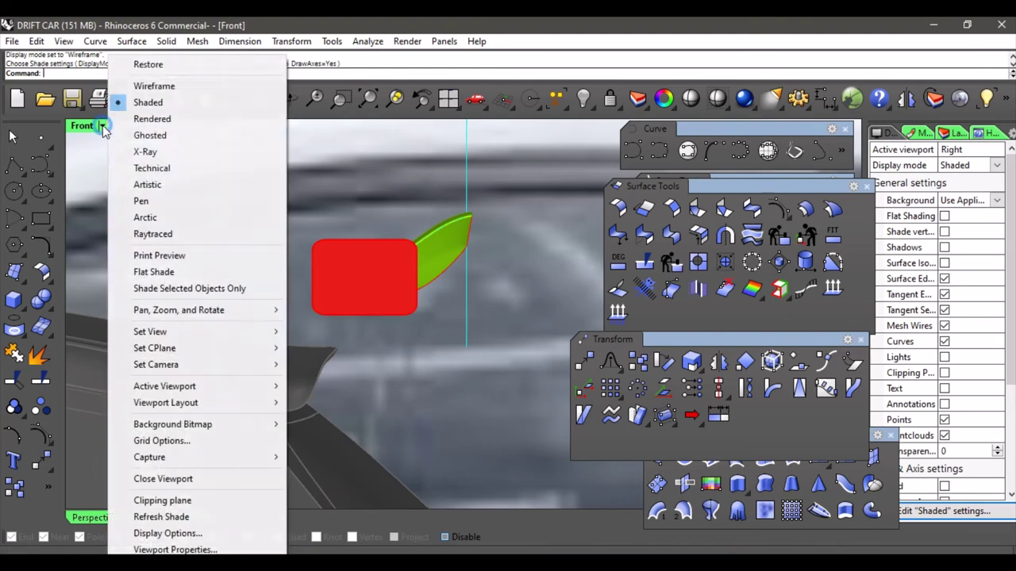
left_click(184, 87)
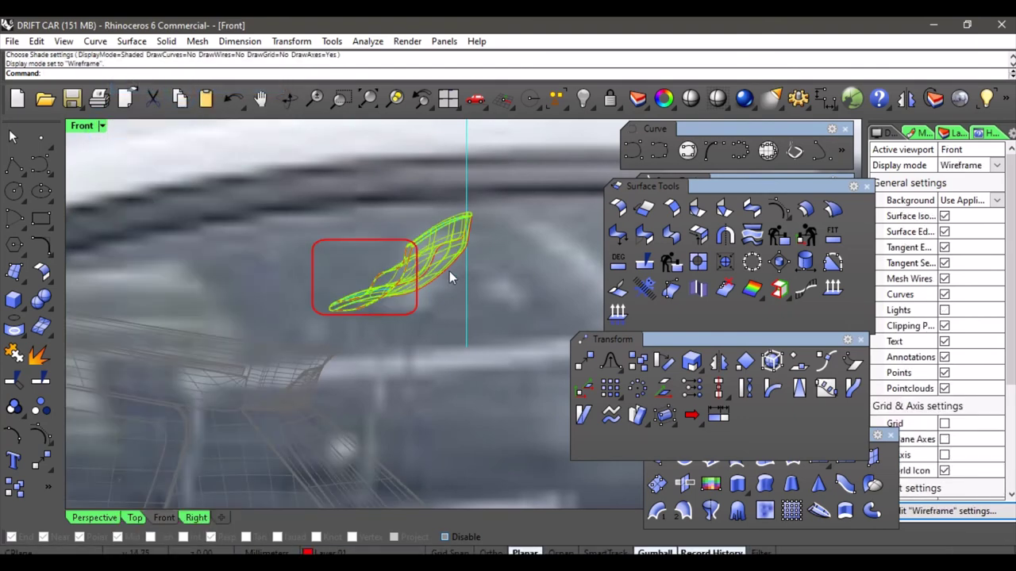
scroll(436, 287, "up", 3)
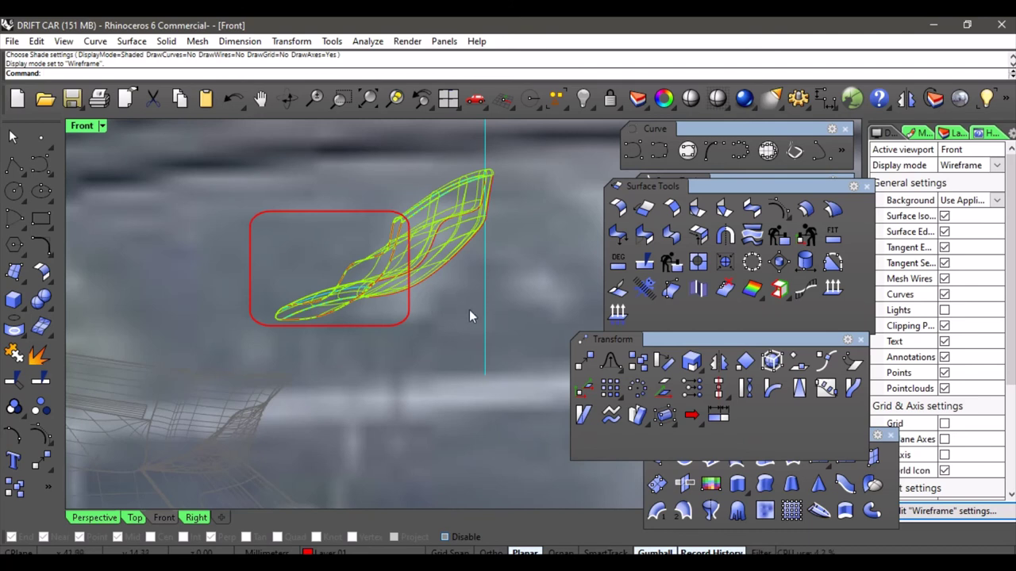
Draw the support strut's rear edge as two straight interpolated curves from the wing's underside, bending forward into the roof's rear edge.
left_click(659, 150)
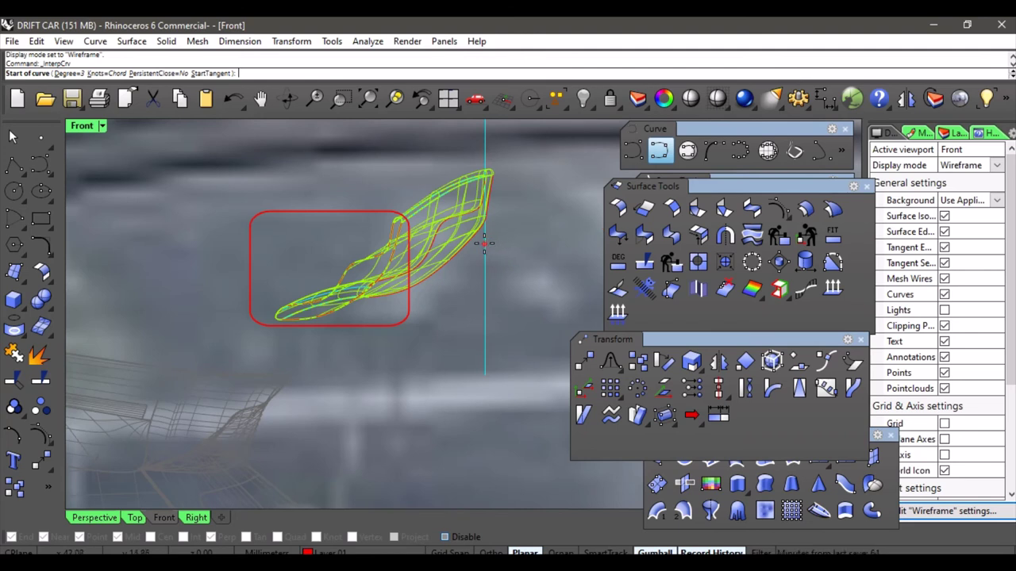
left_click(442, 264)
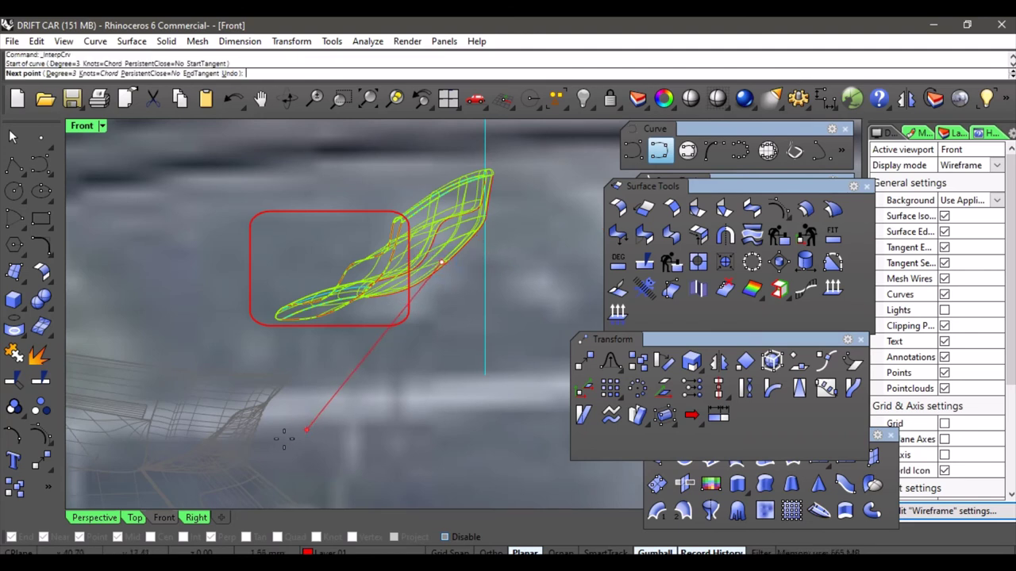
left_click(347, 405)
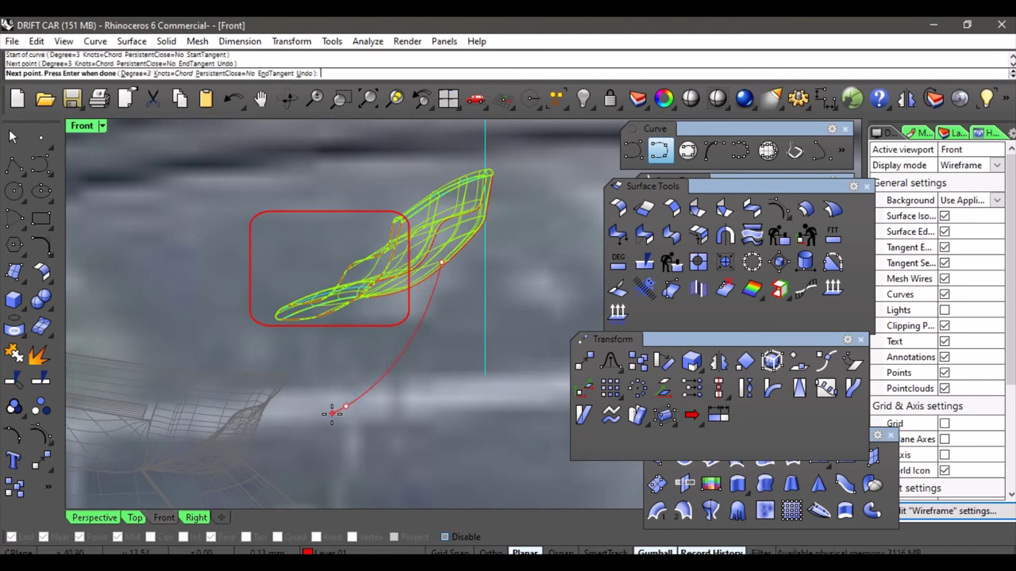
key("Return")
key("Return")
left_click(346, 406)
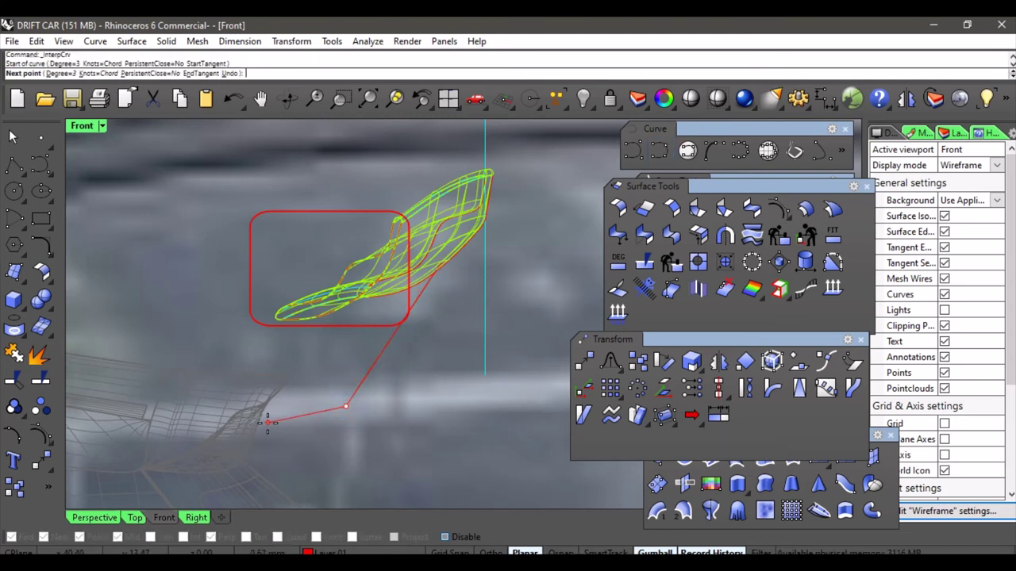
left_click(241, 447)
key("Return")
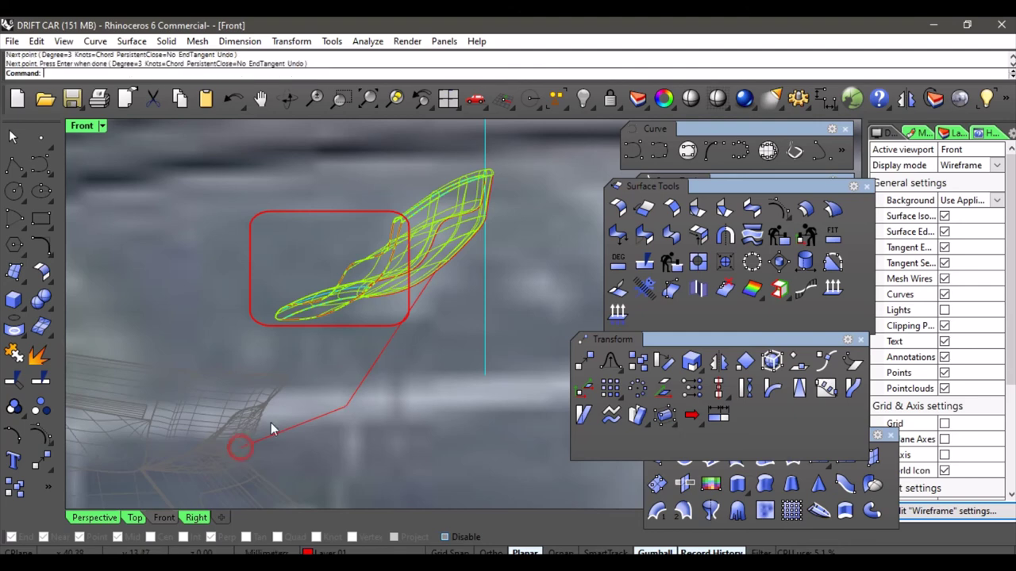
Draw the strut's front edge as two straight interpolated curves from the wing's underside to the roof, roughly parallel to the rear edge.
key("Return")
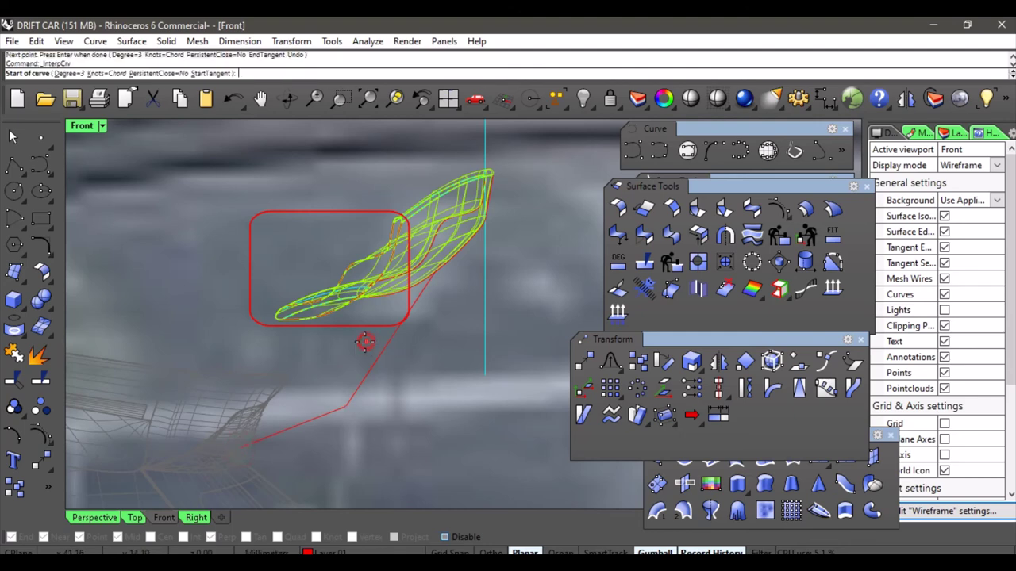
left_click(368, 290)
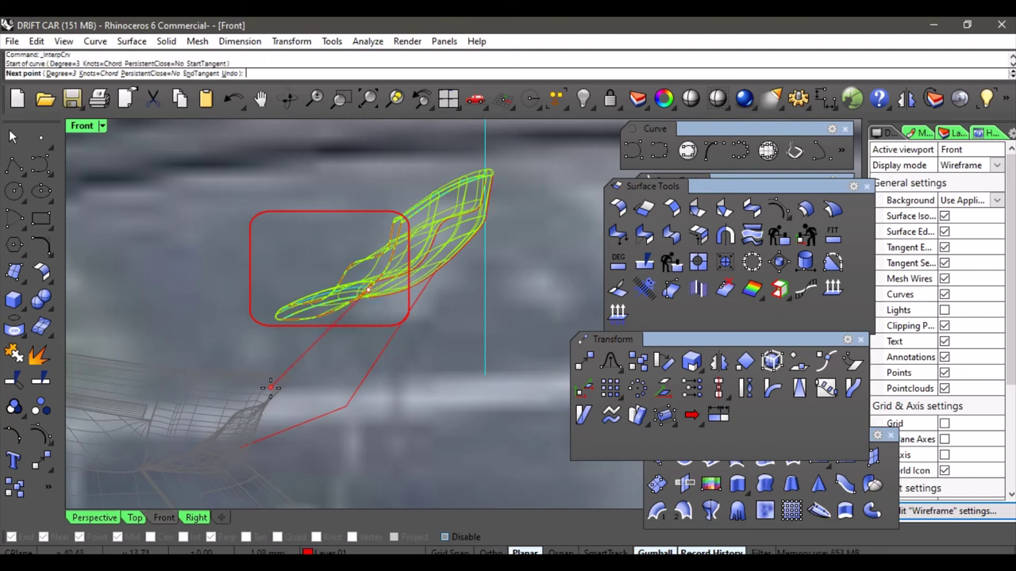
left_click(310, 371)
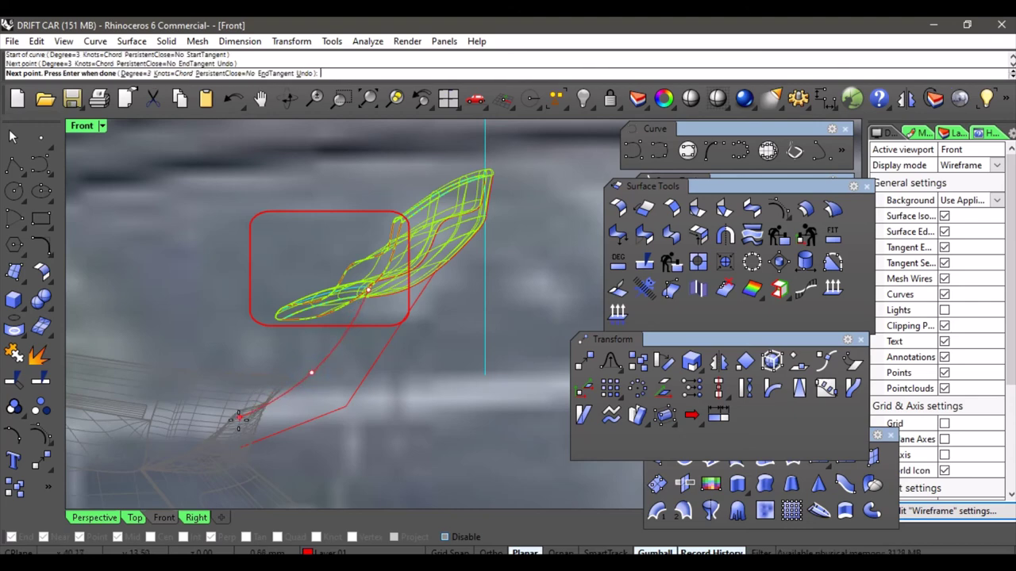
right_click(241, 419)
right_click(290, 389)
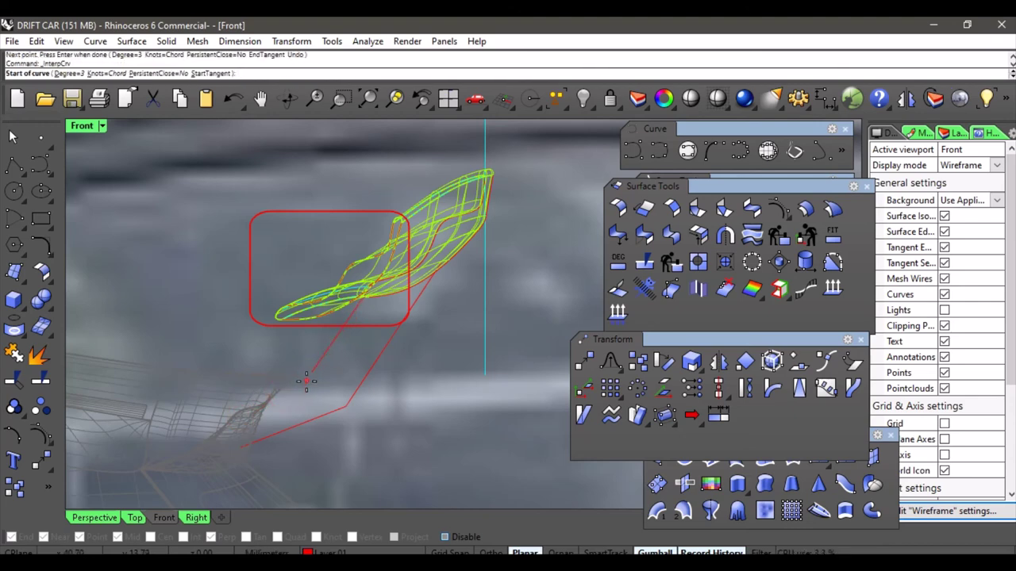
left_click(312, 374)
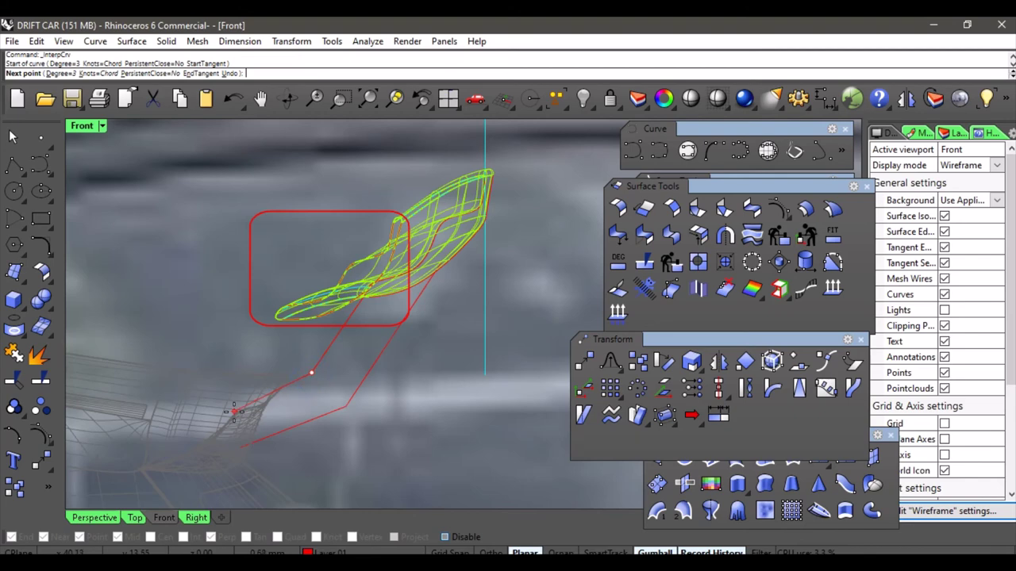
left_click(233, 414)
right_click(234, 414)
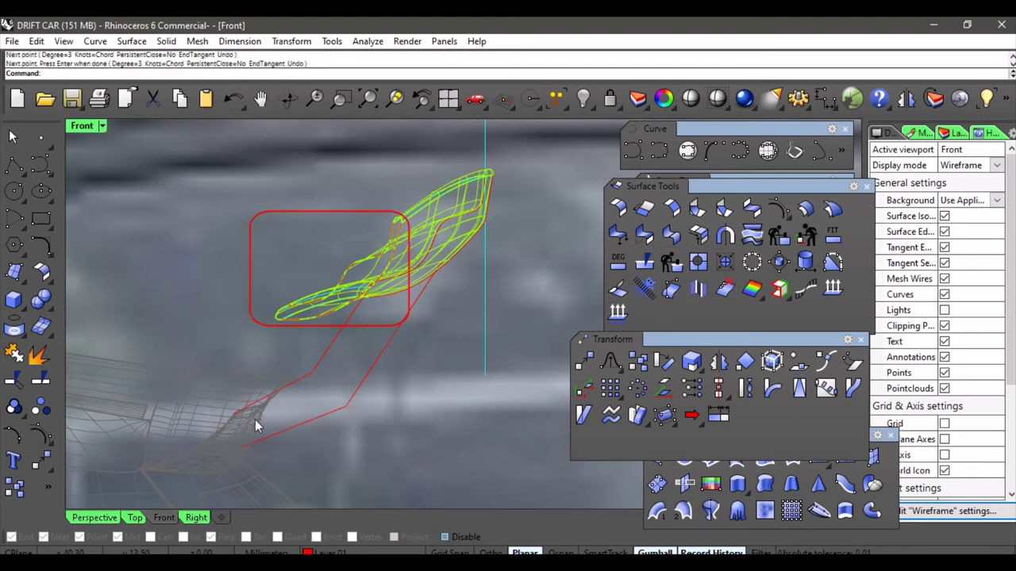
Close the strut outline at the roof with a short interpolated curve joining the lower ends of its two edges.
key("Return")
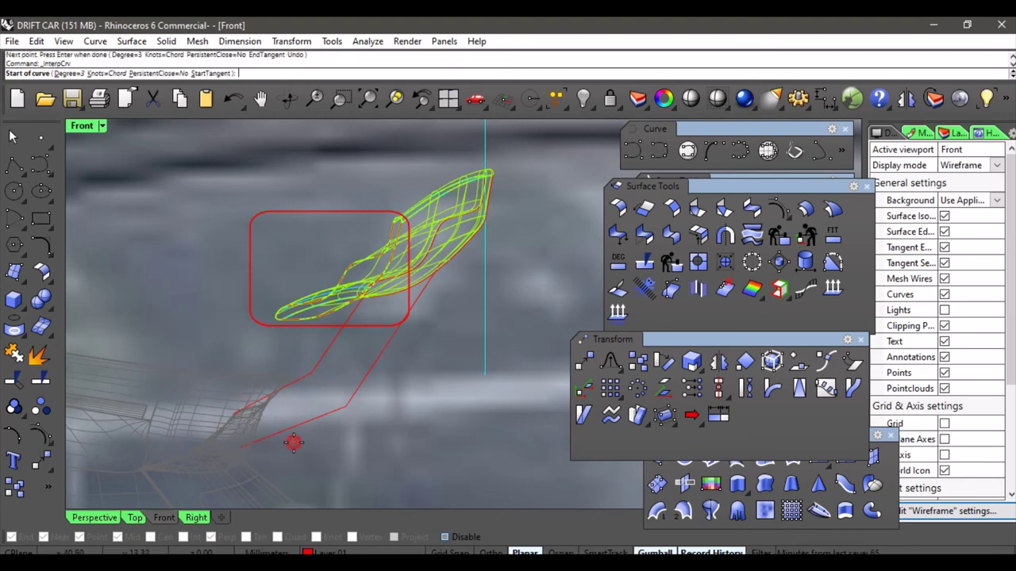
scroll(240, 413, "up", 2)
left_click(232, 414)
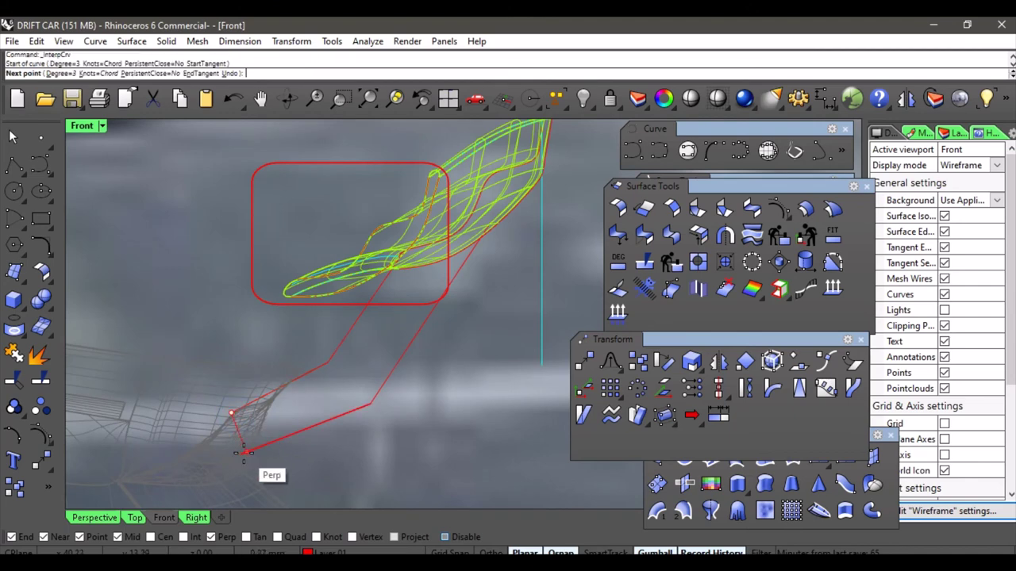
left_click(242, 451)
right_click(241, 453)
scroll(389, 399, "down", 4)
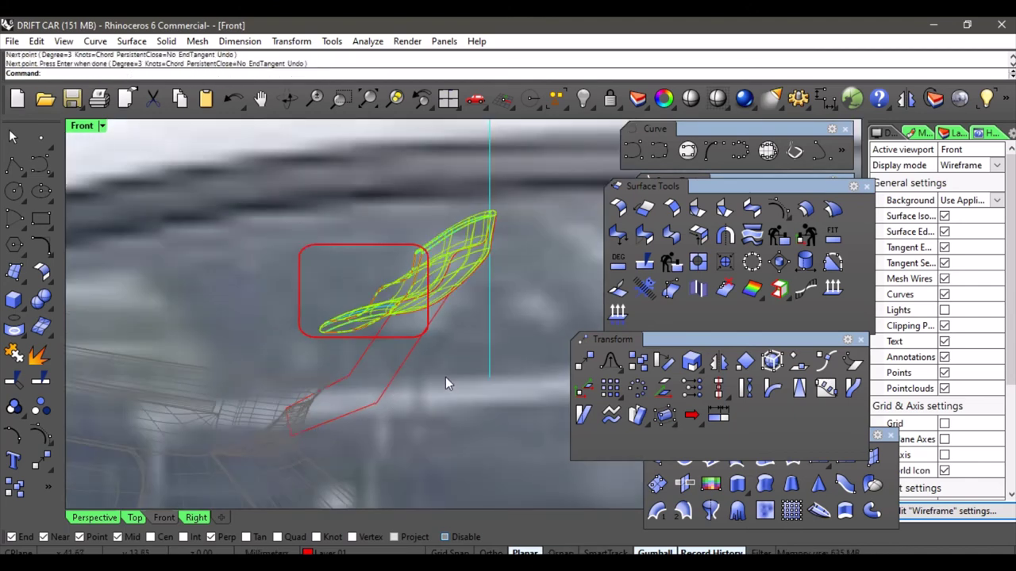
scroll(420, 377, "down", 3)
Compare the spoiler and strut outline on the car with the reference photos in the Perspective view.
left_click(94, 517)
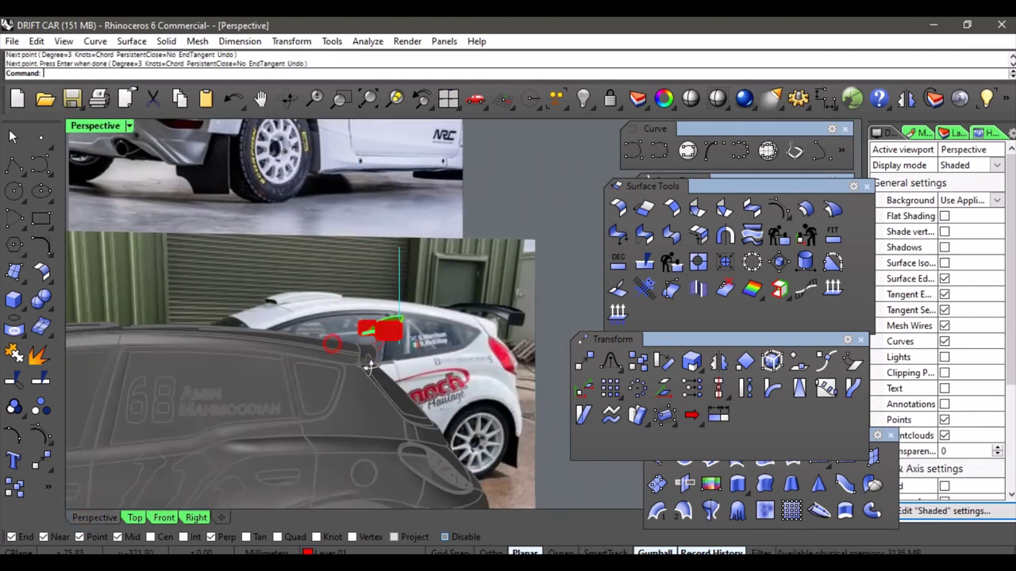
scroll(361, 291, "down", 8)
mouse_move(368, 365)
right_mouse_down()
mouse_move(366, 317)
mouse_move(375, 352)
right_mouse_up()
scroll(200, 208, "up", 9)
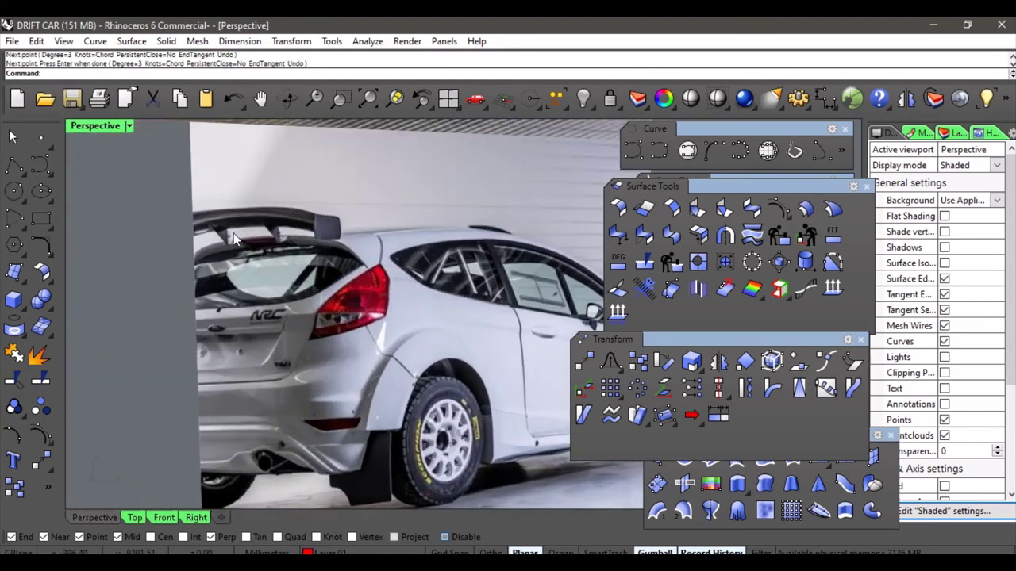
scroll(234, 238, "down", 5)
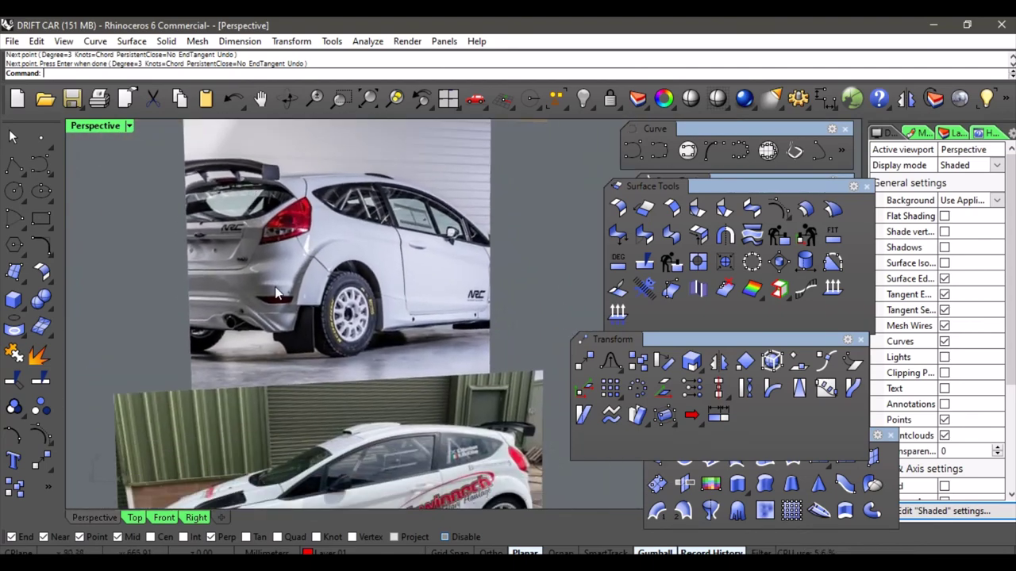
scroll(275, 293, "up", 6)
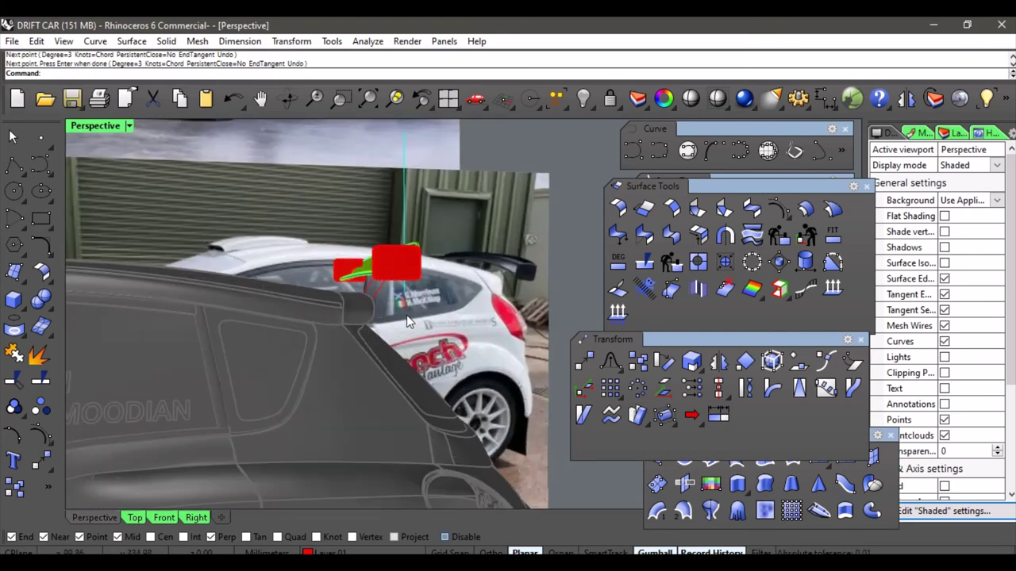
scroll(408, 322, "up", 4)
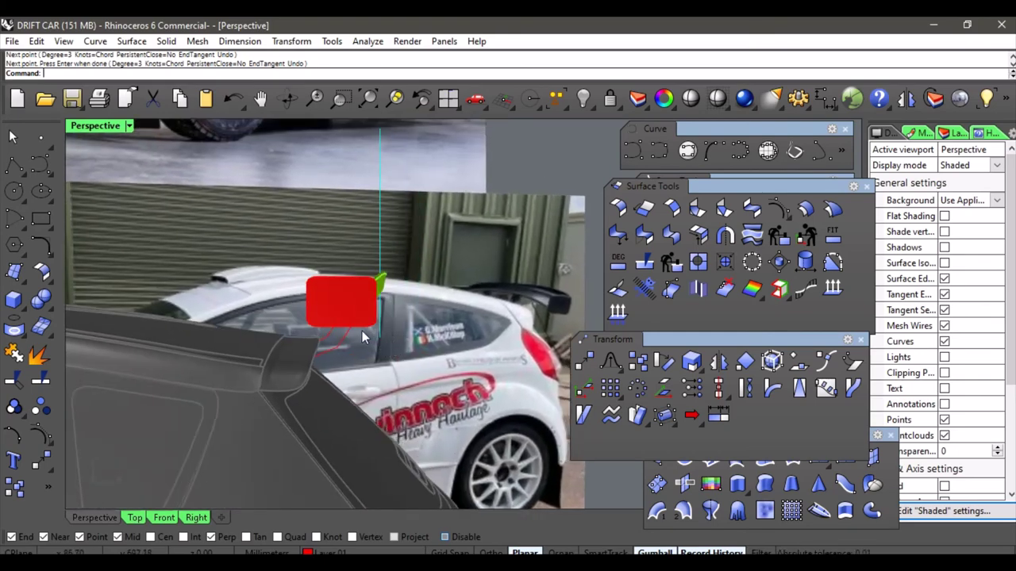
scroll(361, 338, "down", 3)
scroll(353, 338, "up", 3)
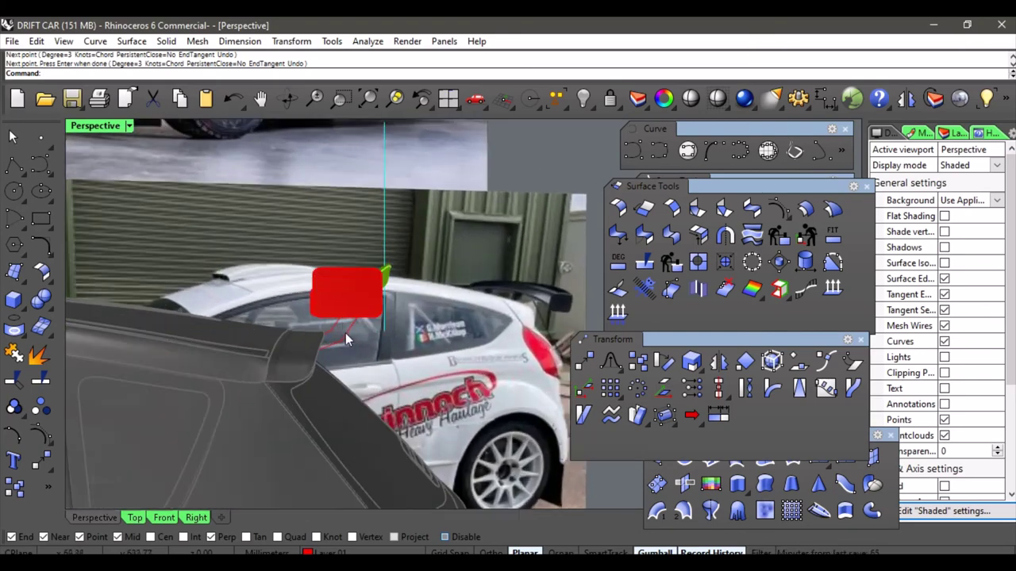
scroll(346, 326, "down", 1)
Move the spoiler wing, end plates and strut curves together slightly rearward and down relative to the roof in the Perspective view.
left_click_drag(284, 253, 435, 365)
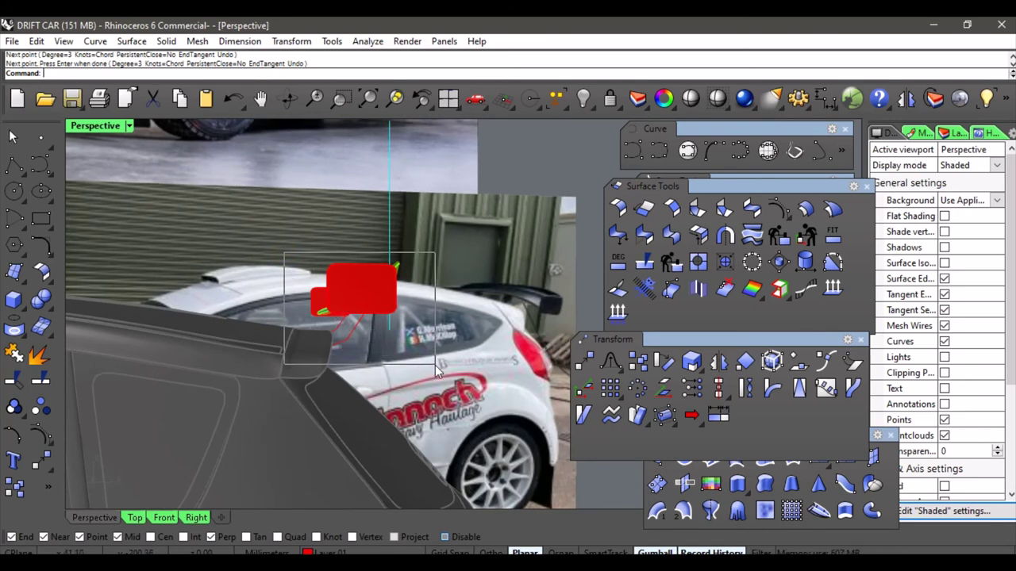
scroll(435, 365, "up", 2)
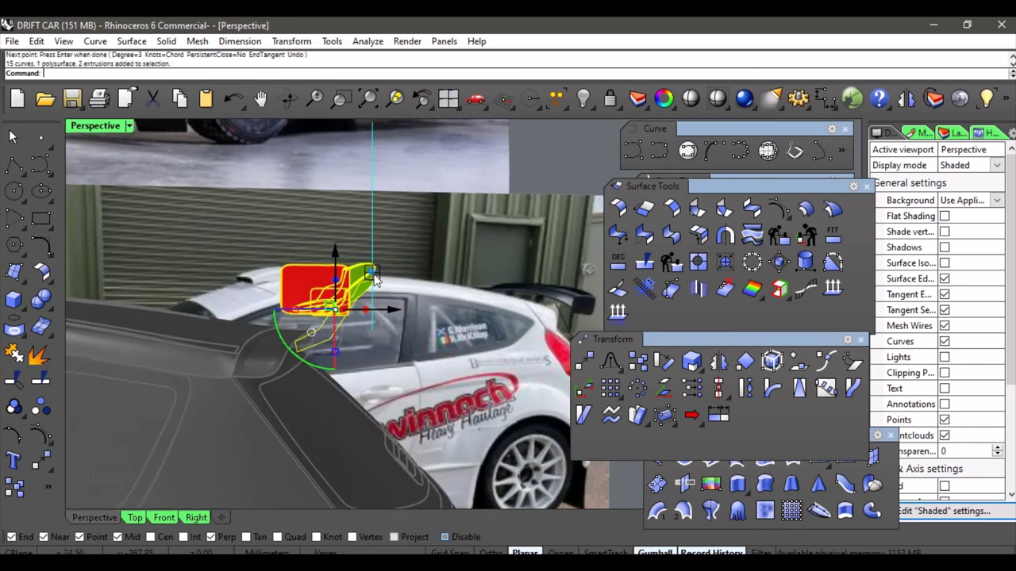
left_click_drag(370, 273, 383, 281)
left_click(448, 305)
scroll(365, 257, "down", 3)
right_click_drag(365, 258, 278, 296)
scroll(291, 267, "up", 2)
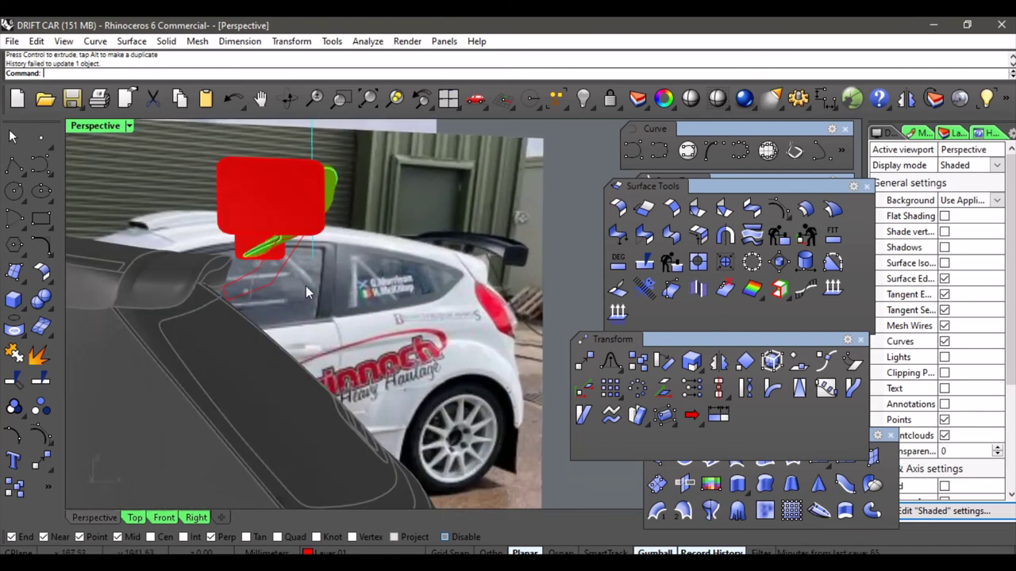
Move the whole spoiler assembly with its strut curves slightly up and forward toward the roof's rear edge in the Front view.
left_click(196, 517)
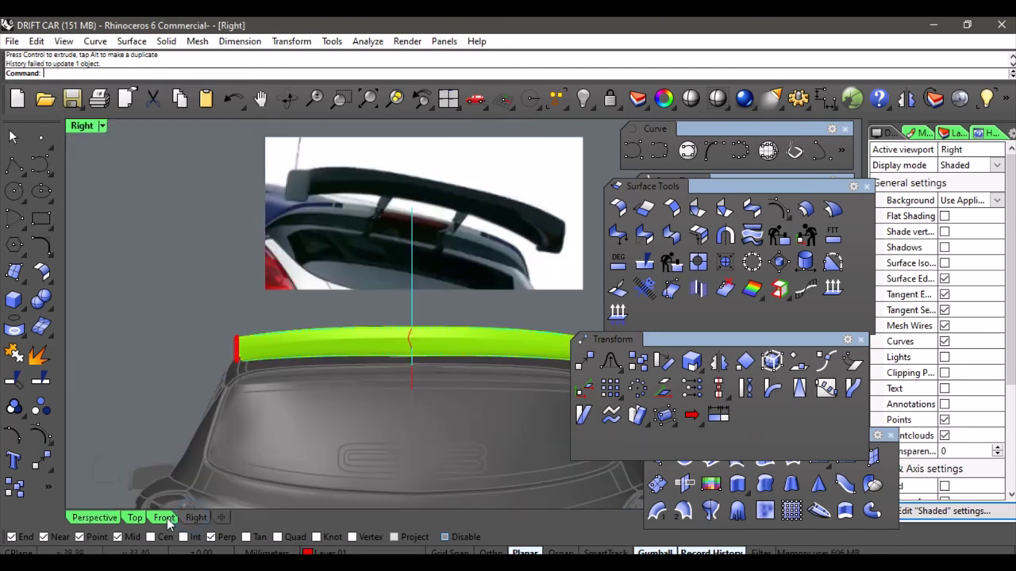
left_click(164, 517)
scroll(369, 337, "up", 3)
scroll(369, 337, "up", 3)
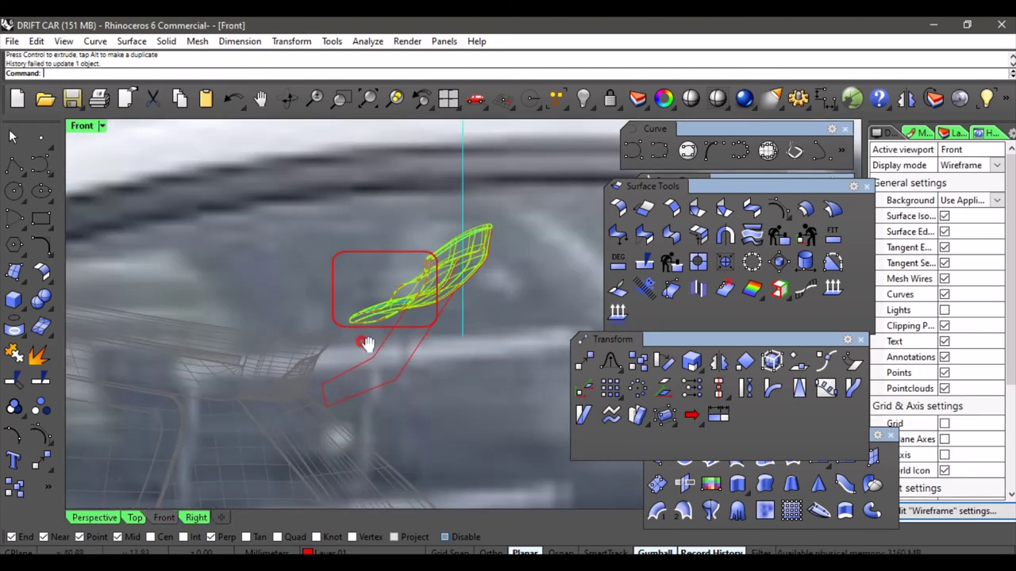
left_click_drag(271, 167, 473, 432)
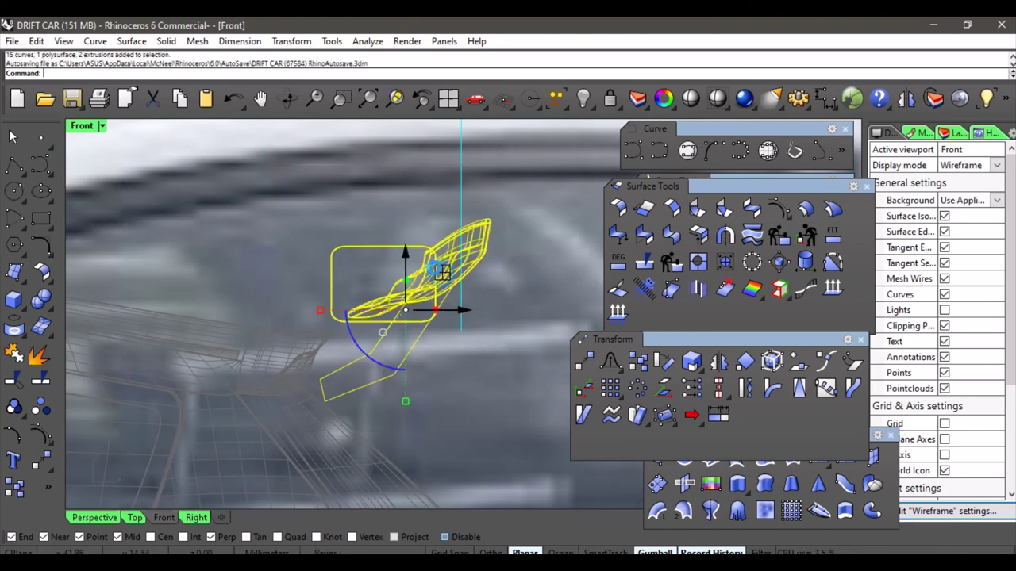
left_click_drag(442, 275, 426, 258)
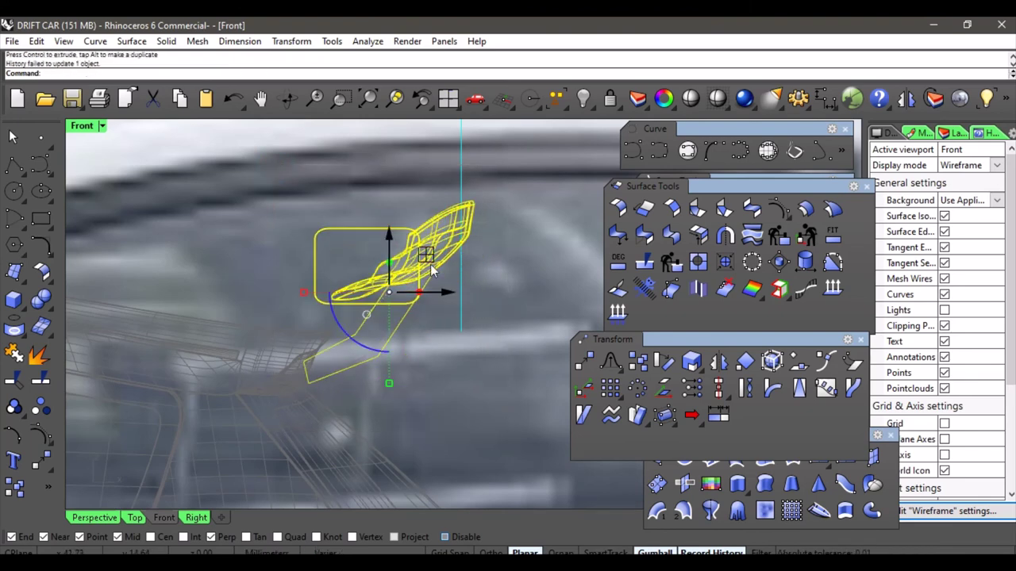
left_click(480, 332)
Rebuild the strut's upper front line with 2 points and degree 1, and move its lower end forward onto the lower front line.
scroll(388, 347, "up", 4)
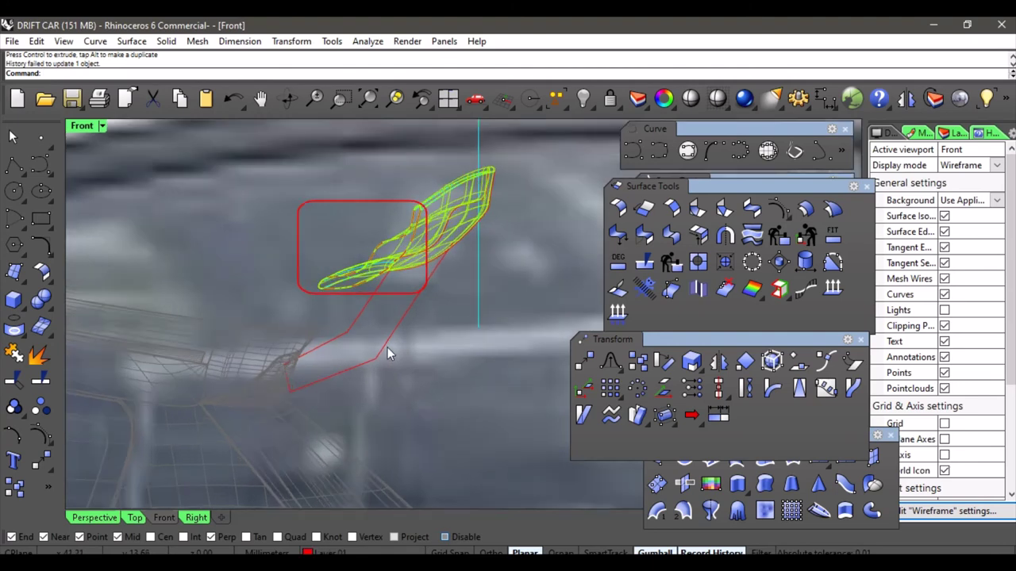
right_click_drag(397, 320, 415, 319)
left_click(371, 300)
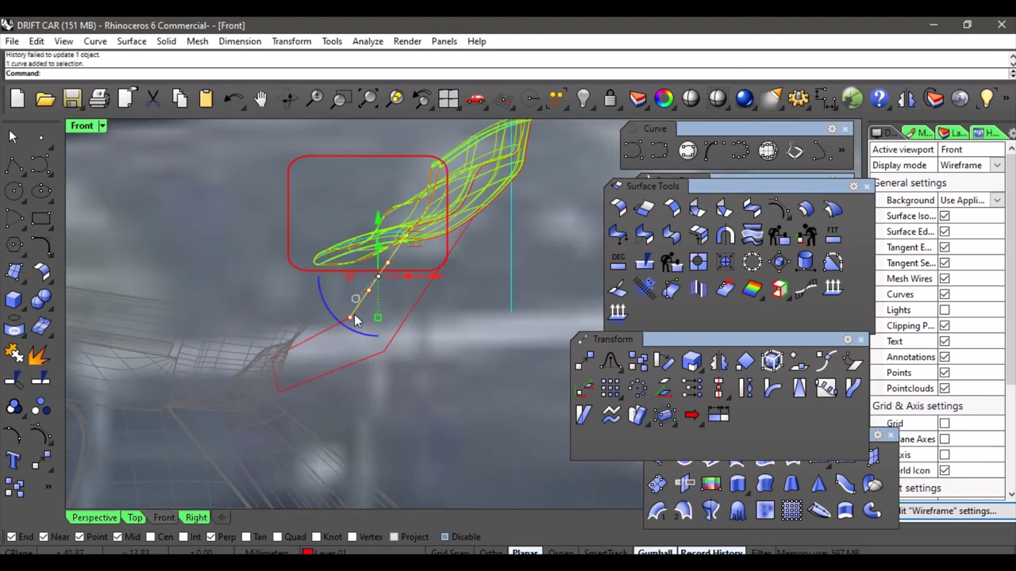
scroll(358, 319, "up", 3)
left_click(357, 347)
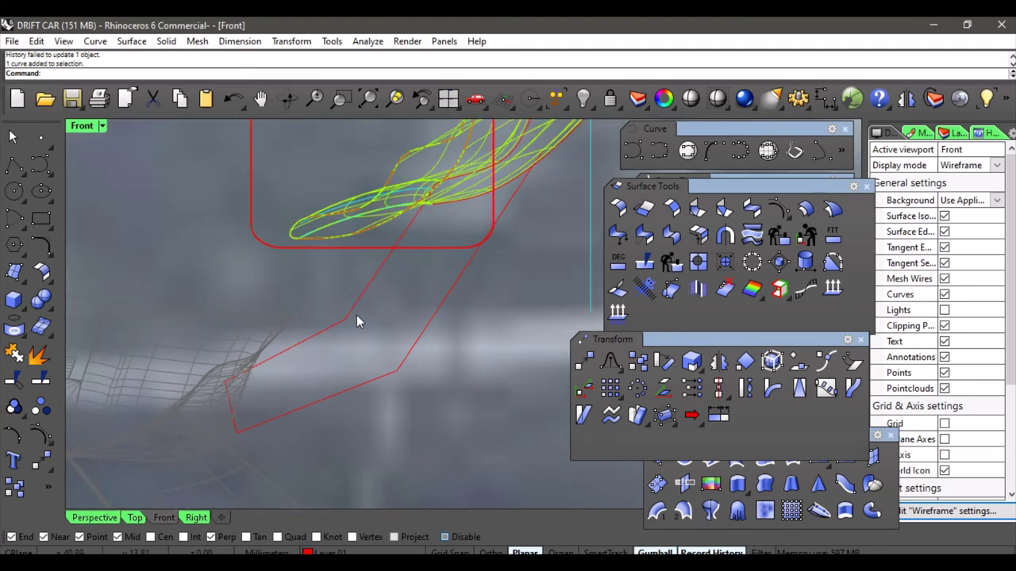
left_click(356, 302)
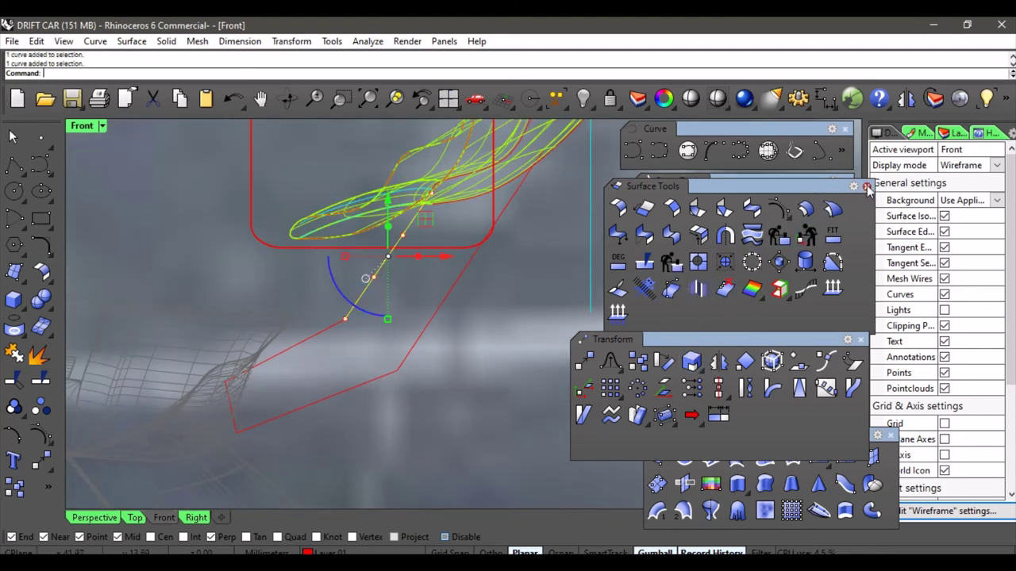
left_click_drag(816, 187, 761, 345)
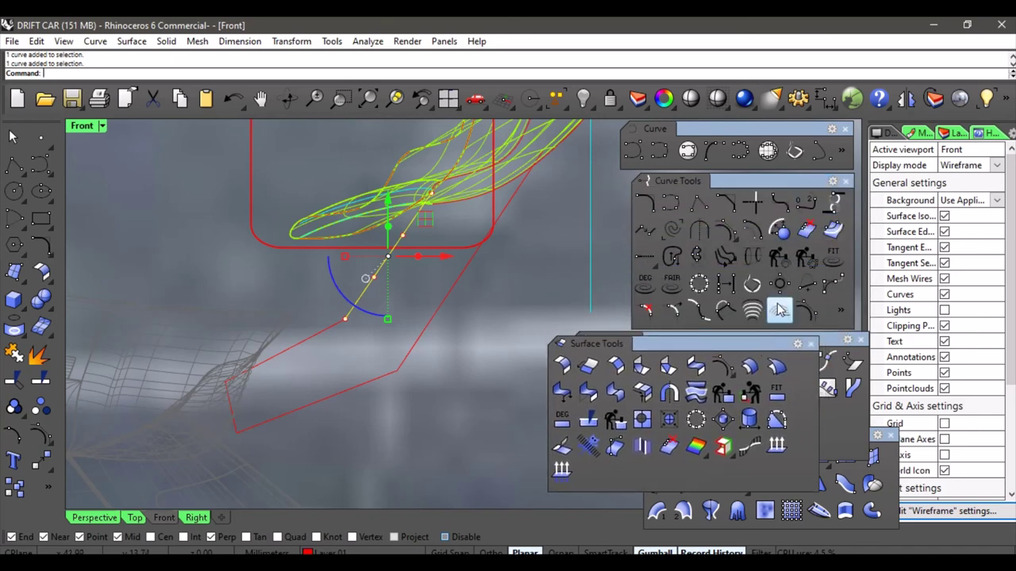
left_click(780, 258)
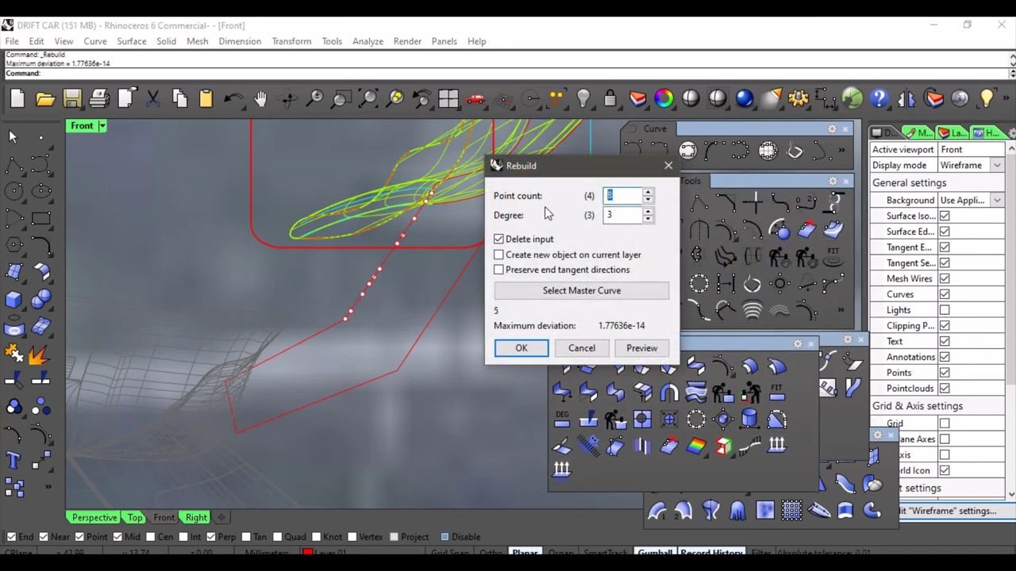
key("Return")
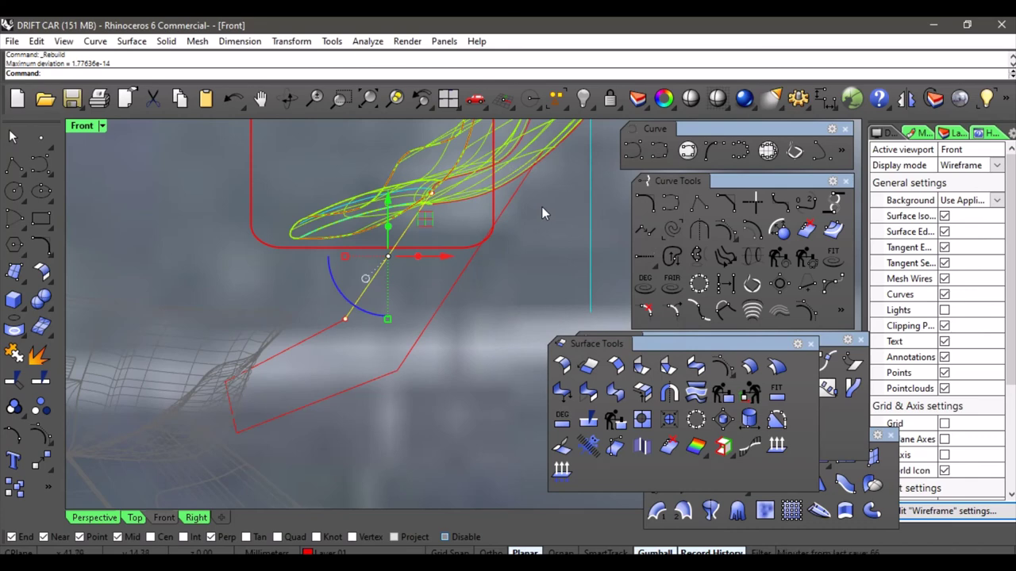
key("Escape")
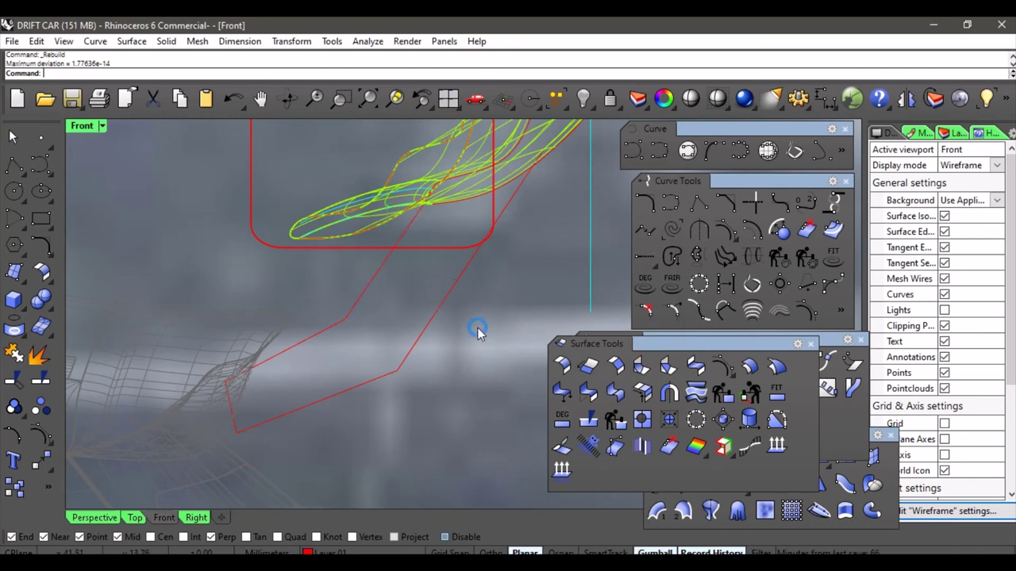
left_click(372, 281)
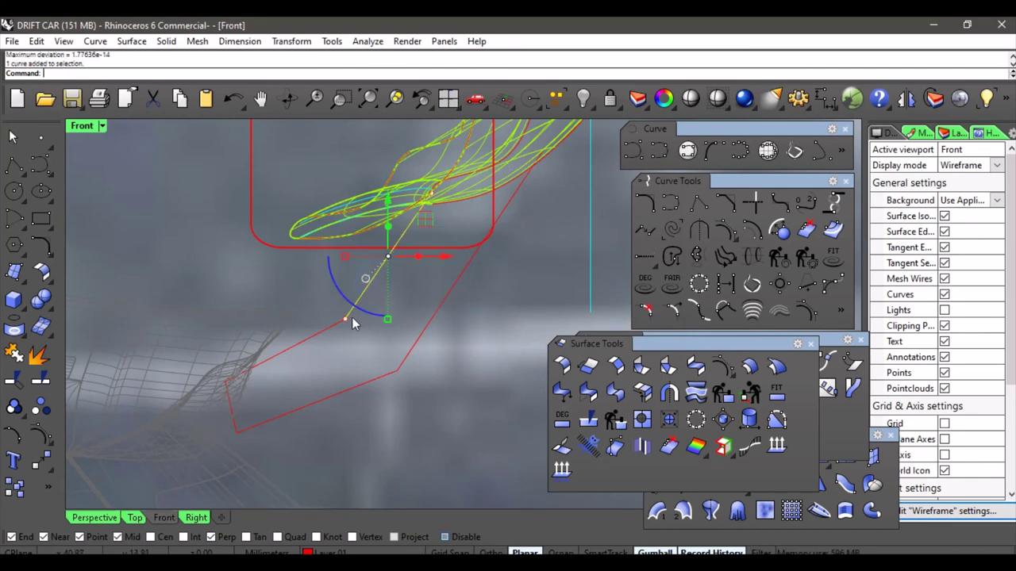
left_click_drag(346, 323, 299, 343)
Rebuild the strut's upper rear line with 2 points and degree 1, and shift both its ends upward.
left_click(456, 288)
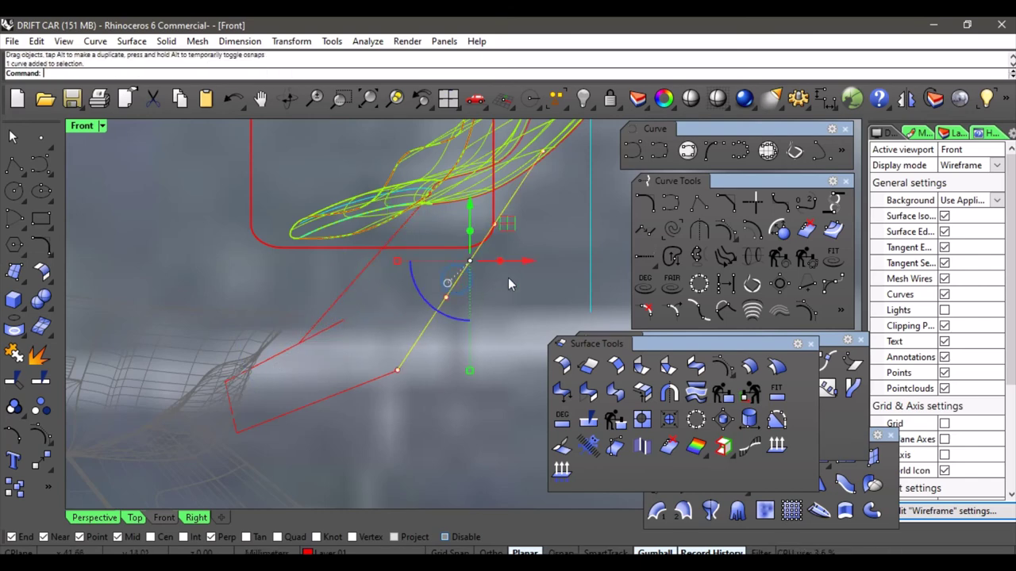
left_click(779, 256)
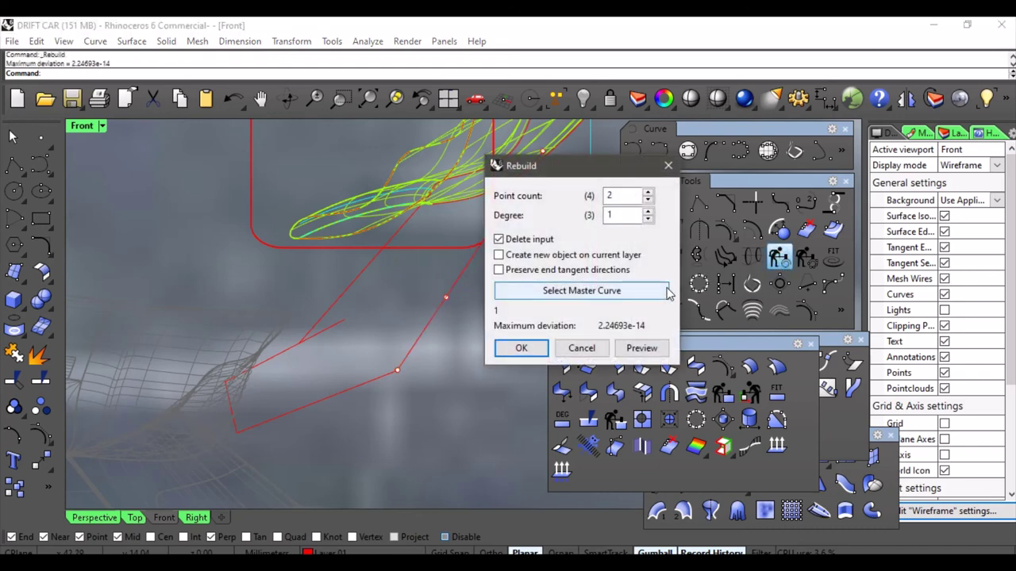
left_click(512, 345)
right_click_drag(489, 294, 424, 334)
mouse_move(479, 194)
left_mouse_down()
mouse_move(504, 182)
mouse_move(491, 181)
left_mouse_up()
left_click(336, 402)
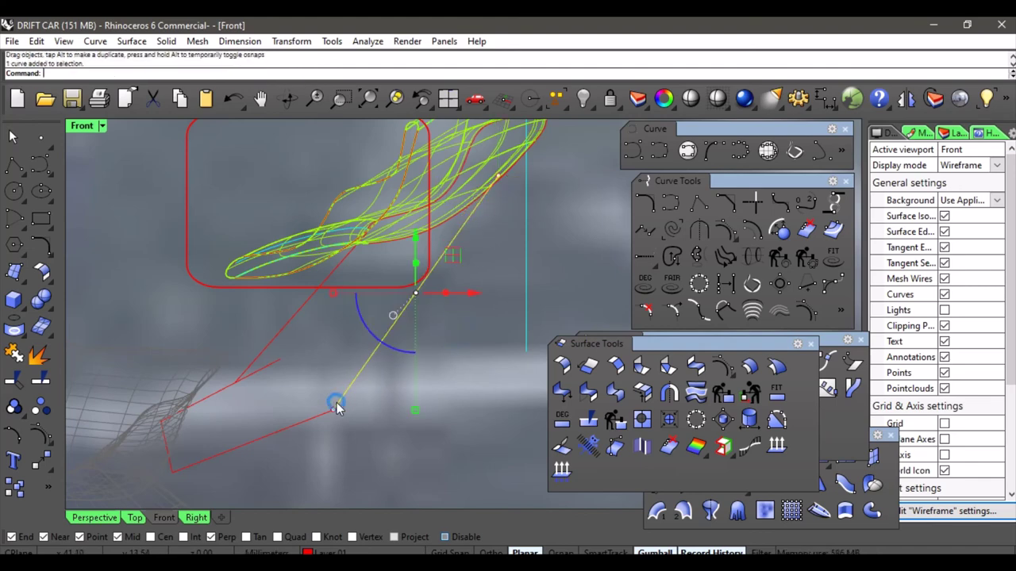
left_click_drag(332, 409, 328, 385)
Replace the strut's lower rear line with an interpolated curve from the upper rear line's lower end to the closing line's bottom end.
left_click(328, 412)
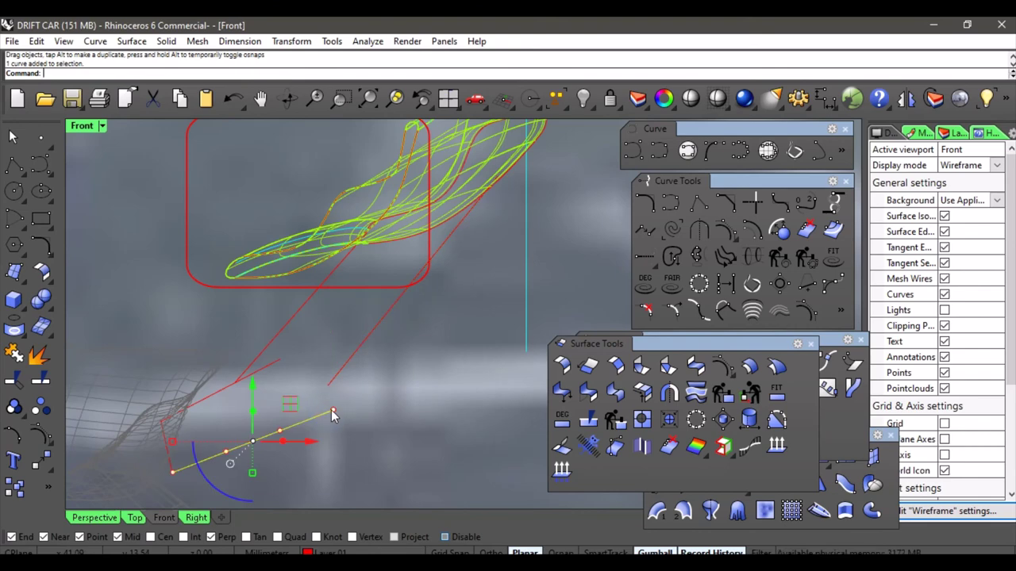
key("Delete")
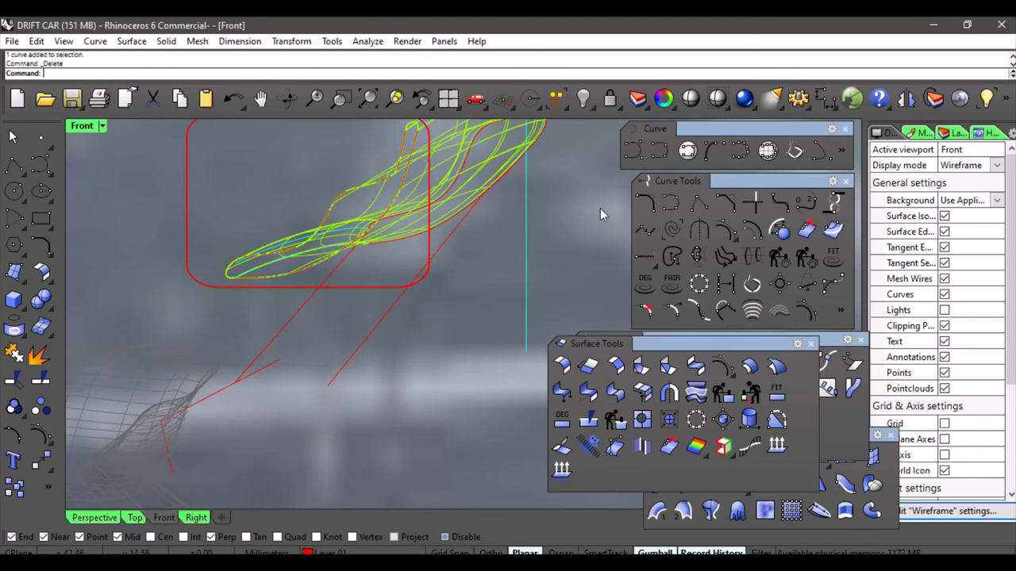
left_click(658, 151)
left_click(328, 385)
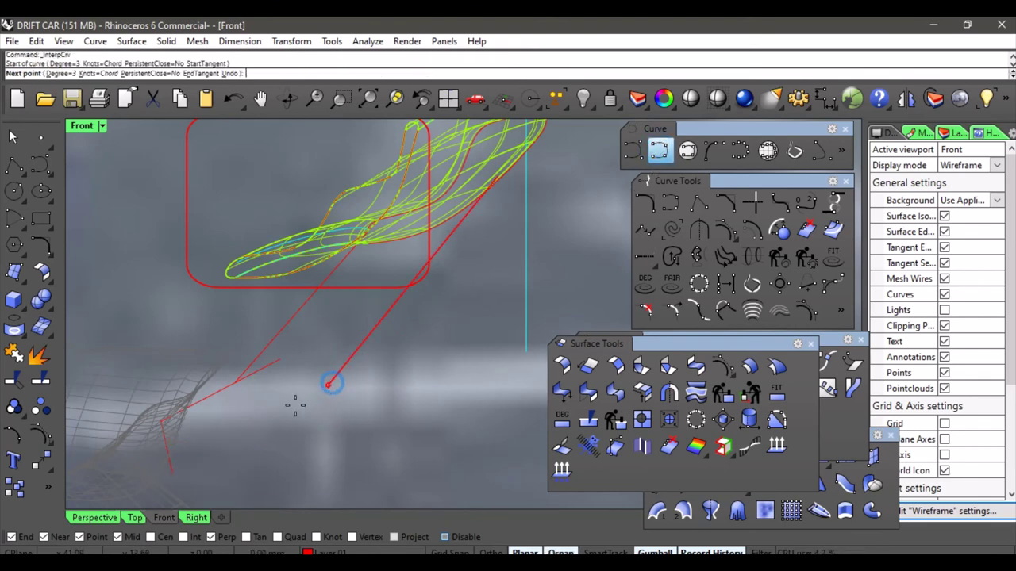
left_click(174, 471)
key("Return")
right_click_drag(216, 447, 351, 393)
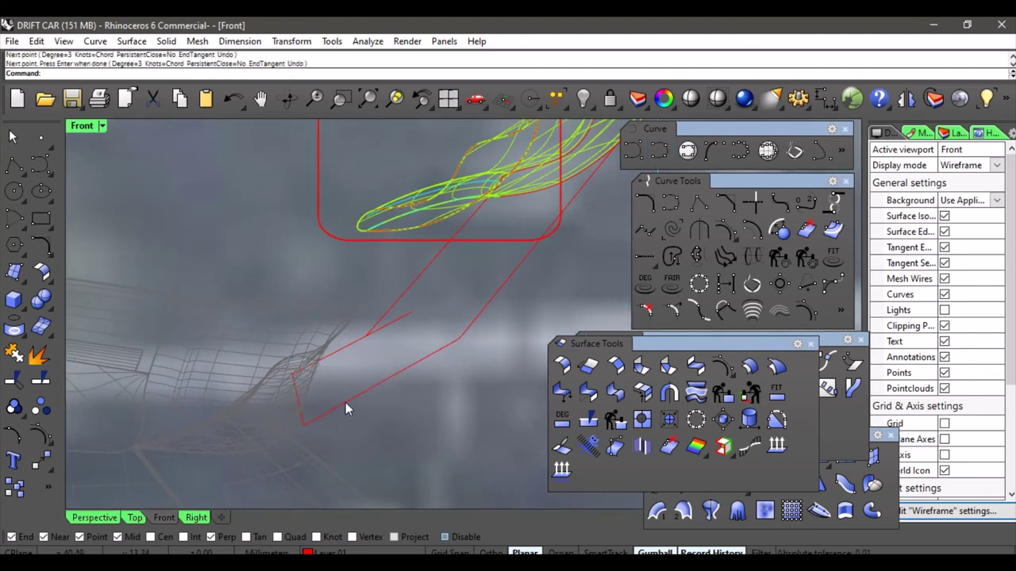
Delete the strut's lower front line leading to the roof.
left_click(396, 314)
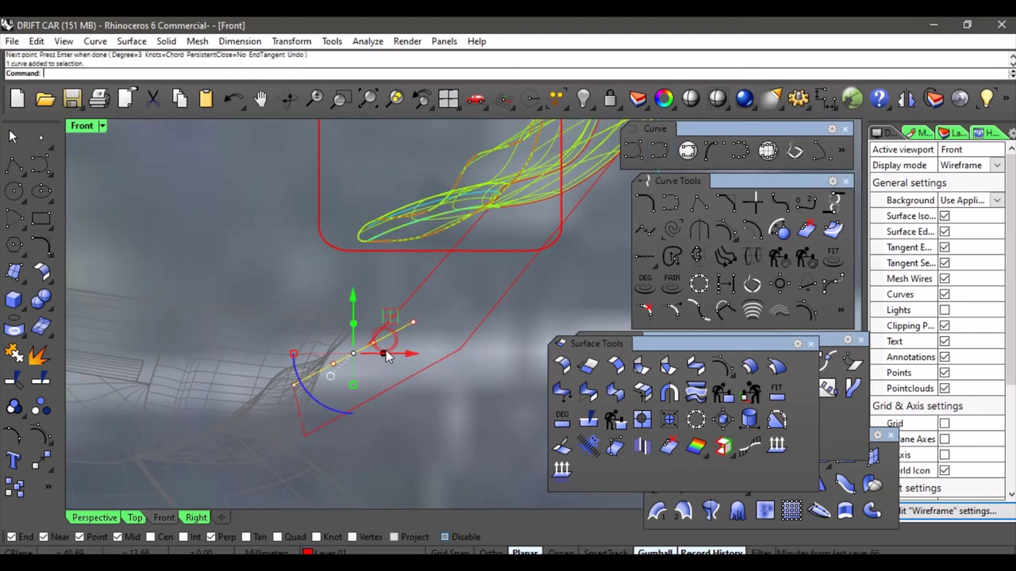
scroll(388, 350, "up", 2)
key("Delete")
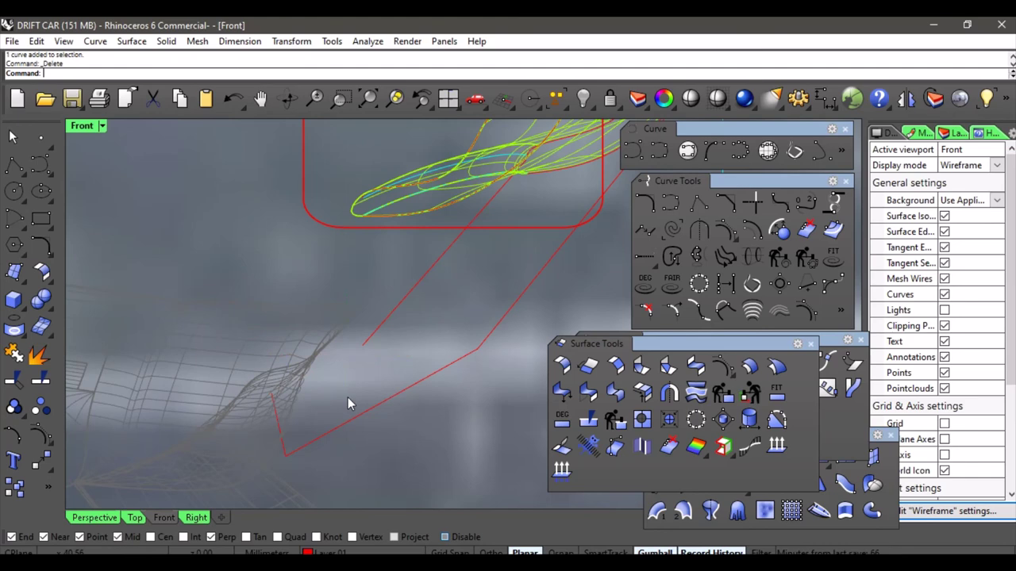
Rebuild the strut's lower rear line as a straight line and move its lower end forward, past the closing line.
left_click(301, 447)
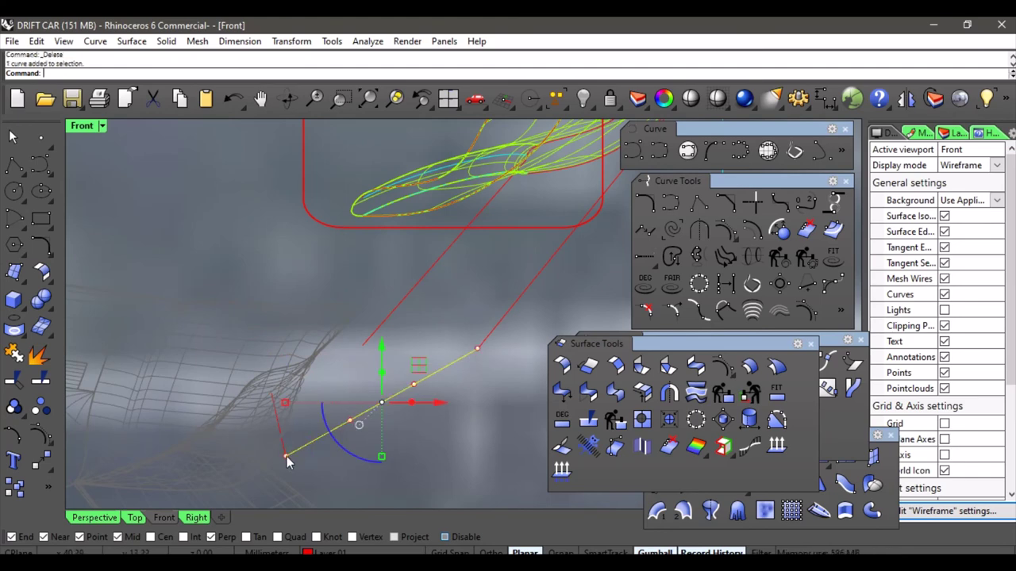
left_click(698, 283)
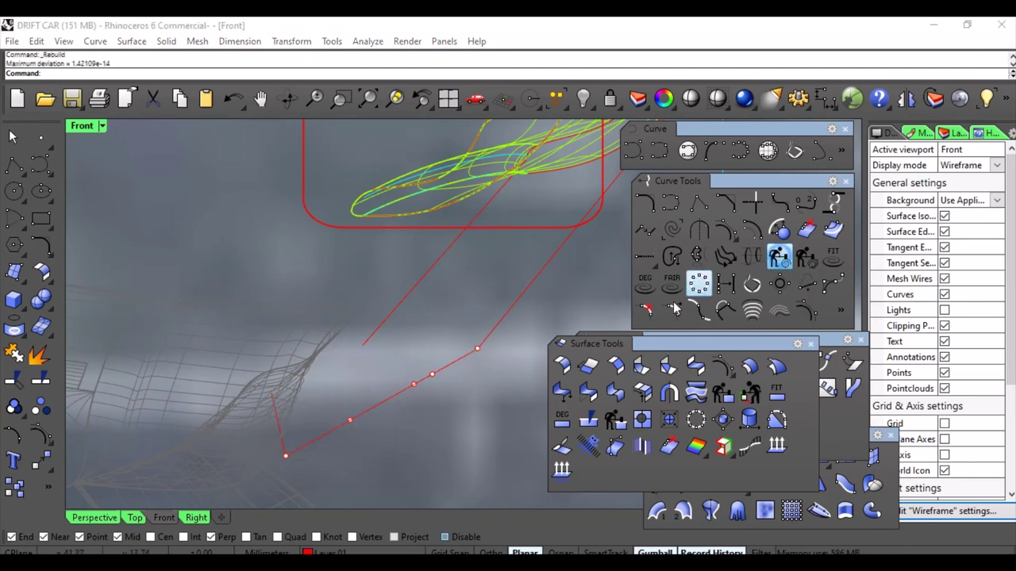
left_click(520, 348)
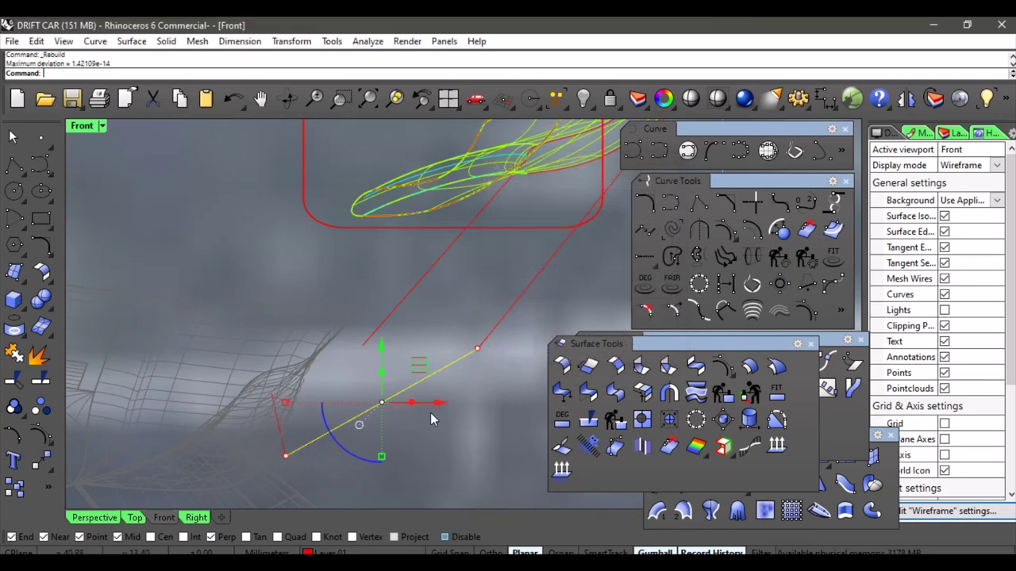
left_click(285, 457)
left_click_drag(286, 457, 243, 458)
Shift the lower end of the strut's upper front line slightly forward to the roof's rear edge.
left_click(370, 336)
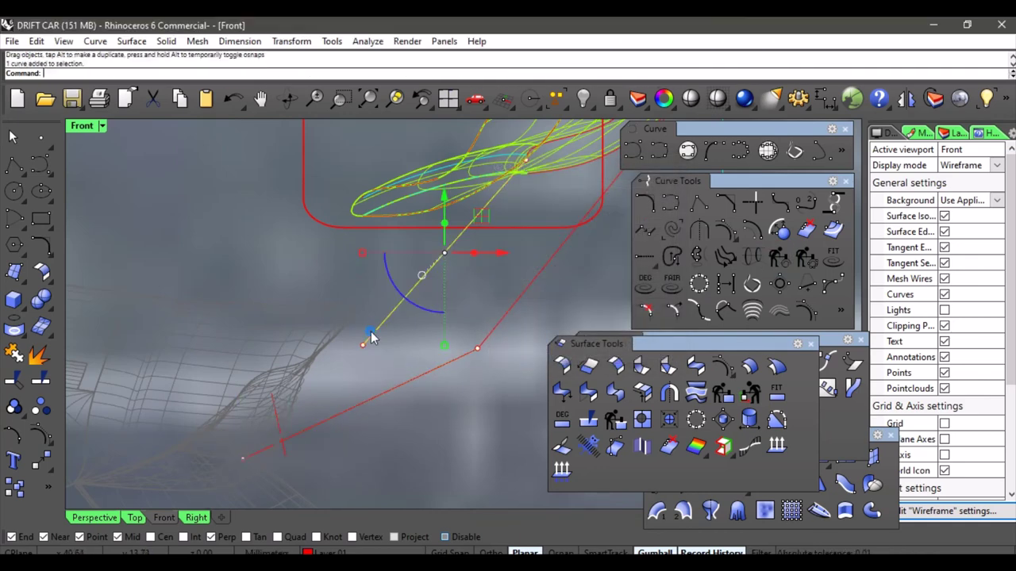
left_click(364, 345)
left_click_drag(364, 345, 341, 339)
Draw interpolated lines from the upper front line's lower end to a point over the roof and down to the lower rear line's end.
left_click(670, 203)
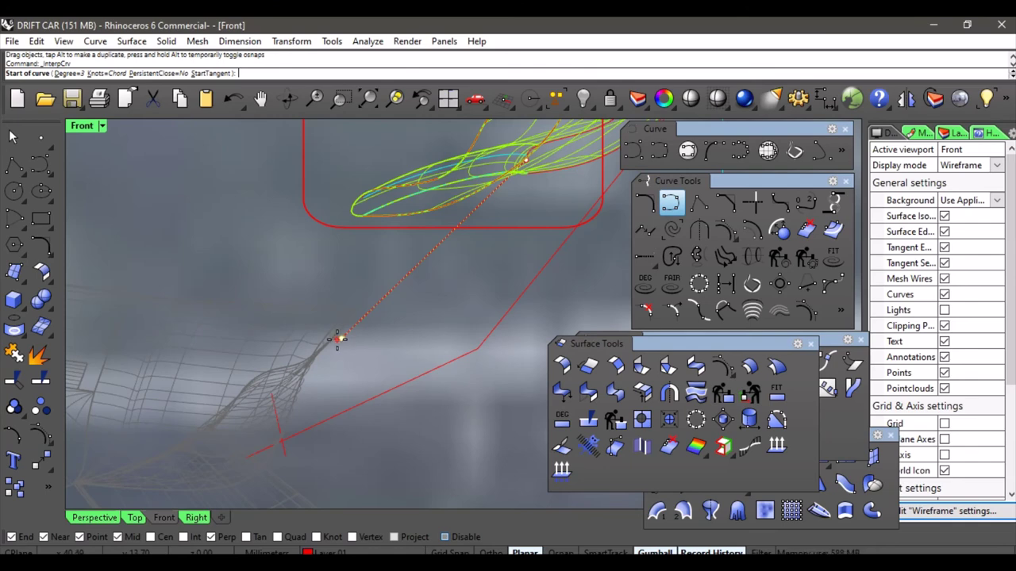
left_click(341, 339)
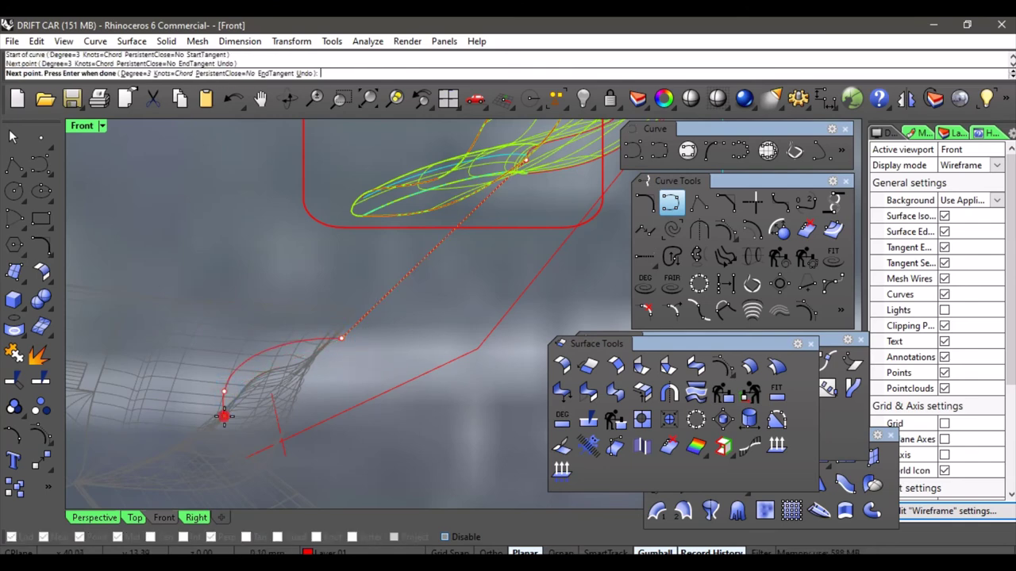
right_click(226, 413)
right_click(227, 404)
left_click(225, 392)
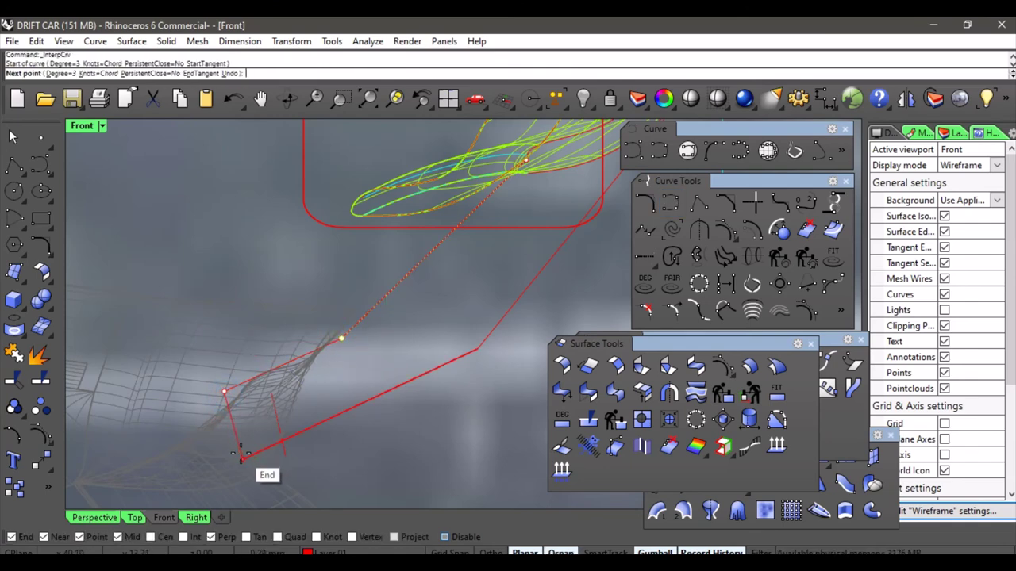
left_click(241, 457)
right_click(245, 453)
scroll(343, 360, "down", 2)
right_click_drag(373, 392, 320, 381)
key("Escape")
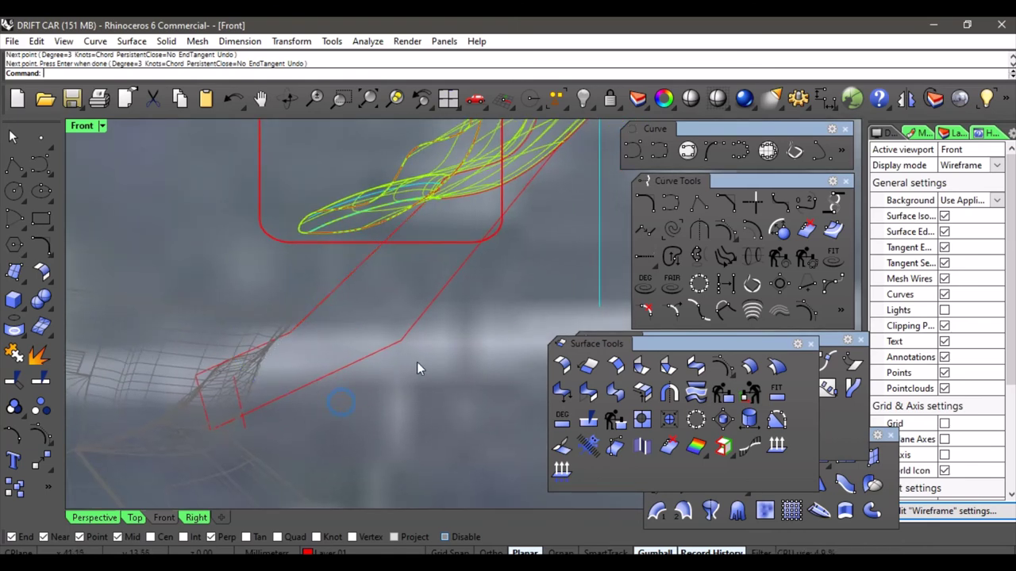
Join the strut's front, rear and bottom outline curves into one open curve, leaving out the old closing line.
scroll(416, 362, "down", 4)
right_click_drag(482, 368, 393, 386)
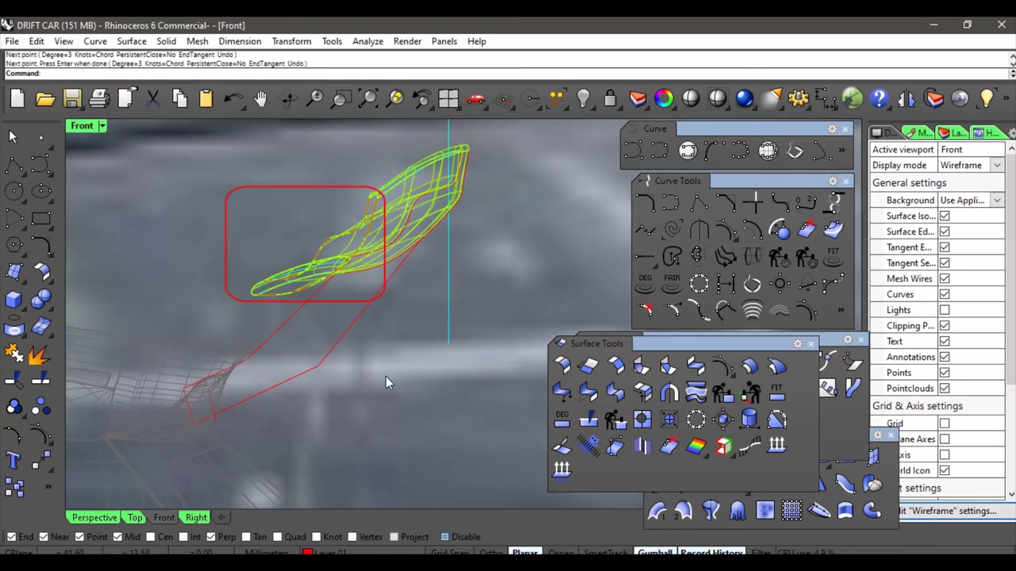
left_click(13, 353)
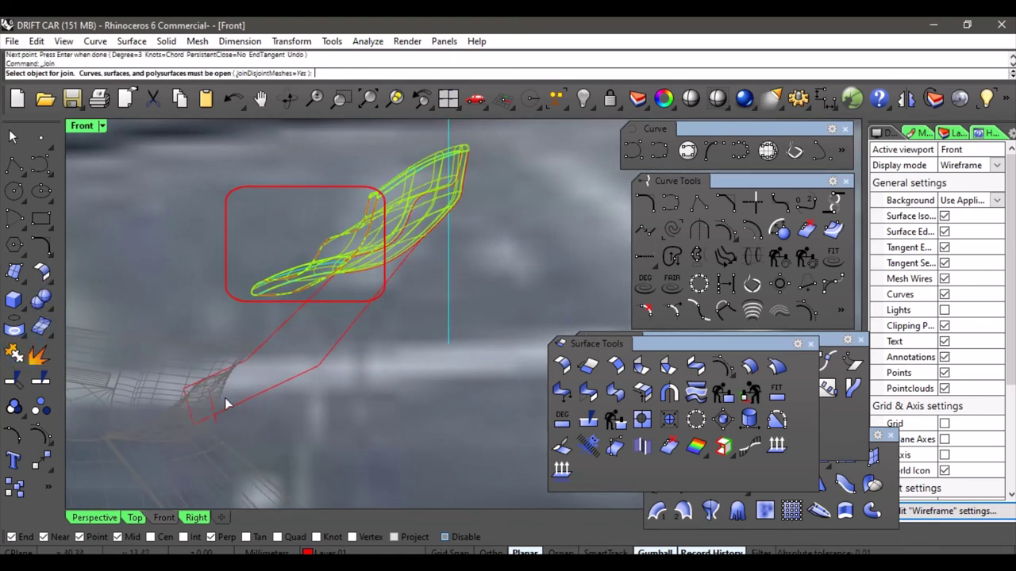
left_click(257, 354)
left_click(187, 403)
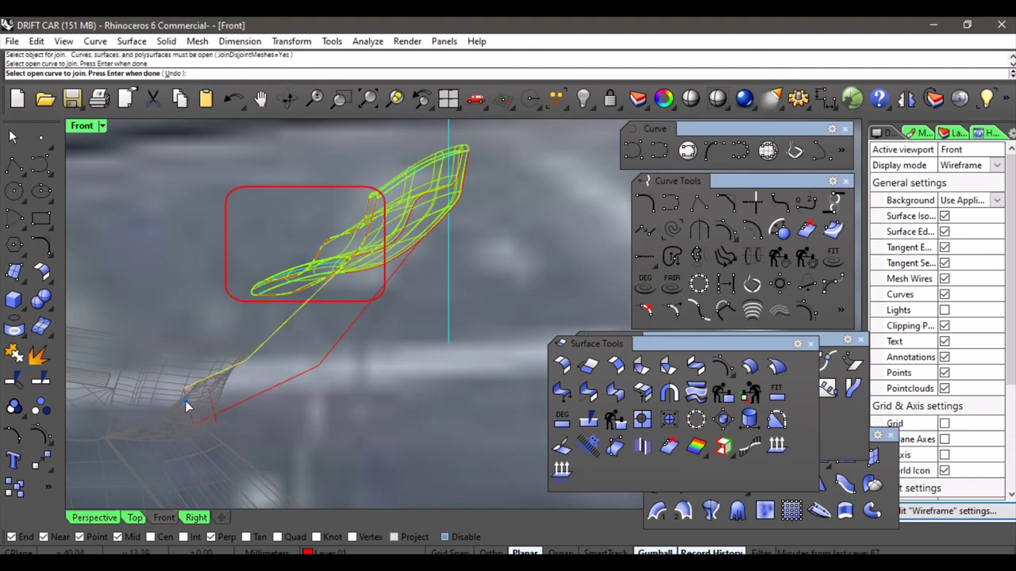
left_click(235, 413)
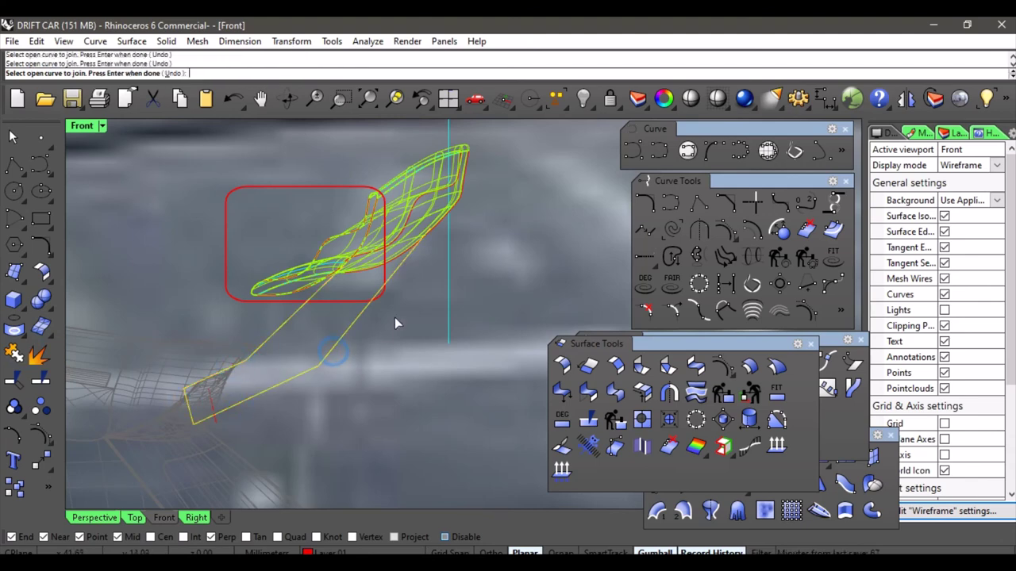
scroll(423, 251, "up", 2)
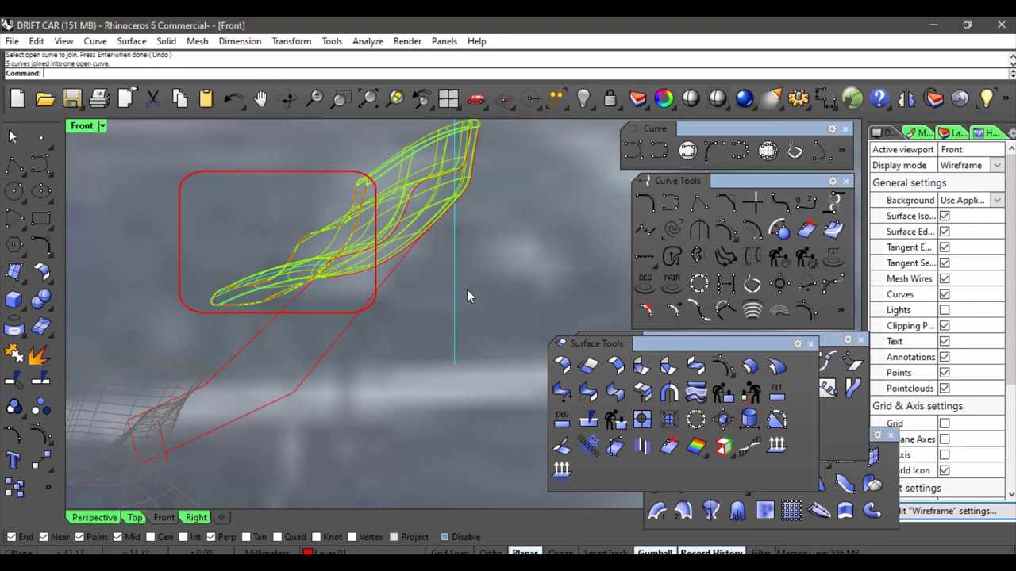
scroll(456, 305, "down", 3)
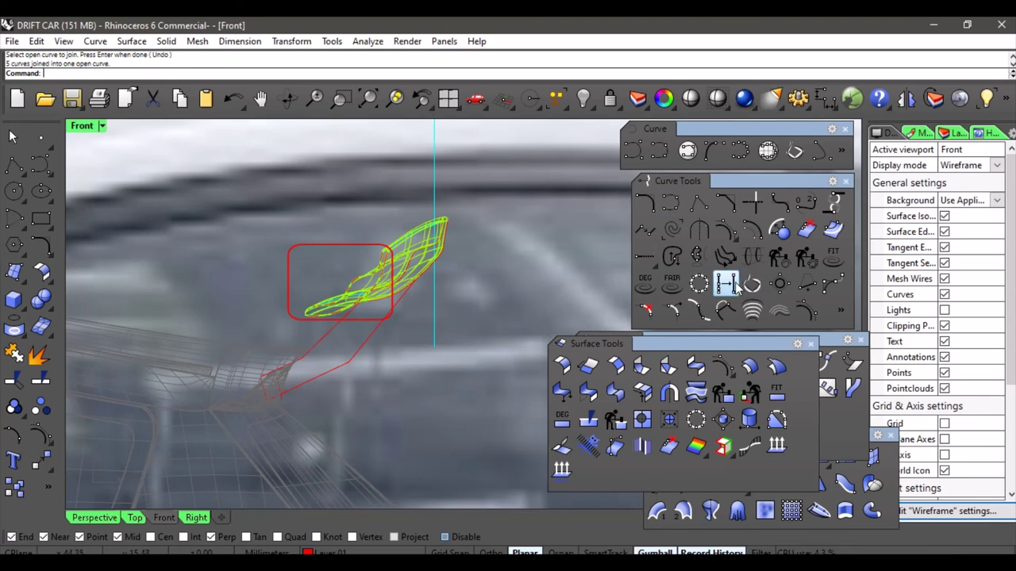
scroll(522, 268, "up", 5)
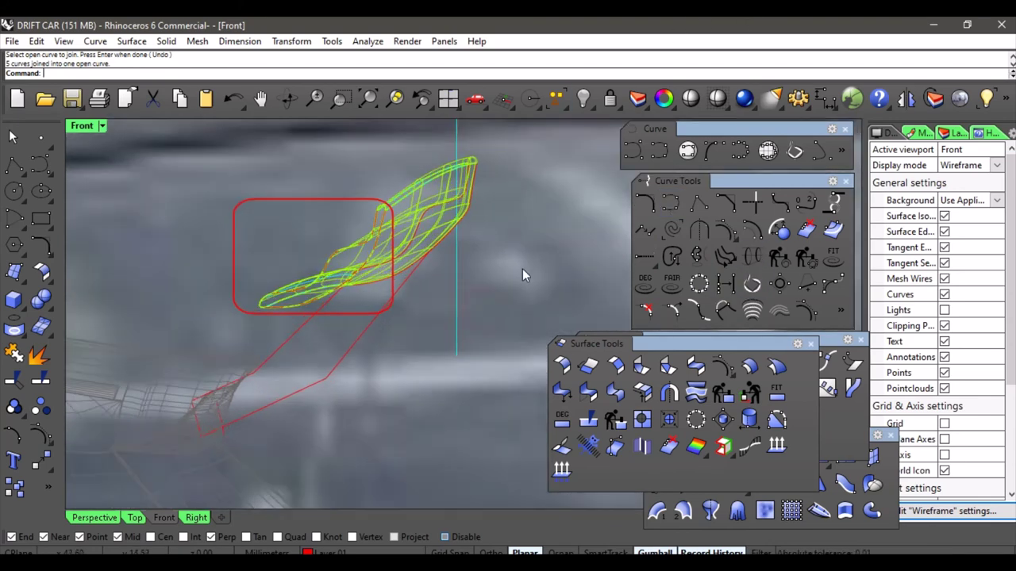
key("Return")
scroll(421, 256, "up", 3)
key("Escape")
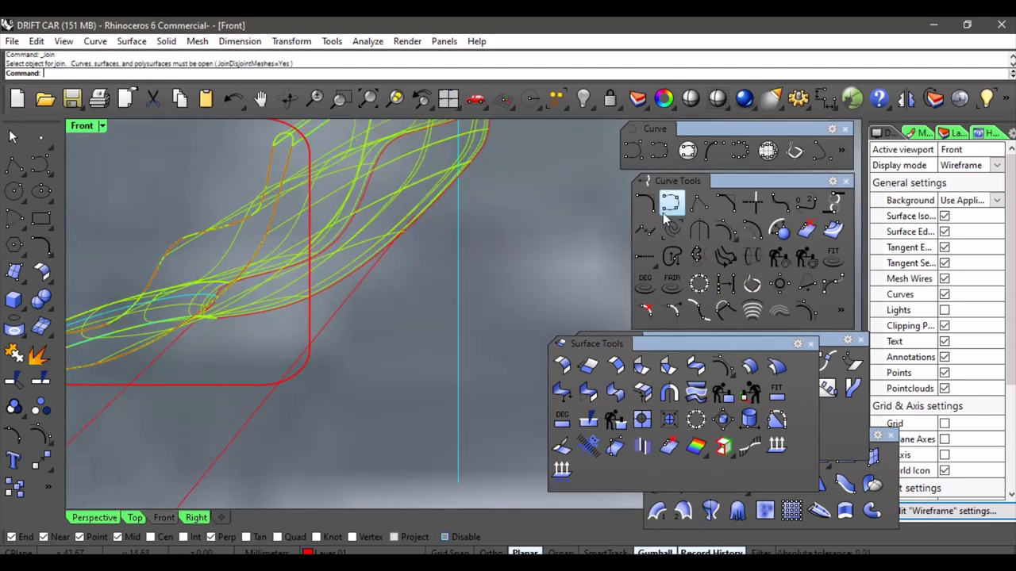
Draw an interpolated curve under the spoiler wing between the upper ends of the strut's rear and front lines.
left_click(671, 205)
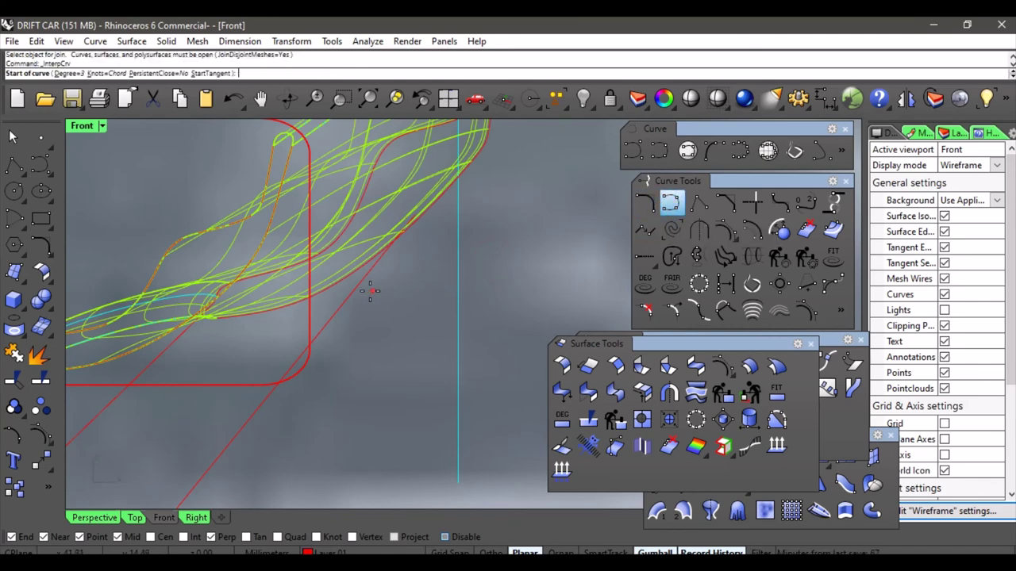
left_click(413, 216)
scroll(256, 295, "up", 4)
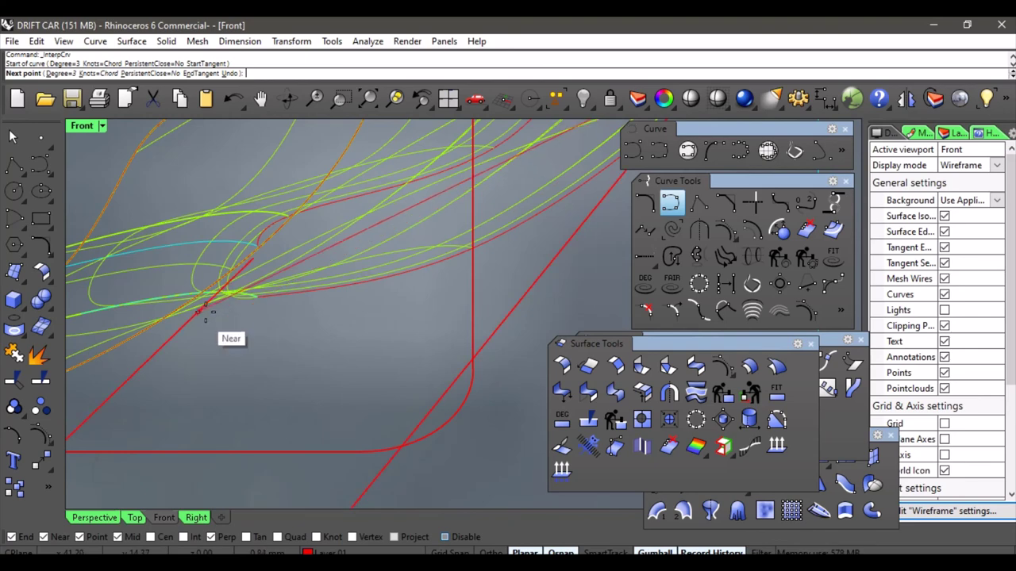
left_click(276, 286)
key("Return")
scroll(262, 262, "down", 4)
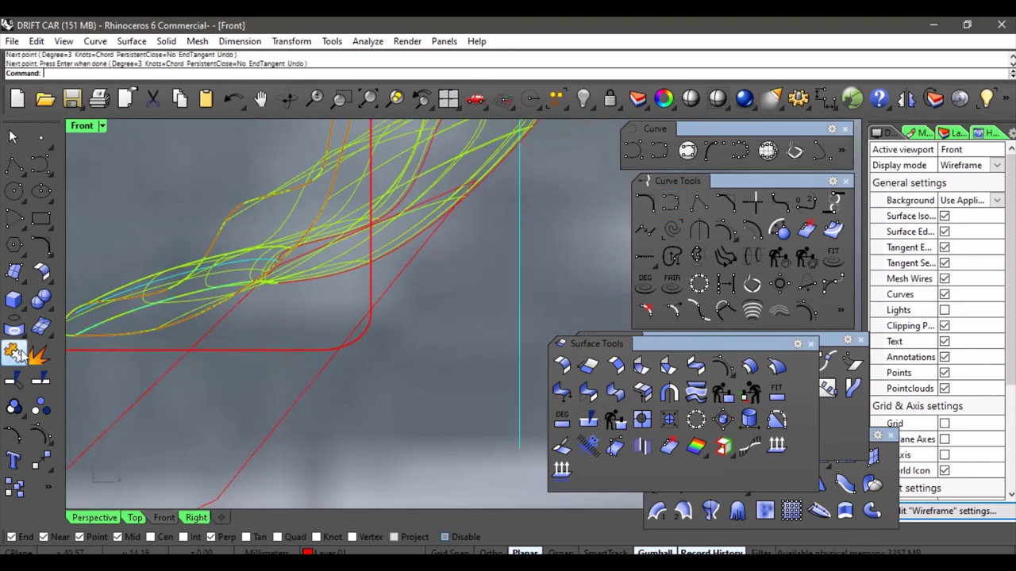
Join the new top curve with the strut outline into one closed profile.
left_click(16, 353)
left_click(284, 415)
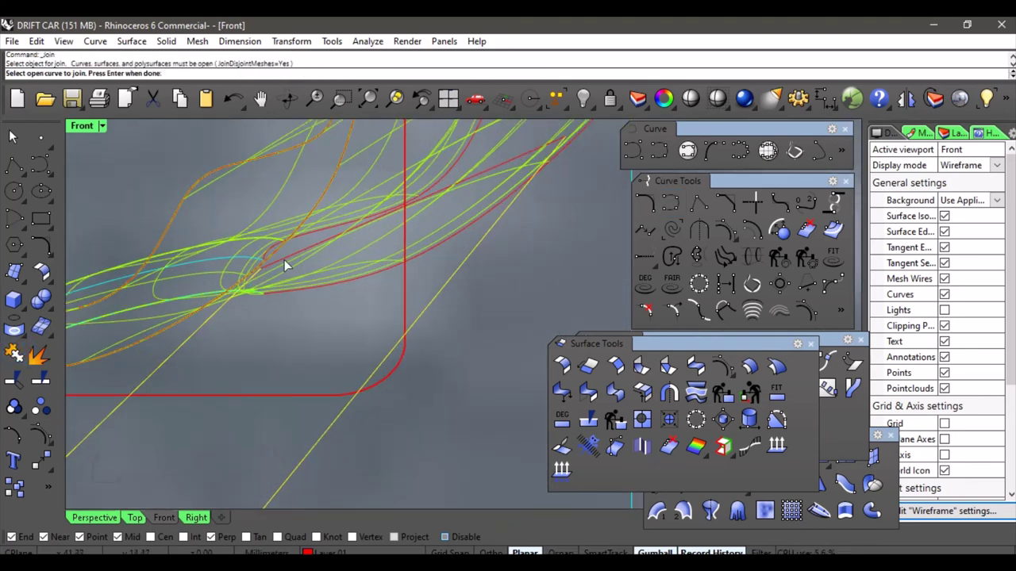
left_click(284, 259)
scroll(381, 339, "down", 3)
scroll(434, 349, "down", 3)
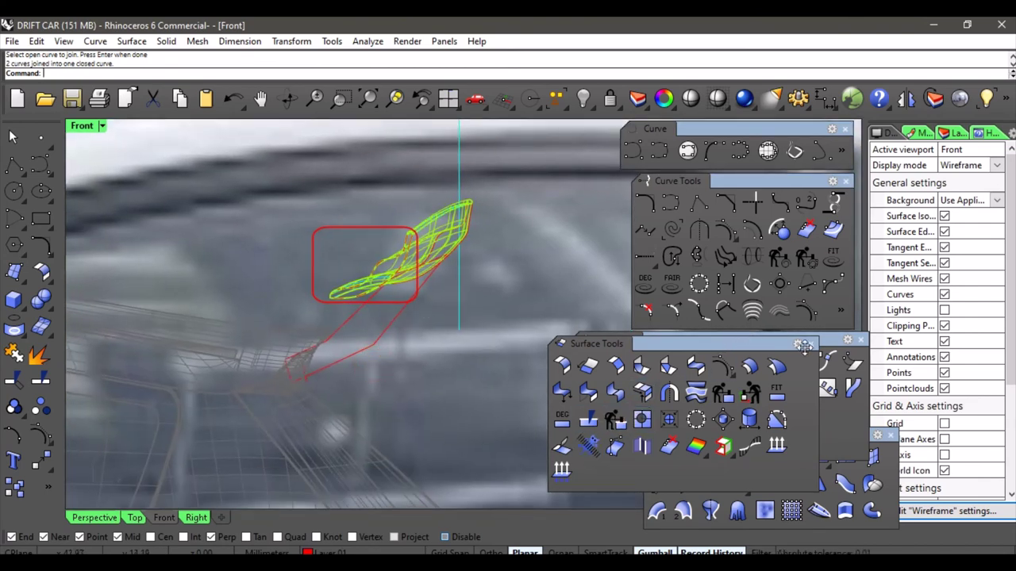
Extrude the closed strut profile sideways as a thin solid, with Solid set to Yes and BothSides set to No.
left_click_drag(770, 344, 843, 201)
left_click(738, 486)
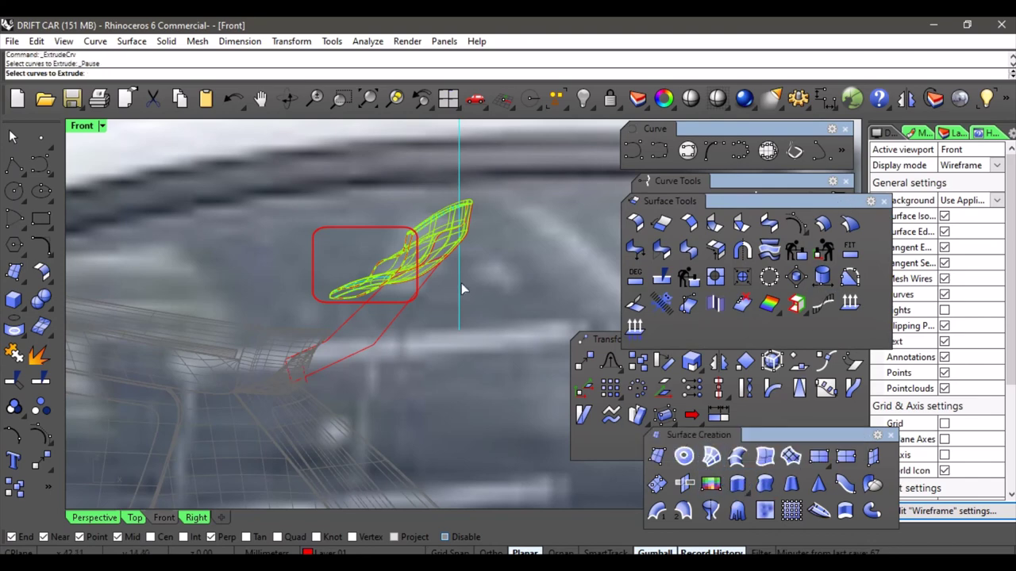
scroll(373, 342, "up", 2)
scroll(388, 350, "down", 2)
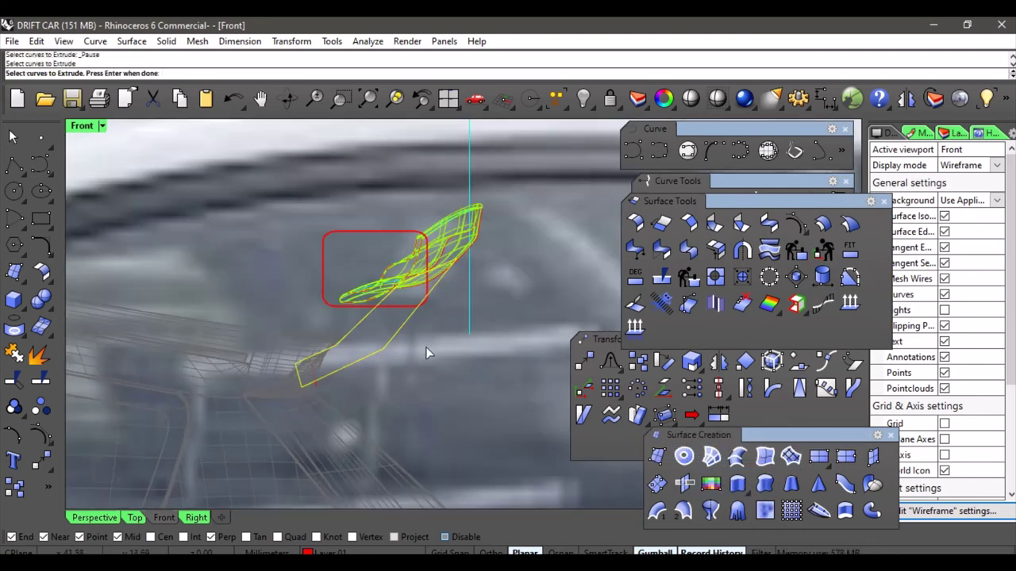
right_click(425, 347)
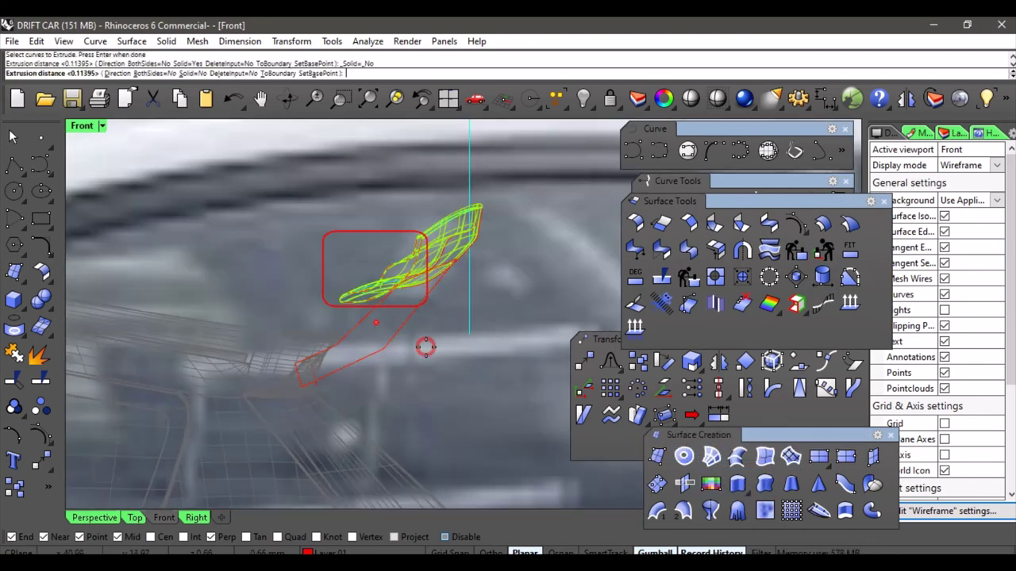
left_click(112, 518)
right_click_drag(413, 345, 292, 387)
scroll(292, 387, "up", 8)
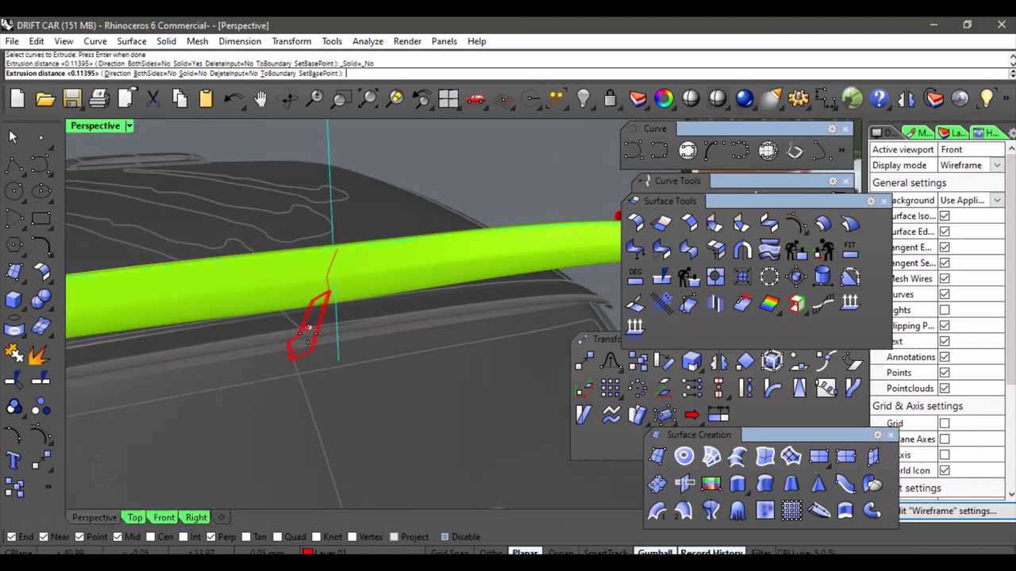
left_click(205, 73)
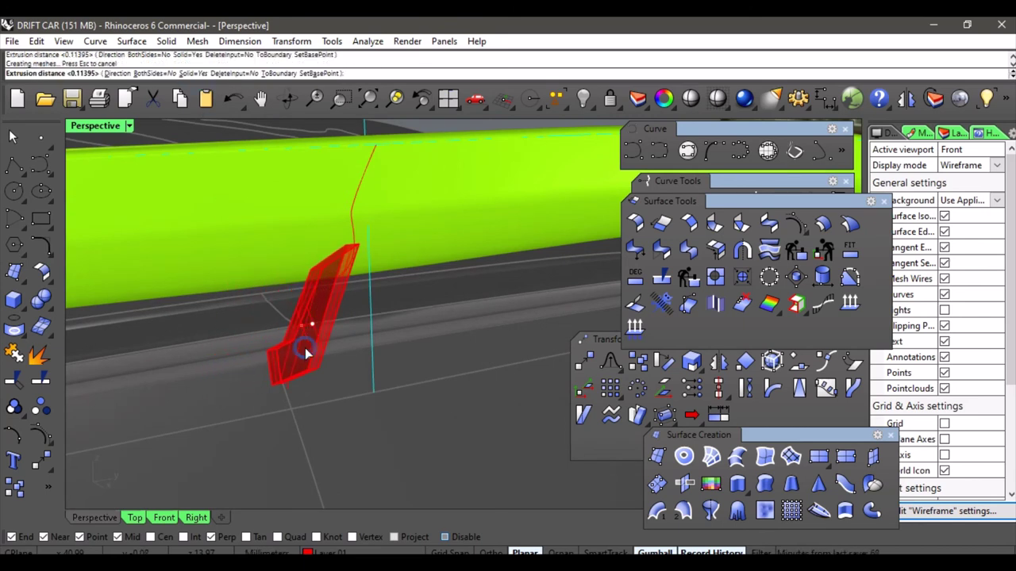
left_click(305, 348)
Move the strut extrusion sideways along the wing, away from the car's centre line toward the left end plate.
scroll(304, 350, "down", 3)
scroll(392, 401, "down", 7)
mouse_move(351, 376)
right_mouse_down("shift")
mouse_move(343, 420)
mouse_move(344, 393)
right_mouse_up("shift")
left_click(370, 406)
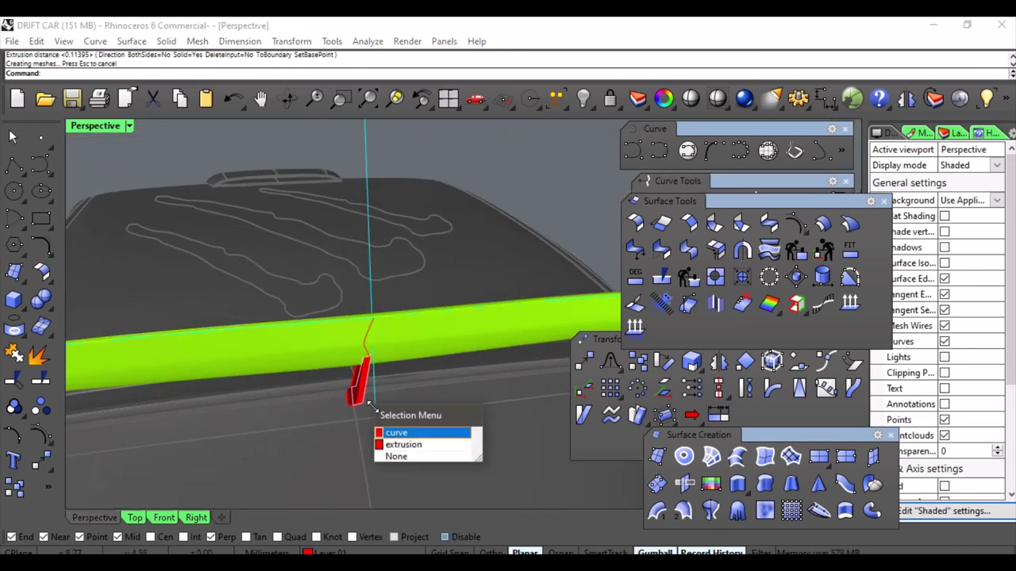
left_click(405, 444)
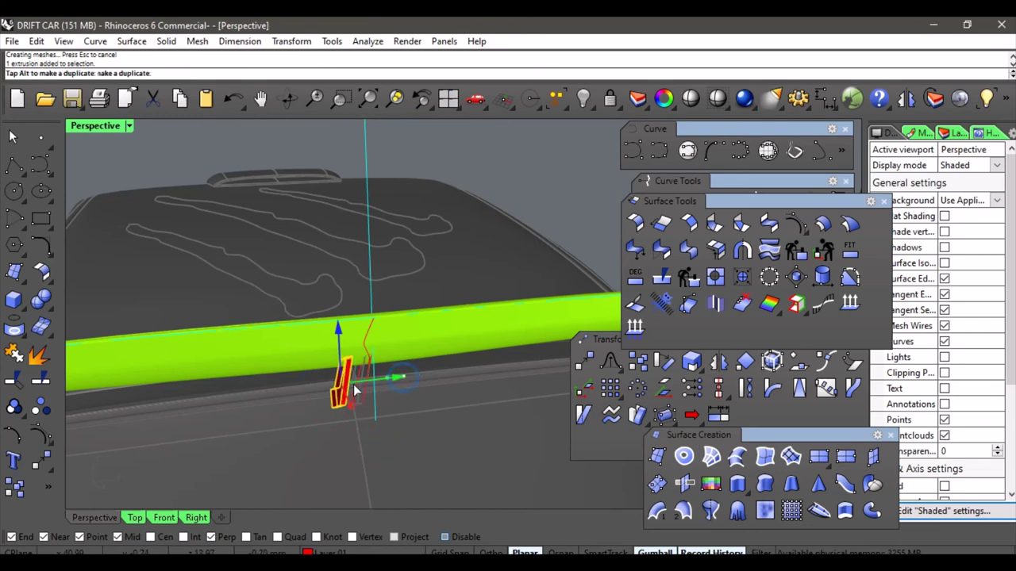
left_click_drag(314, 388, 295, 387)
Mirror a copy of the solid support strut across the car's centre line to the other side of the spoiler.
right_click_drag(295, 387, 460, 316)
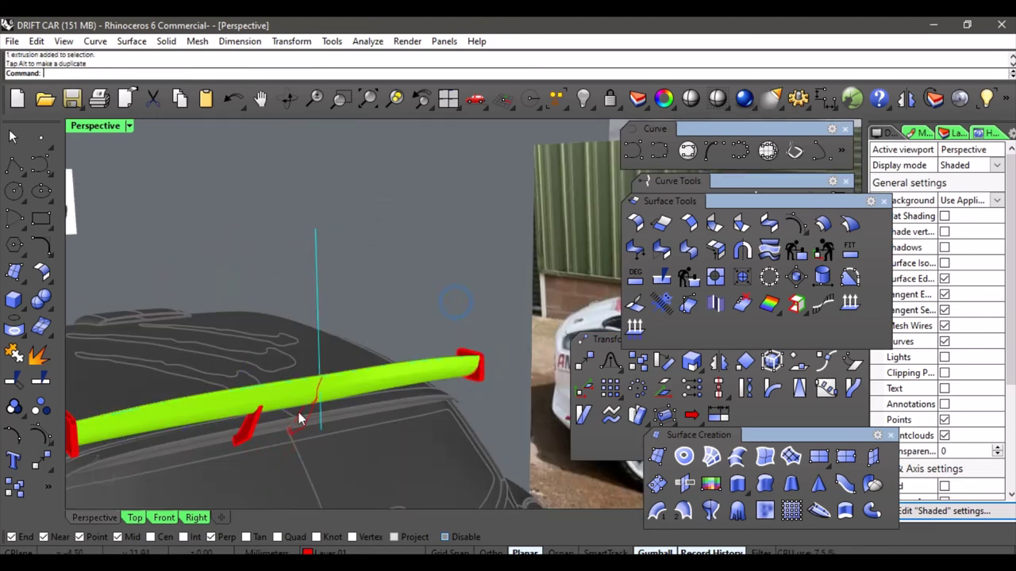
right_click_drag(298, 419, 349, 353)
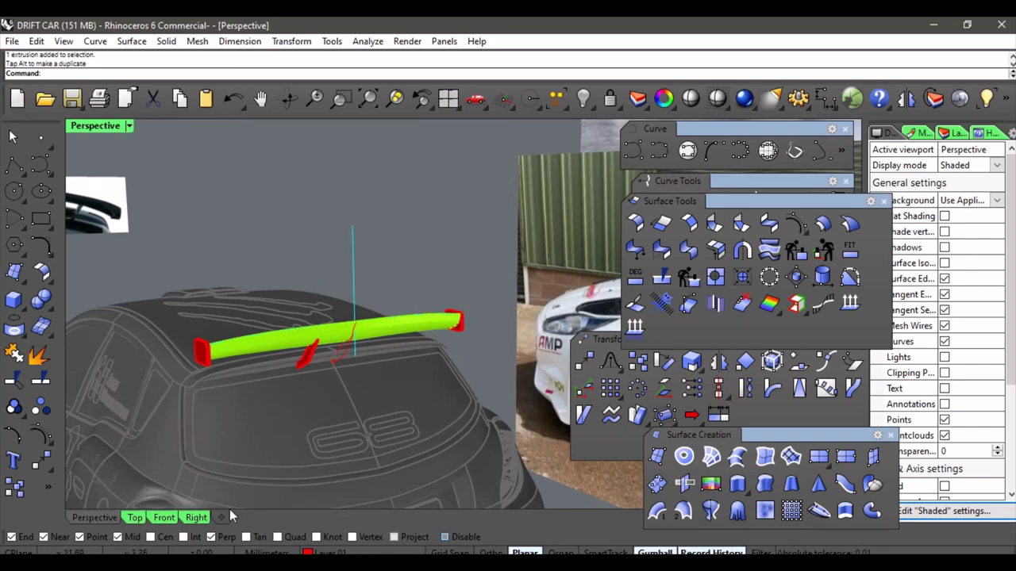
right_click_drag(229, 509, 344, 453)
right_click_drag(383, 511, 314, 396)
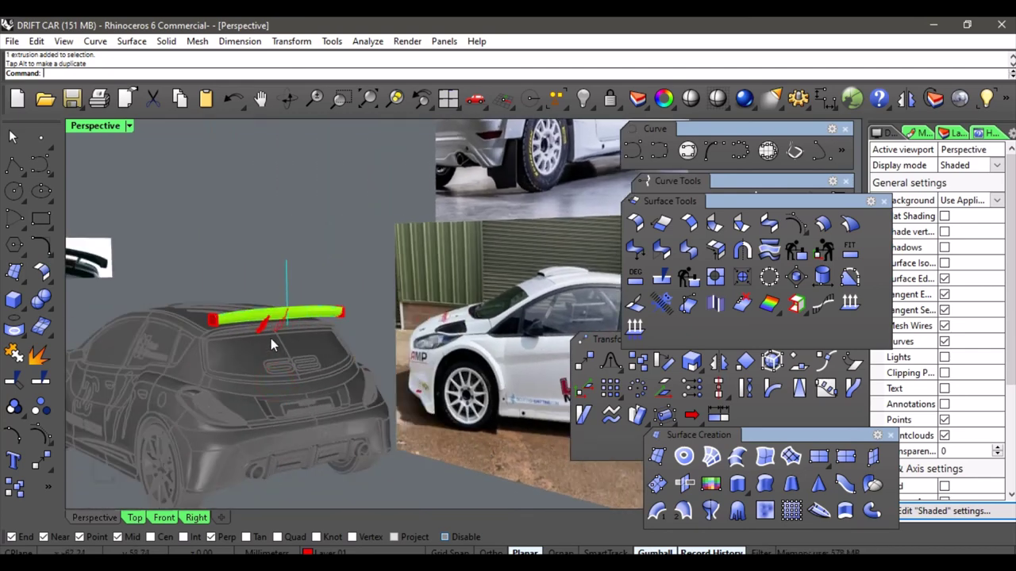
scroll(271, 338, "up", 5)
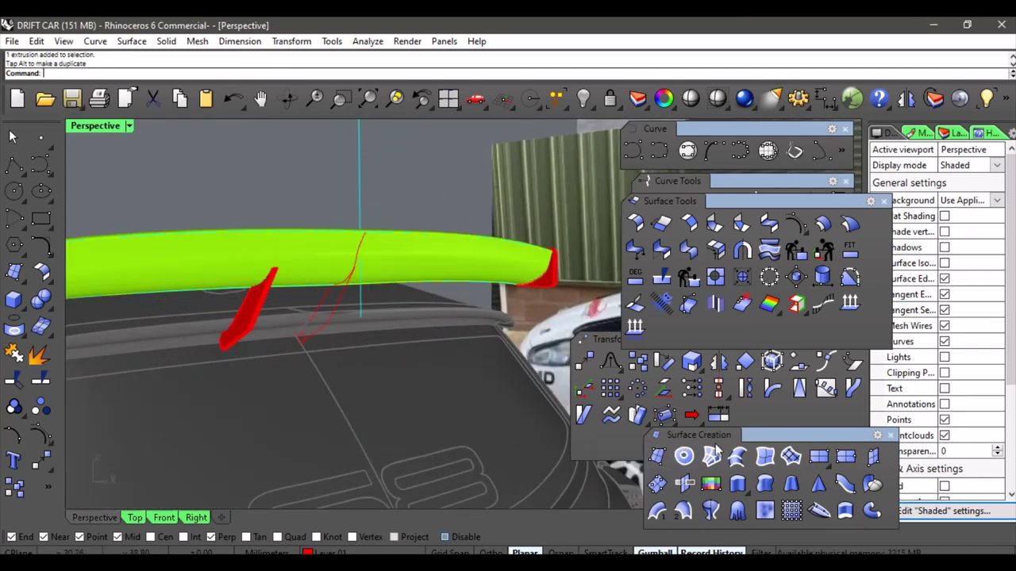
left_click(890, 436)
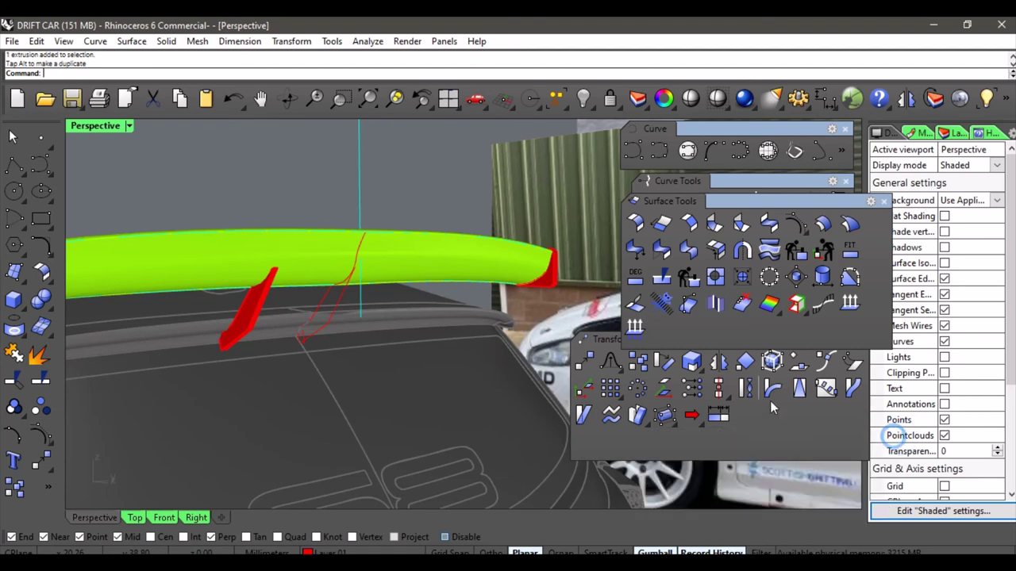
left_click(718, 362)
right_click_drag(238, 300, 262, 318)
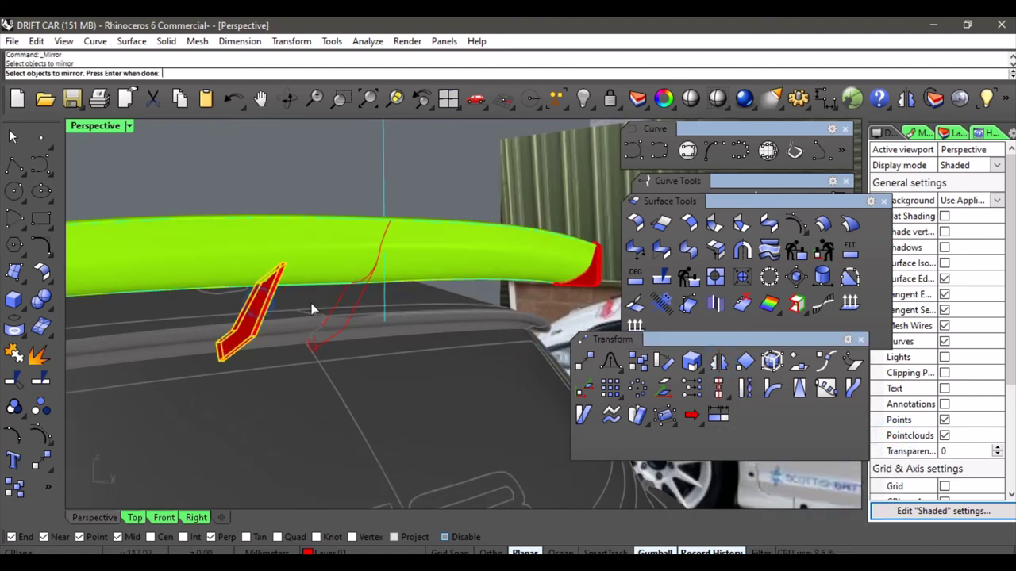
left_click(385, 304)
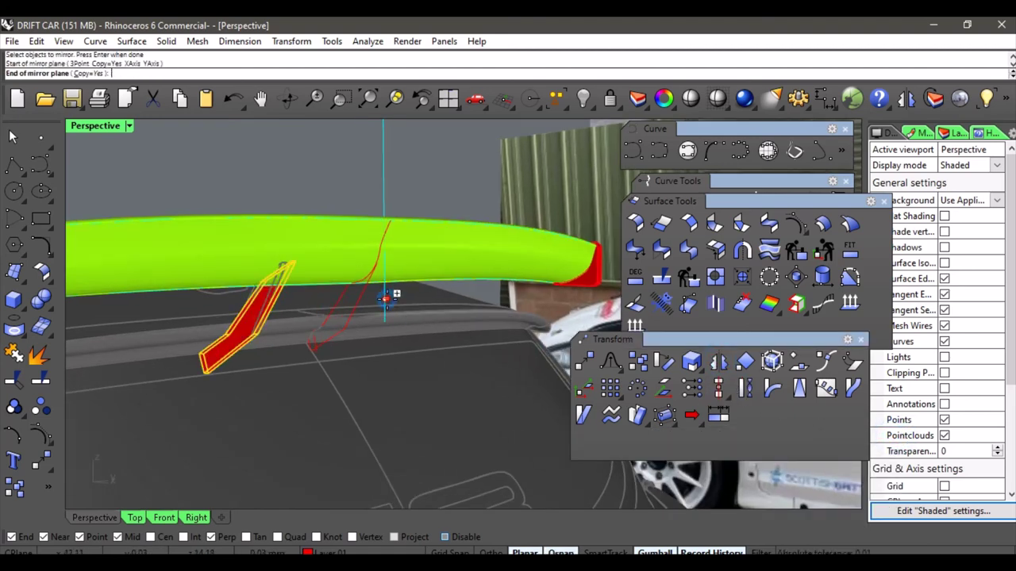
right_click_drag(386, 304, 302, 374)
left_click(379, 303)
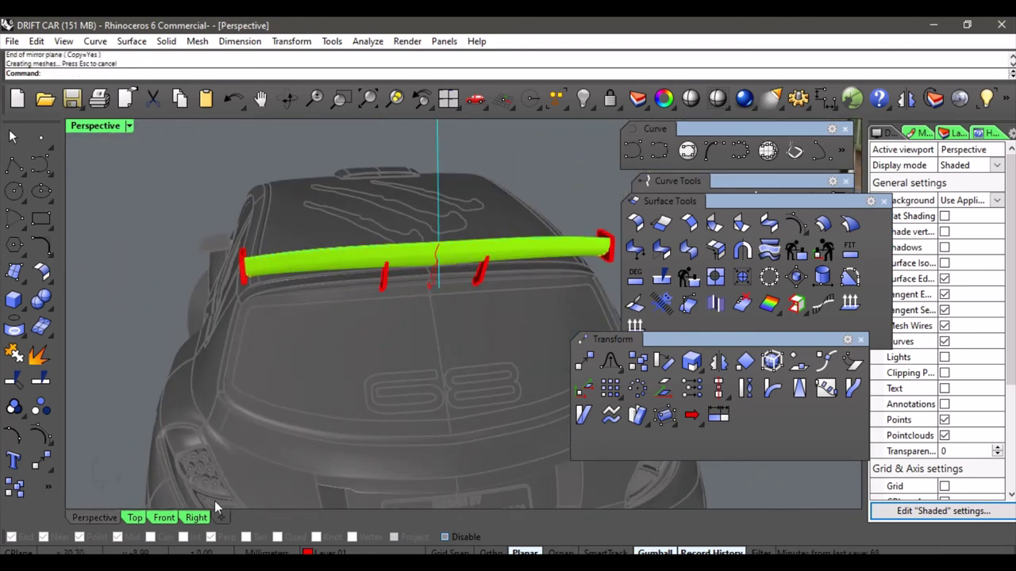
Turn off the display of curves in the shaded Perspective view.
right_click_drag(344, 234, 463, 354)
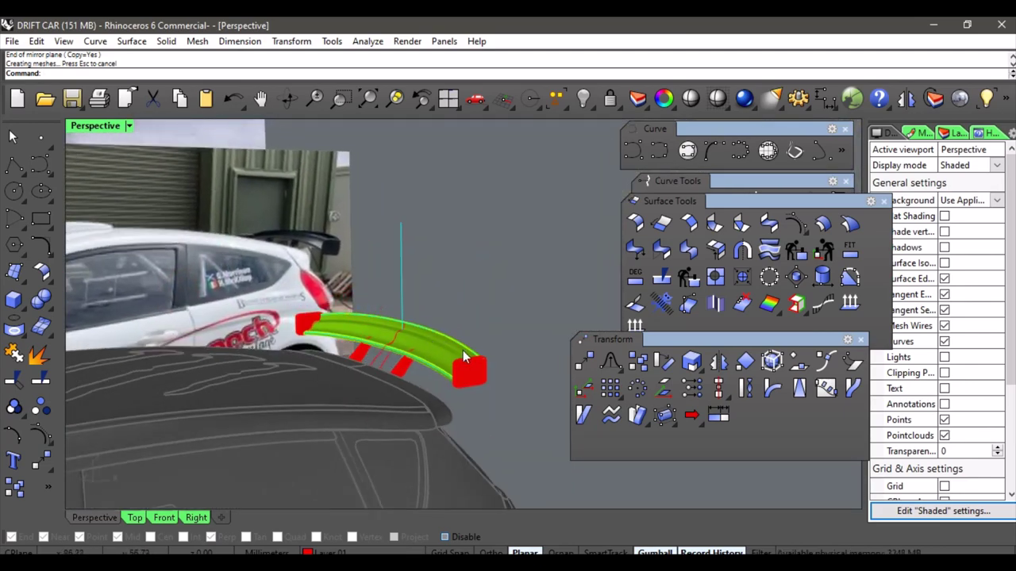
right_click_drag(462, 296, 465, 272)
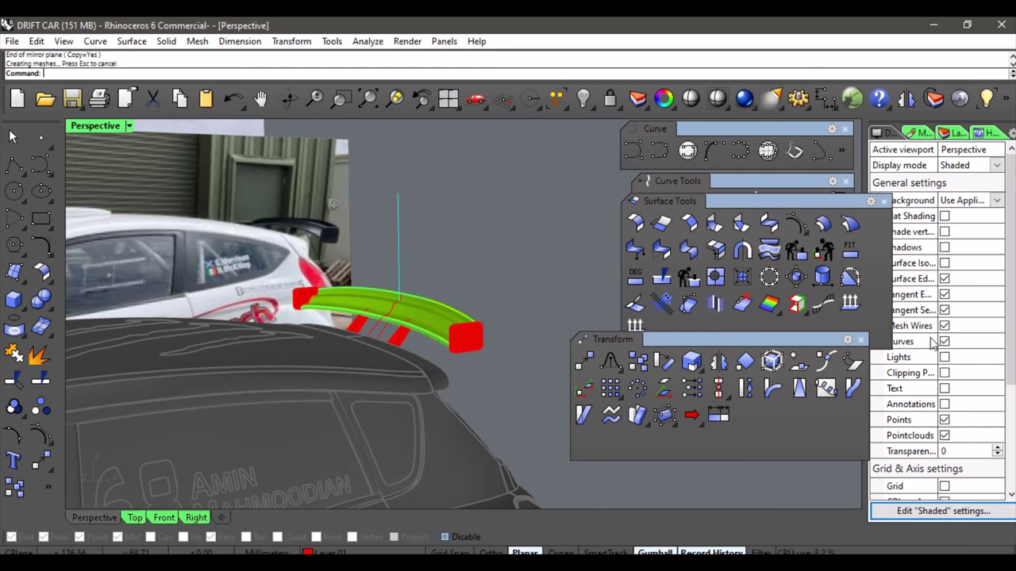
right_click_drag(389, 282, 390, 317)
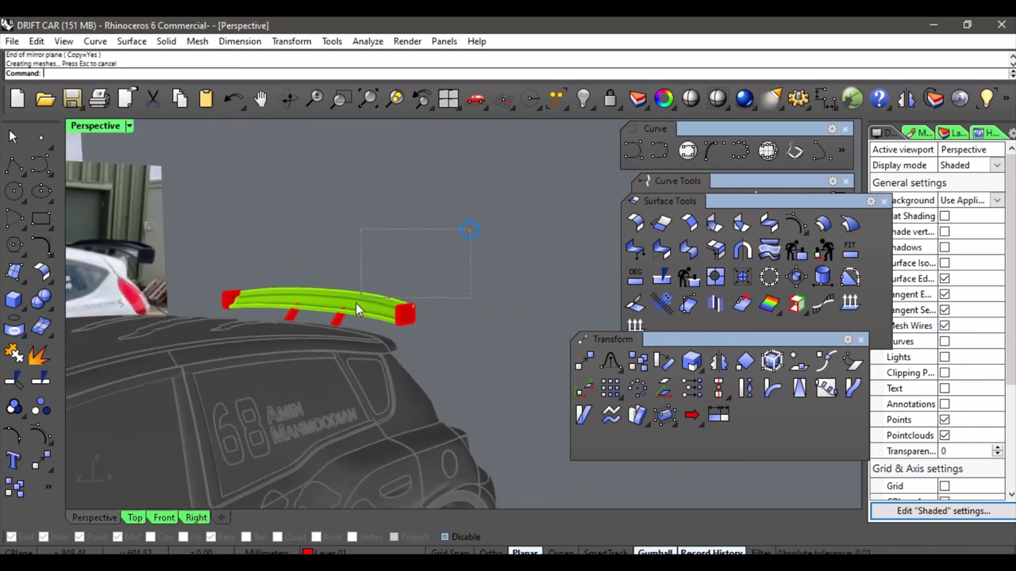
Try putting the spoiler wing, both end plates and both struts on layer IGES level 1.
left_click_drag(221, 351, 222, 351)
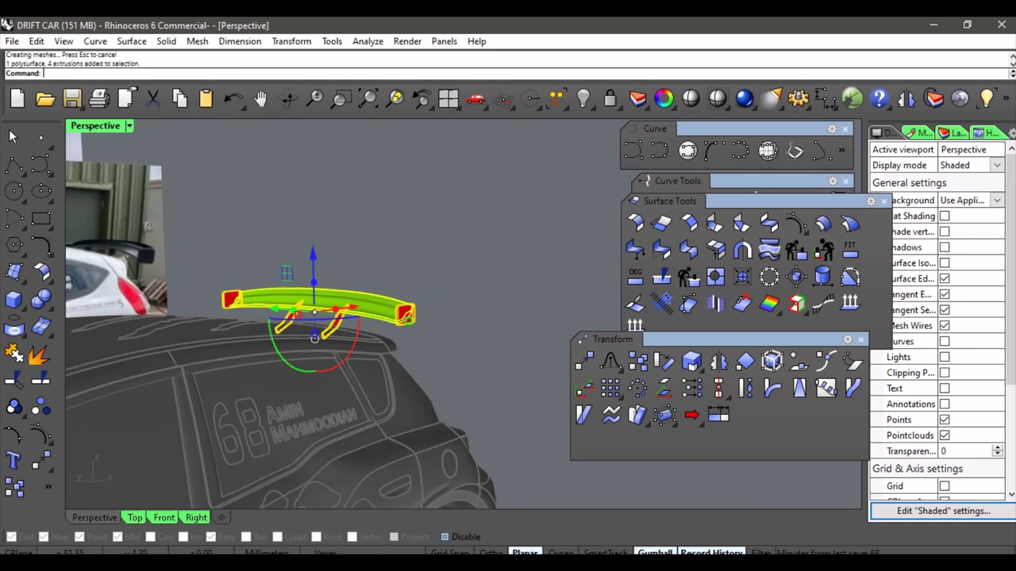
left_click(316, 551)
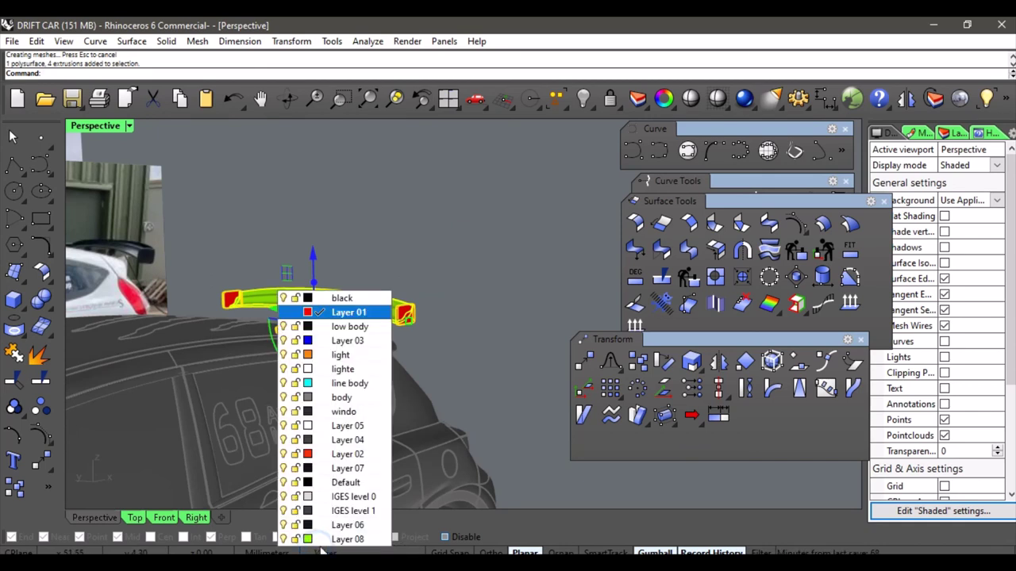
left_click(342, 512)
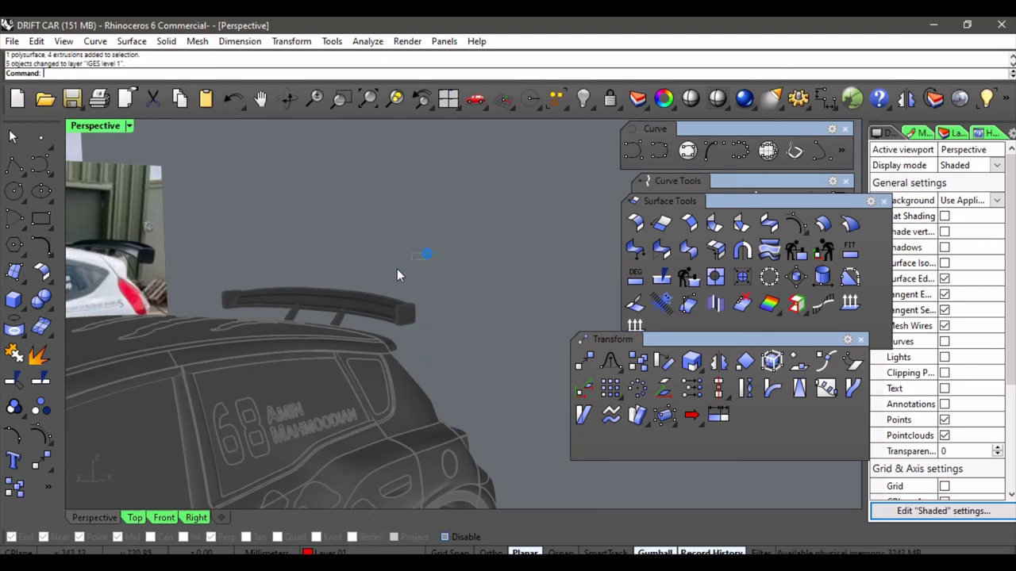
Try the whole spoiler assembly on Layer 06 and on the Default layer.
left_click_drag(217, 369, 217, 369)
left_click(355, 552)
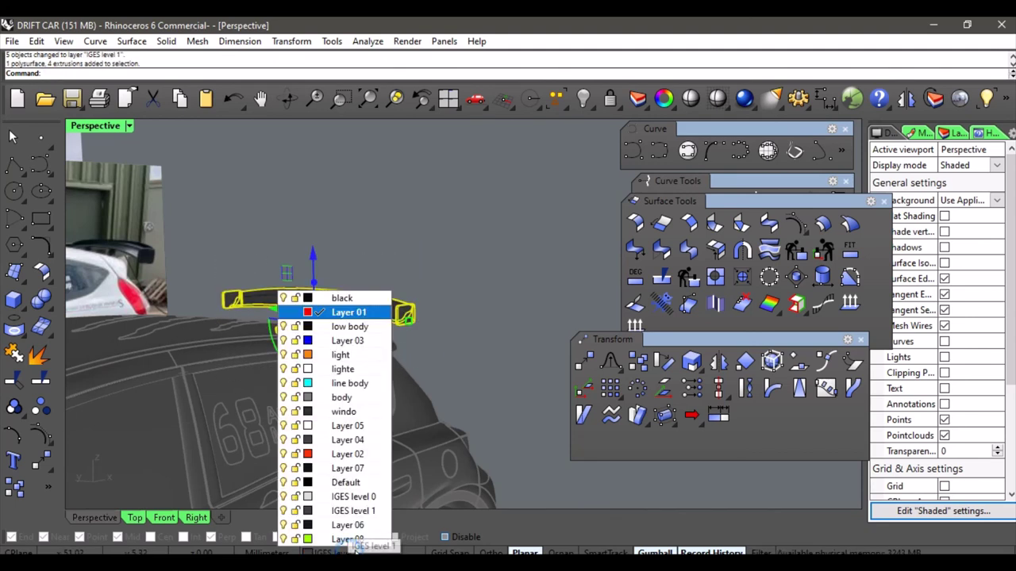
left_click(342, 526)
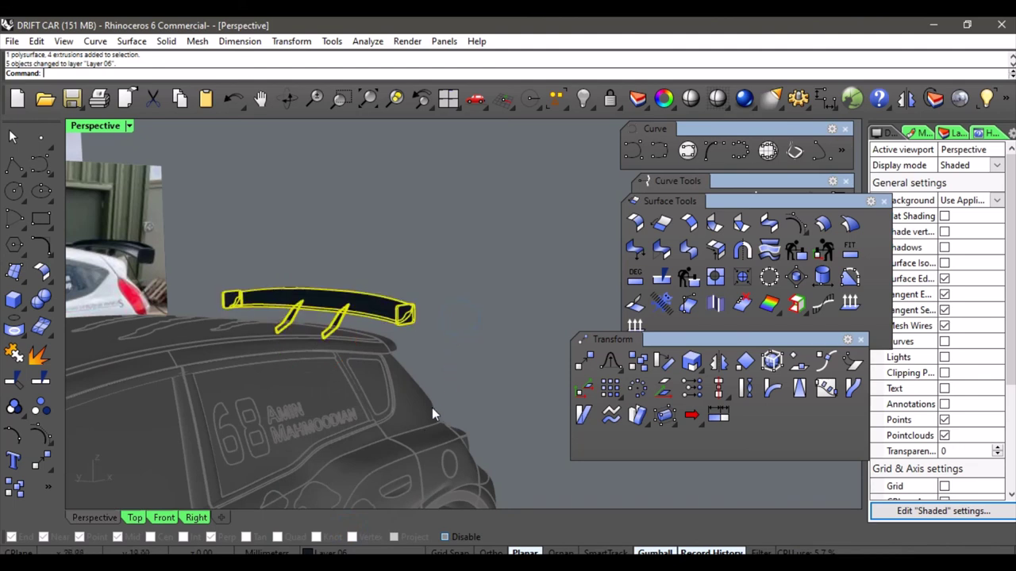
left_click(333, 553)
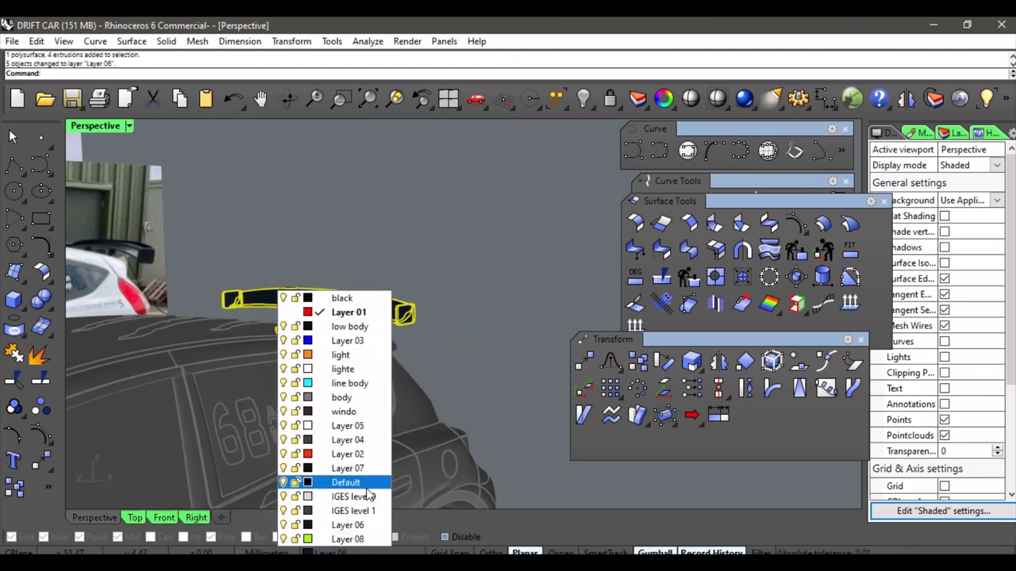
left_click(357, 482)
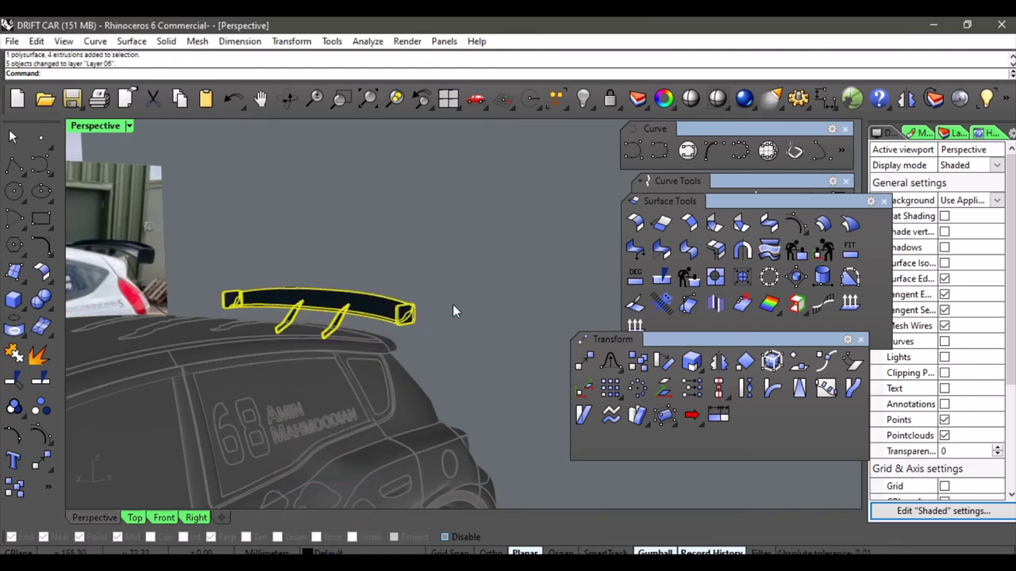
Assign the spoiler wing, end plates and struts to Layer 07.
right_click_drag(431, 267, 399, 305)
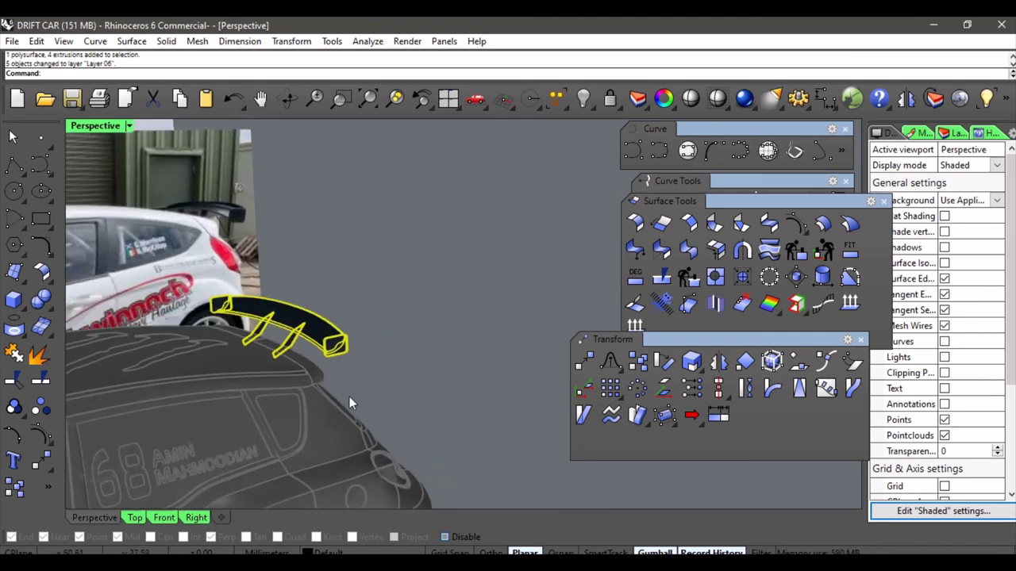
left_click(325, 553)
left_click(340, 468)
Unlock all the locked objects of the car model.
right_click_drag(440, 385, 296, 388)
right_click_drag(412, 407, 560, 279)
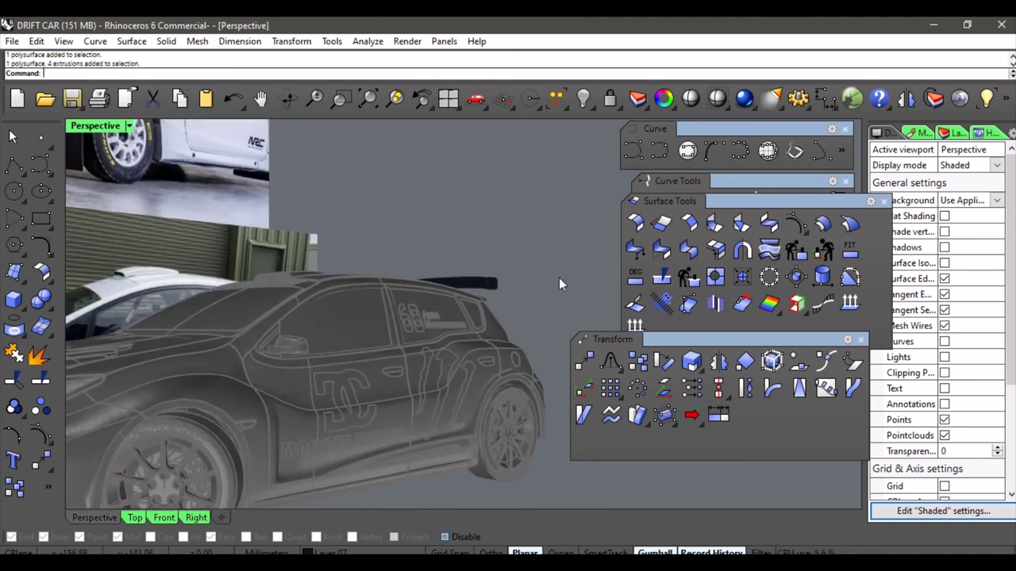
left_click(611, 99)
Hide the white car's rear-view reference photo and the separate close-up photos of its spoiler.
right_click_drag(515, 219, 448, 287)
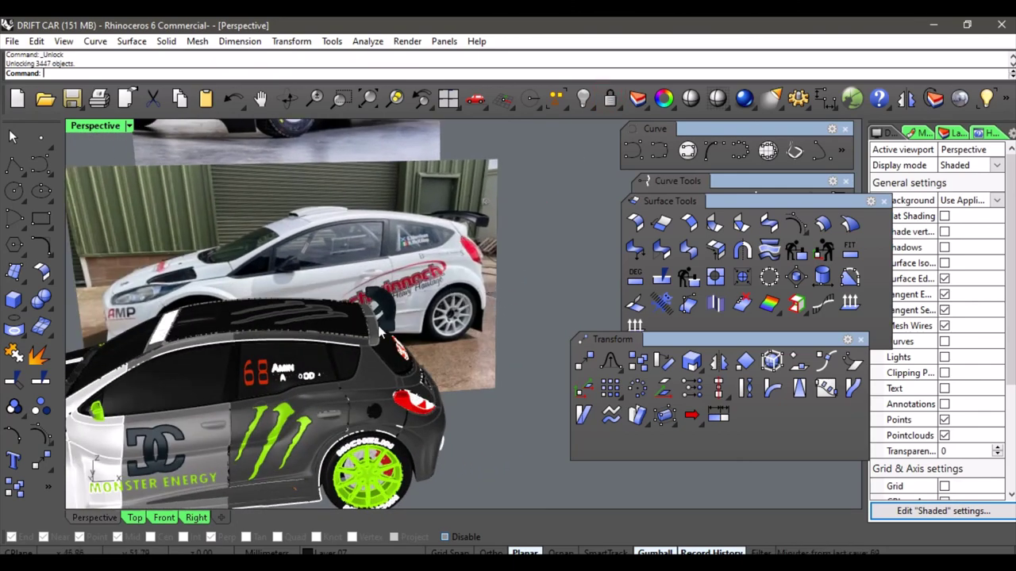
right_click_drag(379, 332, 339, 343)
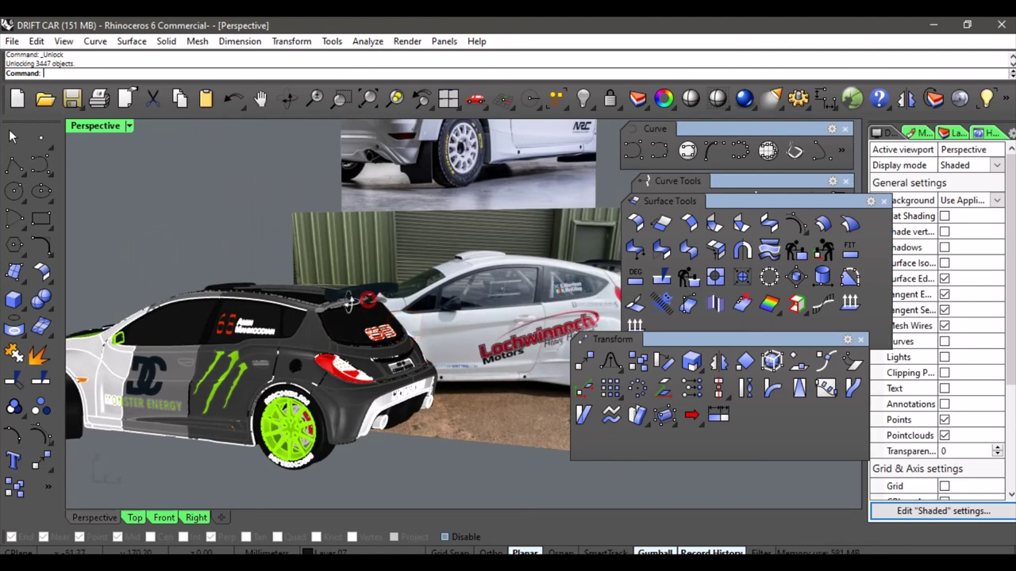
right_click_drag(349, 302, 292, 318)
scroll(383, 293, "up", 5)
right_click_drag(383, 292, 338, 301)
right_click_drag(276, 297, 460, 298)
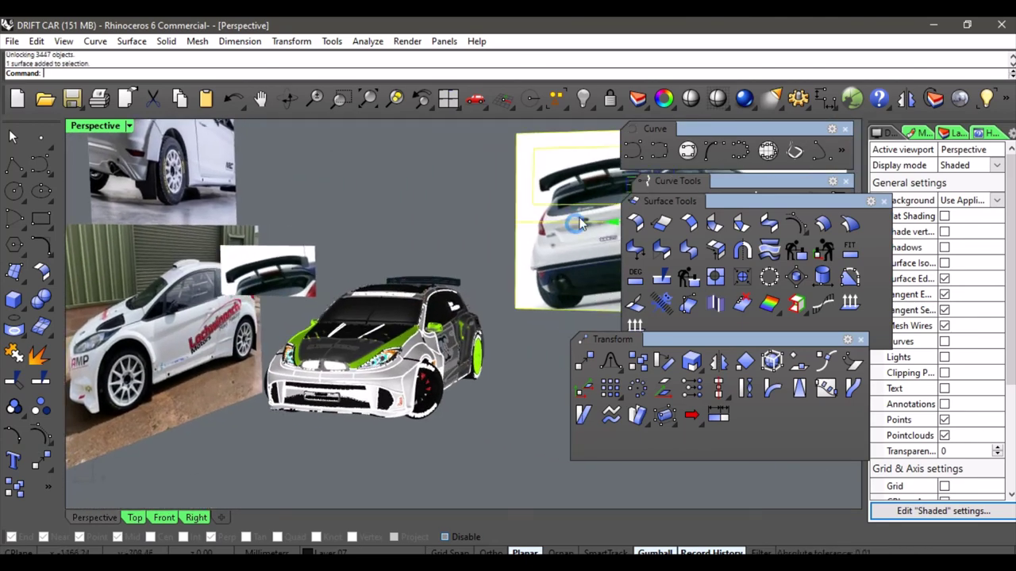
left_click(585, 105)
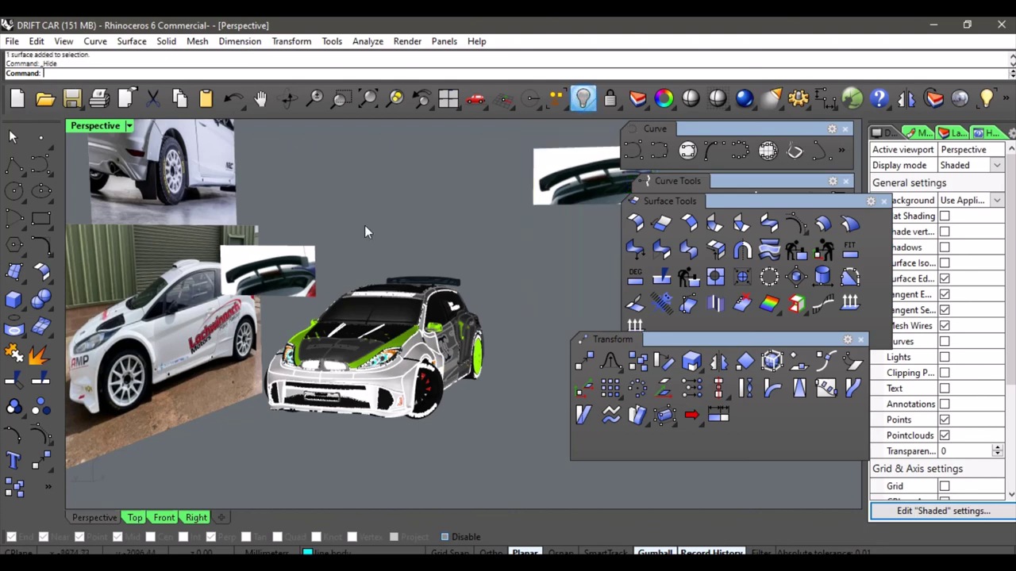
left_click(546, 191)
scroll(444, 272, "up", 5)
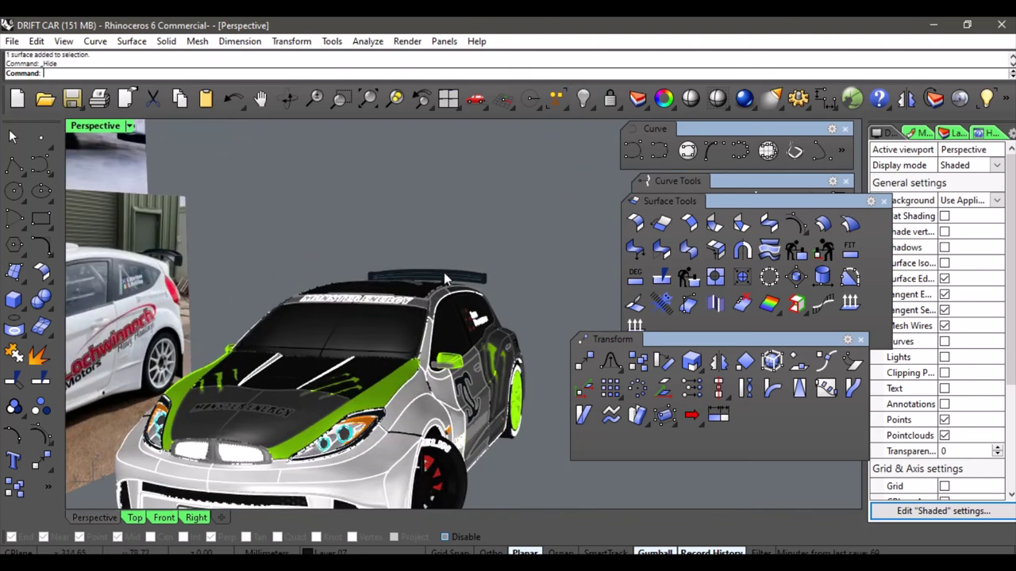
Close the floating Transform, Surface Tools, Curve Tools and Curve toolbars.
left_click(860, 340)
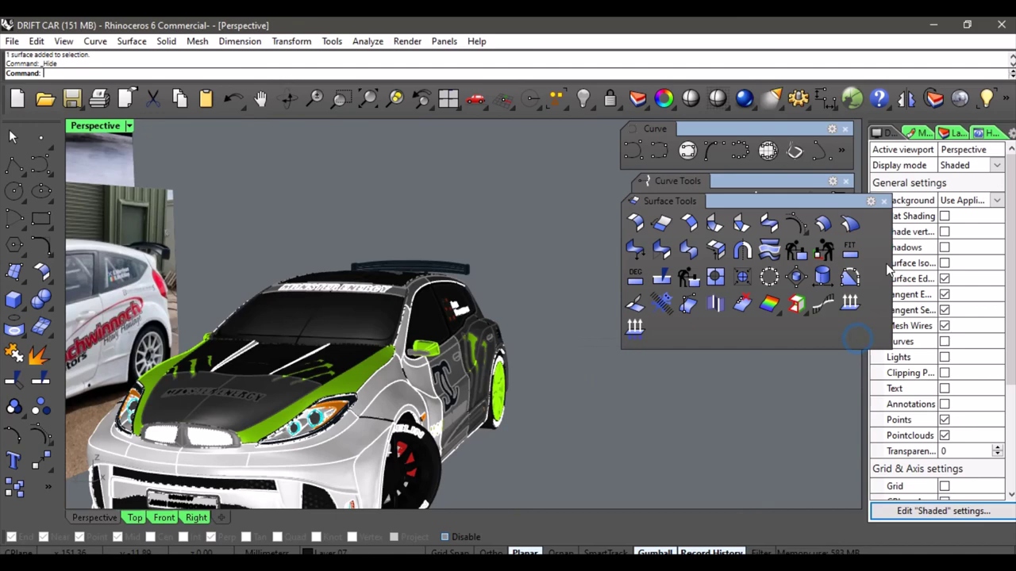
left_click(883, 201)
left_click(845, 181)
left_click(845, 129)
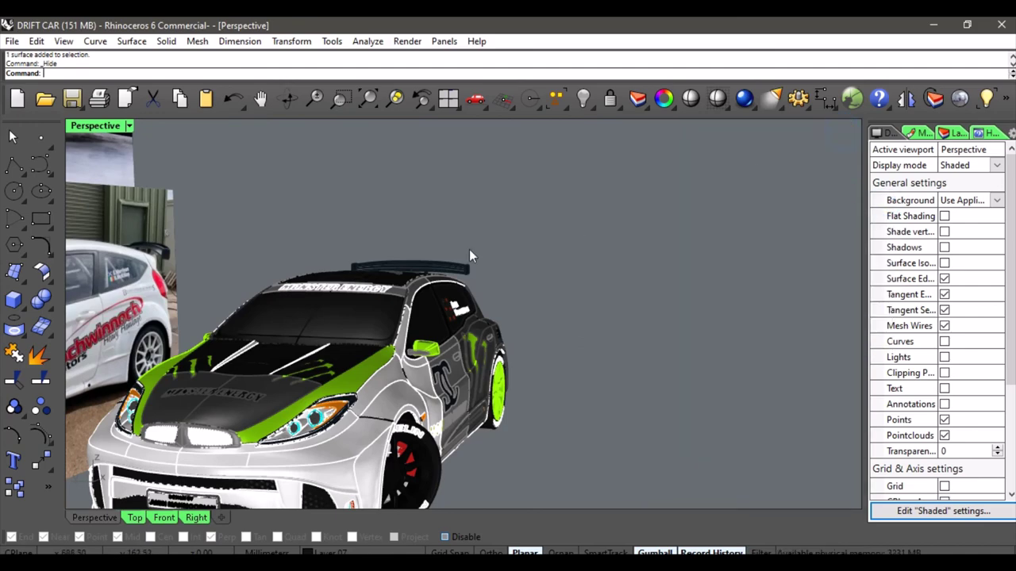
Examine the complete car with its rear spoiler from the front, side and rear, comparing it with the reference photo.
right_click_drag(469, 249, 375, 249)
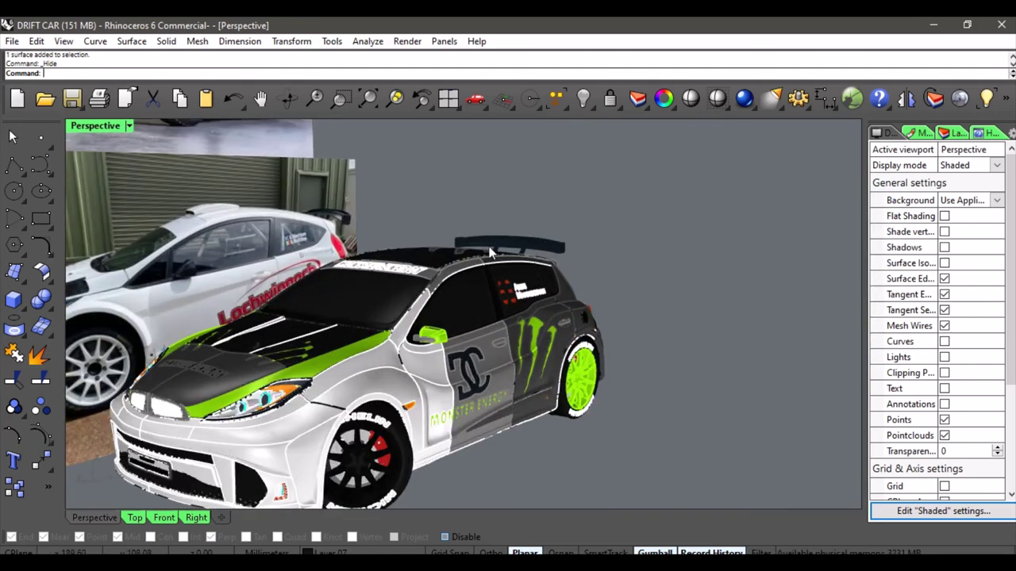
right_click_drag(489, 252, 535, 309)
scroll(386, 270, "up", 10)
scroll(389, 272, "down", 5)
scroll(354, 255, "up", 8)
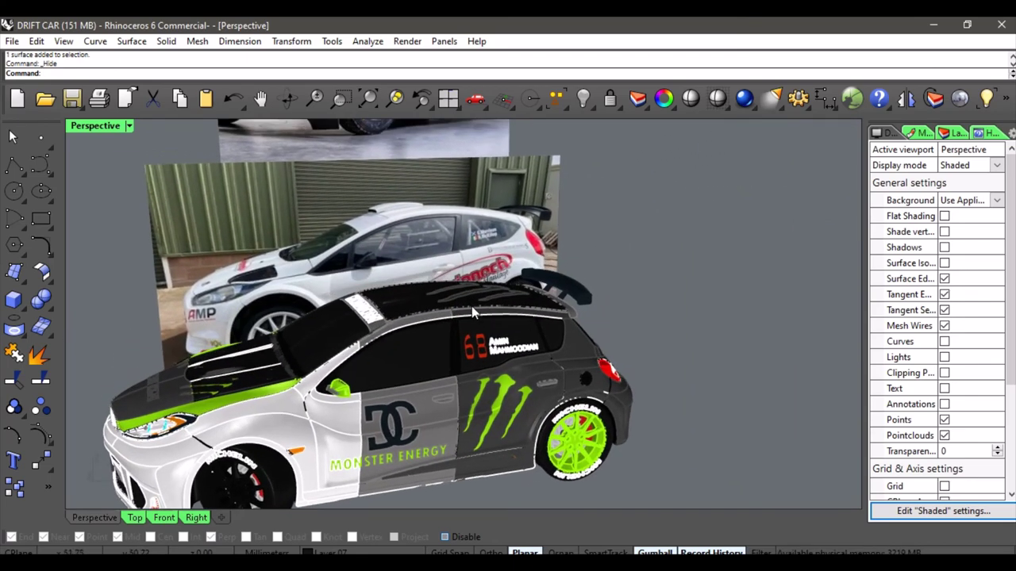
right_click_drag(473, 313, 460, 333)
scroll(517, 285, "up", 4)
right_click_drag(476, 283, 513, 219, "shift")
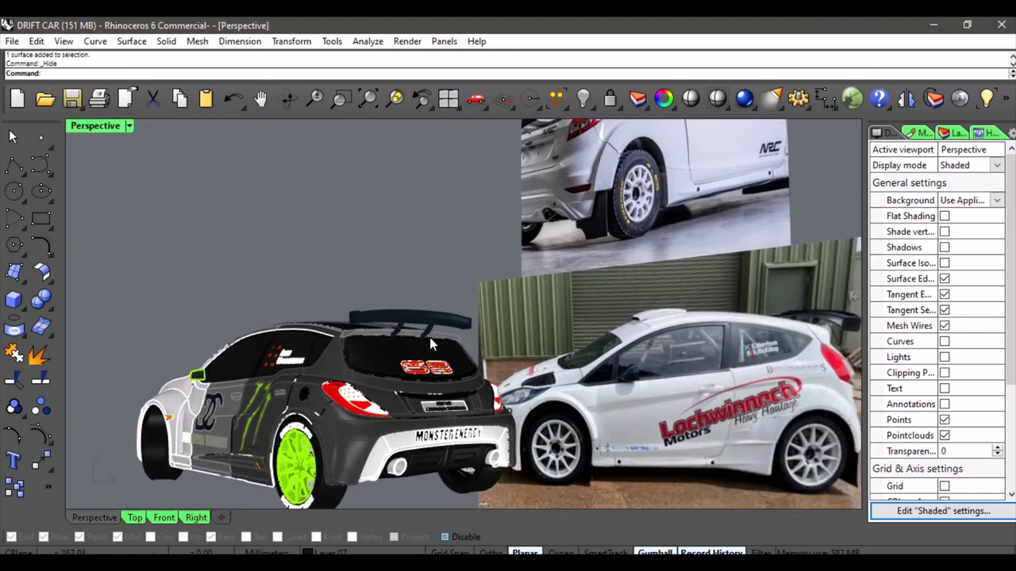
right_click_drag(429, 337, 606, 351)
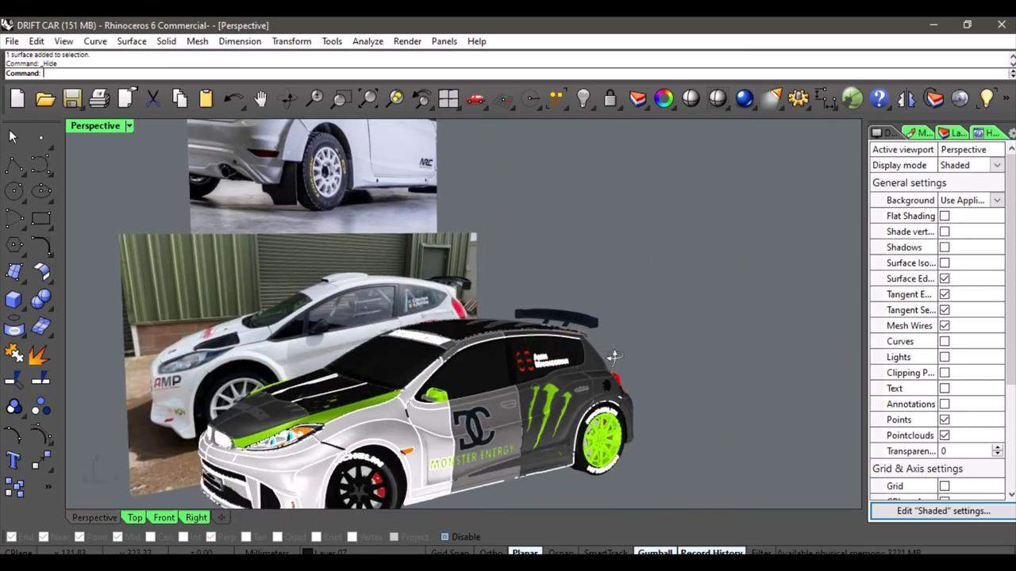
scroll(580, 331, "up", 7)
right_click_drag(628, 312, 495, 300)
scroll(449, 315, "up", 5)
scroll(449, 309, "down", 4)
right_click_drag(556, 338, 408, 303, "shift")
right_click_drag(490, 284, 6, 270)
scroll(512, 285, "down", 2)
scroll(454, 333, "down", 7)
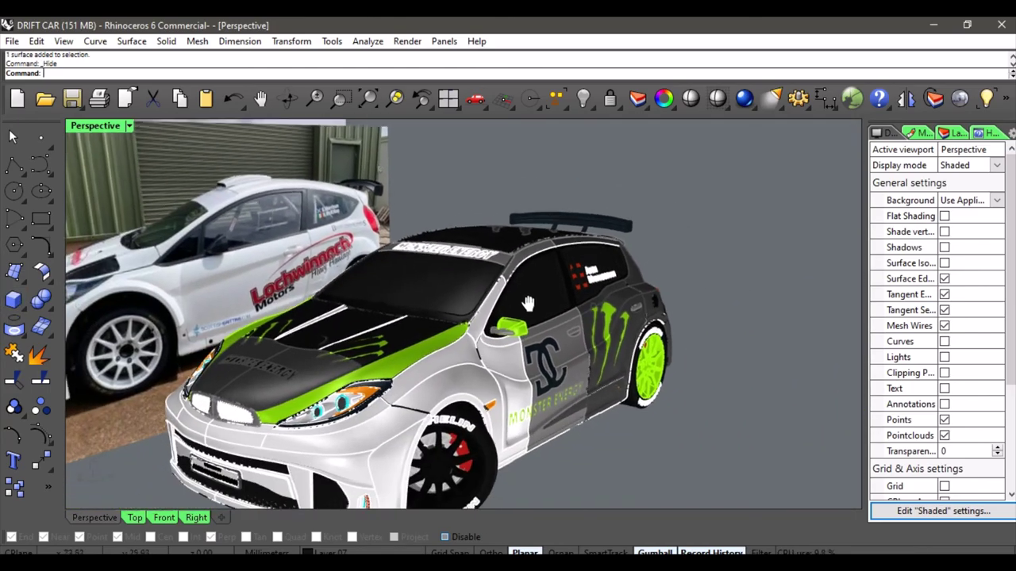
right_click_drag(526, 304, 469, 477)
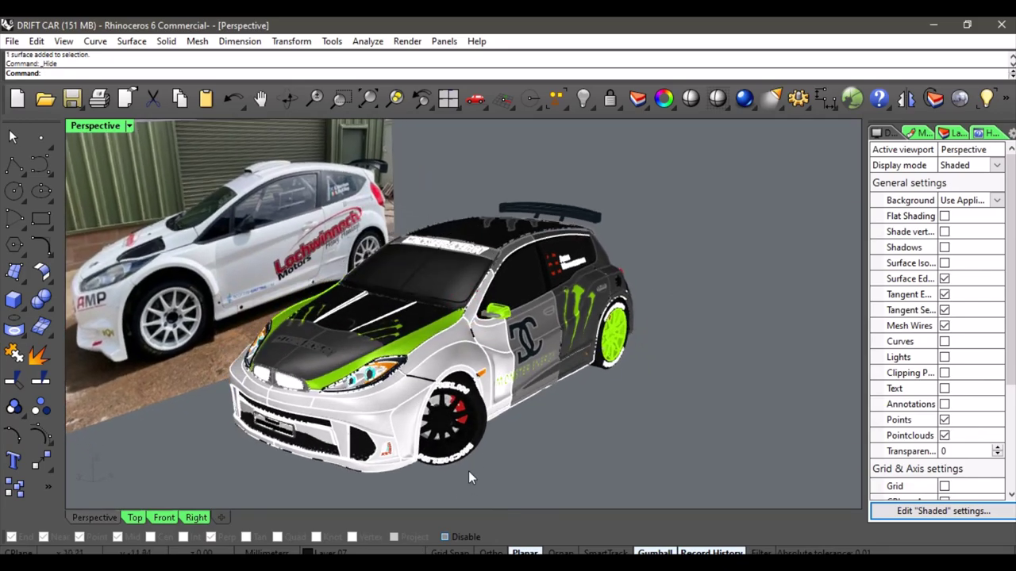